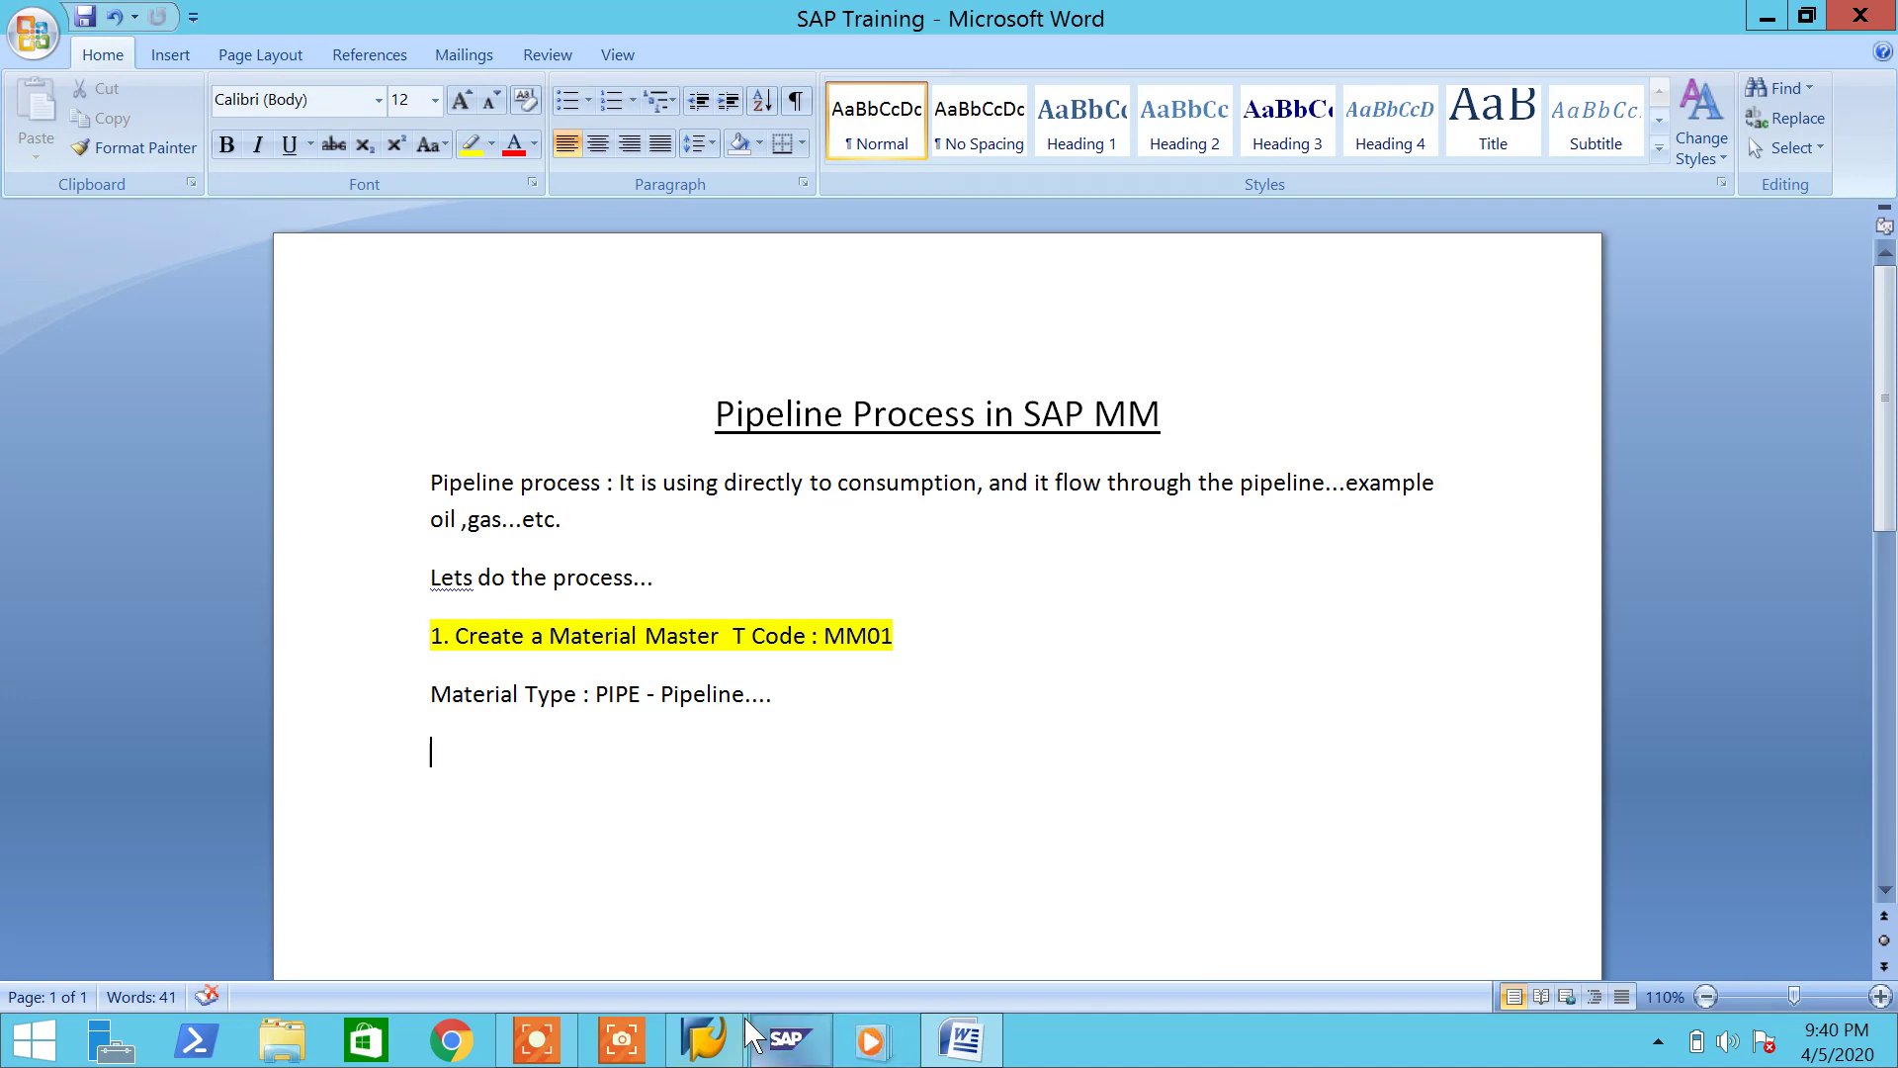
Step: Open material type maintenance (OMS) and show quantity/value updating for material type PIPE
{"action": "mouse_move", "coordinate": [788, 1038]}
{"action": "left_click", "coordinate": [818, 939]}
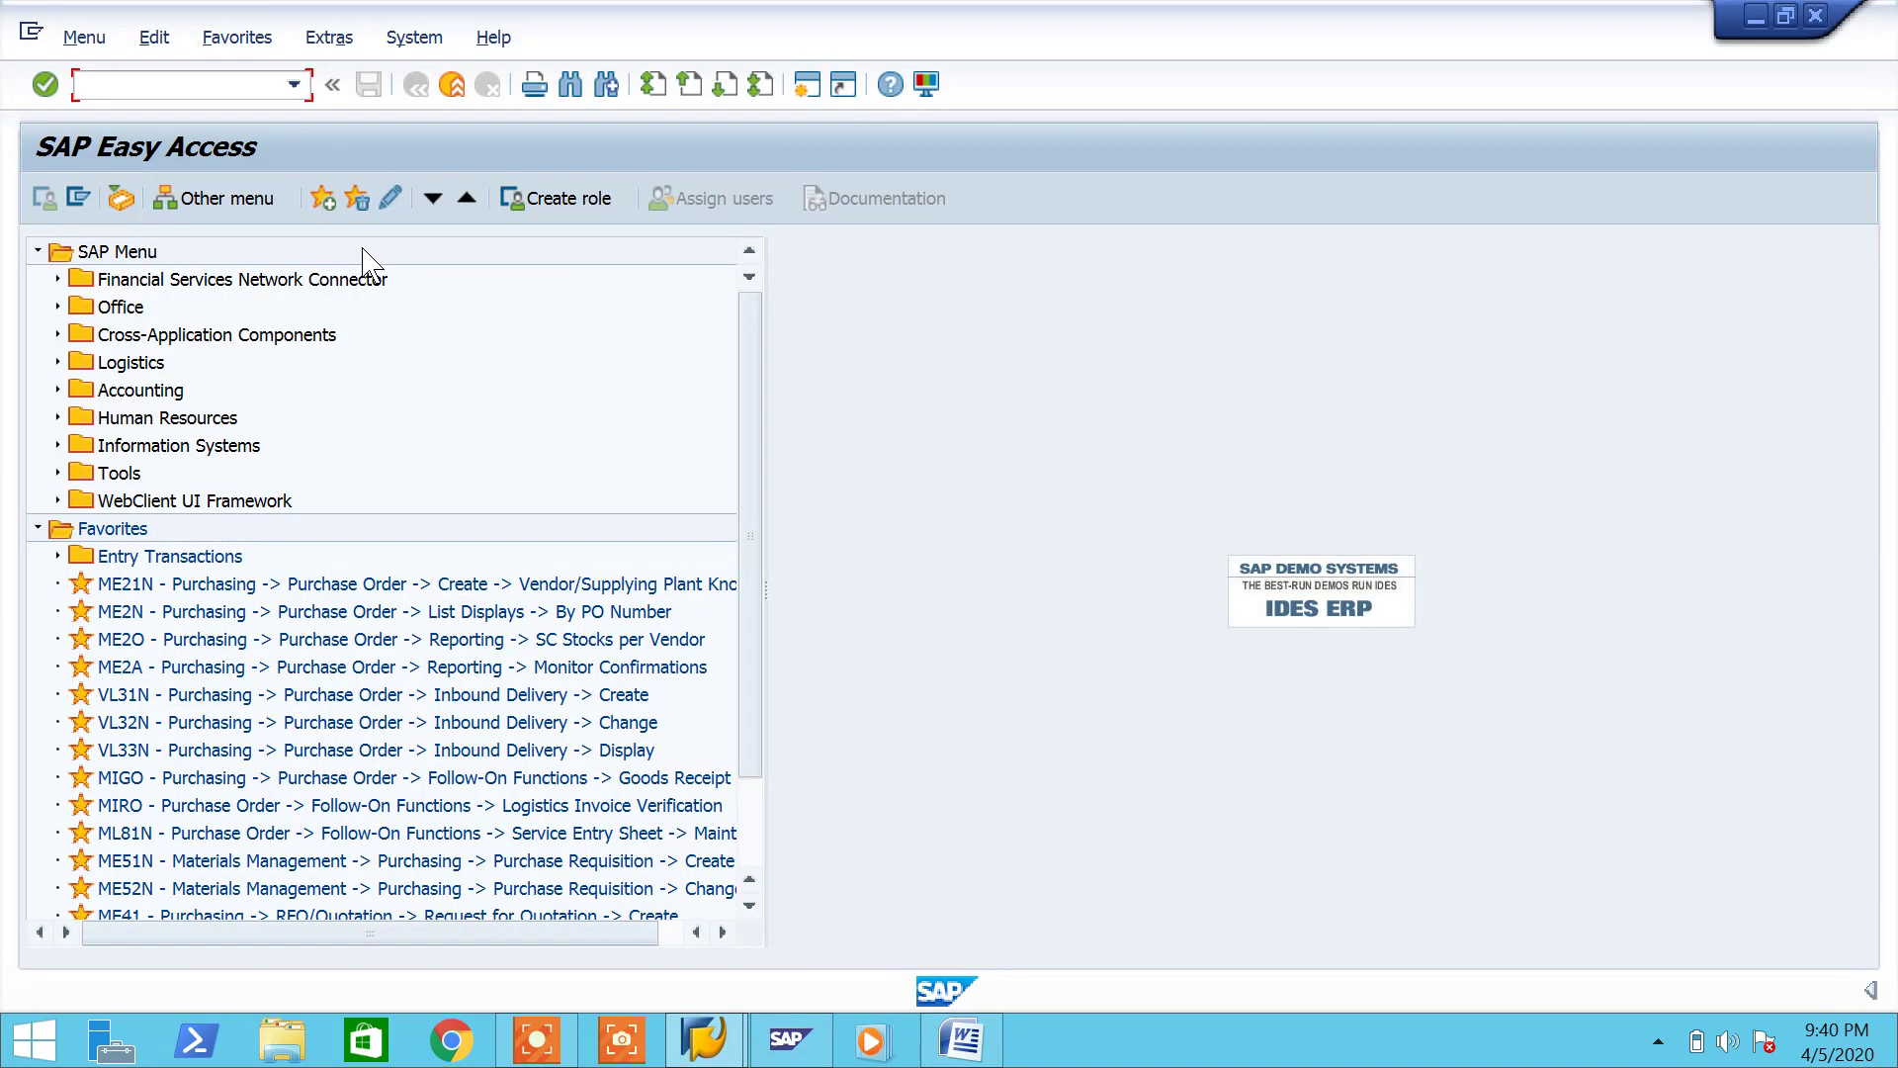
{"action": "type", "text": "/noms"}
{"action": "key", "text": "Return"}
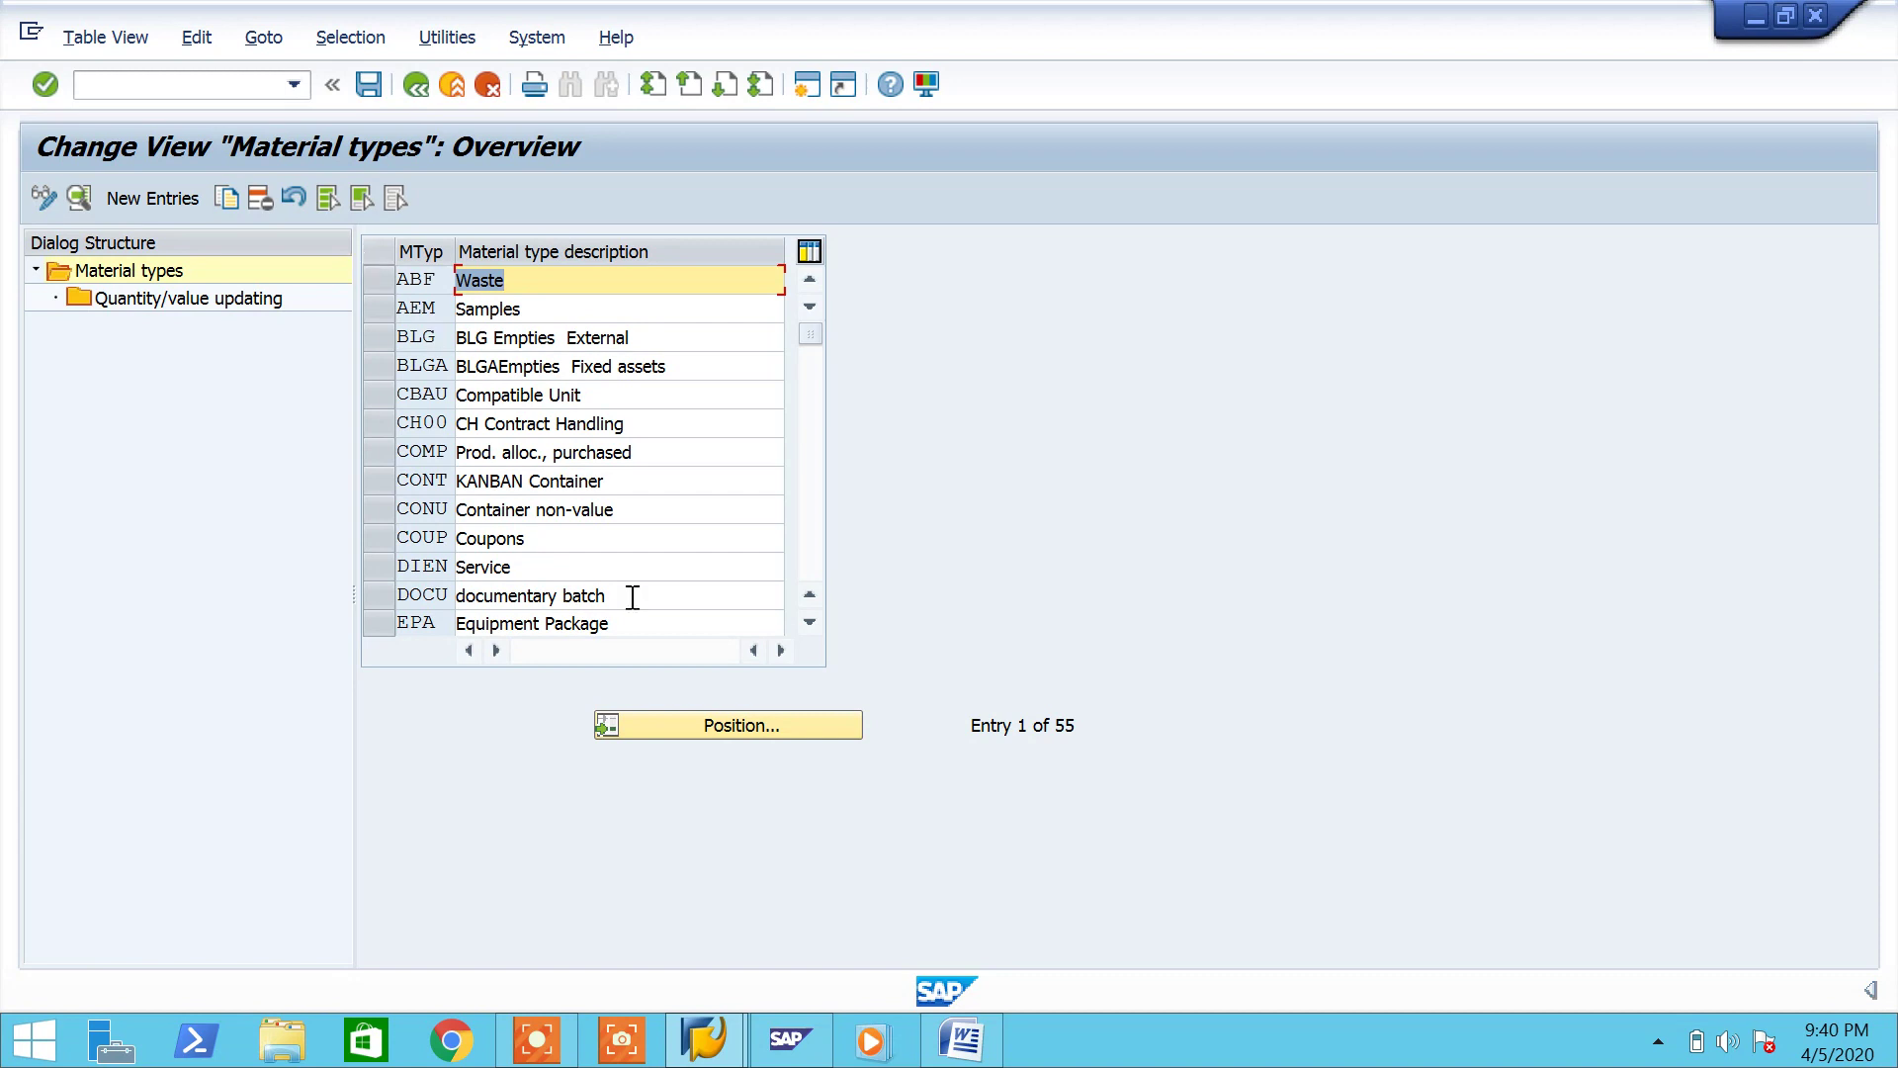
{"action": "left_click", "coordinate": [720, 731]}
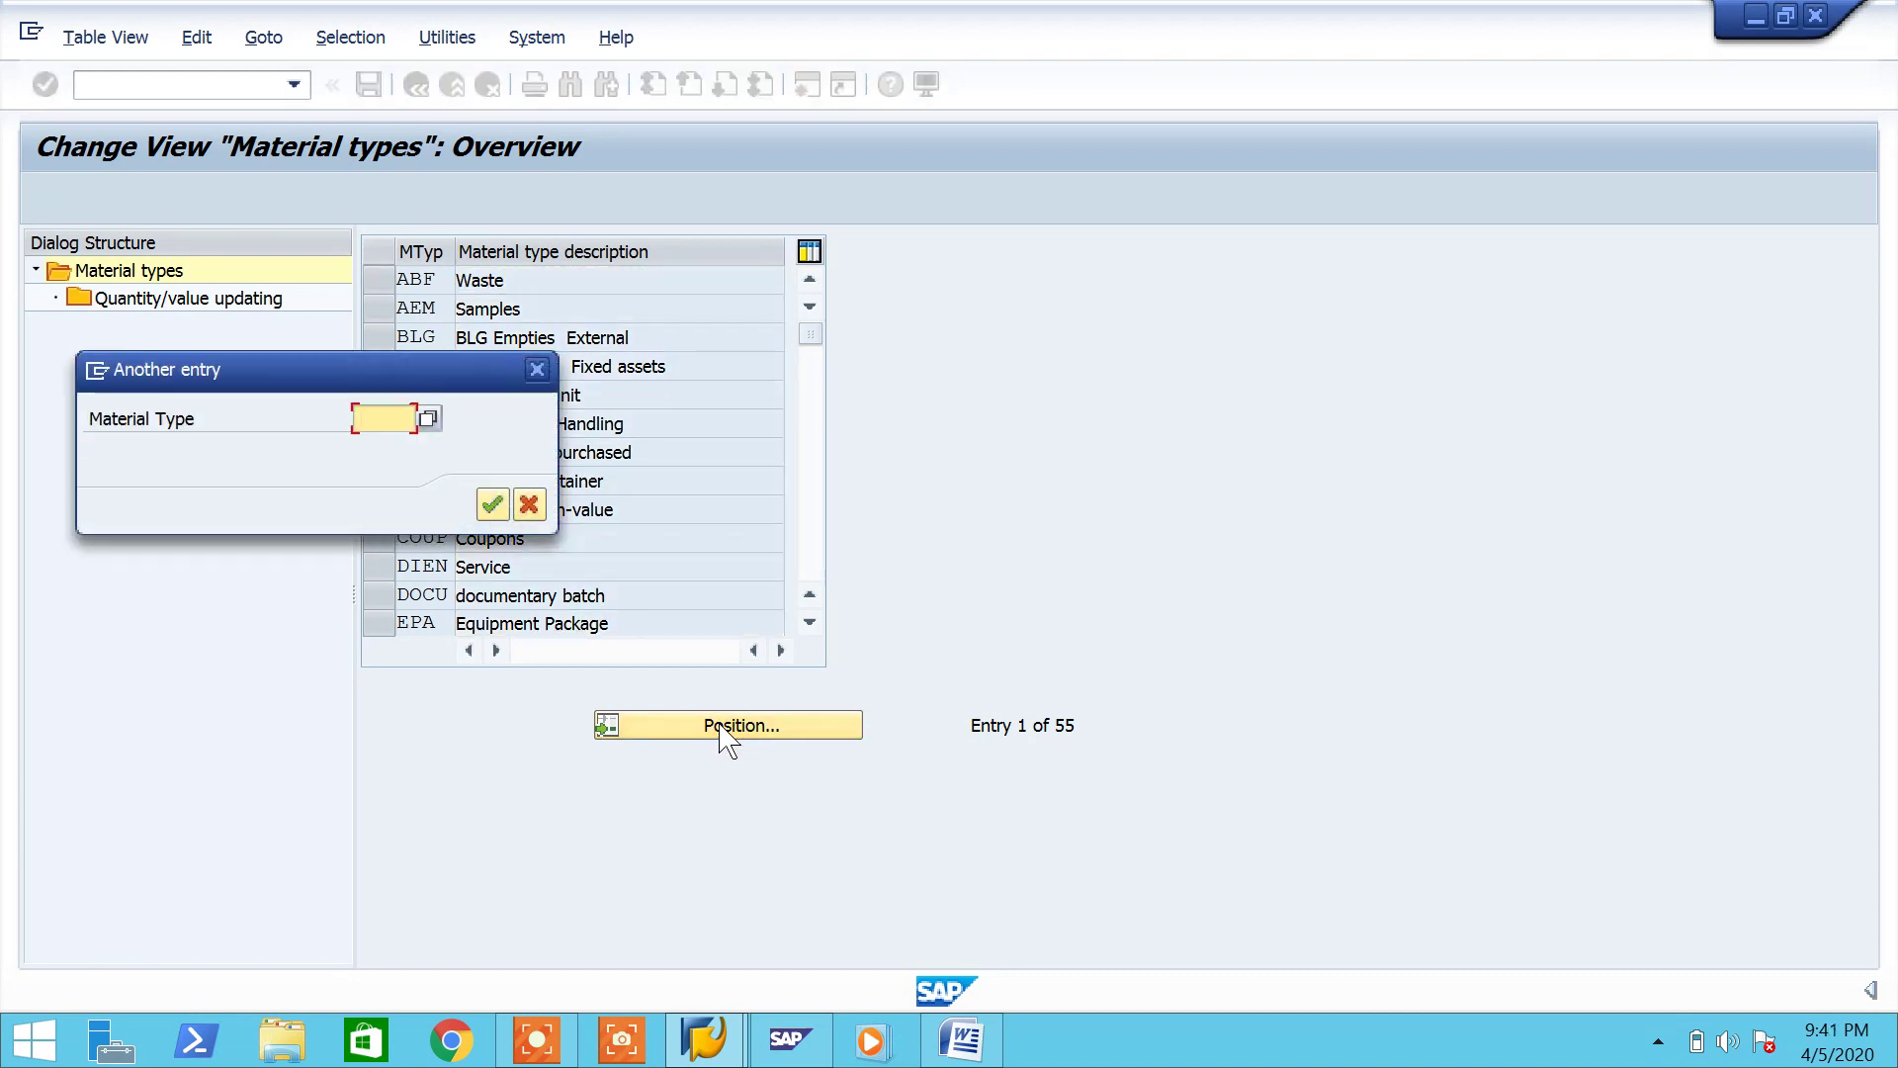
{"action": "type", "text": "pi["}
{"action": "type", "text": "pe"}
{"action": "key", "text": "Return"}
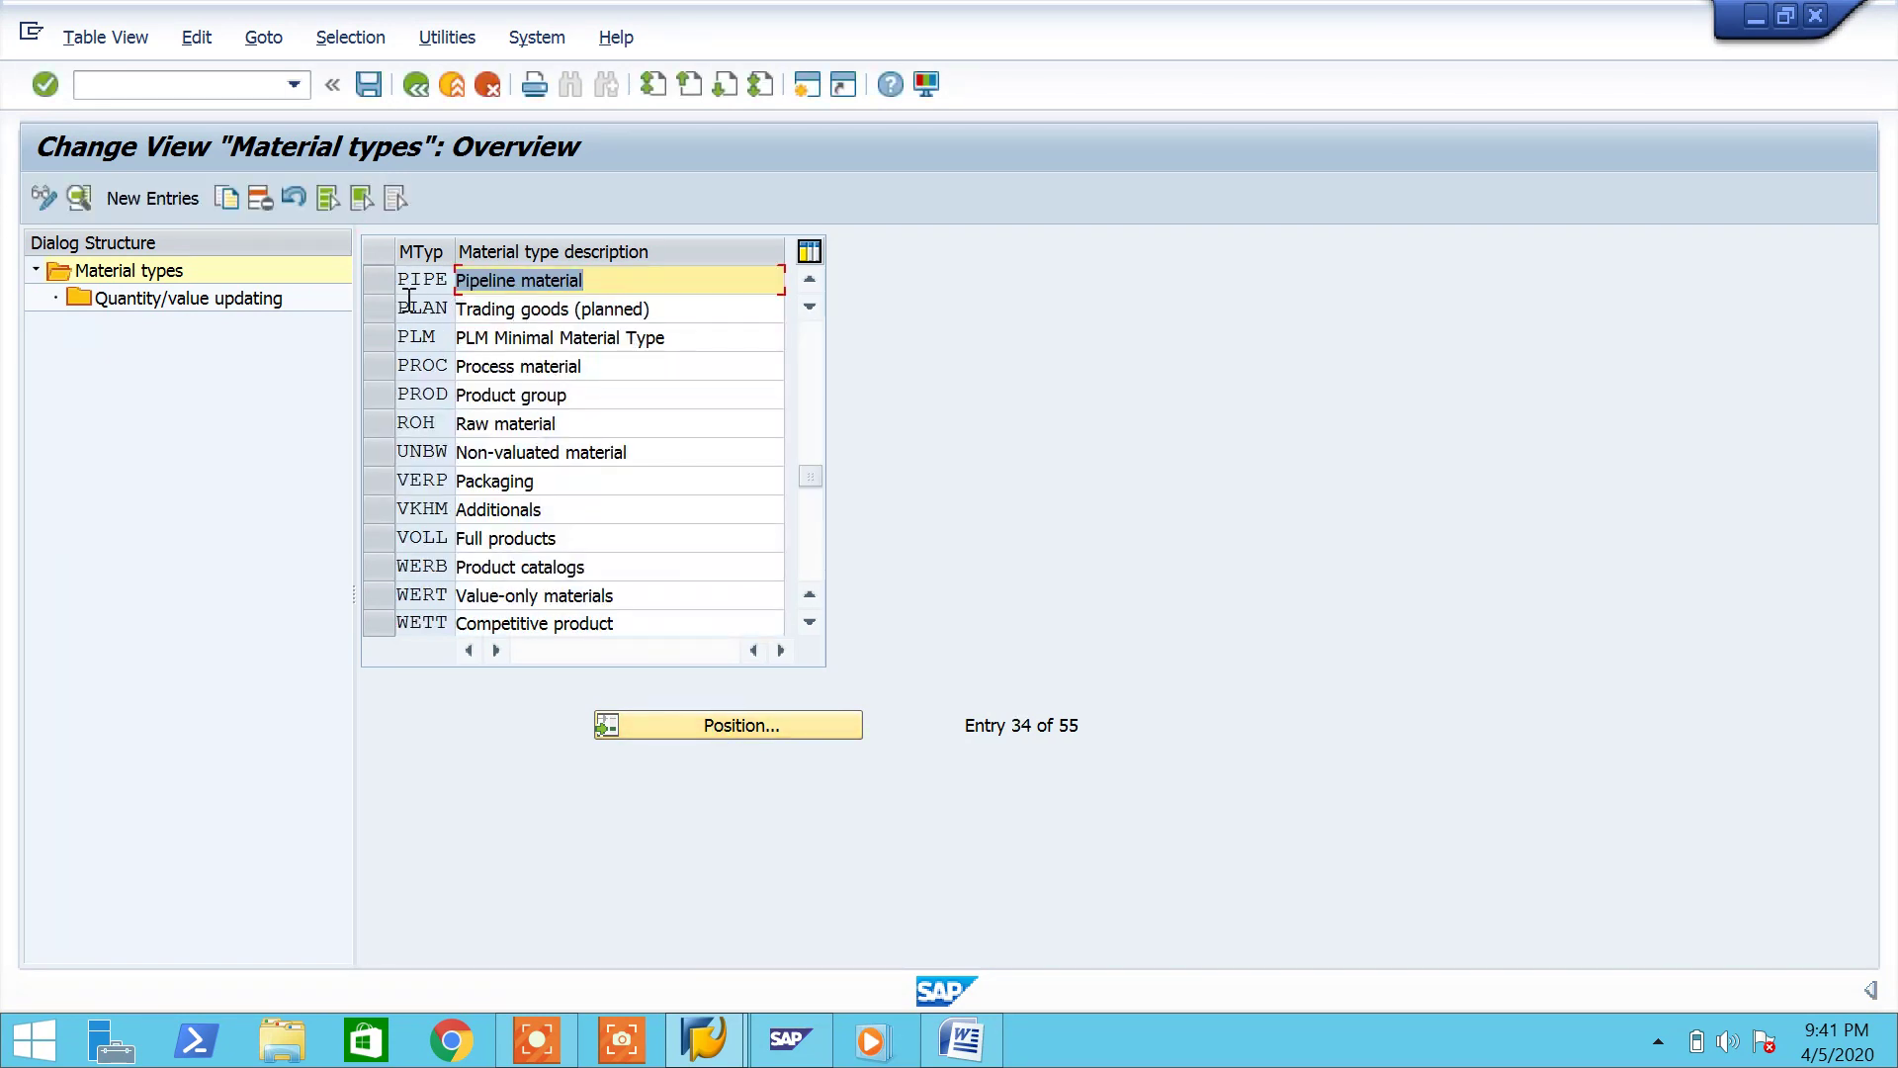
{"action": "left_click", "coordinate": [378, 281]}
{"action": "double_click", "coordinate": [254, 302]}
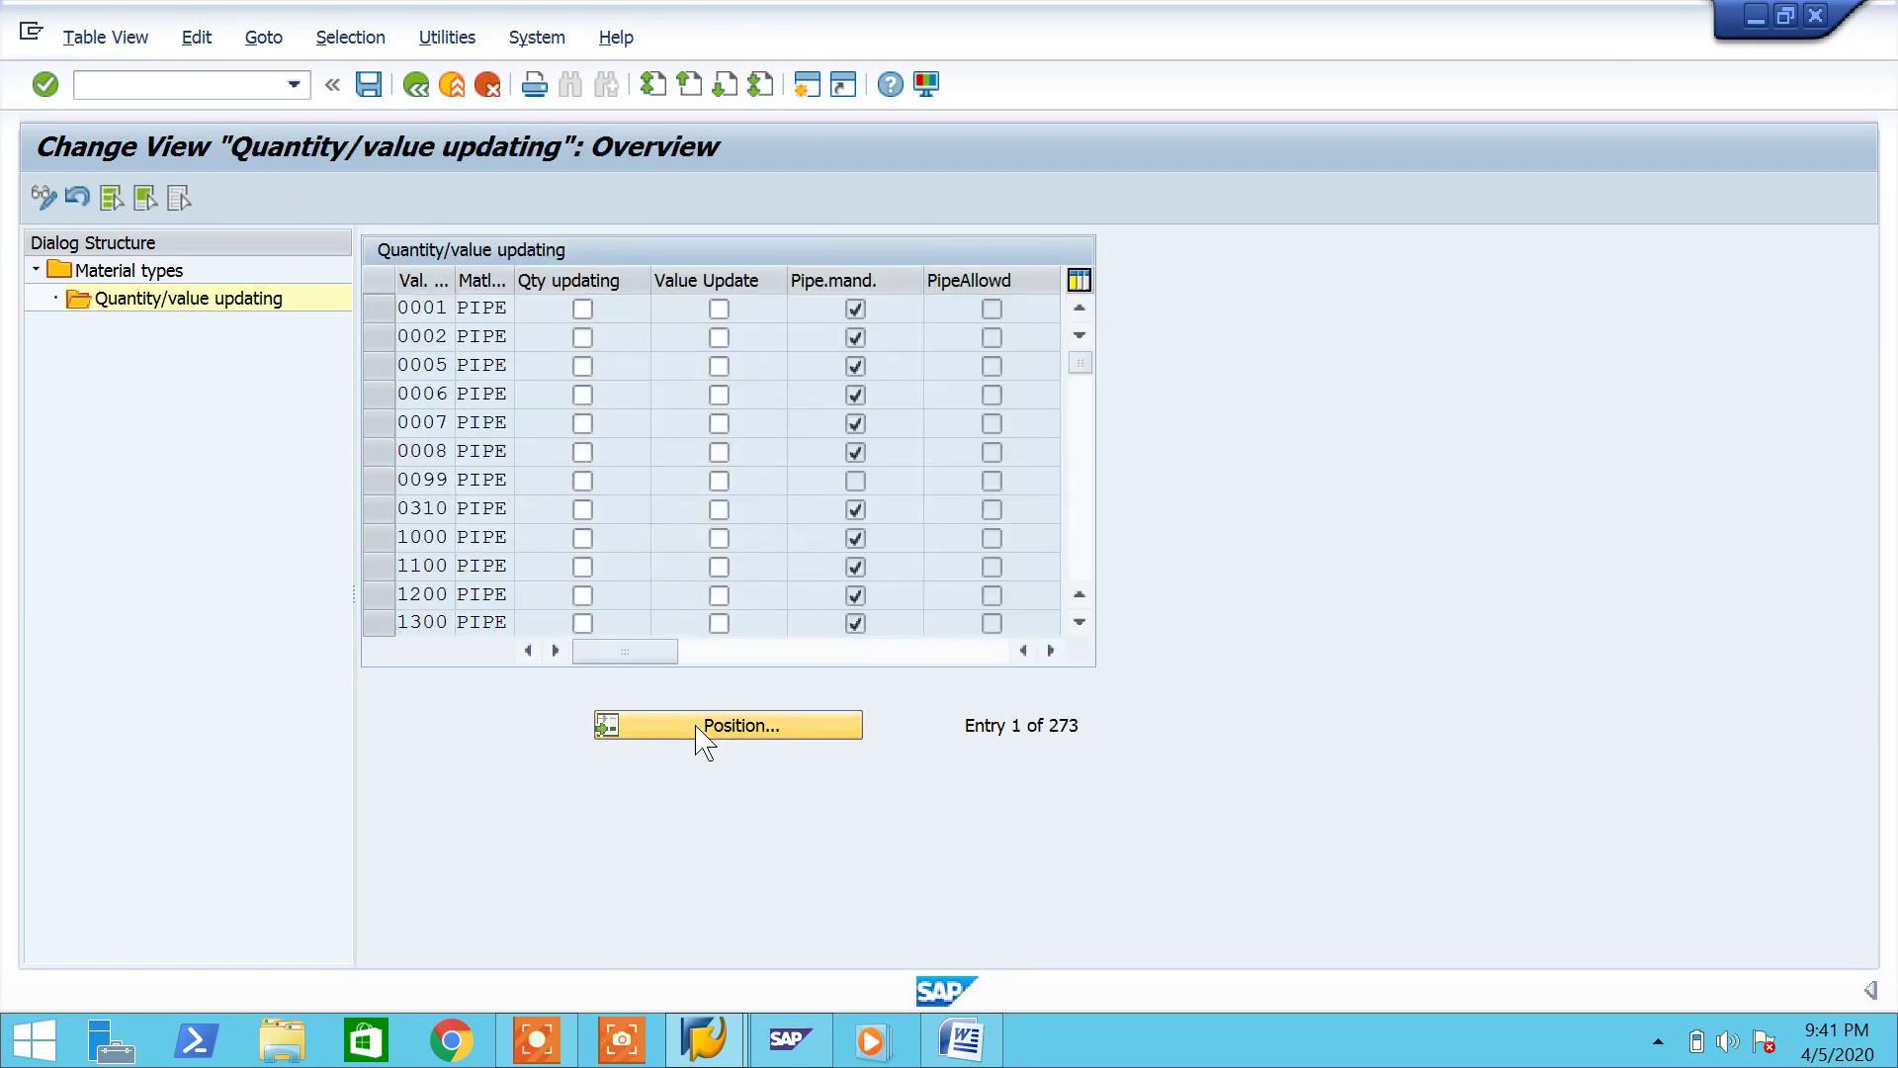
Step: Position the table to valuation area PH07 and start the Word note 'Do not updated the qty and value...'
{"action": "left_click", "coordinate": [698, 729]}
{"action": "type", "text": "ph"}
{"action": "key", "text": "Down"}
{"action": "key", "text": "Return"}
{"action": "key", "text": "Return"}
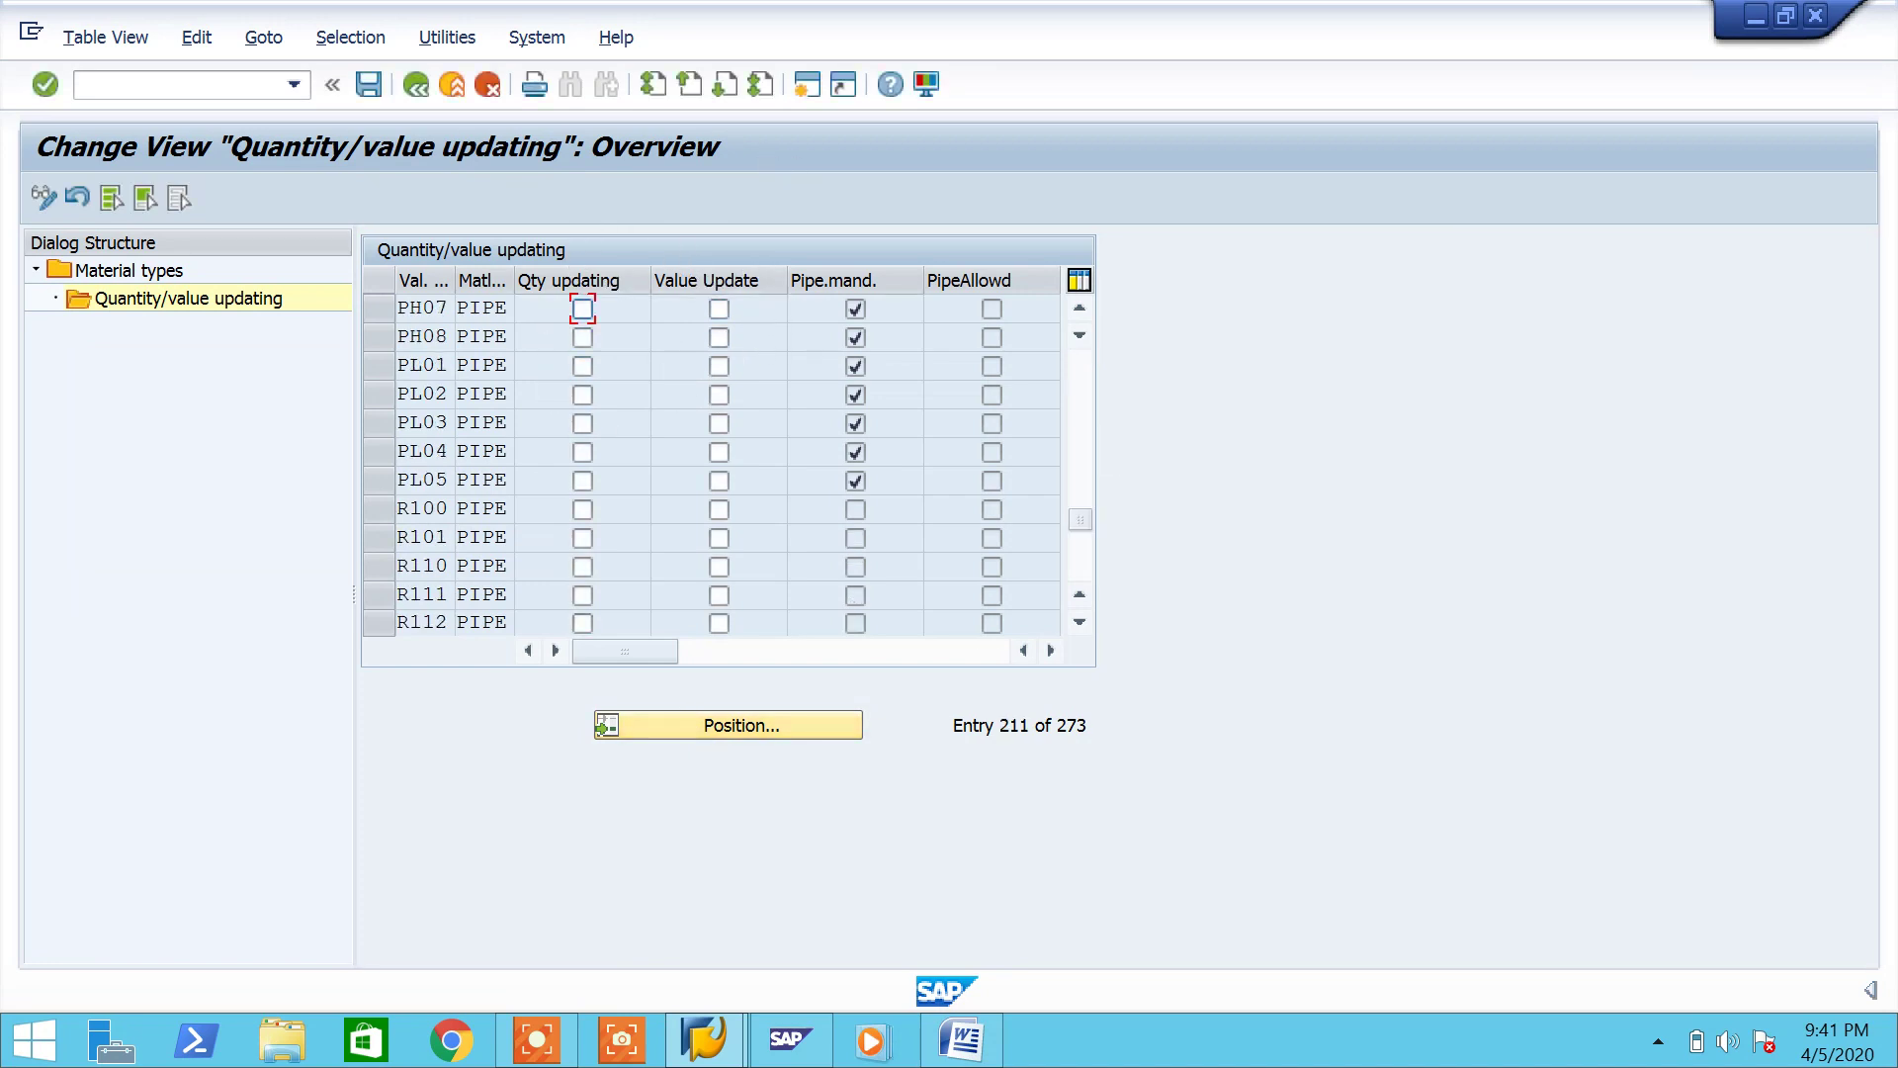
{"action": "left_click", "coordinate": [960, 1038]}
{"action": "type", "text": "Do not updated the qty"}
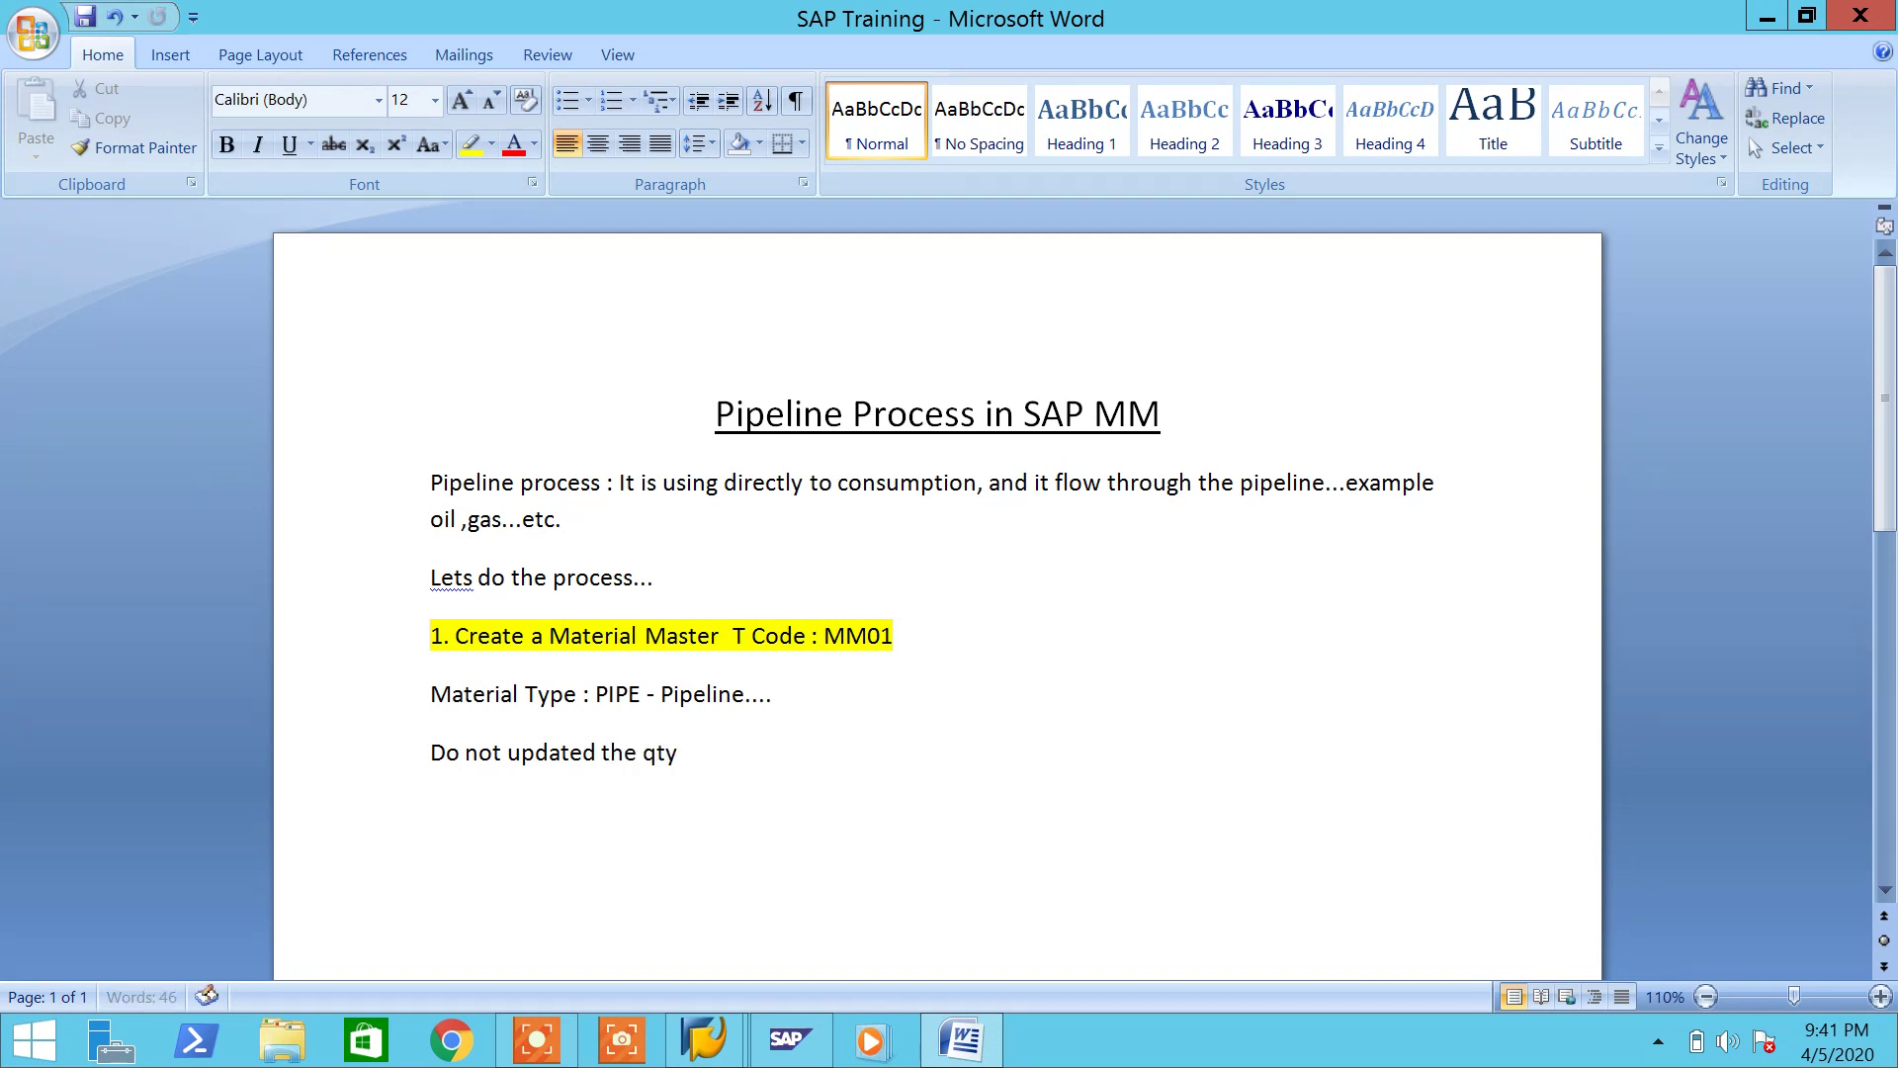
{"action": "type", "text": " and value..."}
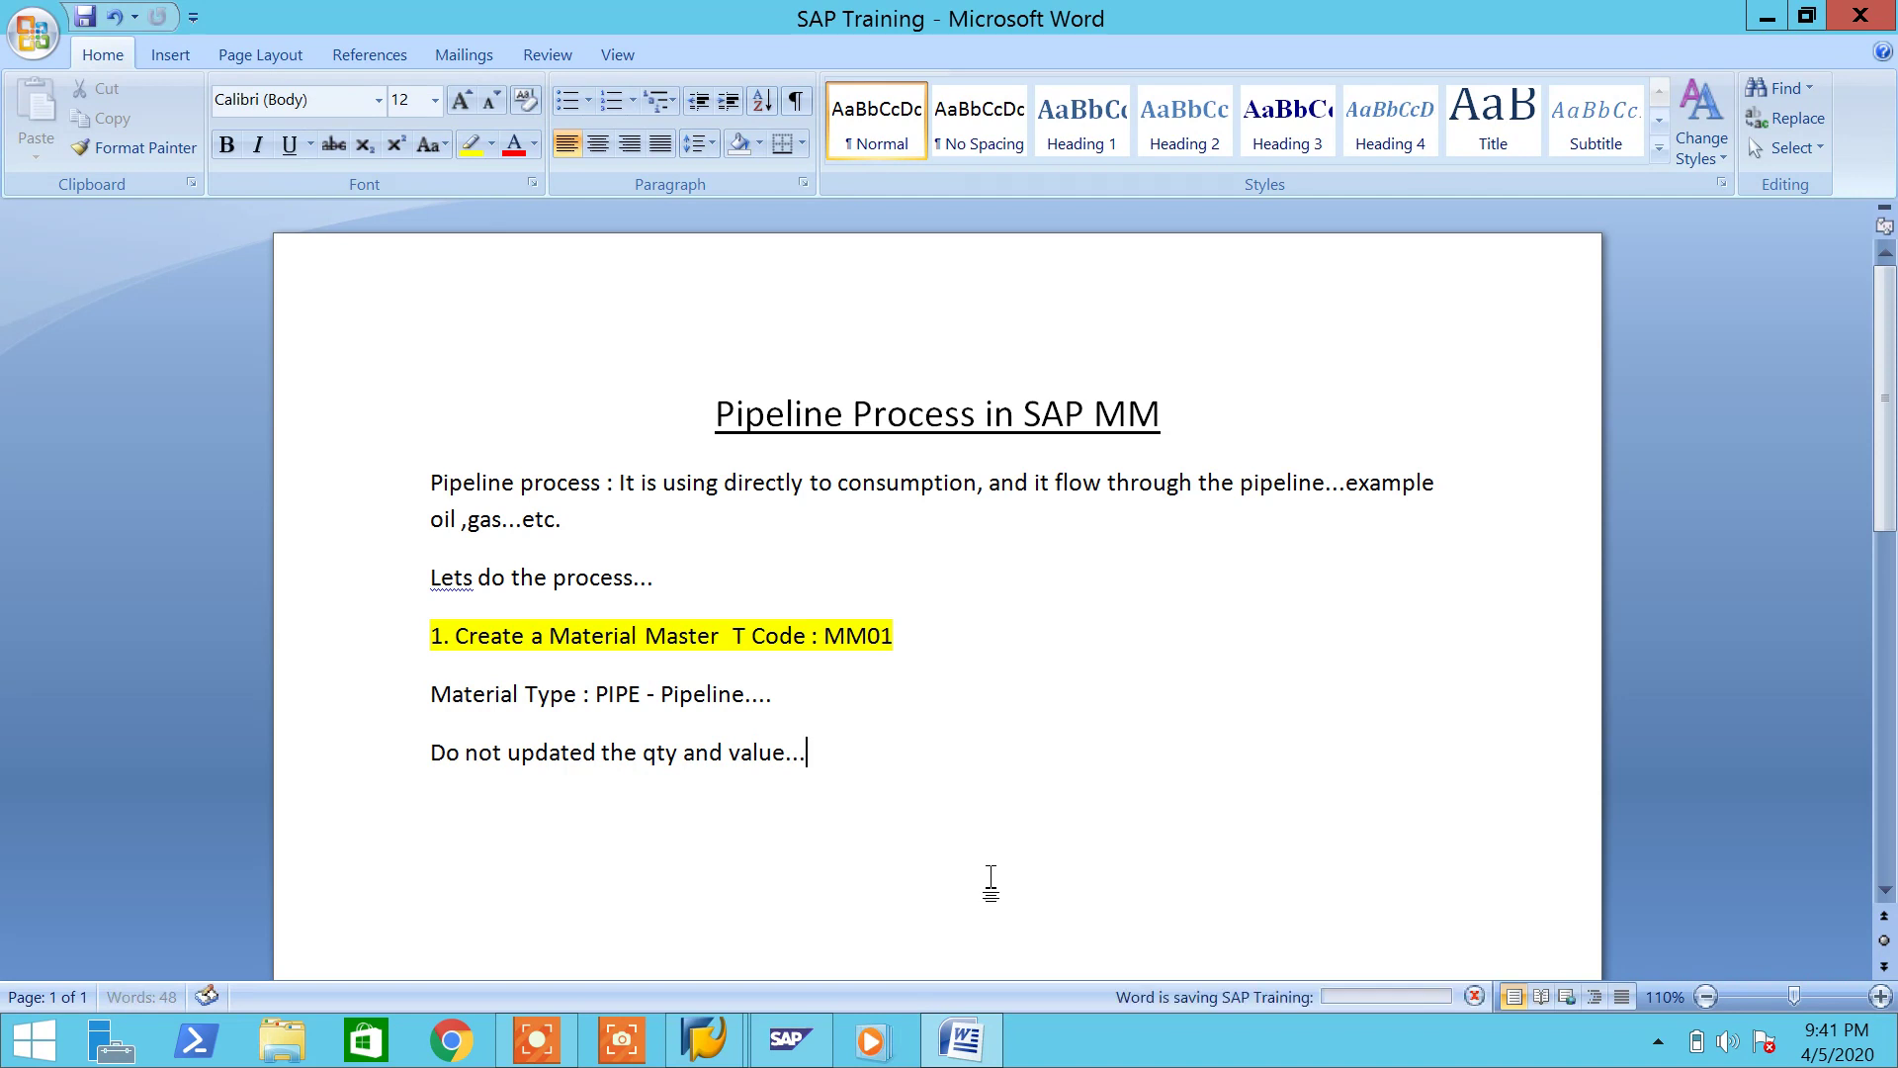
Step: Back in SAP, open material number range maintenance (MMNR)
{"action": "left_click", "coordinate": [977, 1043]}
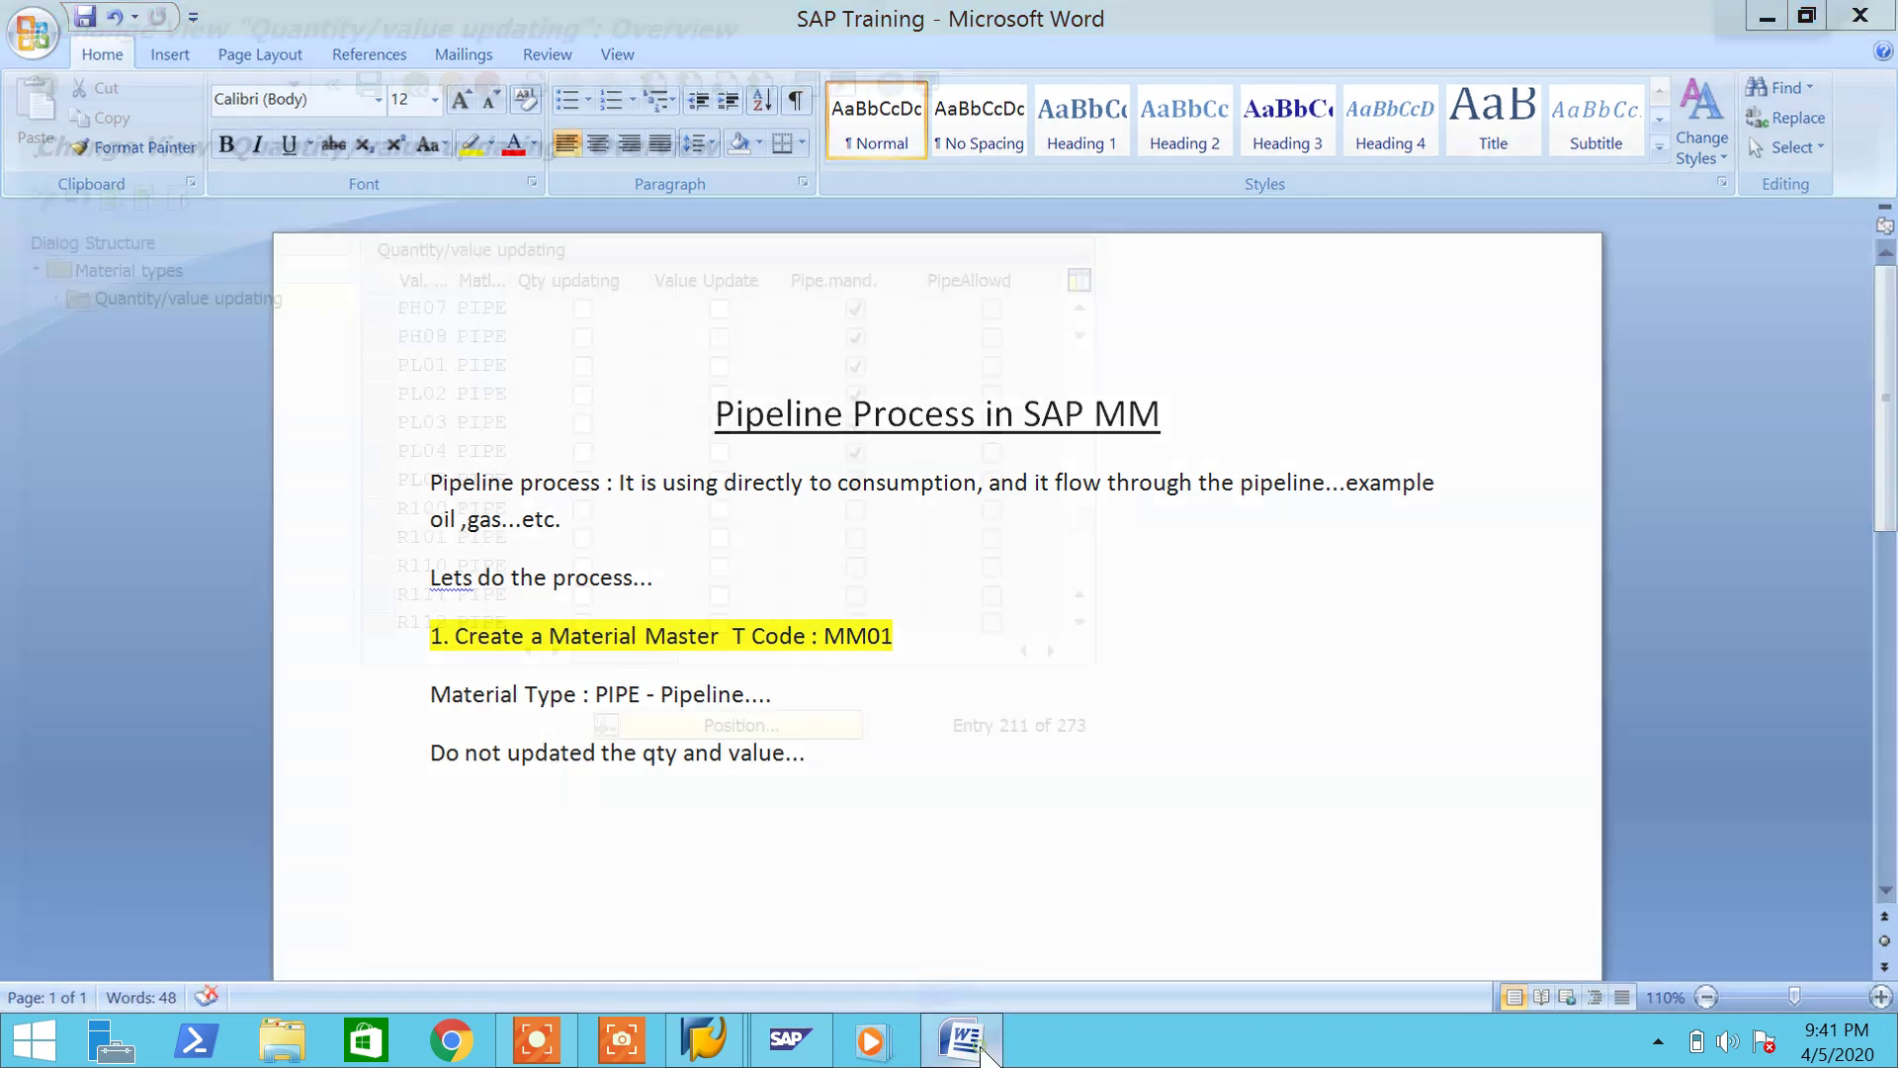
{"action": "left_click", "coordinate": [192, 88]}
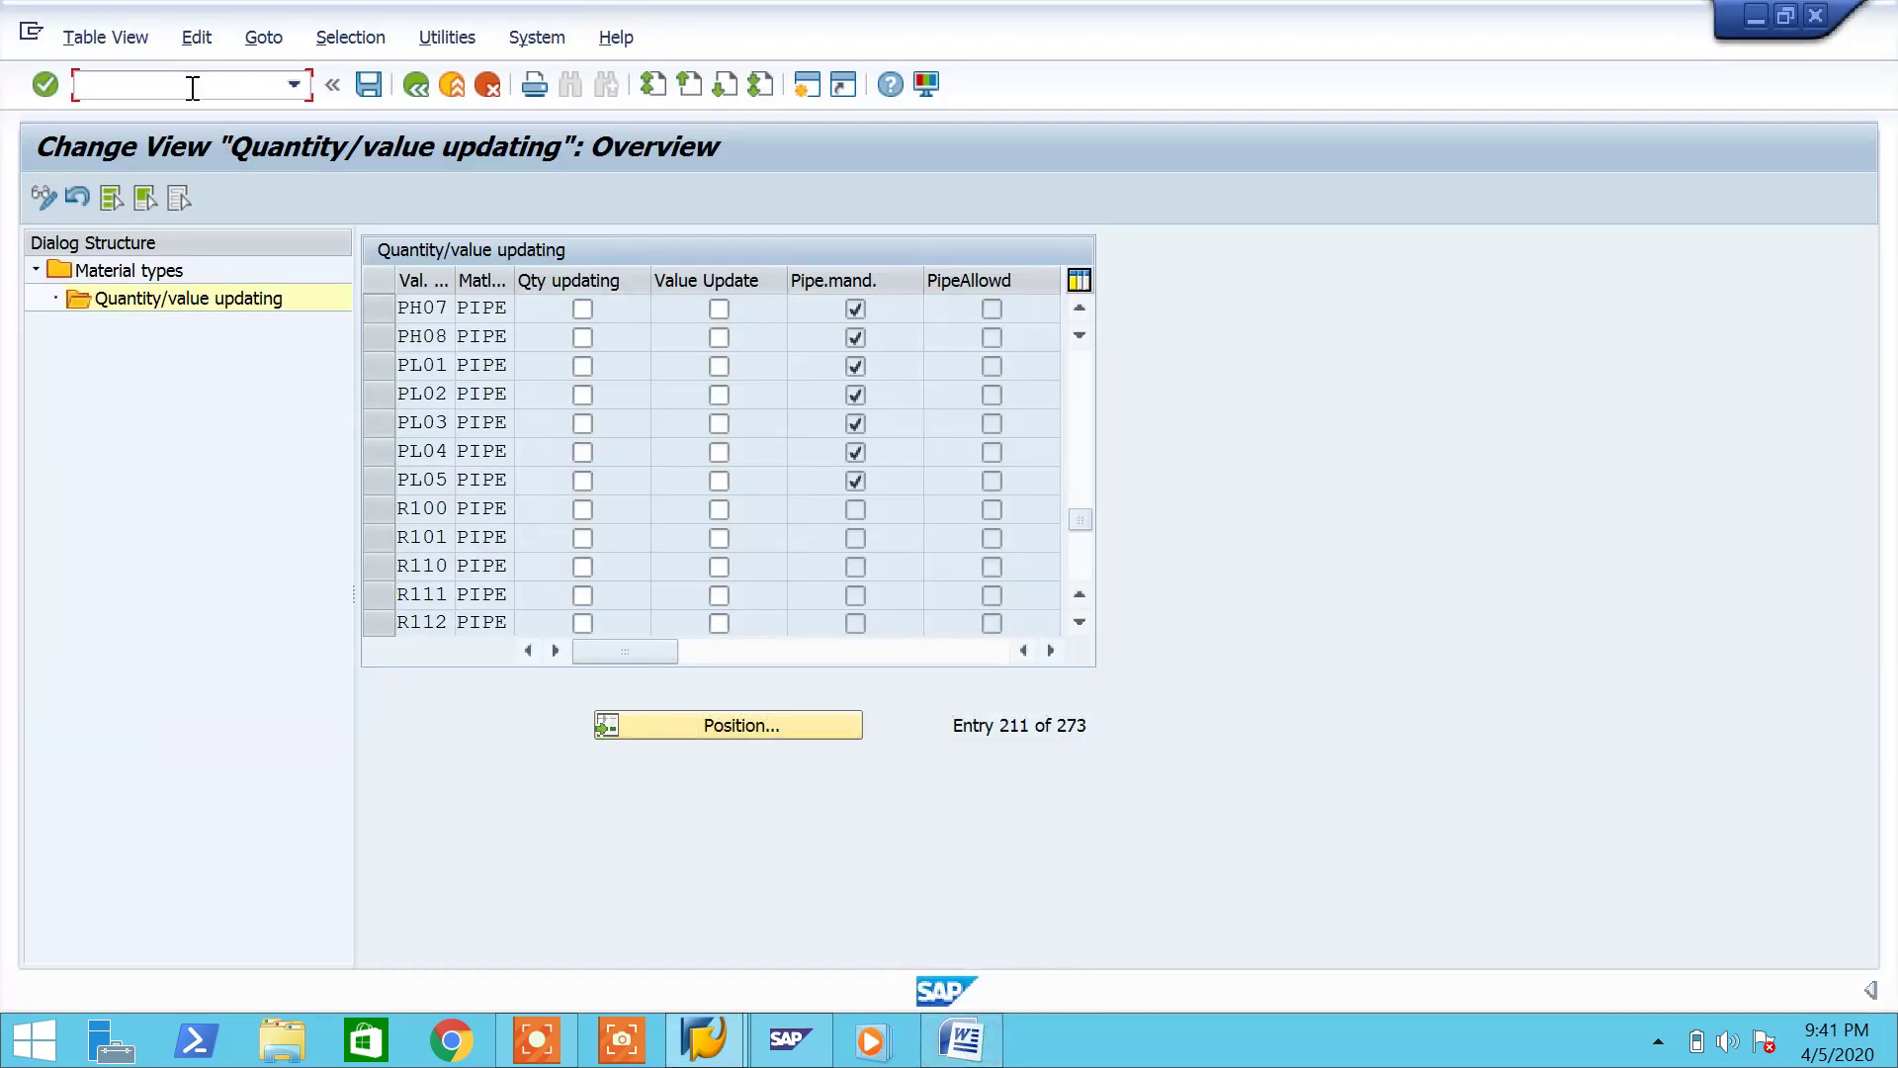
{"action": "key", "text": "Return"}
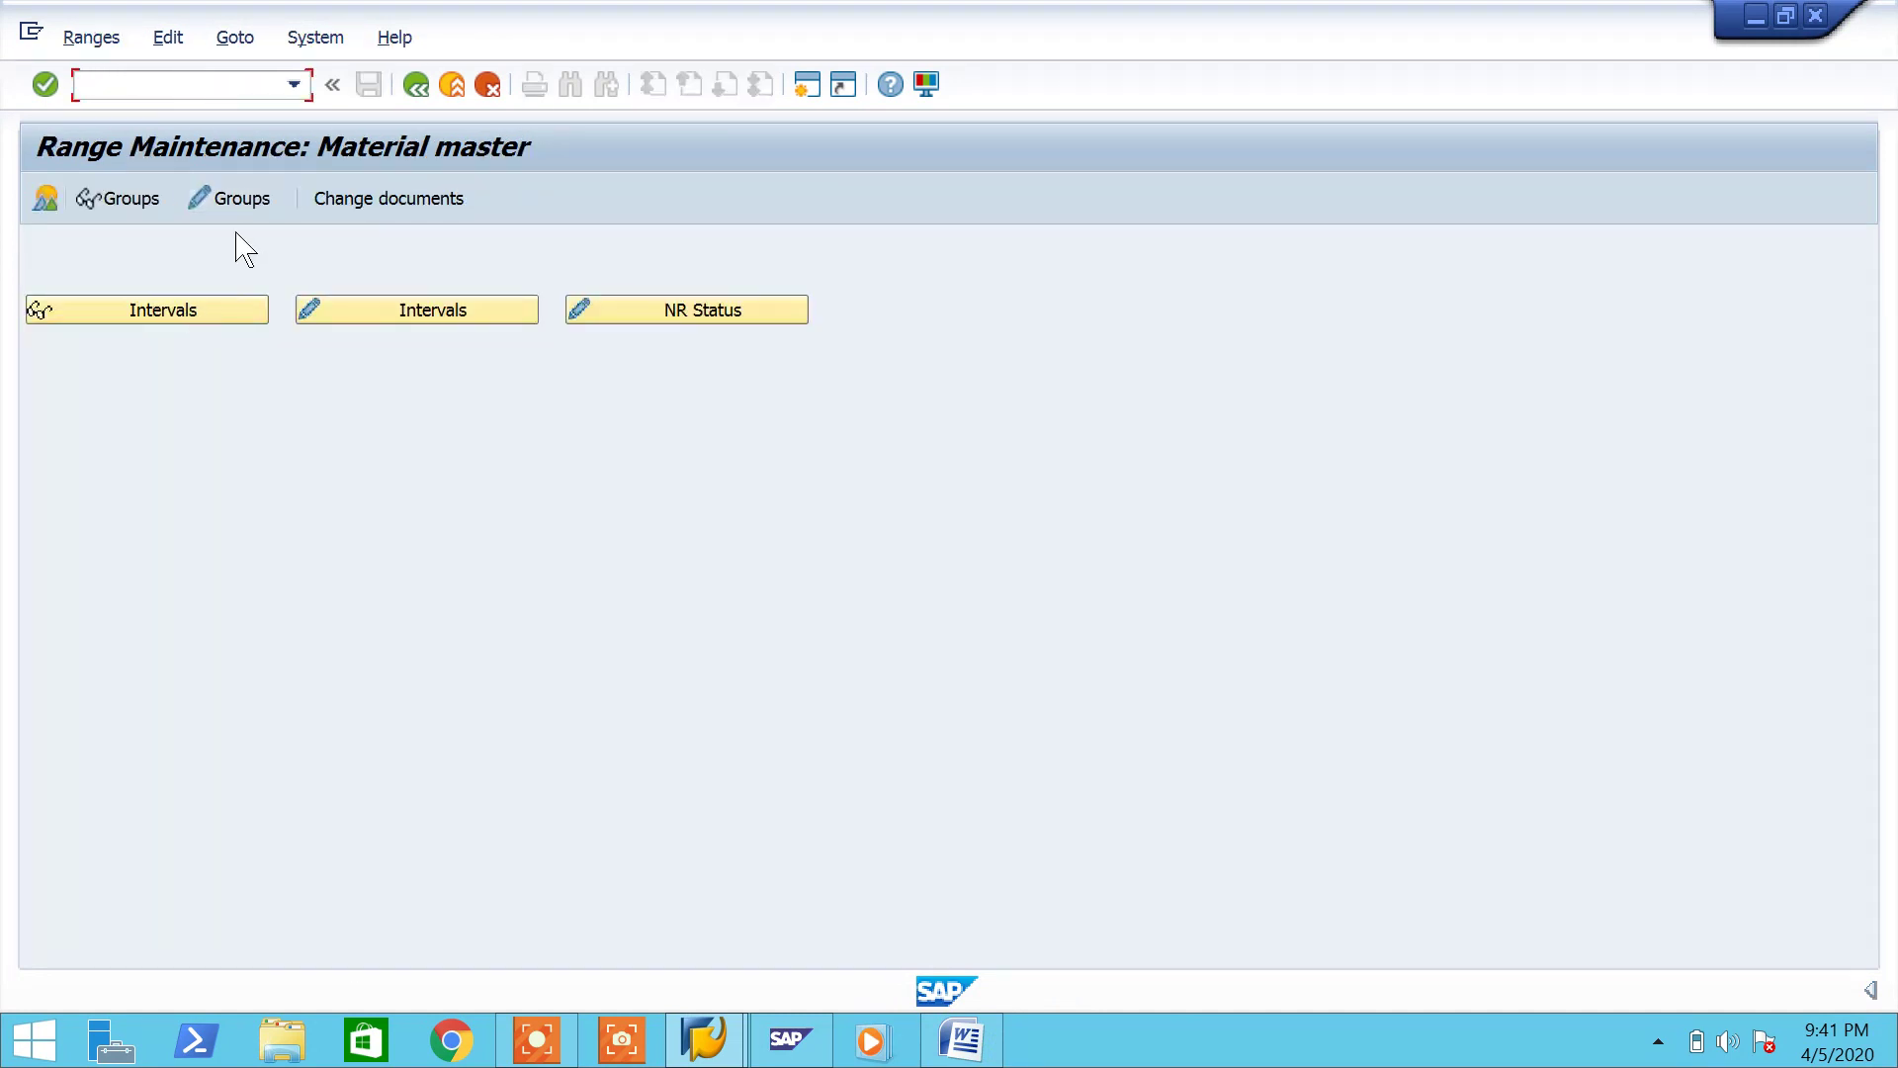
Step: Open the MATERIALNR range groups and select PIPE in the Paragon group
{"action": "left_click", "coordinate": [238, 212]}
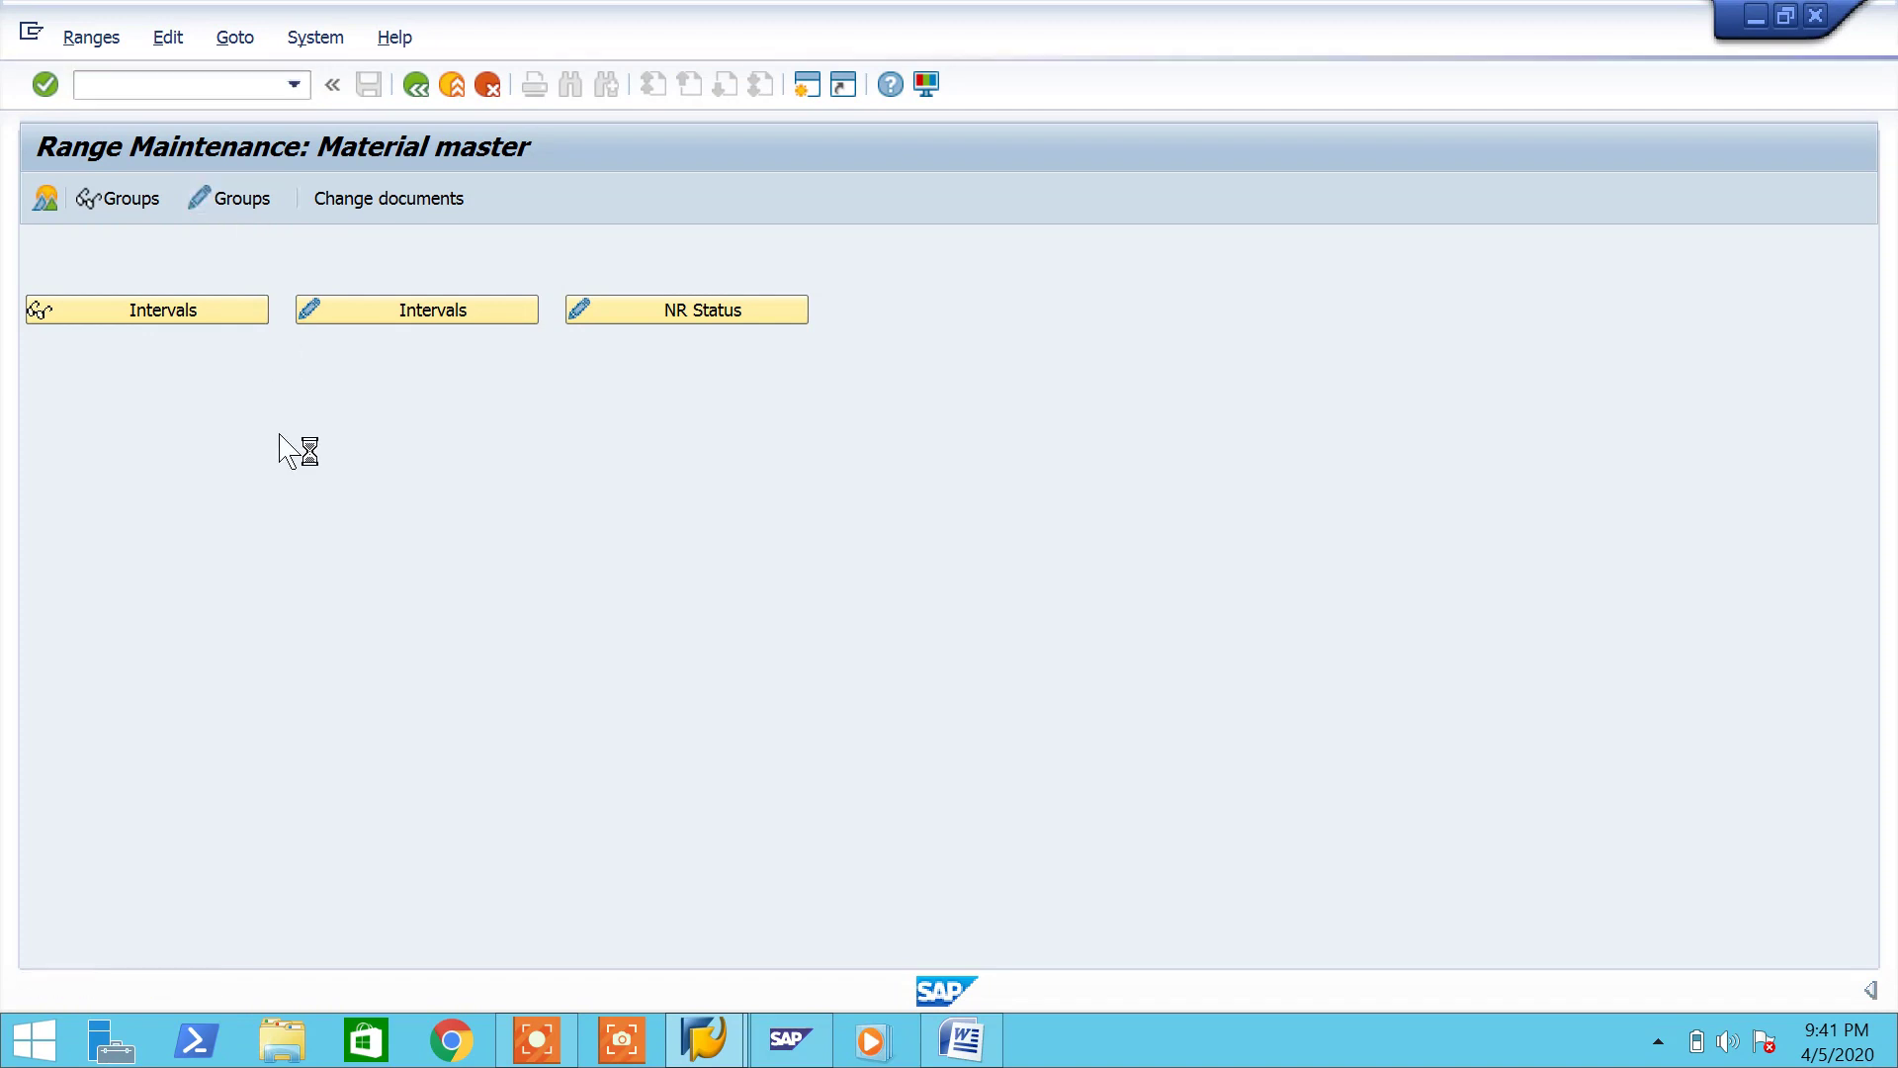
{"action": "scroll", "coordinate": [443, 837], "scroll_direction": "down", "scroll_amount": 2}
{"action": "scroll", "coordinate": [444, 846], "scroll_direction": "down", "scroll_amount": 6}
{"action": "scroll", "coordinate": [465, 883], "scroll_direction": "down", "scroll_amount": 5}
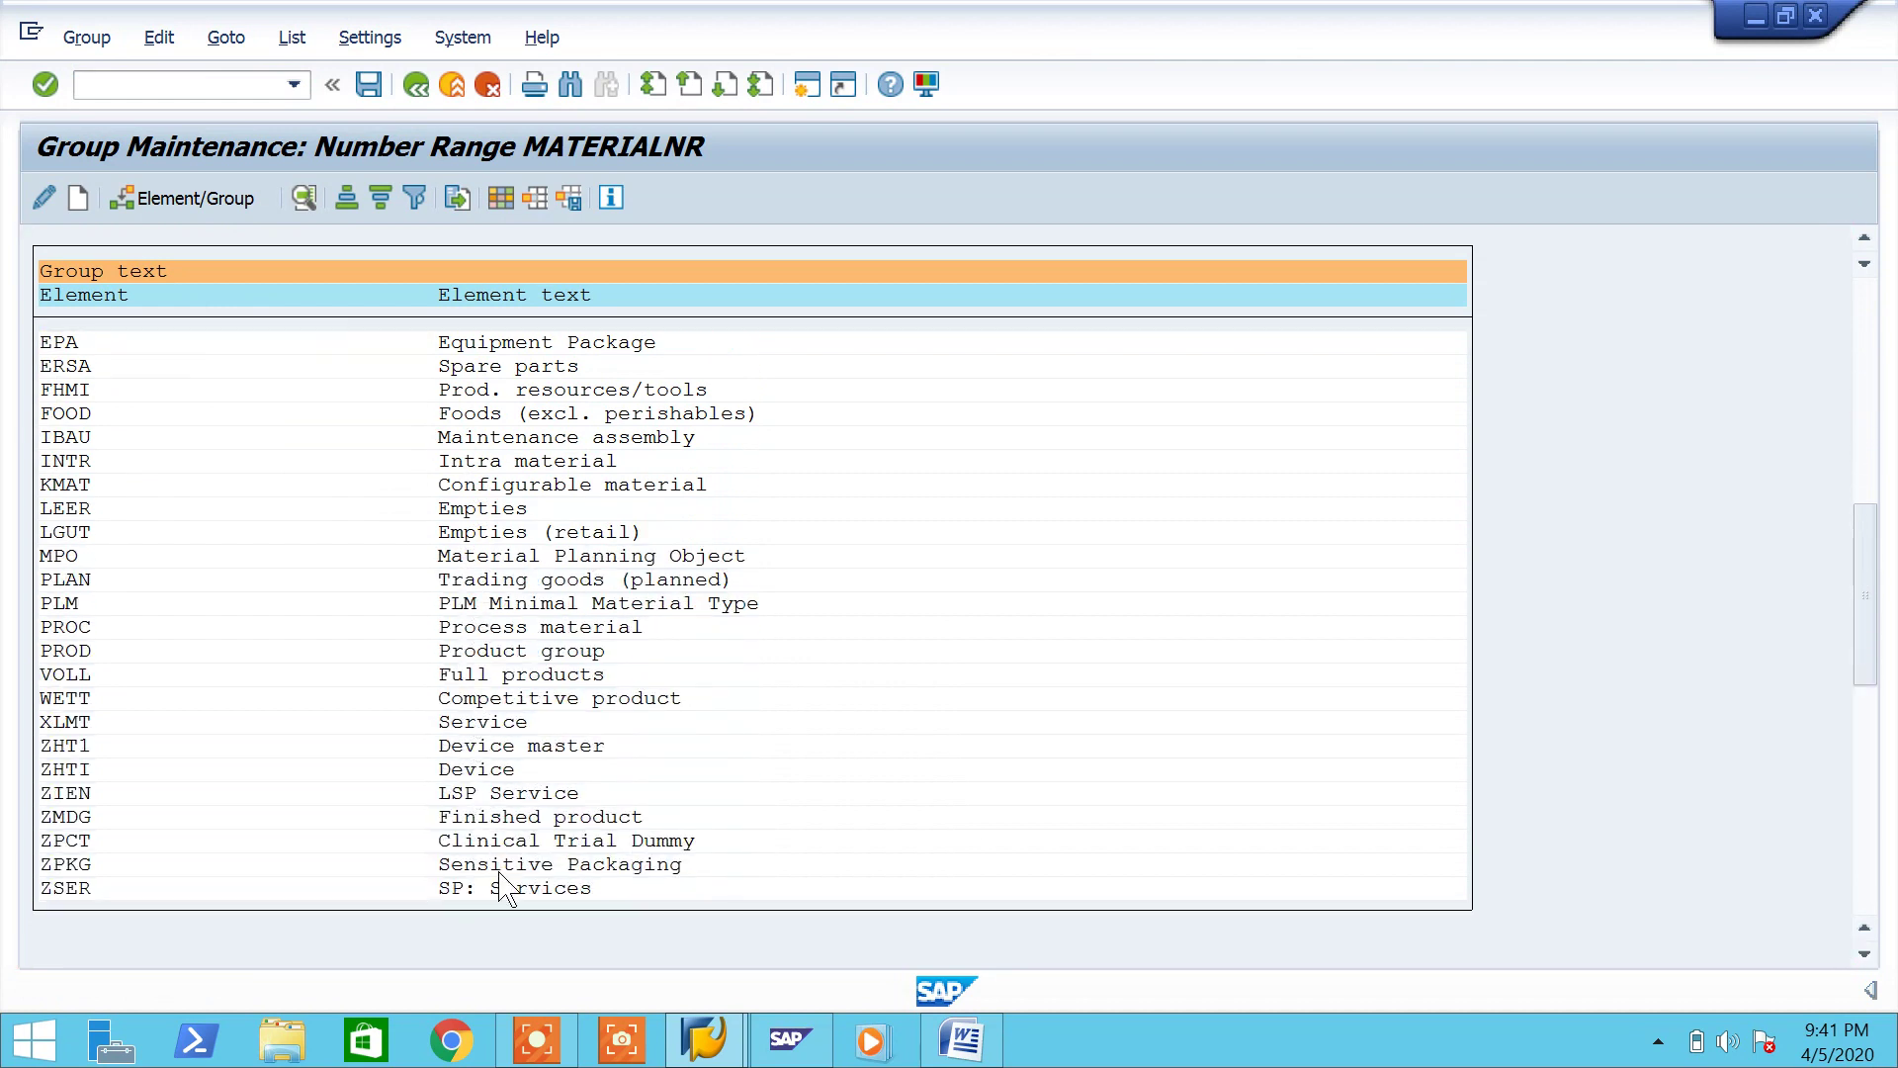
{"action": "scroll", "coordinate": [504, 887], "scroll_direction": "down", "scroll_amount": 5}
{"action": "scroll", "coordinate": [507, 892], "scroll_direction": "down", "scroll_amount": 2}
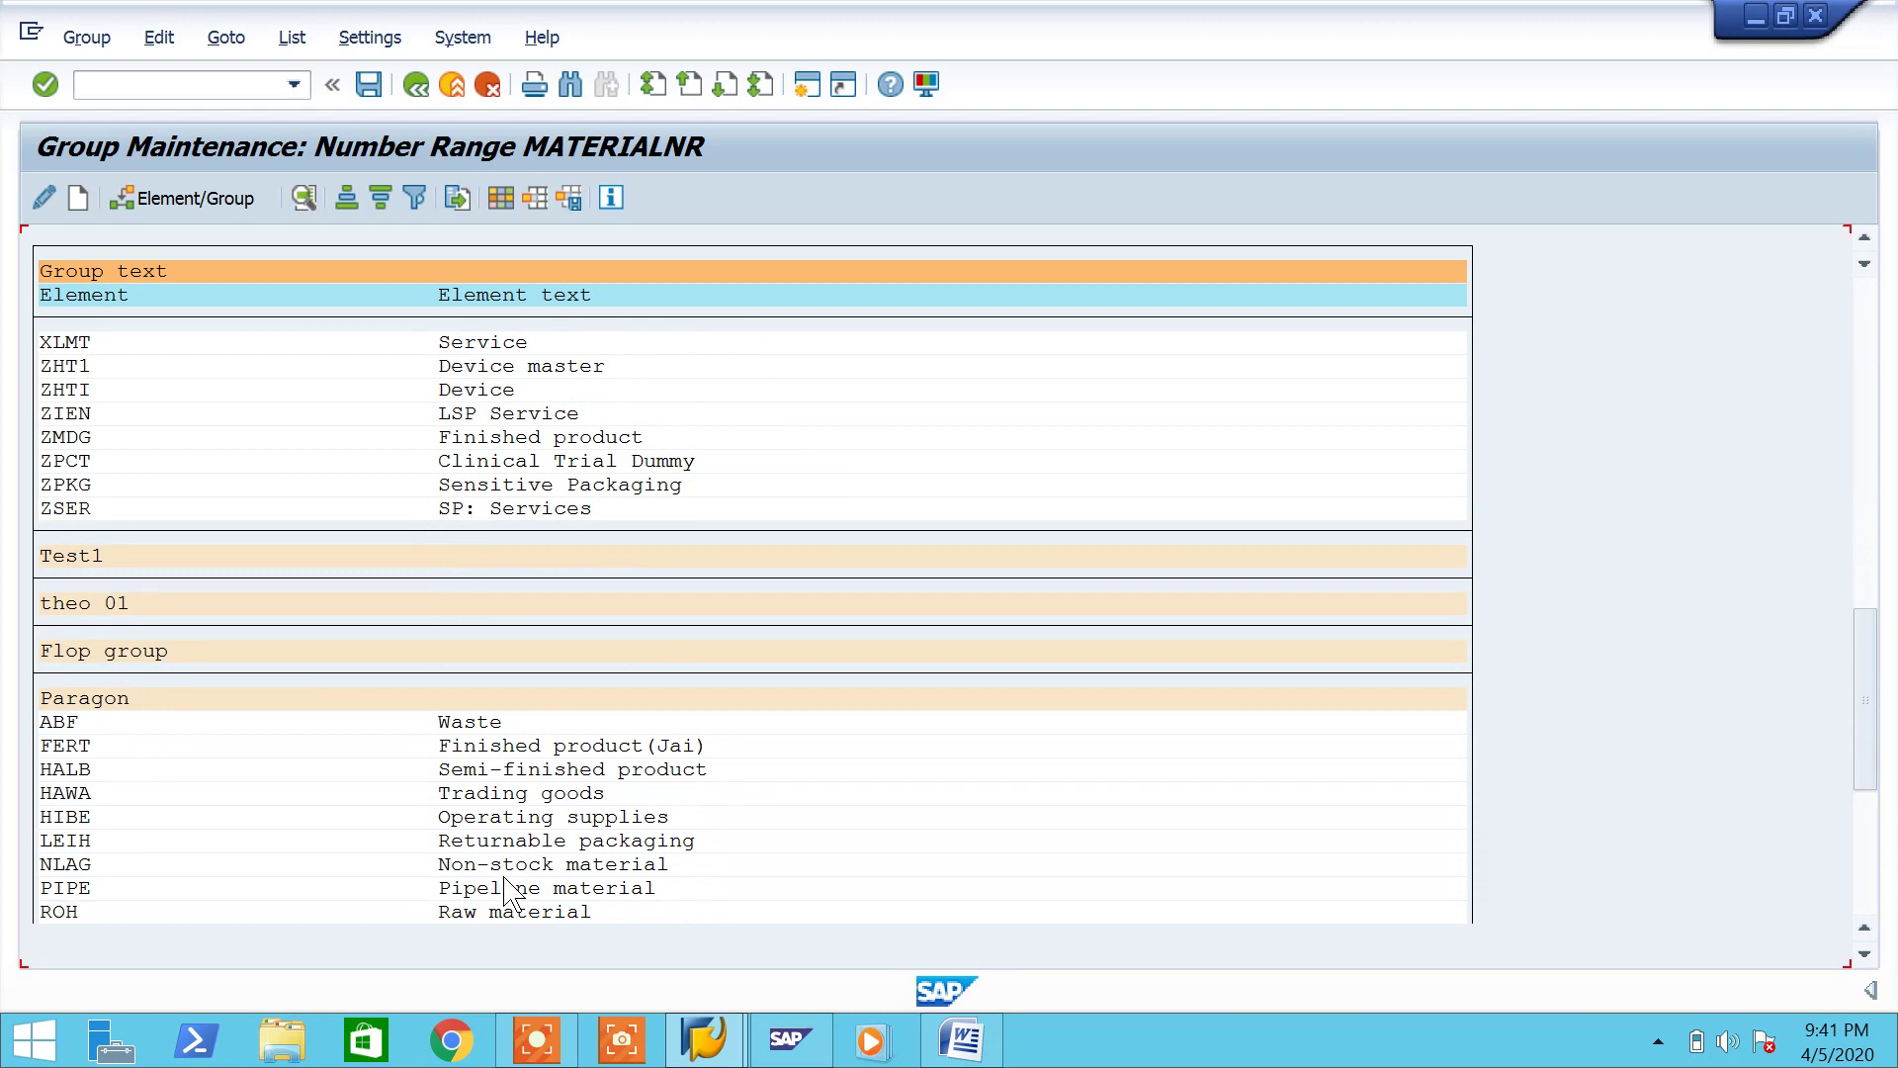
{"action": "left_click", "coordinate": [57, 889]}
{"action": "left_click", "coordinate": [962, 1038]}
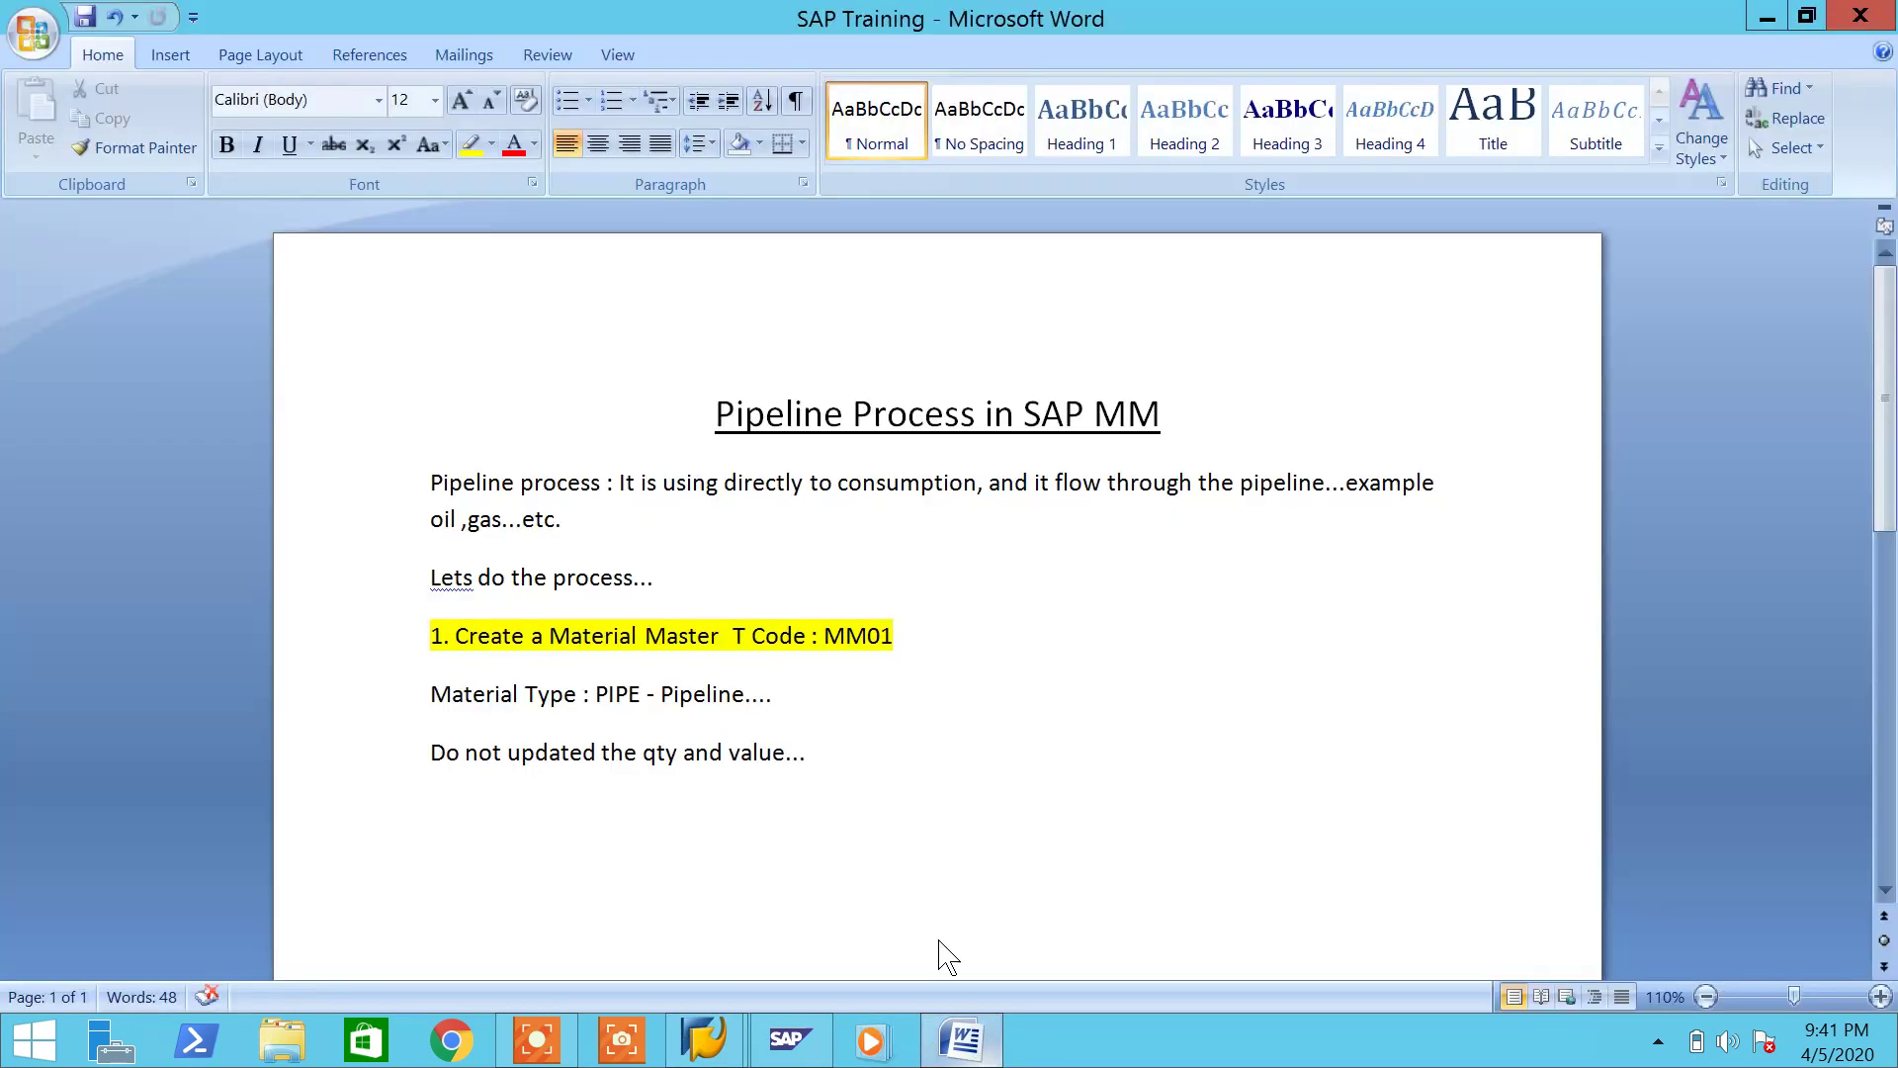
{"action": "left_click", "coordinate": [962, 1038]}
{"action": "left_click", "coordinate": [247, 81]}
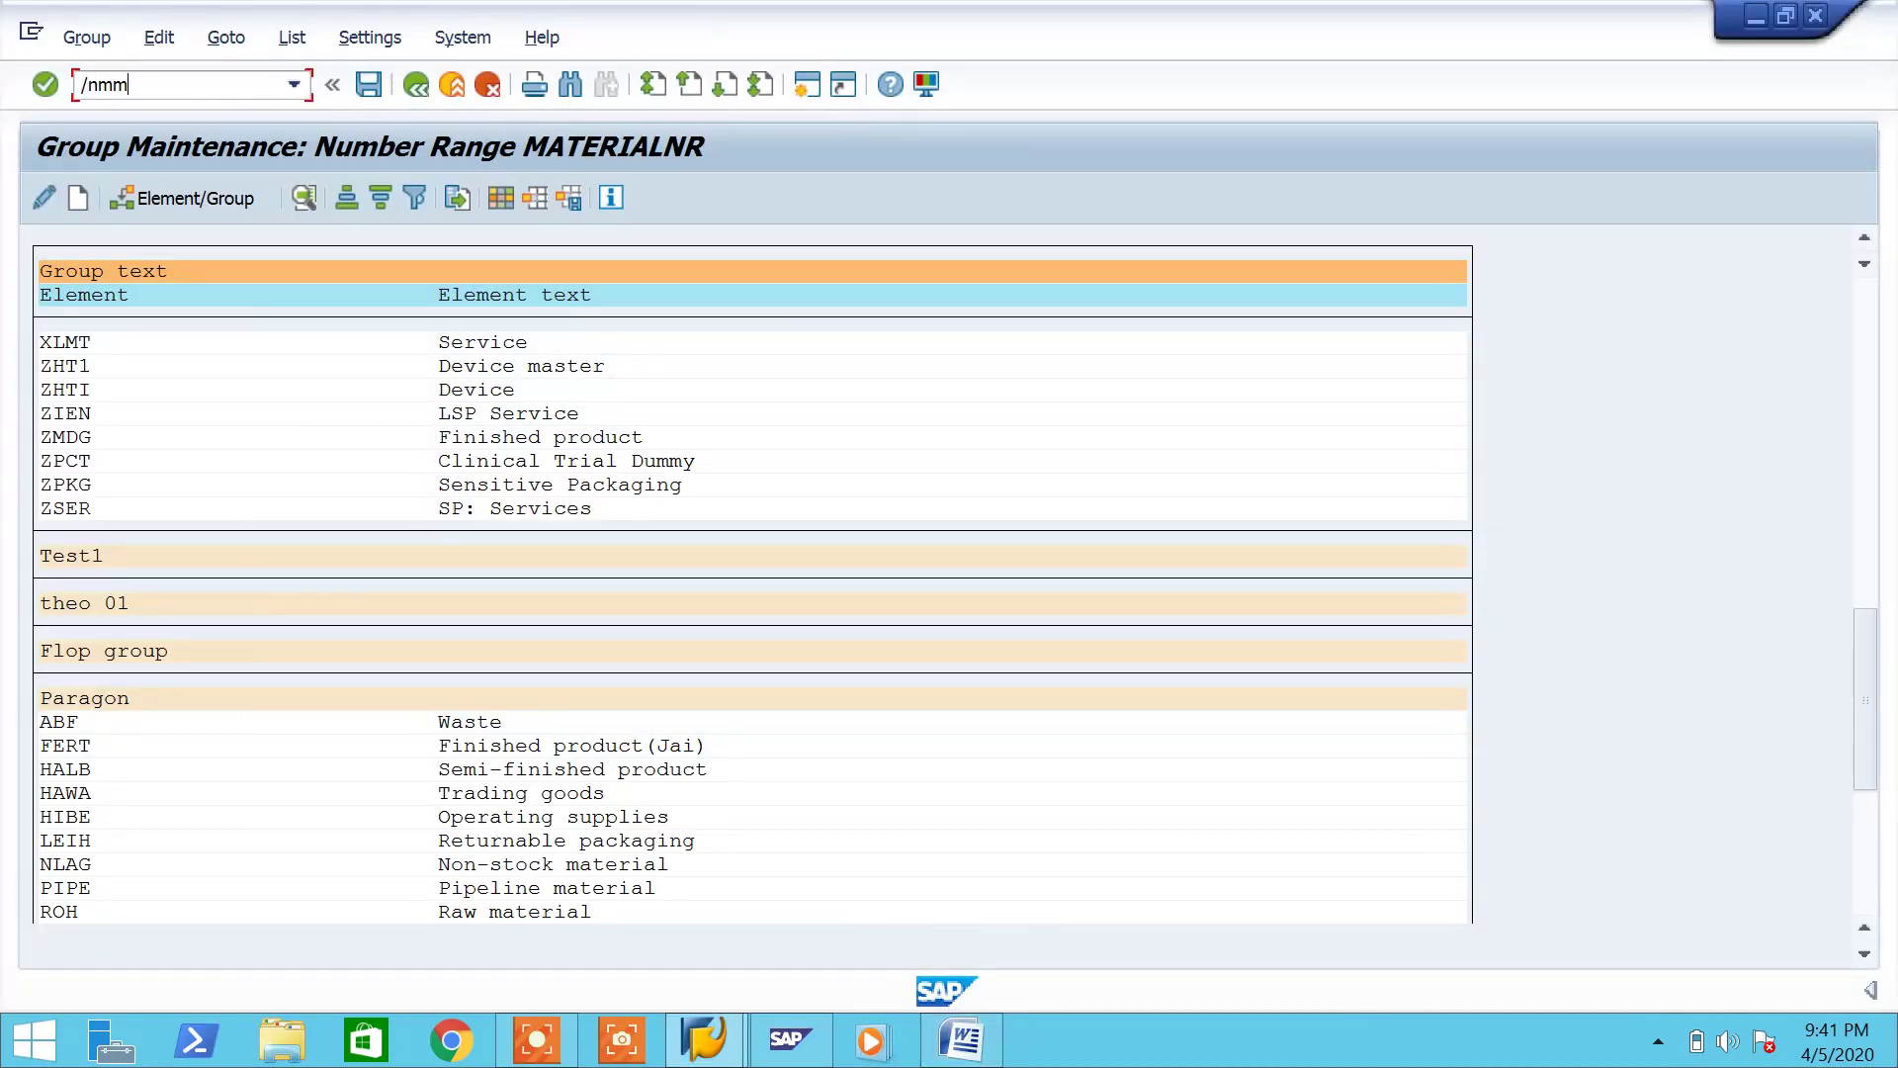
Step: Start MM01 with industry sector Mechanical Engineering and material type Pipeline material
{"action": "type", "text": "/nmm0"}
{"action": "key", "text": "Return"}
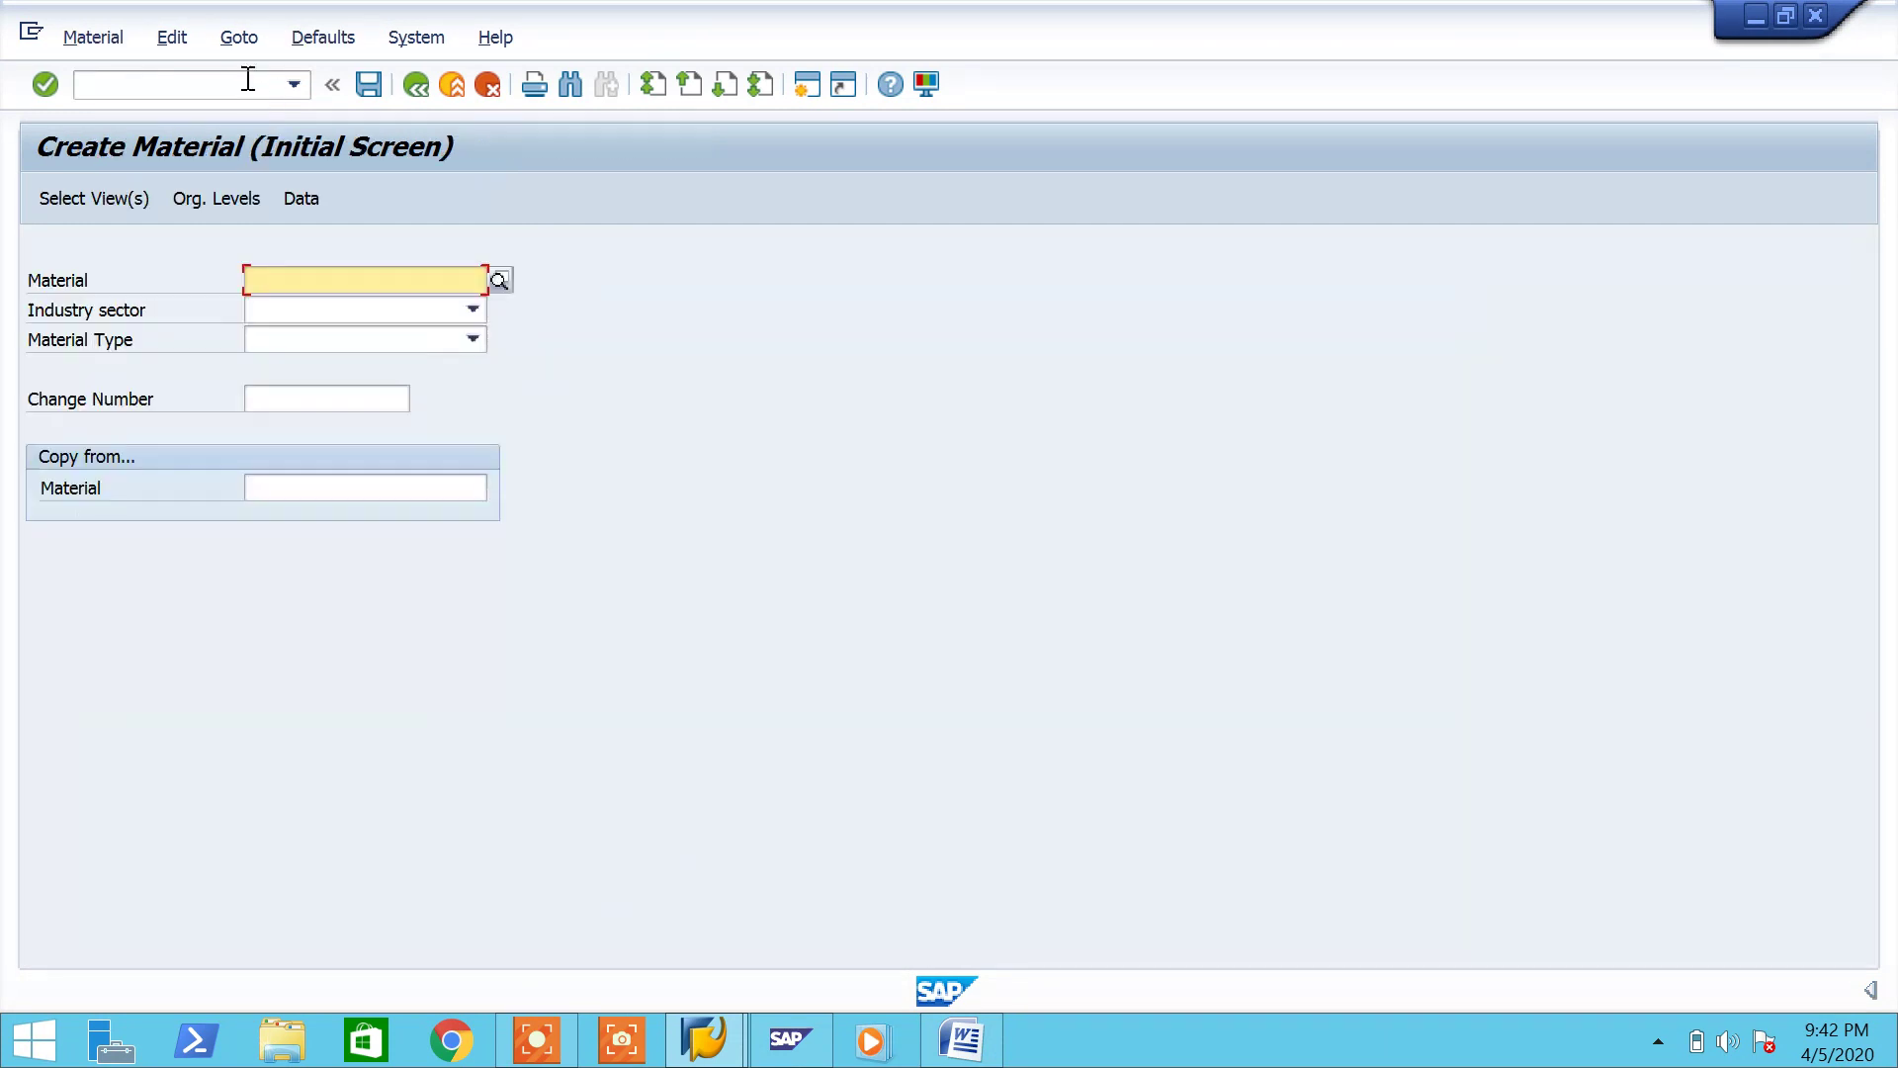
{"action": "left_click", "coordinate": [331, 309]}
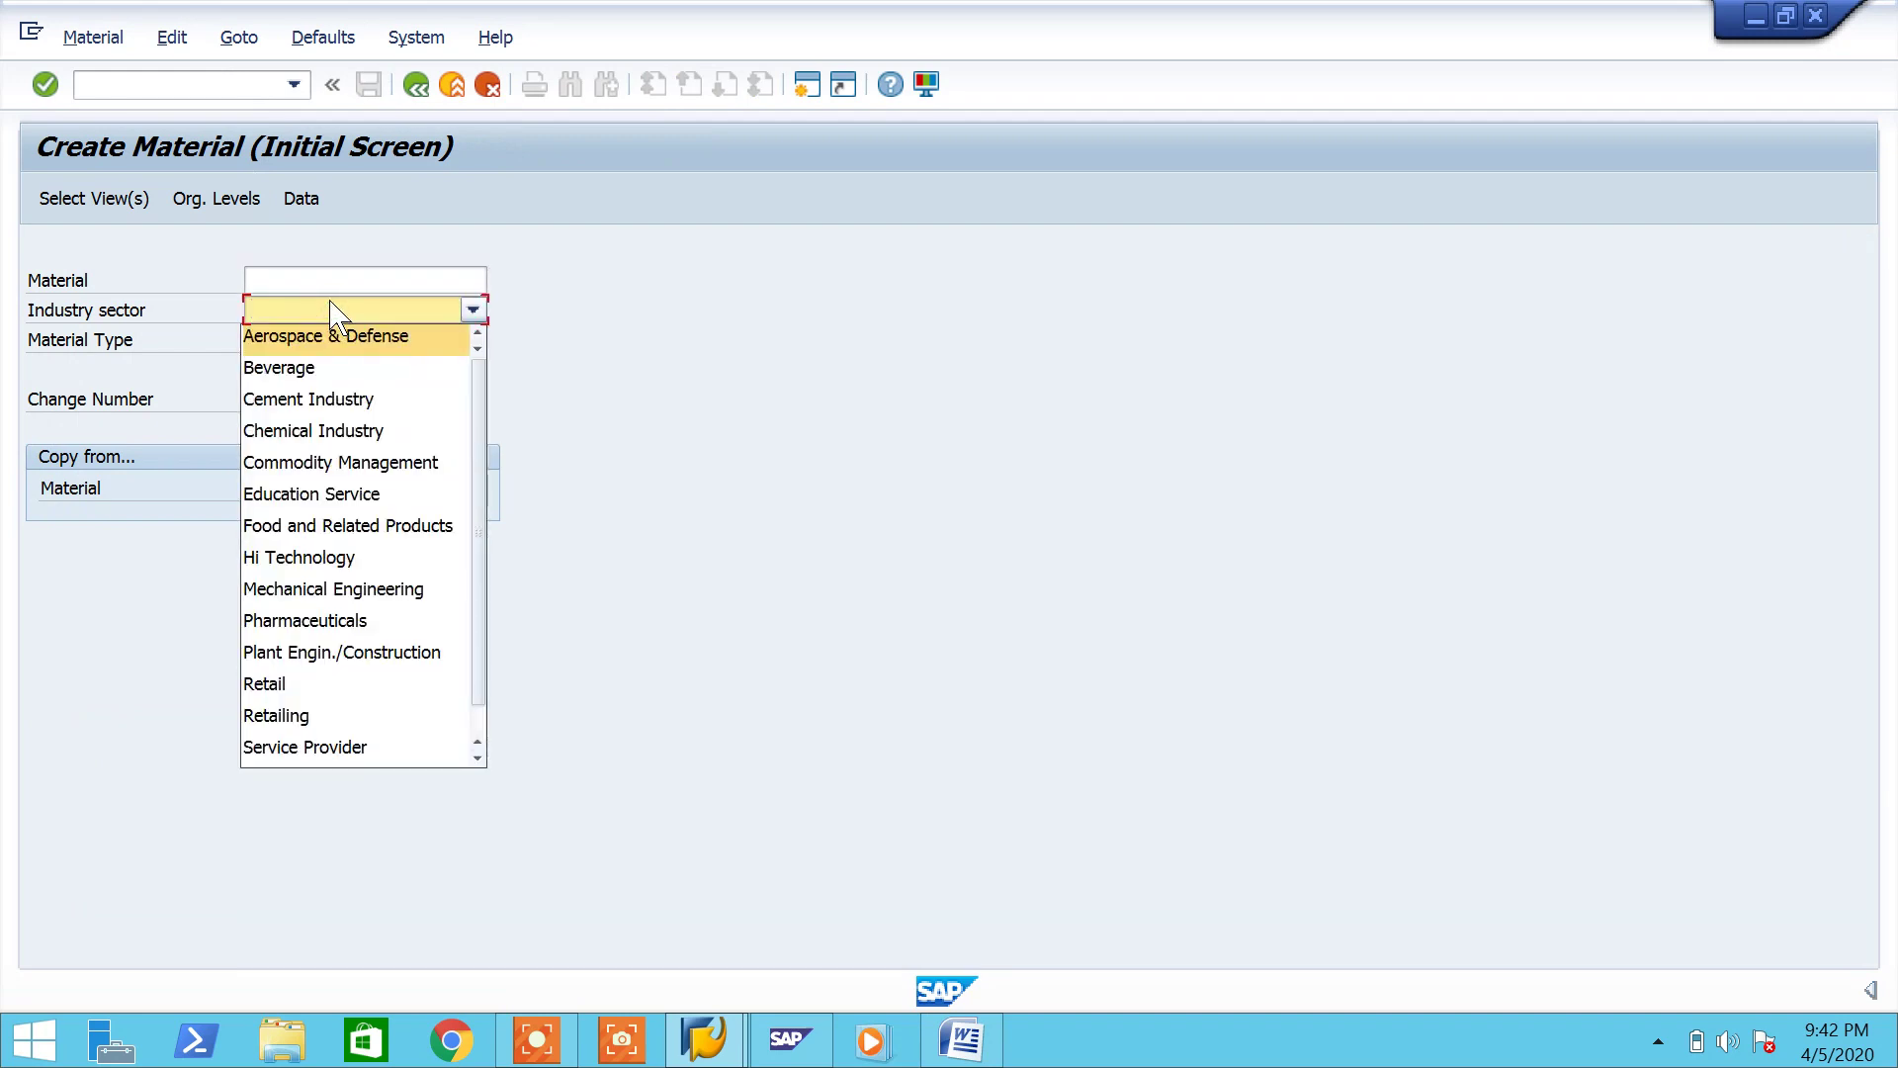
{"action": "key", "text": "m"}
{"action": "key", "text": "Return"}
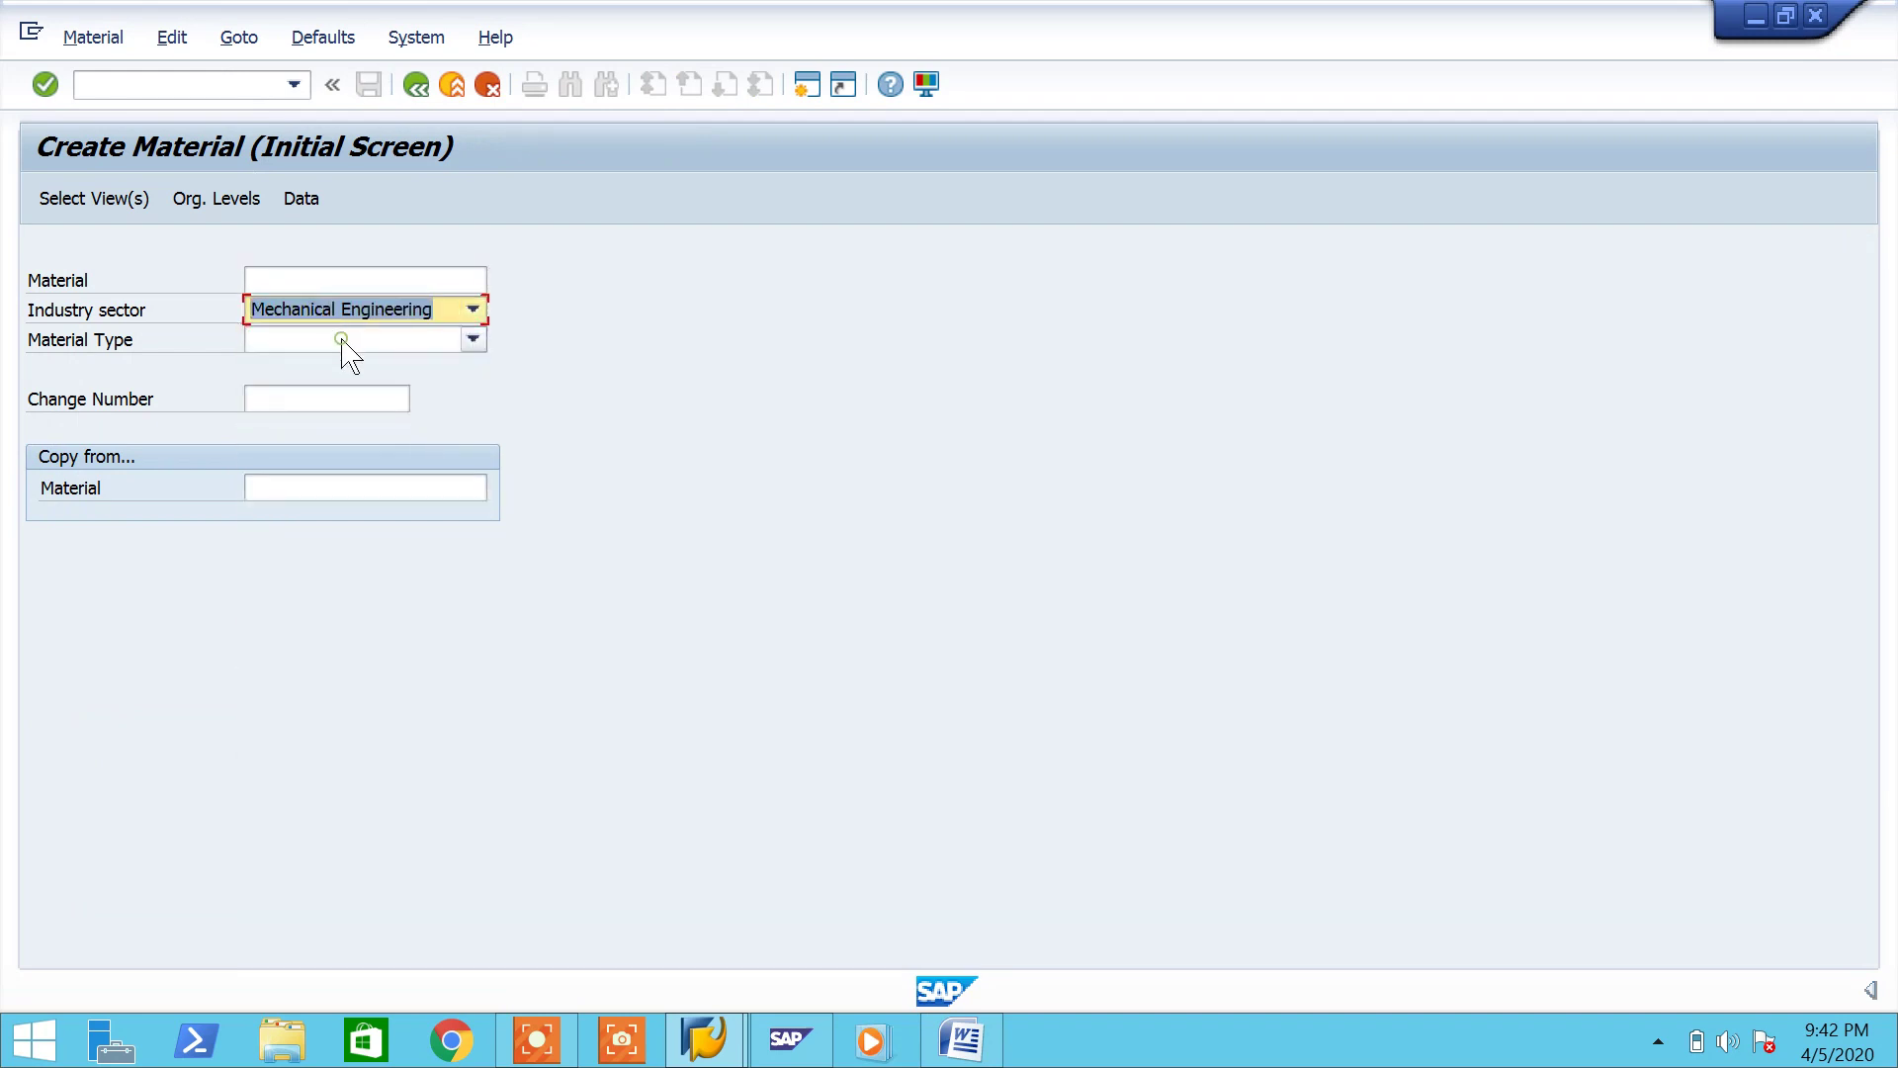
{"action": "left_click", "coordinate": [341, 339]}
{"action": "key", "text": "p"}
{"action": "key", "text": "p"}
{"action": "key", "text": "p"}
{"action": "key", "text": "Return"}
{"action": "key", "text": "Return"}
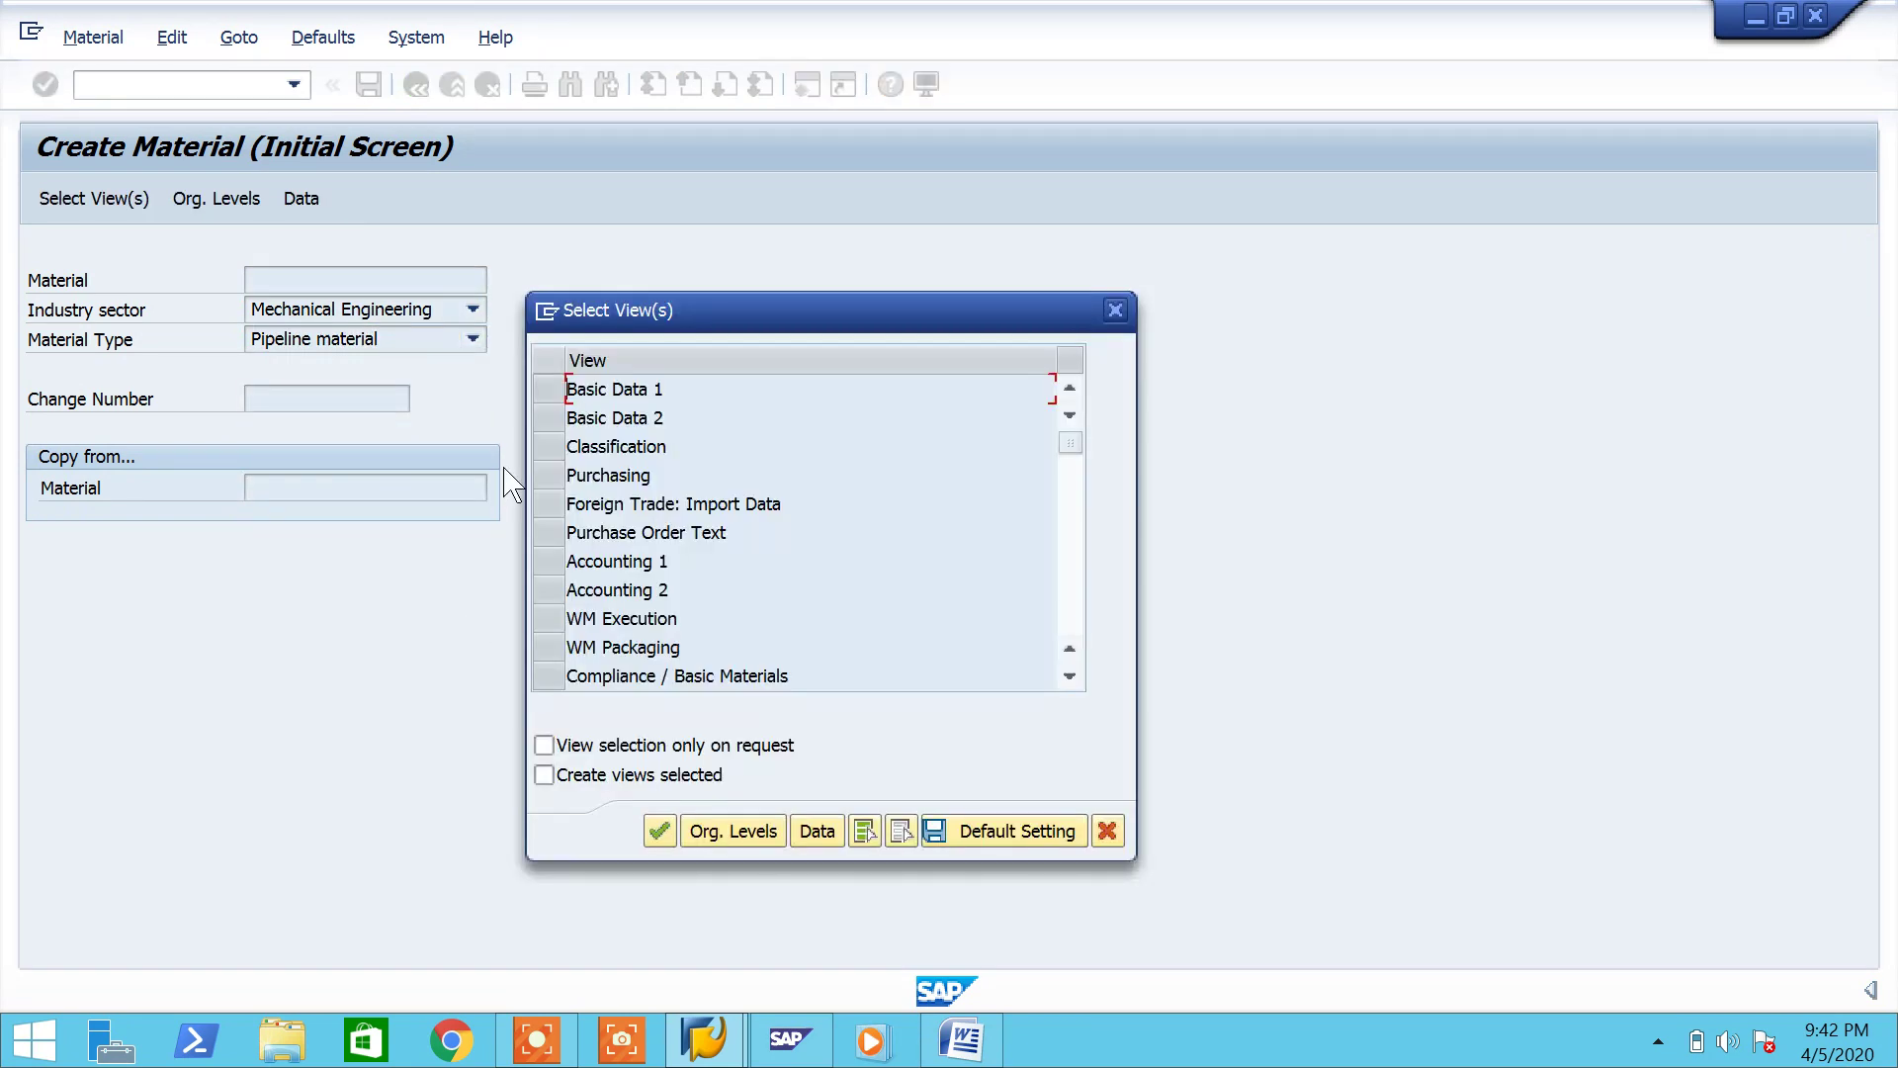
Step: Select the Basic Data 1, Purchasing and Accounting 1 views for plant PH07
{"action": "left_click", "coordinate": [549, 389]}
{"action": "left_click", "coordinate": [547, 475]}
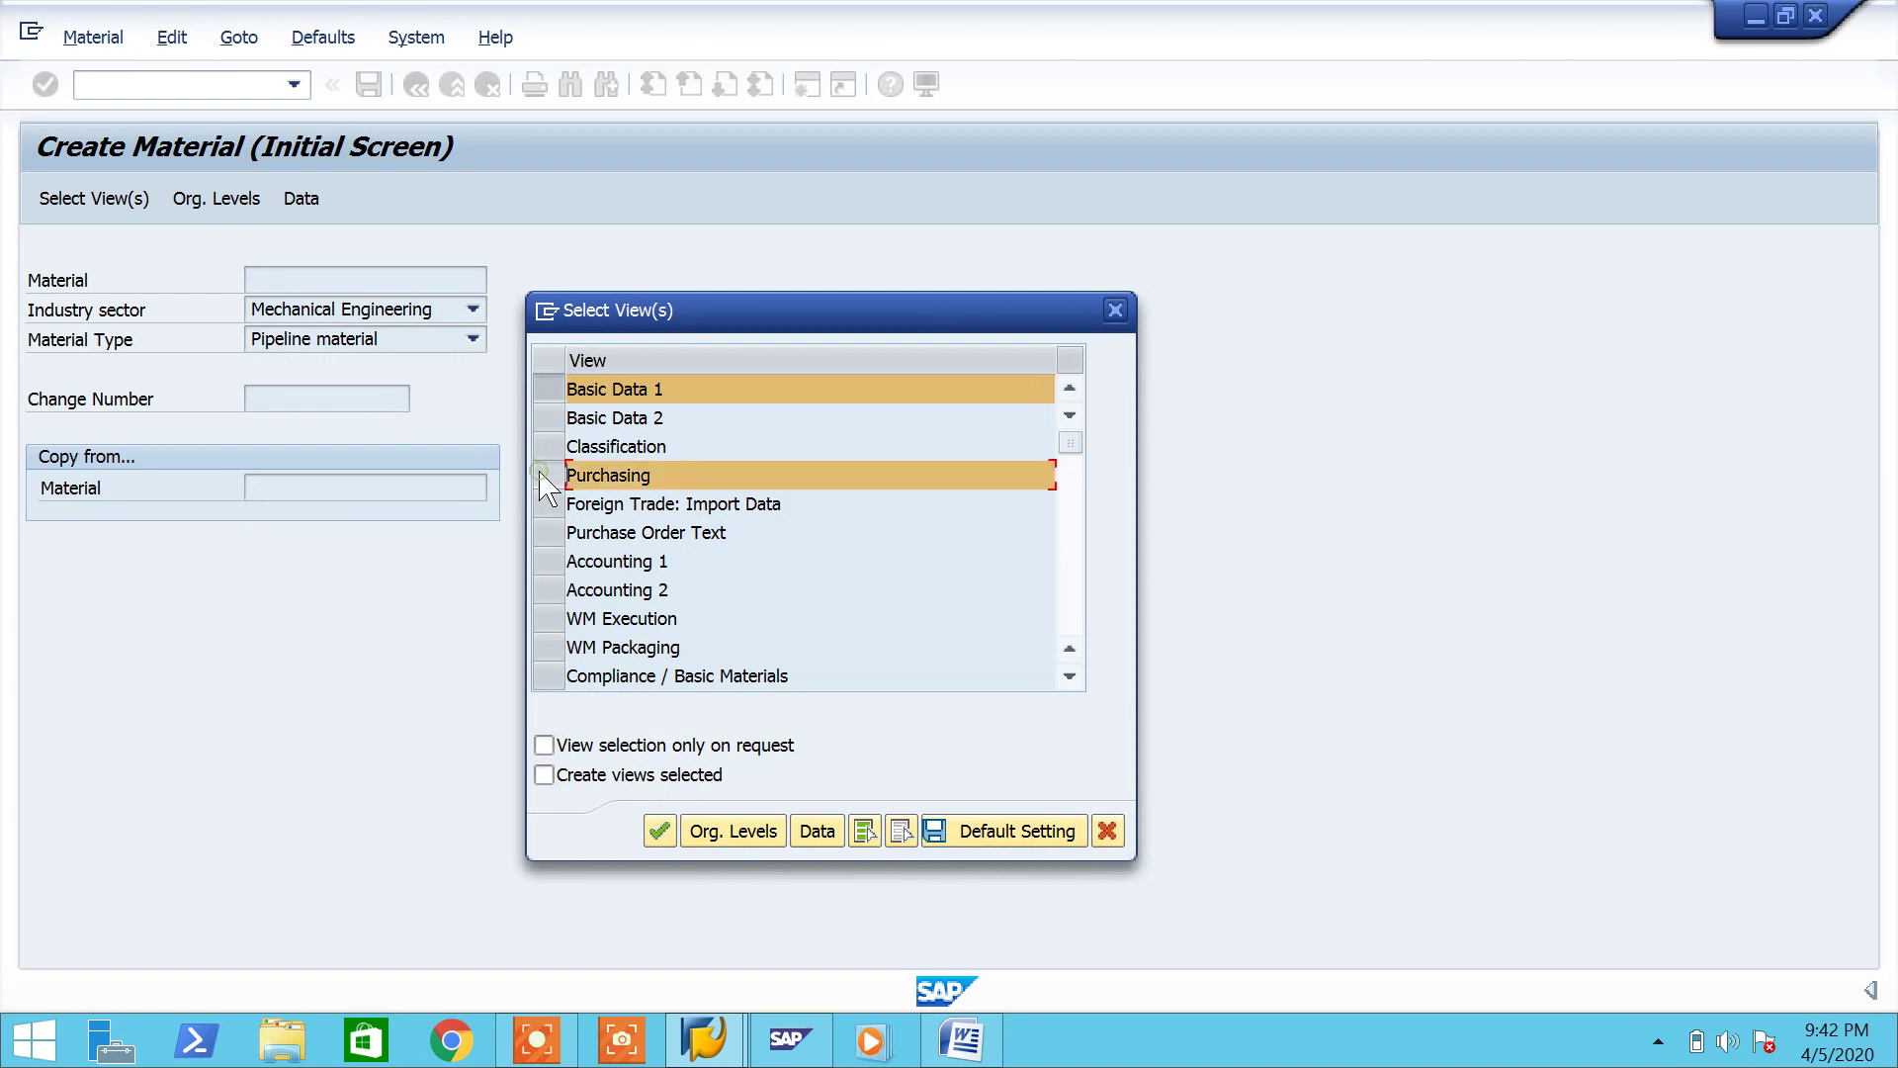
{"action": "left_click", "coordinate": [549, 562]}
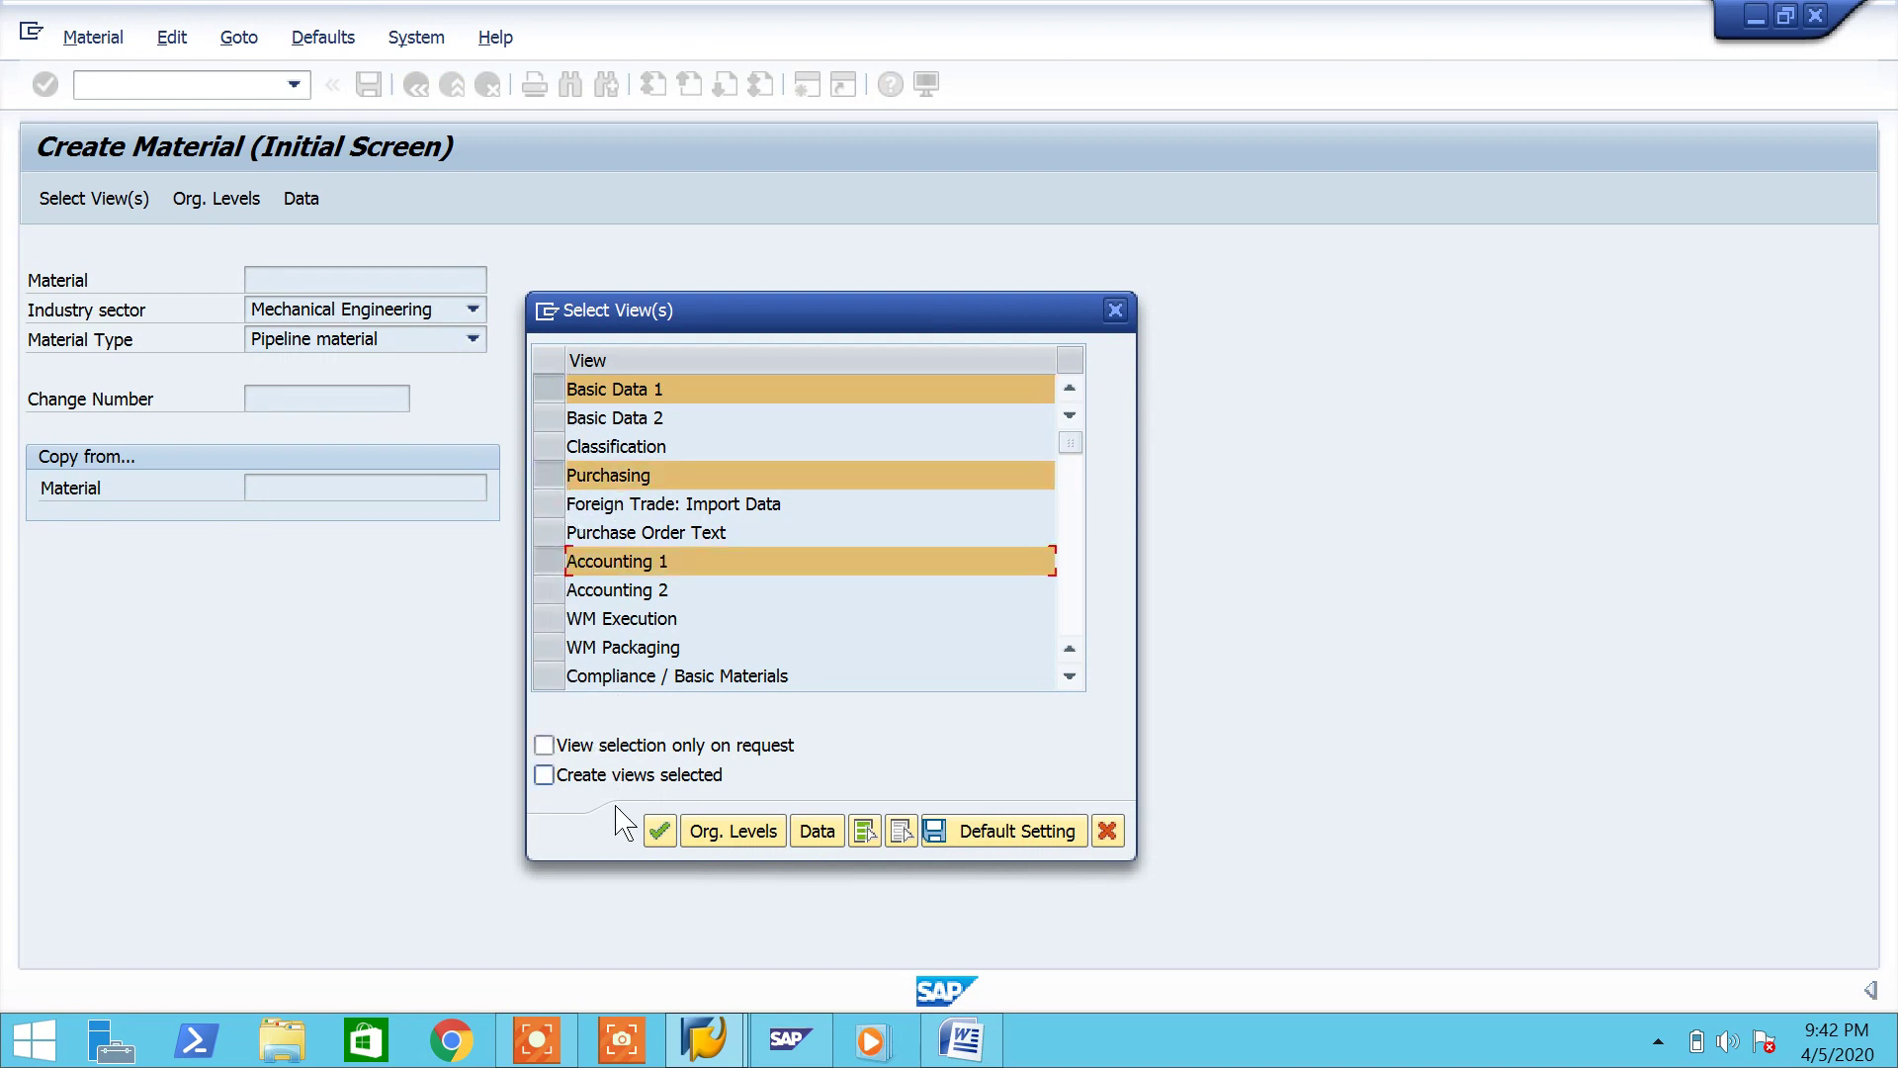
{"action": "left_click", "coordinate": [659, 830]}
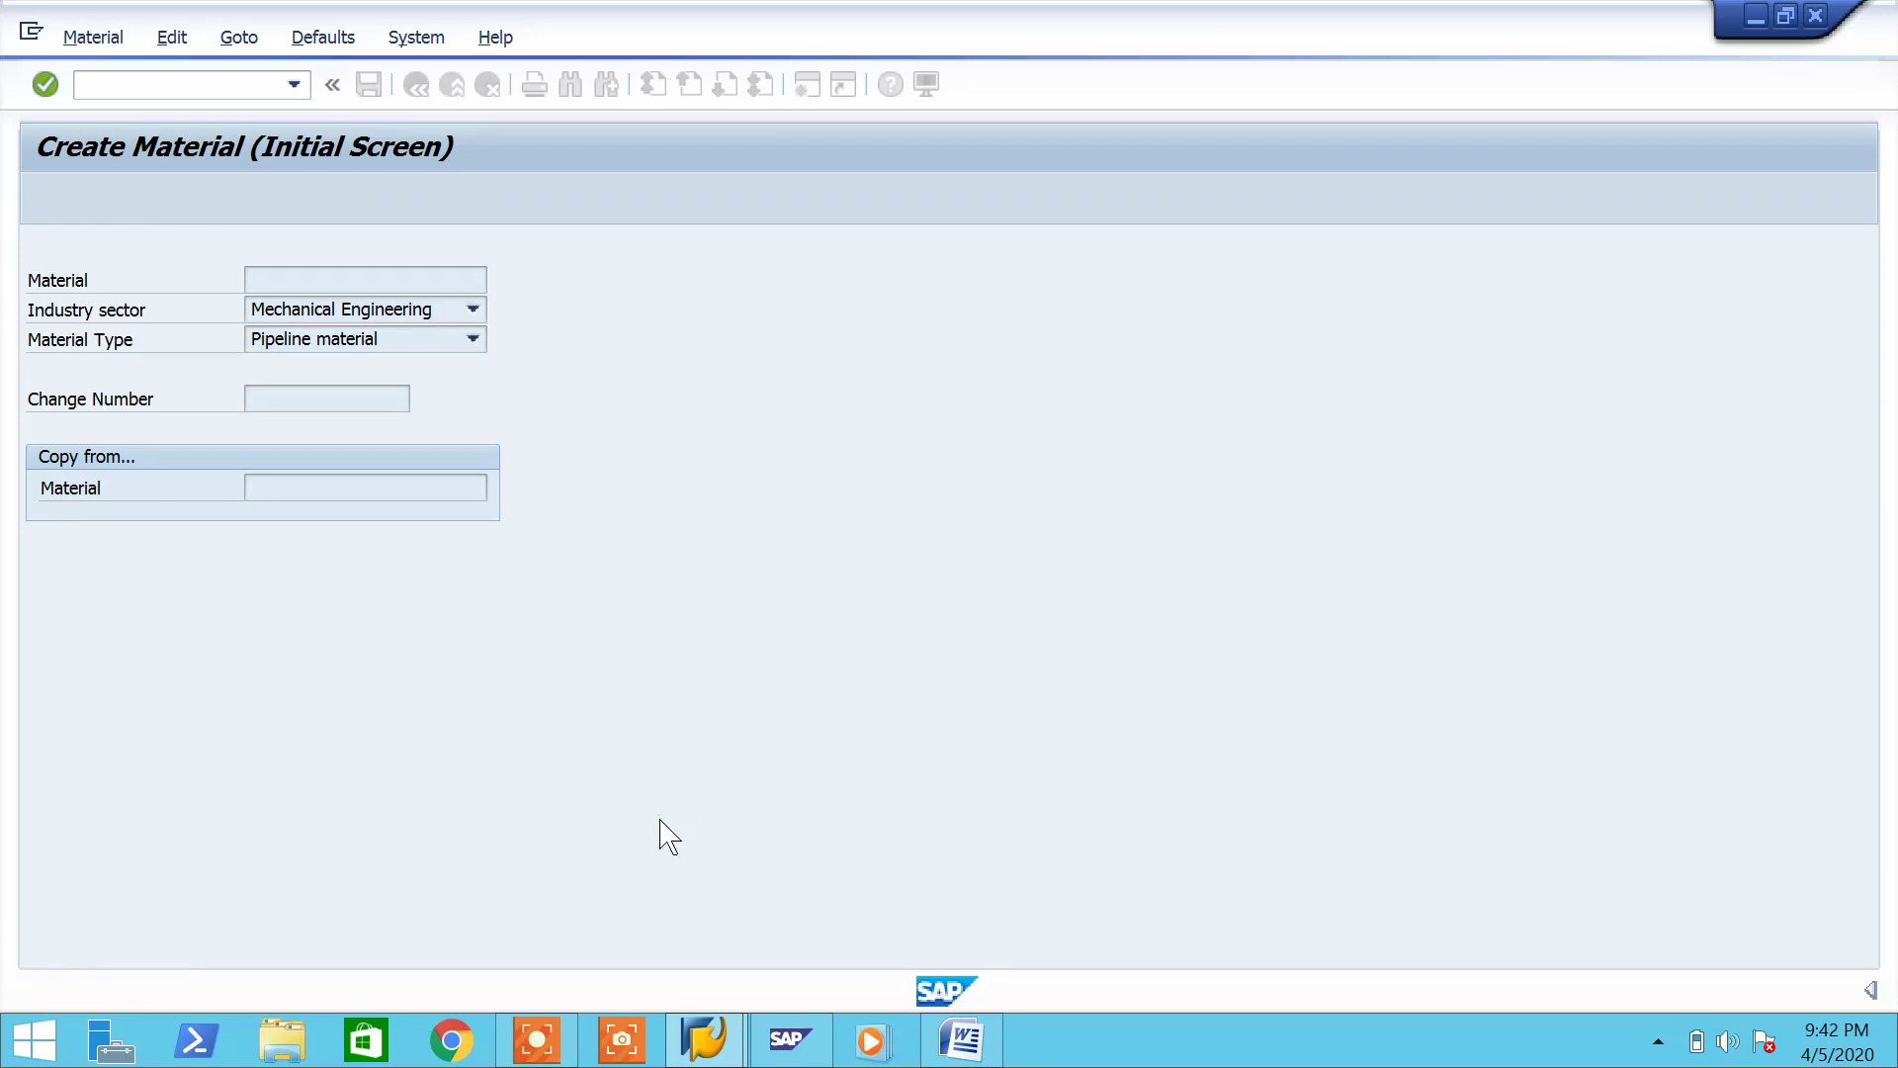
{"action": "left_click", "coordinate": [875, 481]}
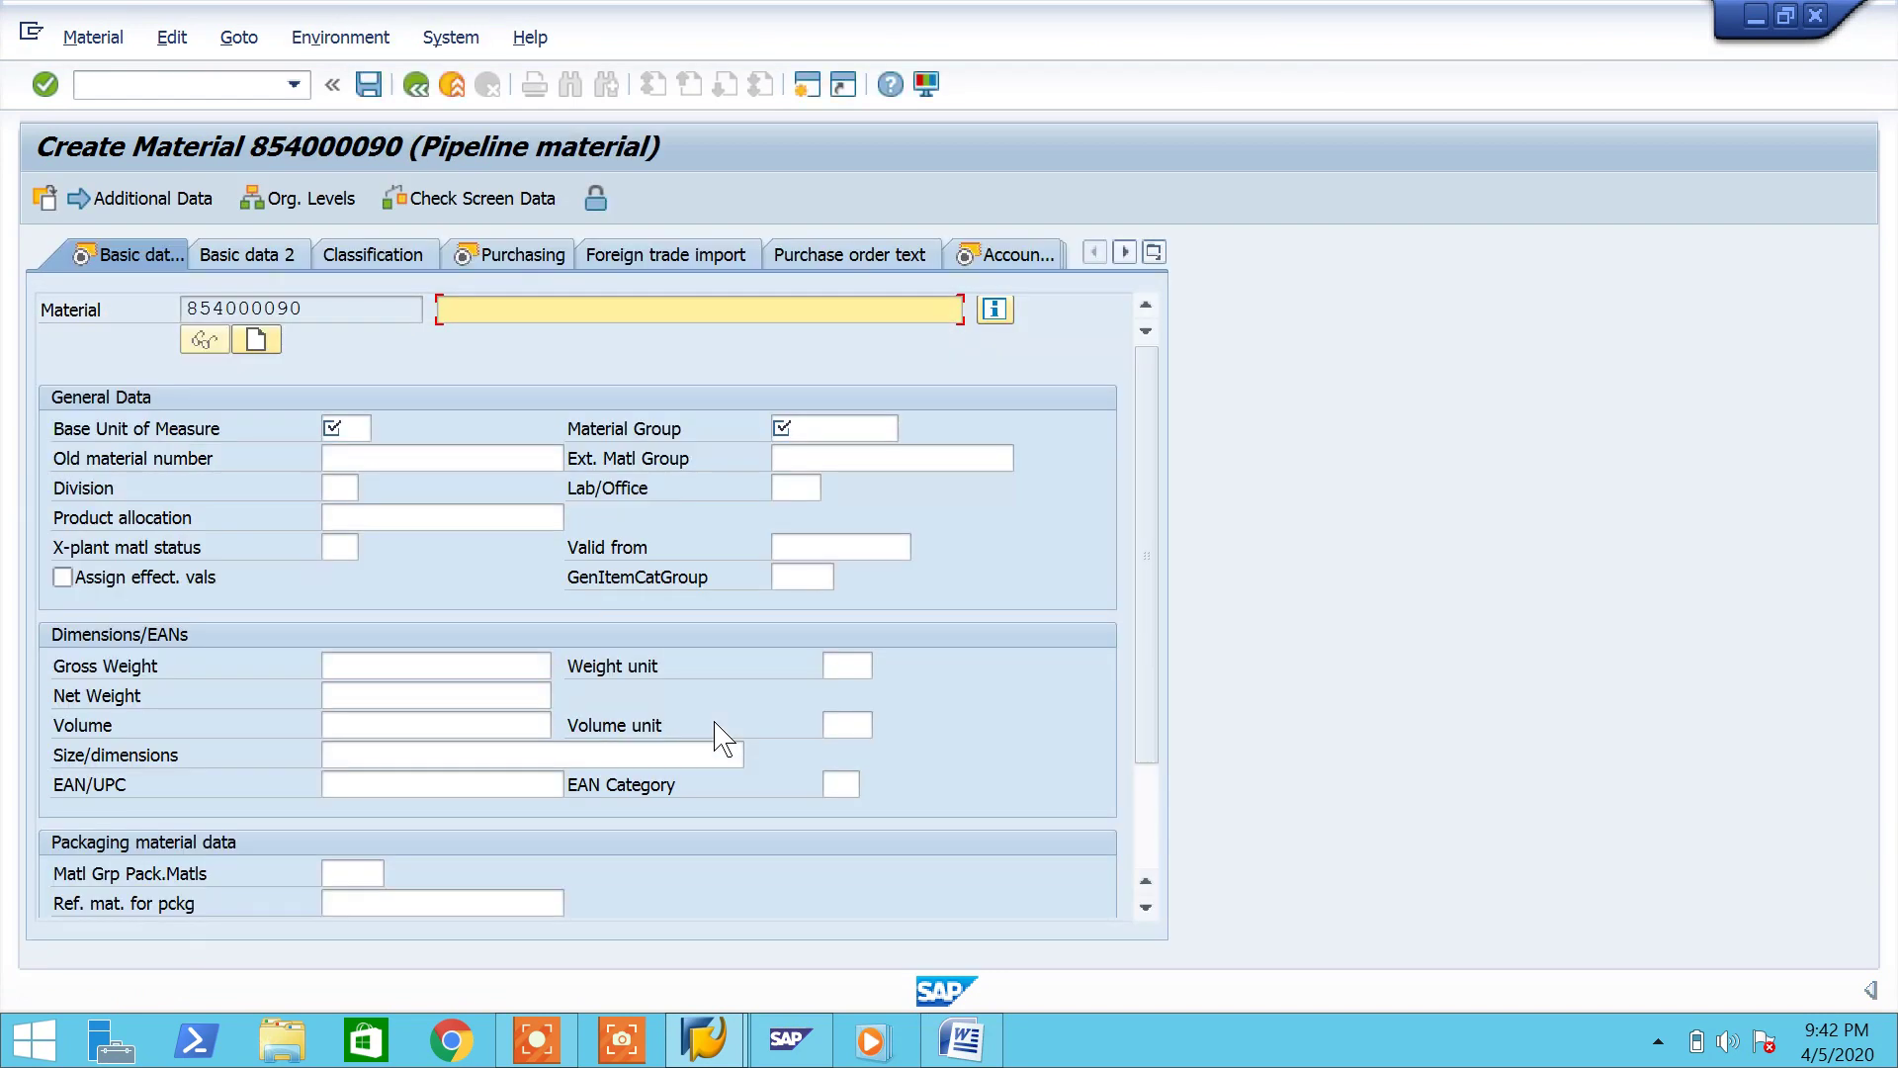
Step: Enter a description, base unit EA, material group P777 and weight unit kg on Basic data 1
{"action": "type", "text": "S"}
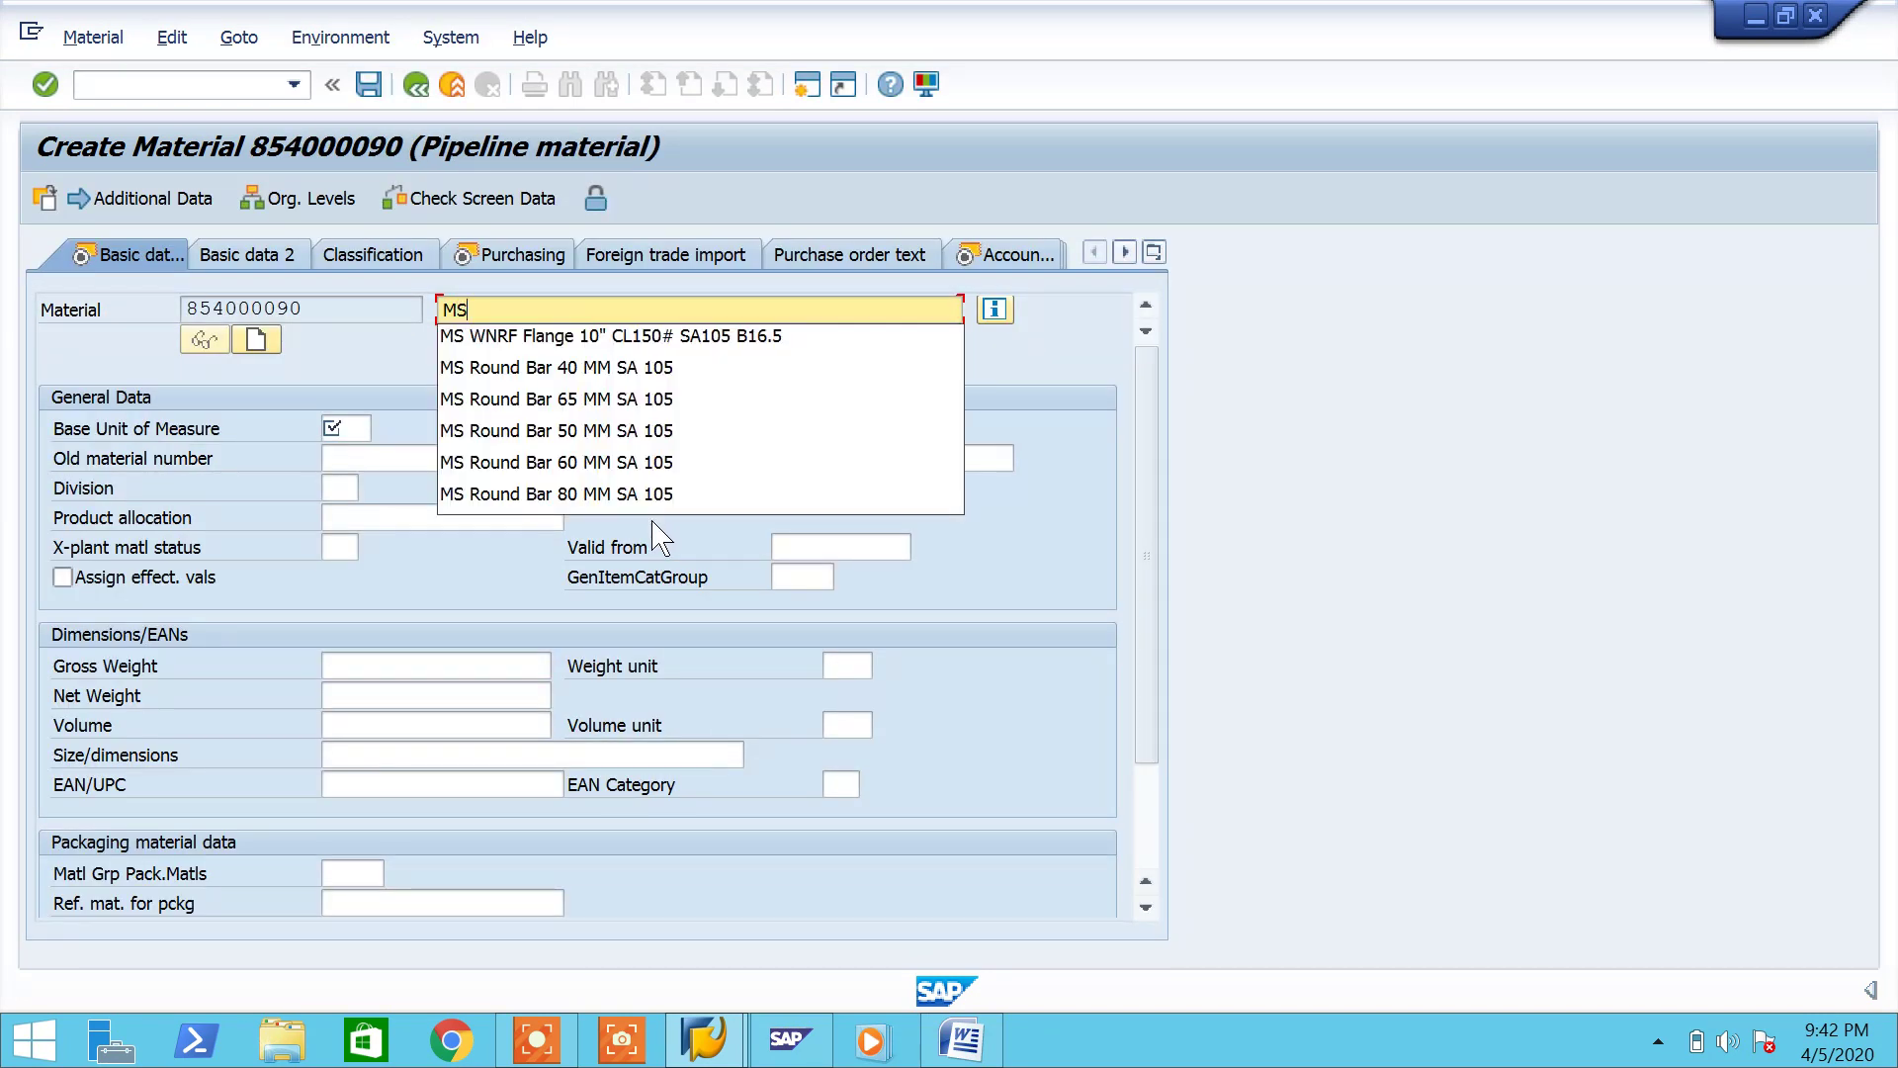
{"action": "type", "text": " Roung"}
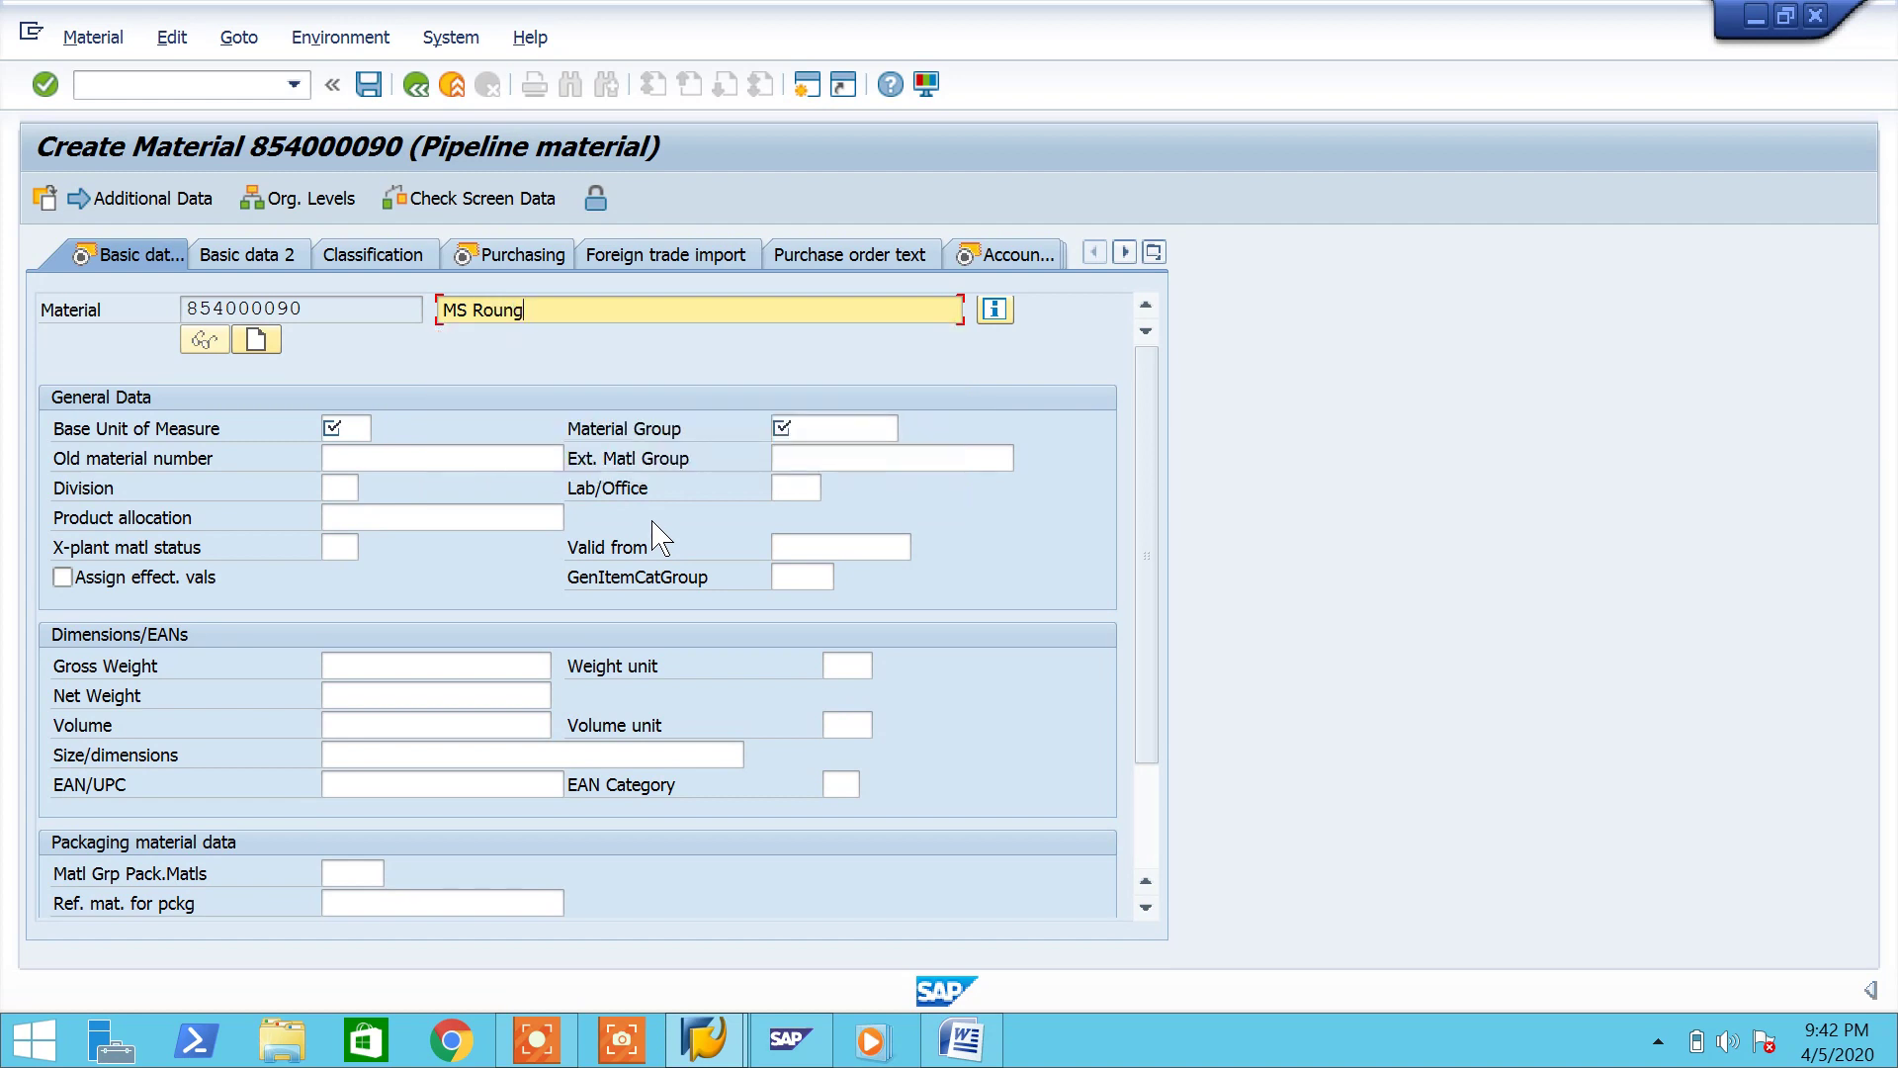
{"action": "key", "text": "BackSpace"}
{"action": "key", "text": "BackSpace"}
{"action": "key", "text": "BackSpace"}
{"action": "key", "text": "BackSpace"}
{"action": "key", "text": "BackSpace"}
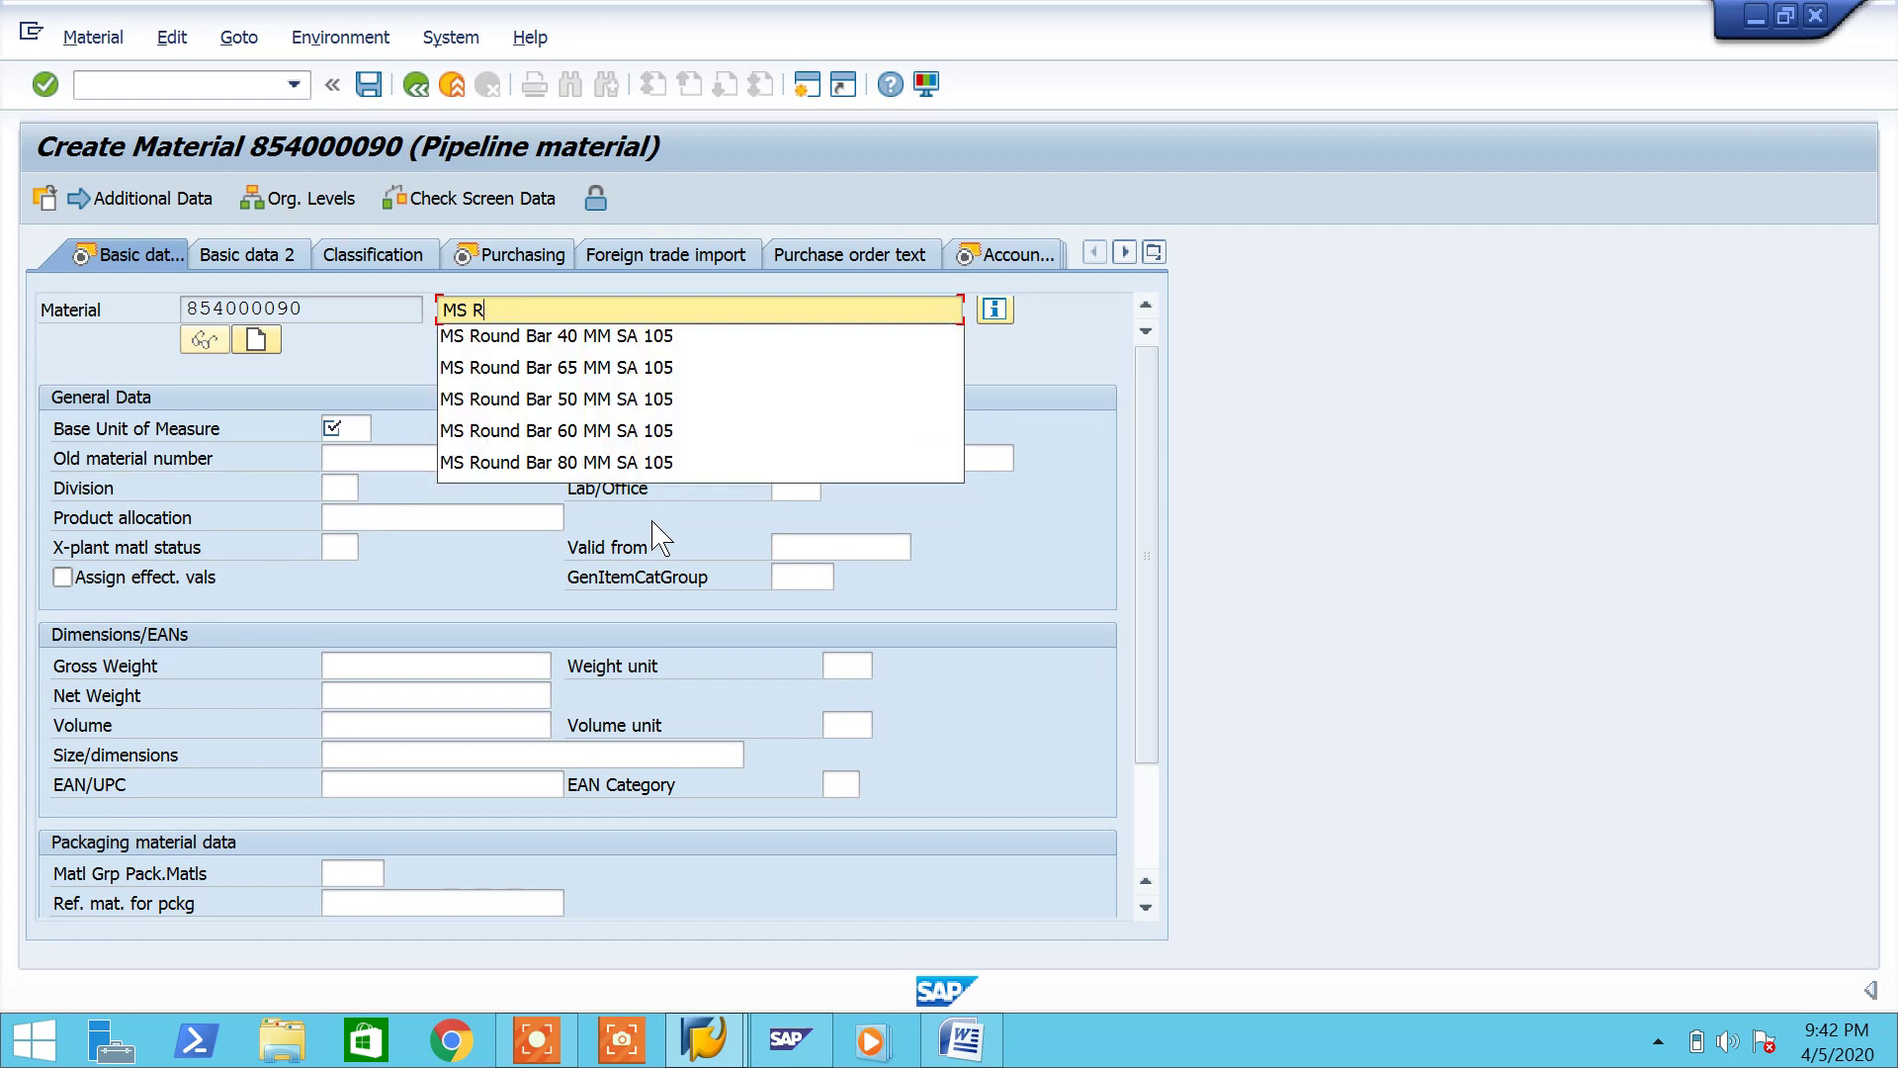
{"action": "type", "text": "Pipe OD 100 mm SCH 40 SA B16.11"}
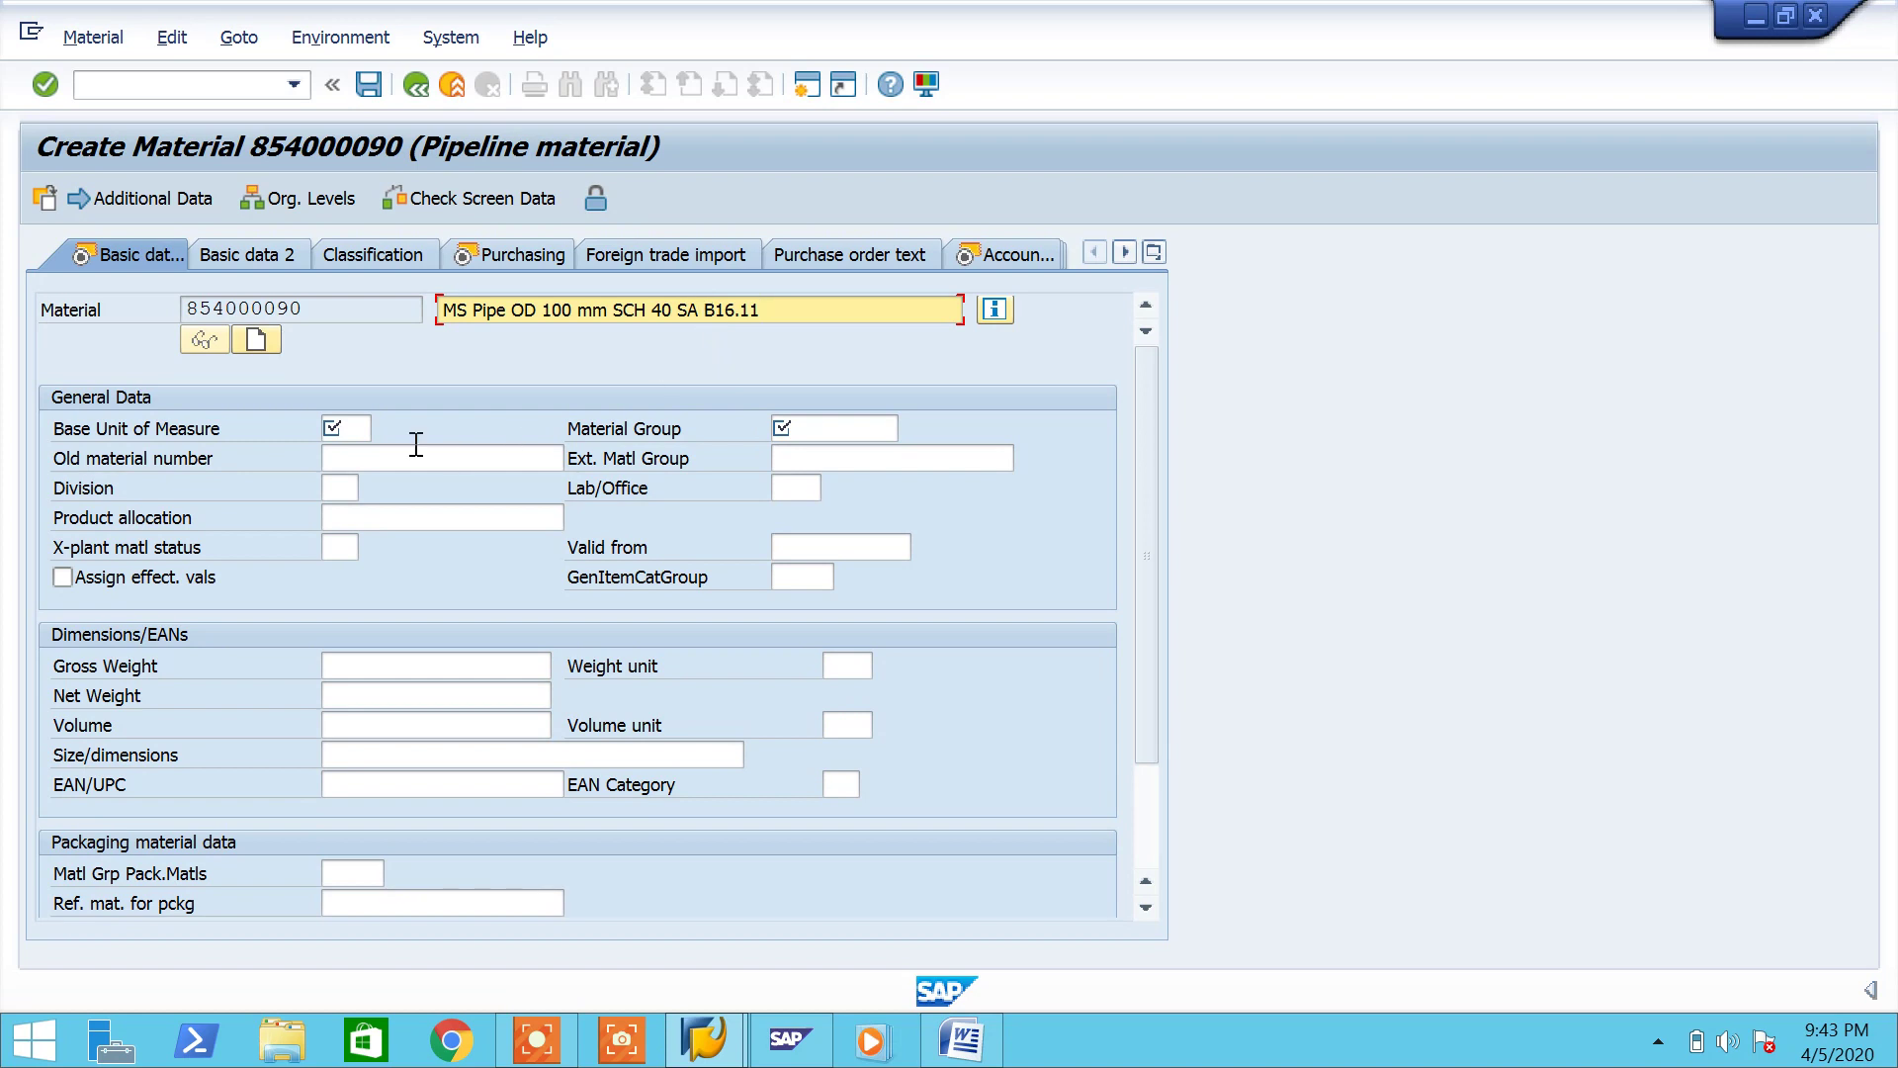
{"action": "left_click", "coordinate": [360, 427]}
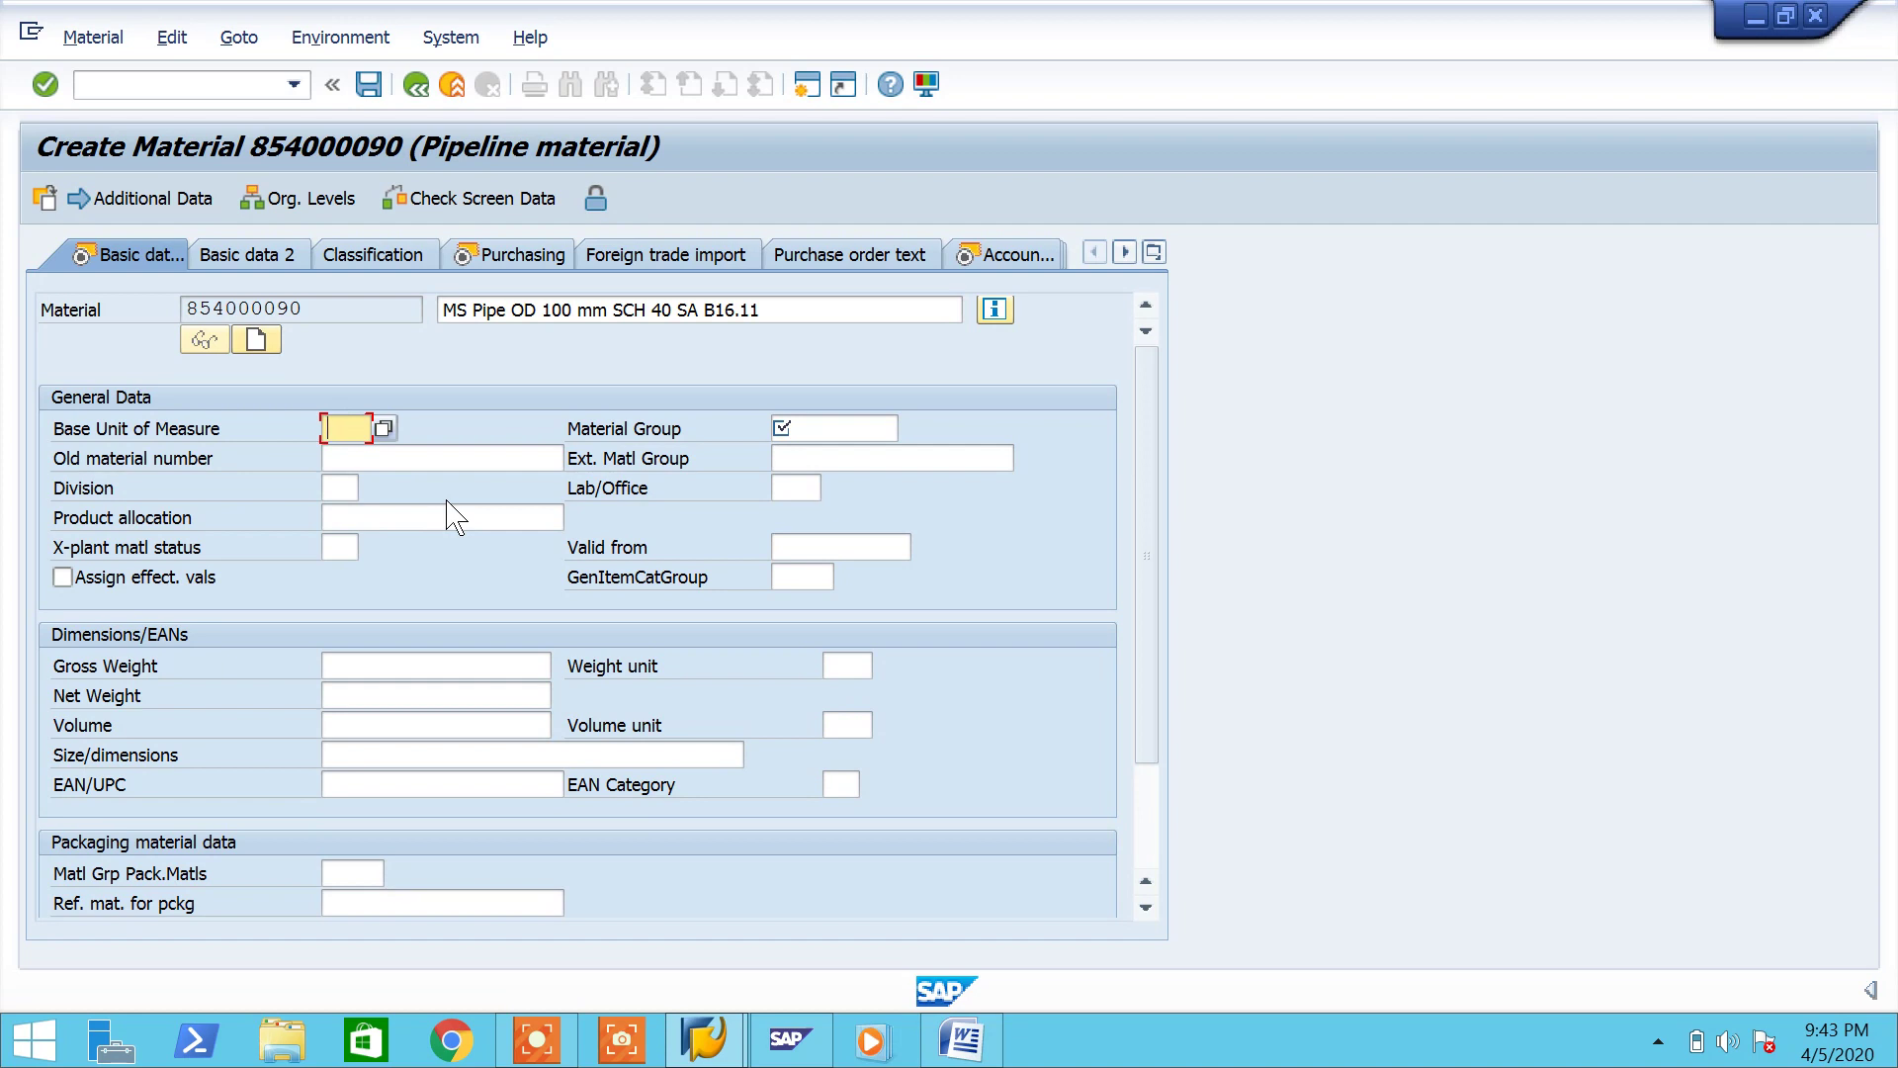
{"action": "type", "text": "ea"}
{"action": "left_click", "coordinate": [835, 427]}
{"action": "type", "text": "P777"}
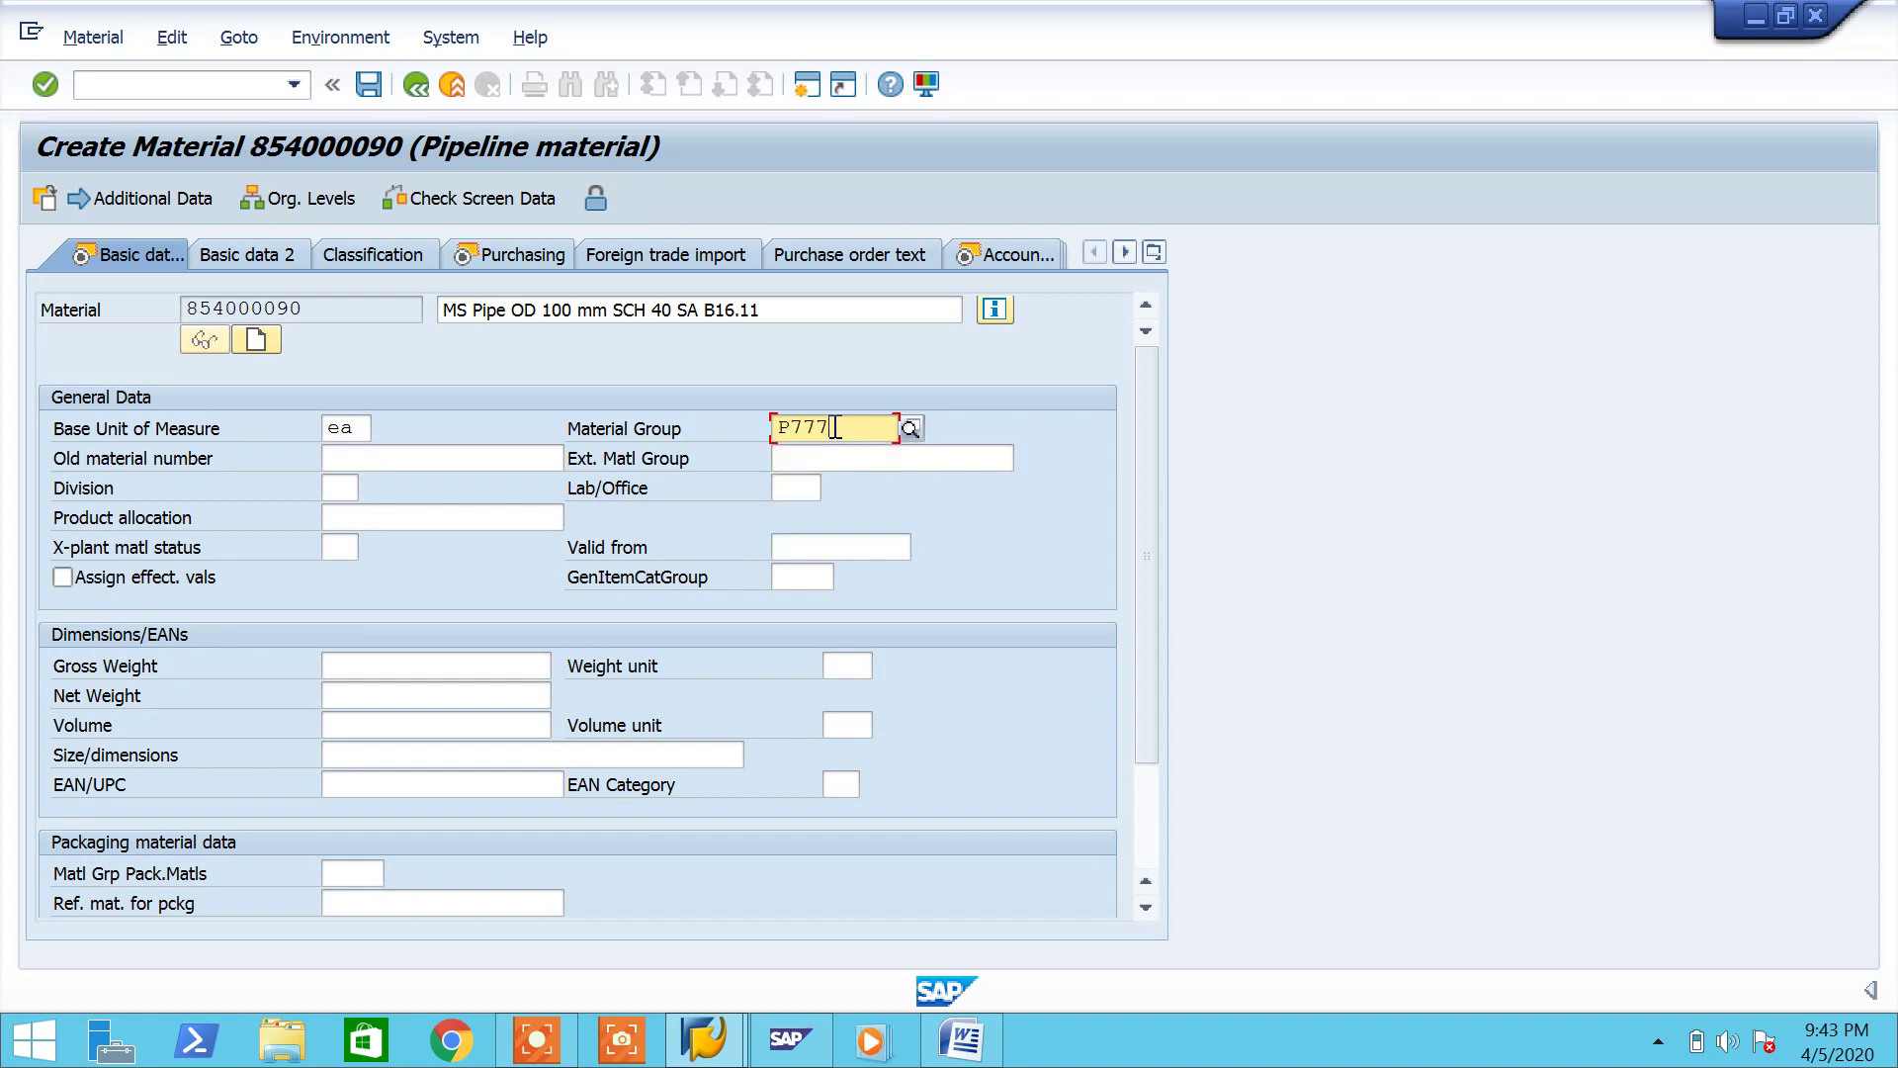
{"action": "left_click", "coordinate": [839, 665]}
{"action": "type", "text": "kg"}
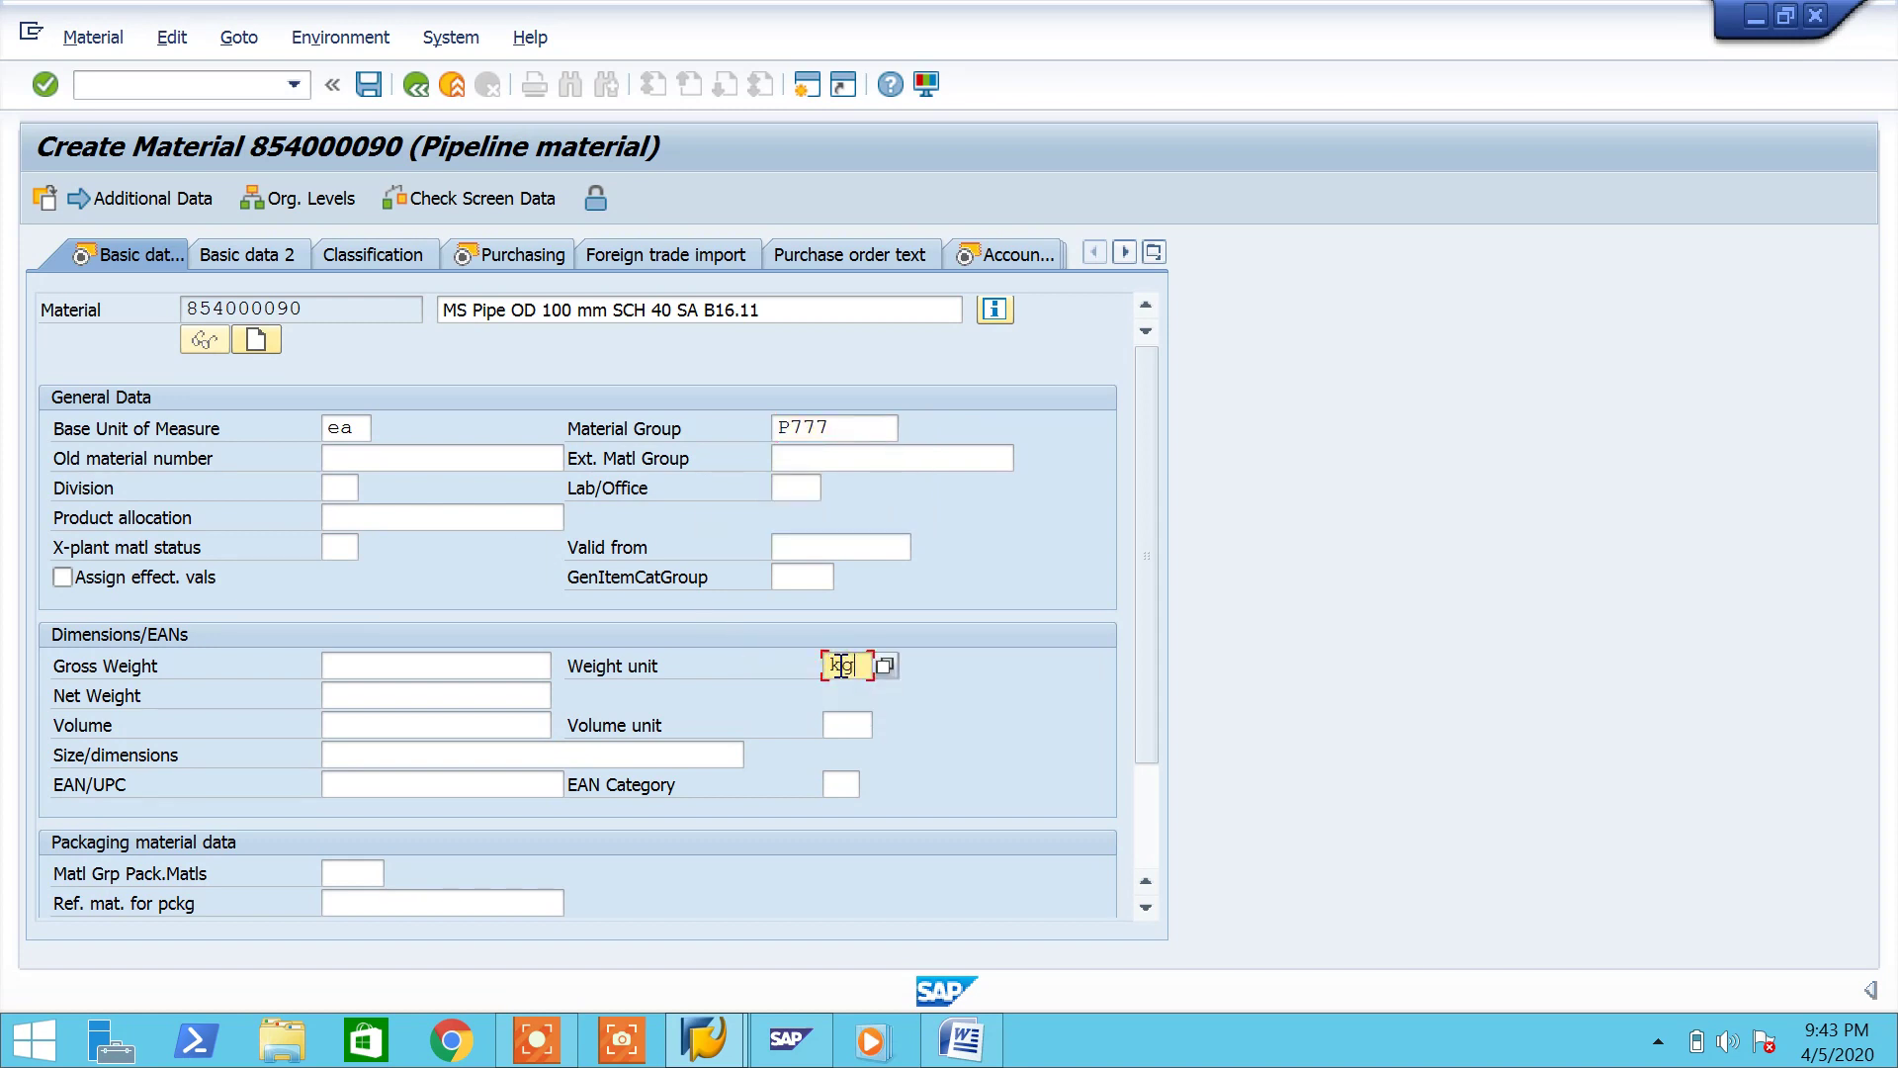
{"action": "key", "text": "Return"}
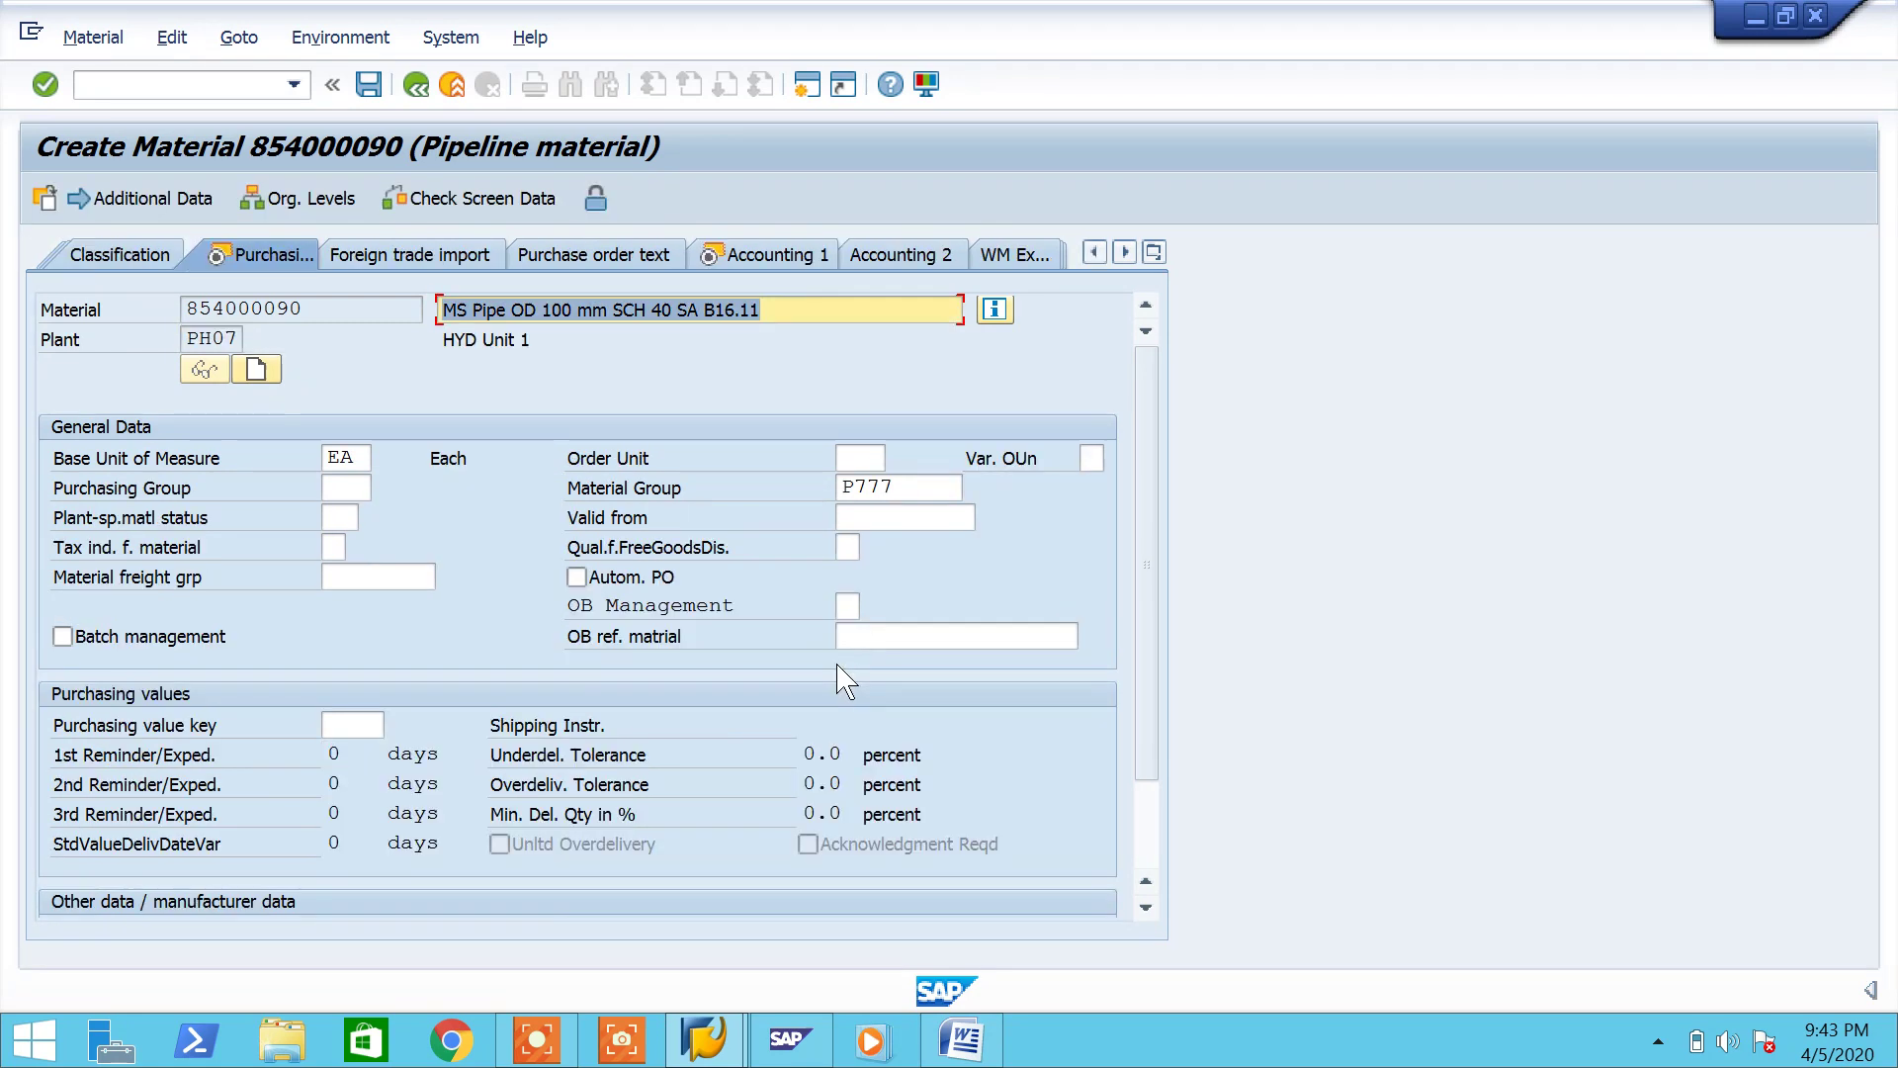
Step: Enable automatic PO creation and set purchasing group P77
{"action": "left_click", "coordinate": [577, 576]}
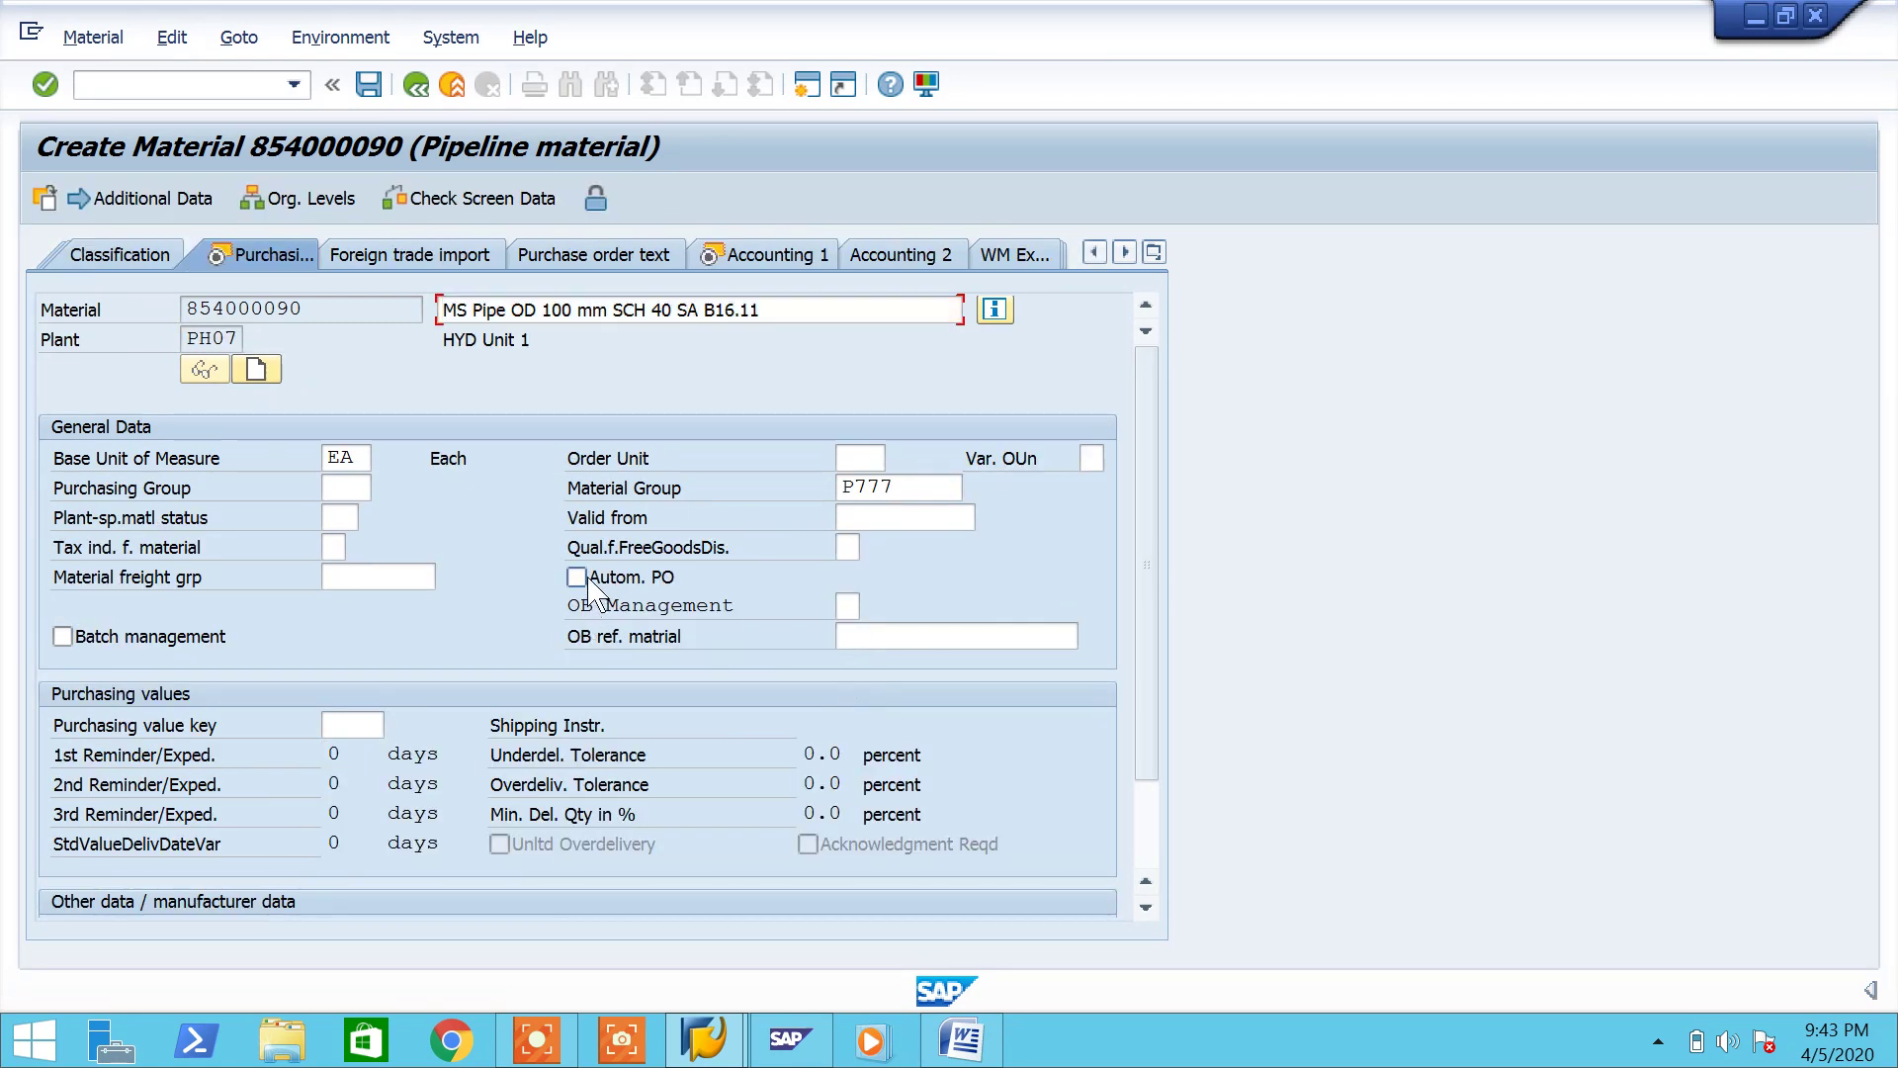
{"action": "left_click", "coordinate": [349, 489]}
{"action": "type", "text": "P77"}
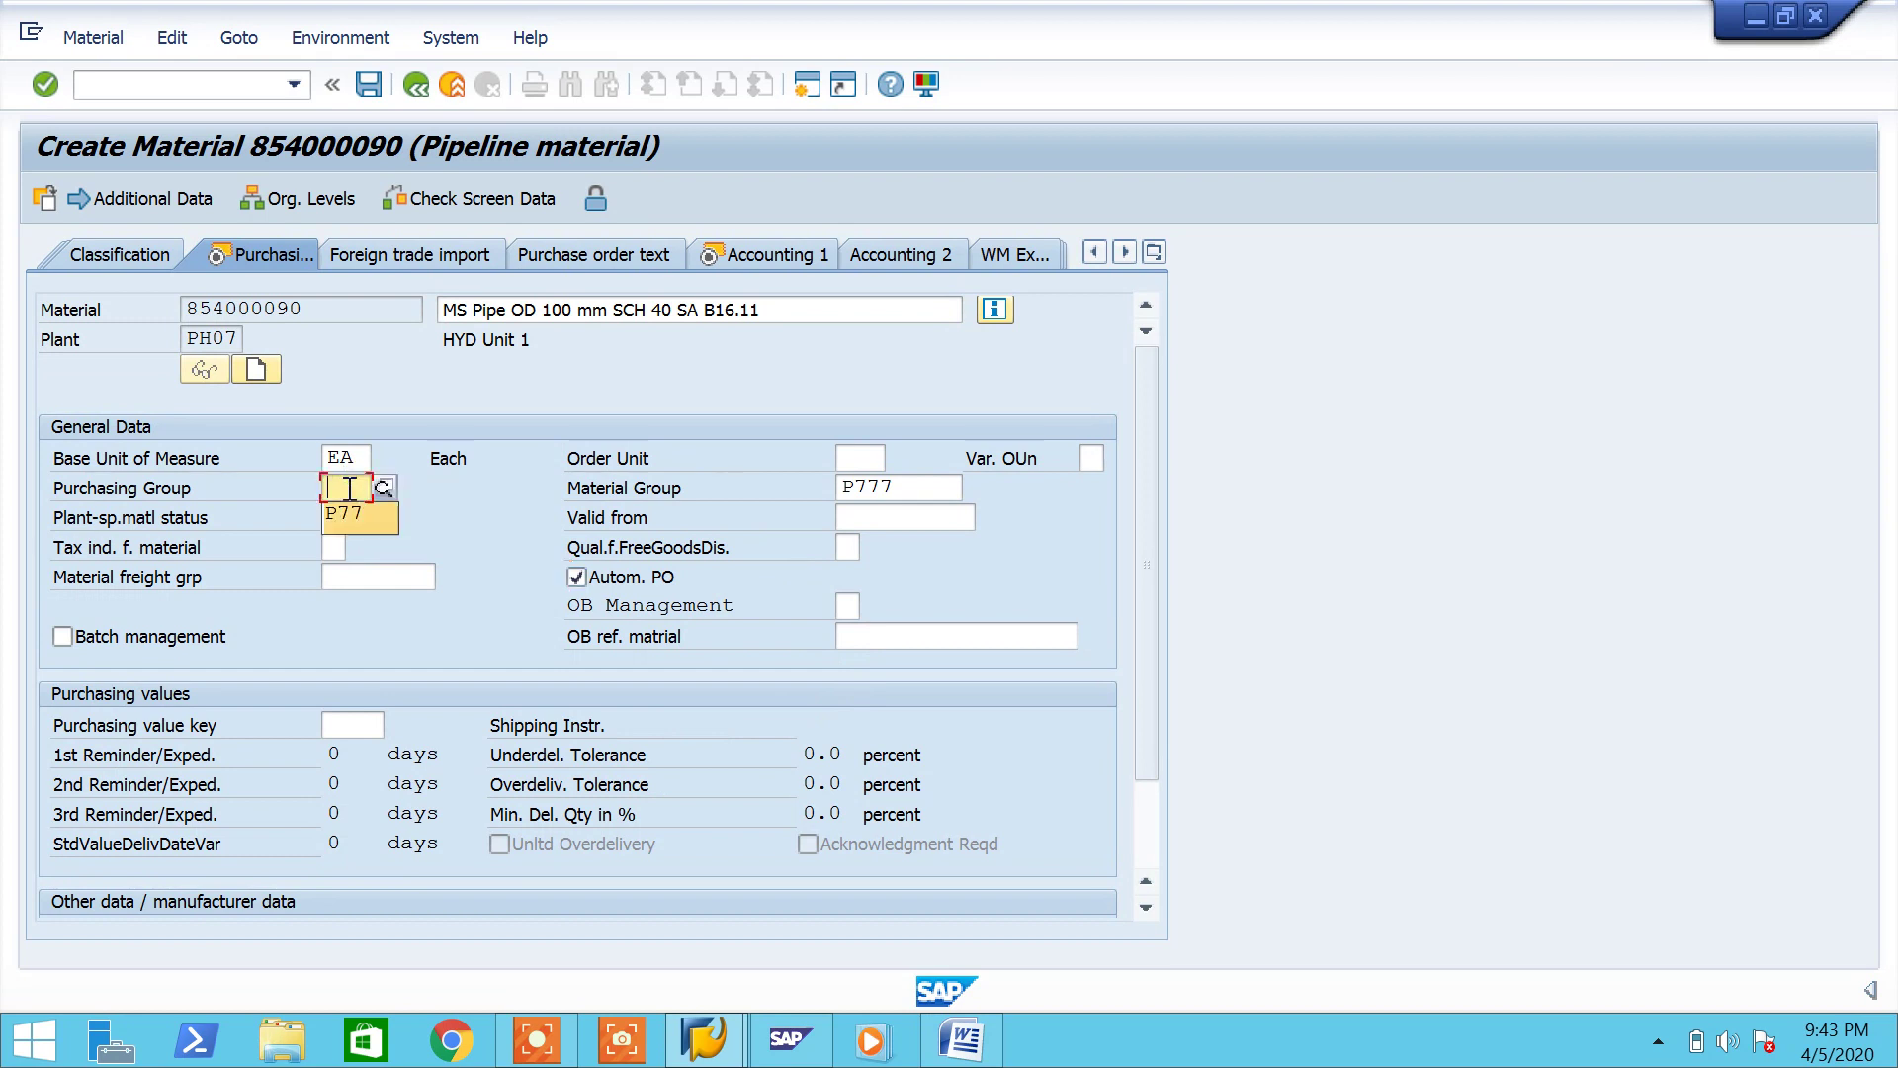
{"action": "key", "text": "Return"}
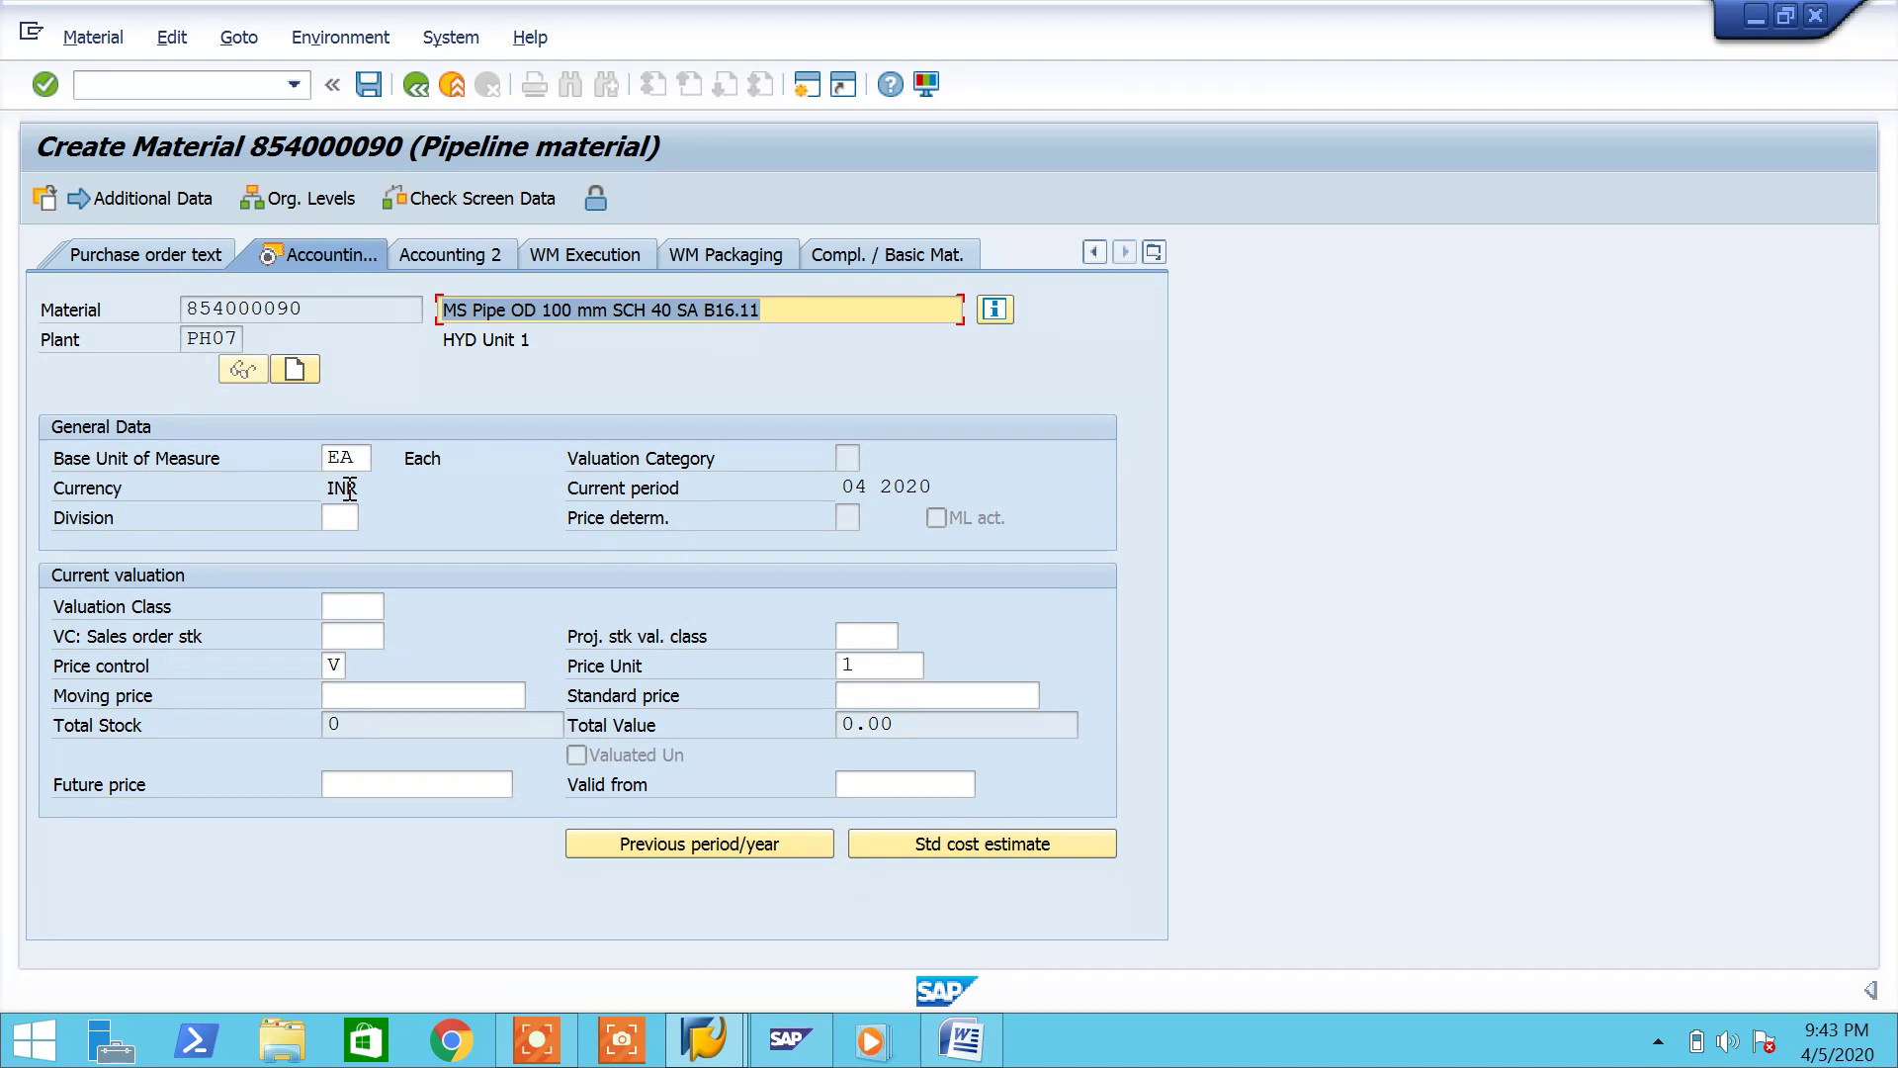
Step: On Accounting 1, set valuation class 3000 and moving price 3400
{"action": "left_click", "coordinate": [345, 604]}
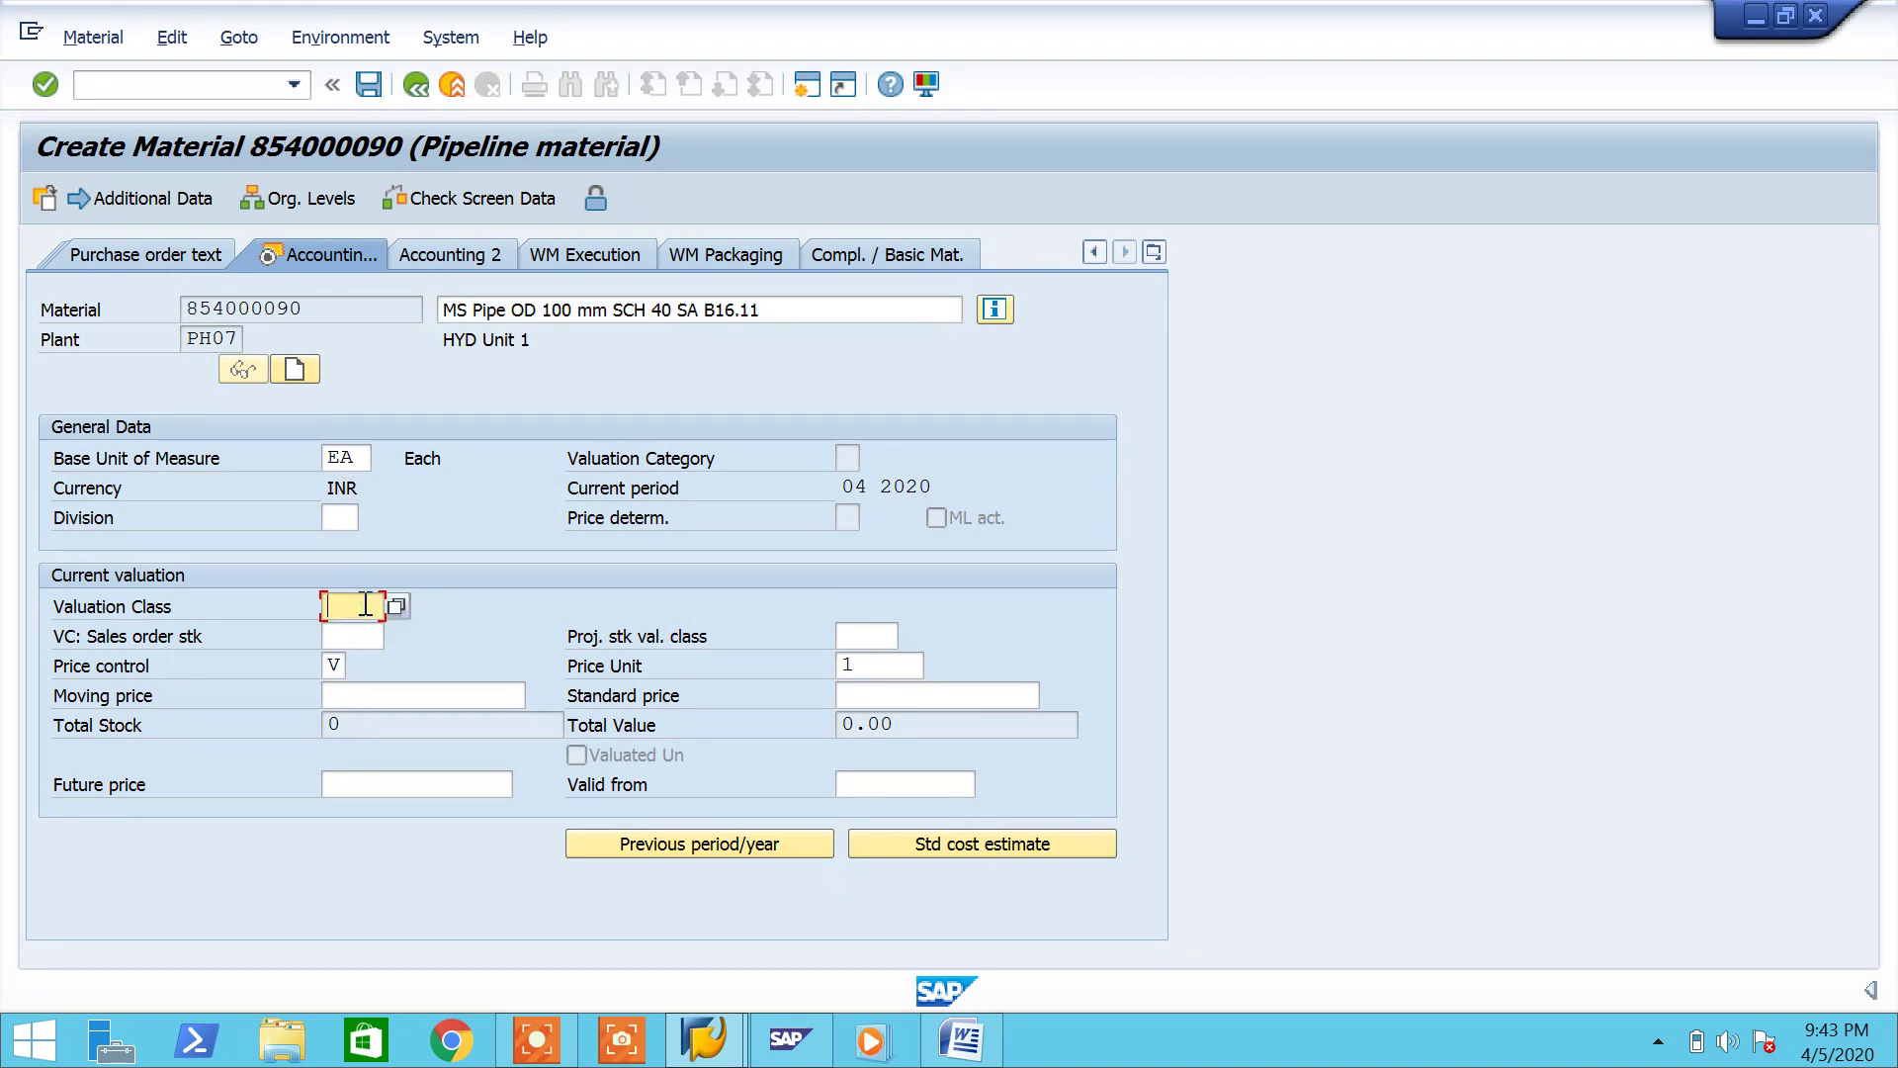
{"action": "left_click", "coordinate": [397, 605]}
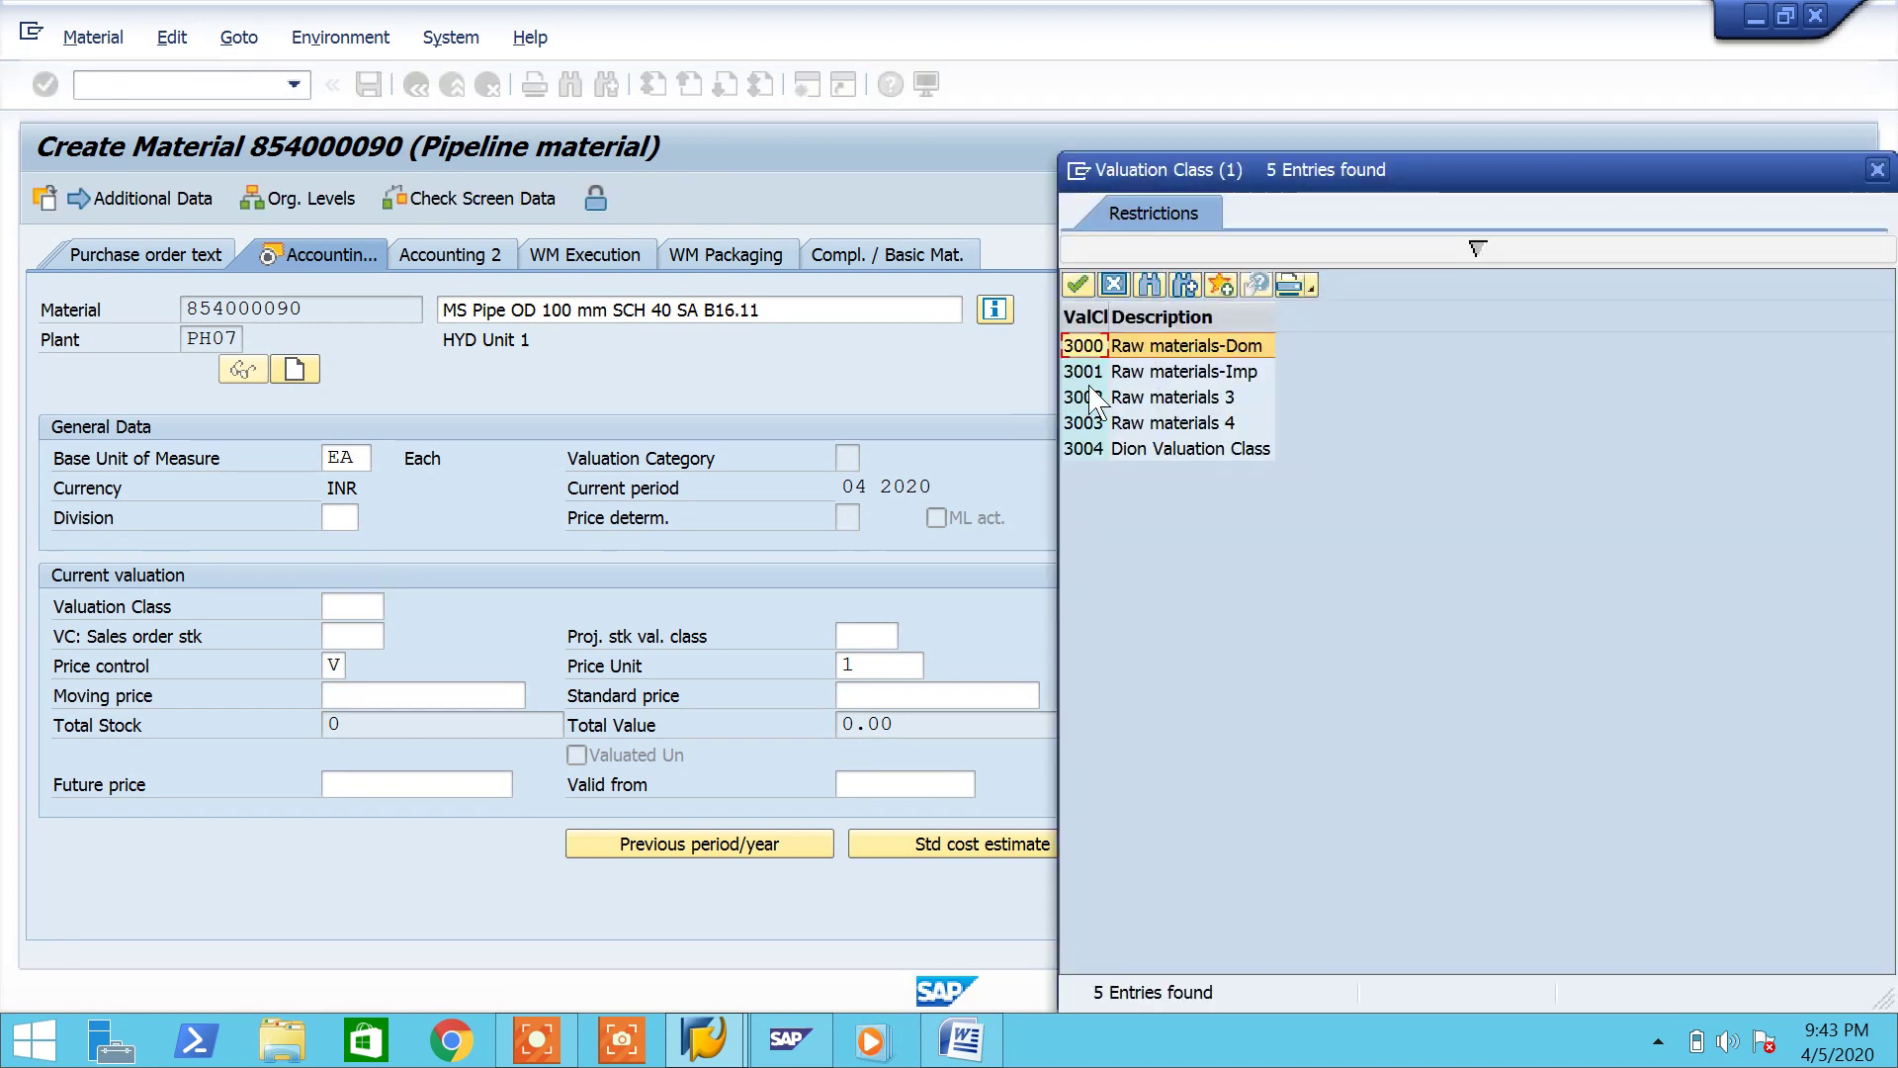
{"action": "double_click", "coordinate": [1083, 345]}
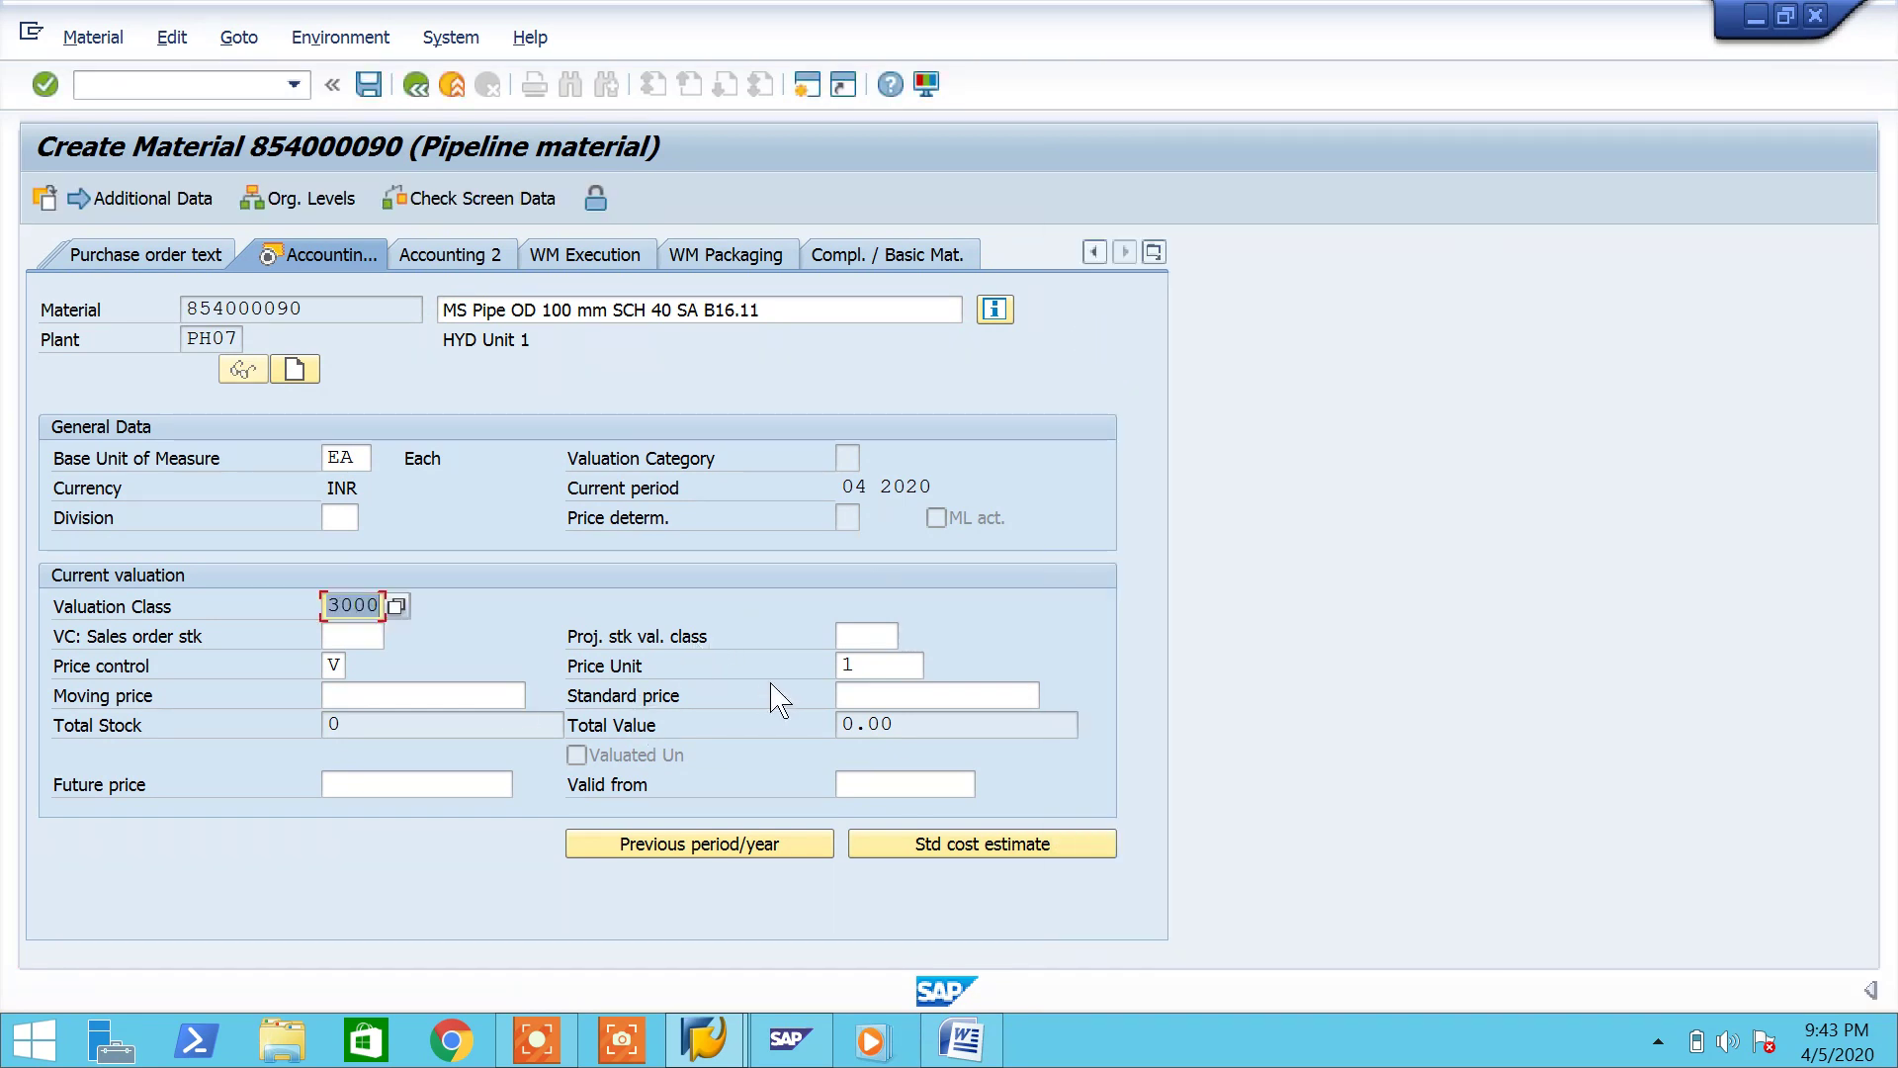
{"action": "left_click", "coordinate": [475, 694]}
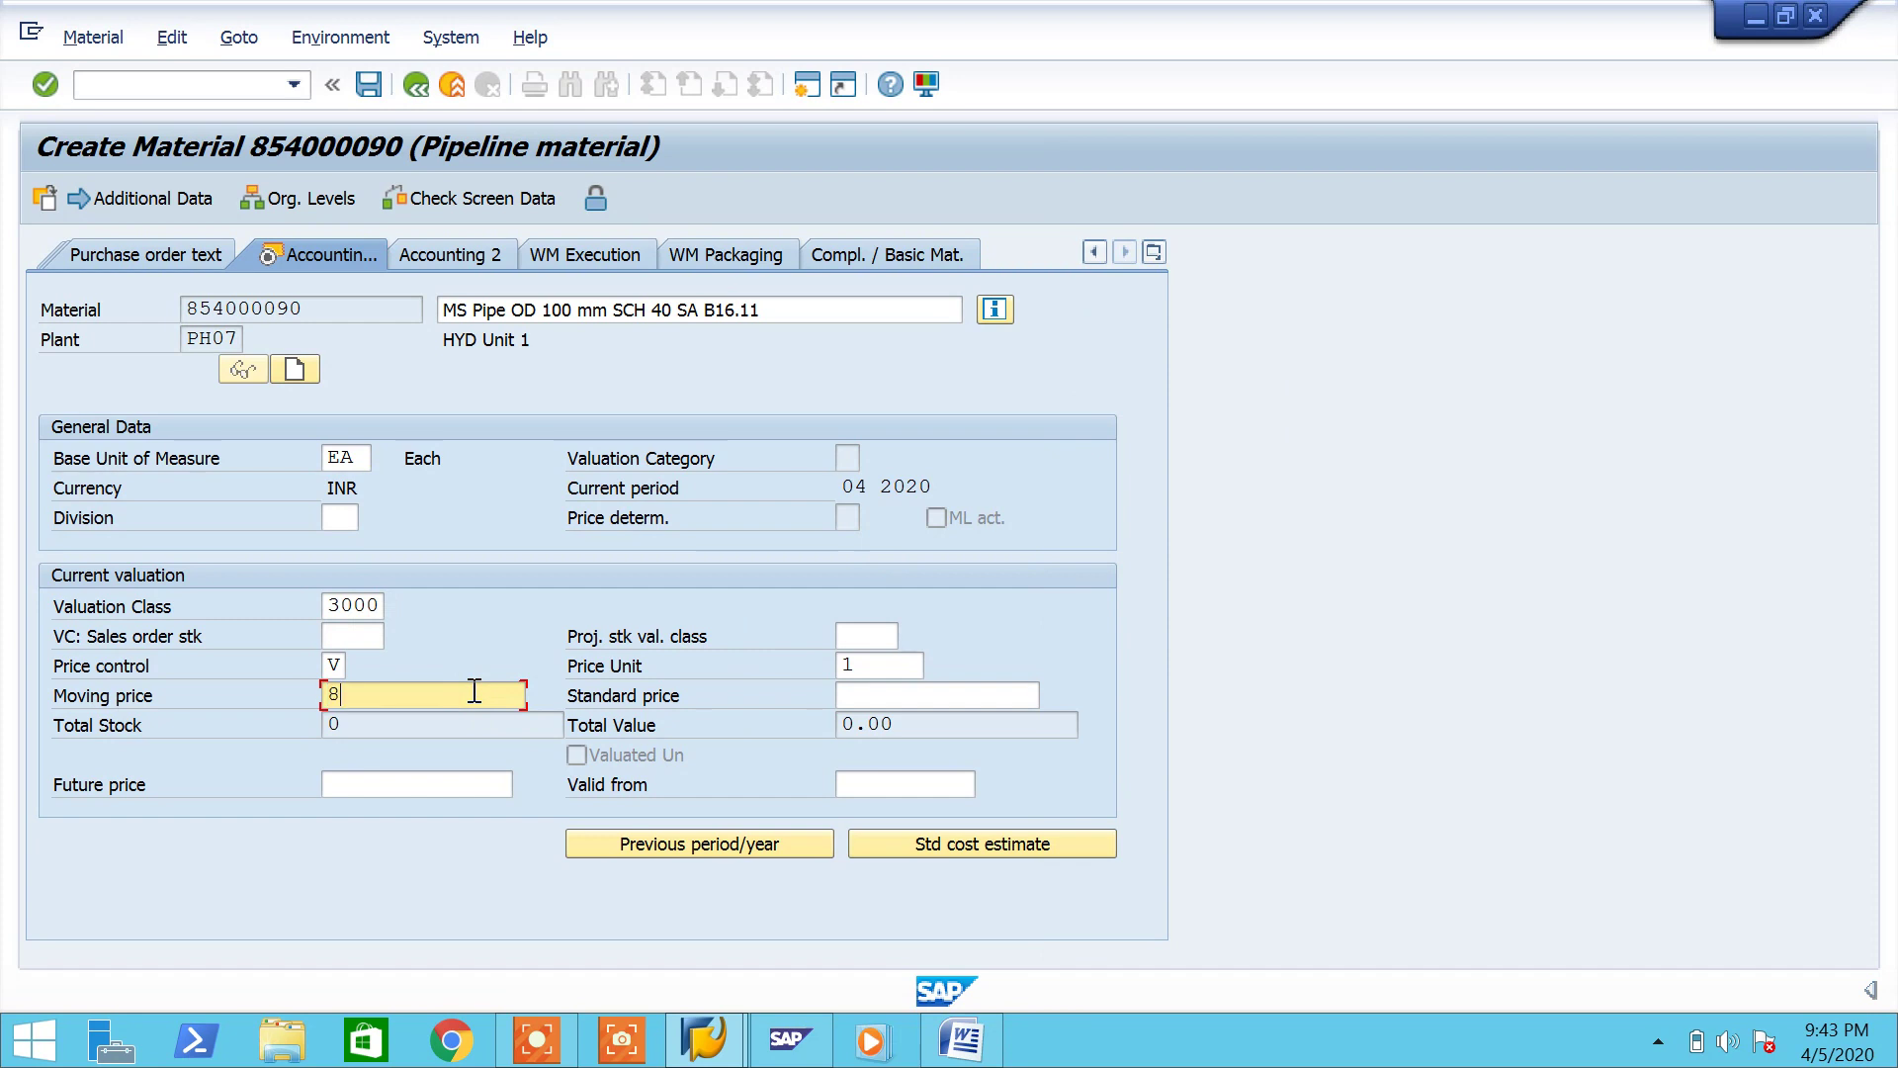
{"action": "key", "text": "BackSpace"}
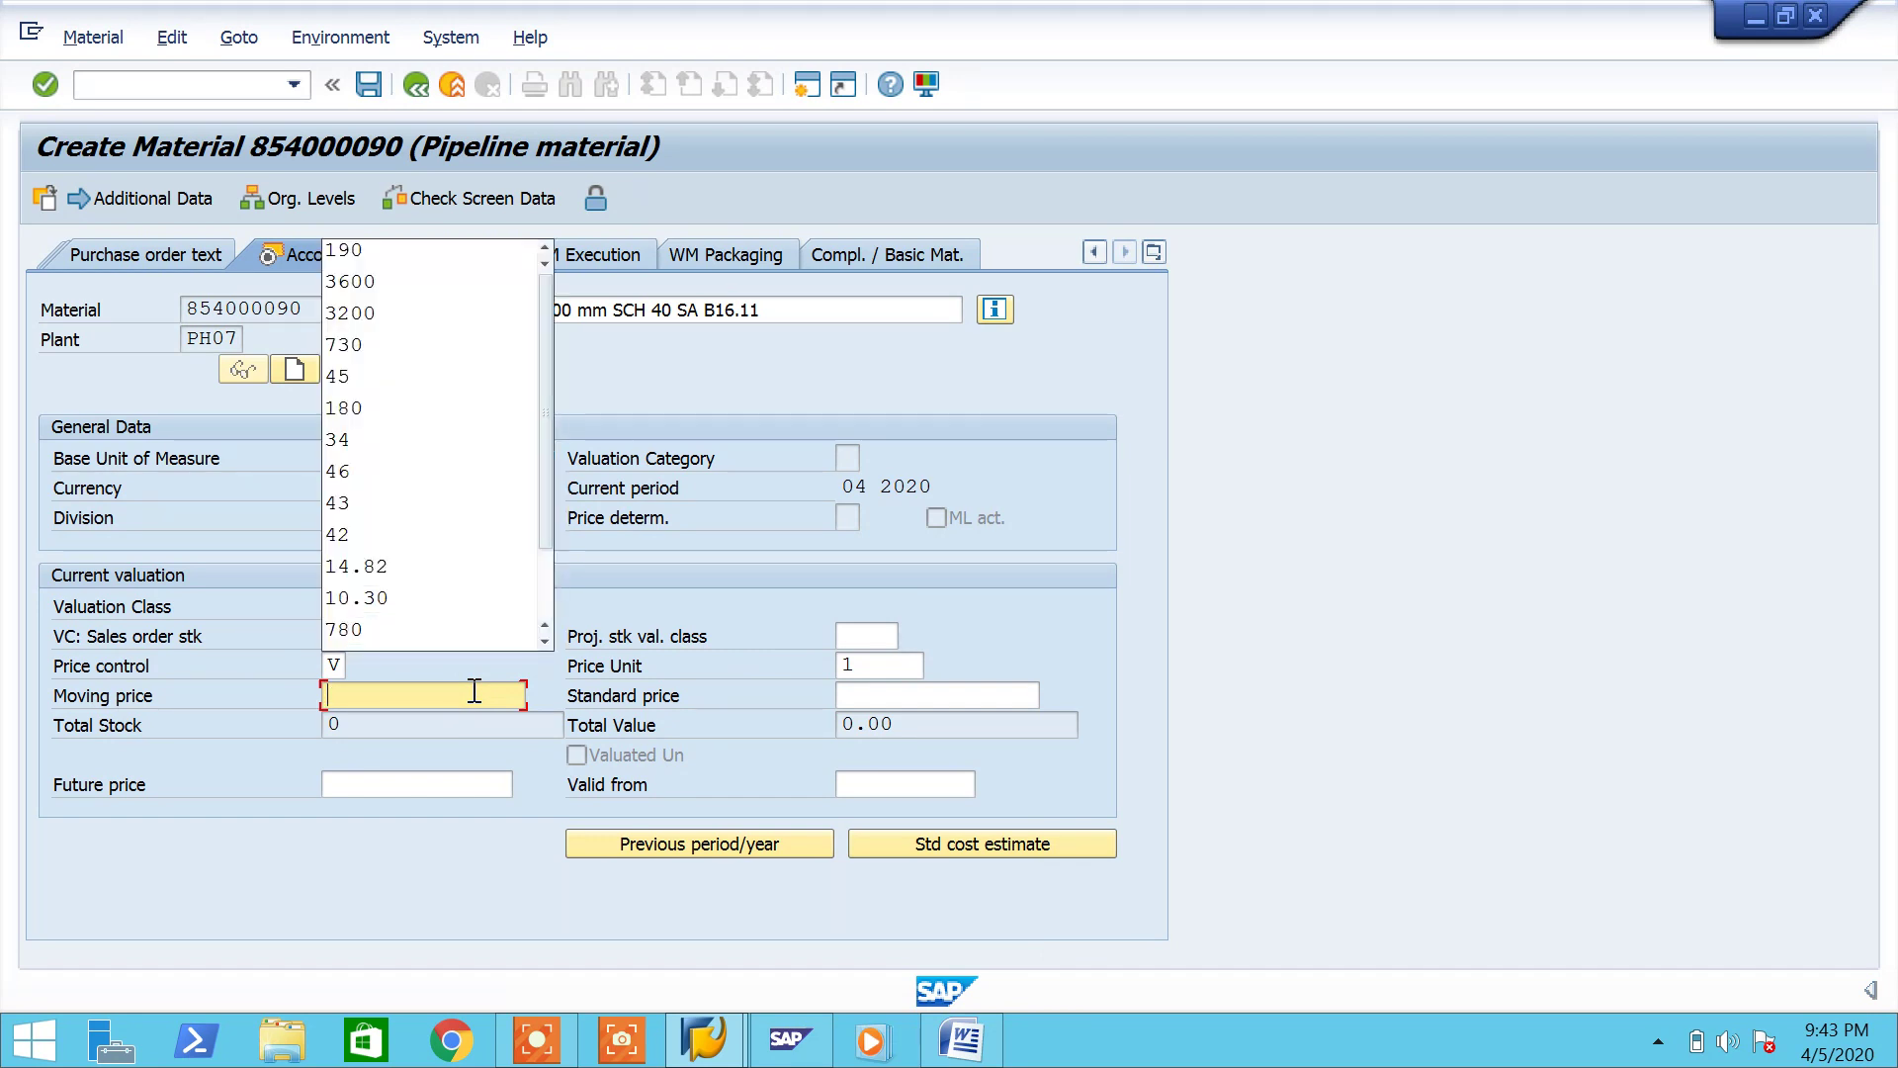
{"action": "type", "text": "3400"}
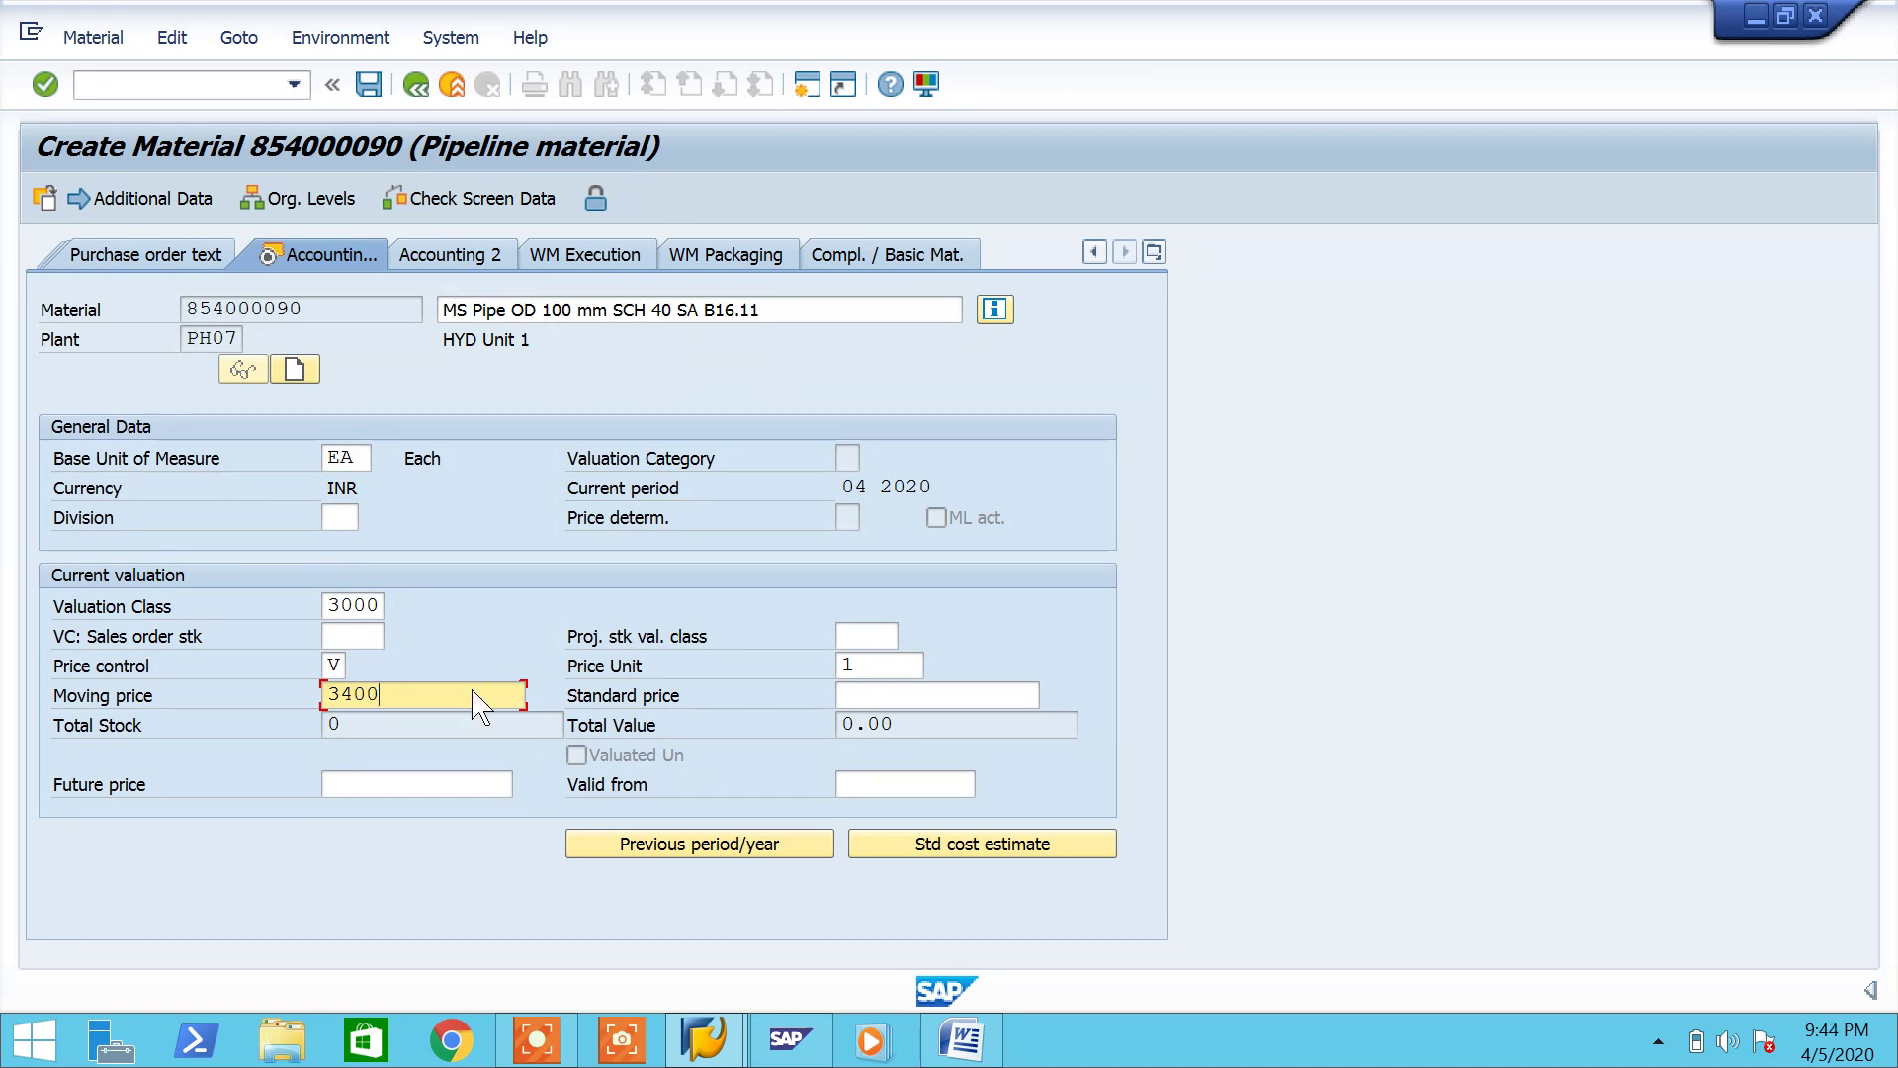
{"action": "key", "text": "Return"}
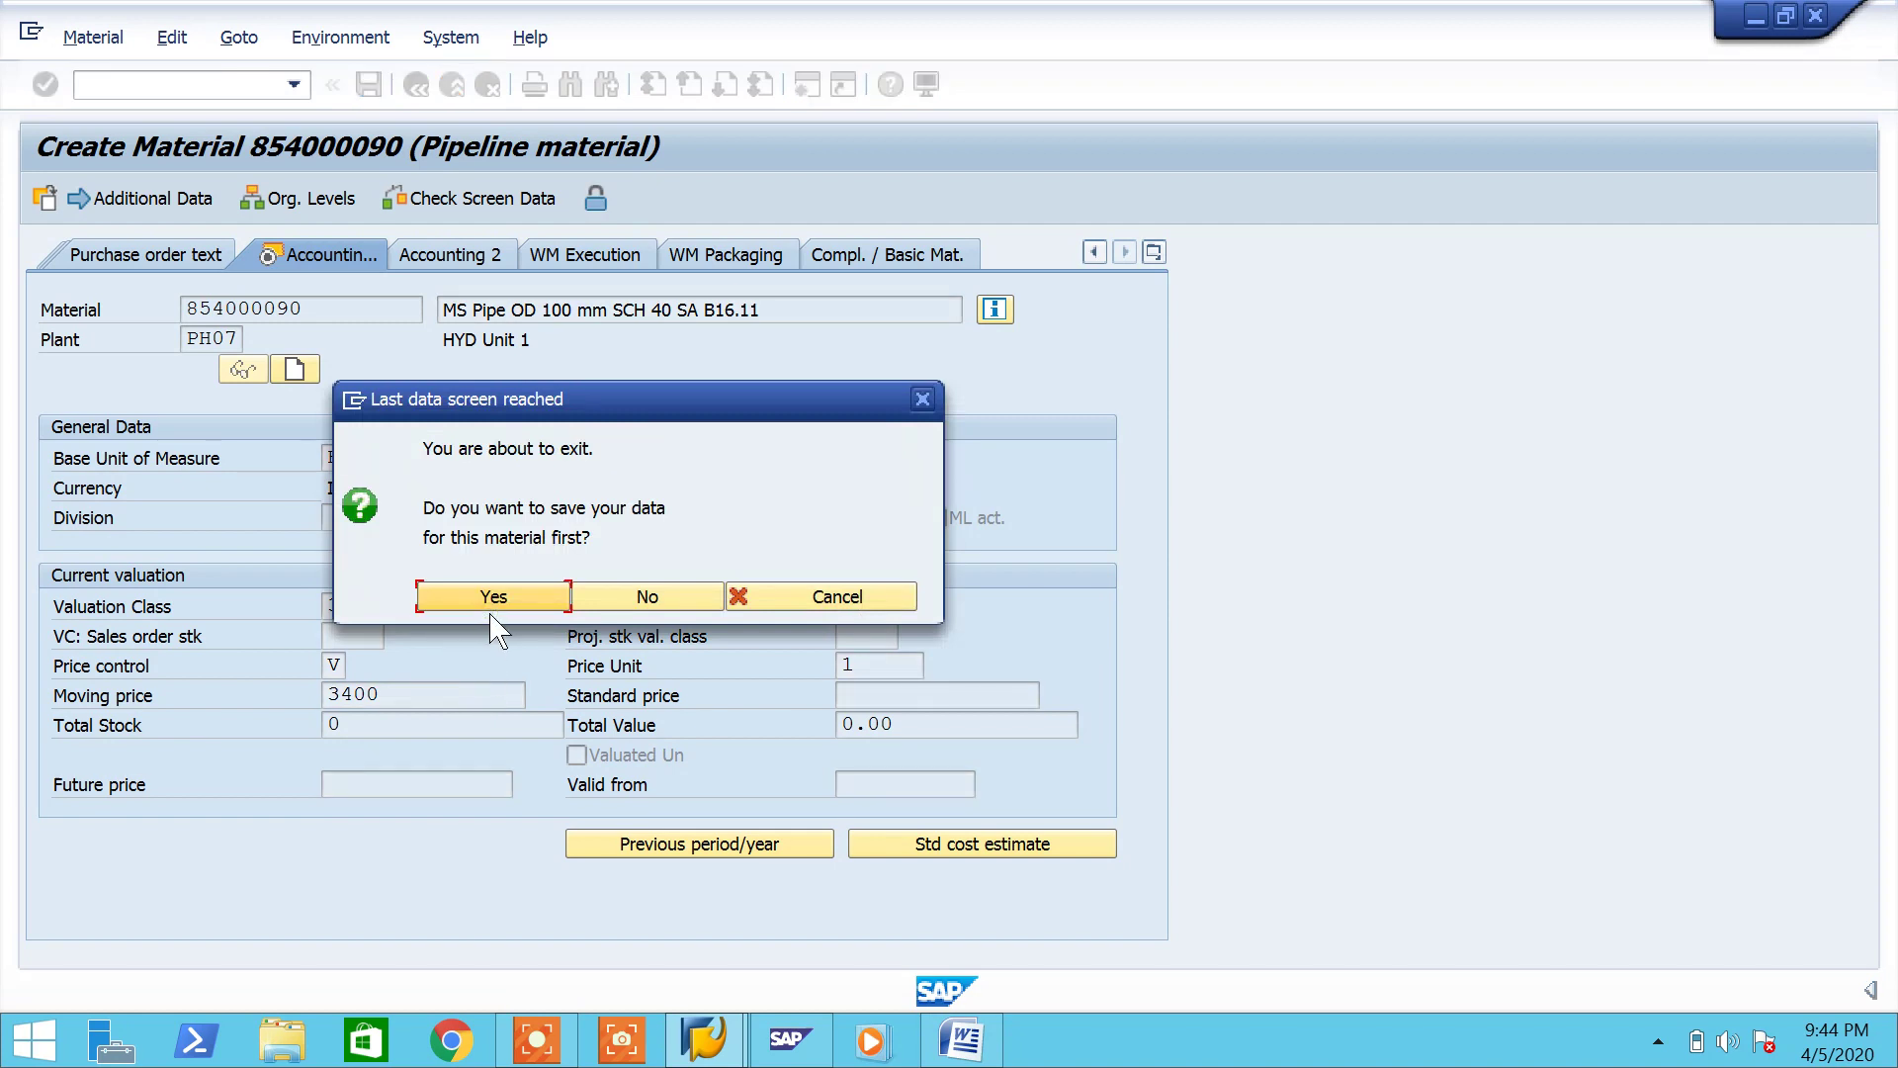
Step: Save material 854000090, copy its confirmation text and go to the Word notes
{"action": "left_click", "coordinate": [492, 601]}
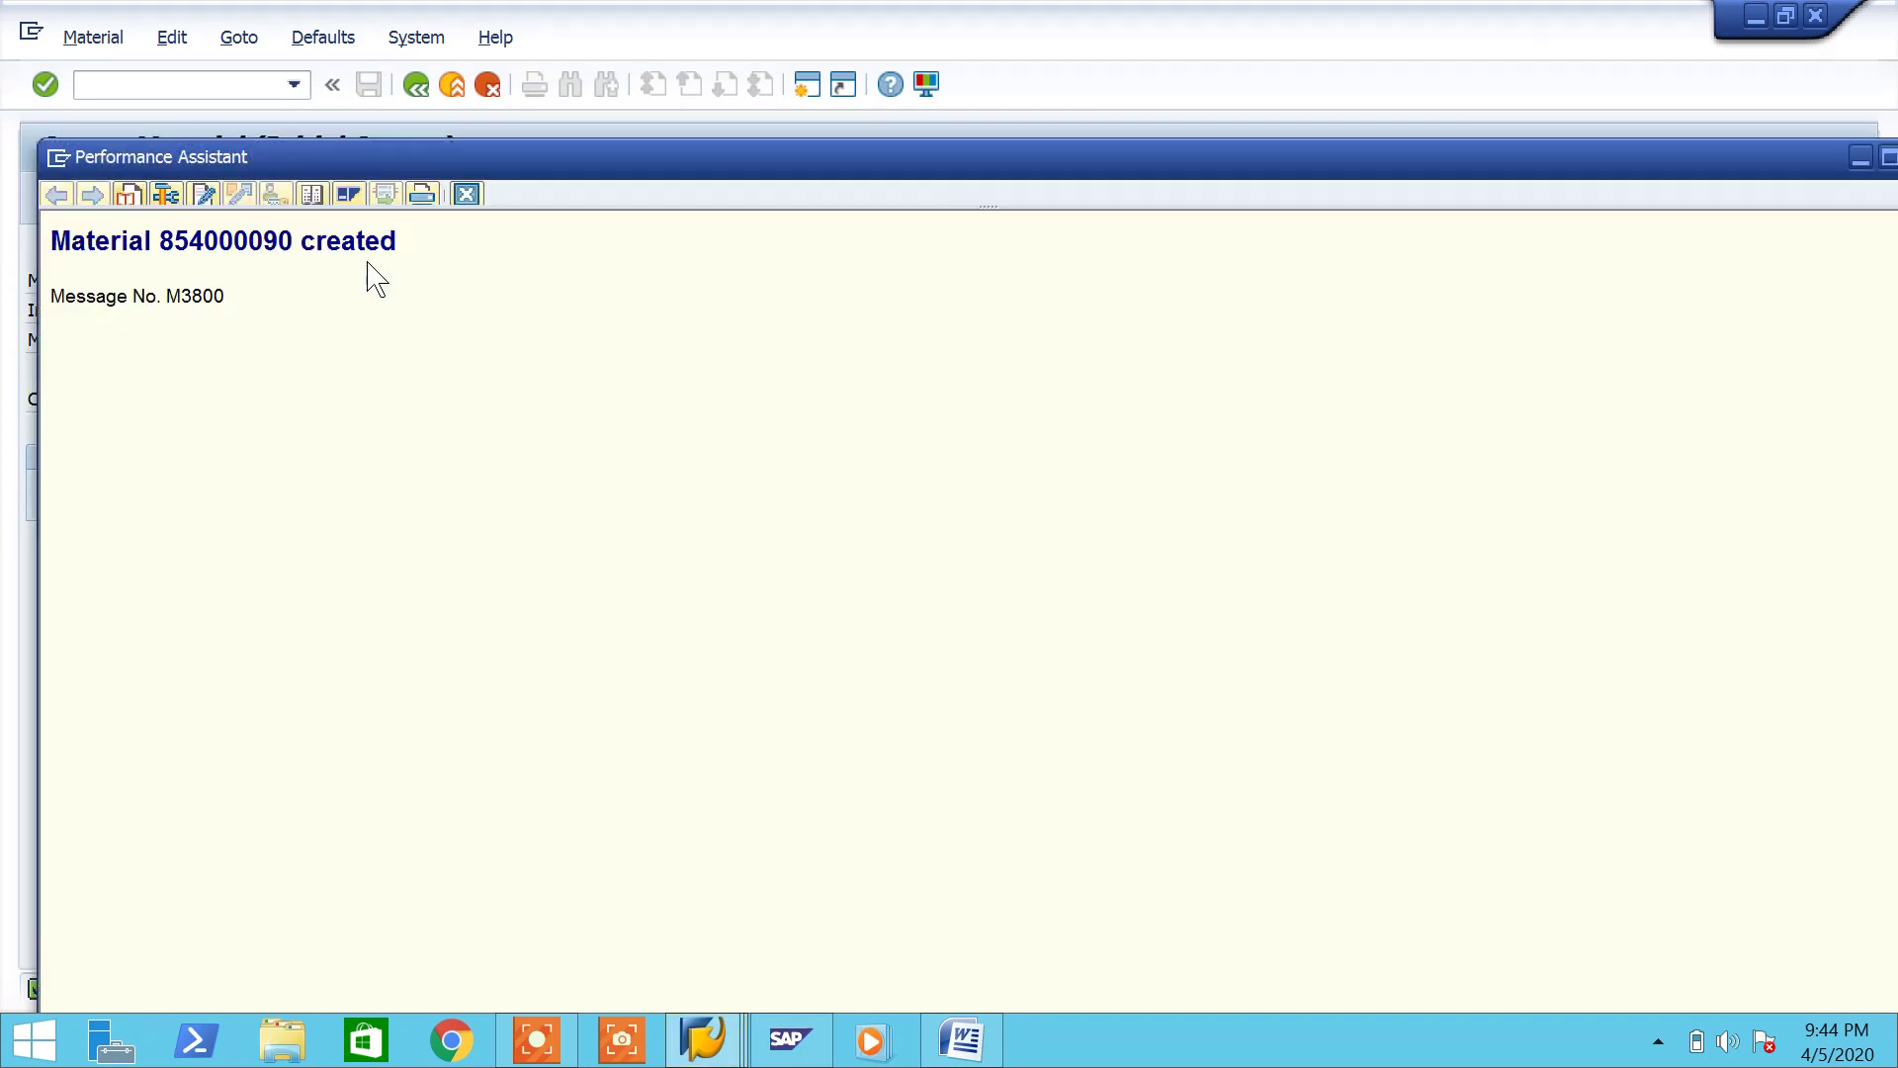
{"action": "left_click_drag", "start_coordinate": [292, 241], "coordinate": [59, 206]}
{"action": "key", "text": "ctrl+c"}
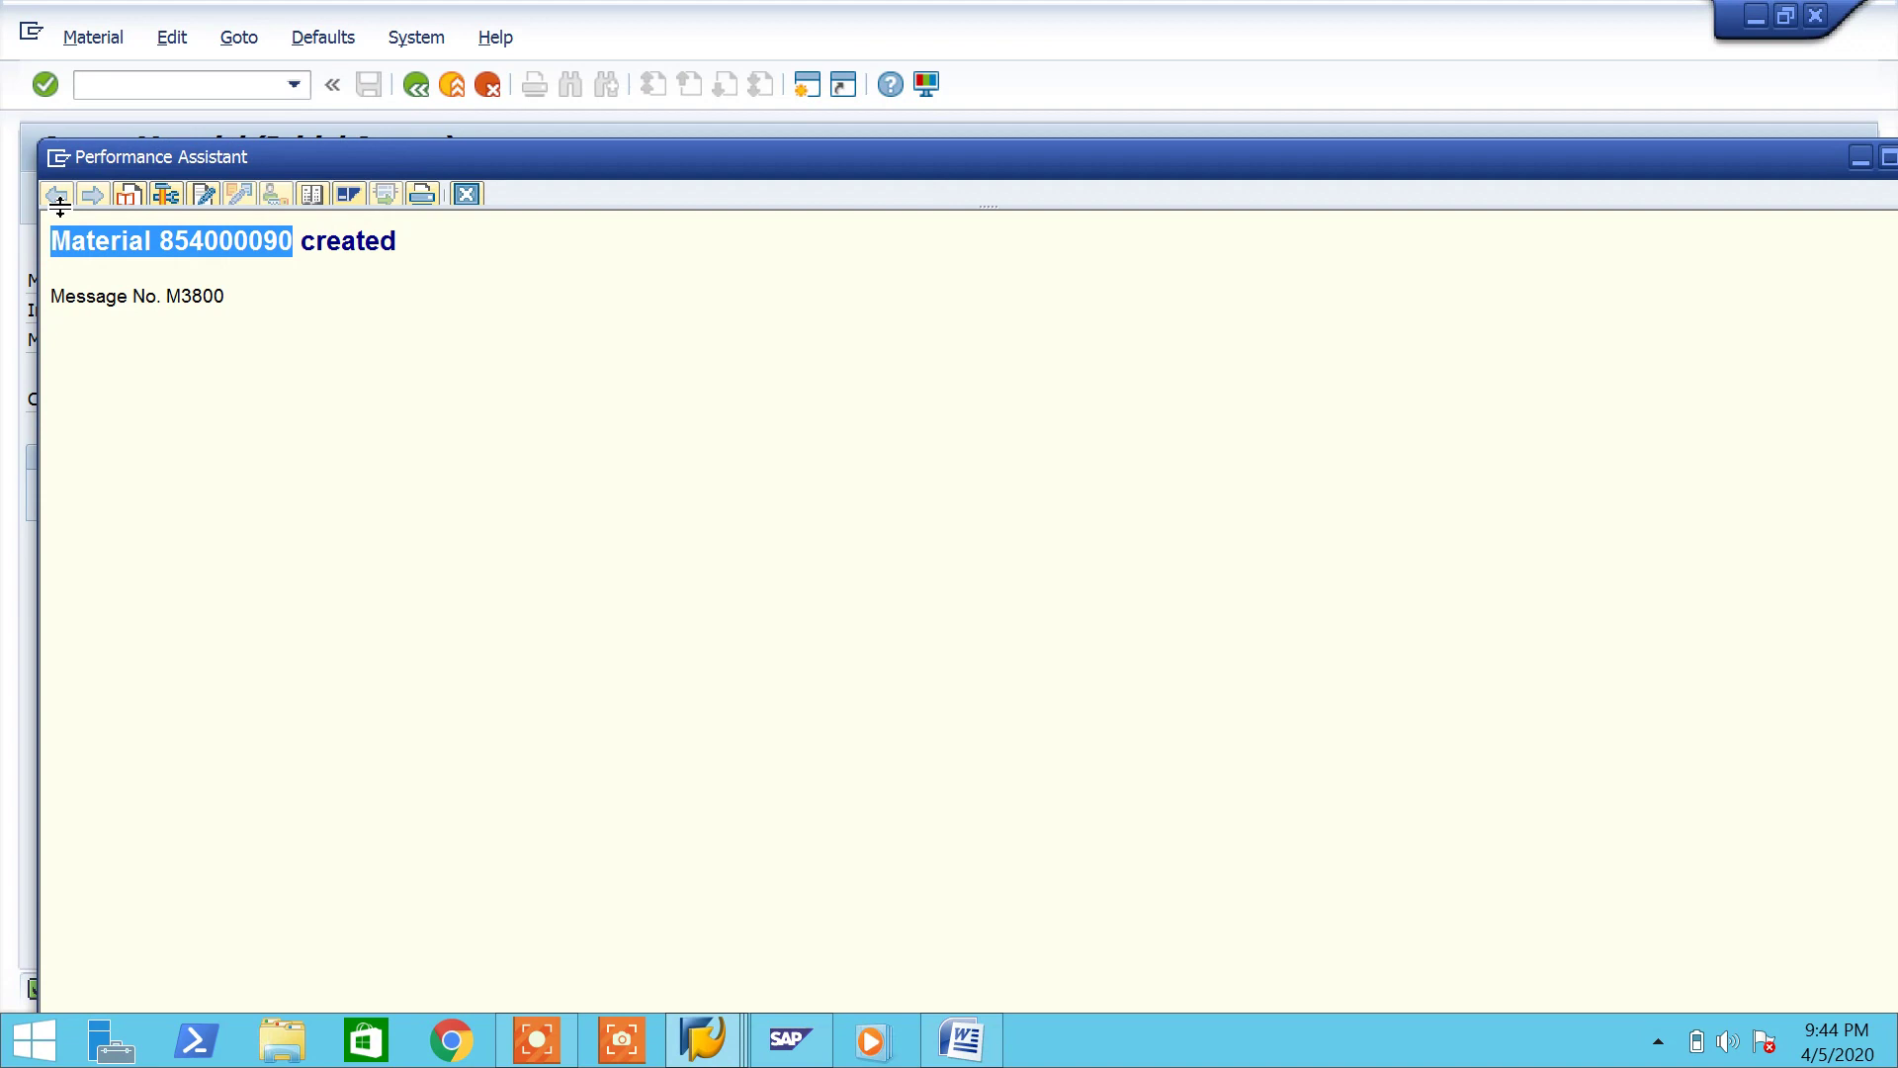
{"action": "left_click", "coordinate": [961, 1038]}
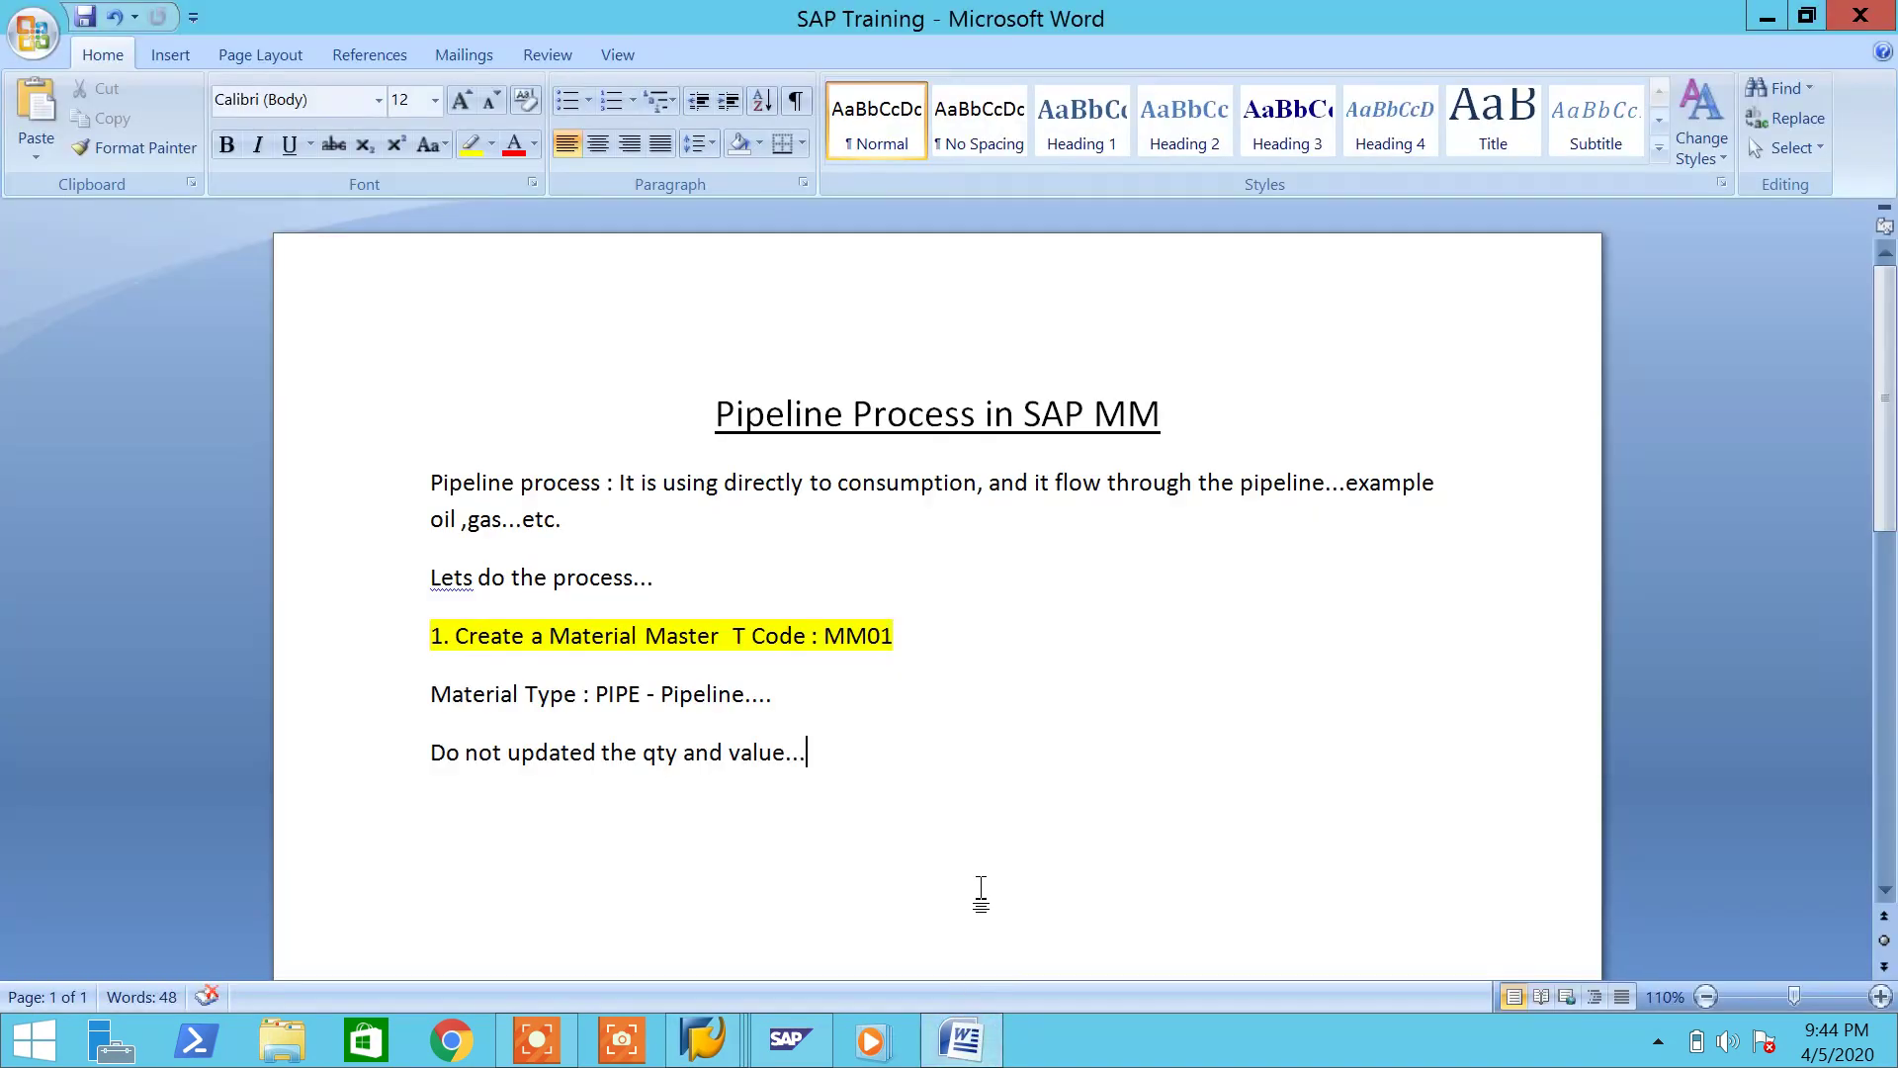
Step: Paste 'Material 854000090' as a new line matching document formatting, highlighted green
{"action": "key", "text": "Return"}
{"action": "key", "text": "ctrl+v"}
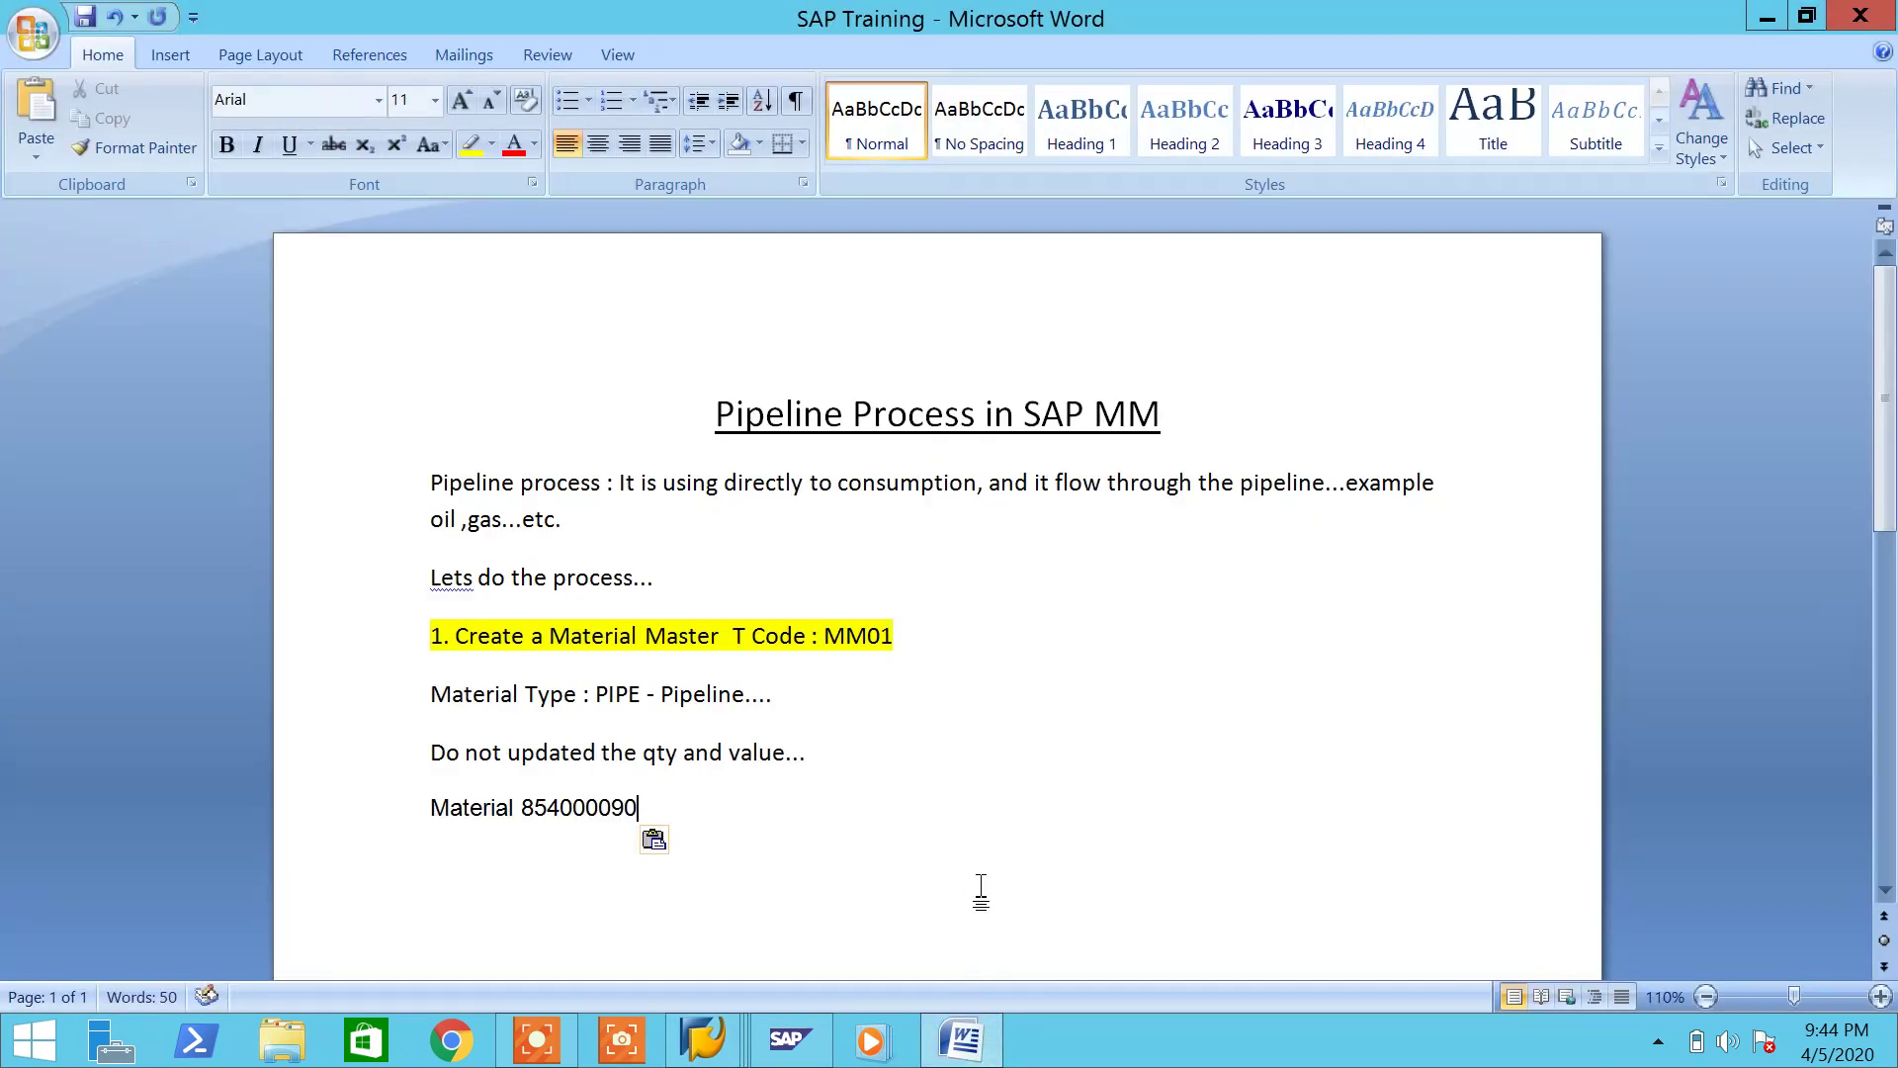
{"action": "left_click", "coordinate": [655, 838]}
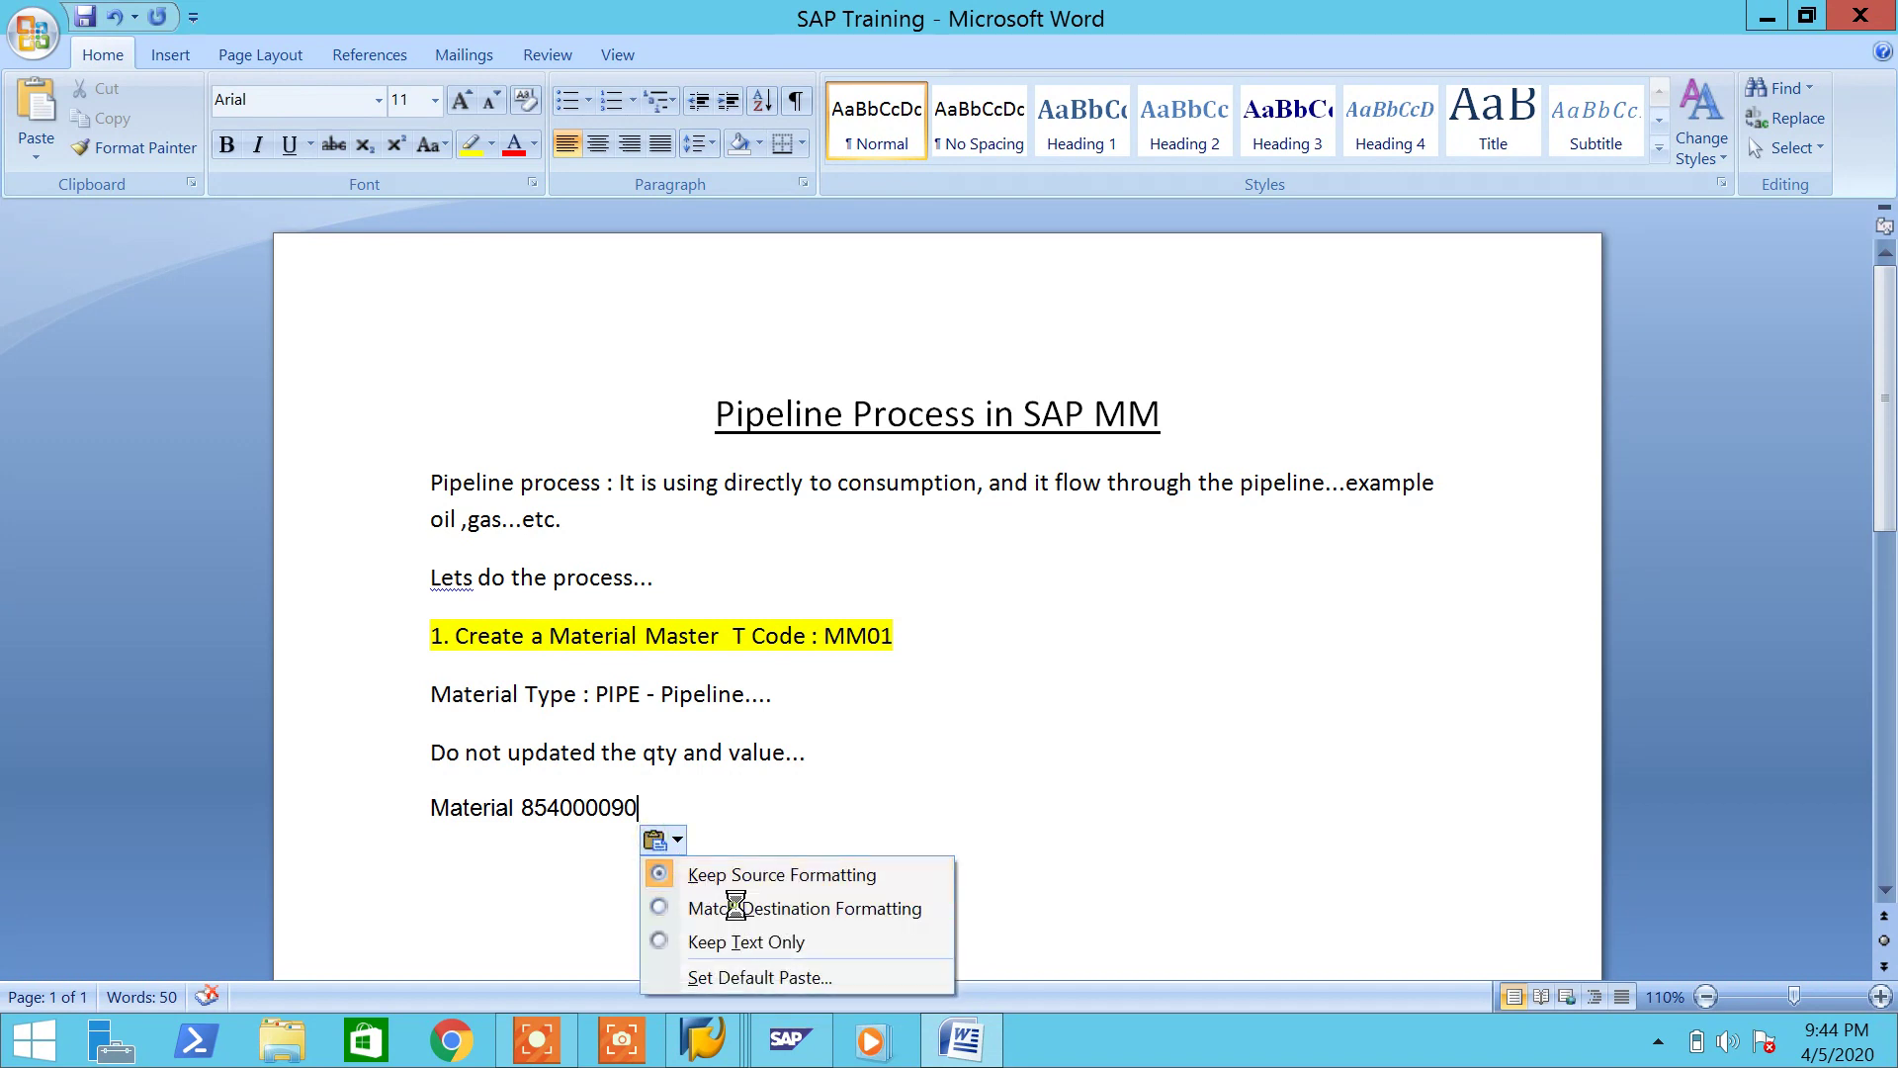
{"action": "left_click", "coordinate": [735, 904]}
{"action": "left_click_drag", "start_coordinate": [644, 811], "coordinate": [513, 817]}
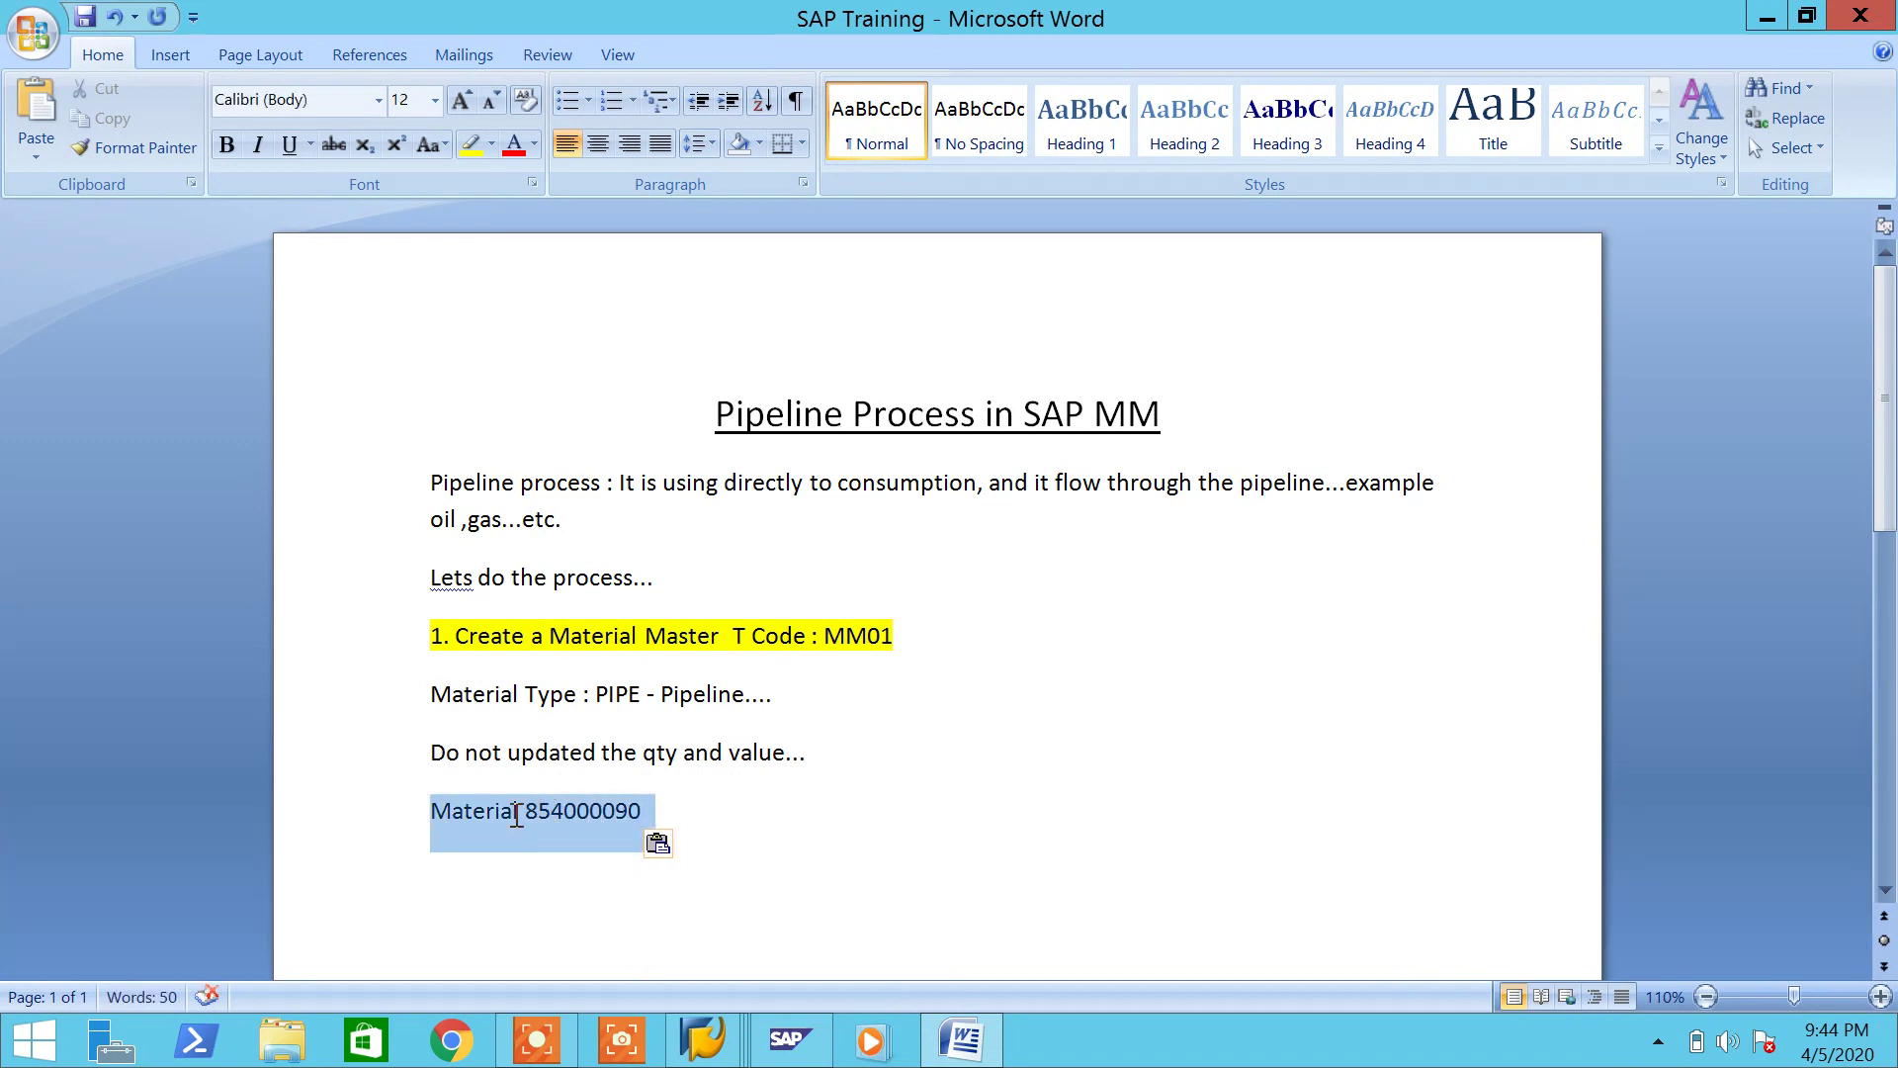
{"action": "left_click", "coordinate": [480, 149]}
{"action": "left_click", "coordinate": [669, 810]}
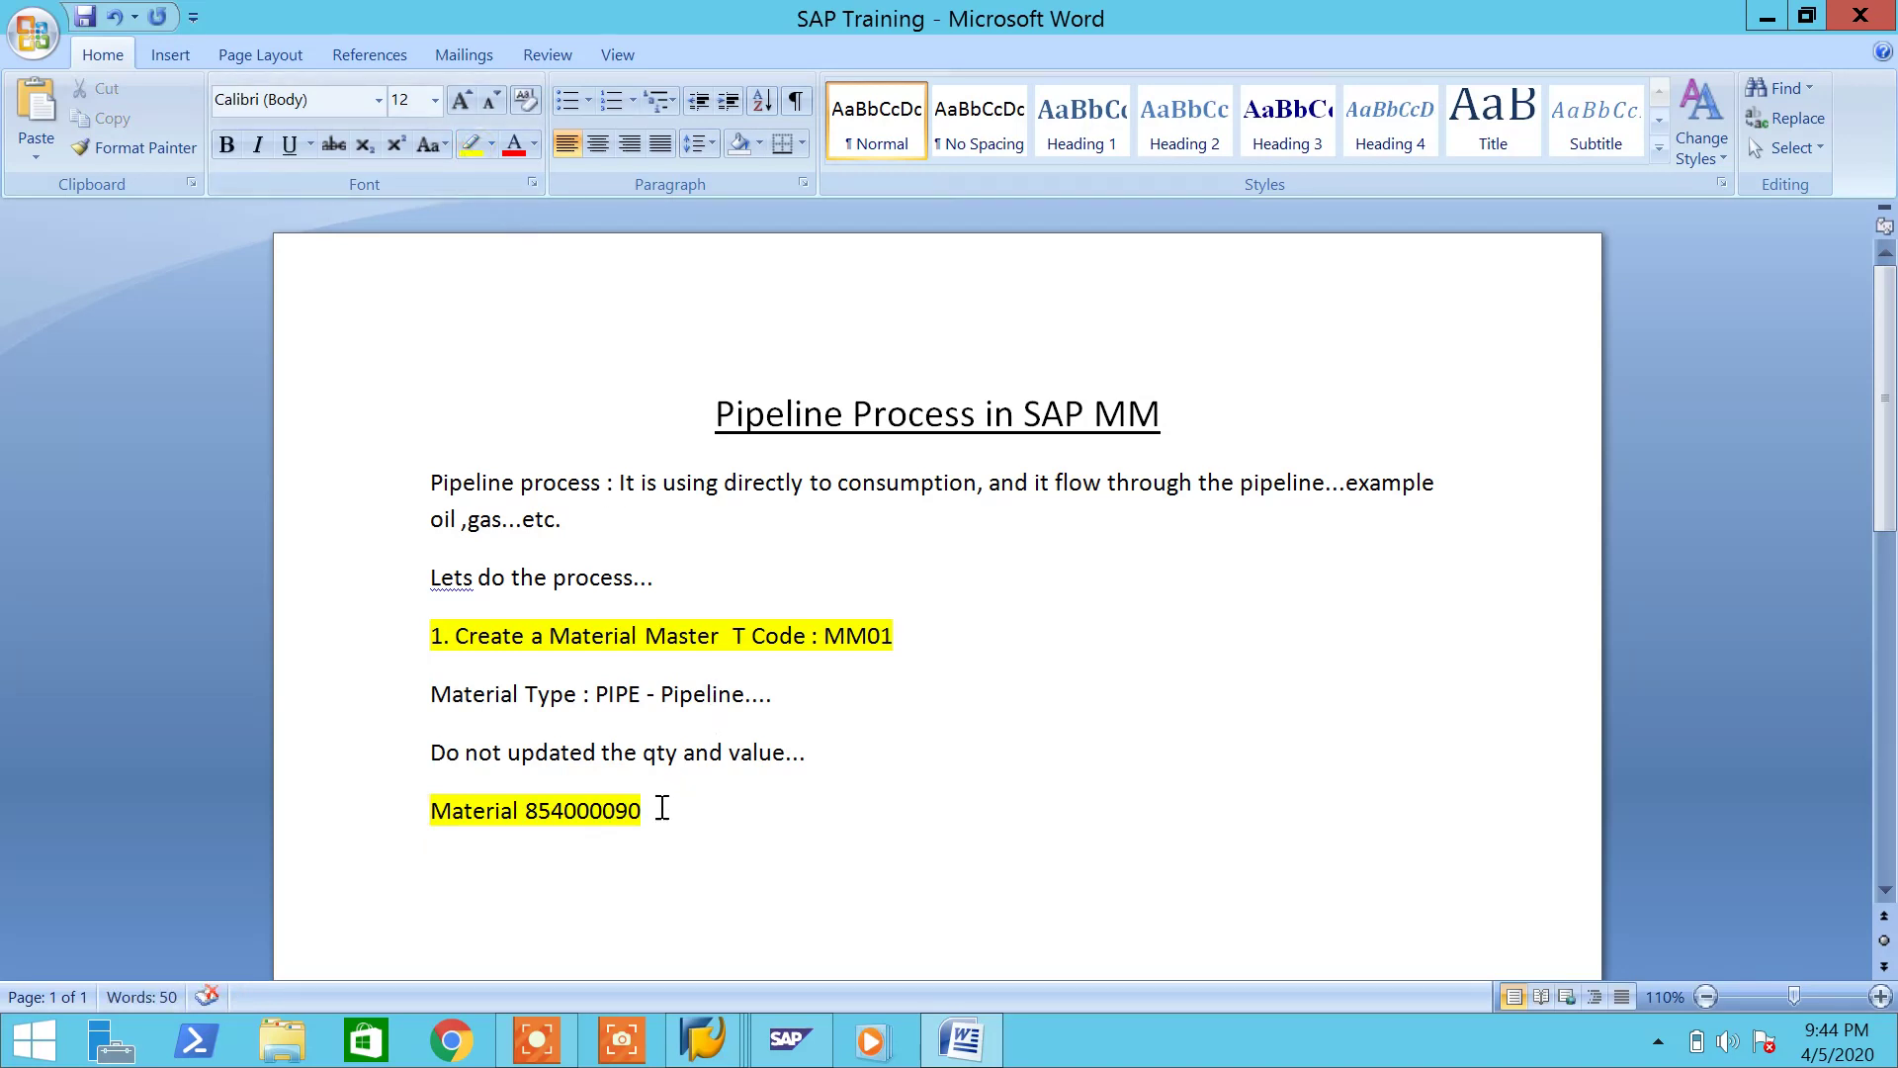
{"action": "triple_click", "coordinate": [668, 811]}
{"action": "left_click", "coordinate": [492, 144]}
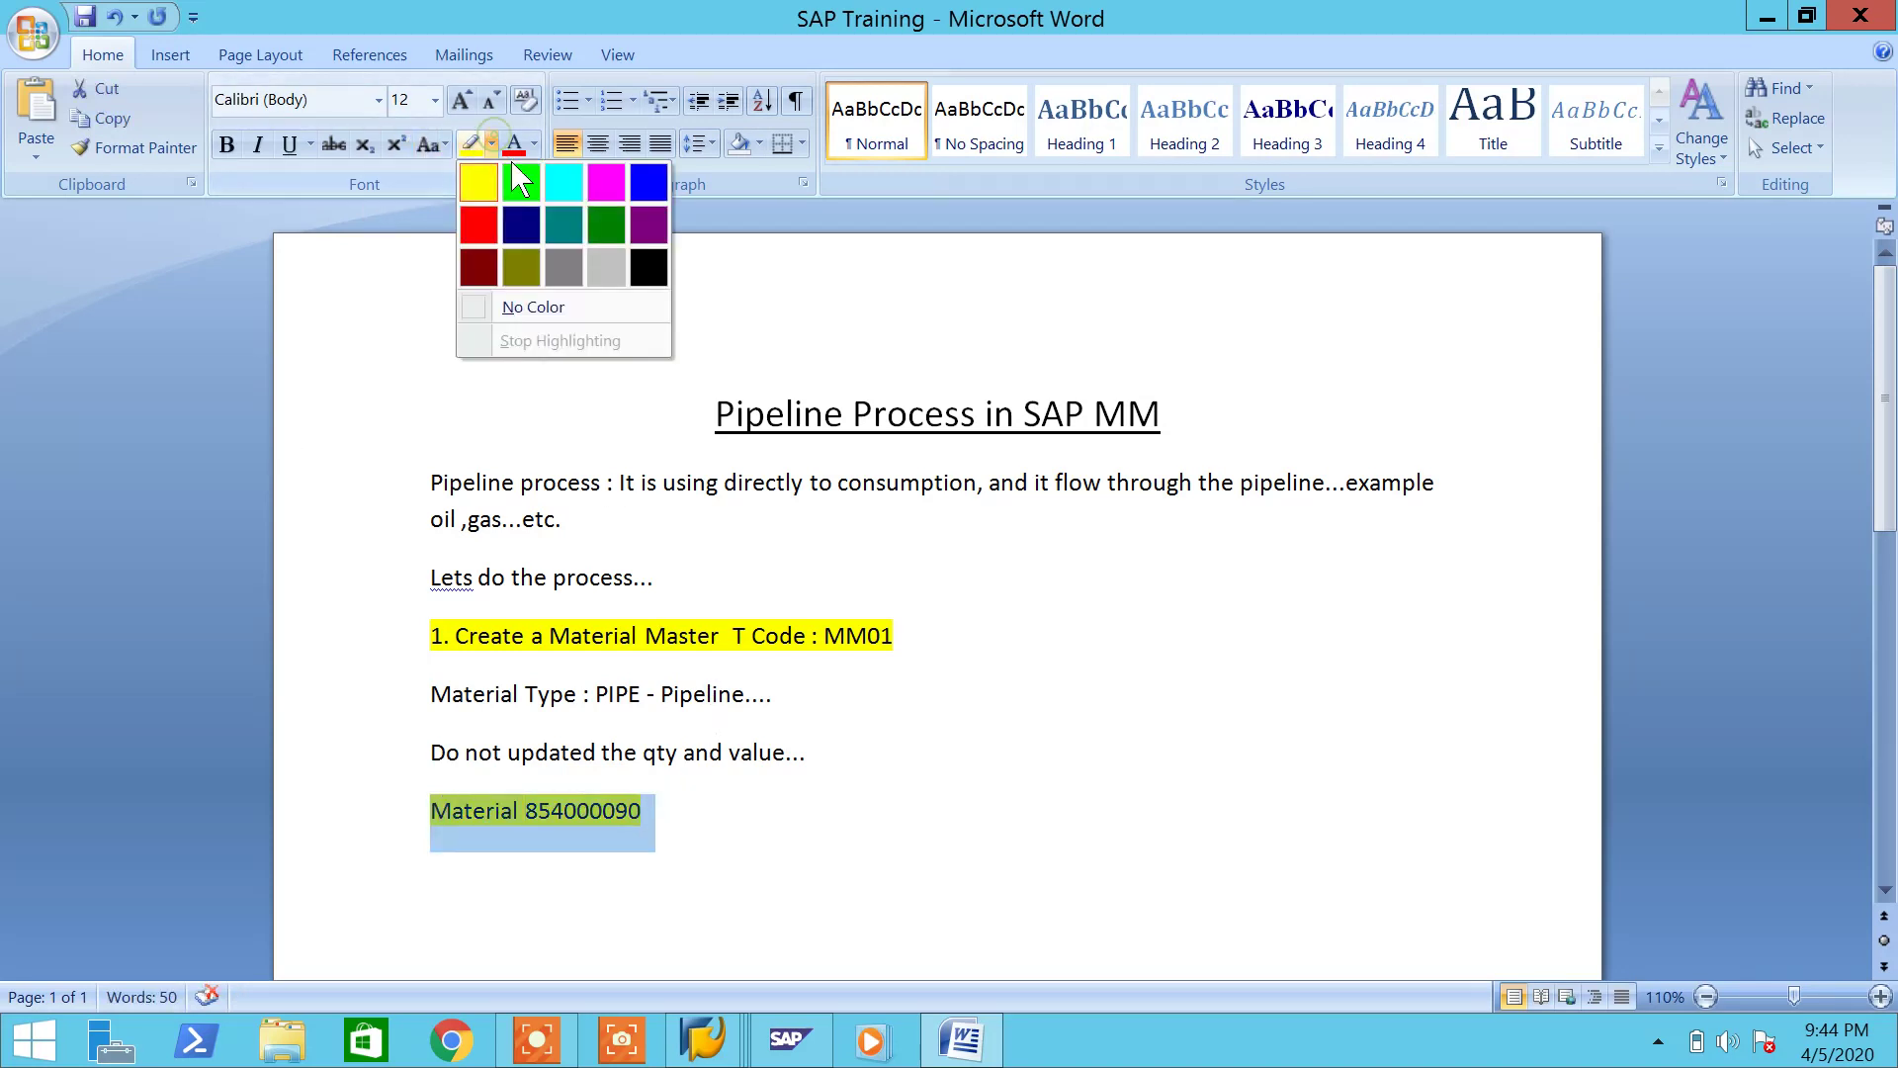
{"action": "left_click", "coordinate": [521, 181]}
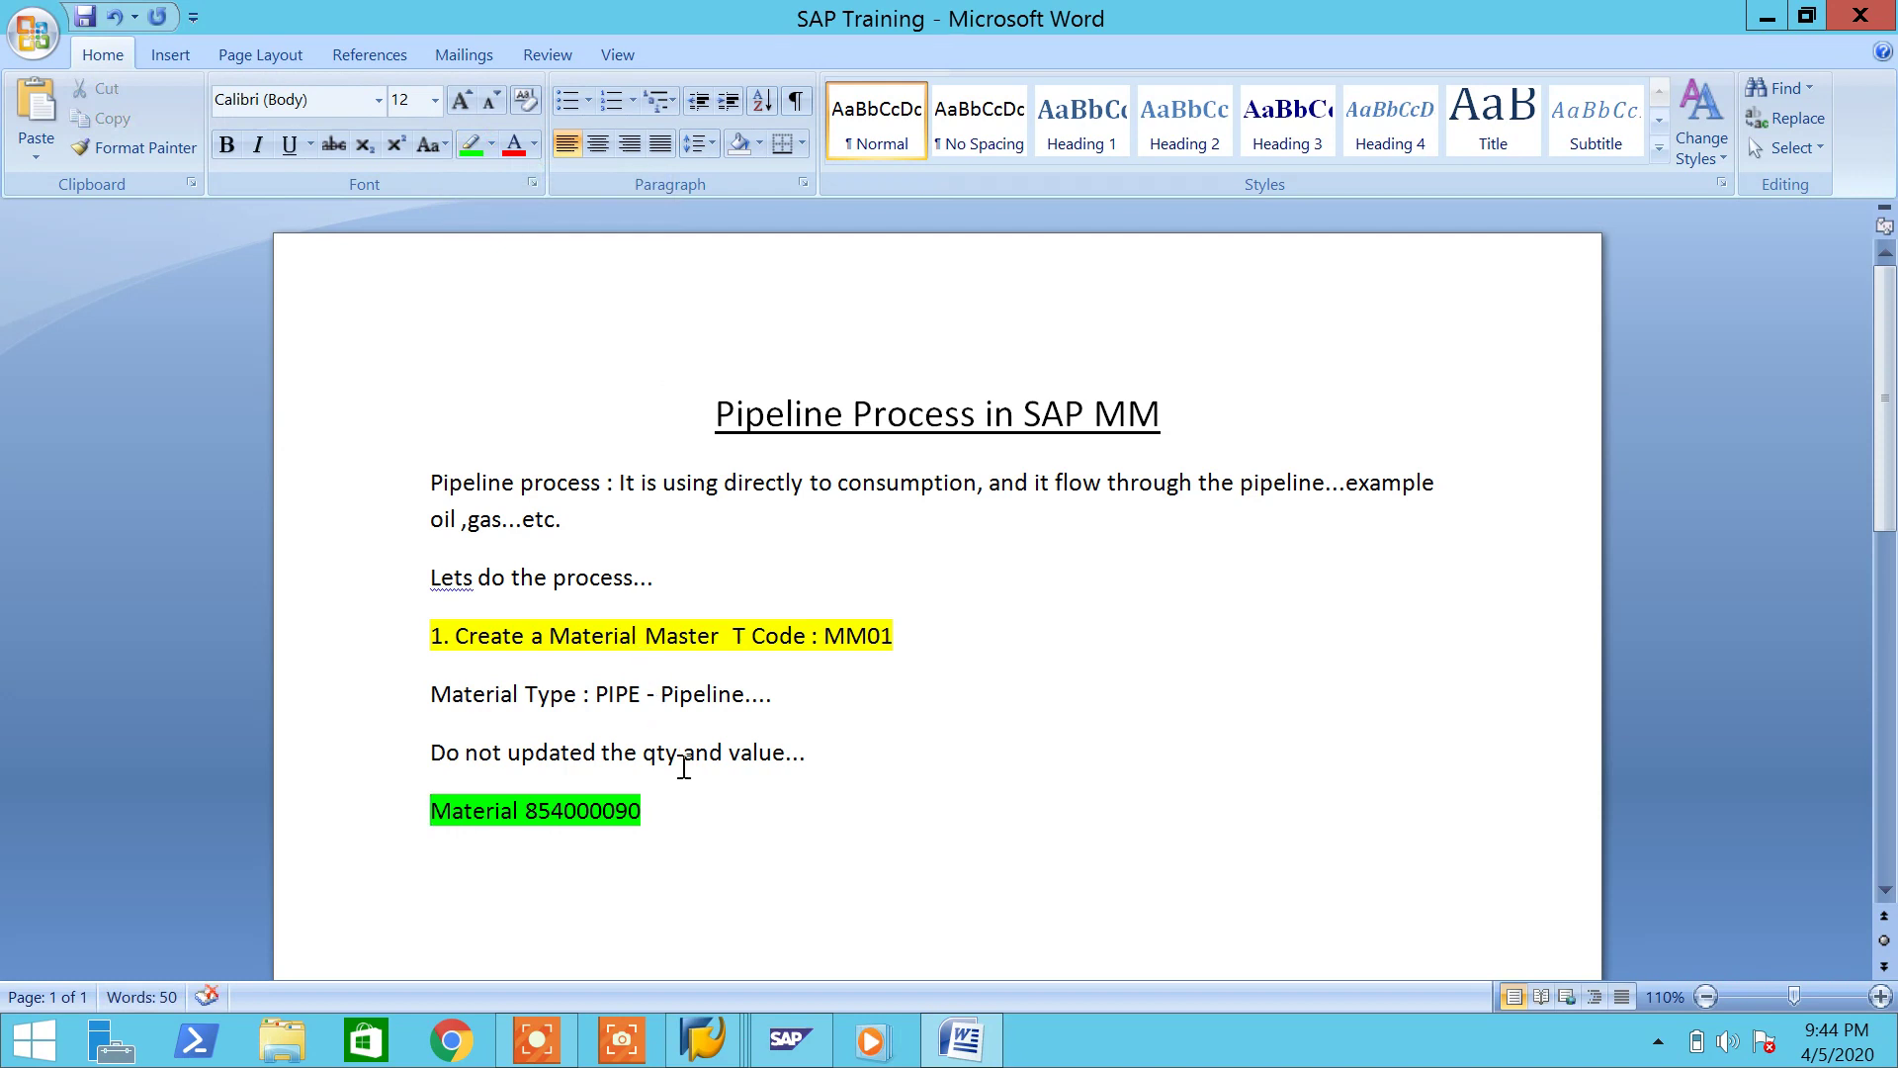
Step: Add the yellow-highlighted line '2. Create a Vendor Master T Code : XK01'
{"action": "key", "text": "Return"}
{"action": "type", "text": "2. Create am"}
{"action": "key", "text": "BackSpace"}
{"action": "type", "text": "Vendor Master T Code : XK01"}
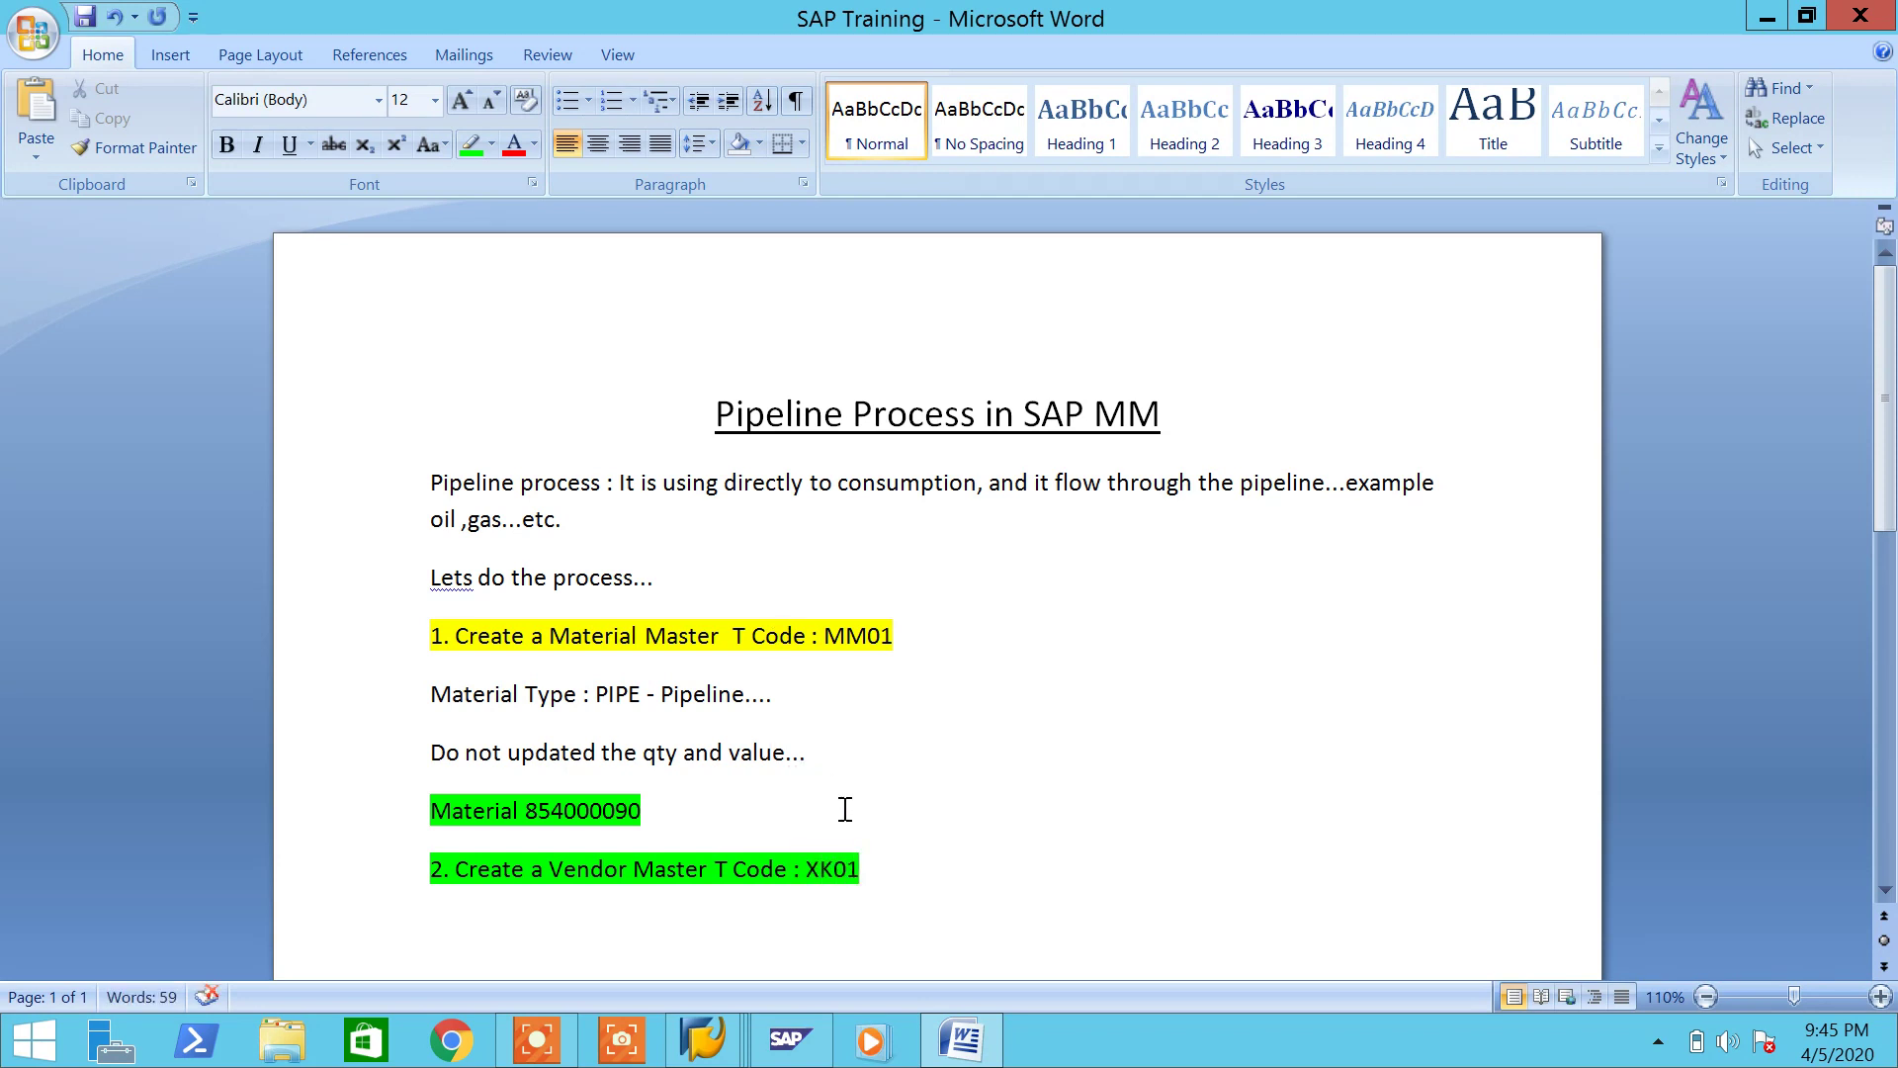
{"action": "left_click_drag", "start_coordinate": [929, 885], "coordinate": [394, 889]}
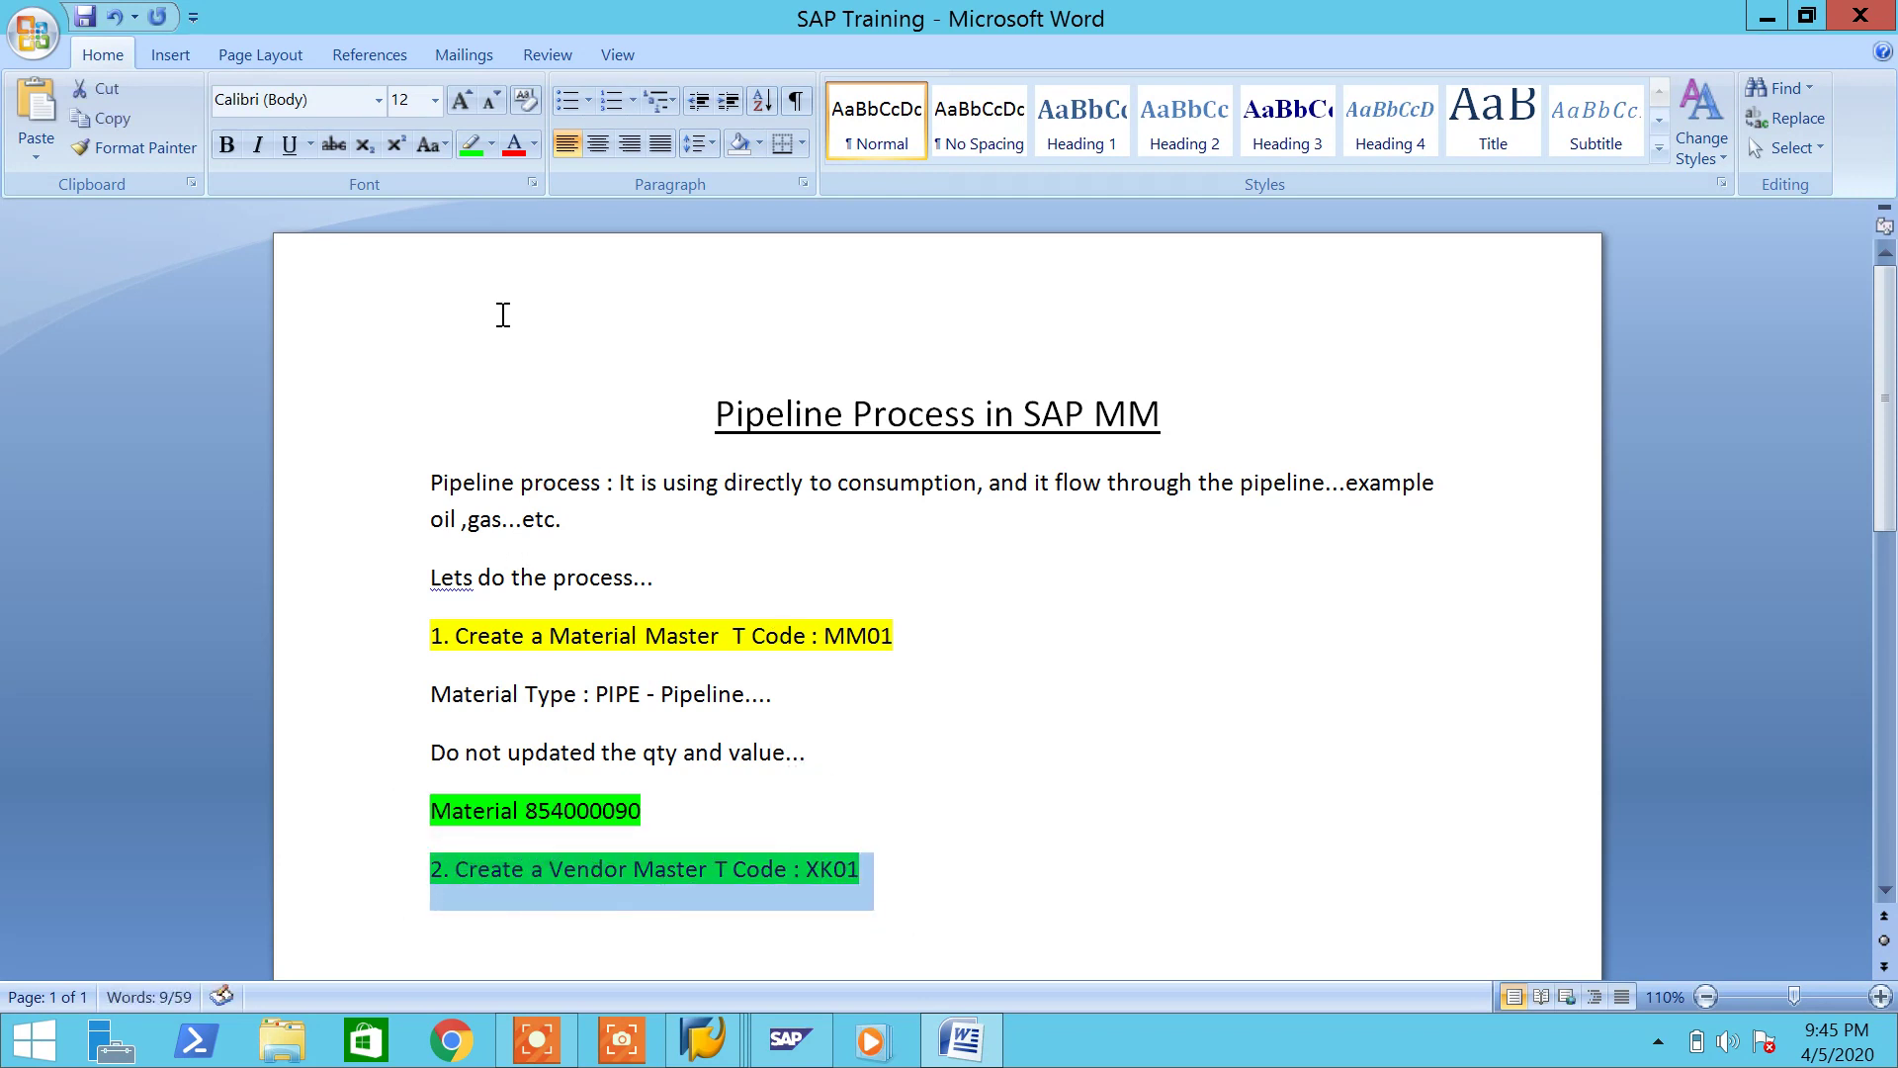
{"action": "left_click", "coordinate": [491, 144]}
{"action": "left_click", "coordinate": [482, 174]}
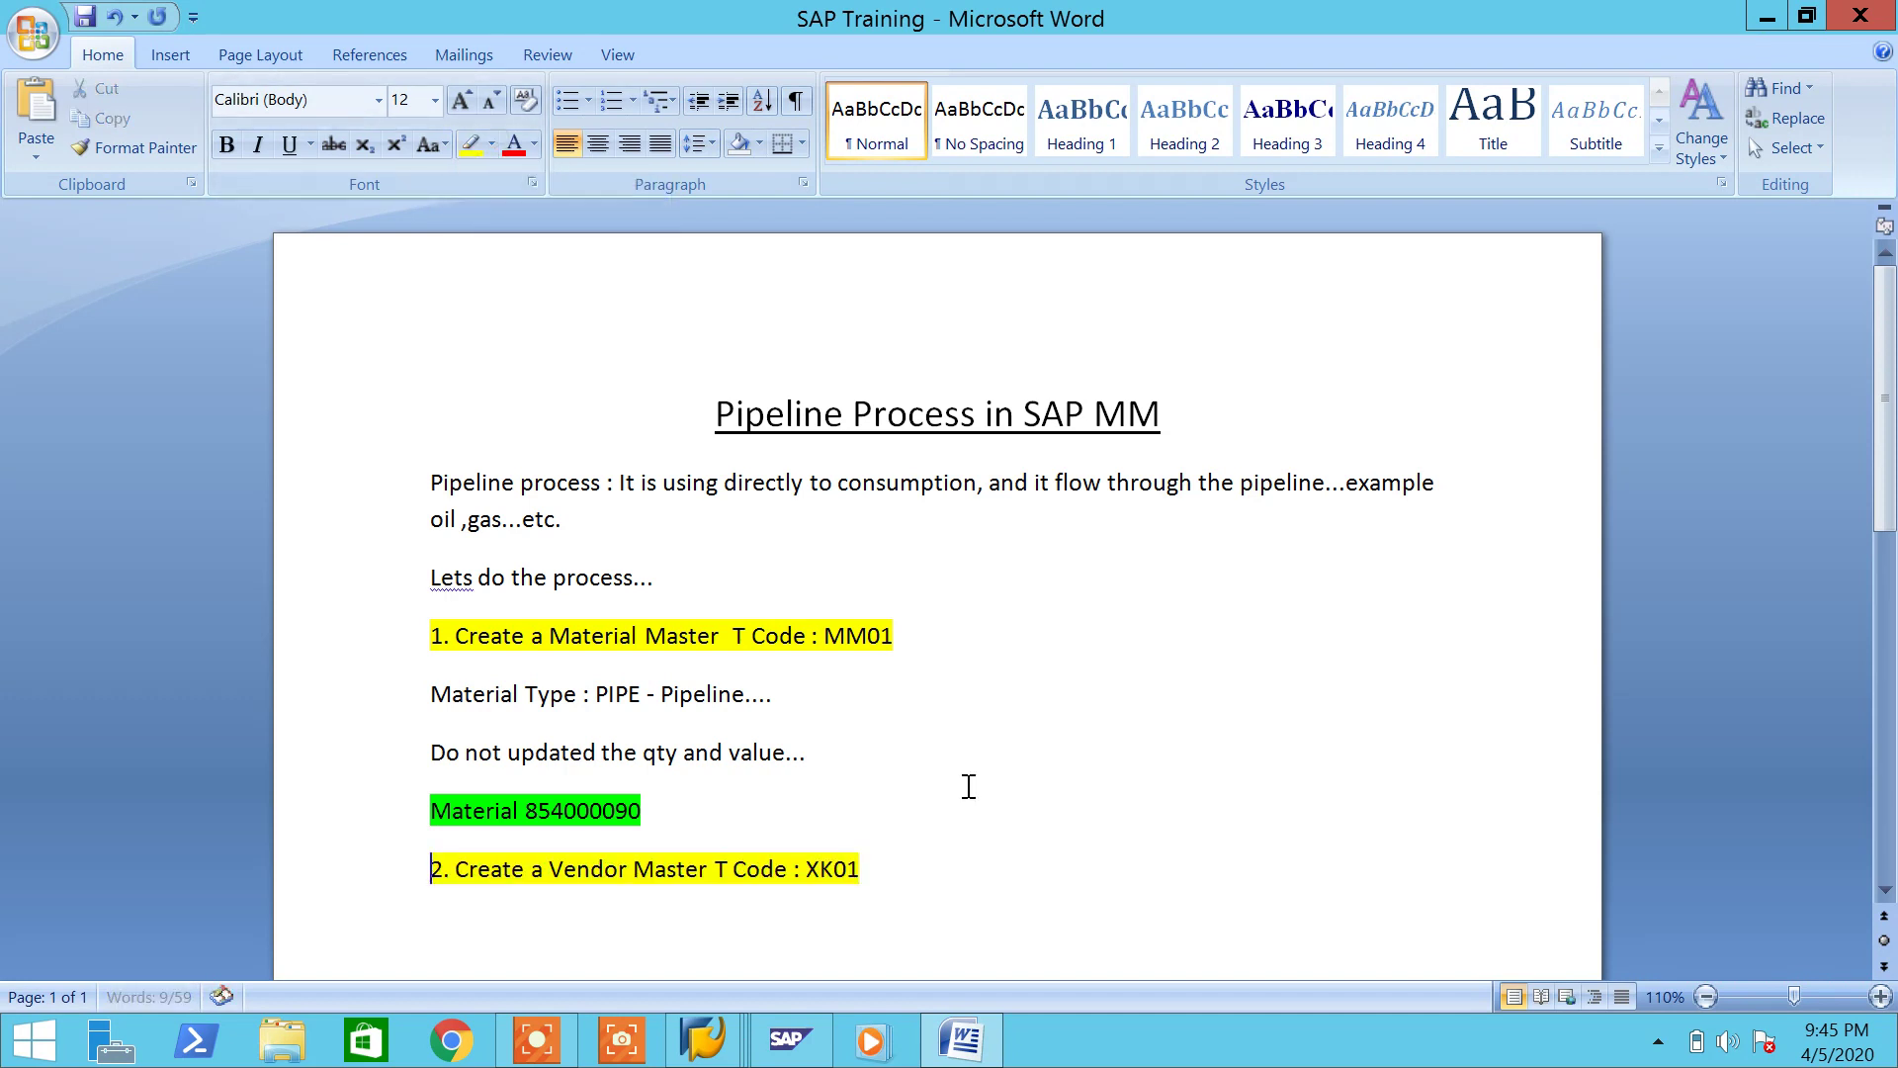
{"action": "left_click", "coordinate": [969, 883]}
{"action": "key", "text": "Return"}
Step: Back in SAP, start vendor creation with XK01
{"action": "mouse_move", "coordinate": [751, 1018]}
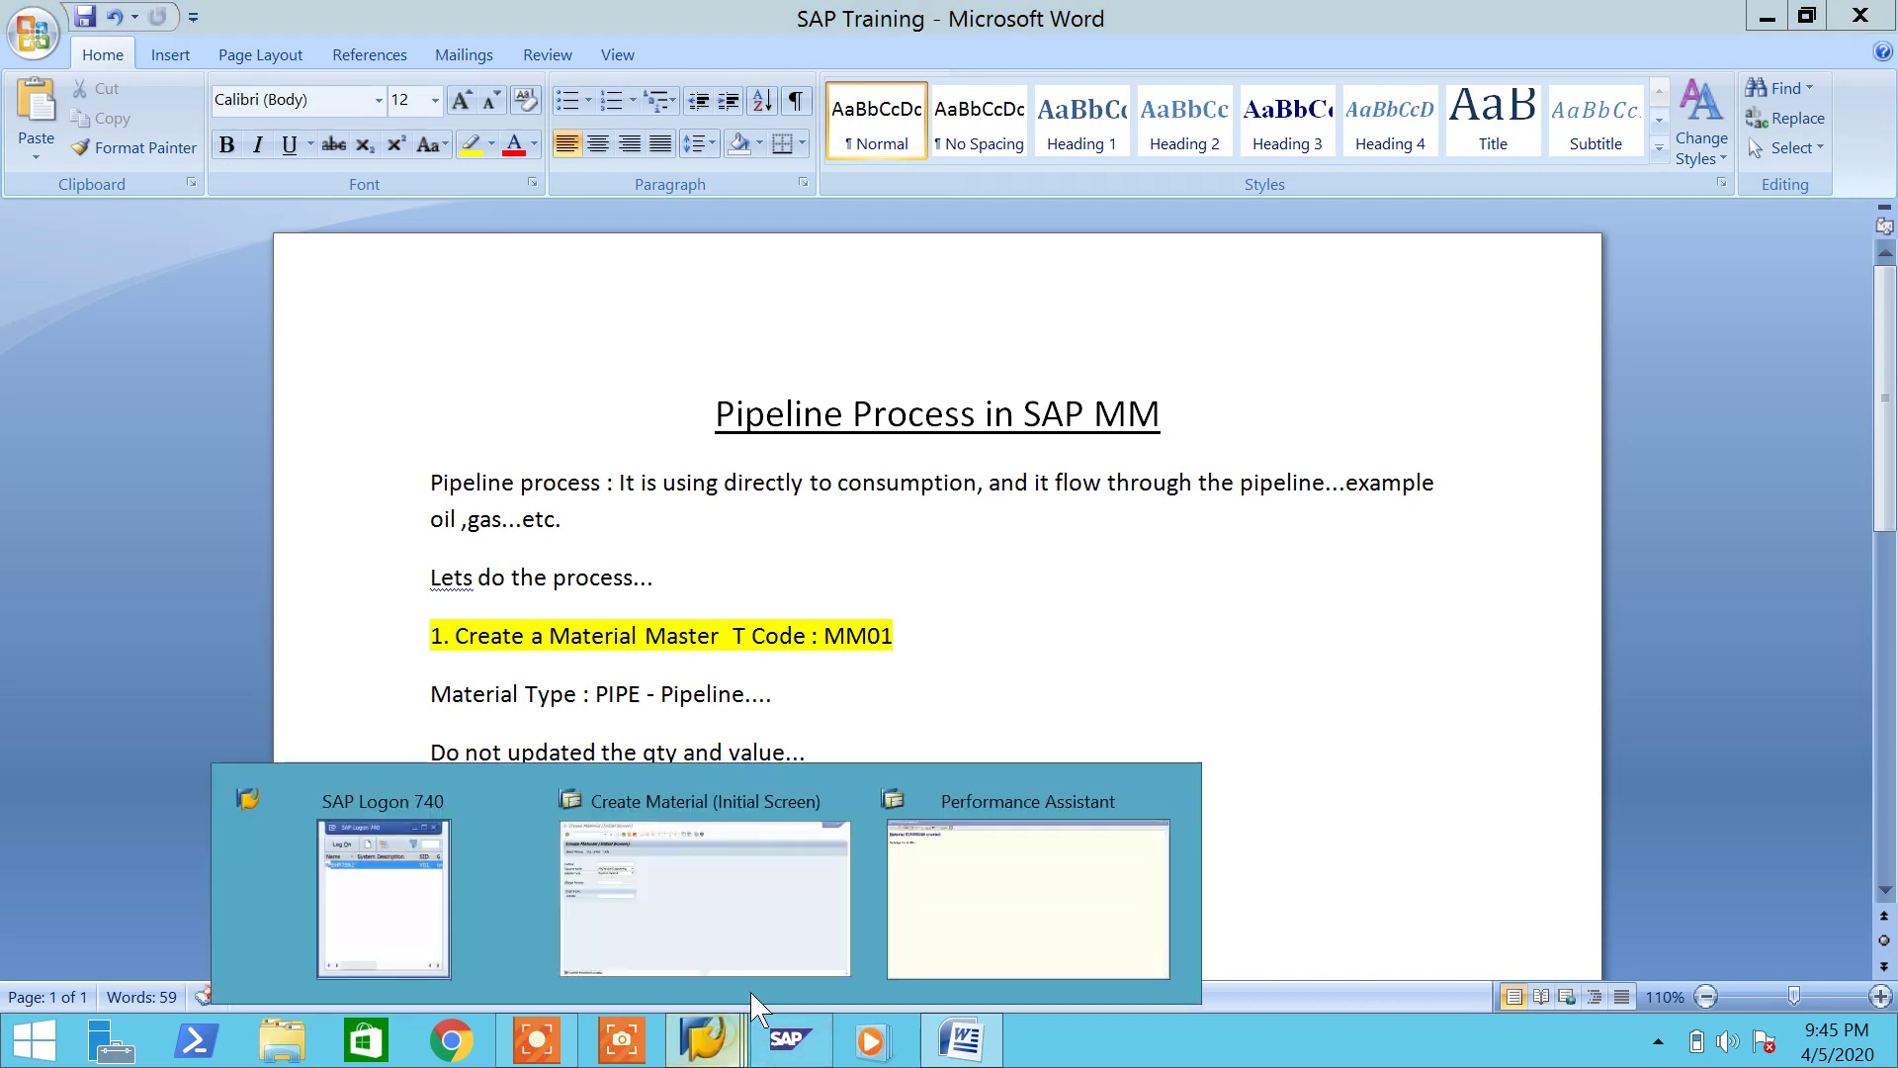
{"action": "left_click", "coordinate": [769, 924]}
{"action": "left_click", "coordinate": [136, 77]}
{"action": "type", "text": "/nx"}
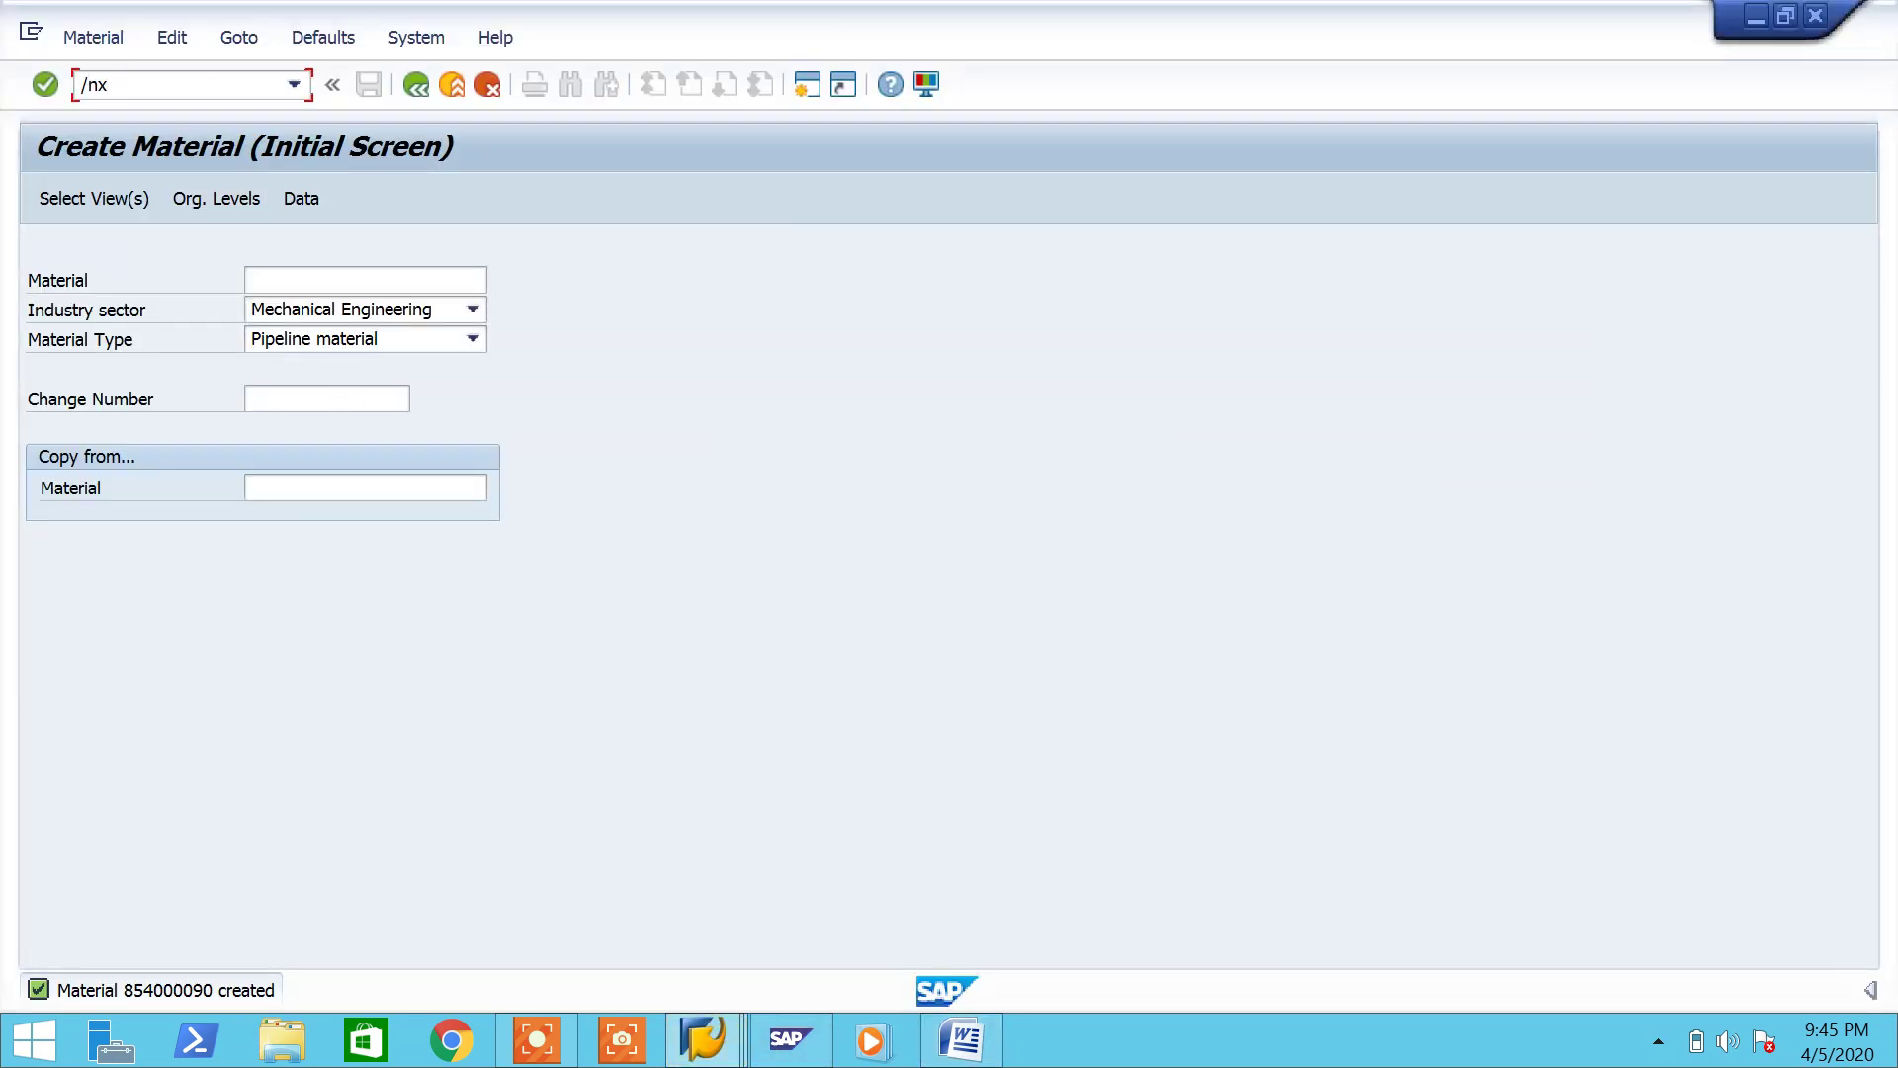
{"action": "type", "text": "k0"}
{"action": "key", "text": "Return"}
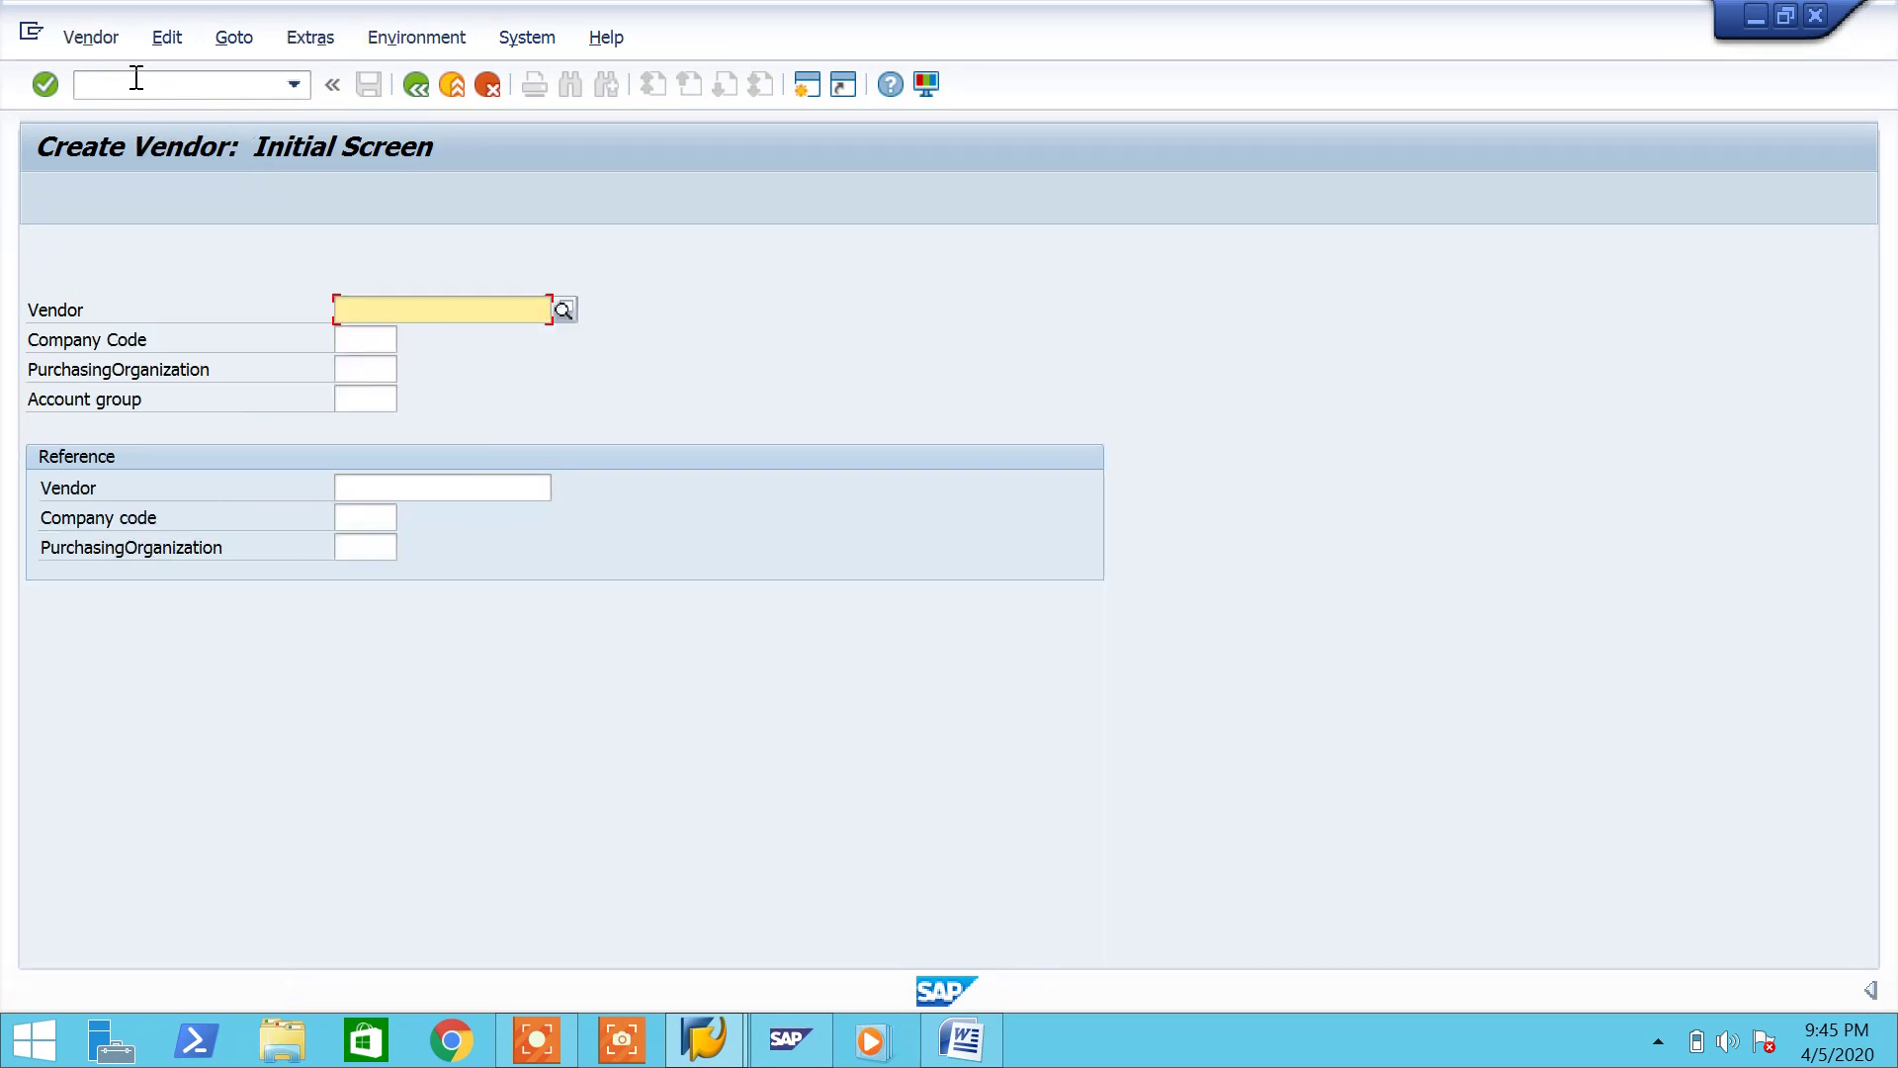
Step: Enter company code 7777, purchasing organization 7777 and account group P777
{"action": "left_click", "coordinate": [392, 343]}
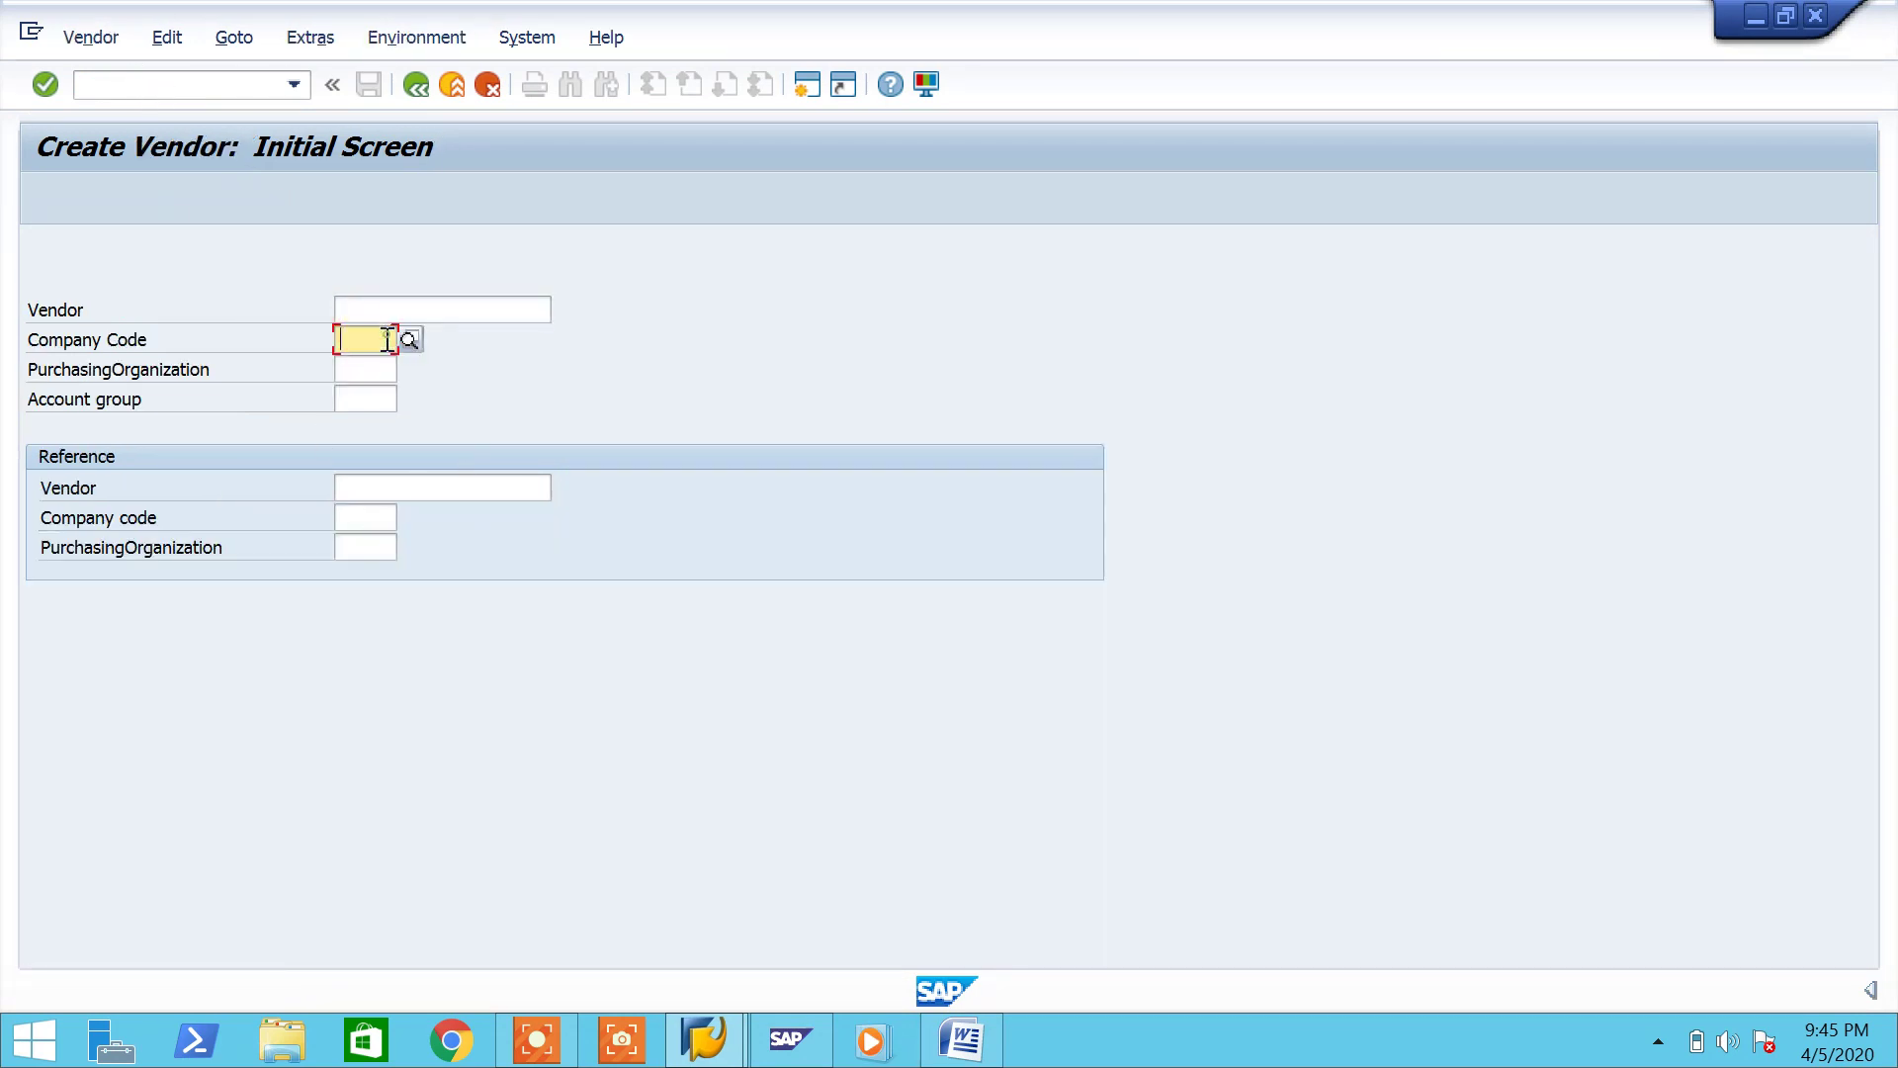
{"action": "type", "text": "7777"}
{"action": "key", "text": "Tab"}
{"action": "type", "text": "7777"}
{"action": "key", "text": "Tab"}
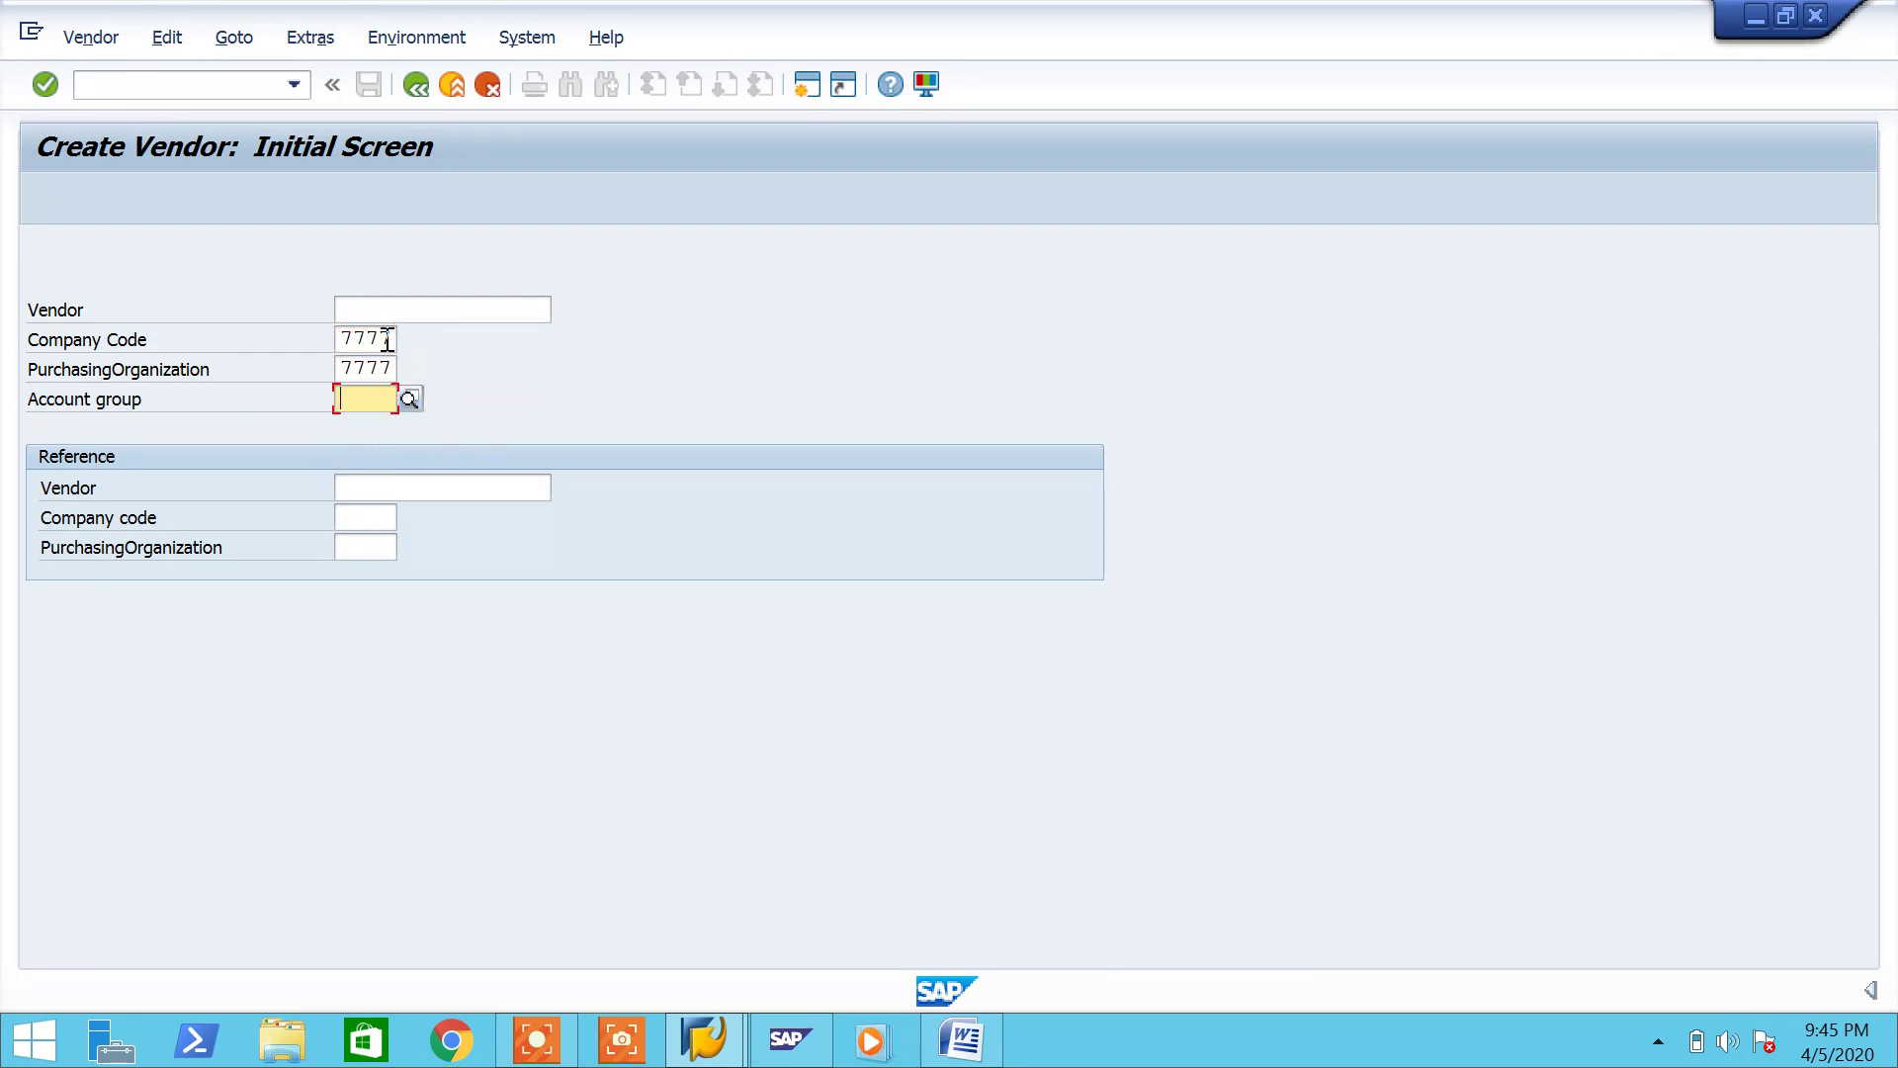
{"action": "key", "text": "Down"}
{"action": "key", "text": "Return"}
{"action": "key", "text": "Return"}
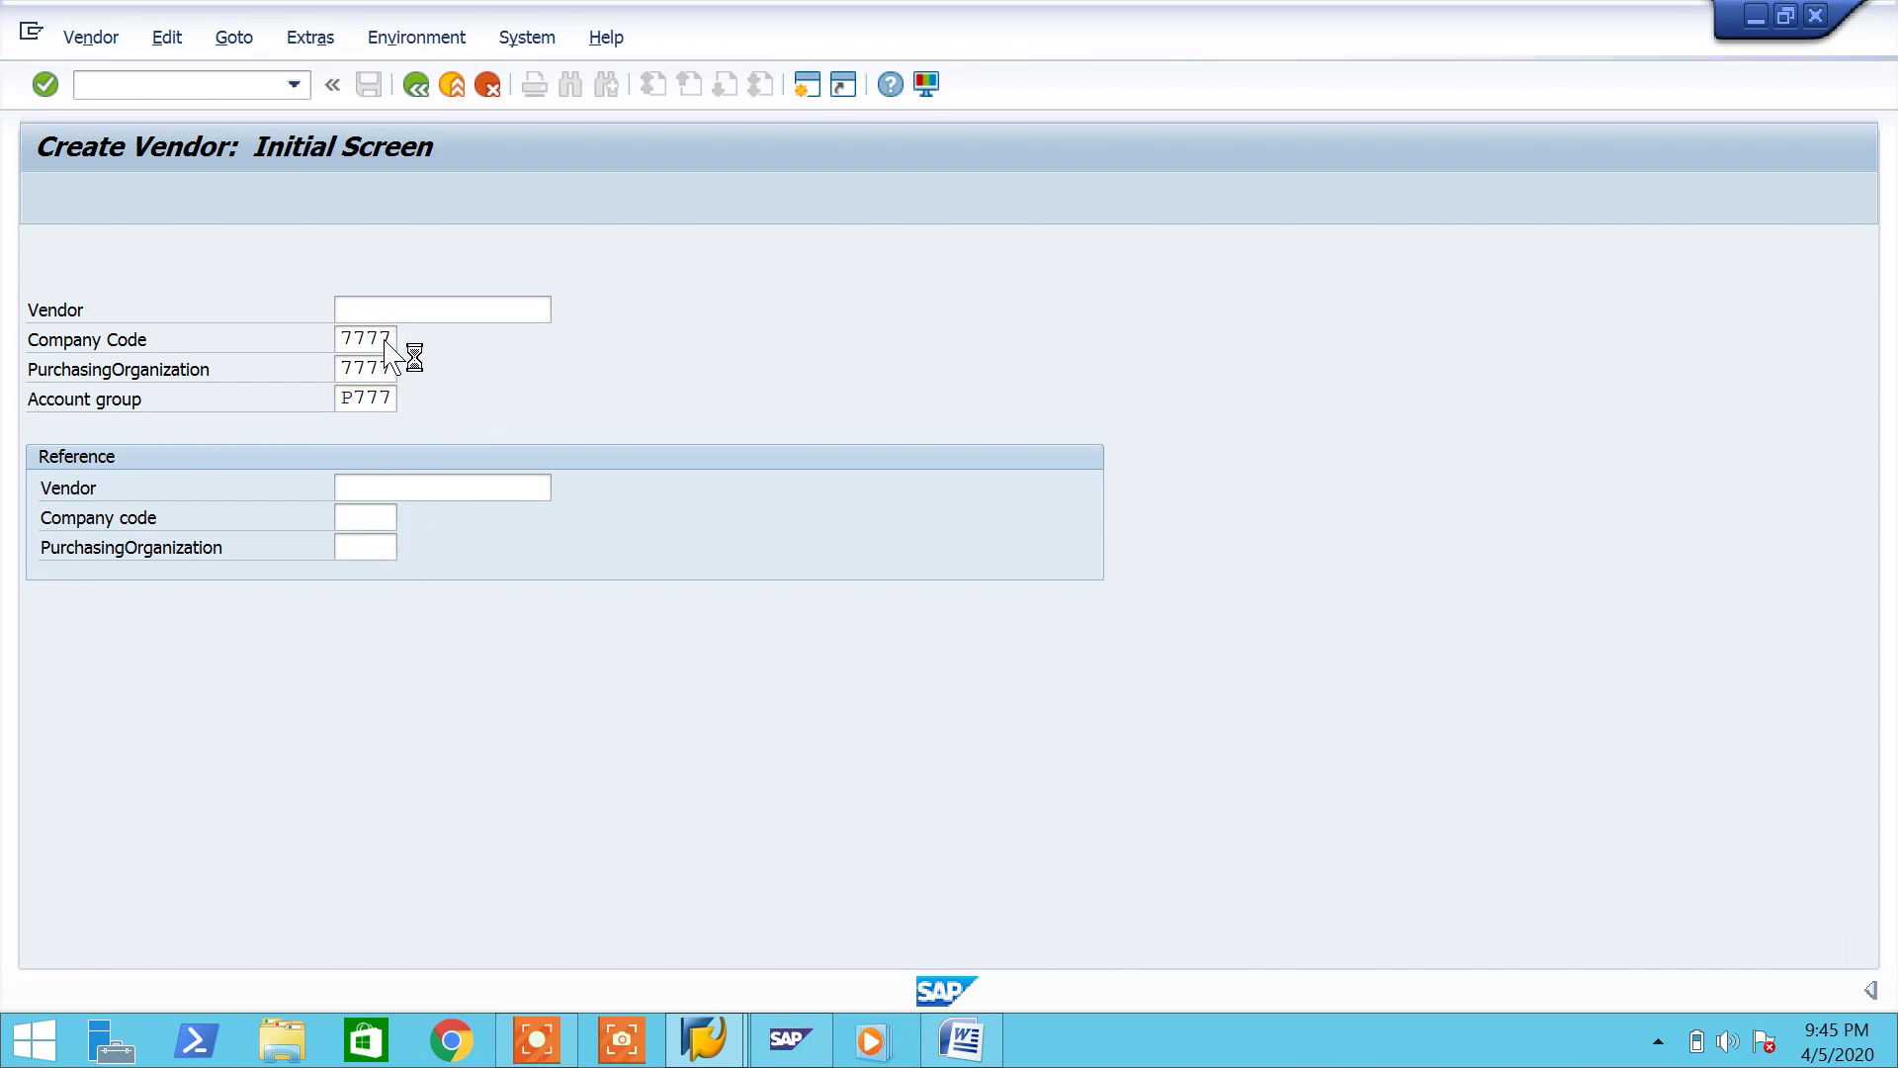
Step: Set vendor title Company and name 'Industrial Metal Corporation'
{"action": "key", "text": "Down"}
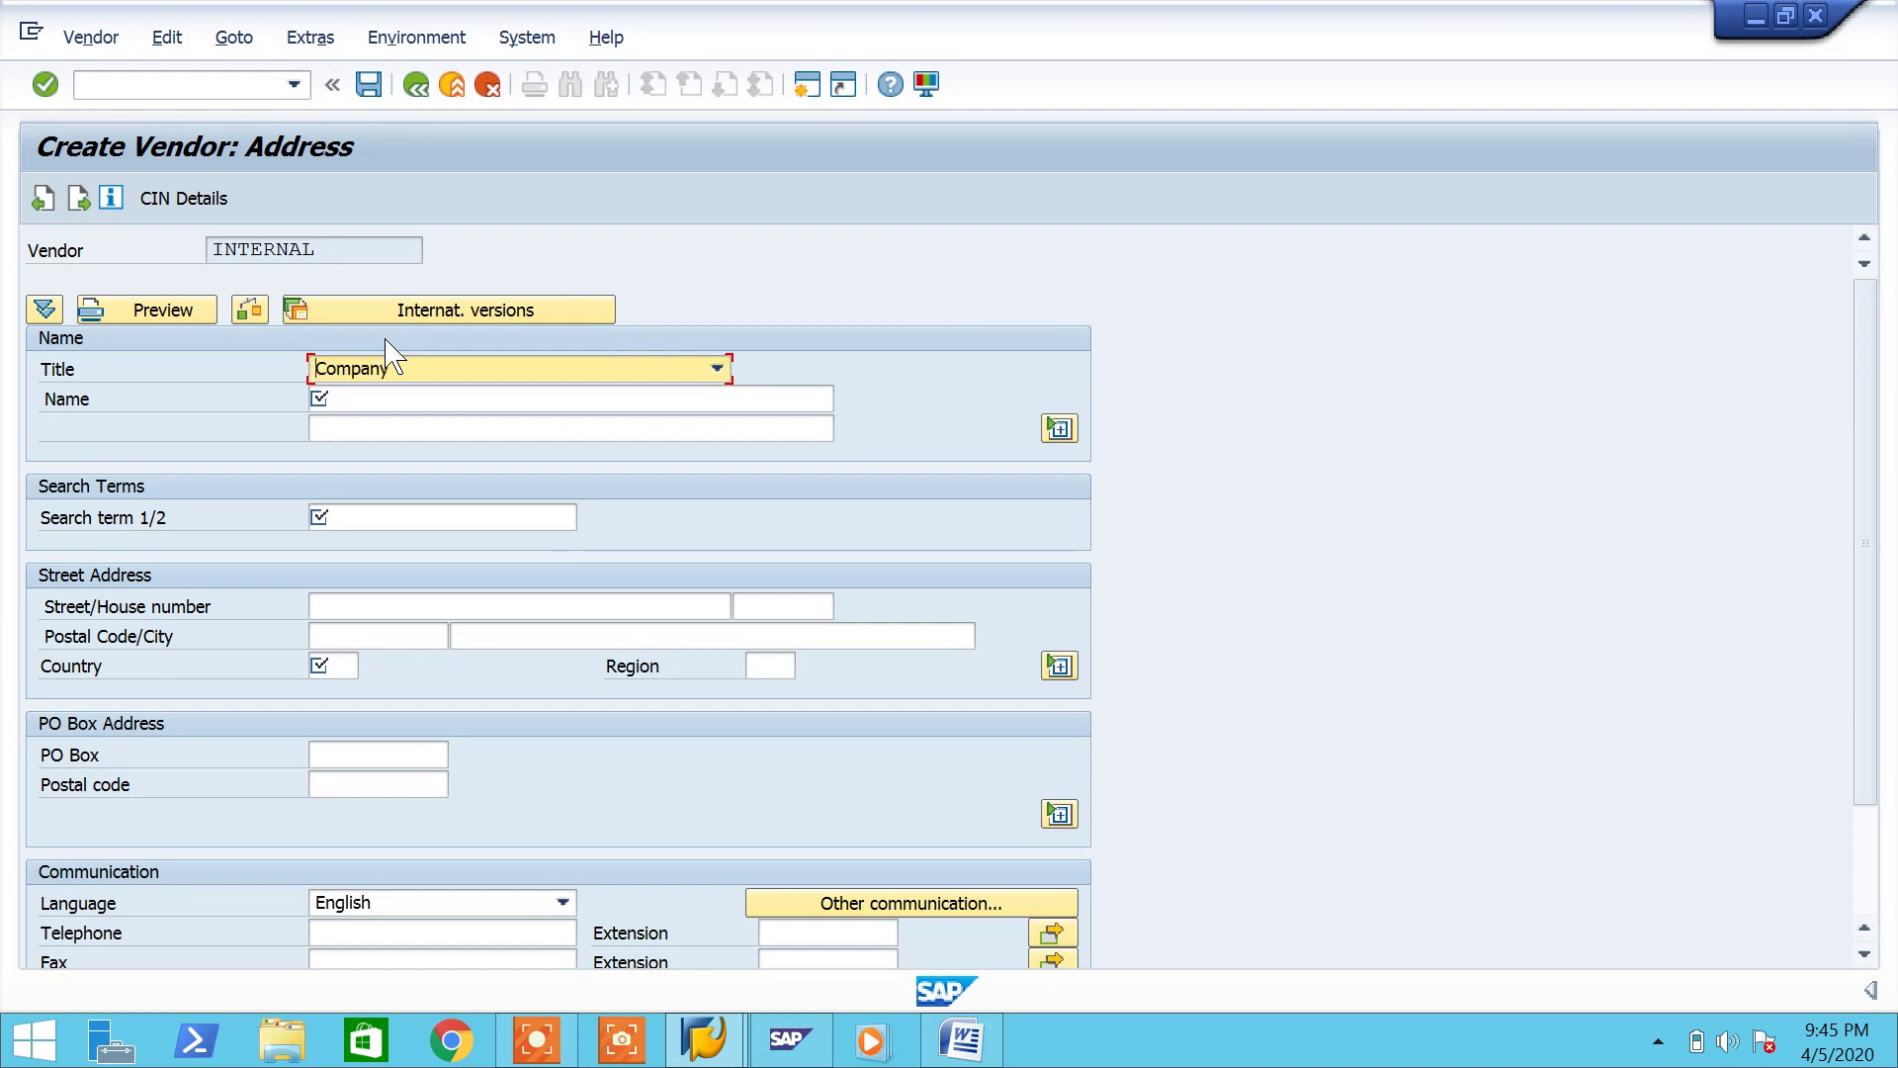
{"action": "left_click", "coordinate": [435, 403]}
{"action": "left_click", "coordinate": [434, 403]}
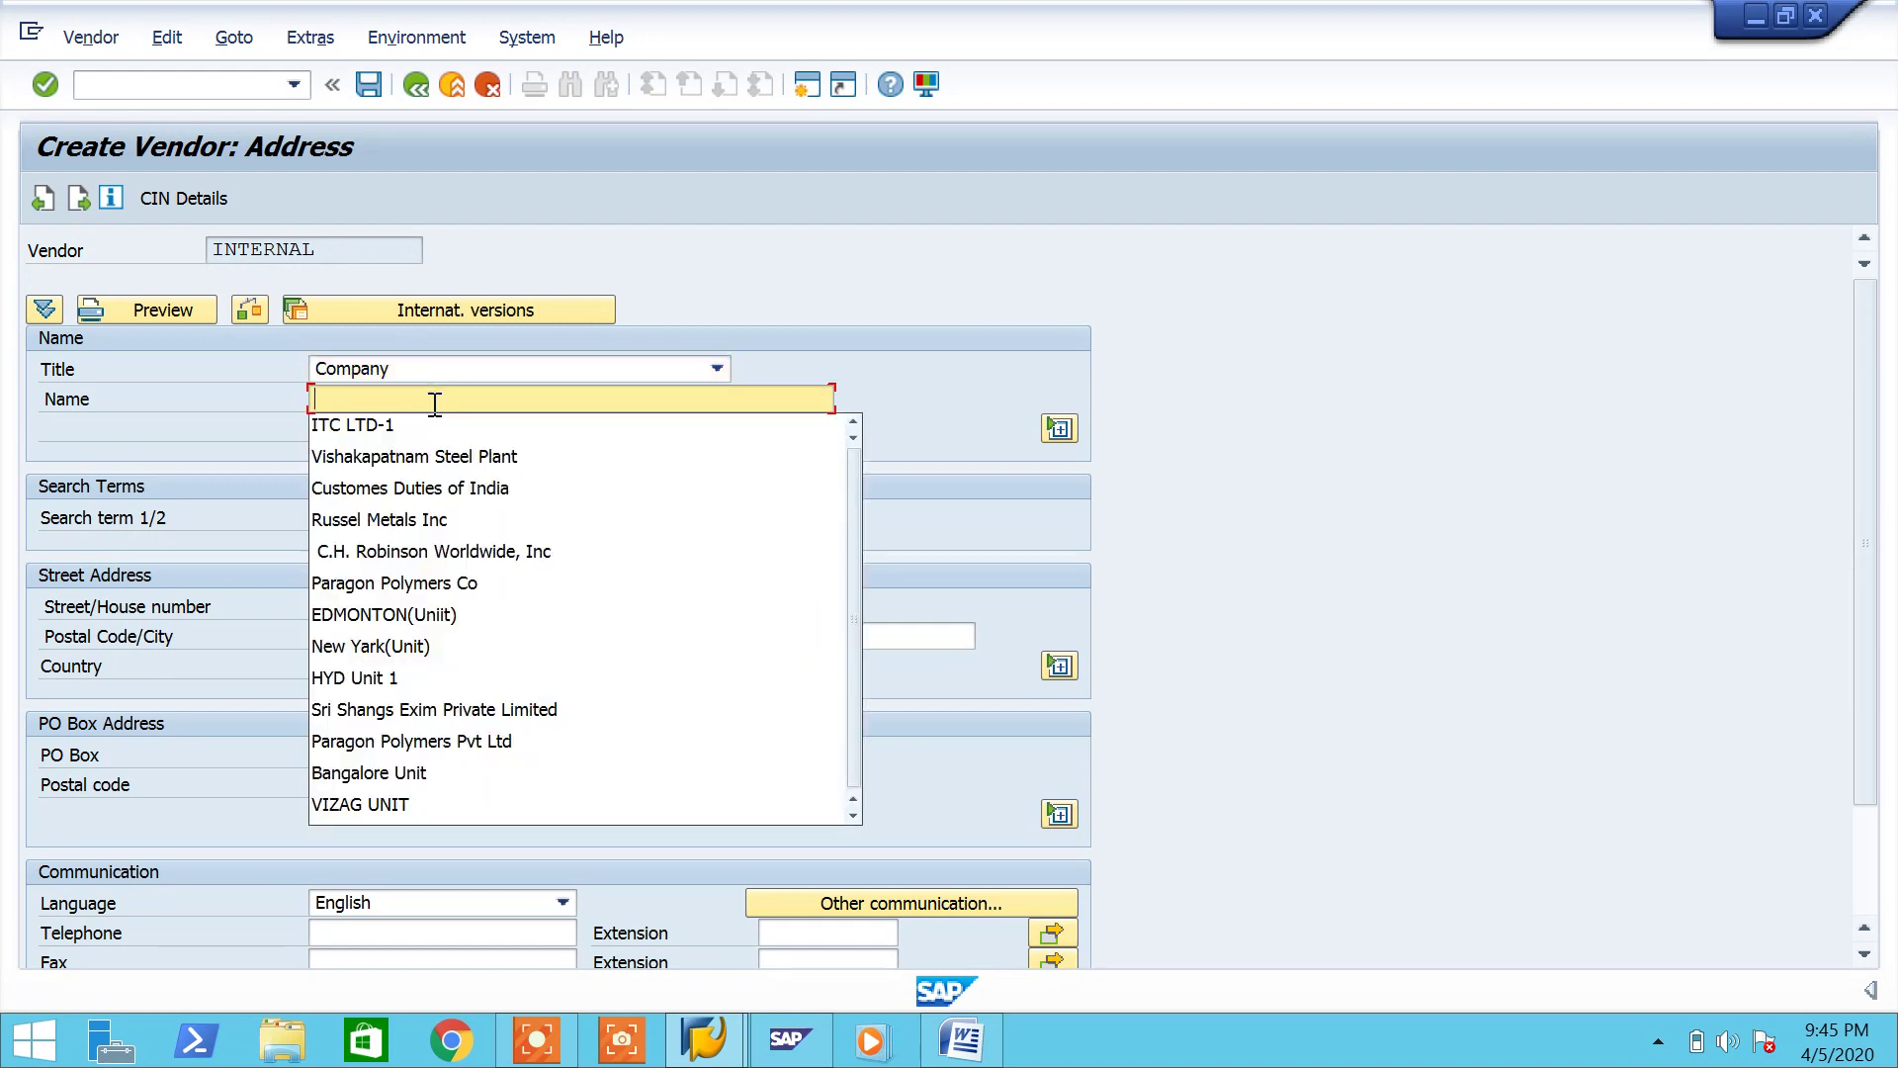
{"action": "type", "text": "Industr"}
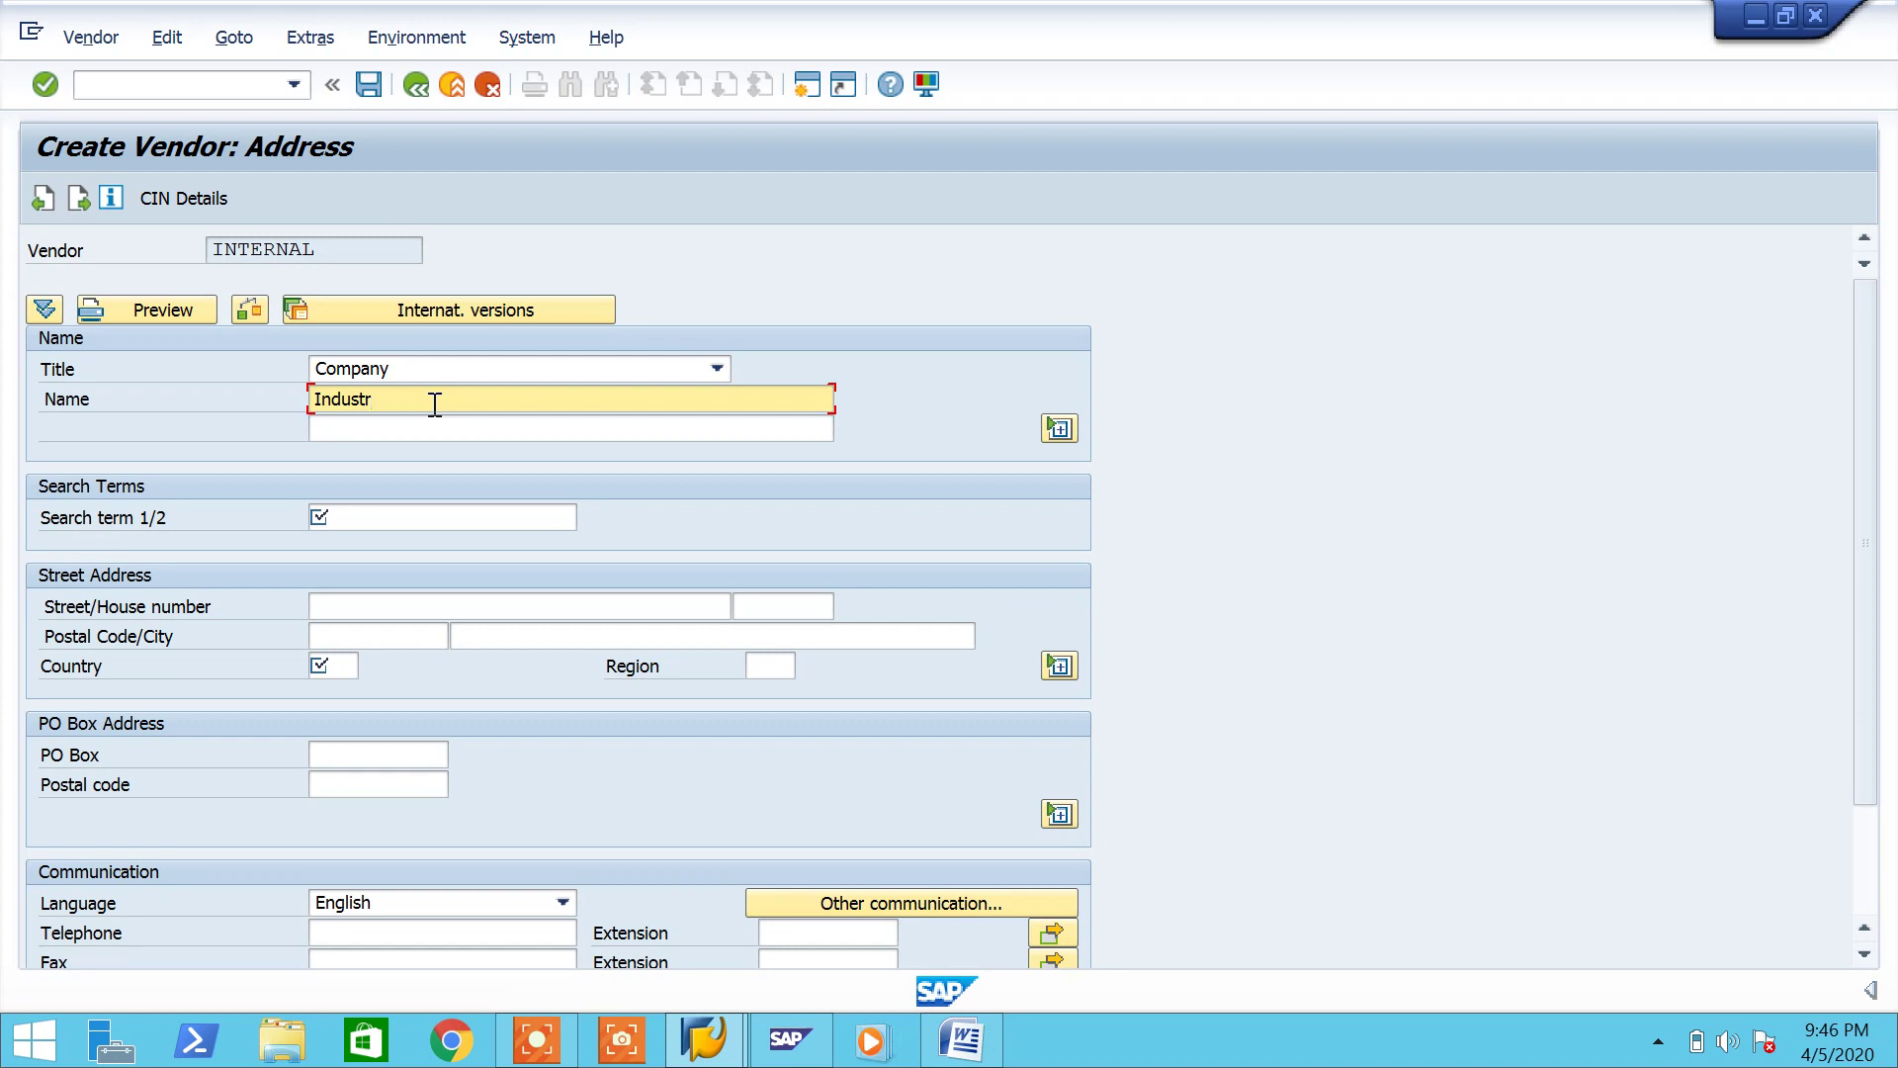
{"action": "type", "text": "ial M"}
{"action": "type", "text": "etal Corporation"}
{"action": "left_click", "coordinate": [407, 515]}
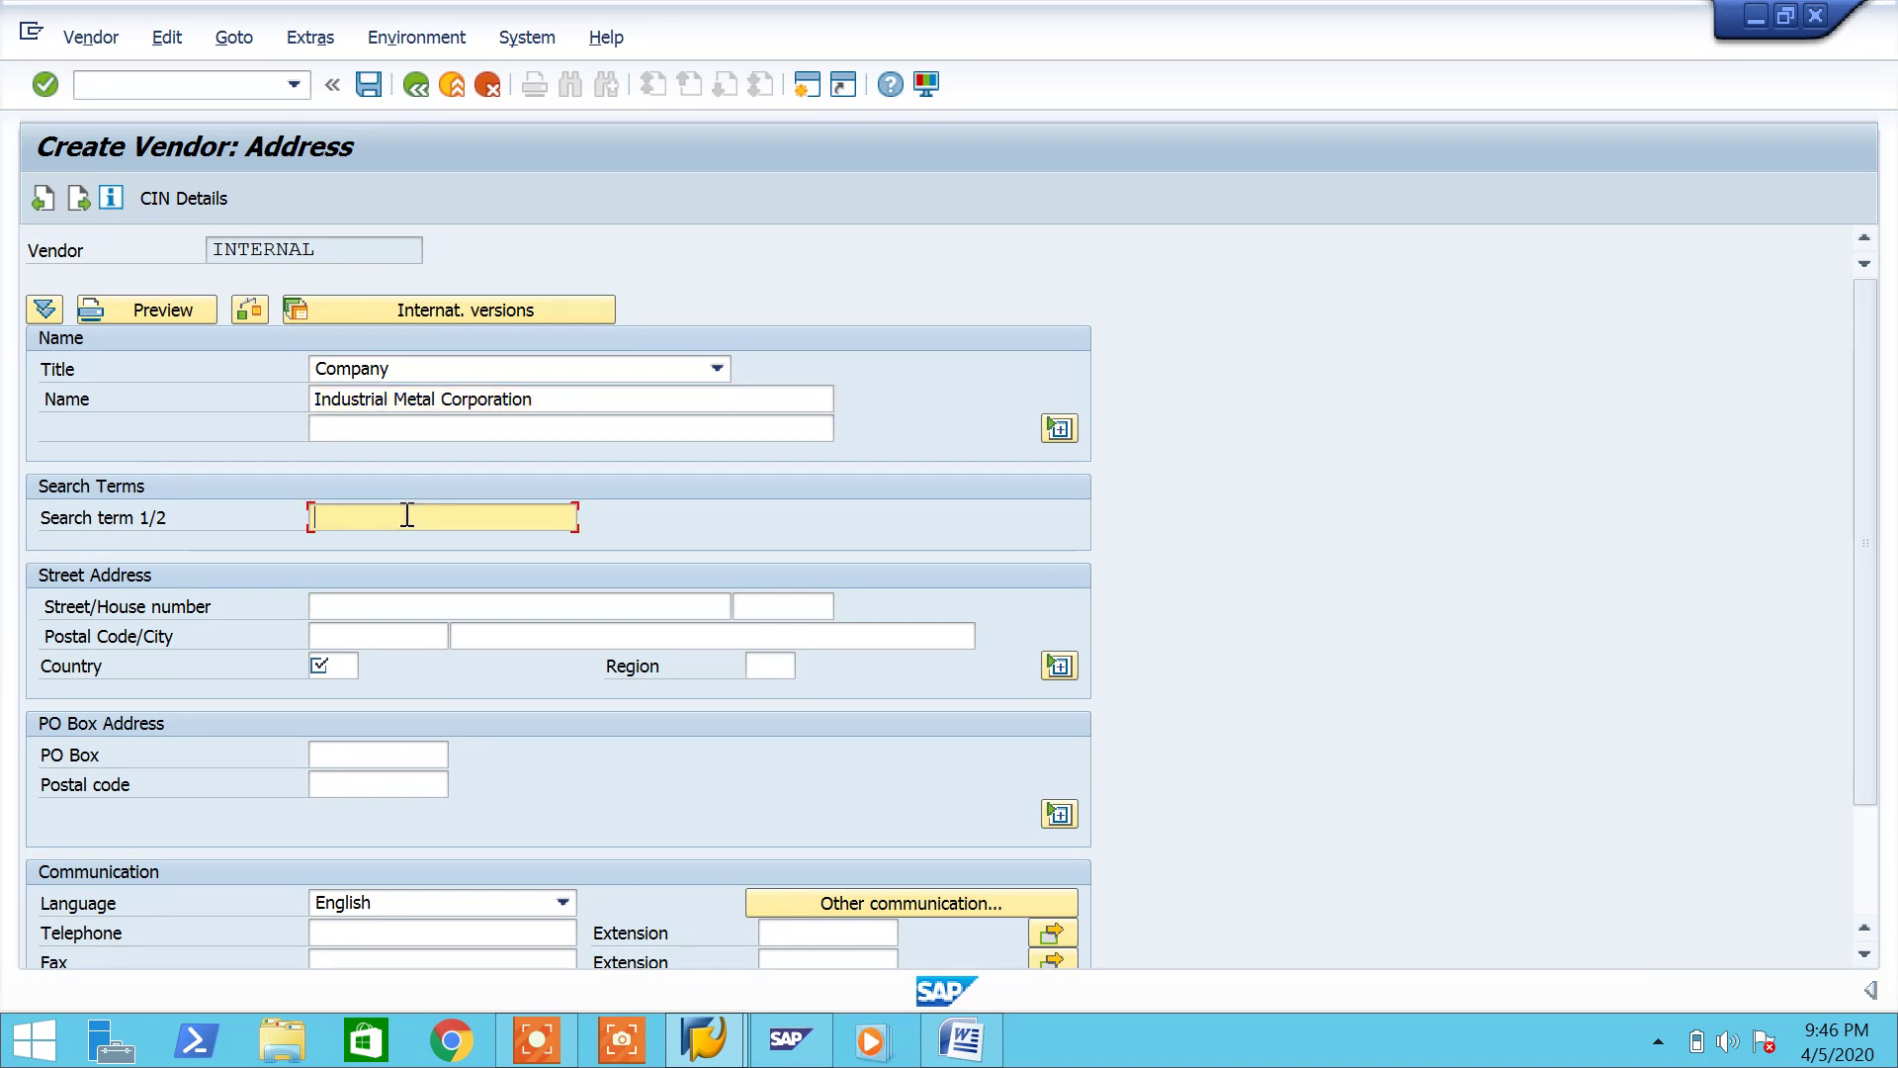
Step: Enter the vendor's street, house number and postal code
{"action": "left_click", "coordinate": [415, 612]}
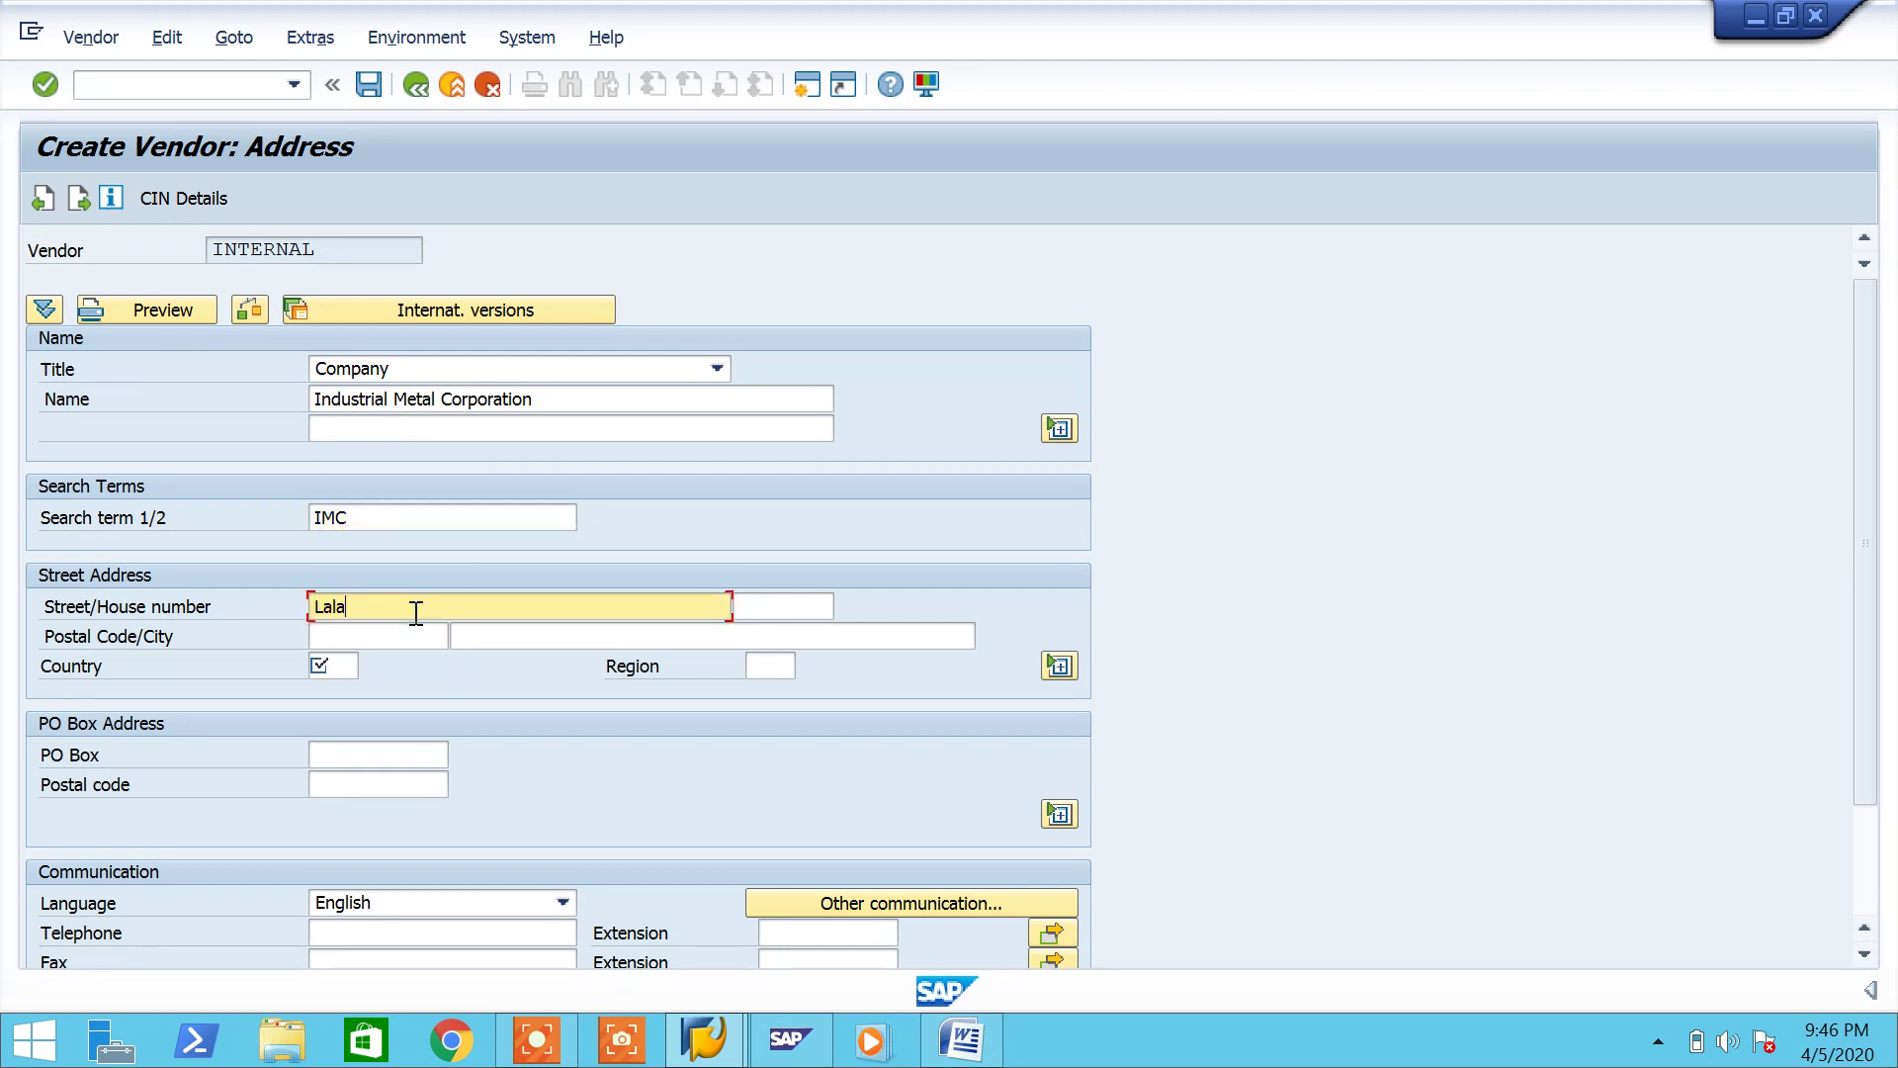
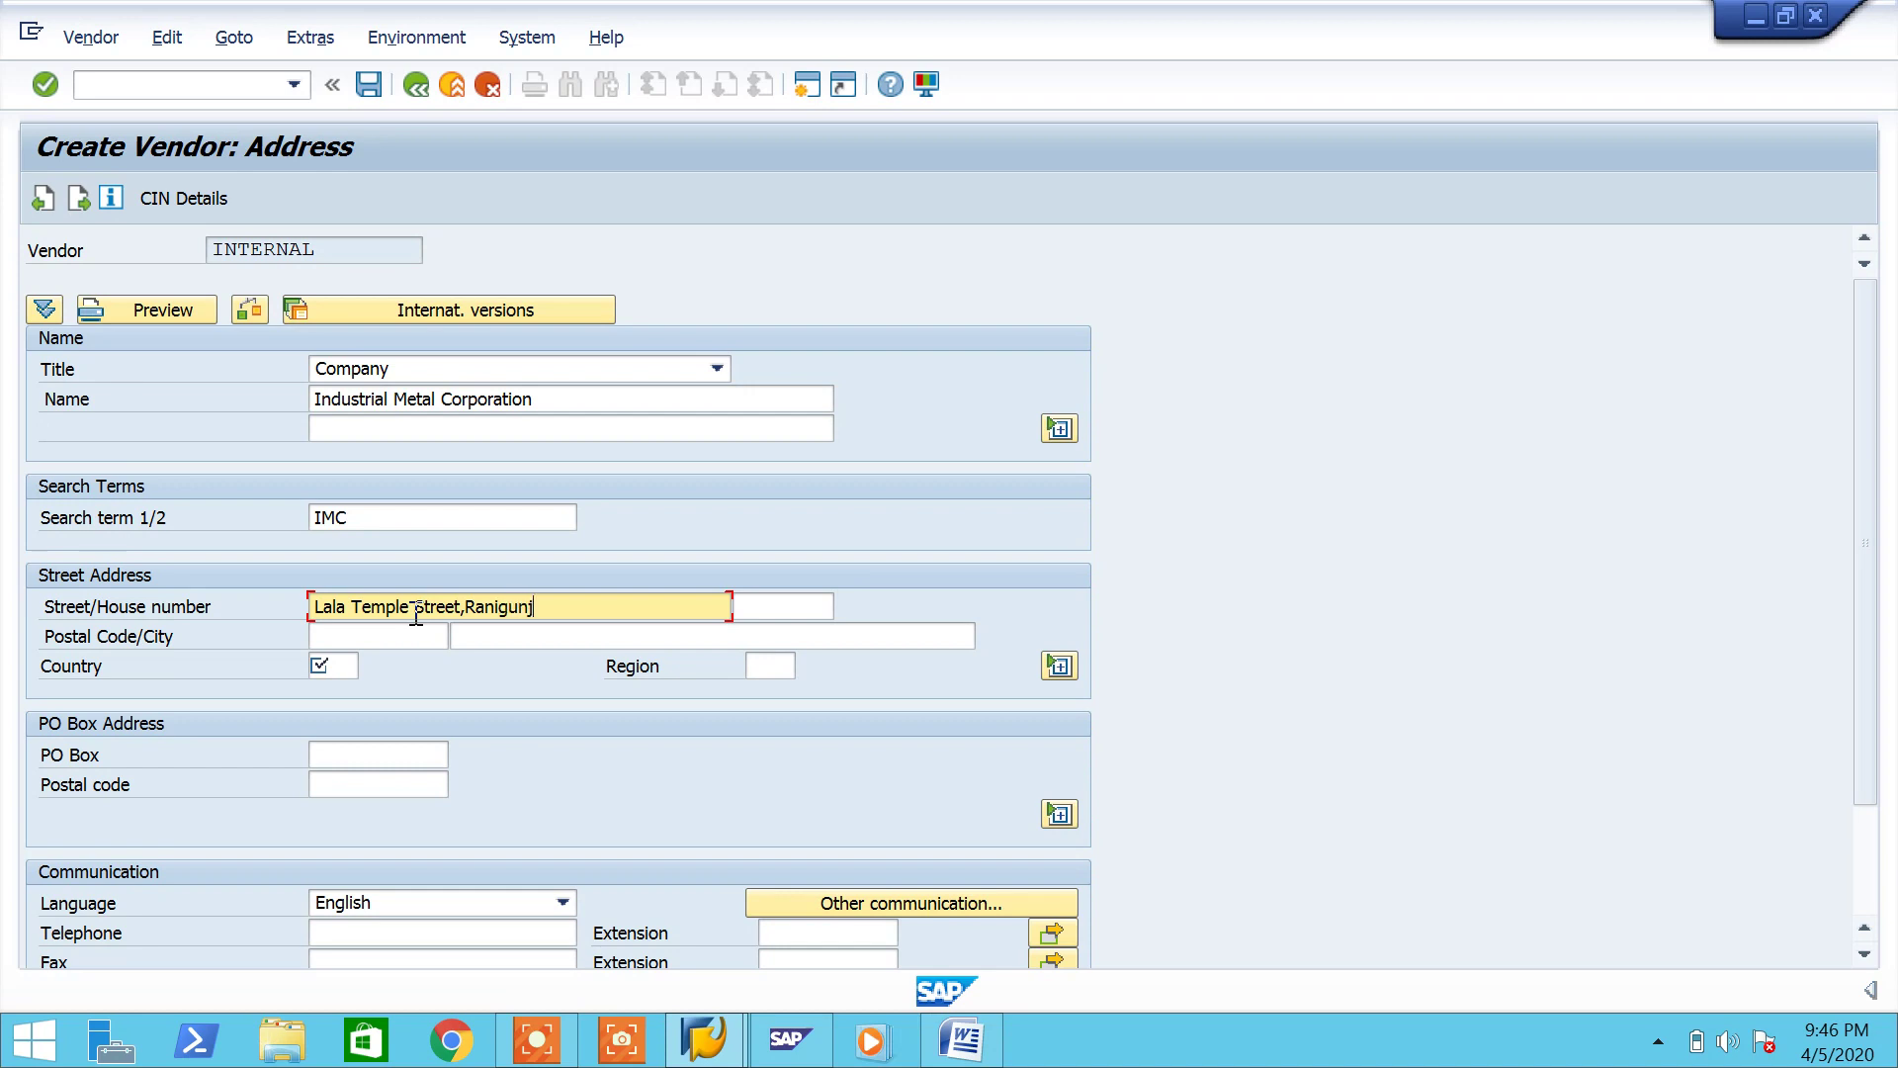
{"action": "left_click", "coordinate": [782, 610]}
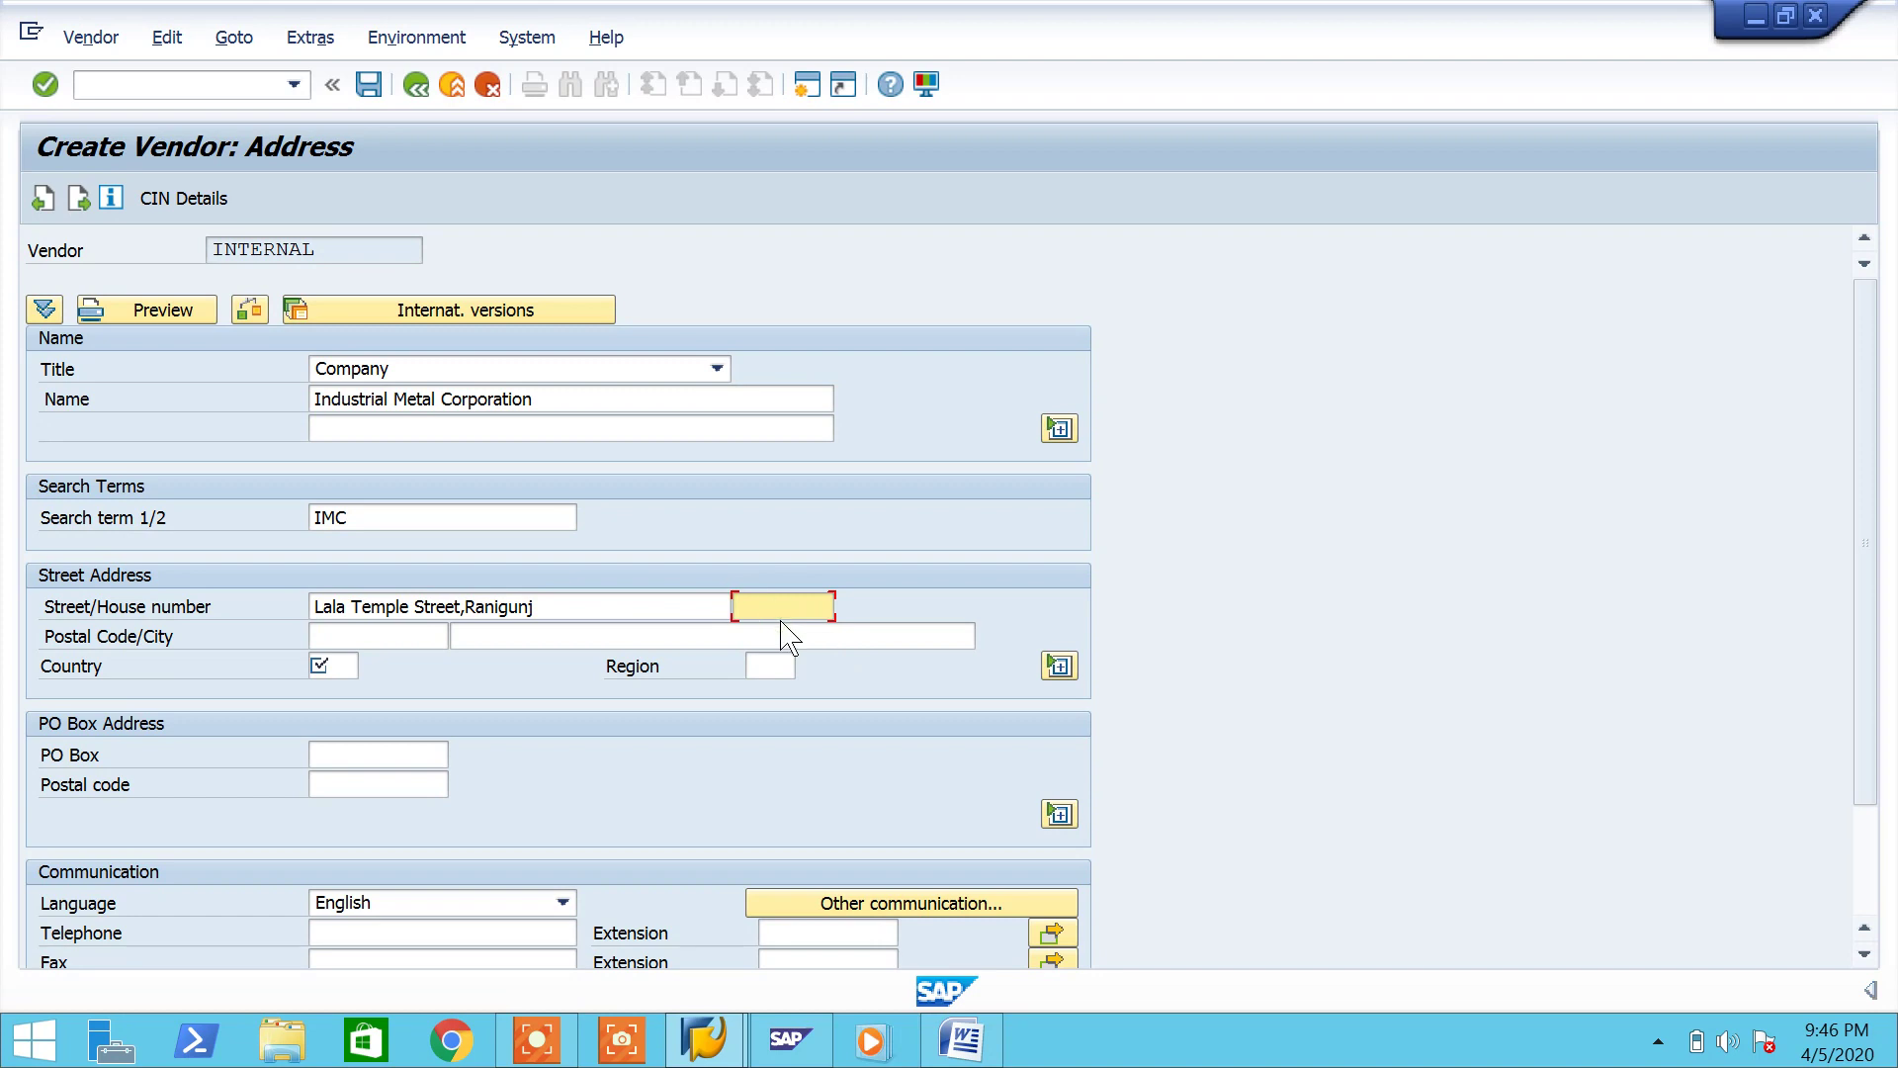
{"action": "left_click", "coordinate": [338, 636]}
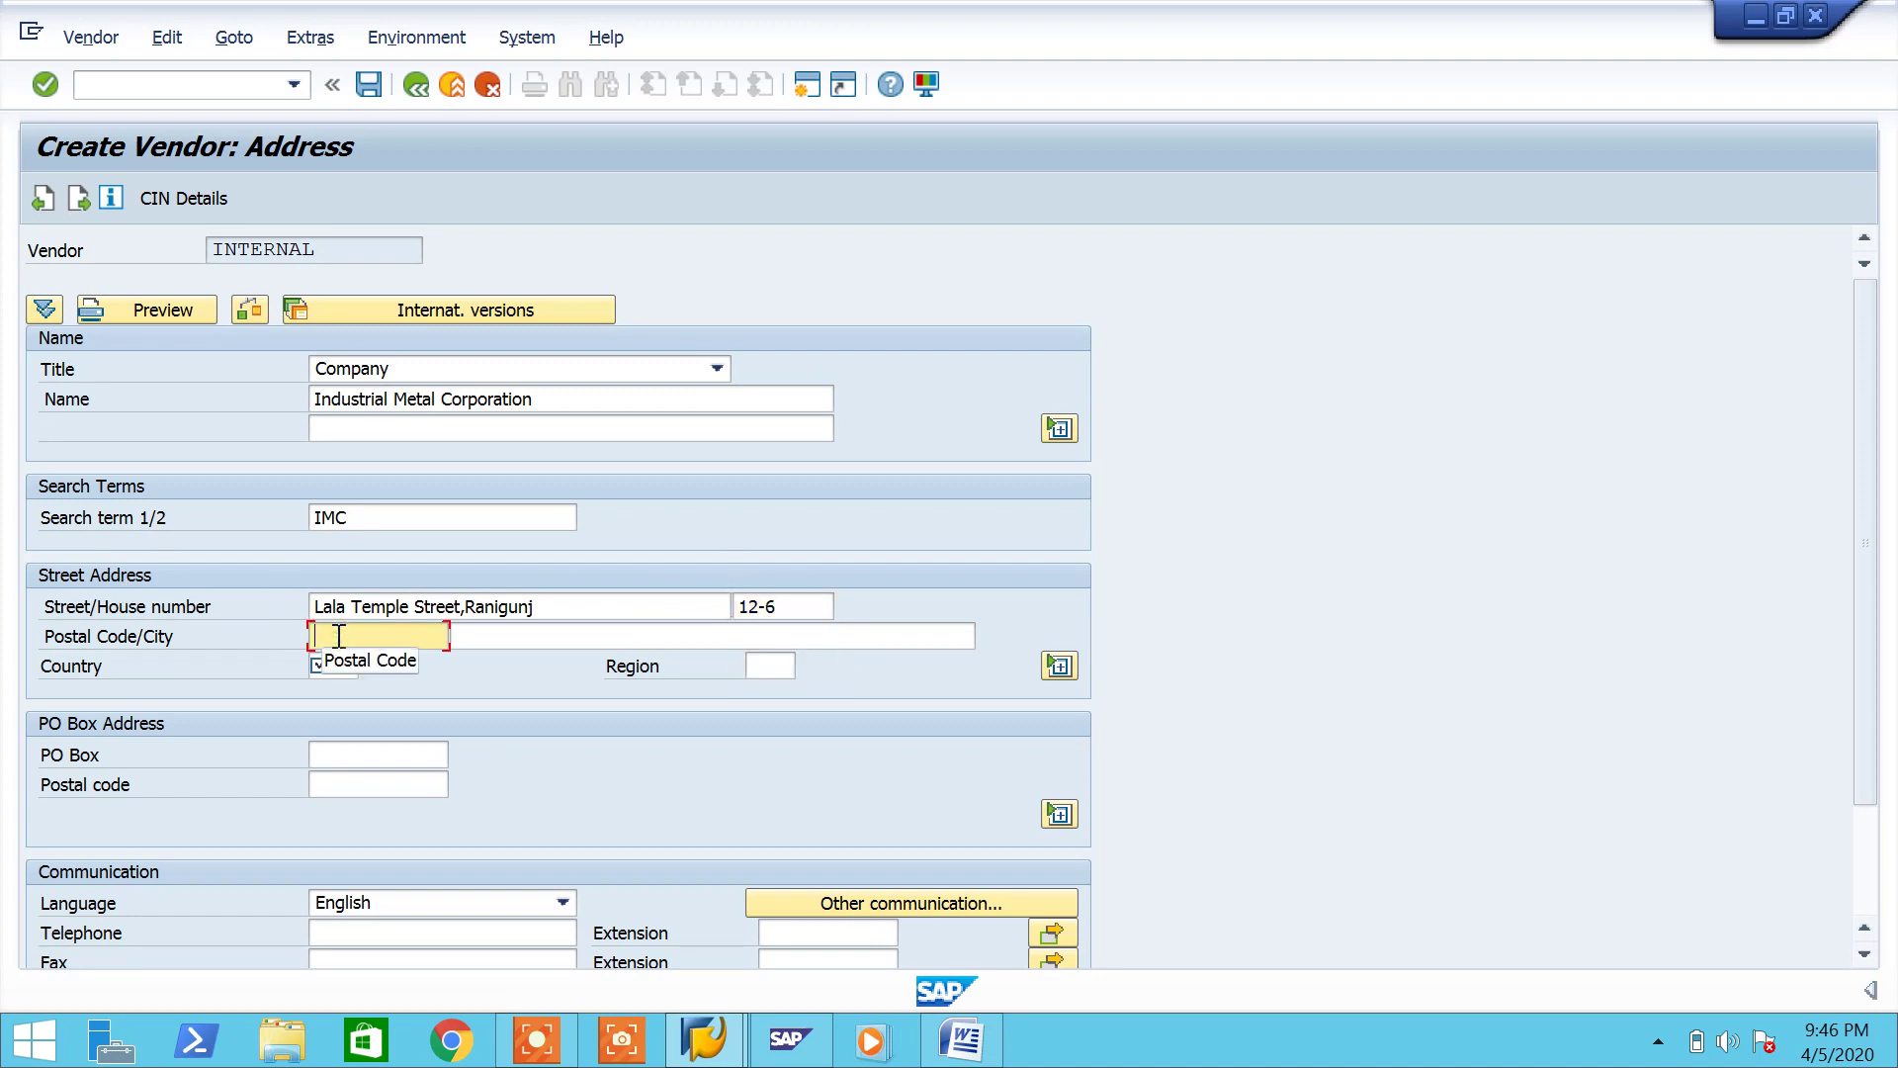
{"action": "key", "text": "Down"}
{"action": "key", "text": "Down"}
{"action": "key", "text": "Down"}
{"action": "key", "text": "Down"}
{"action": "key", "text": "Down"}
{"action": "key", "text": "Down"}
{"action": "key", "text": "Down"}
{"action": "key", "text": "Down"}
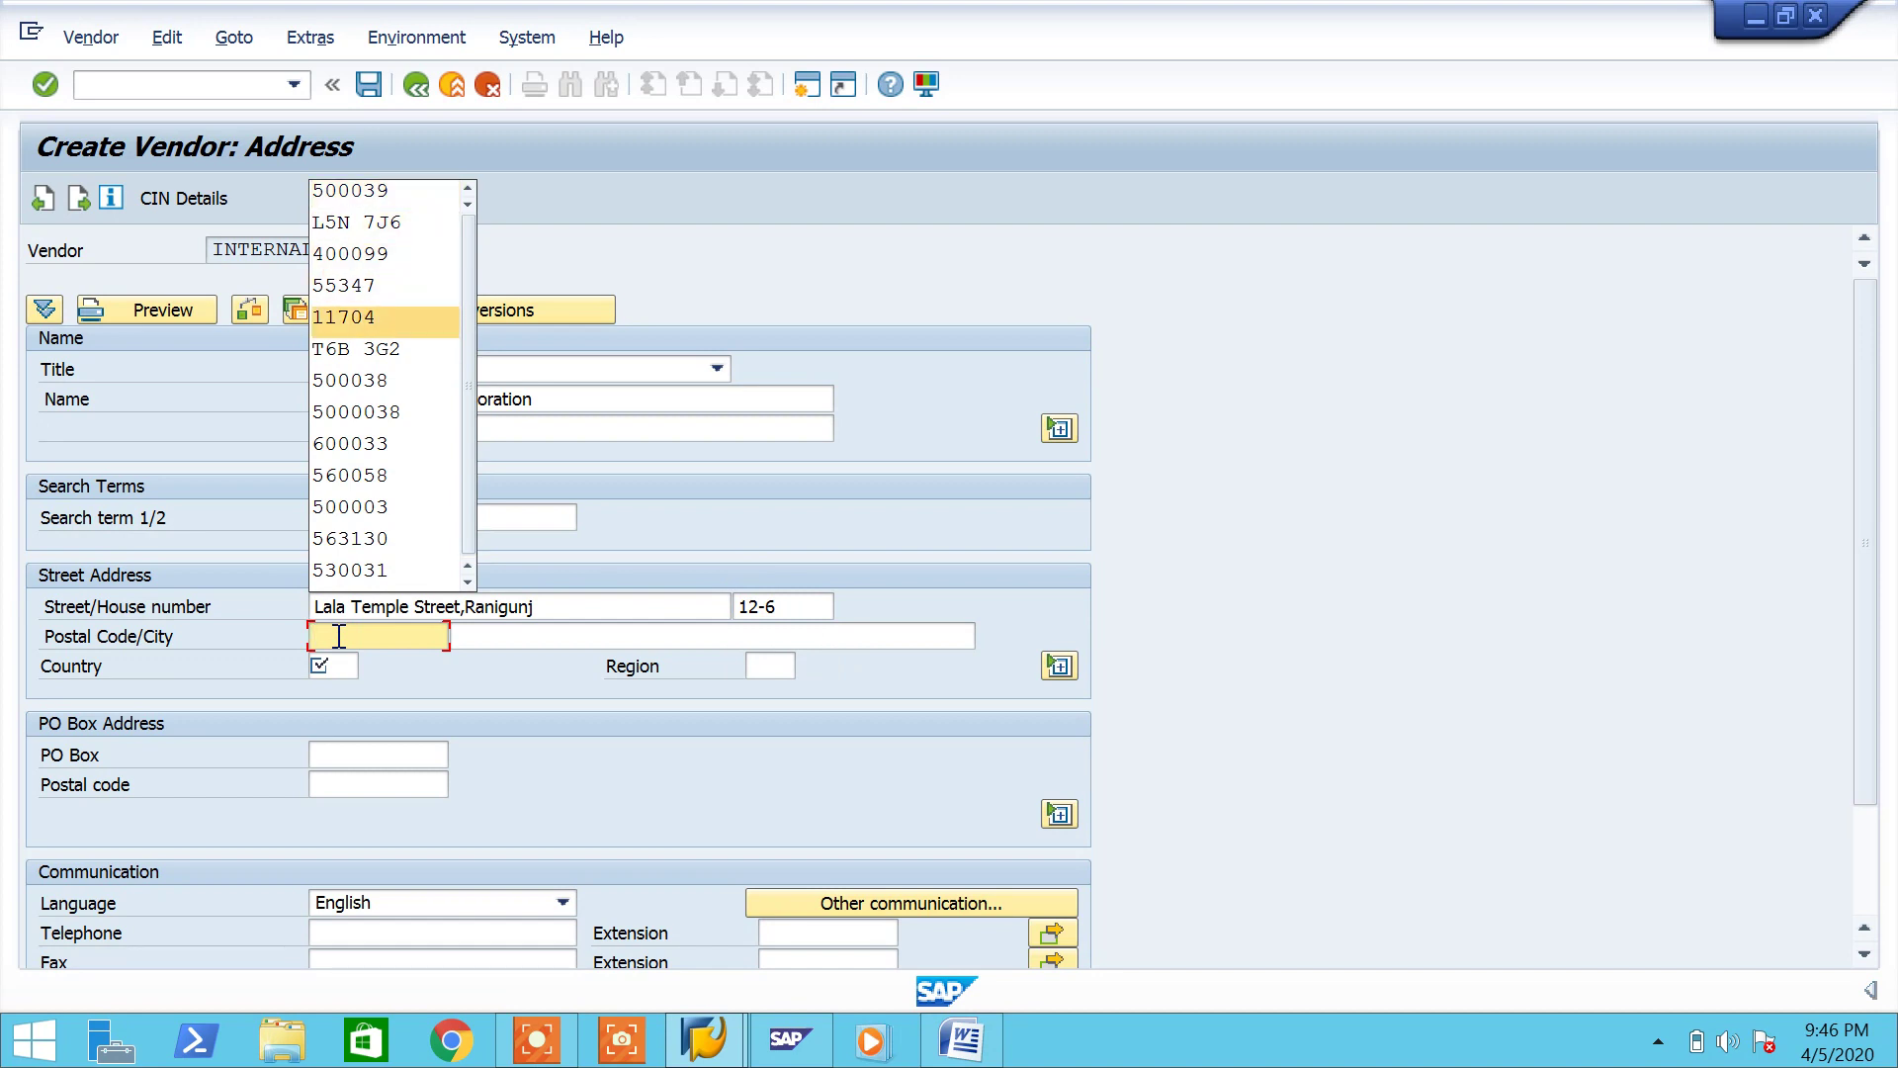
{"action": "key", "text": "Down"}
{"action": "key", "text": "Down"}
{"action": "key", "text": "Return"}
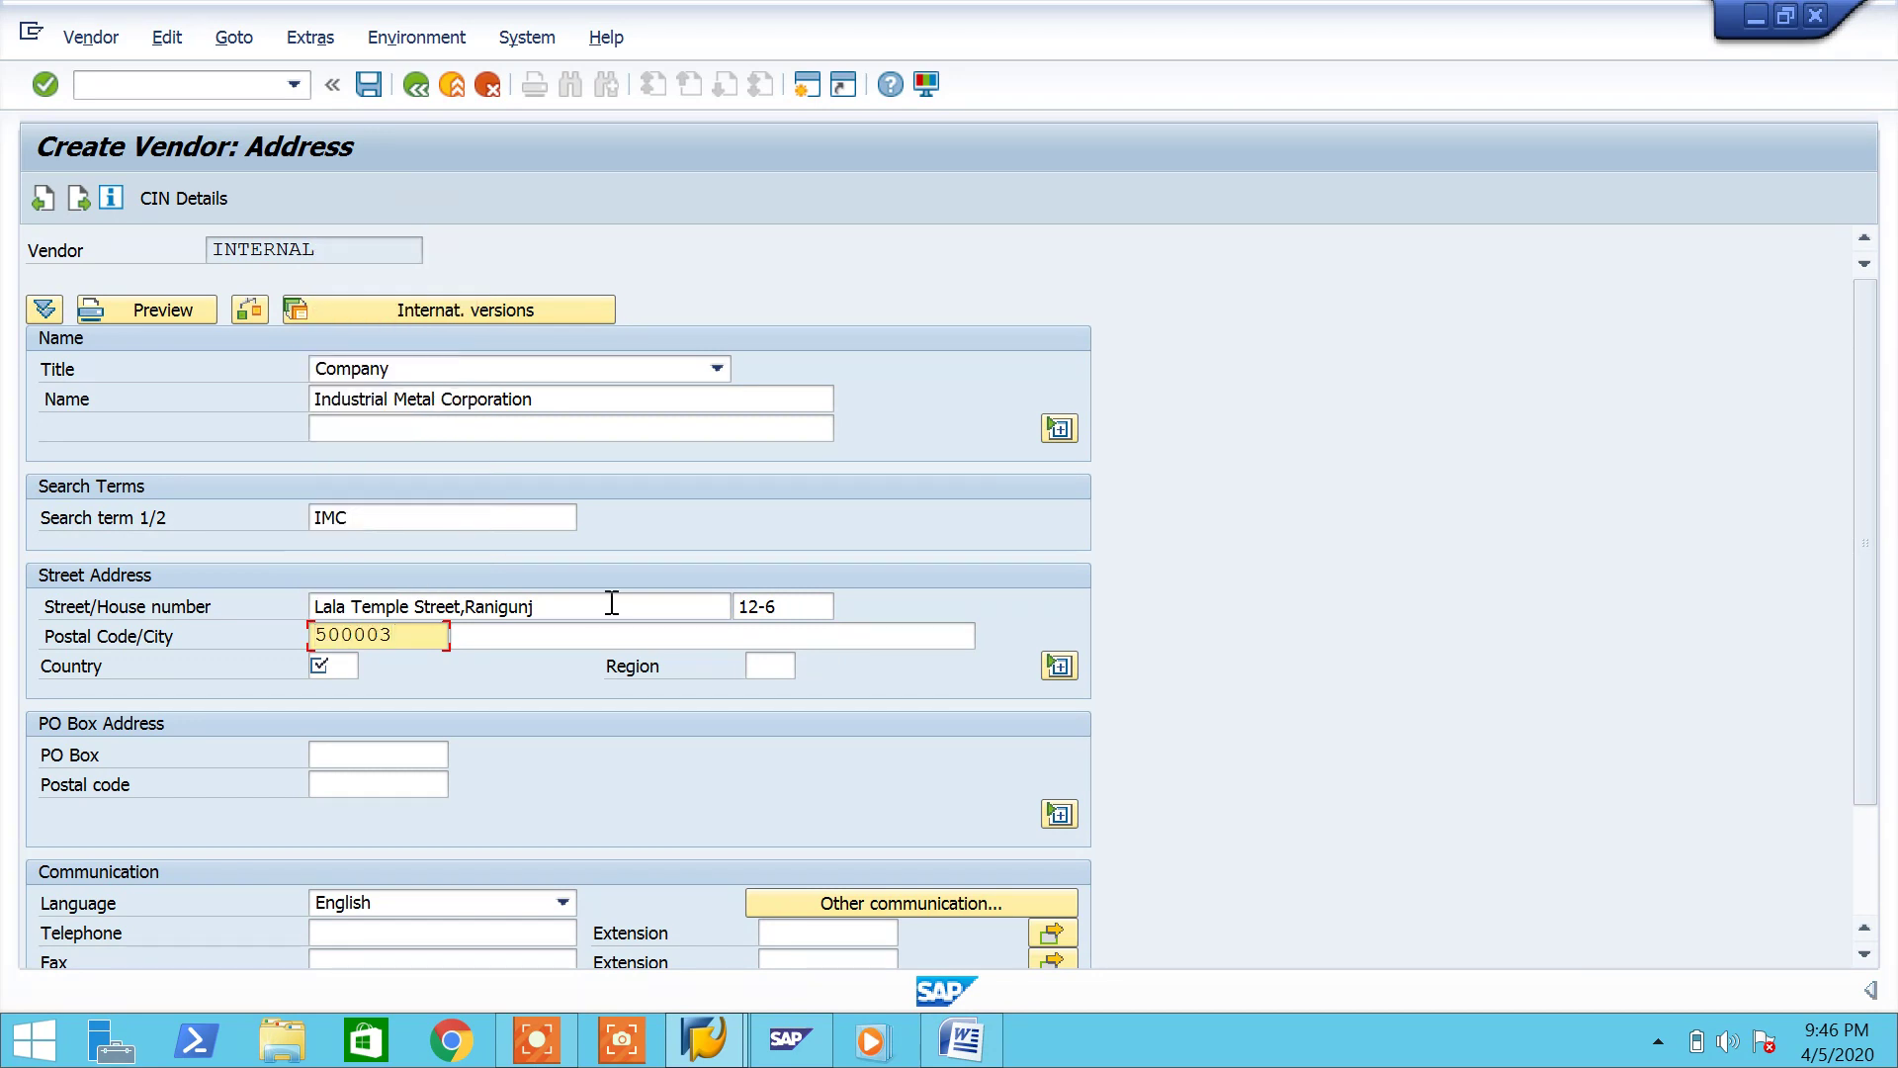
Step: Set the vendor's city, country IN and region TS, then submit the address
{"action": "left_click", "coordinate": [579, 636]}
{"action": "type", "text": "S"}
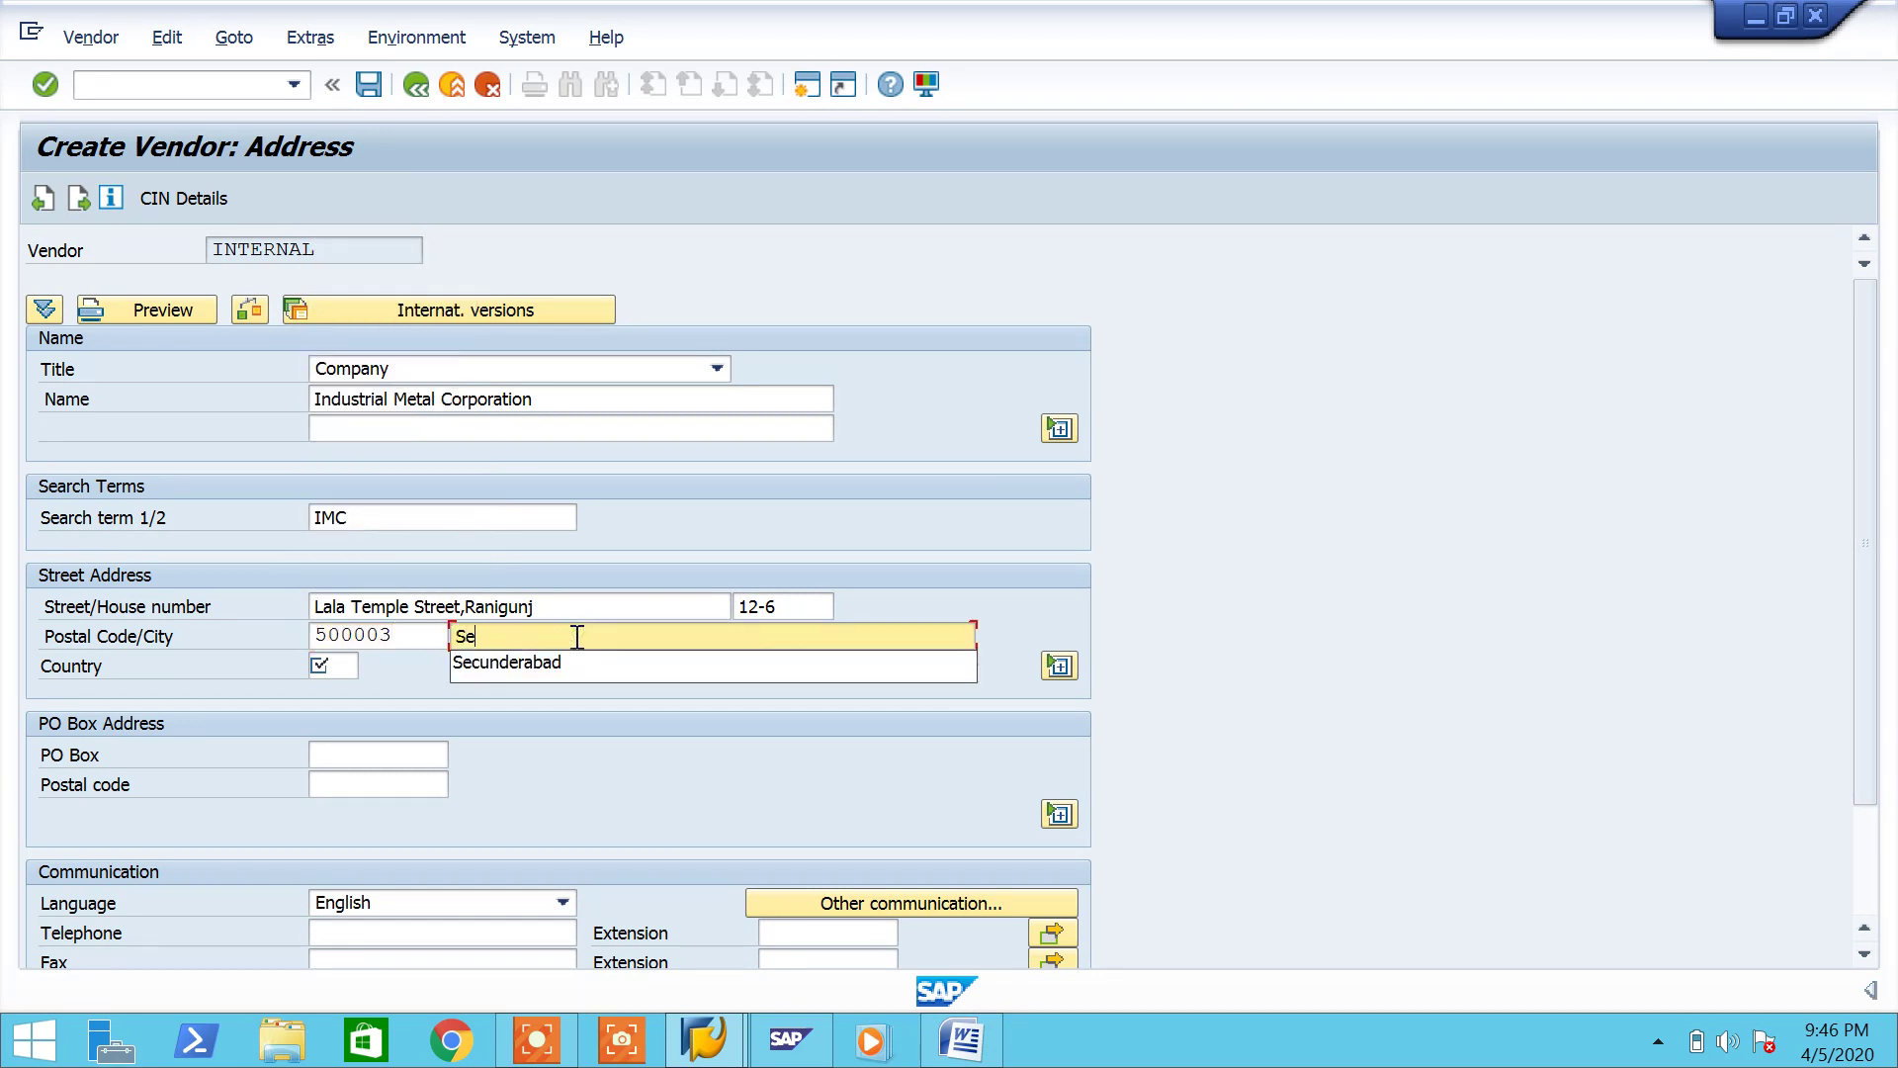
{"action": "type", "text": "e"}
{"action": "key", "text": "Down"}
{"action": "key", "text": "Return"}
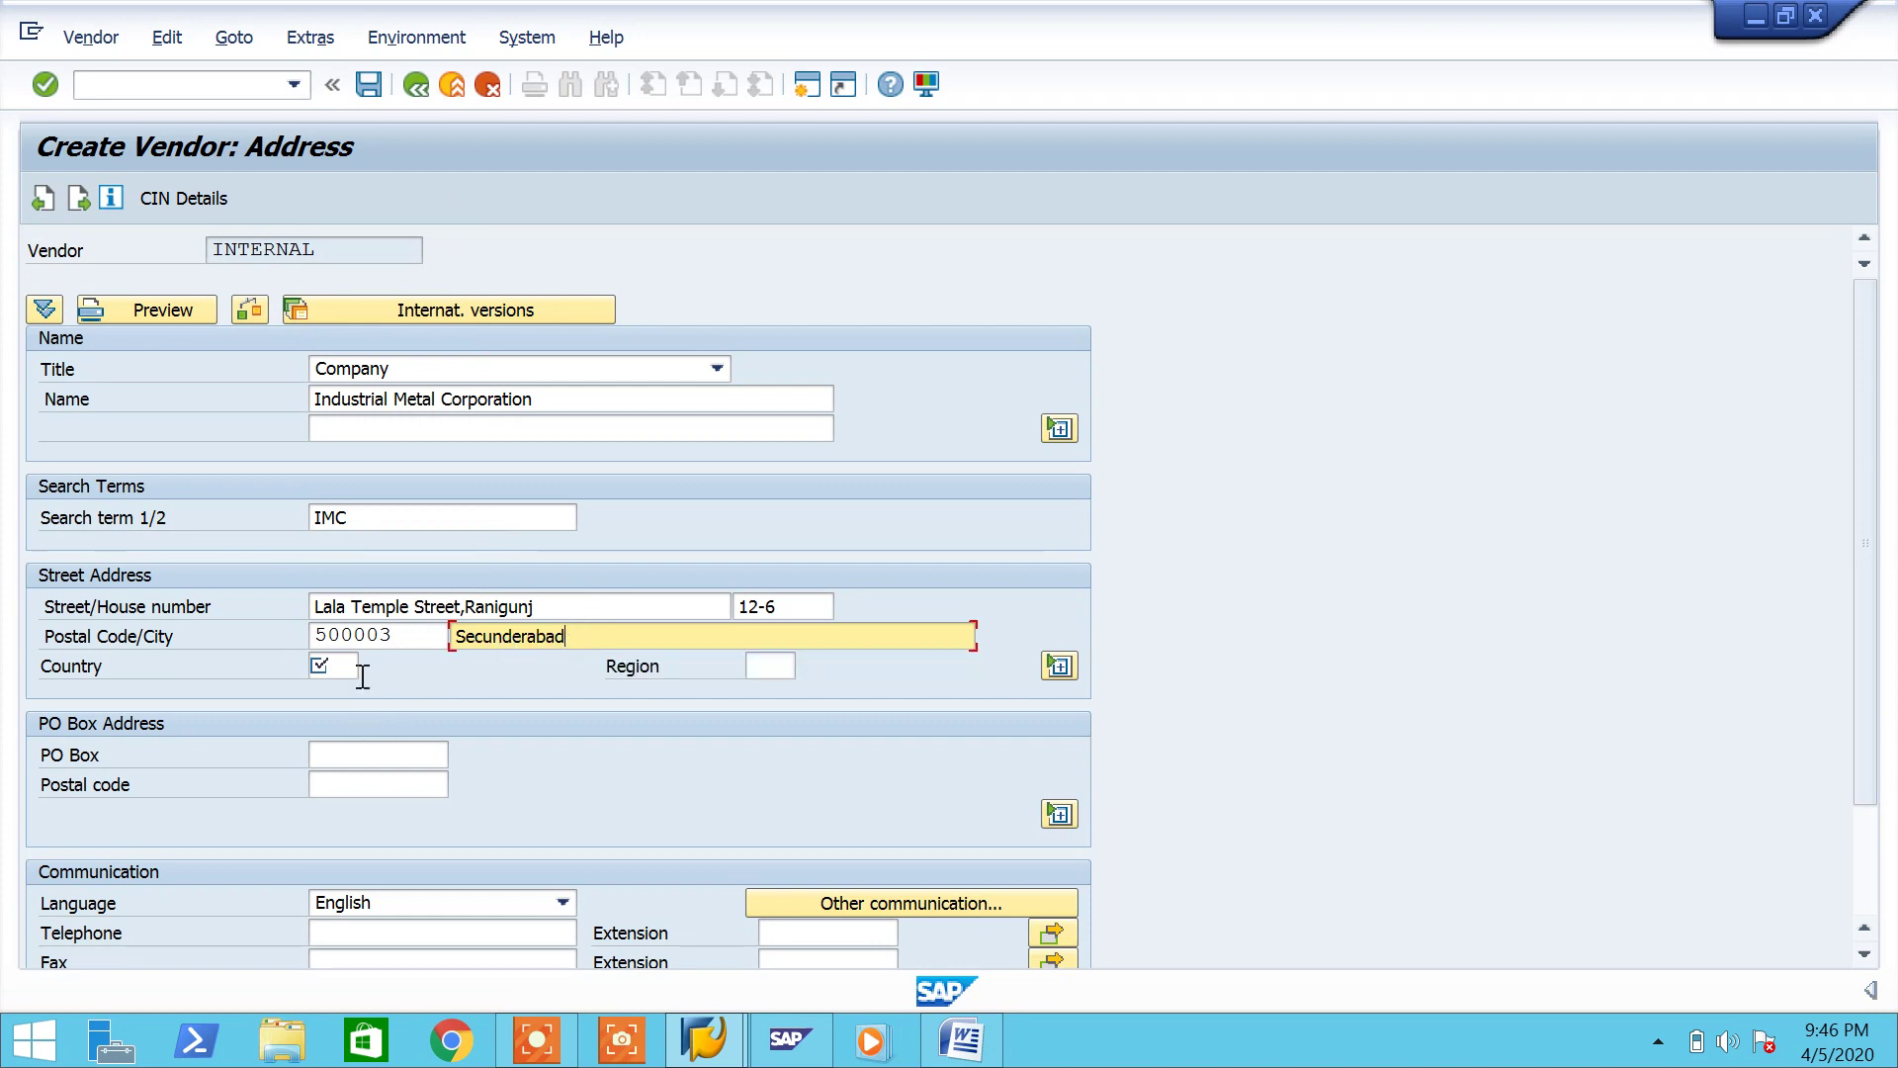
{"action": "left_click", "coordinate": [336, 668]}
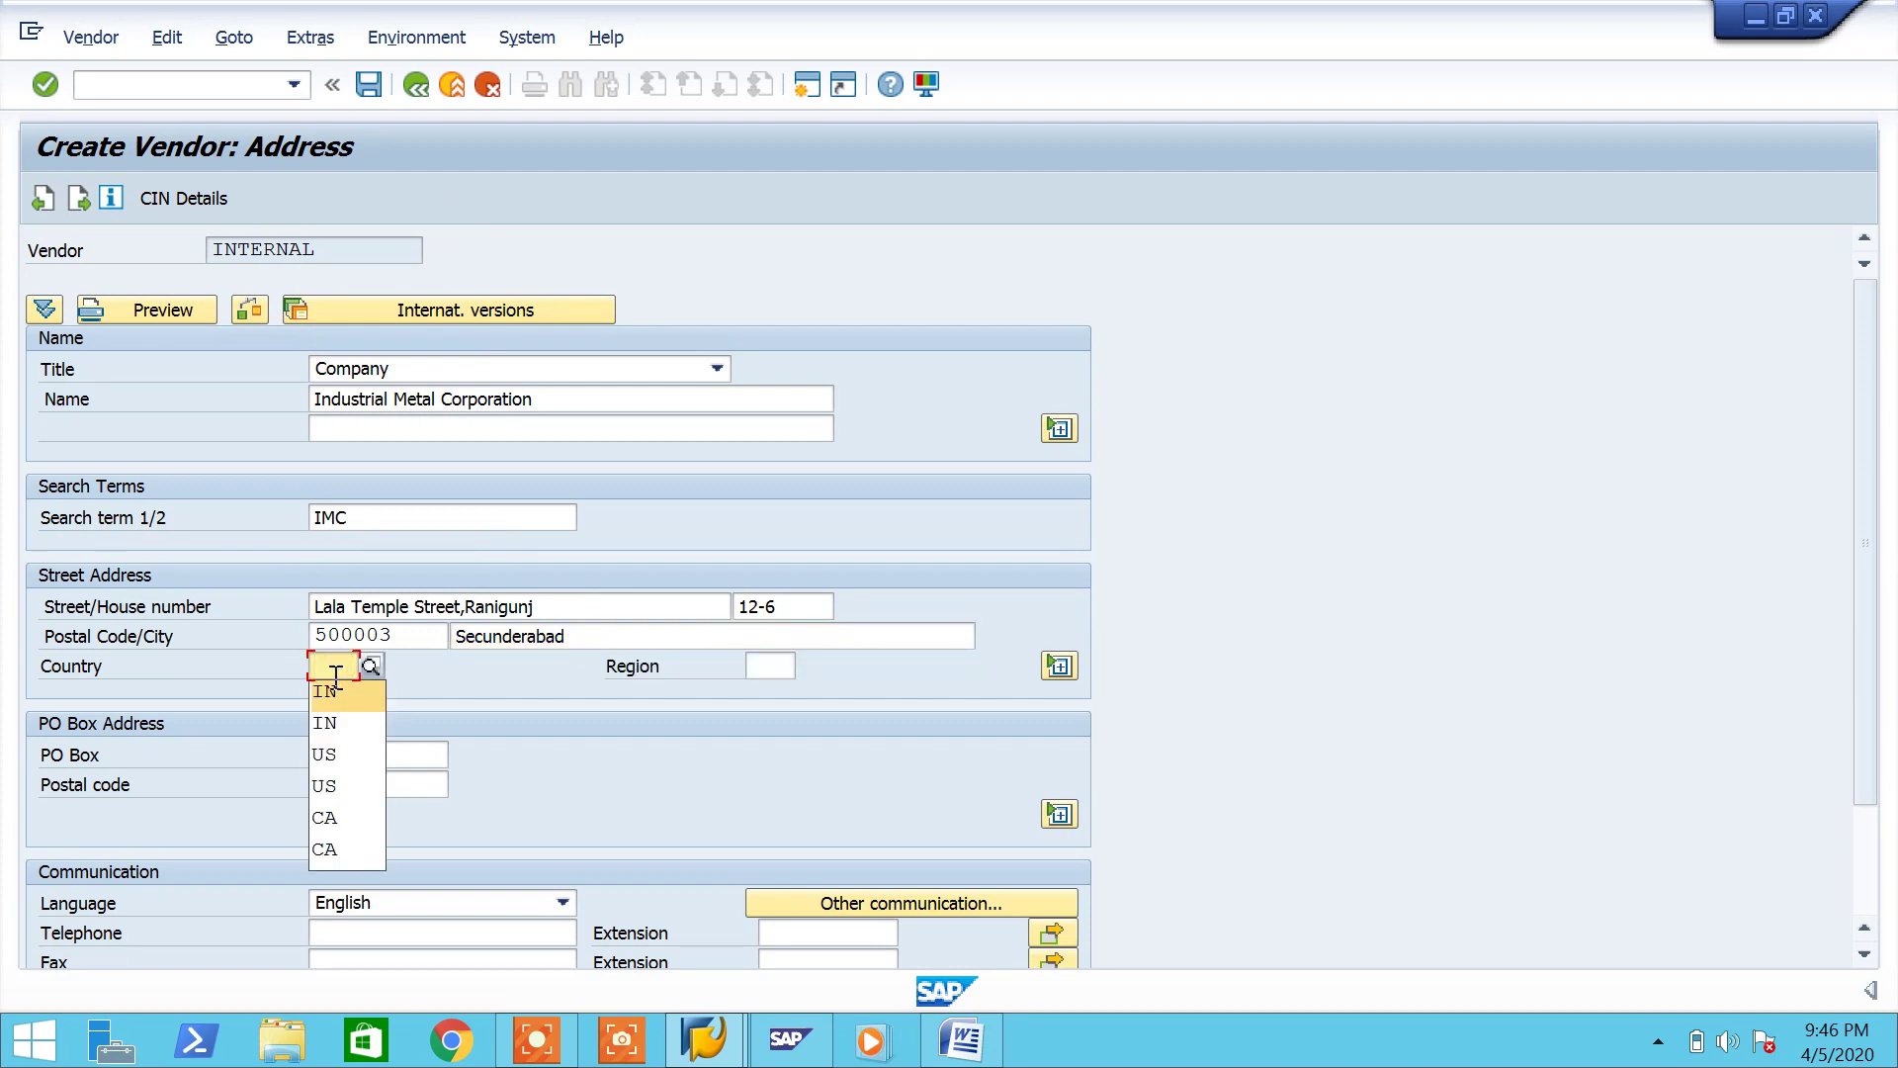
{"action": "left_click", "coordinate": [336, 688]}
{"action": "left_click", "coordinate": [780, 666]}
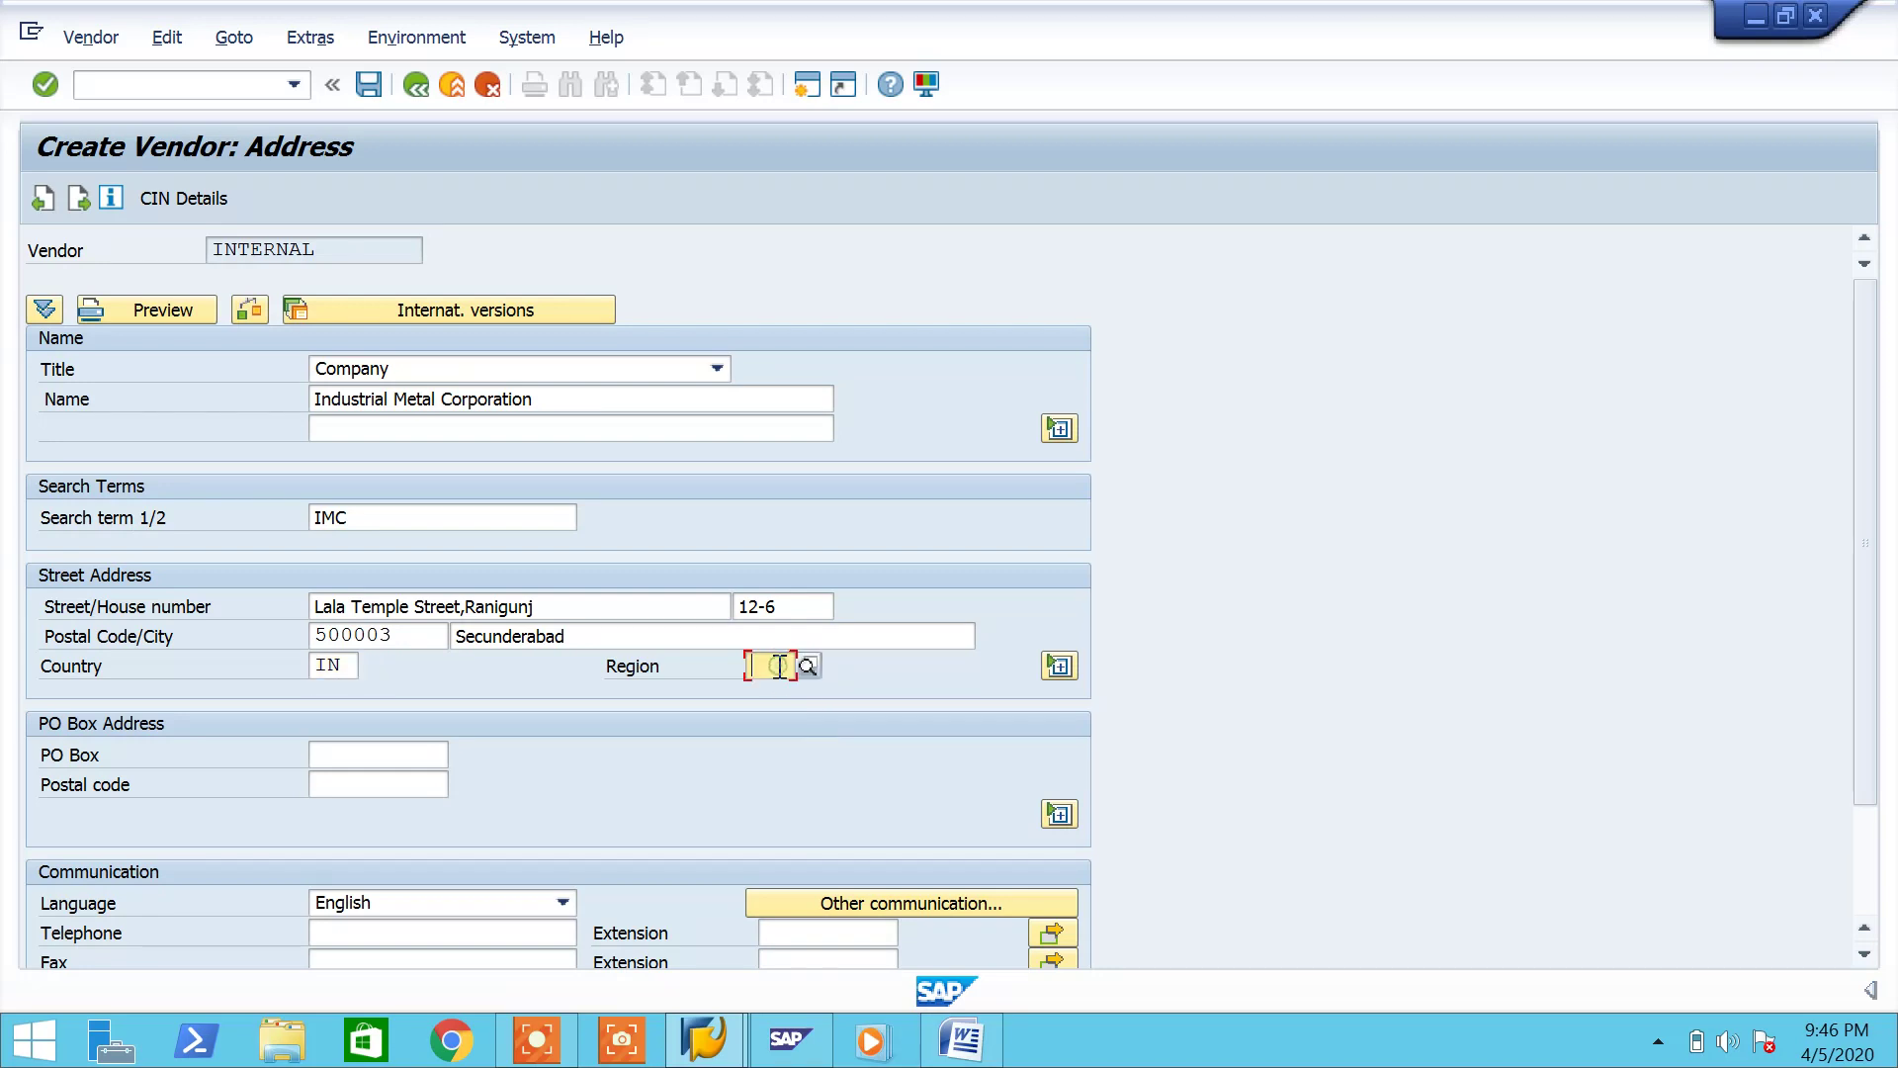
{"action": "type", "text": "ts"}
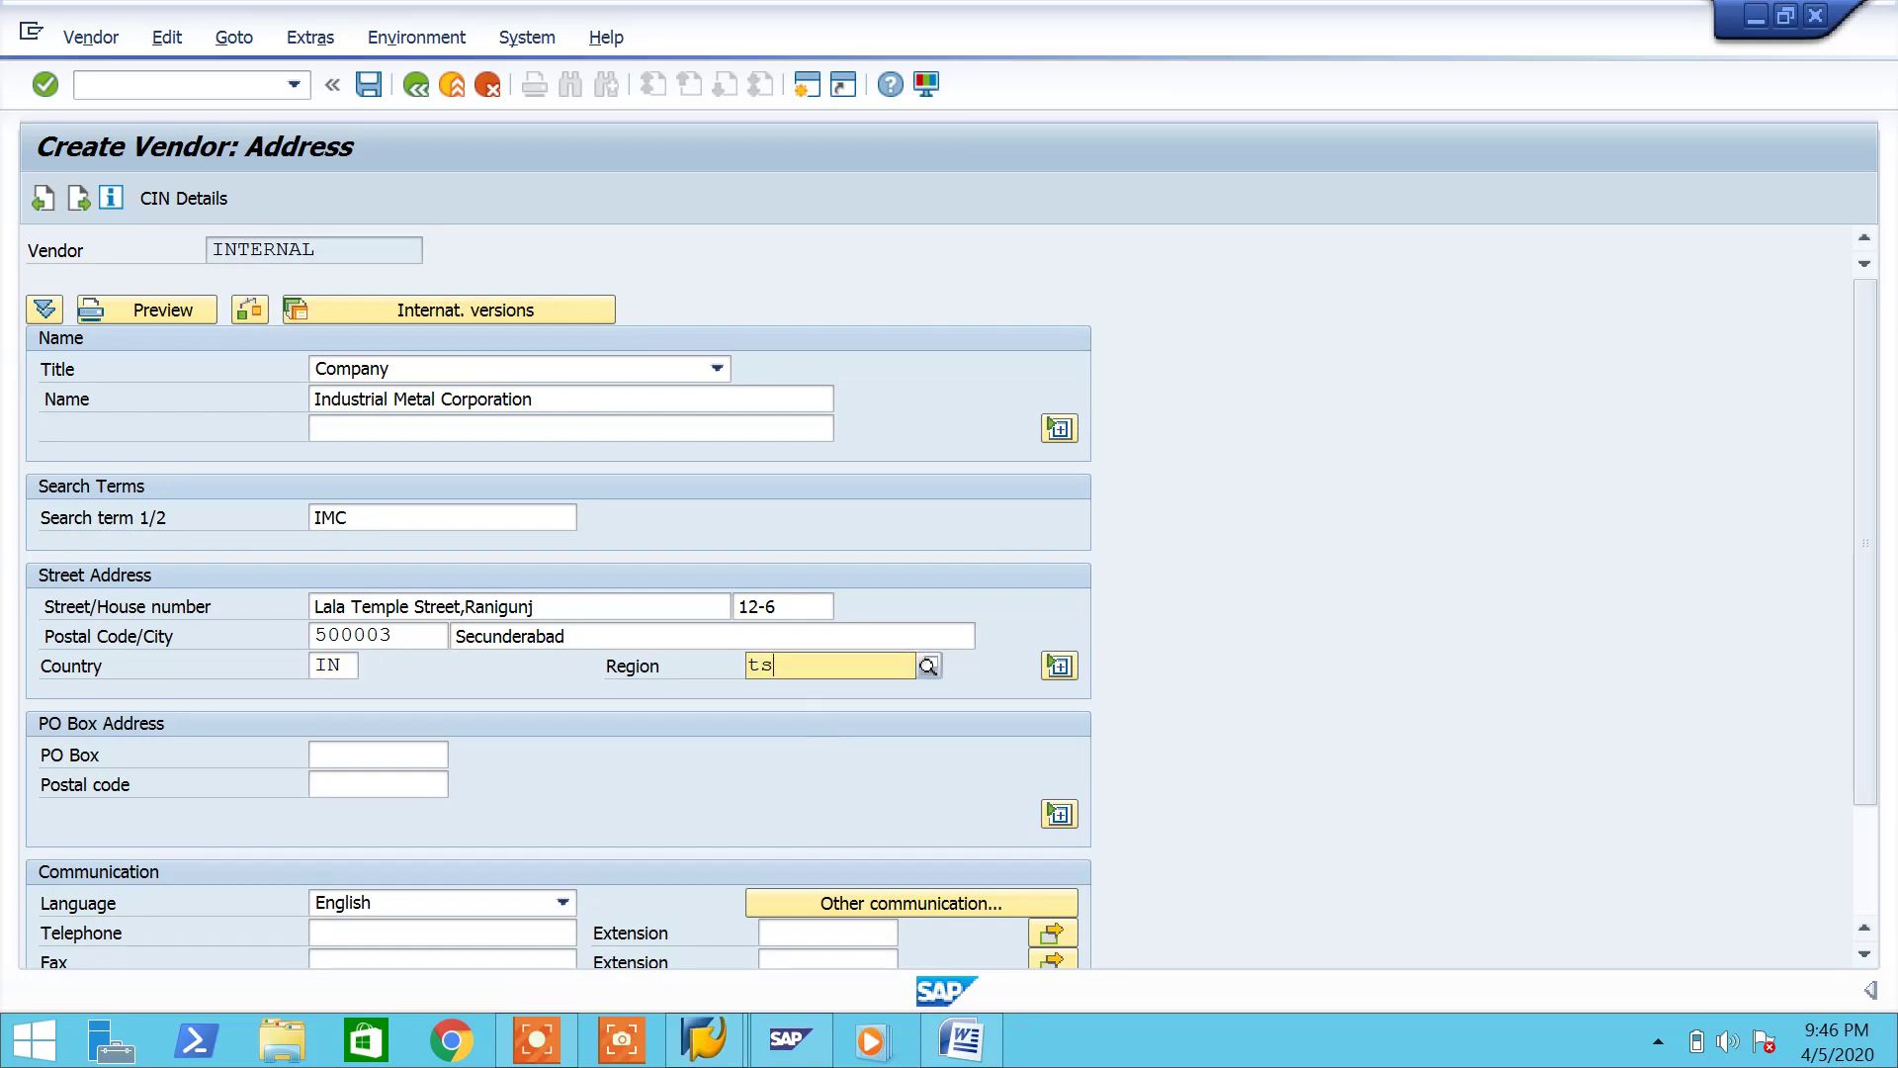
{"action": "key", "text": "Return"}
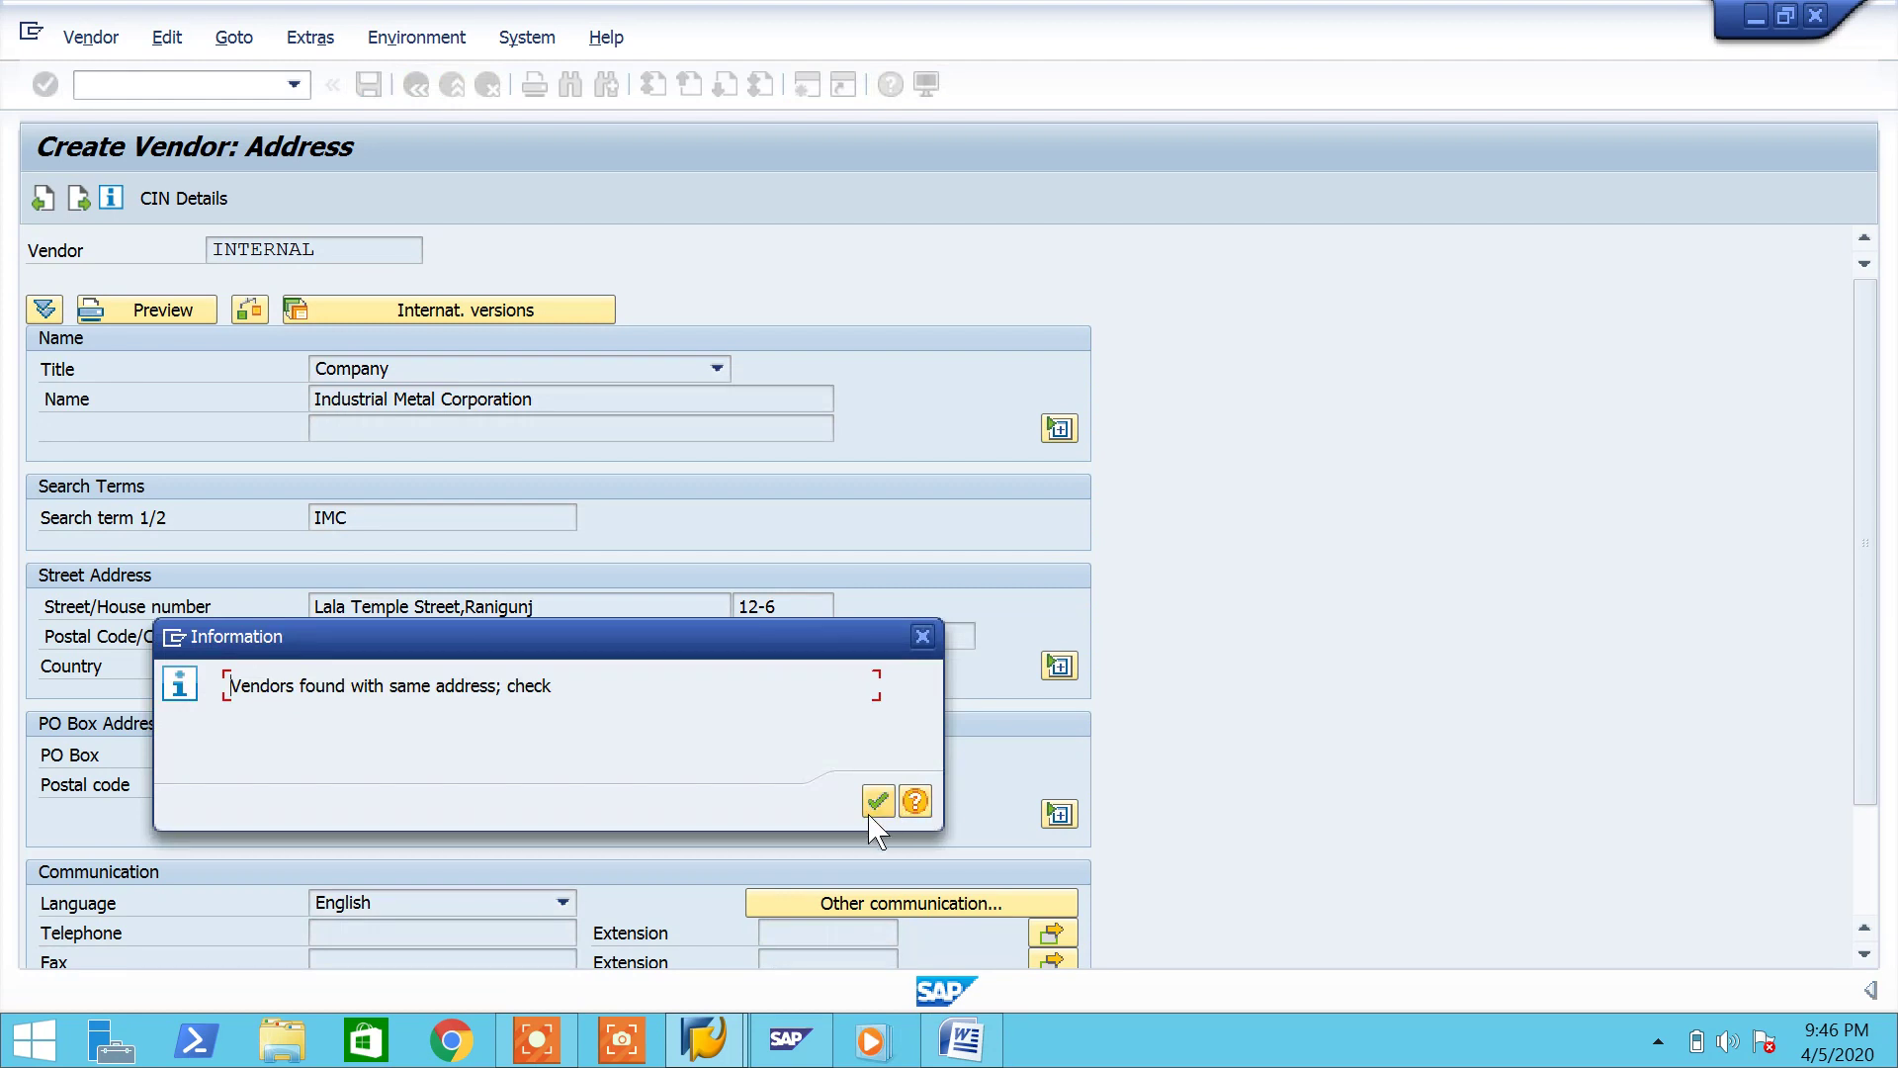
Step: Dismiss the duplicate-address warnings and advance to the company-code 7777 accounting information screen
{"action": "left_click", "coordinate": [874, 808]}
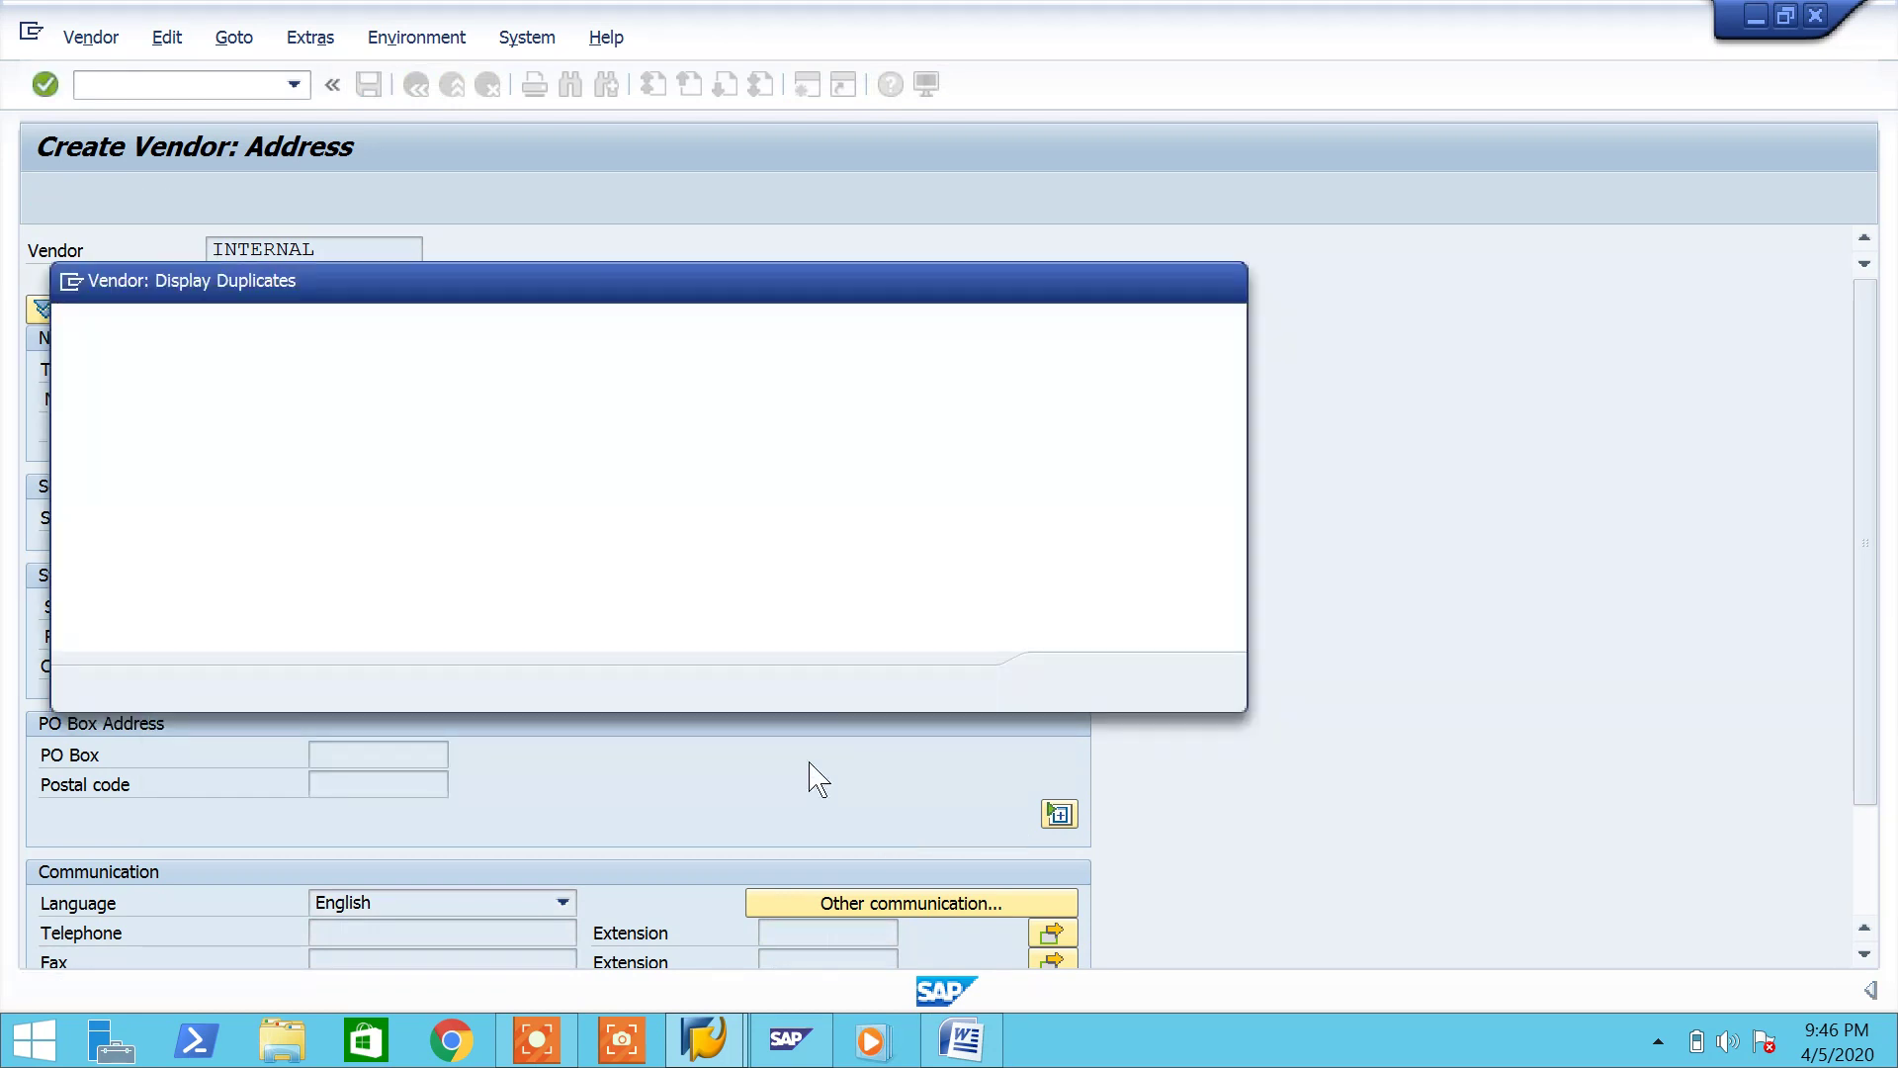
{"action": "left_click", "coordinate": [1072, 682]}
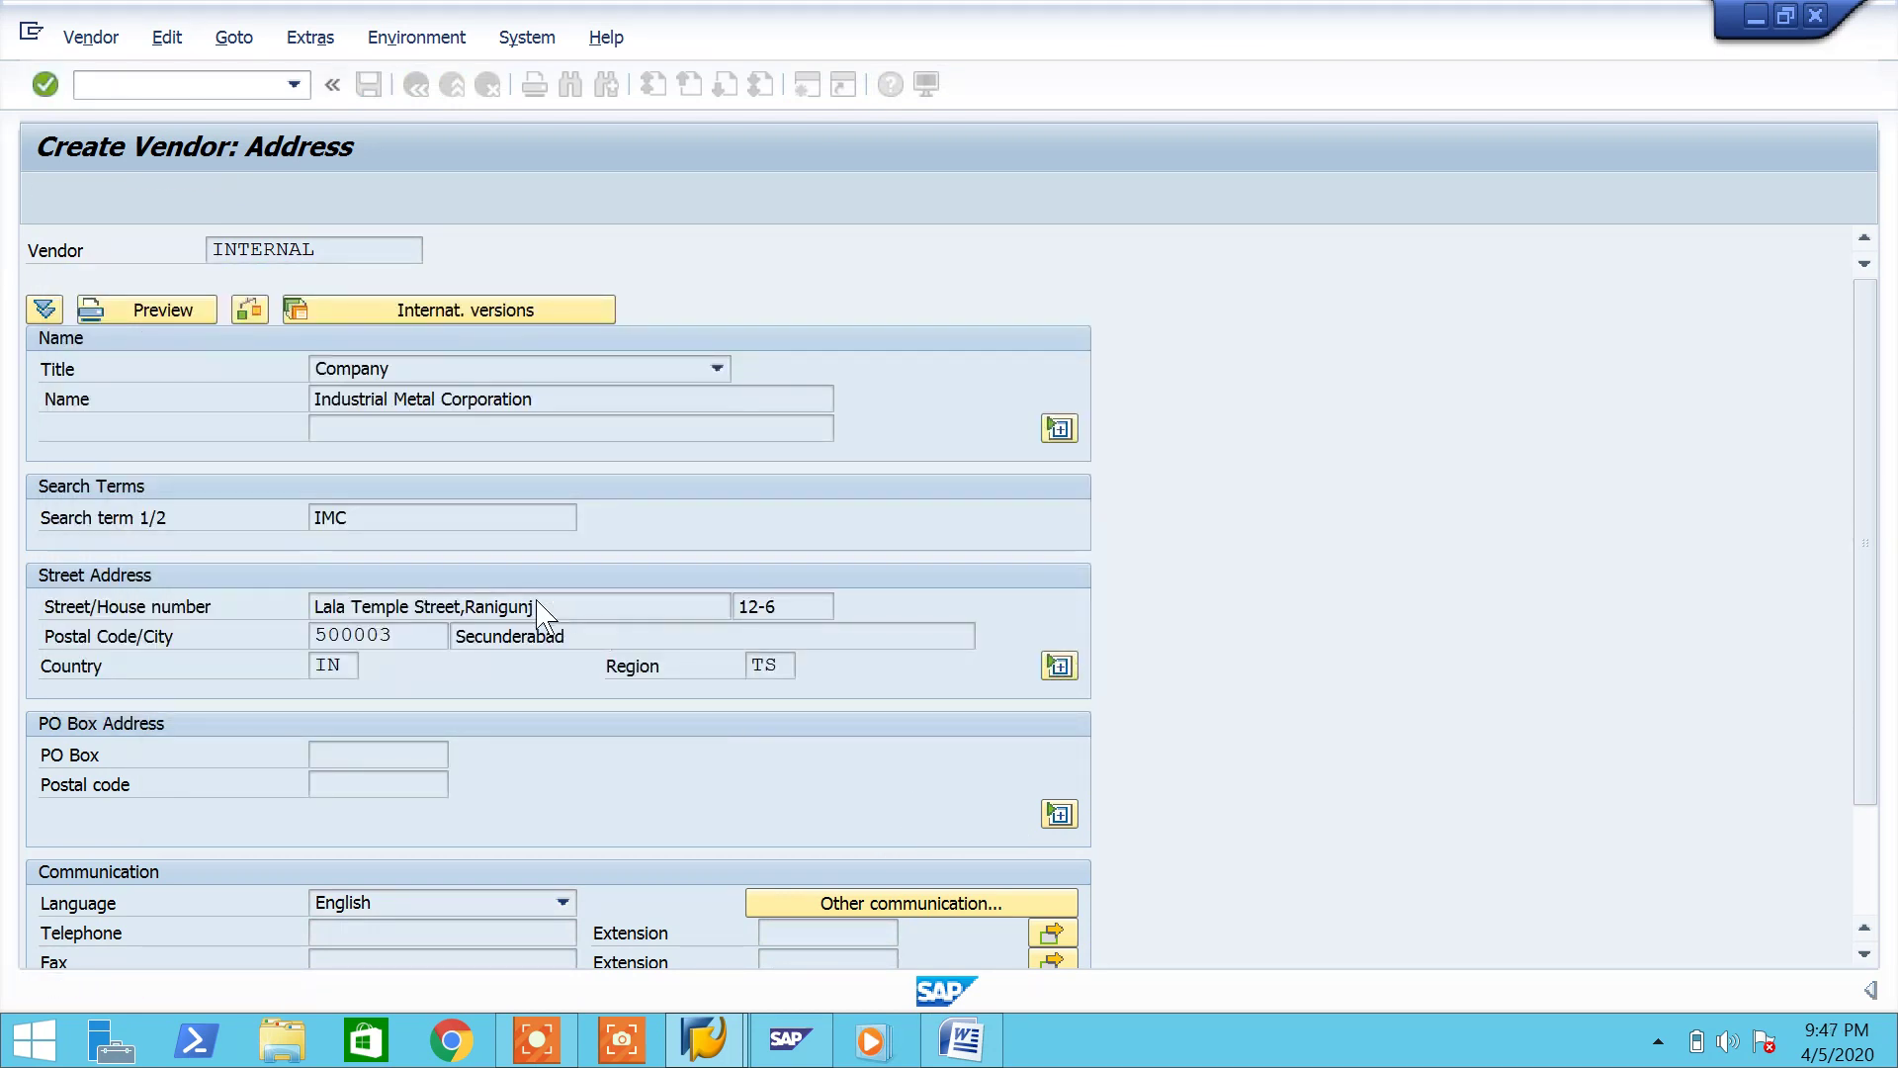
{"action": "key", "text": "Return"}
{"action": "key", "text": "Return"}
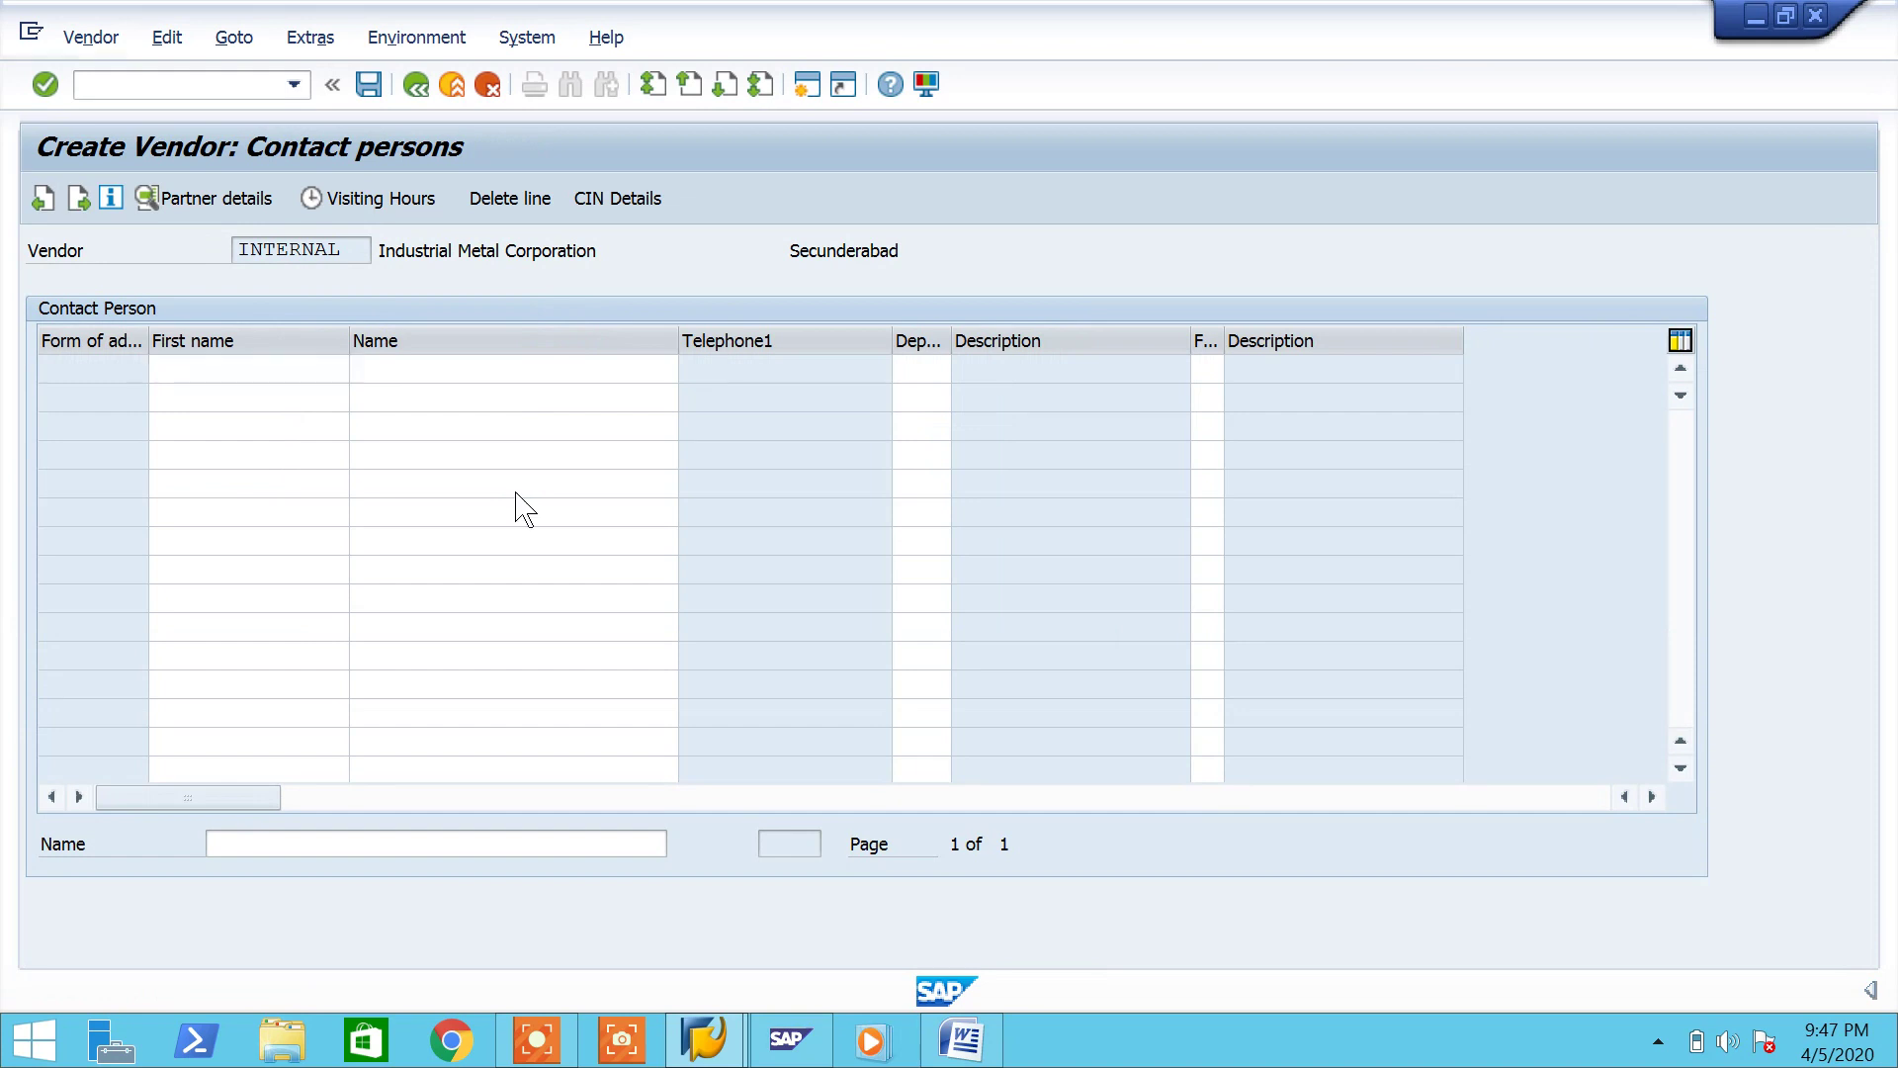
{"action": "key", "text": "Return"}
{"action": "key", "text": "Down"}
{"action": "key", "text": "Down"}
Step: Enter reconciliation account 100000 and cash management group A1
{"action": "key", "text": "Return"}
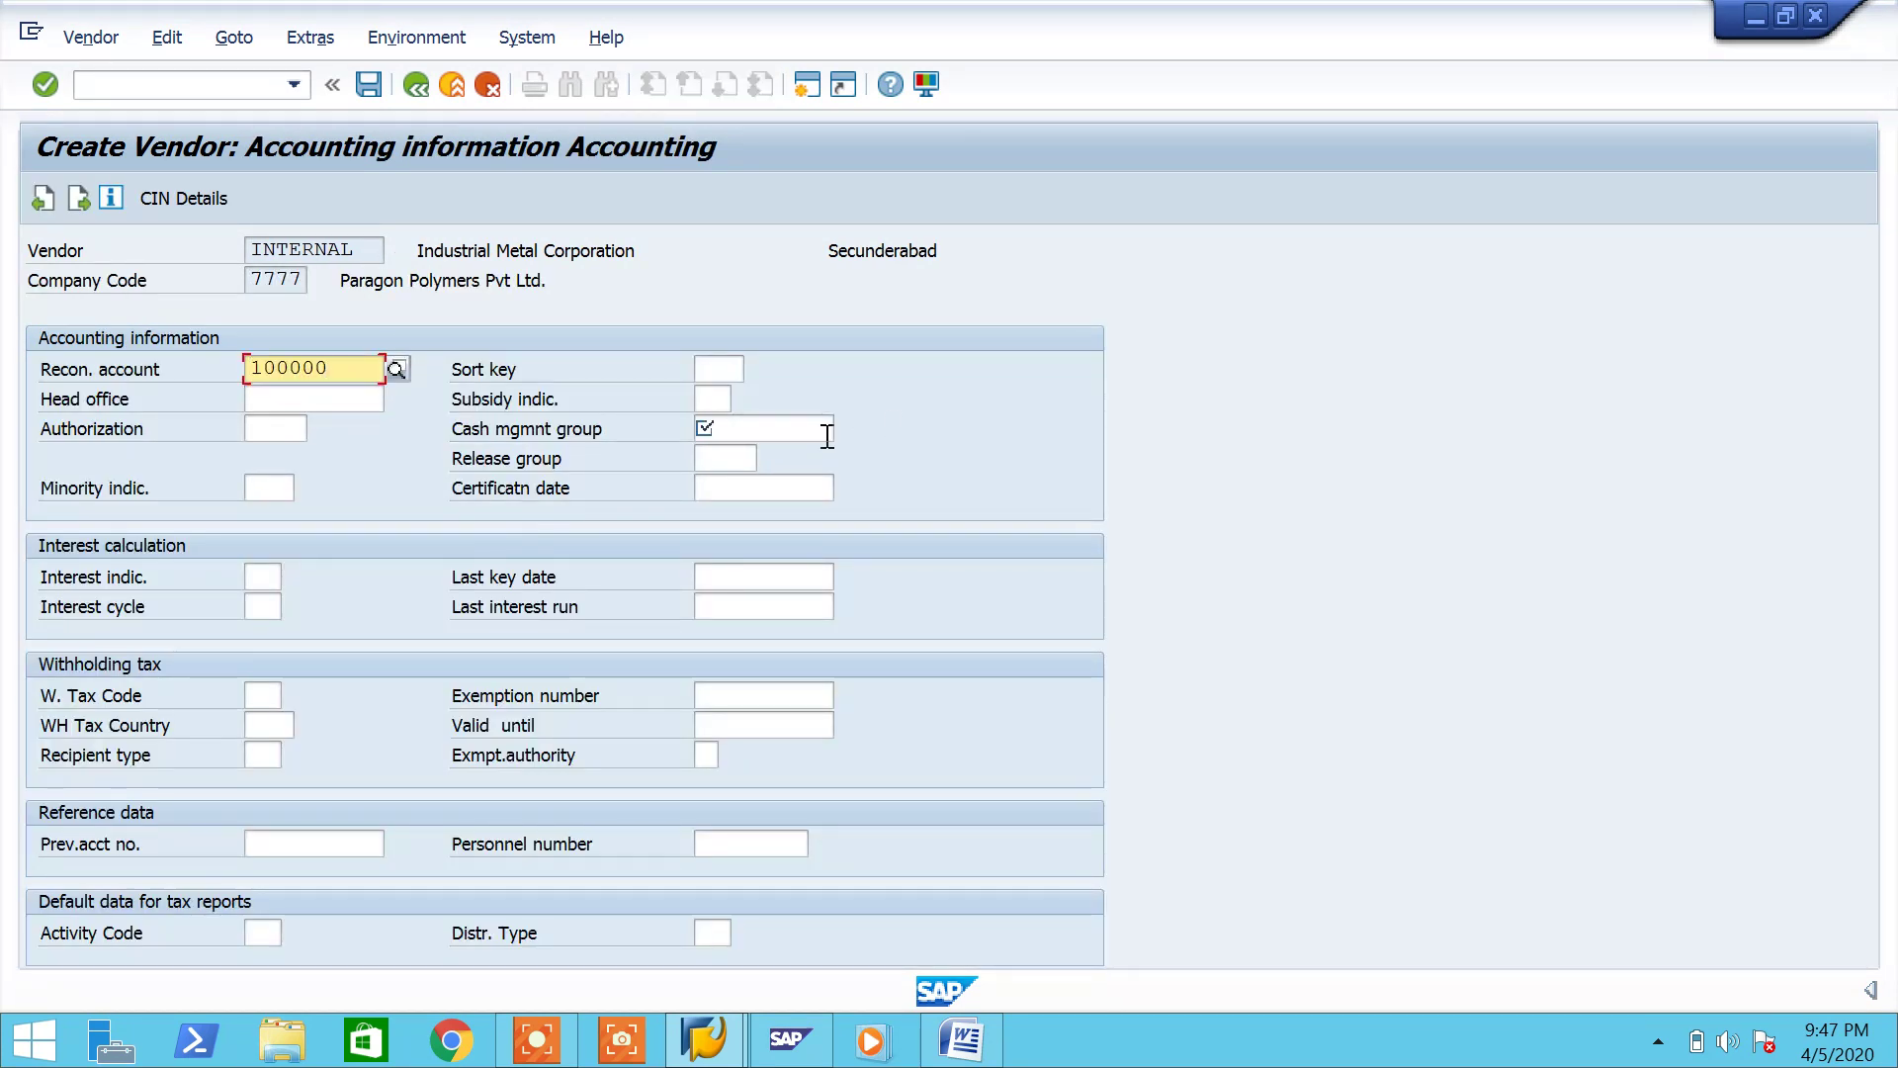
{"action": "left_click", "coordinate": [827, 431]}
{"action": "key", "text": "Down"}
{"action": "key", "text": "Down"}
{"action": "key", "text": "Return"}
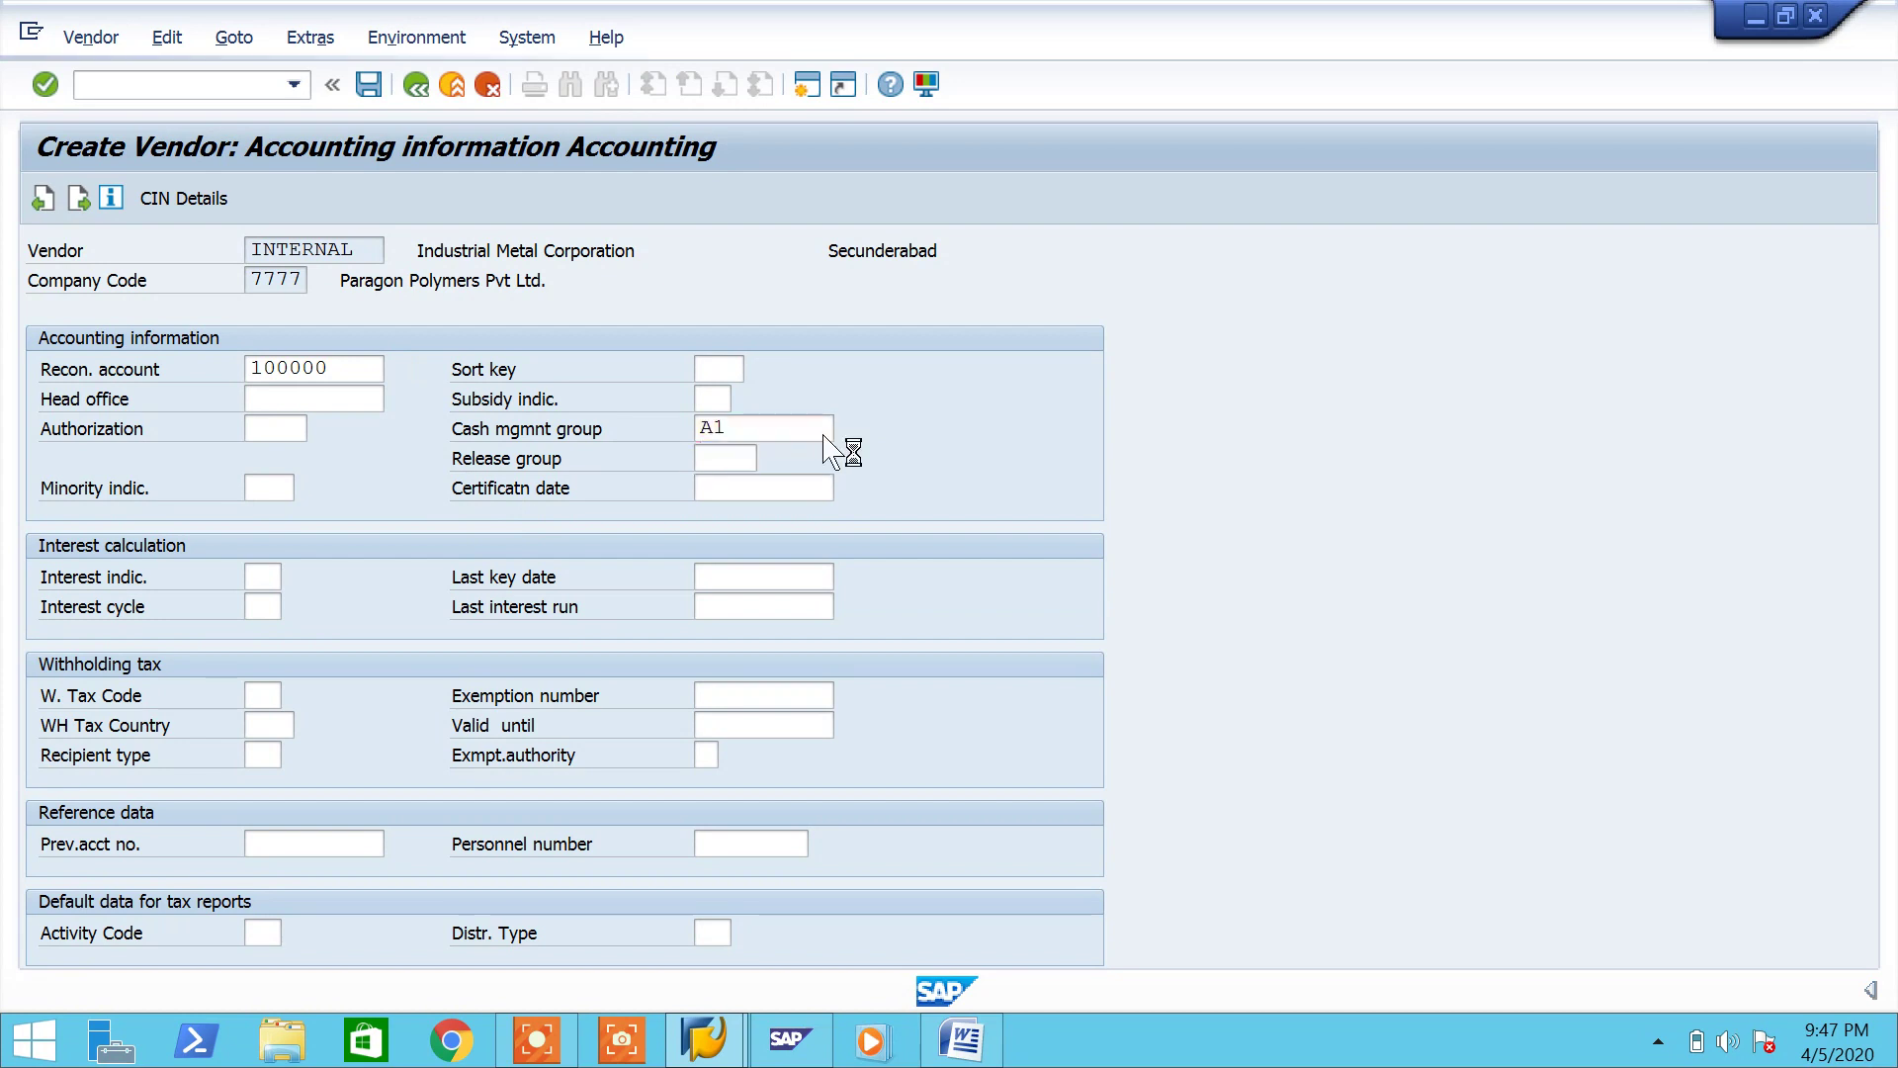
{"action": "key", "text": "Return"}
Step: Set payment terms 0001 and pass the correspondence screen to reach purchasing data
{"action": "key", "text": "Down"}
{"action": "key", "text": "Down"}
{"action": "key", "text": "Return"}
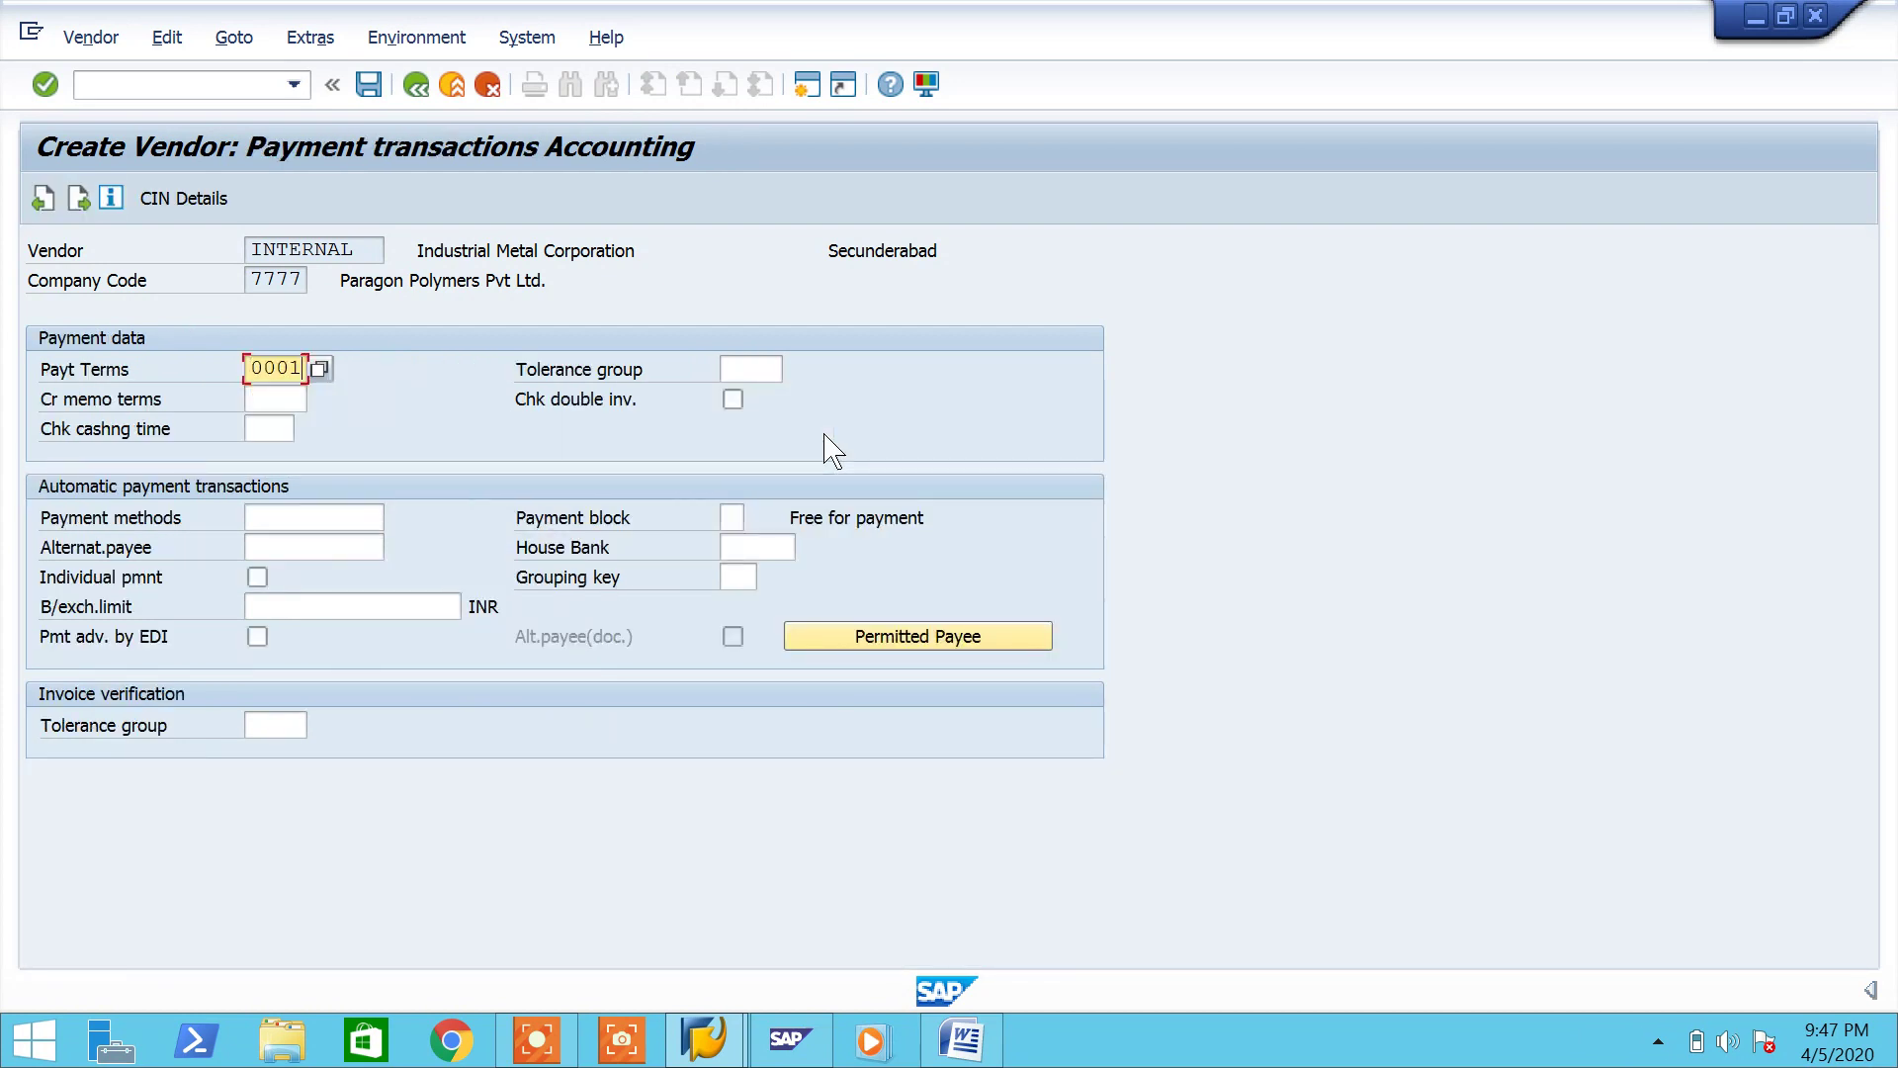
{"action": "key", "text": "Return"}
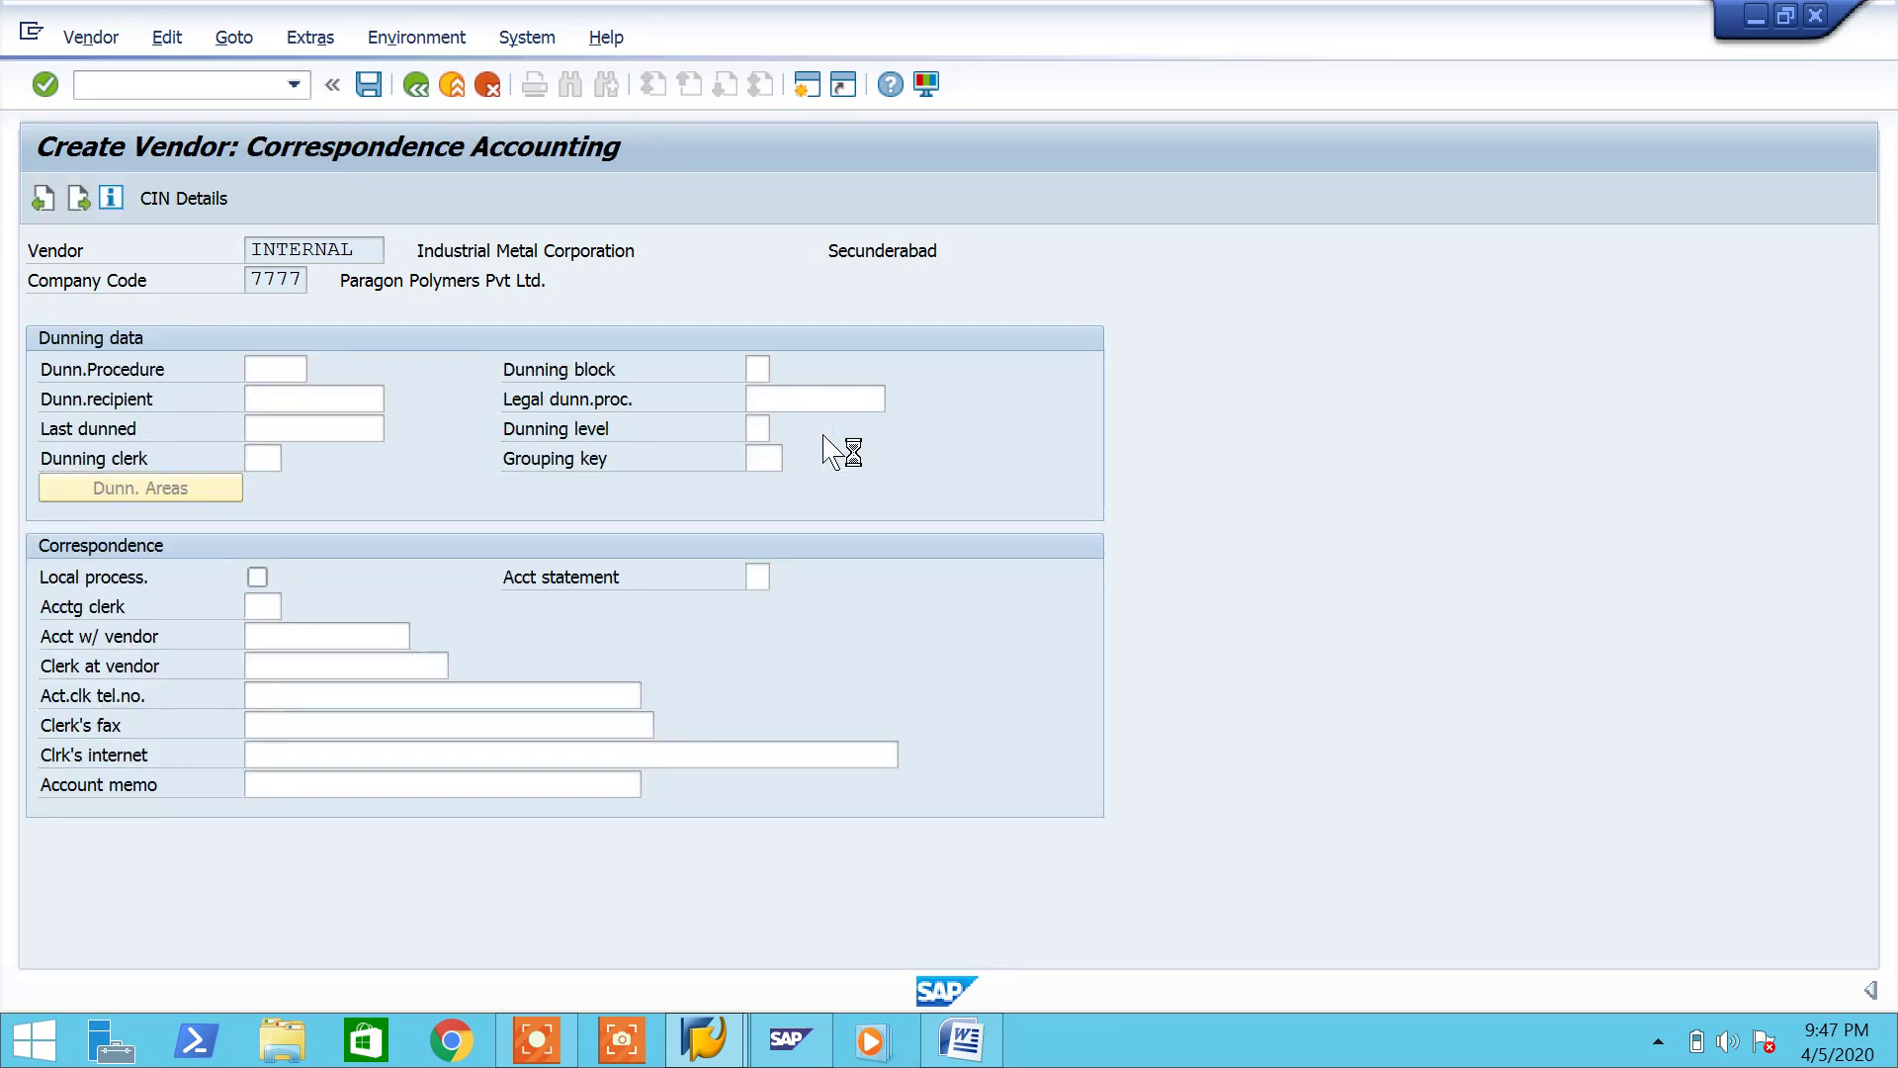
{"action": "key", "text": "Return"}
Step: Set order currency INR and terms 0001; enable GR-based invoice verification, automatic POs, subsequent settlement
{"action": "key", "text": "Down"}
{"action": "key", "text": "Down"}
{"action": "key", "text": "Return"}
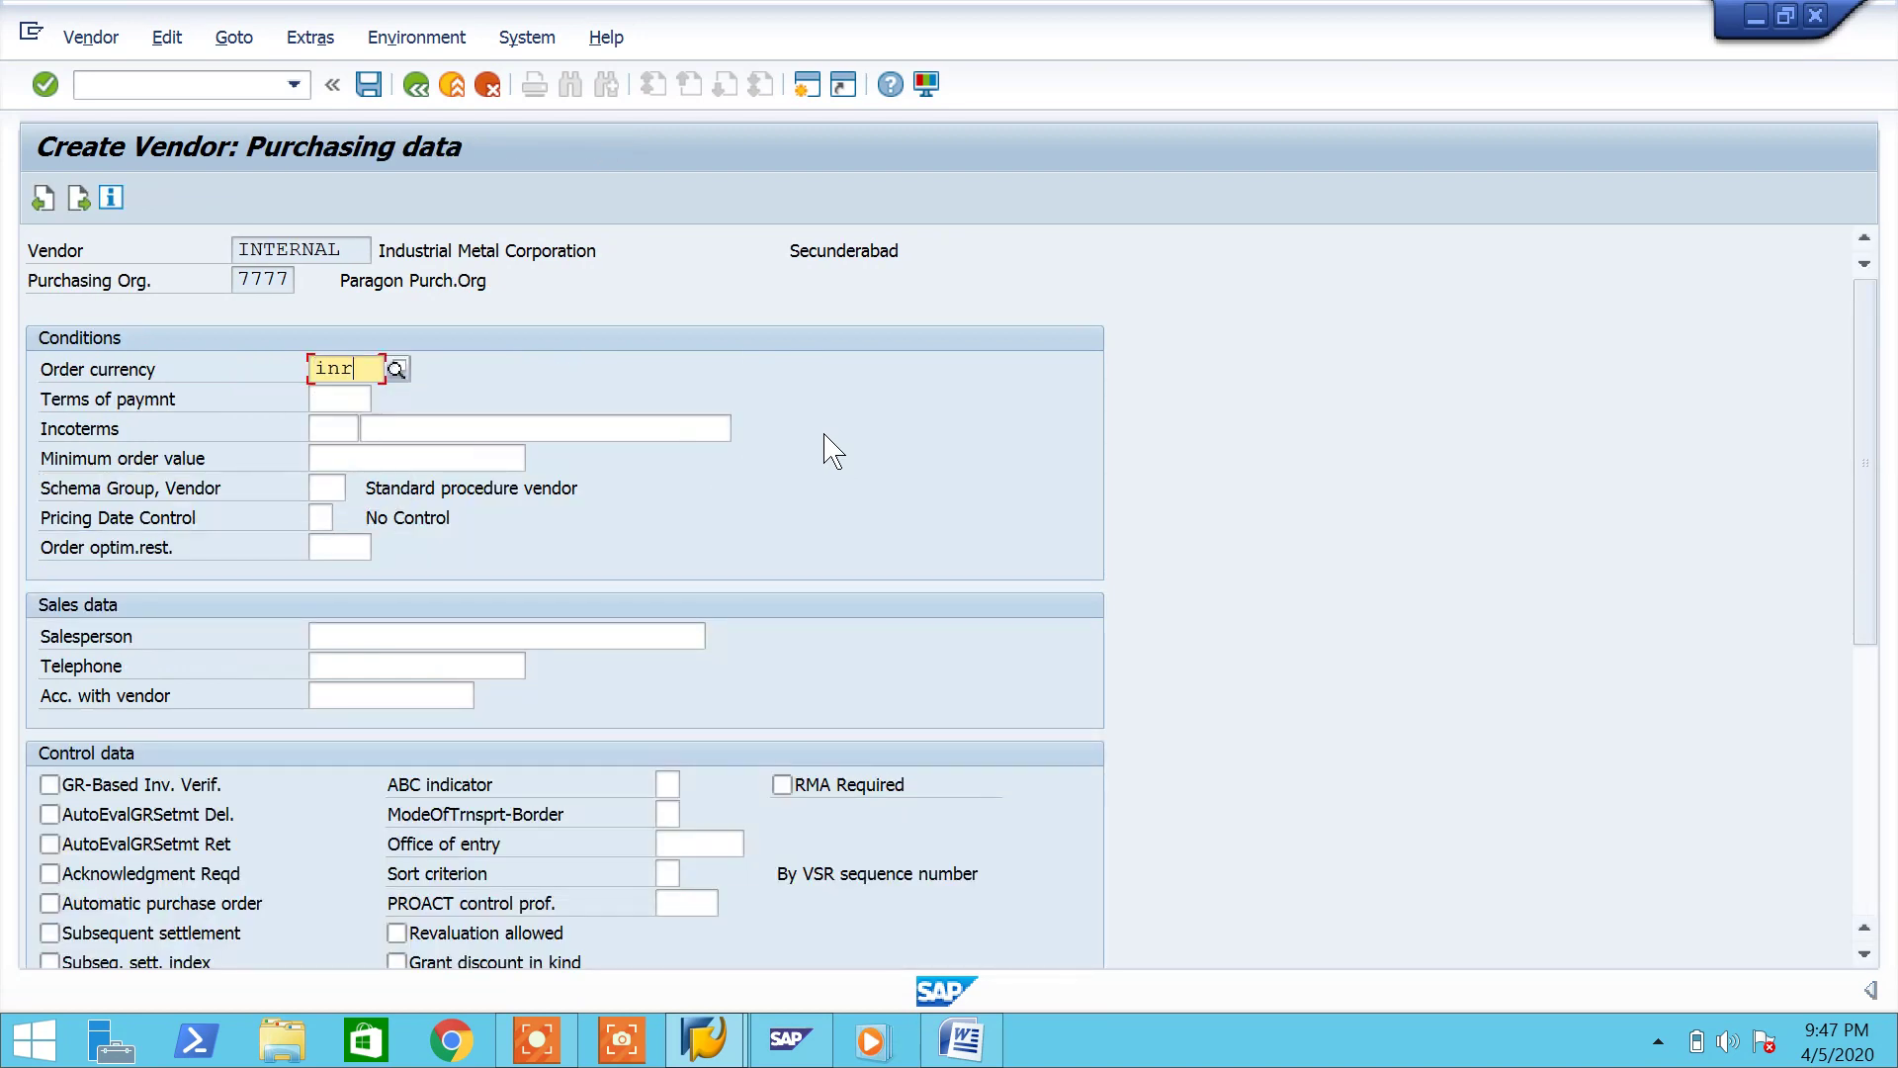
{"action": "left_click", "coordinate": [347, 401]}
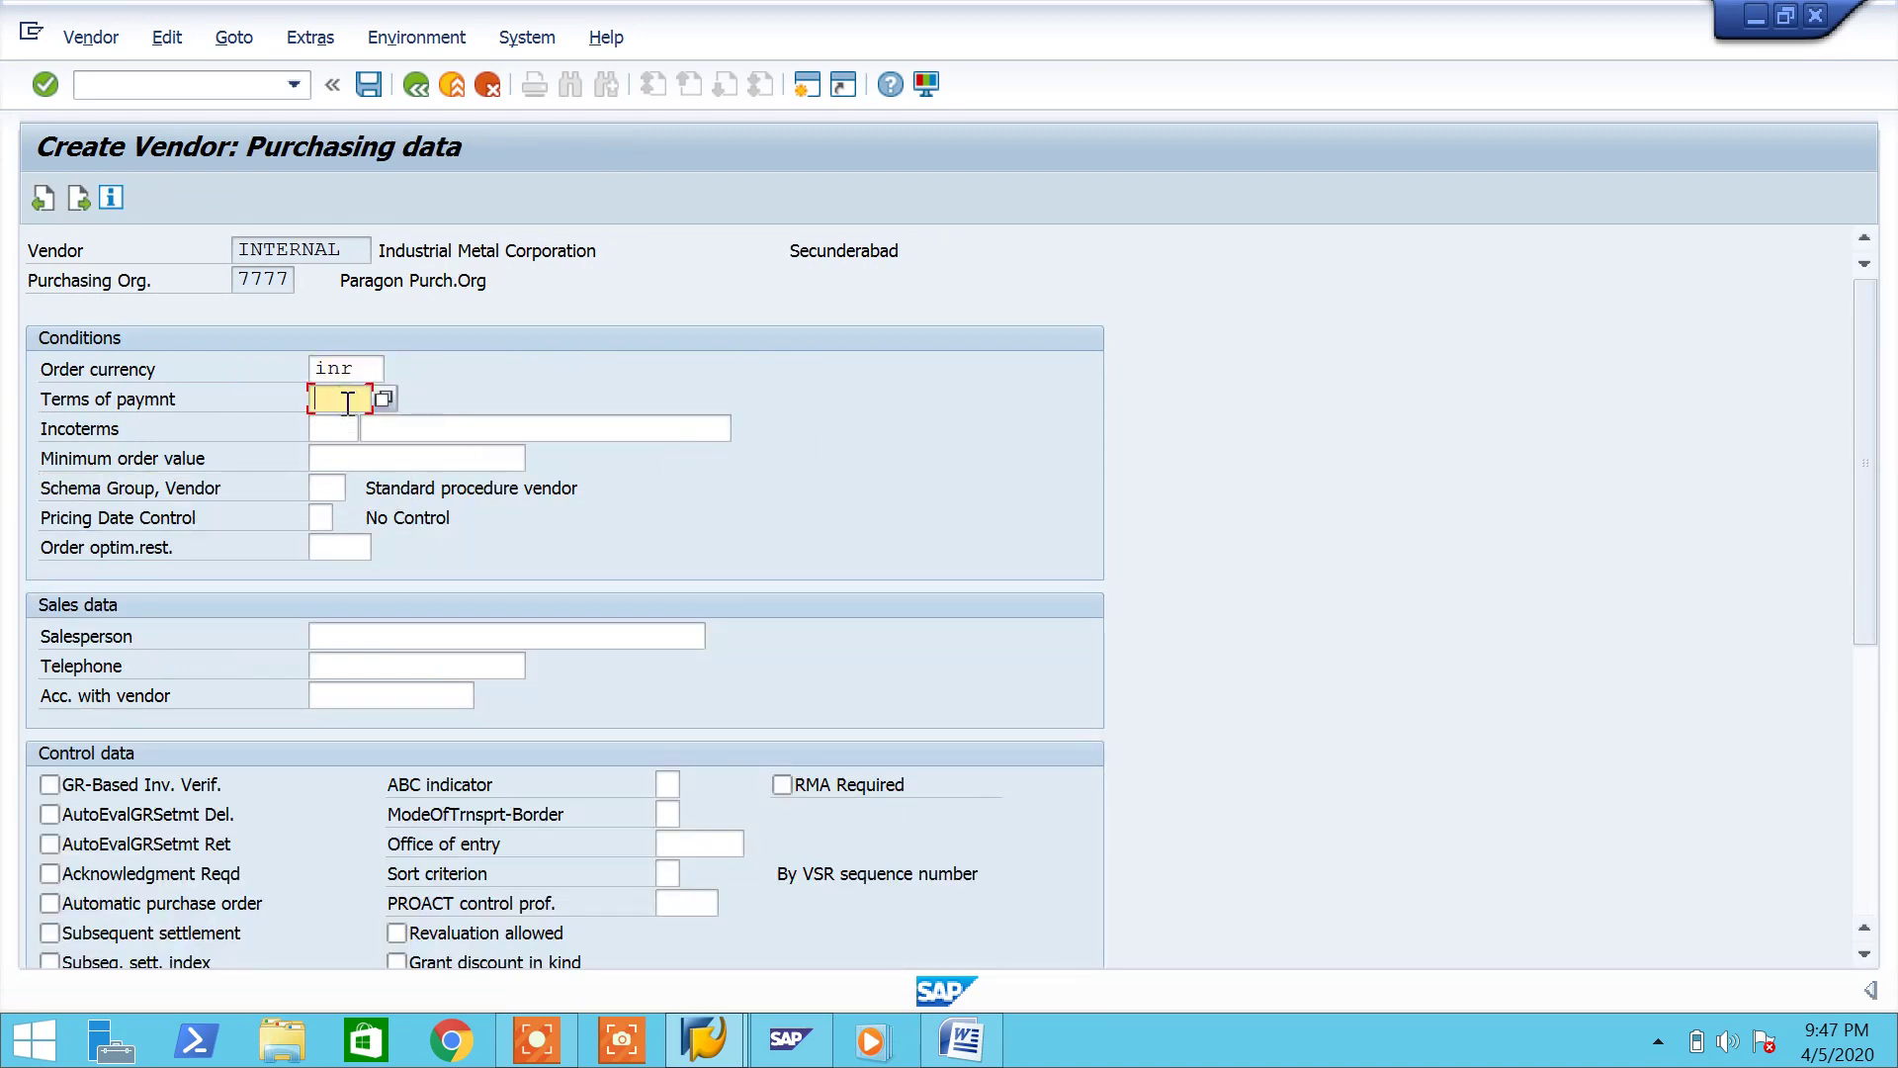
{"action": "key", "text": "Down"}
{"action": "key", "text": "Return"}
{"action": "left_click", "coordinate": [170, 789]}
{"action": "left_click", "coordinate": [173, 902]}
{"action": "left_click", "coordinate": [170, 933]}
Step: Enter shipping conditions 02 and continue to the partner functions screen
{"action": "scroll", "coordinate": [1043, 652], "scroll_direction": "down", "scroll_amount": 5}
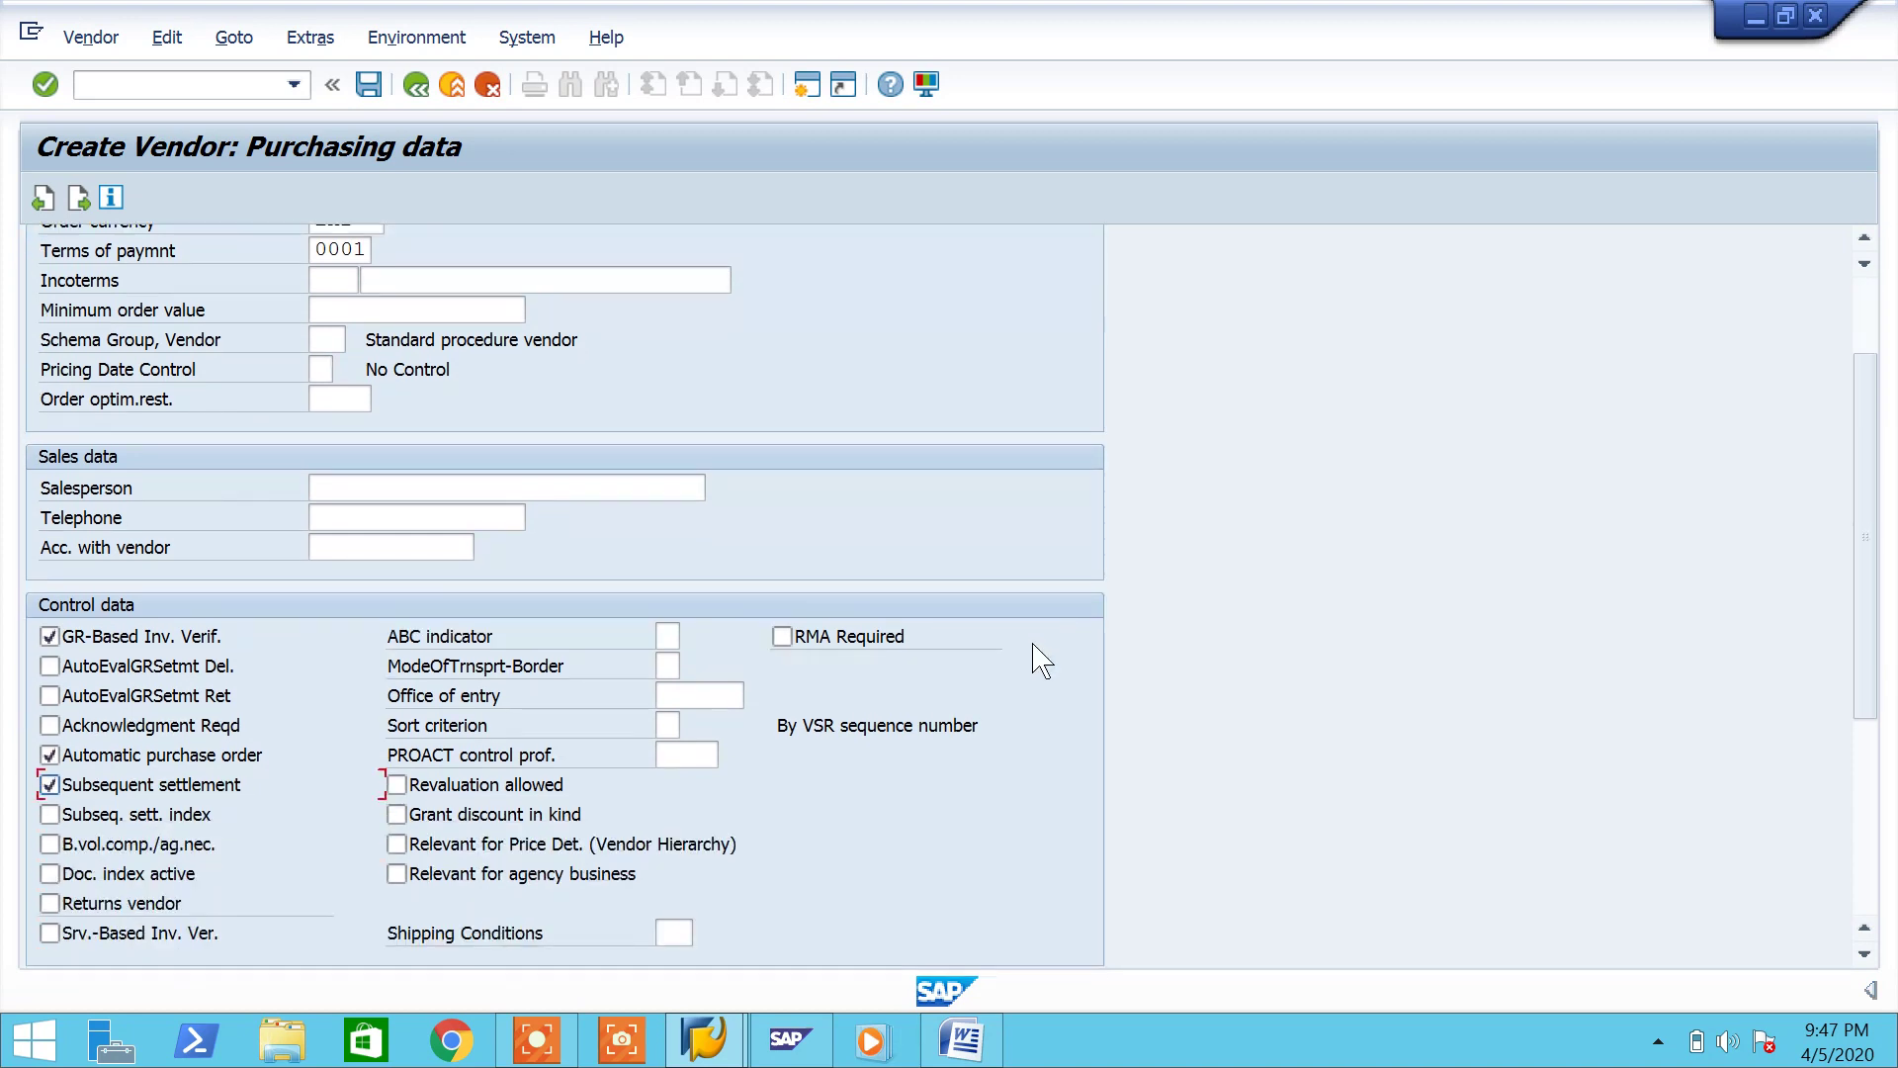
{"action": "left_click", "coordinate": [676, 892]}
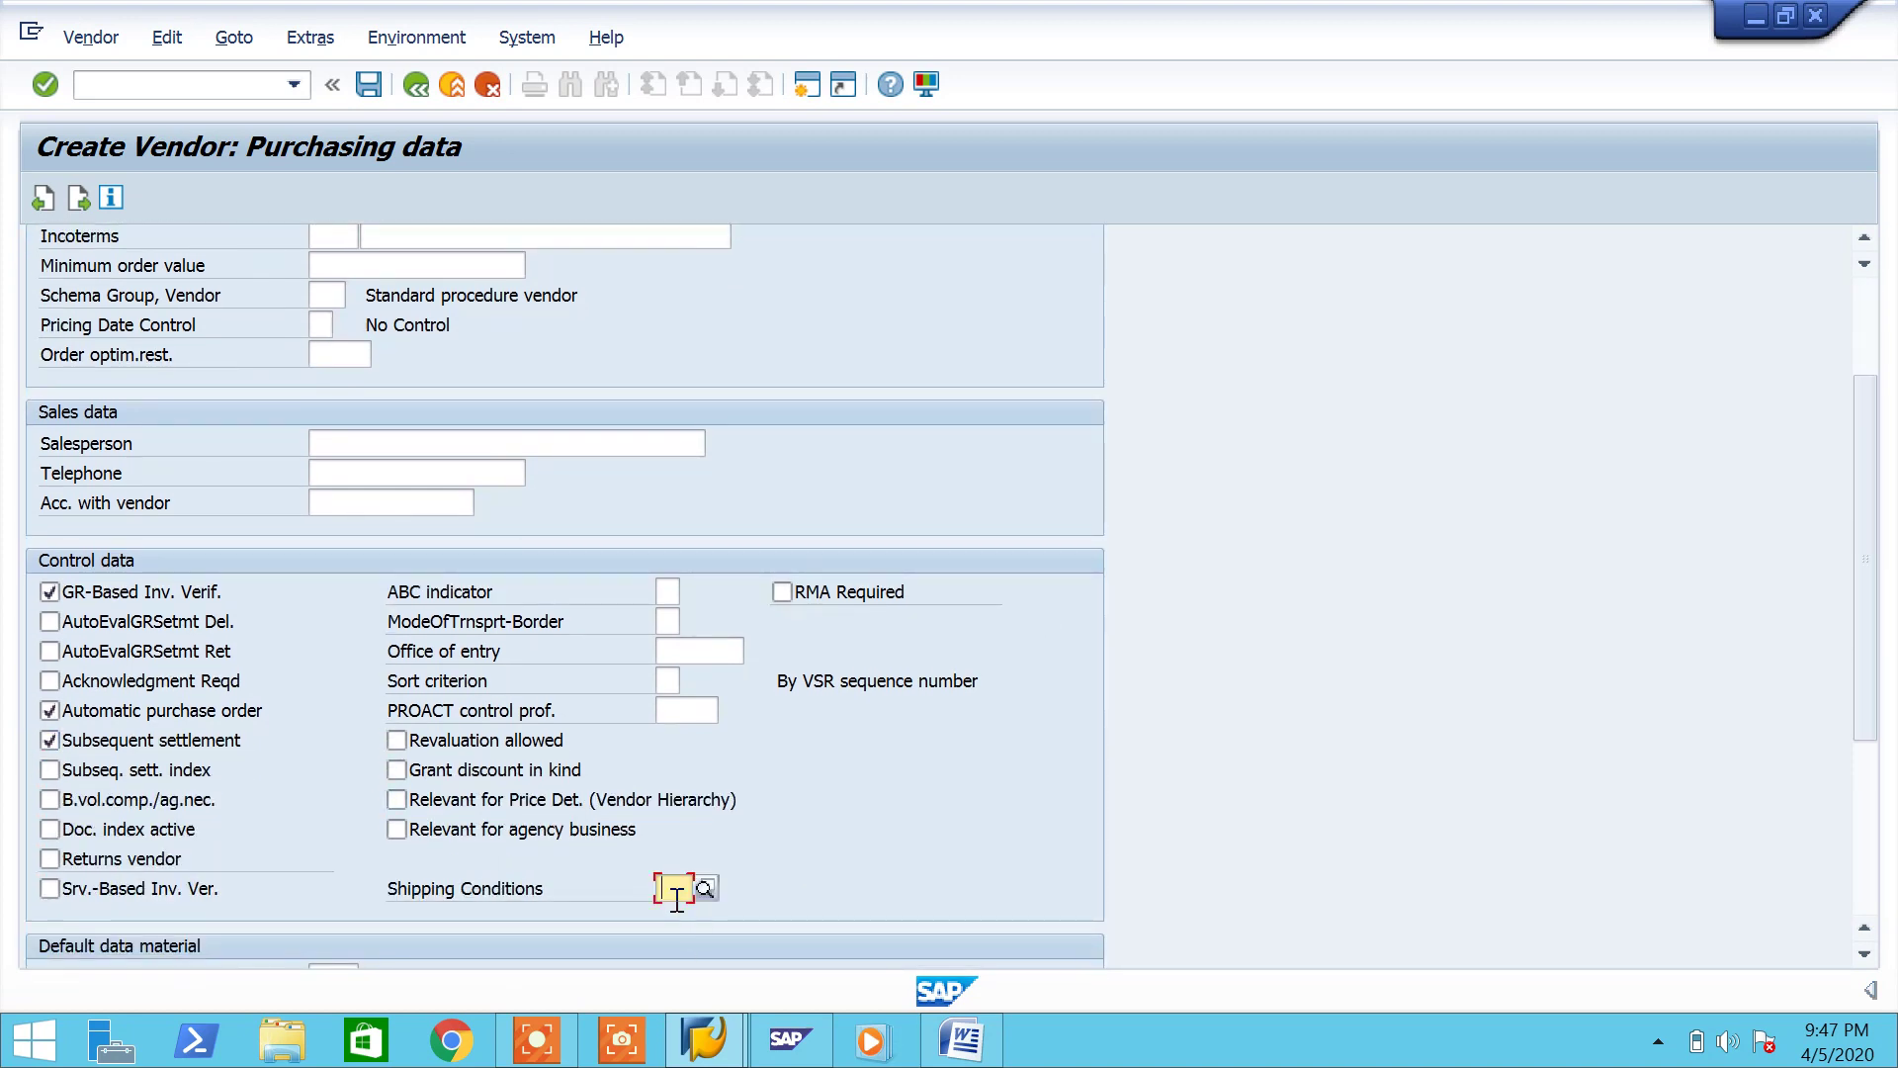
{"action": "type", "text": "02"}
{"action": "key", "text": "Return"}
{"action": "key", "text": "Return"}
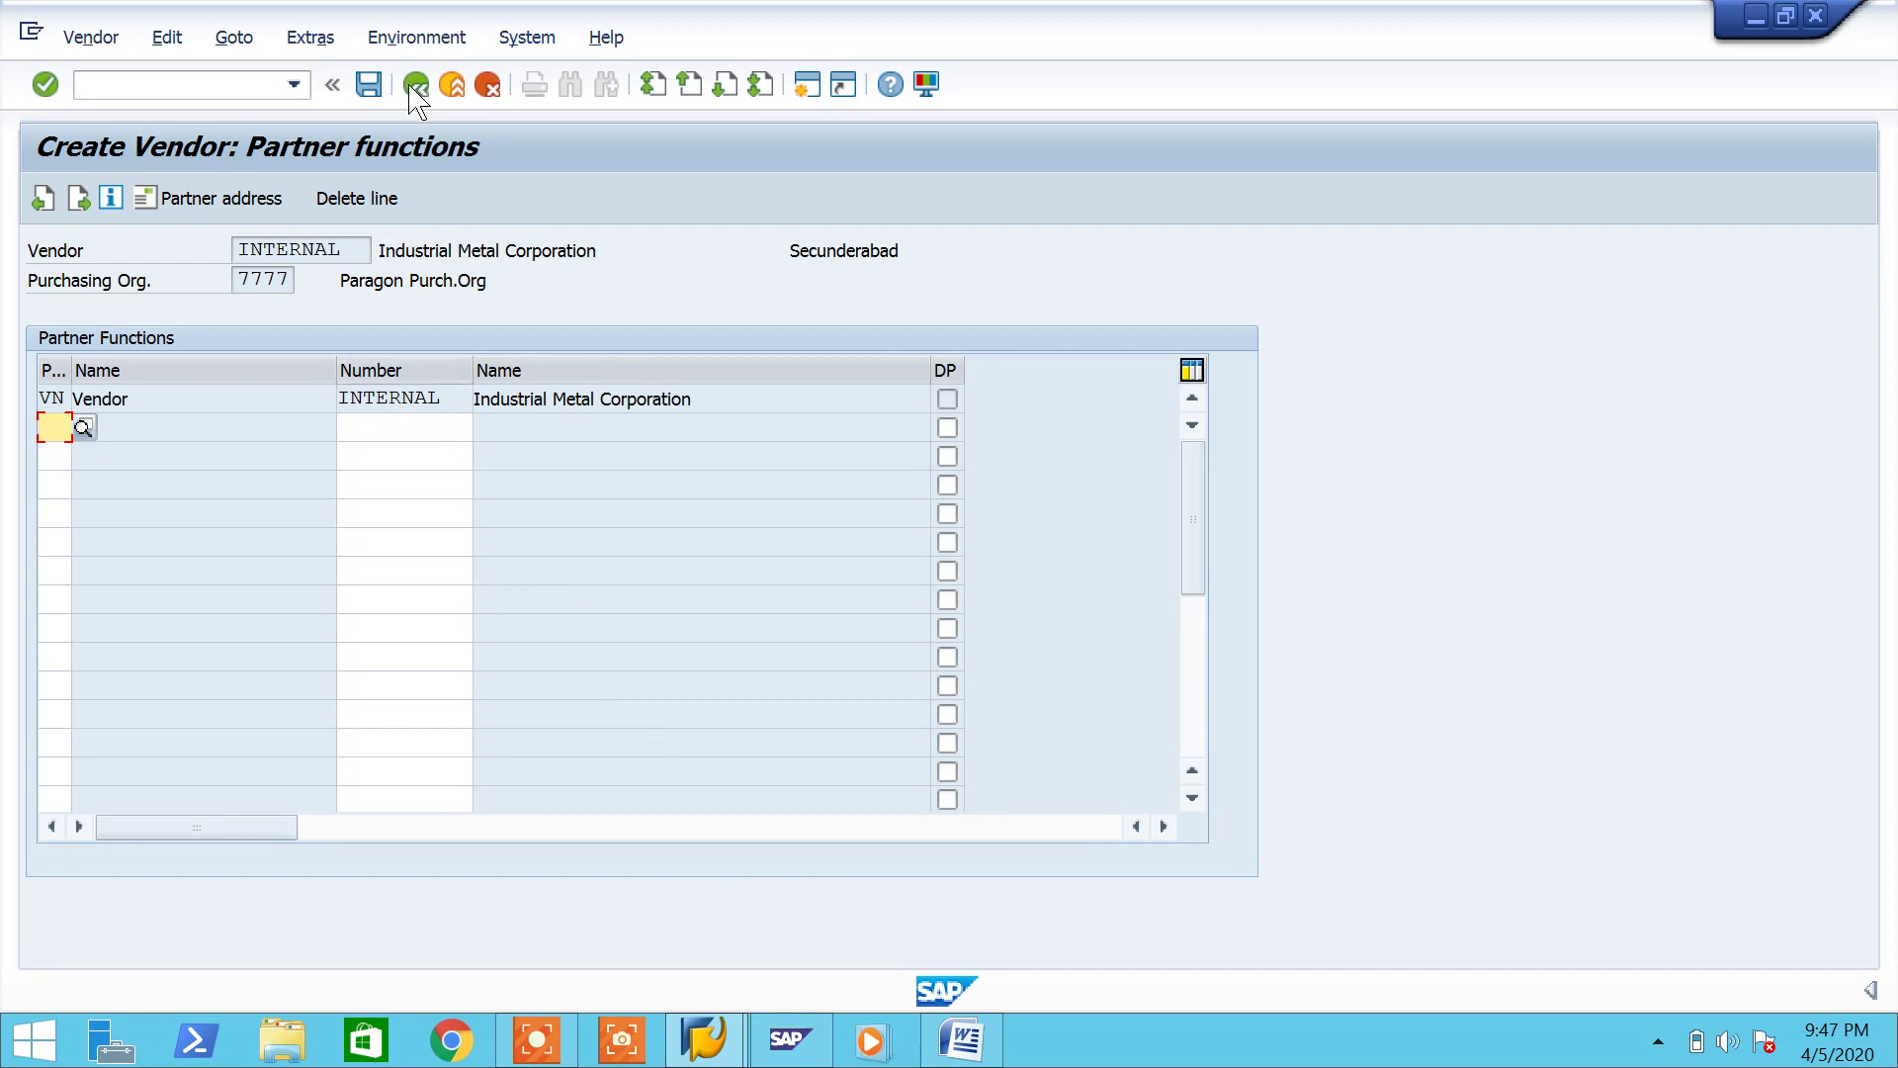
{"action": "left_click", "coordinate": [371, 92]}
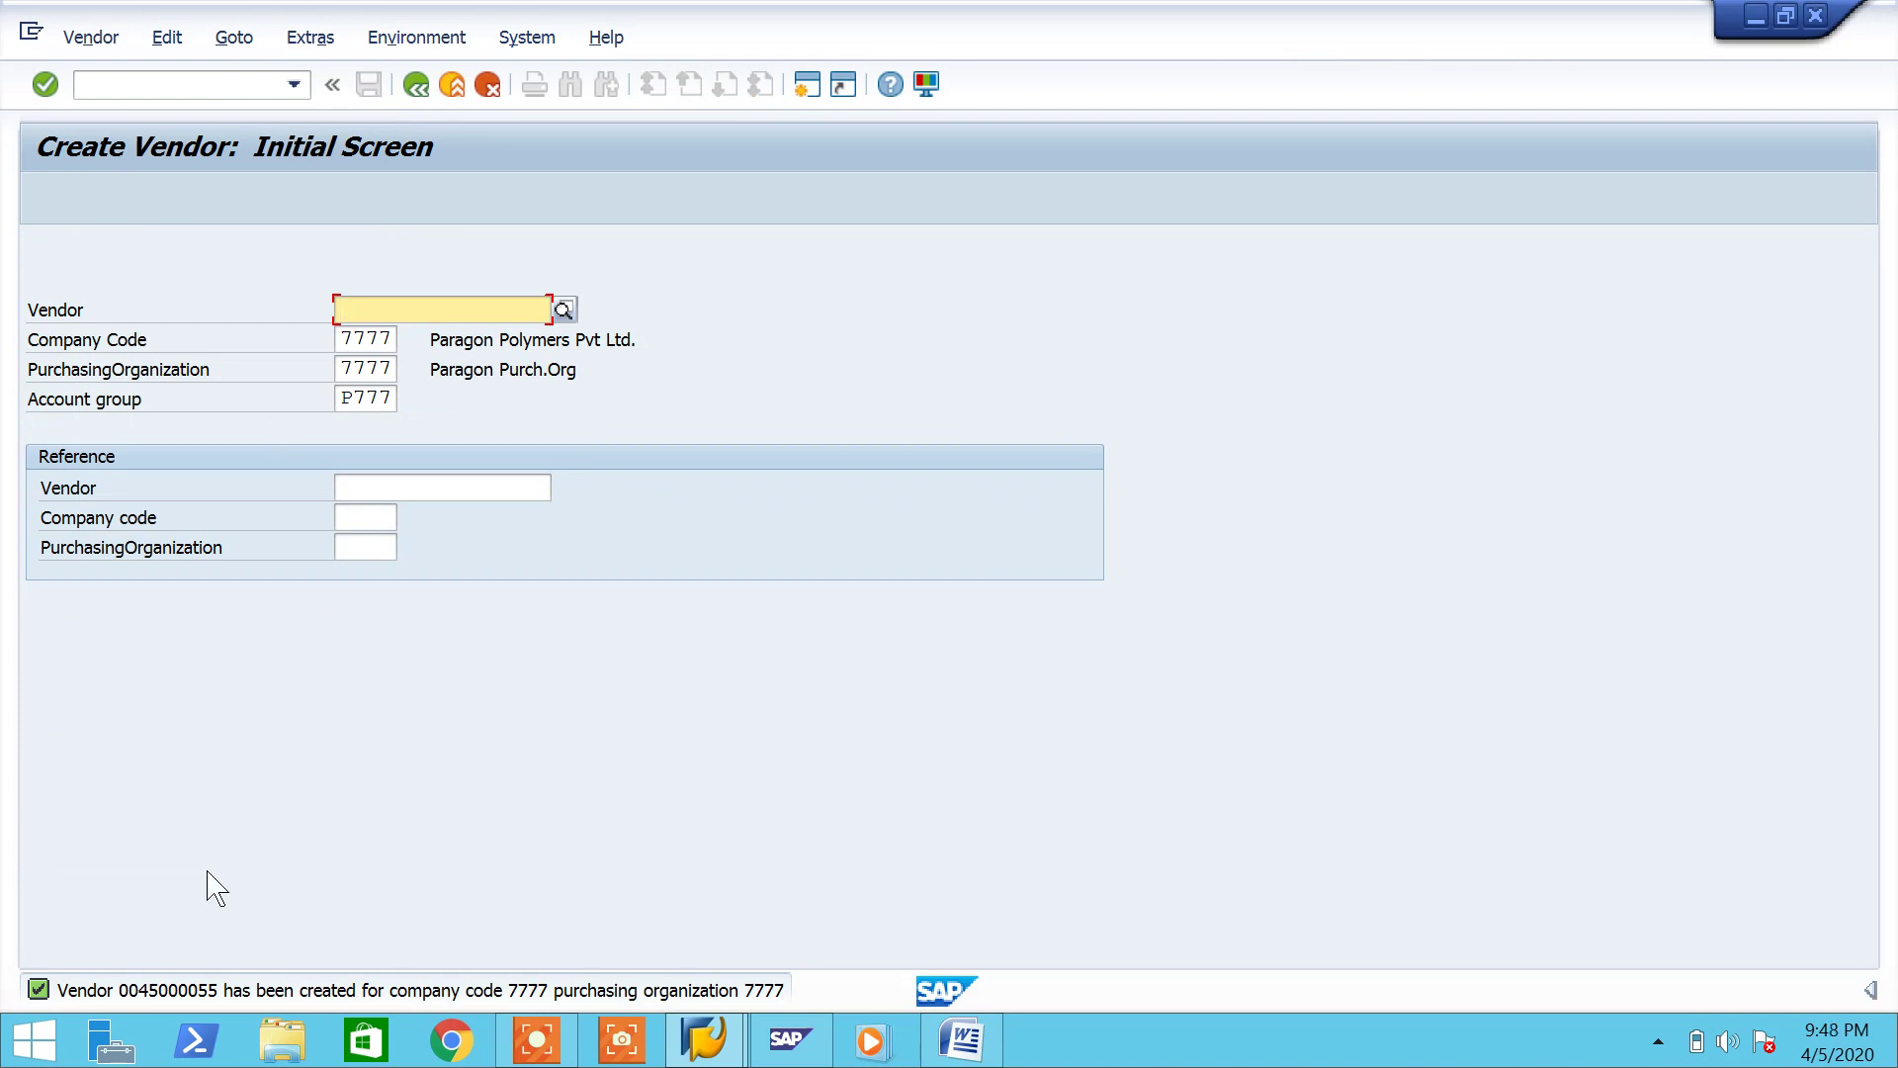
{"action": "double_click", "coordinate": [197, 991]}
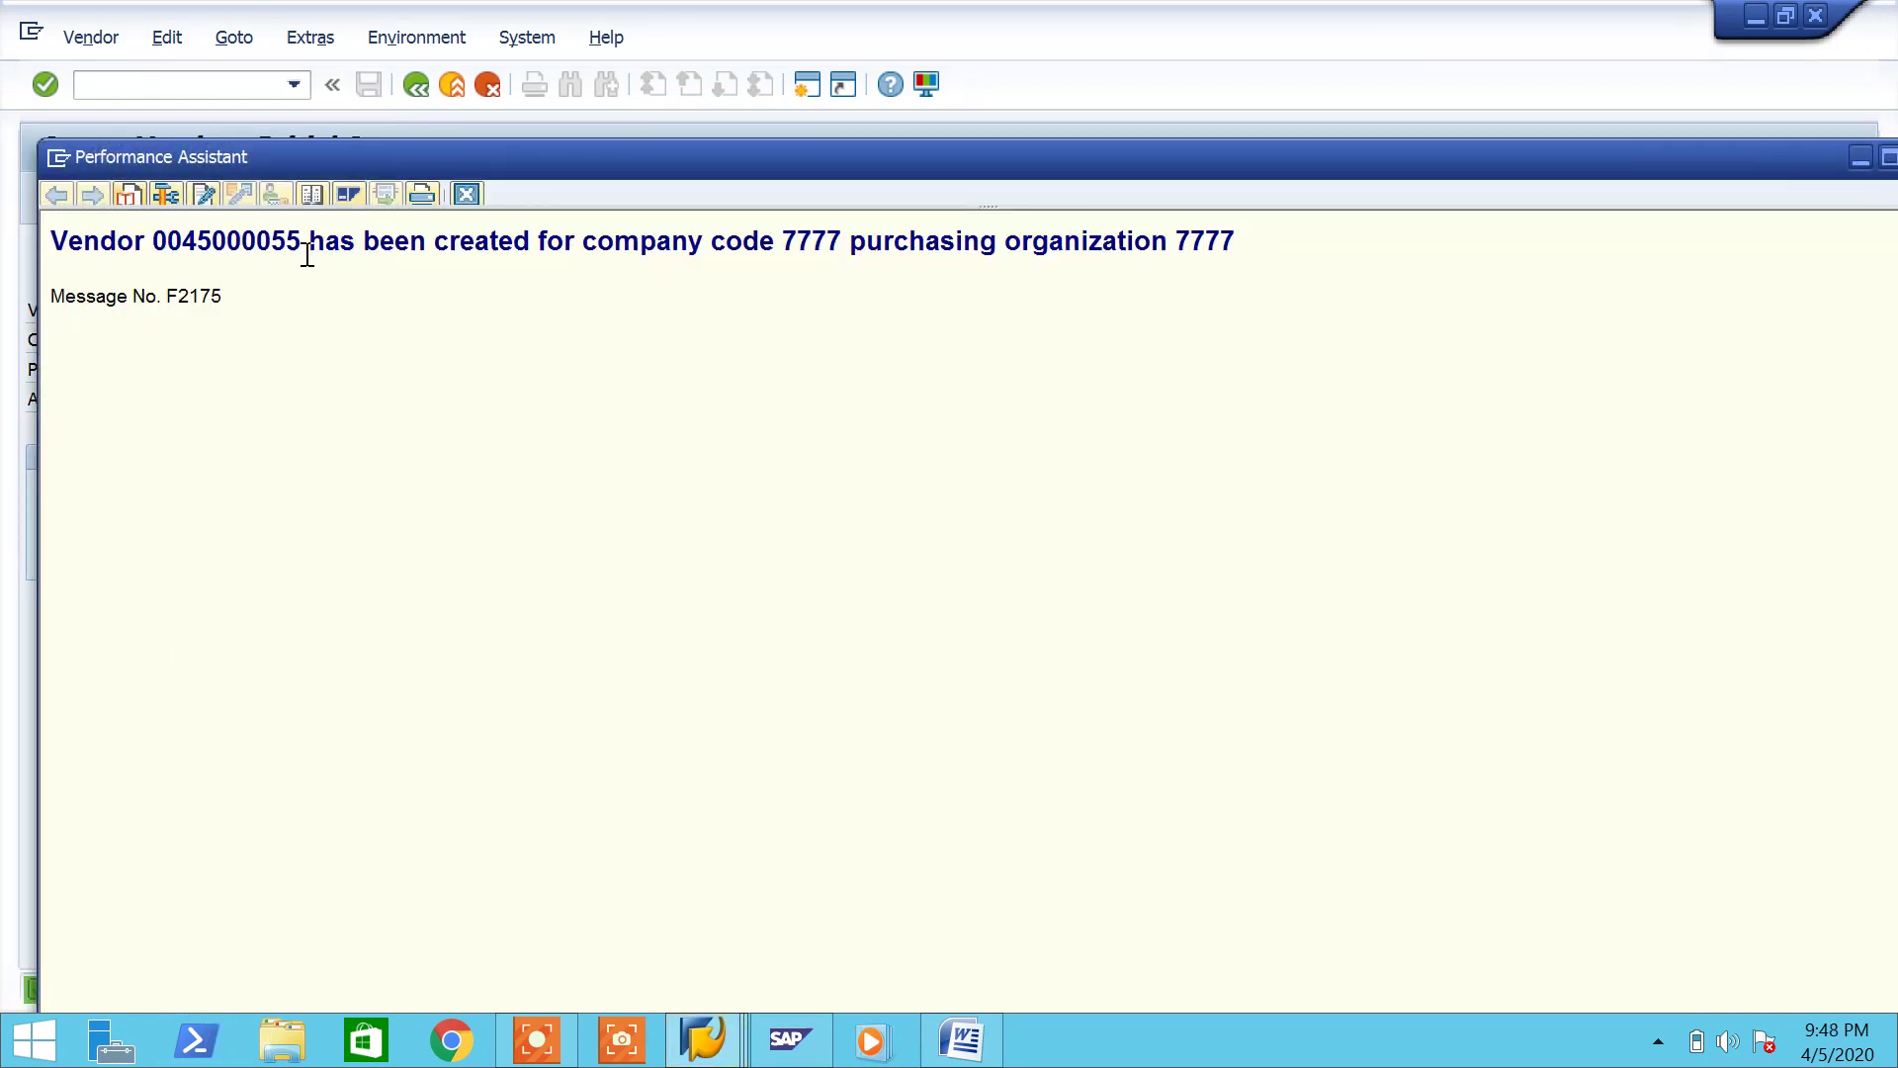
{"action": "left_click_drag", "start_coordinate": [306, 254], "coordinate": [55, 240]}
{"action": "key", "text": "ctrl+c"}
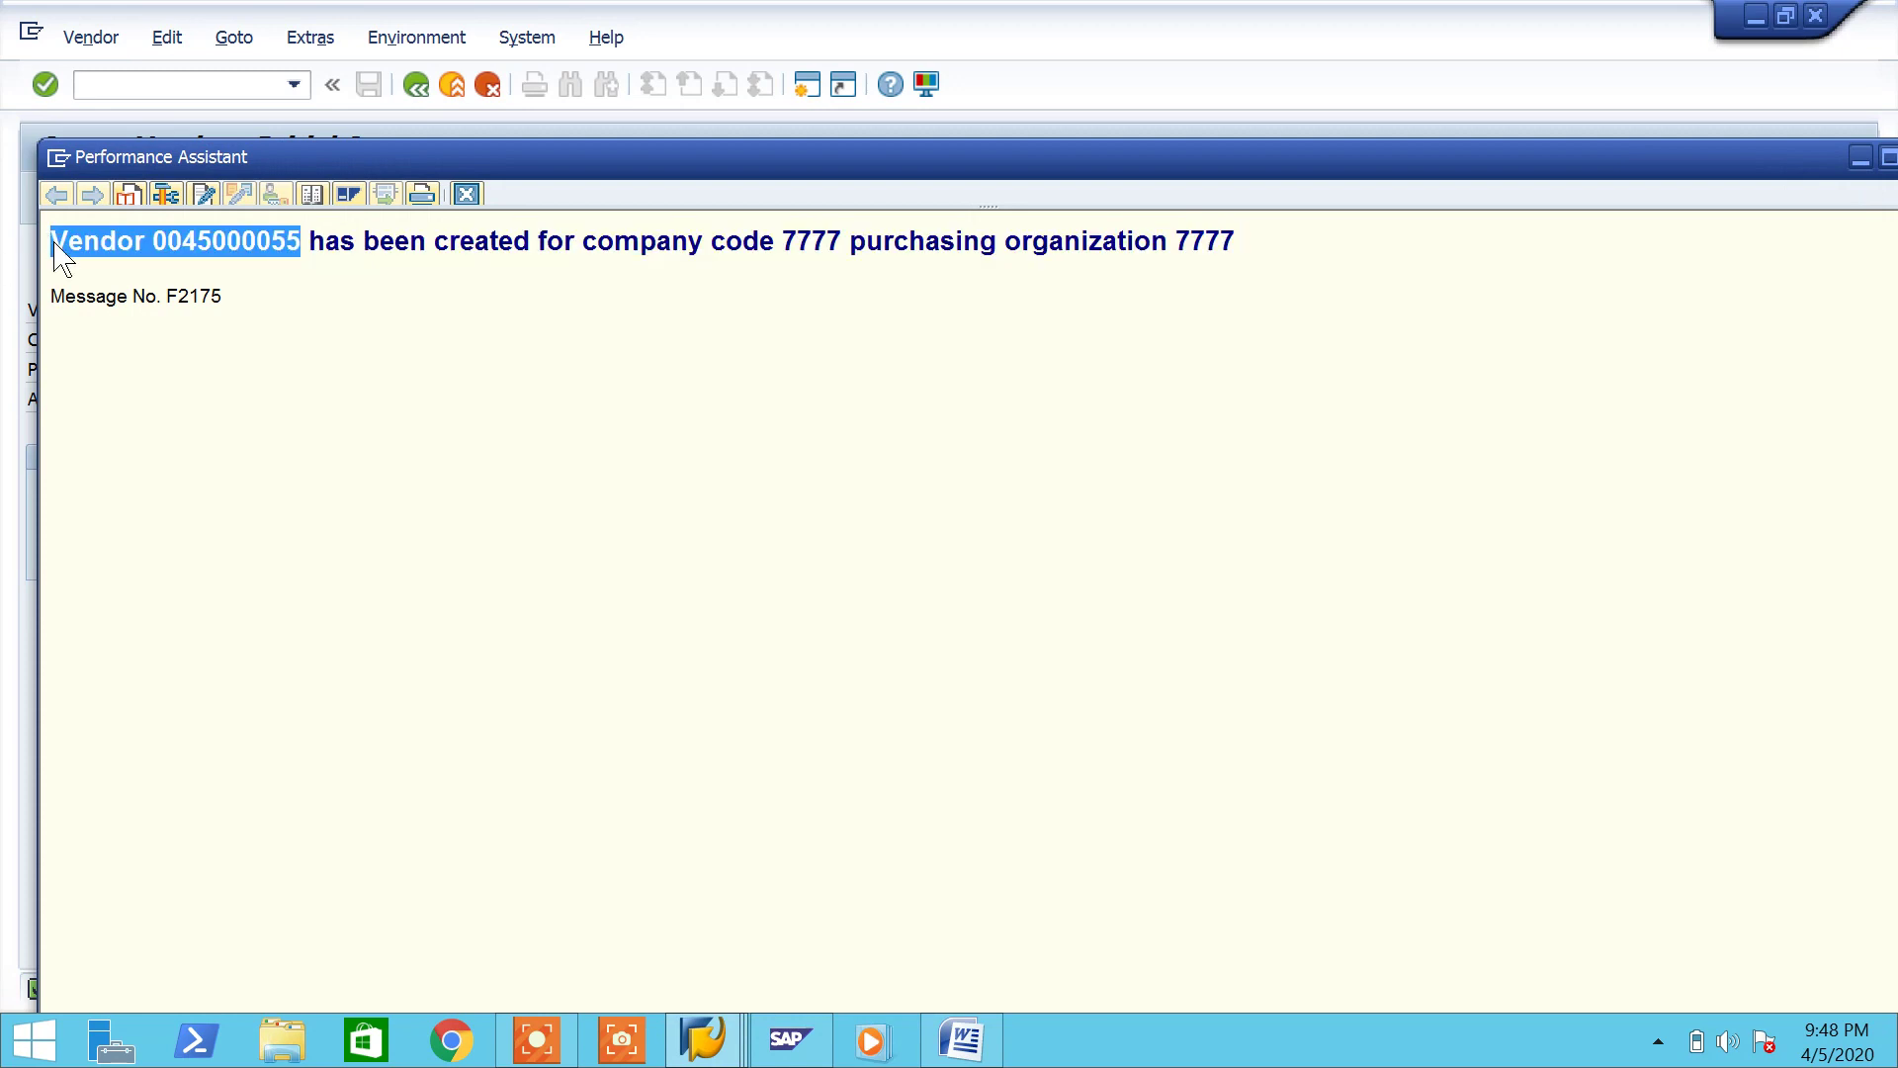
{"action": "left_click", "coordinate": [951, 1033]}
{"action": "key", "text": "ctrl+v"}
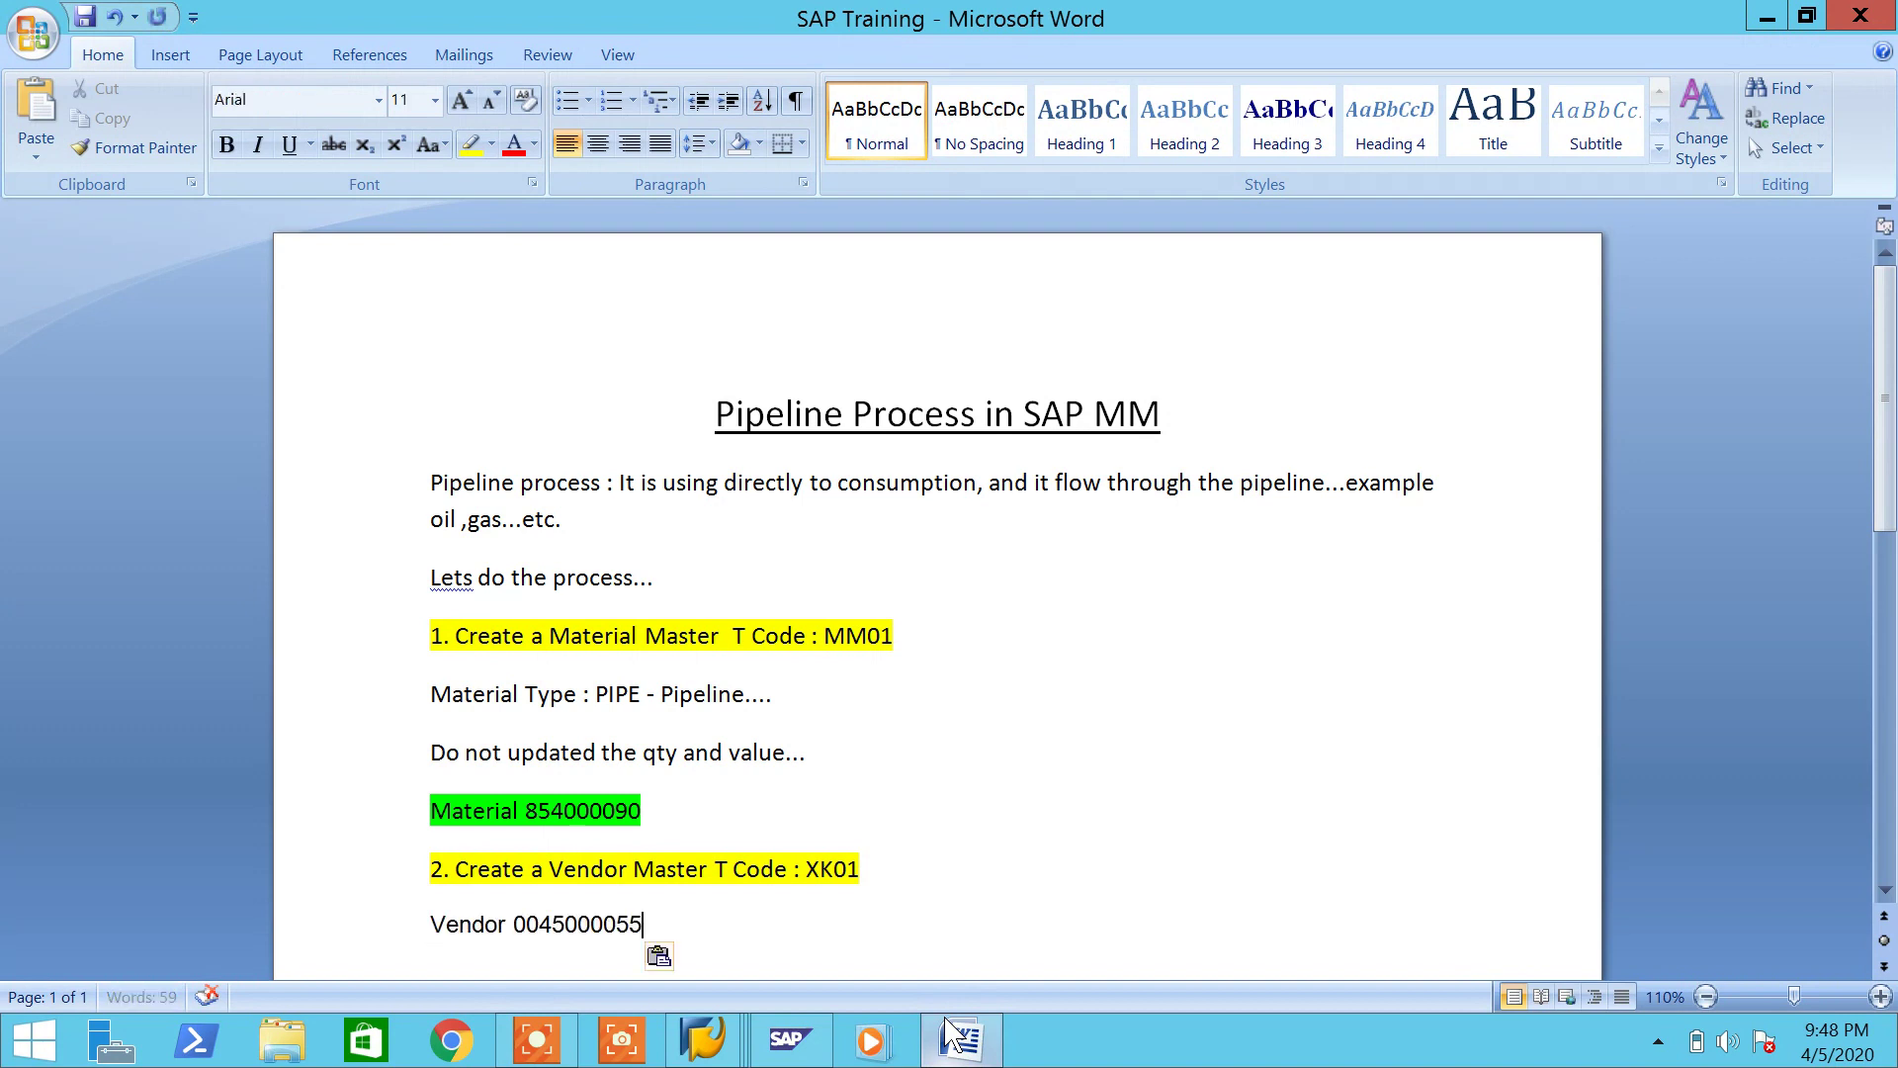
{"action": "left_click", "coordinate": [665, 959]}
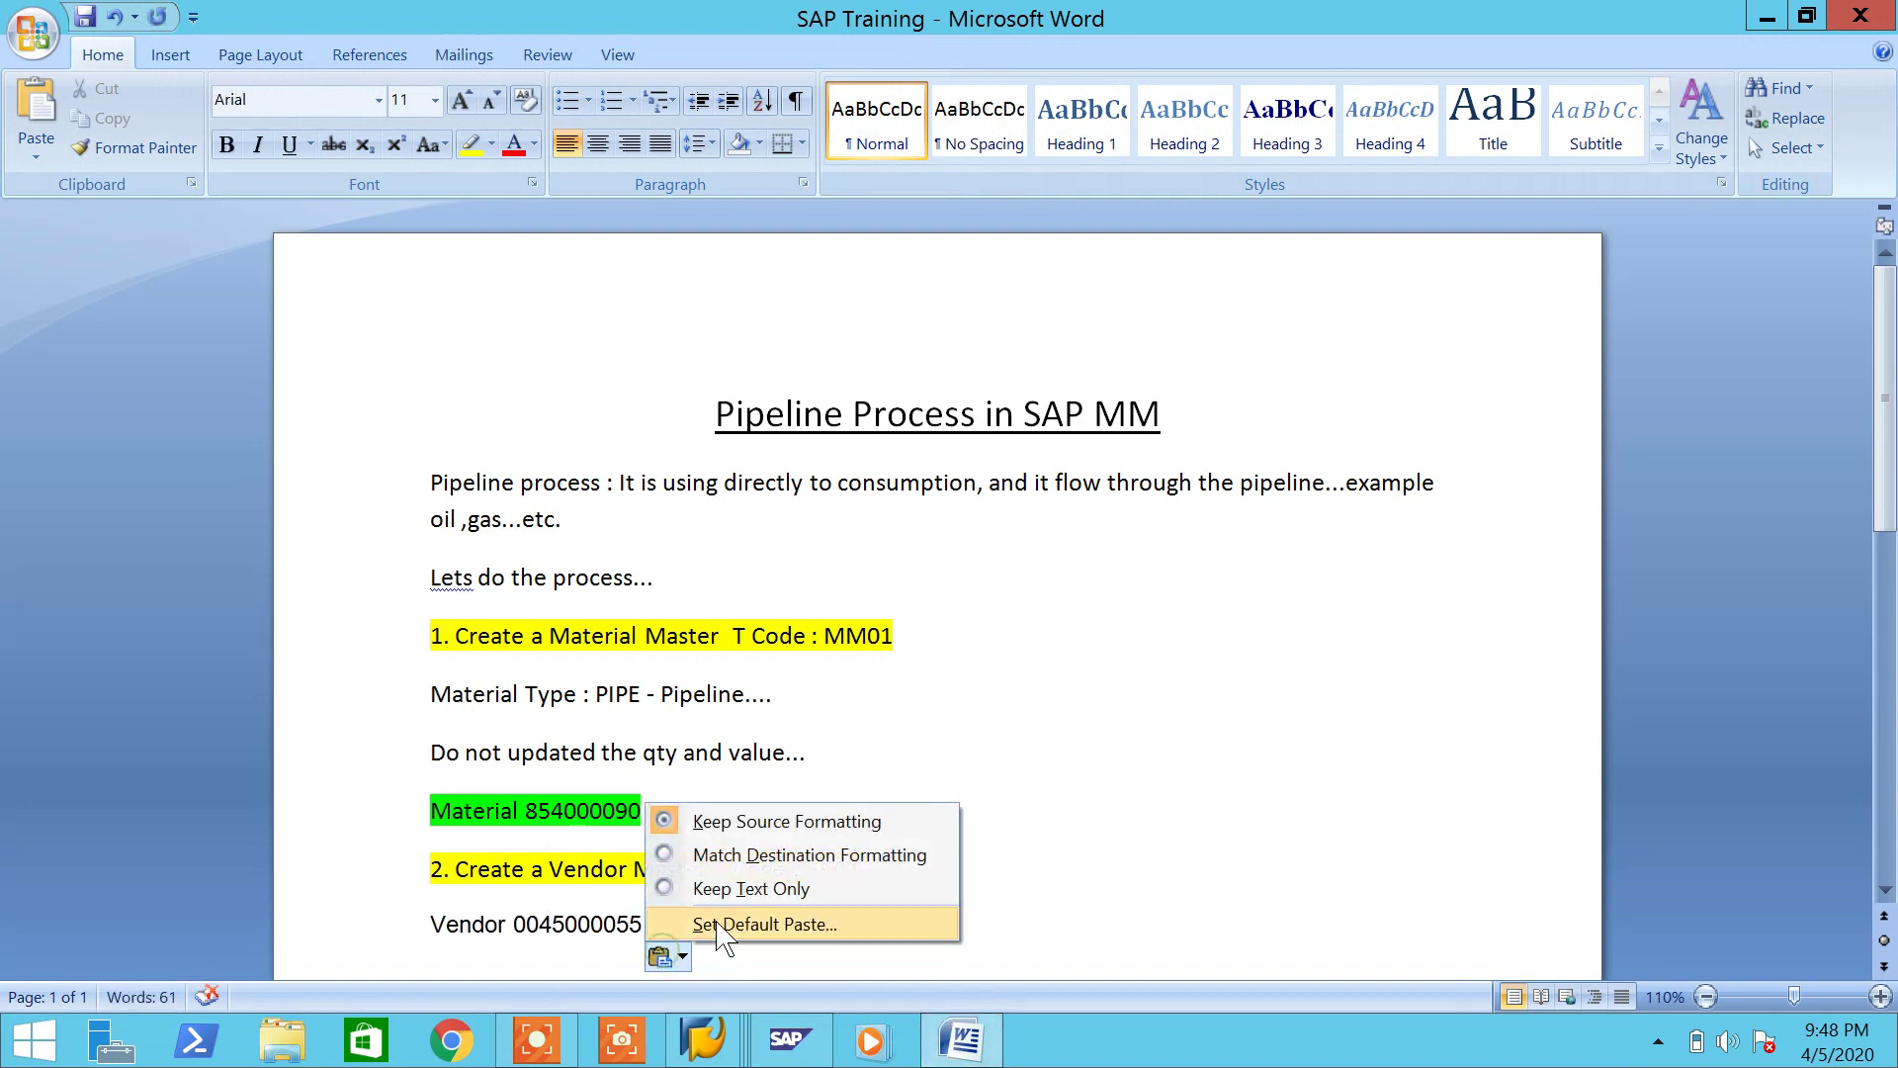
{"action": "left_click", "coordinate": [740, 850]}
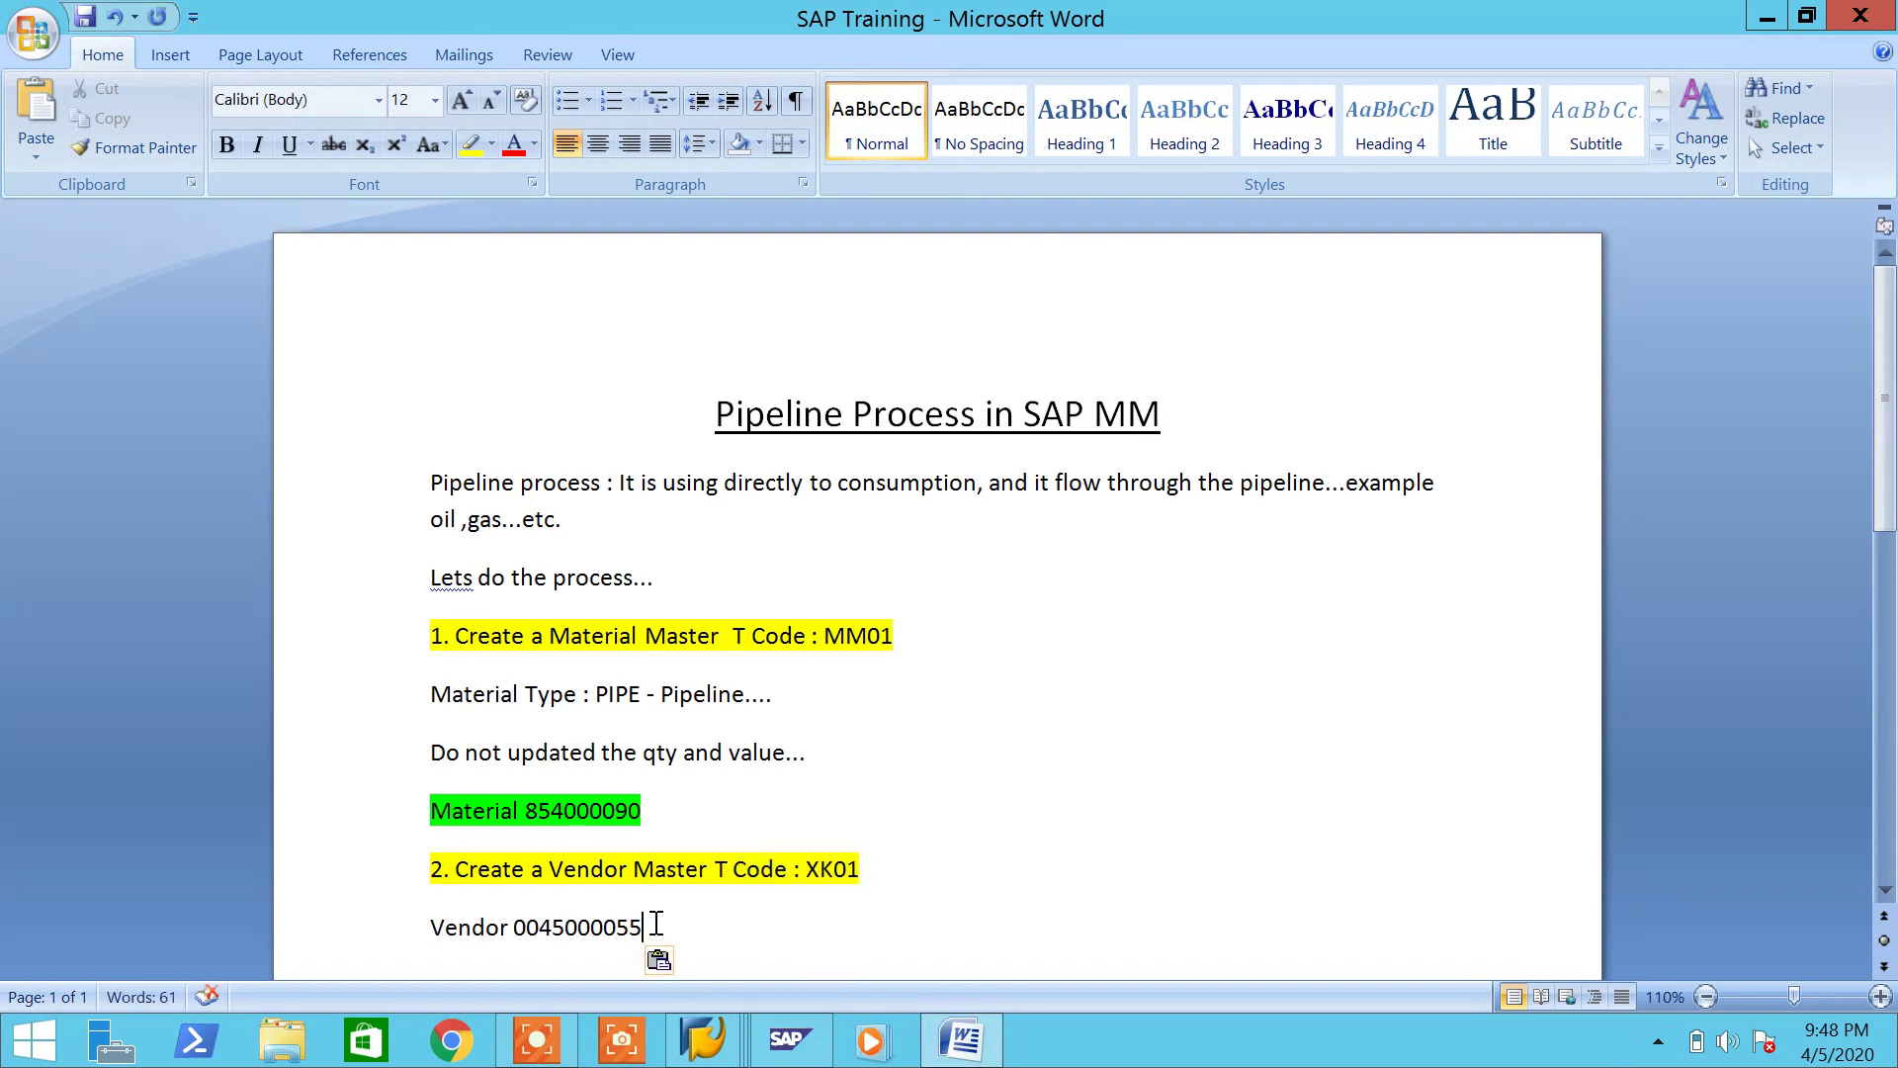
{"action": "left_click_drag", "start_coordinate": [655, 926], "coordinate": [412, 940]}
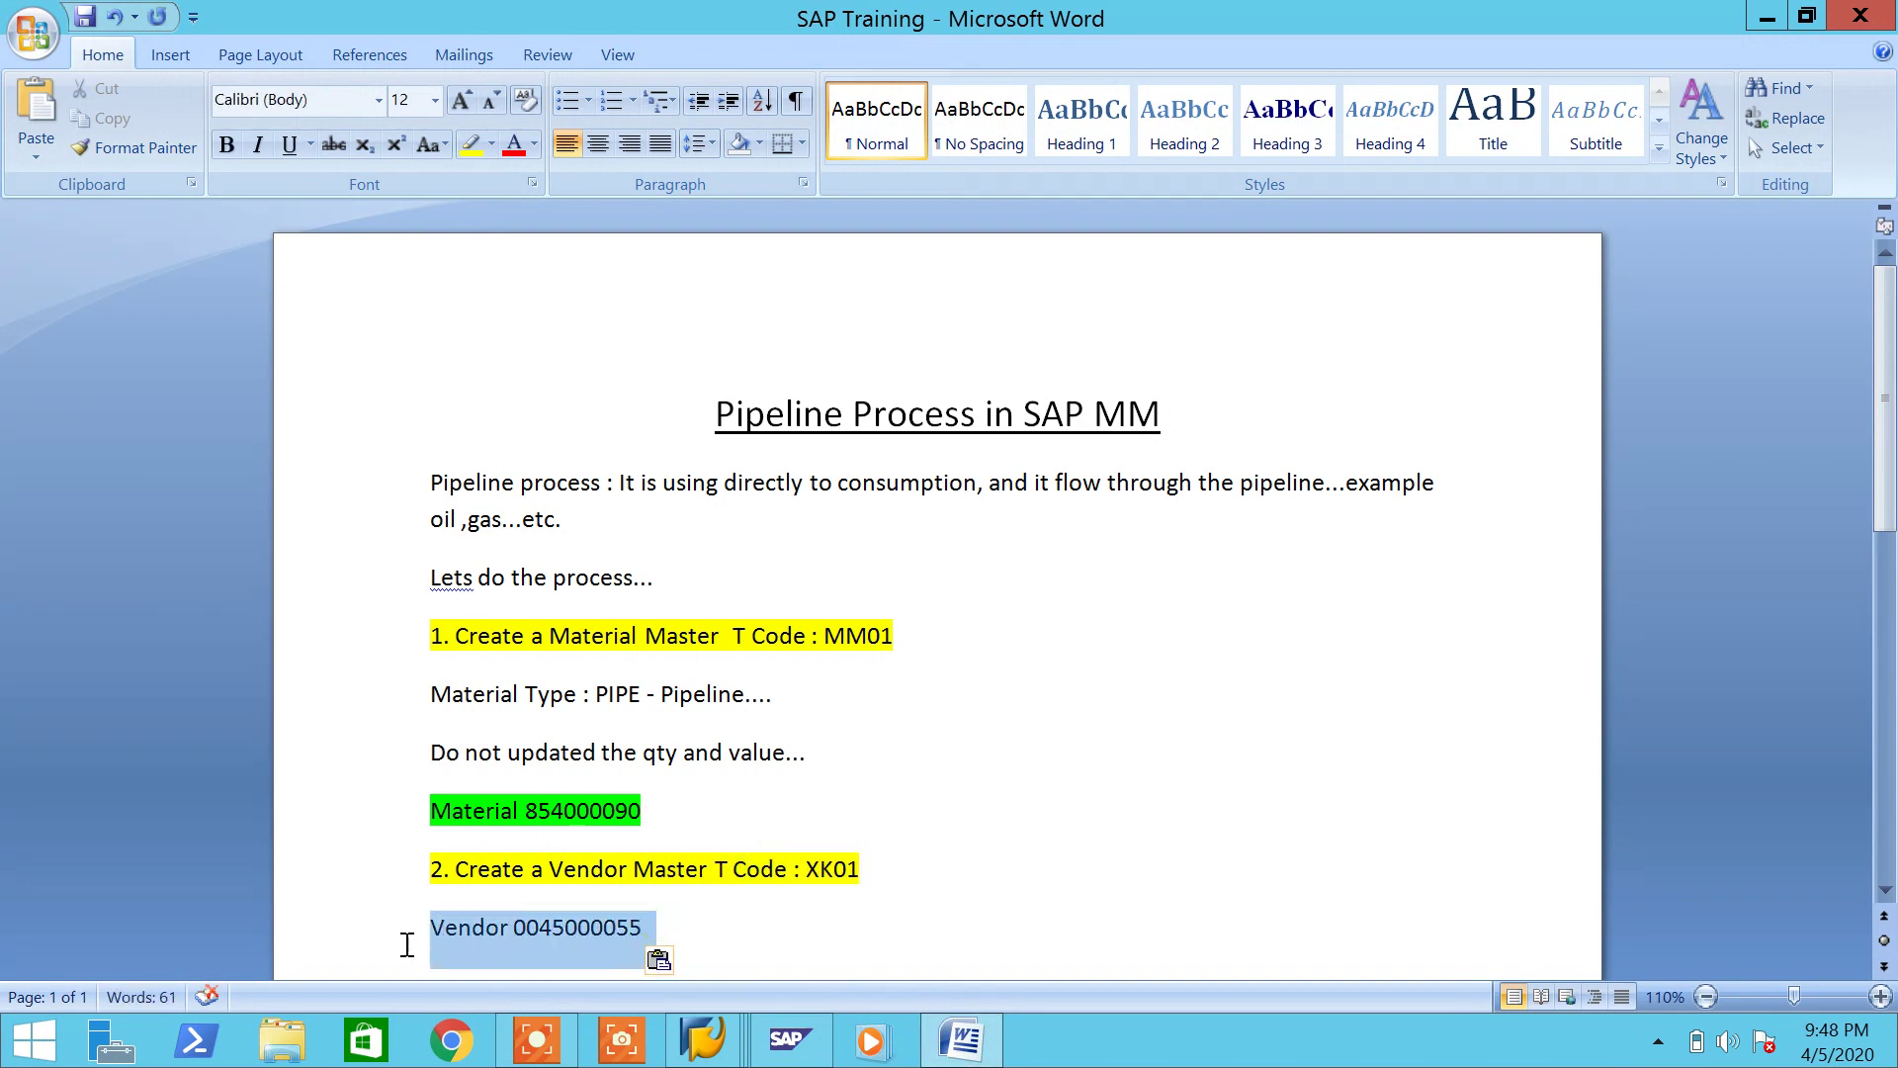
{"action": "left_click", "coordinate": [491, 144]}
{"action": "left_click", "coordinate": [520, 180]}
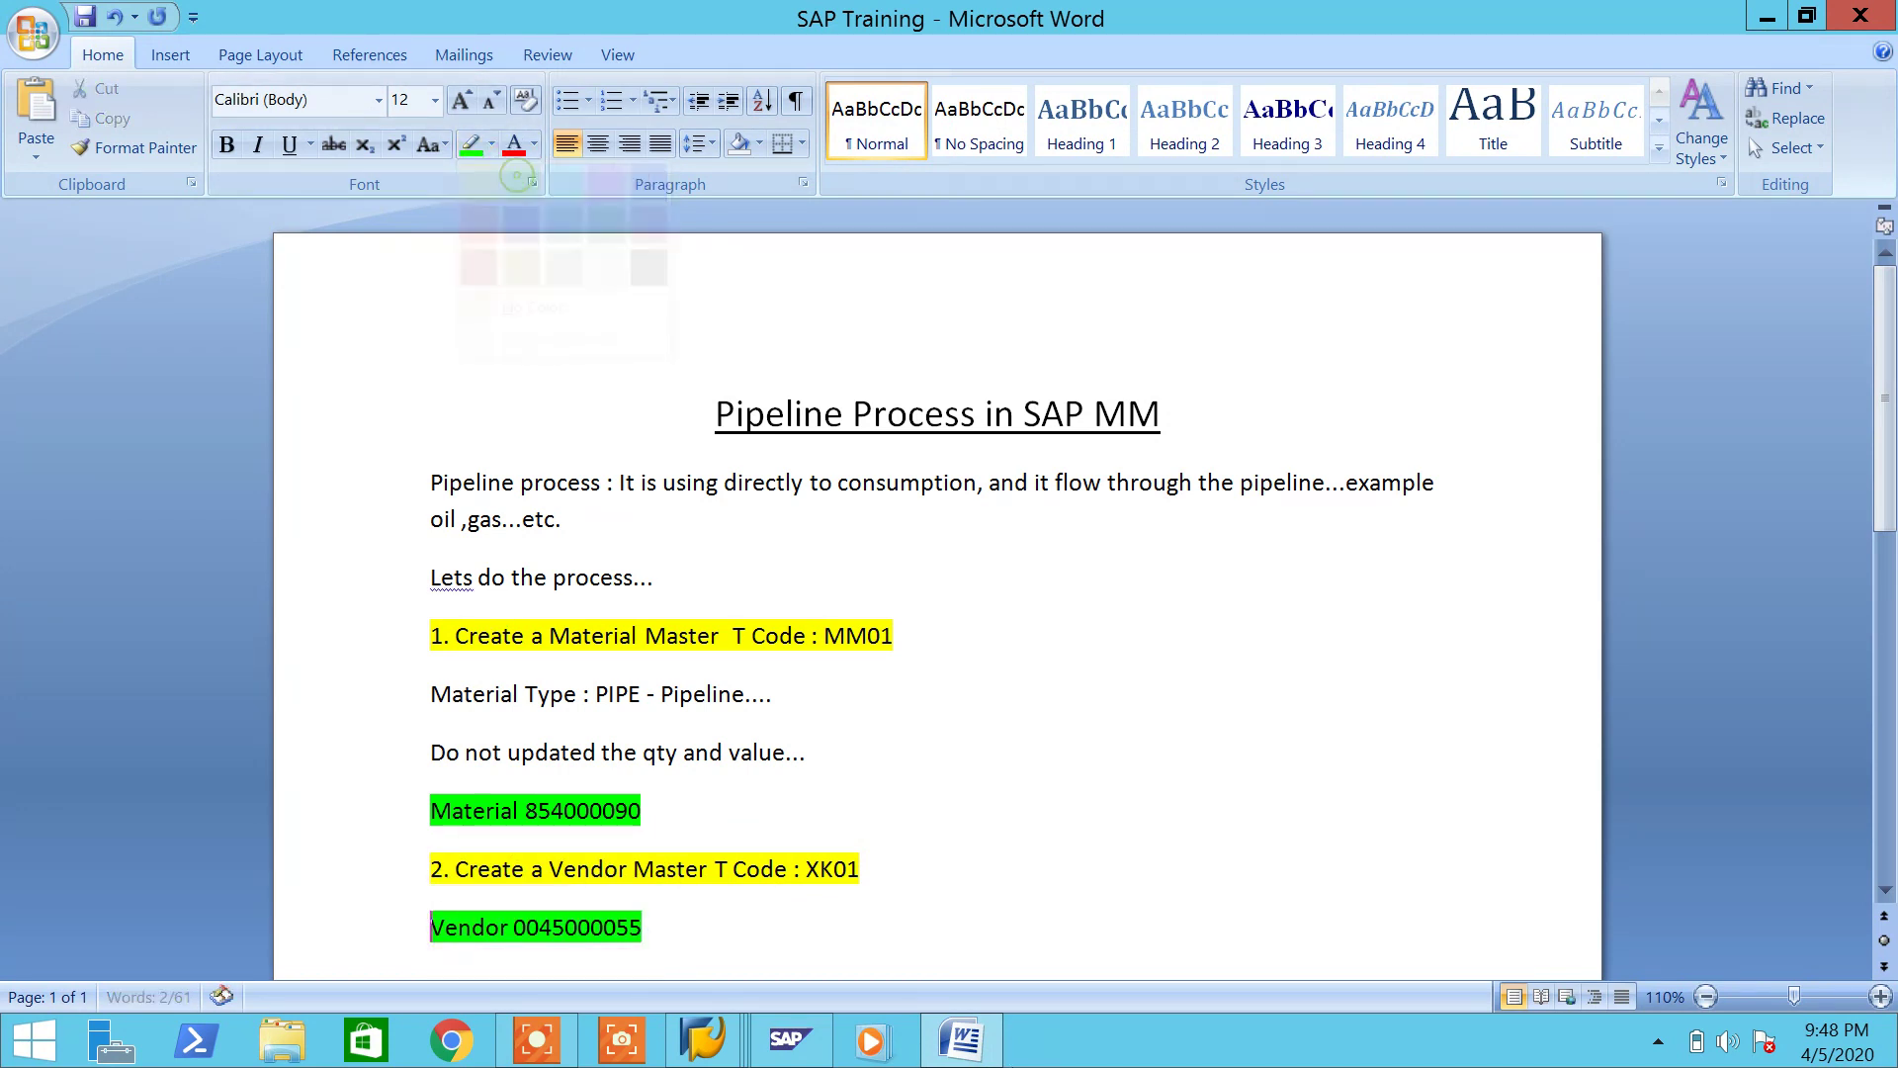
Step: Start step '3.' on the next line, highlighted yellow
{"action": "left_click", "coordinate": [910, 963]}
{"action": "type", "text": "3."}
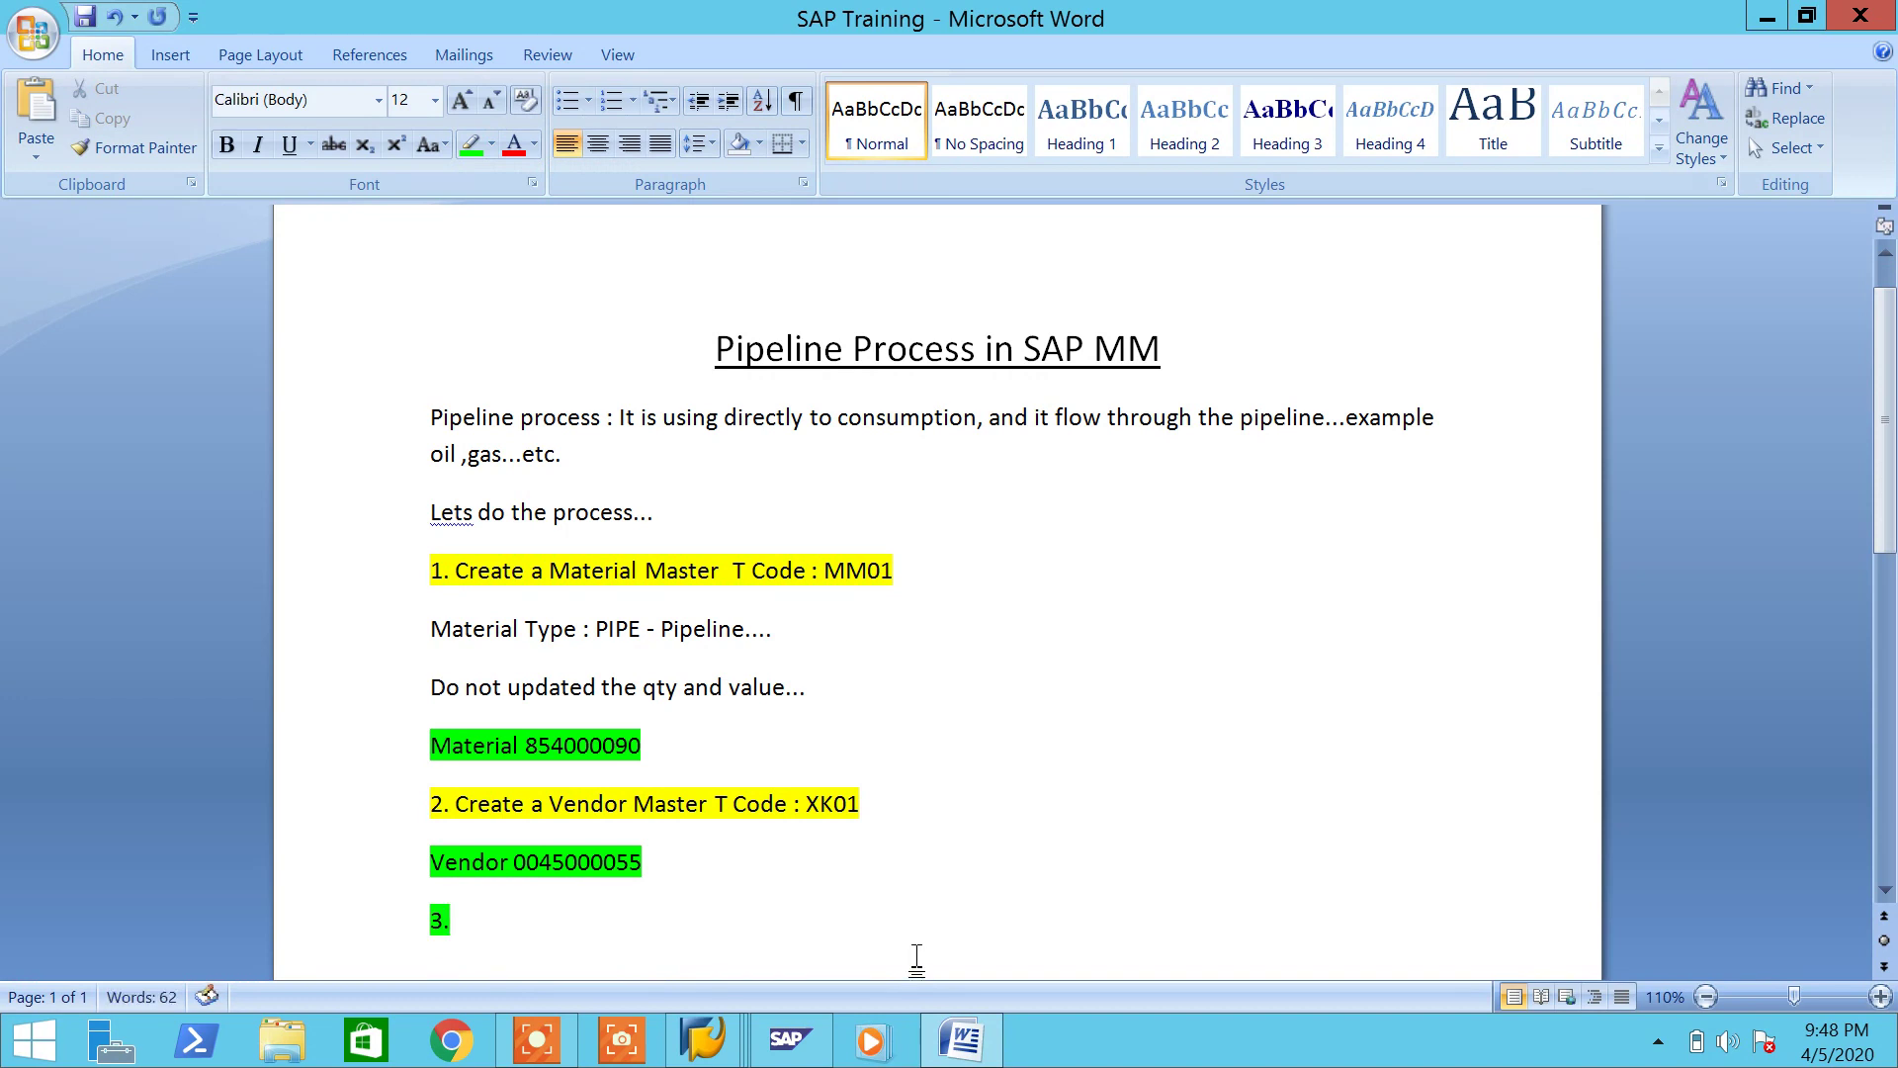
{"action": "left_click_drag", "start_coordinate": [571, 944], "coordinate": [435, 920]}
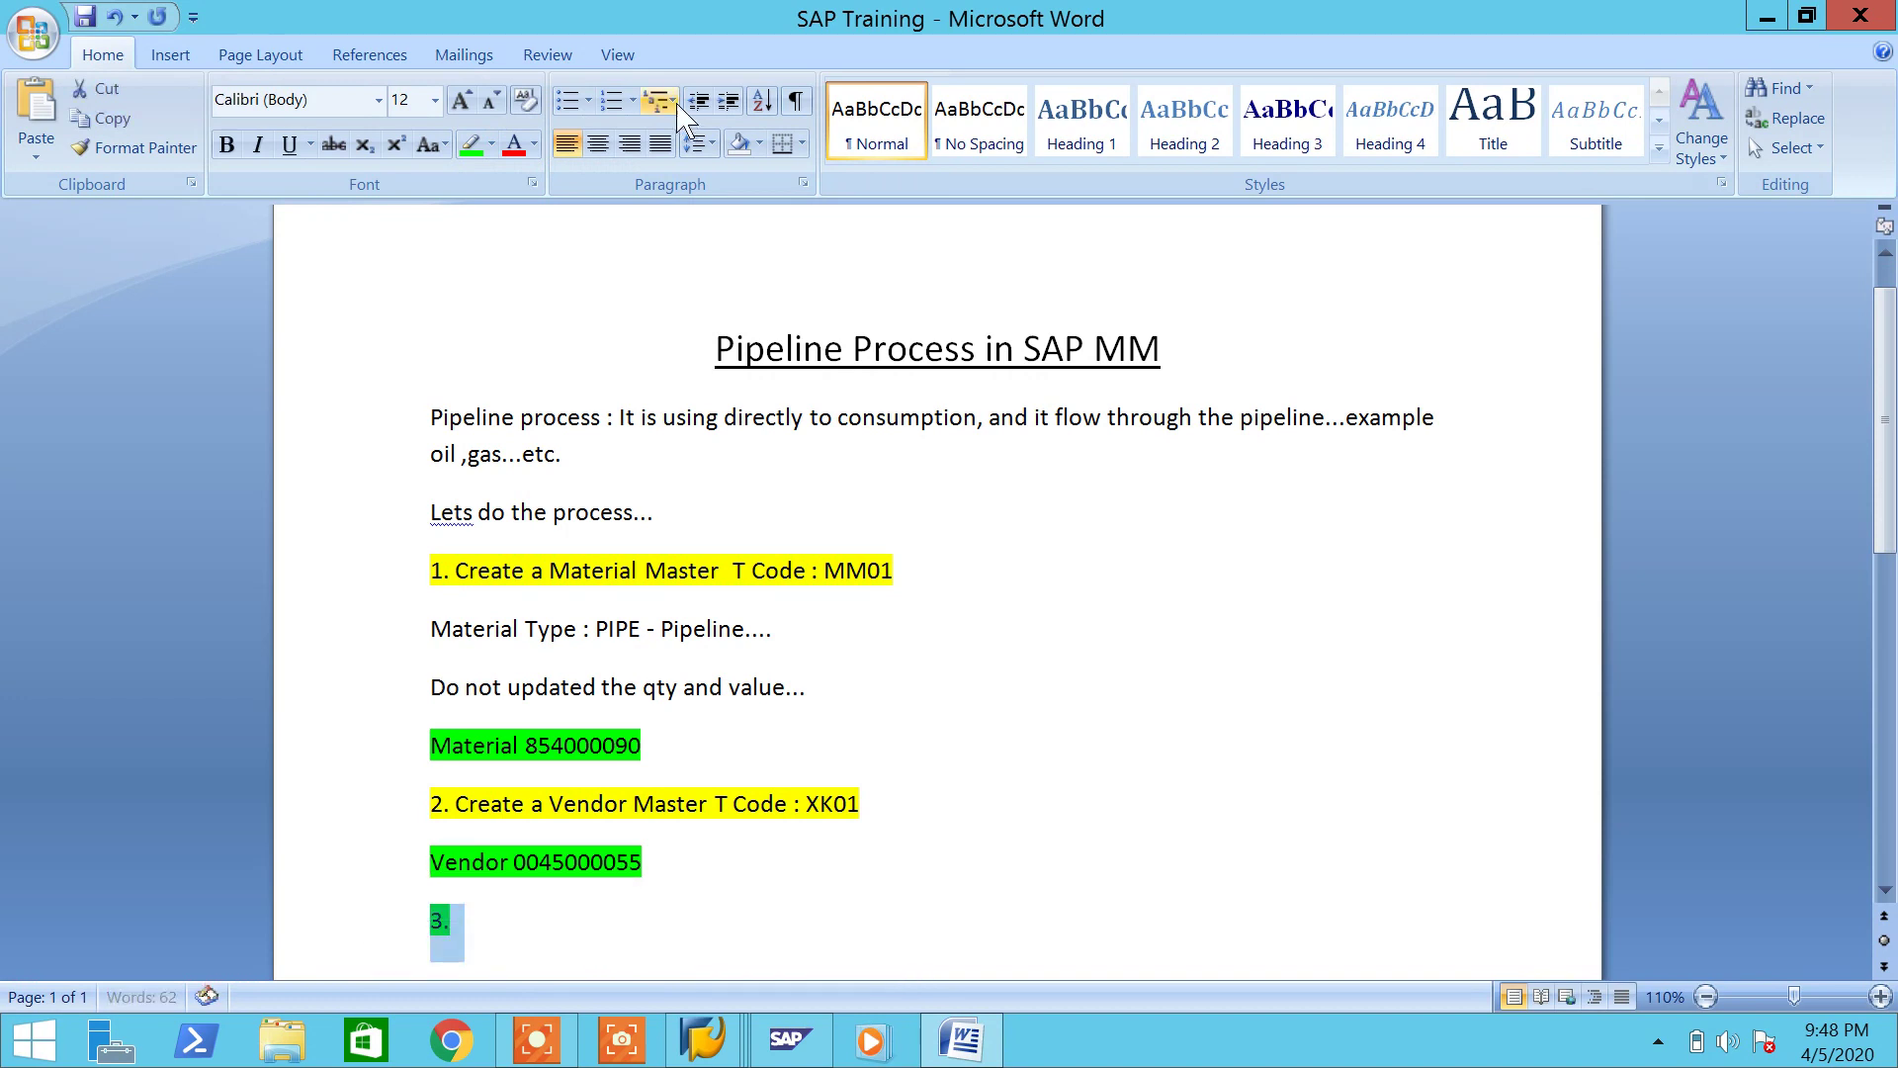
{"action": "left_click", "coordinate": [492, 144]}
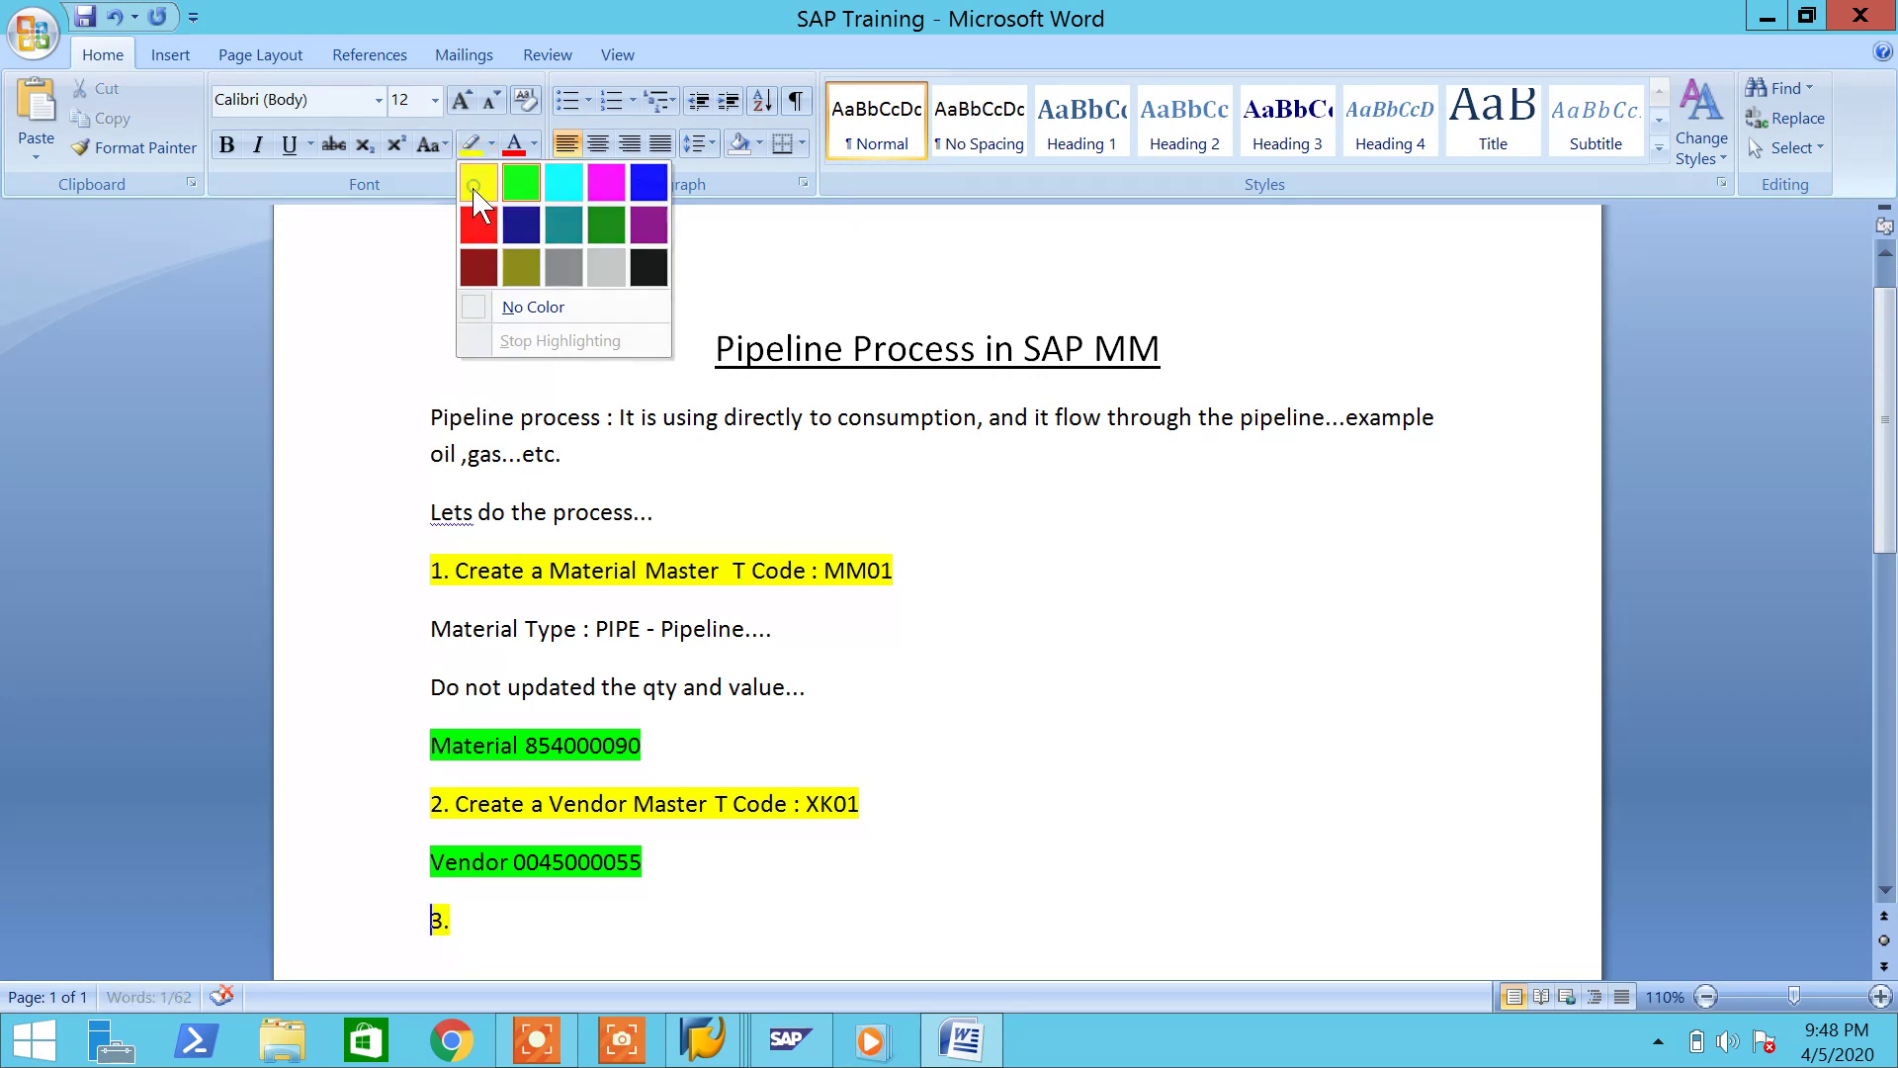
{"action": "left_click", "coordinate": [476, 188]}
Step: Complete step 3 as 'Create Purchasing Info Record T Code : ME11' and highlight it yellow
{"action": "left_click", "coordinate": [522, 939]}
{"action": "type", "text": "Create"}
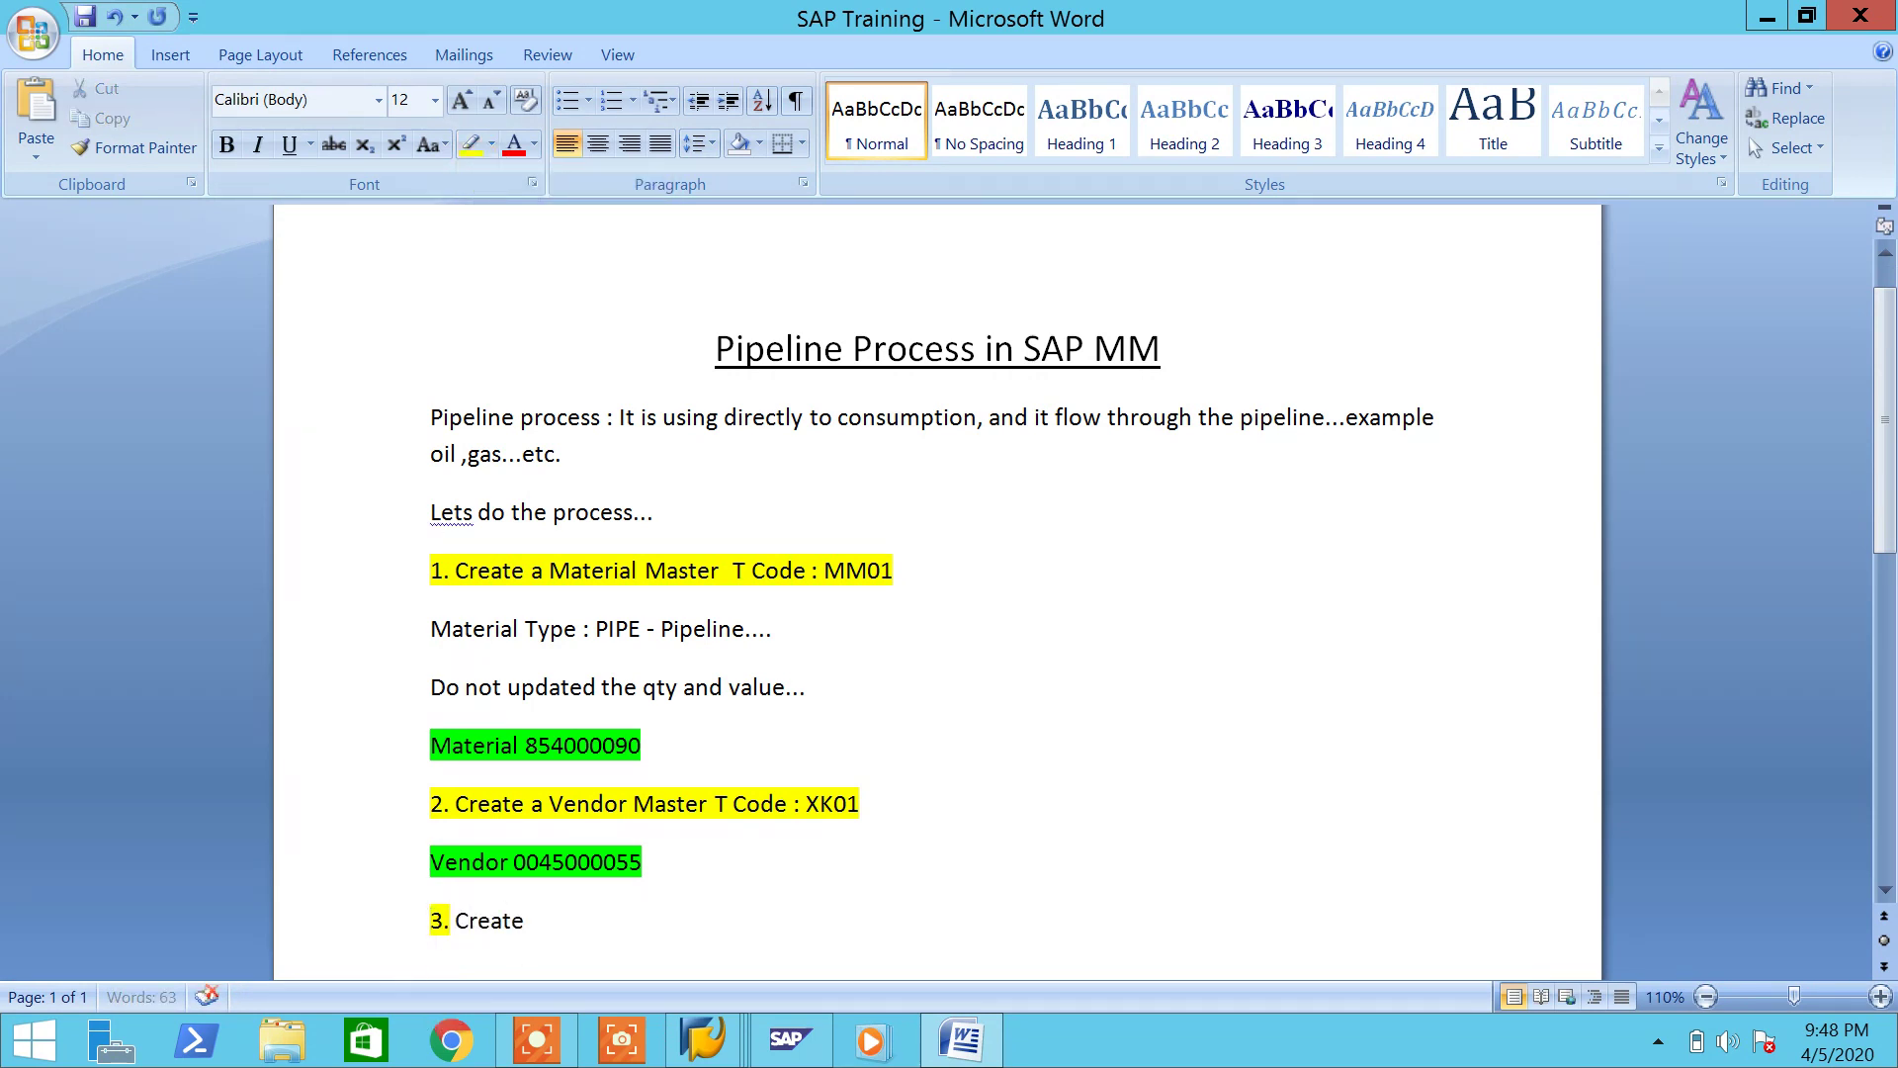
{"action": "type", "text": " Purchasing Info Re"}
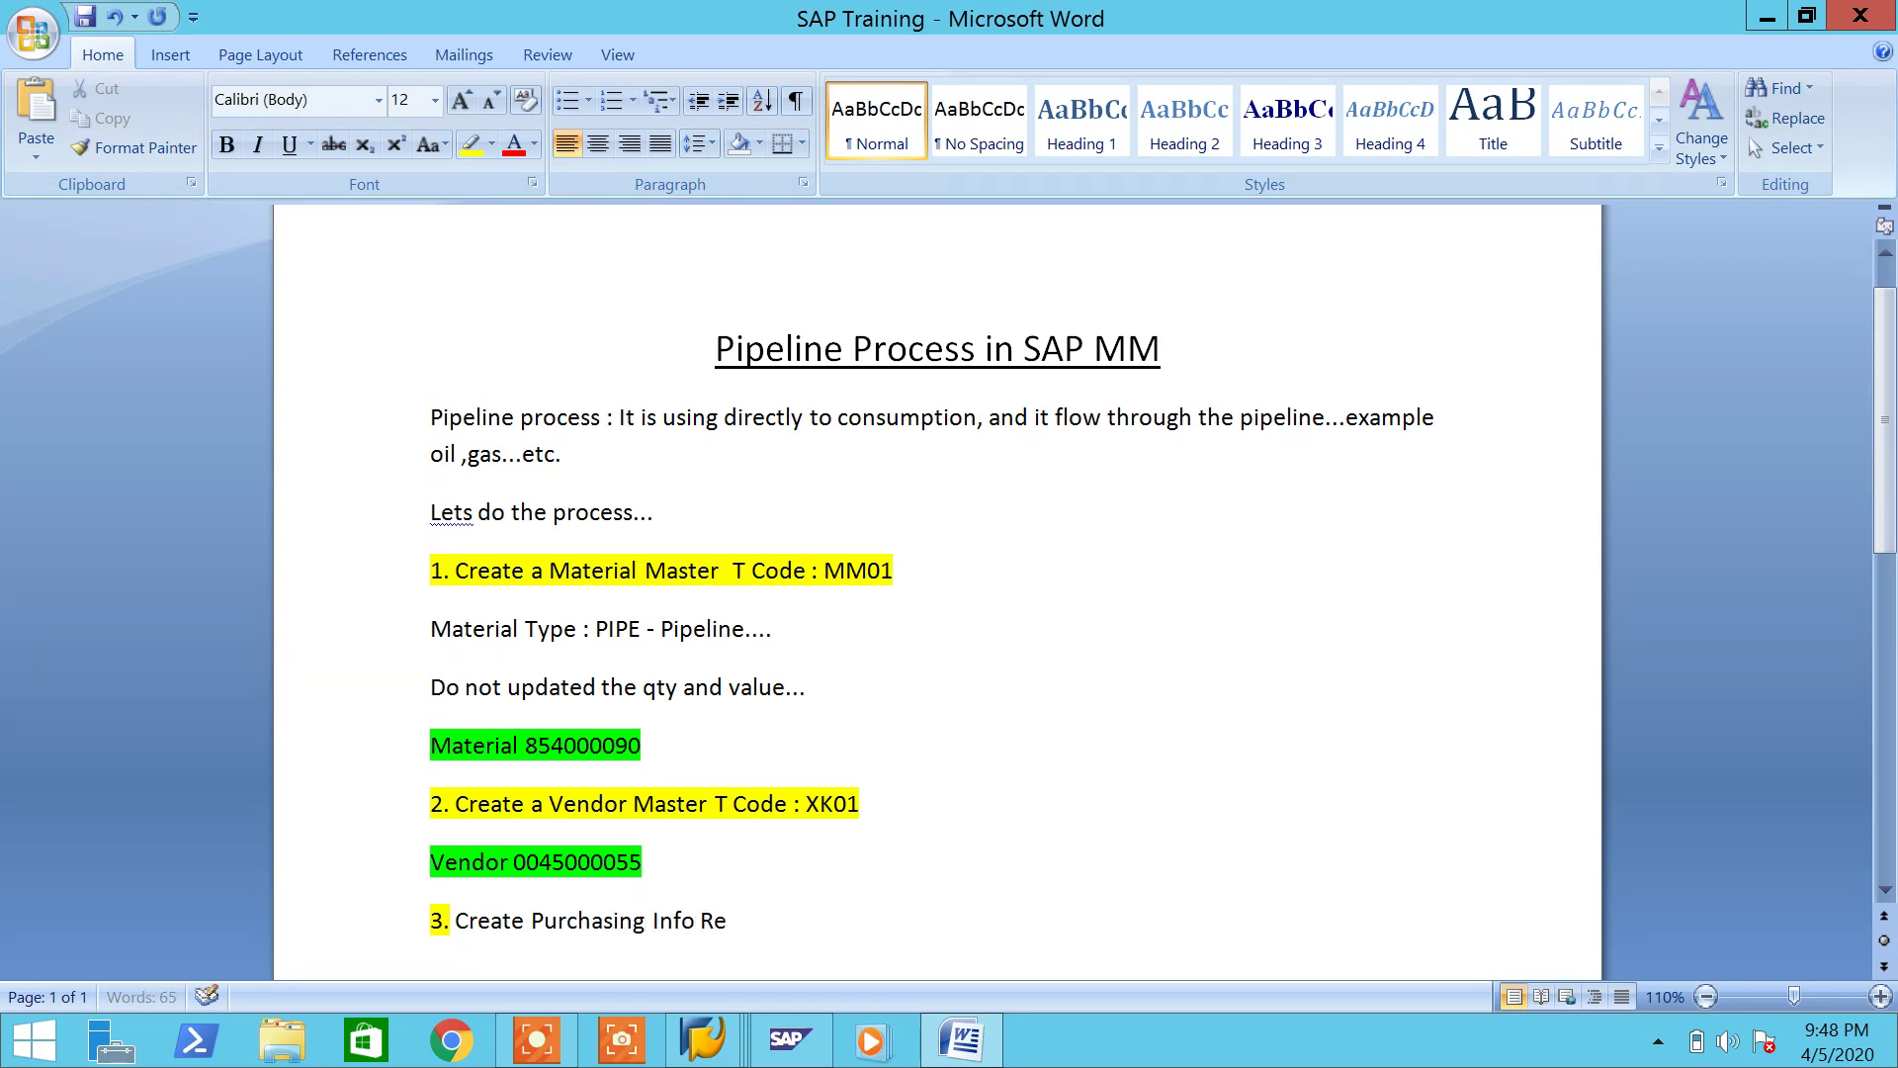
{"action": "type", "text": "cortdd"}
{"action": "key", "text": "BackSpace"}
{"action": "type", "text": "d"}
{"action": "scroll", "coordinate": [792, 908], "scroll_direction": "down", "scroll_amount": 3}
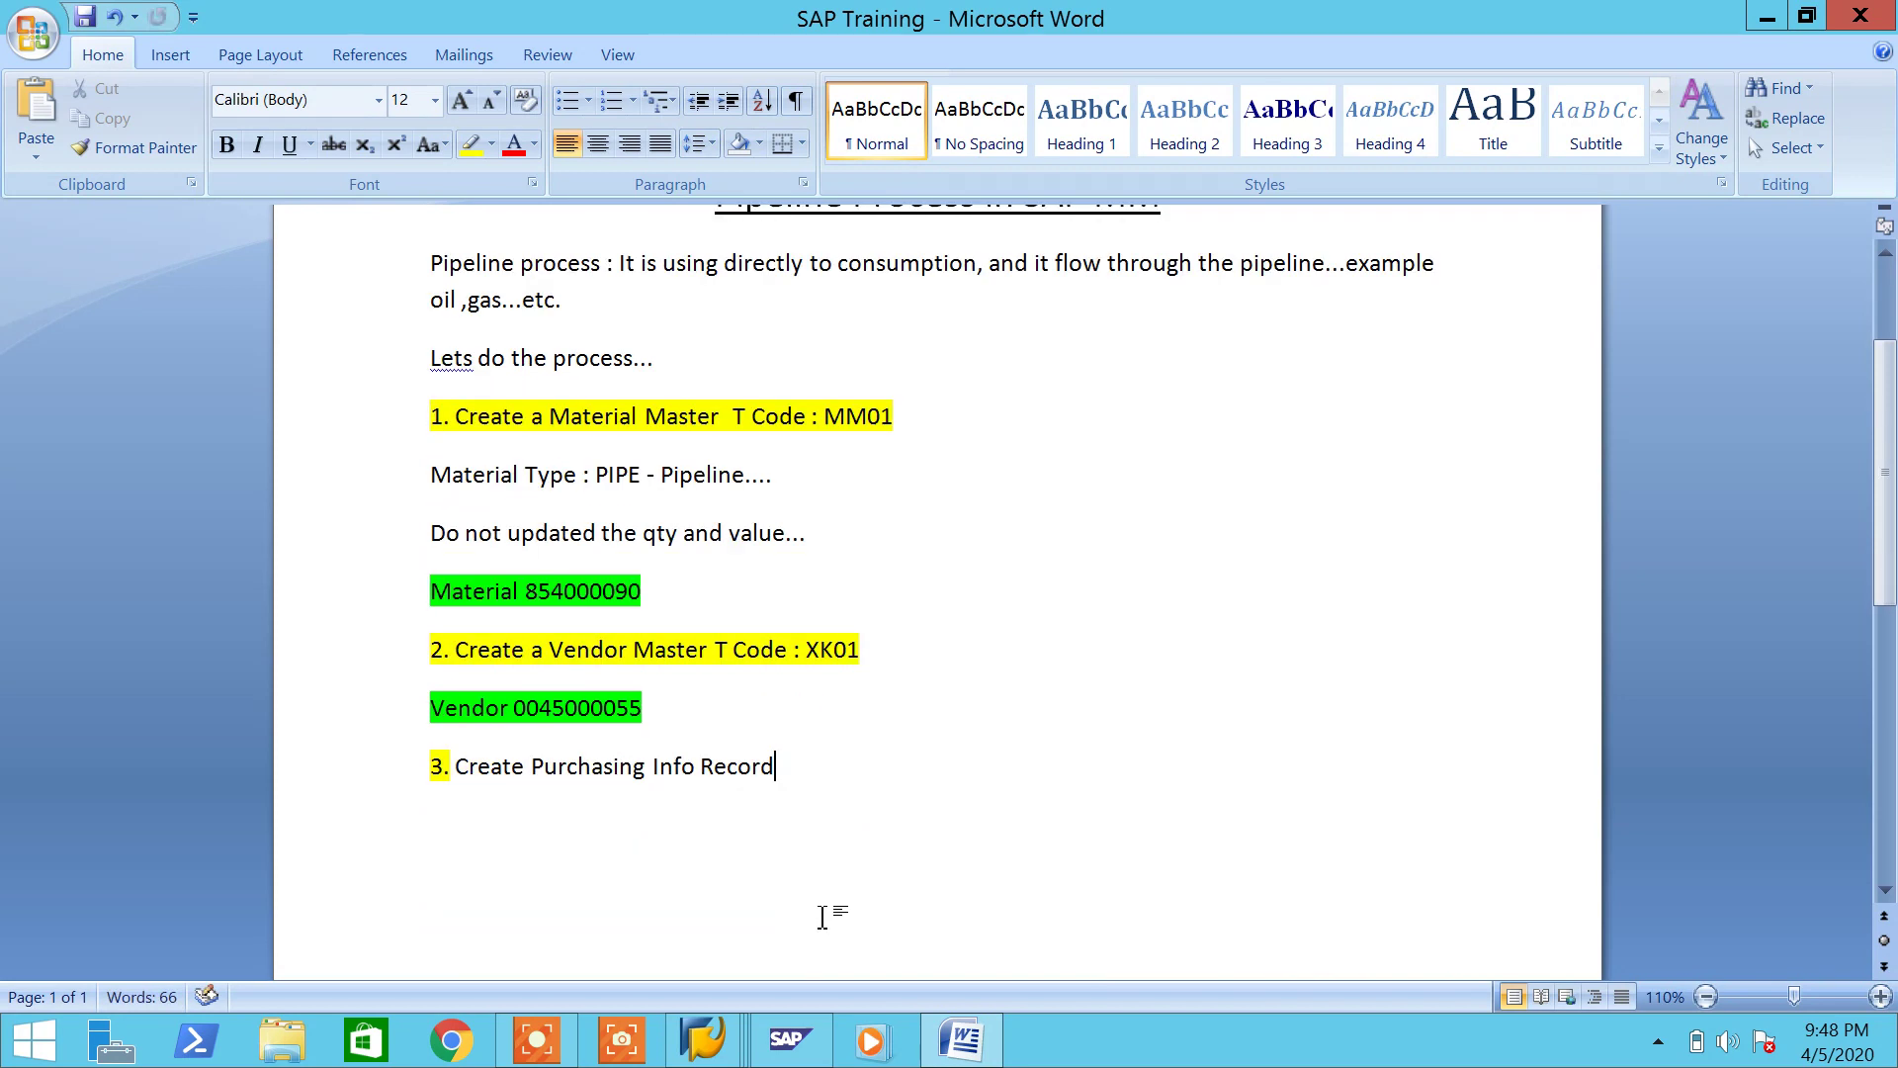
{"action": "key", "text": "Return"}
{"action": "type", "text": "T Code : ME11"}
{"action": "left_click_drag", "start_coordinate": [959, 781], "coordinate": [423, 766]}
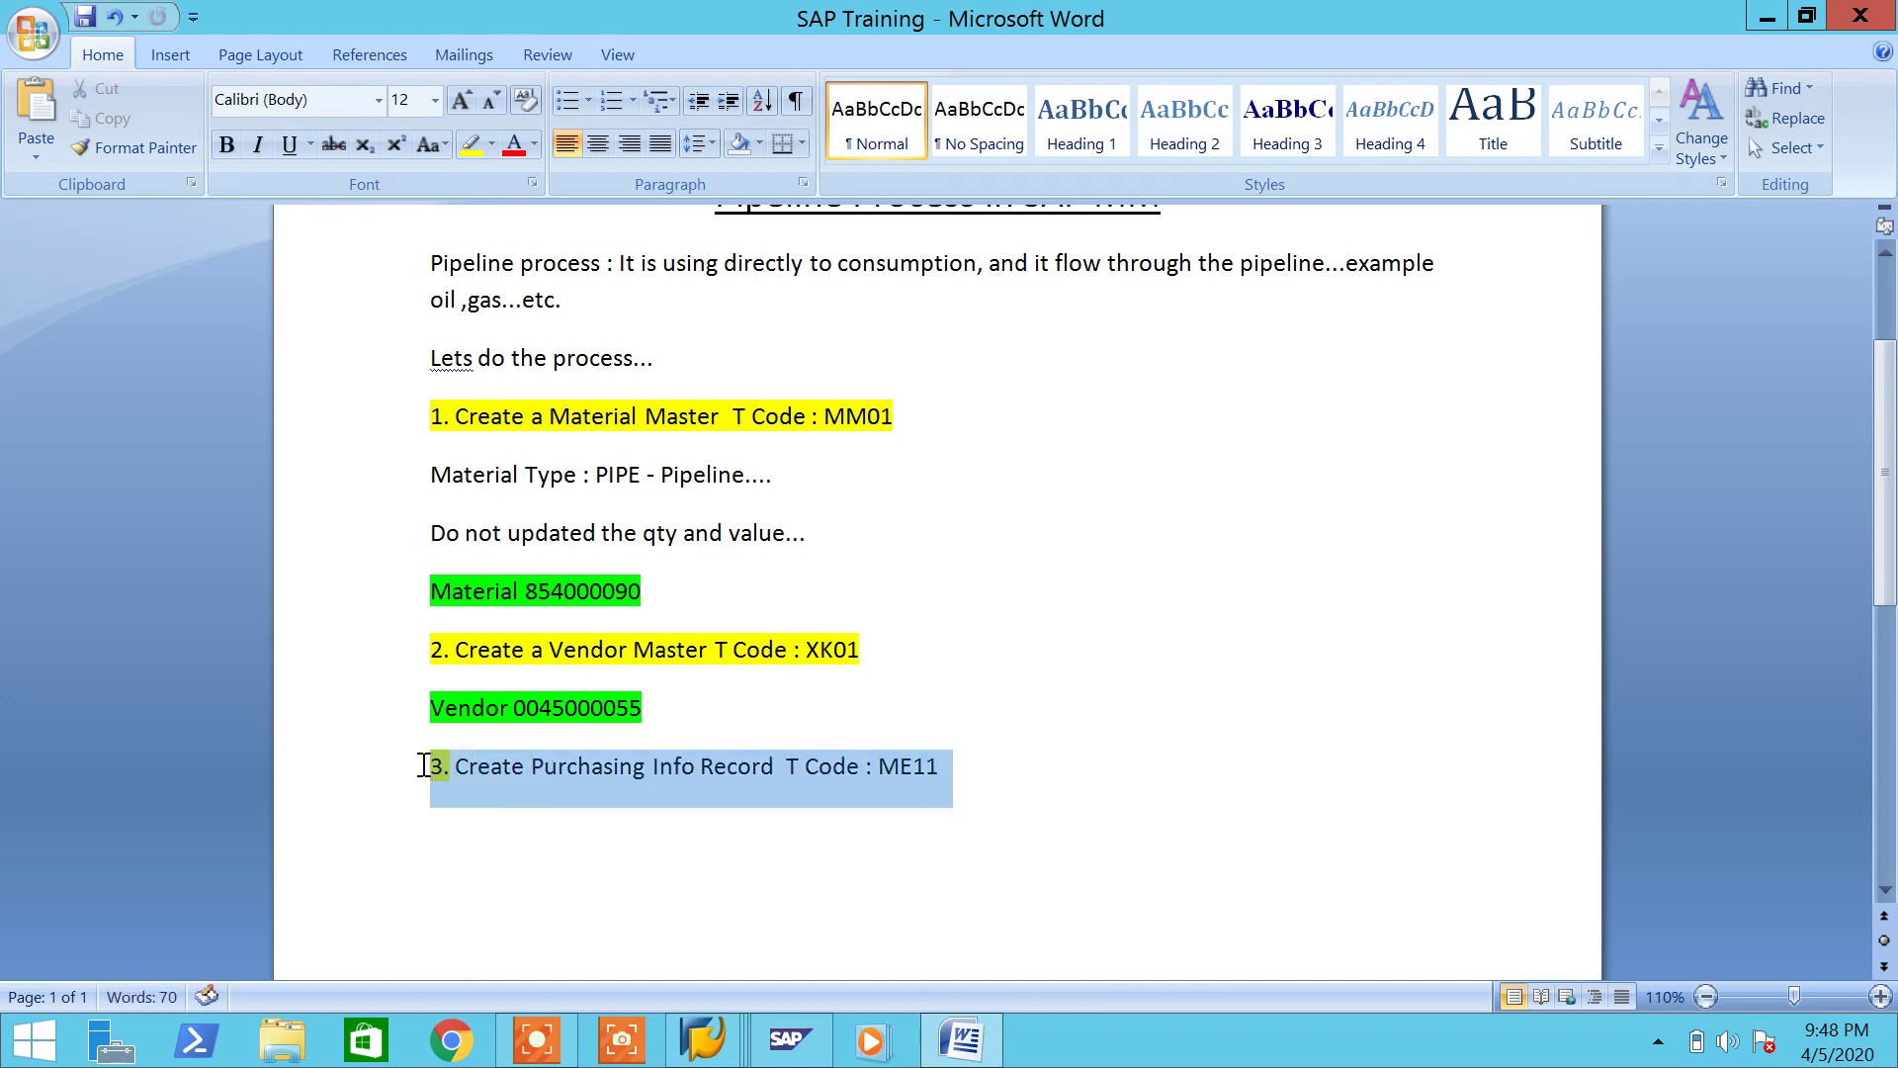
{"action": "left_click", "coordinate": [471, 144]}
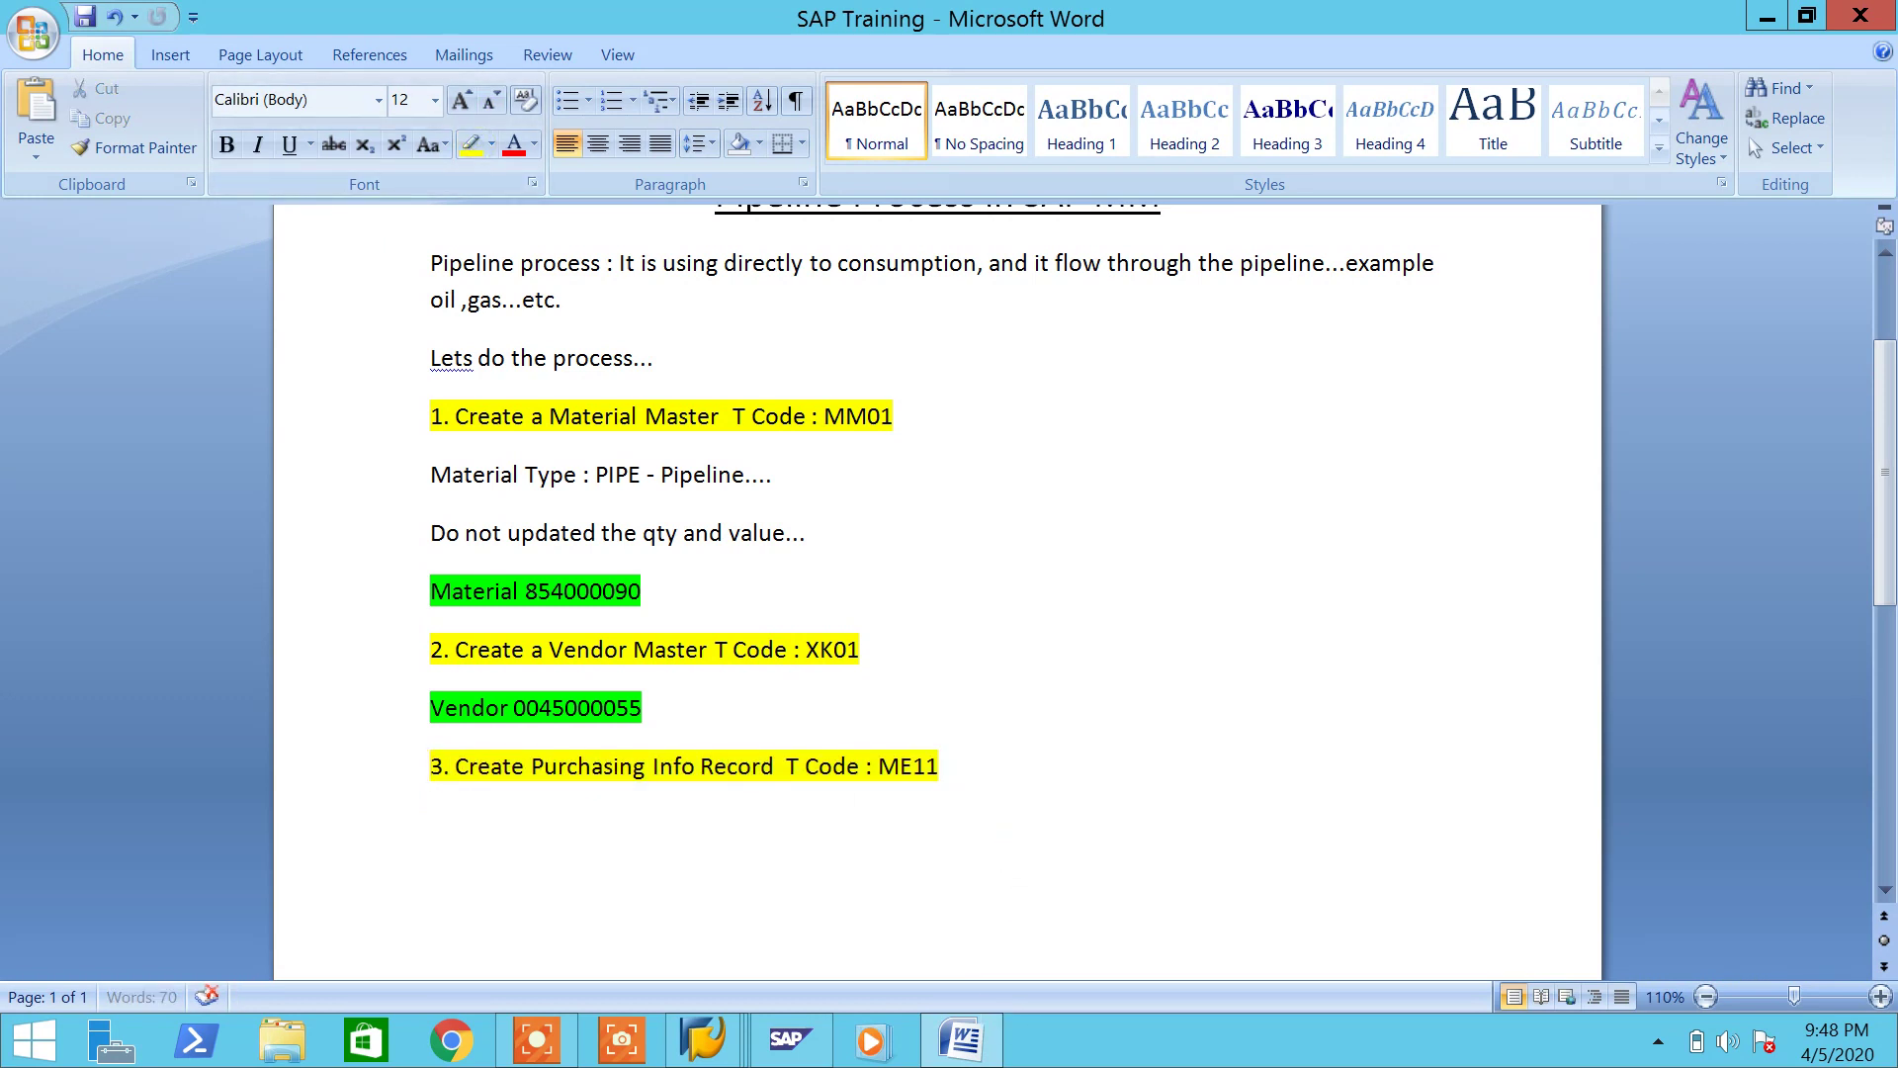
Step: Begin the note 'Note : Pipeline material must need created PIR....why because'
{"action": "type", "text": "Note : Pipeline material msut"}
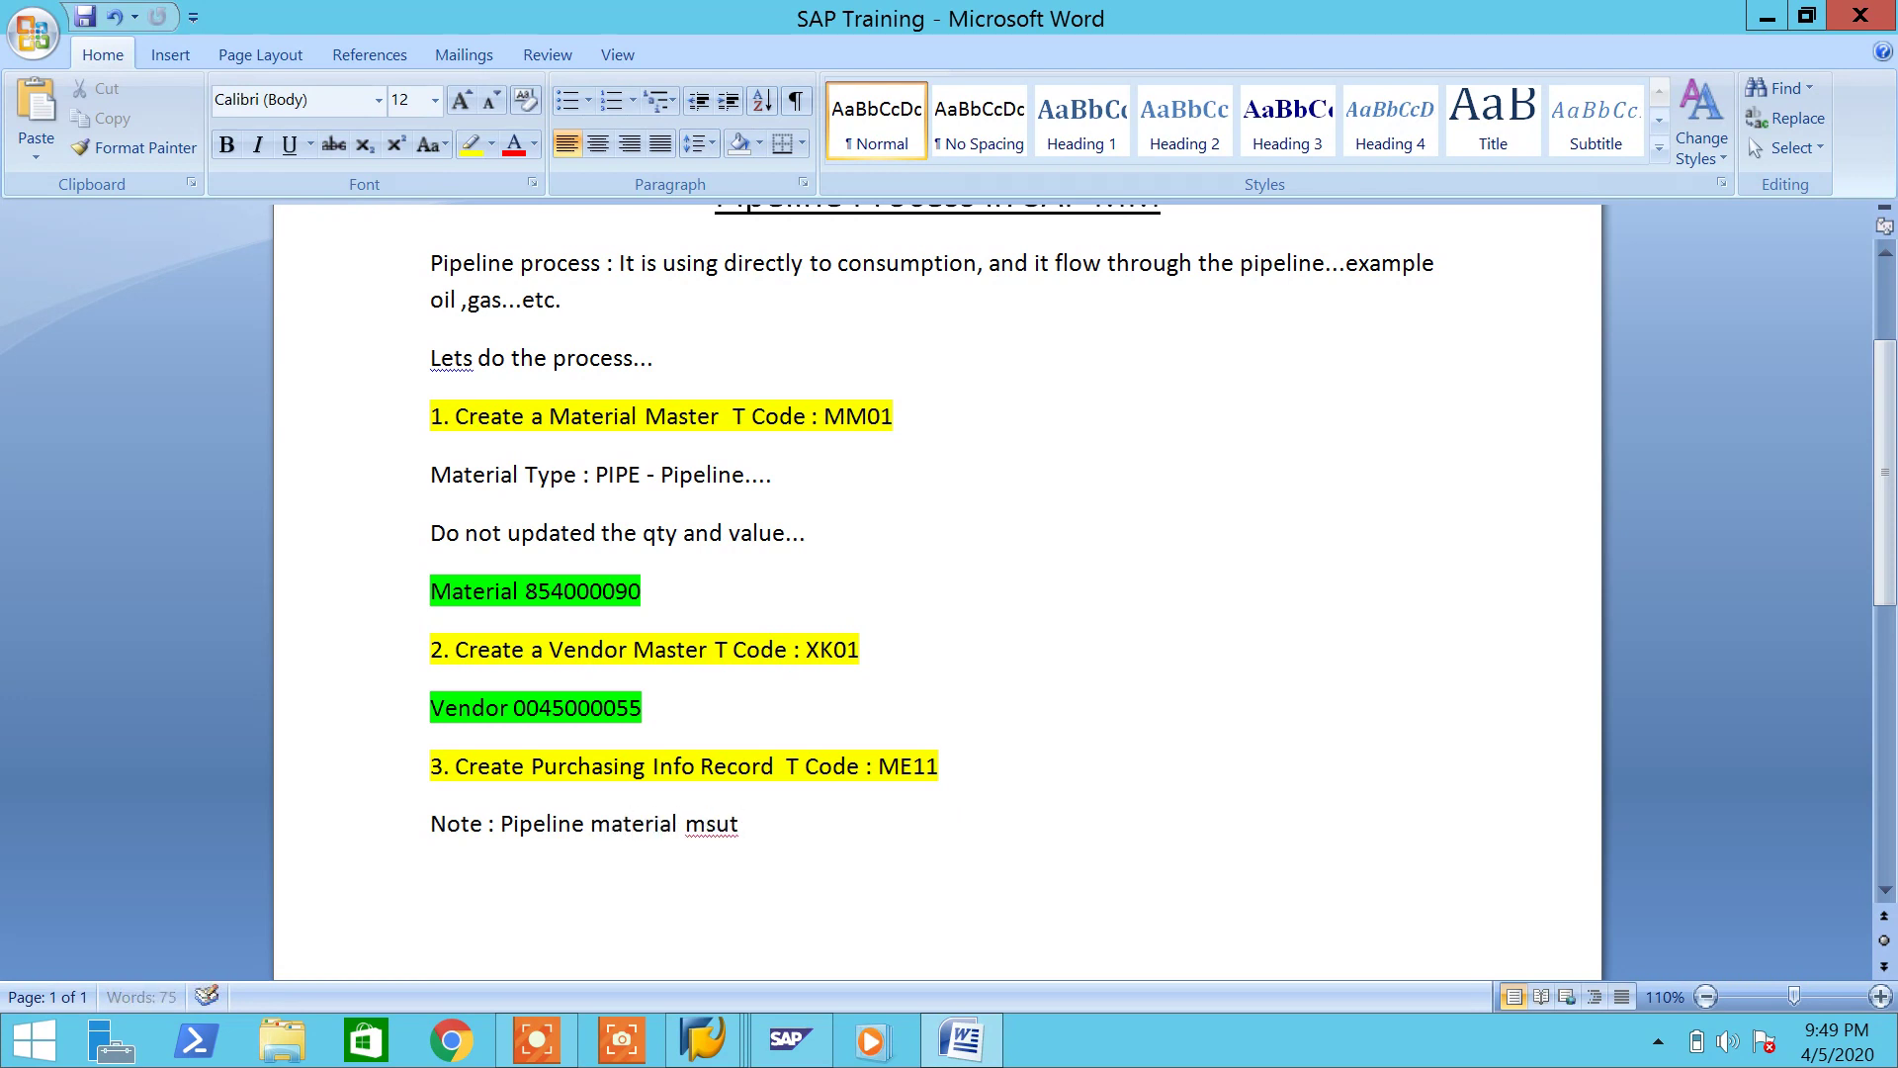
{"action": "key", "text": "BackSpace"}
{"action": "key", "text": "BackSpace"}
{"action": "type", "text": "ust need created Pl"}
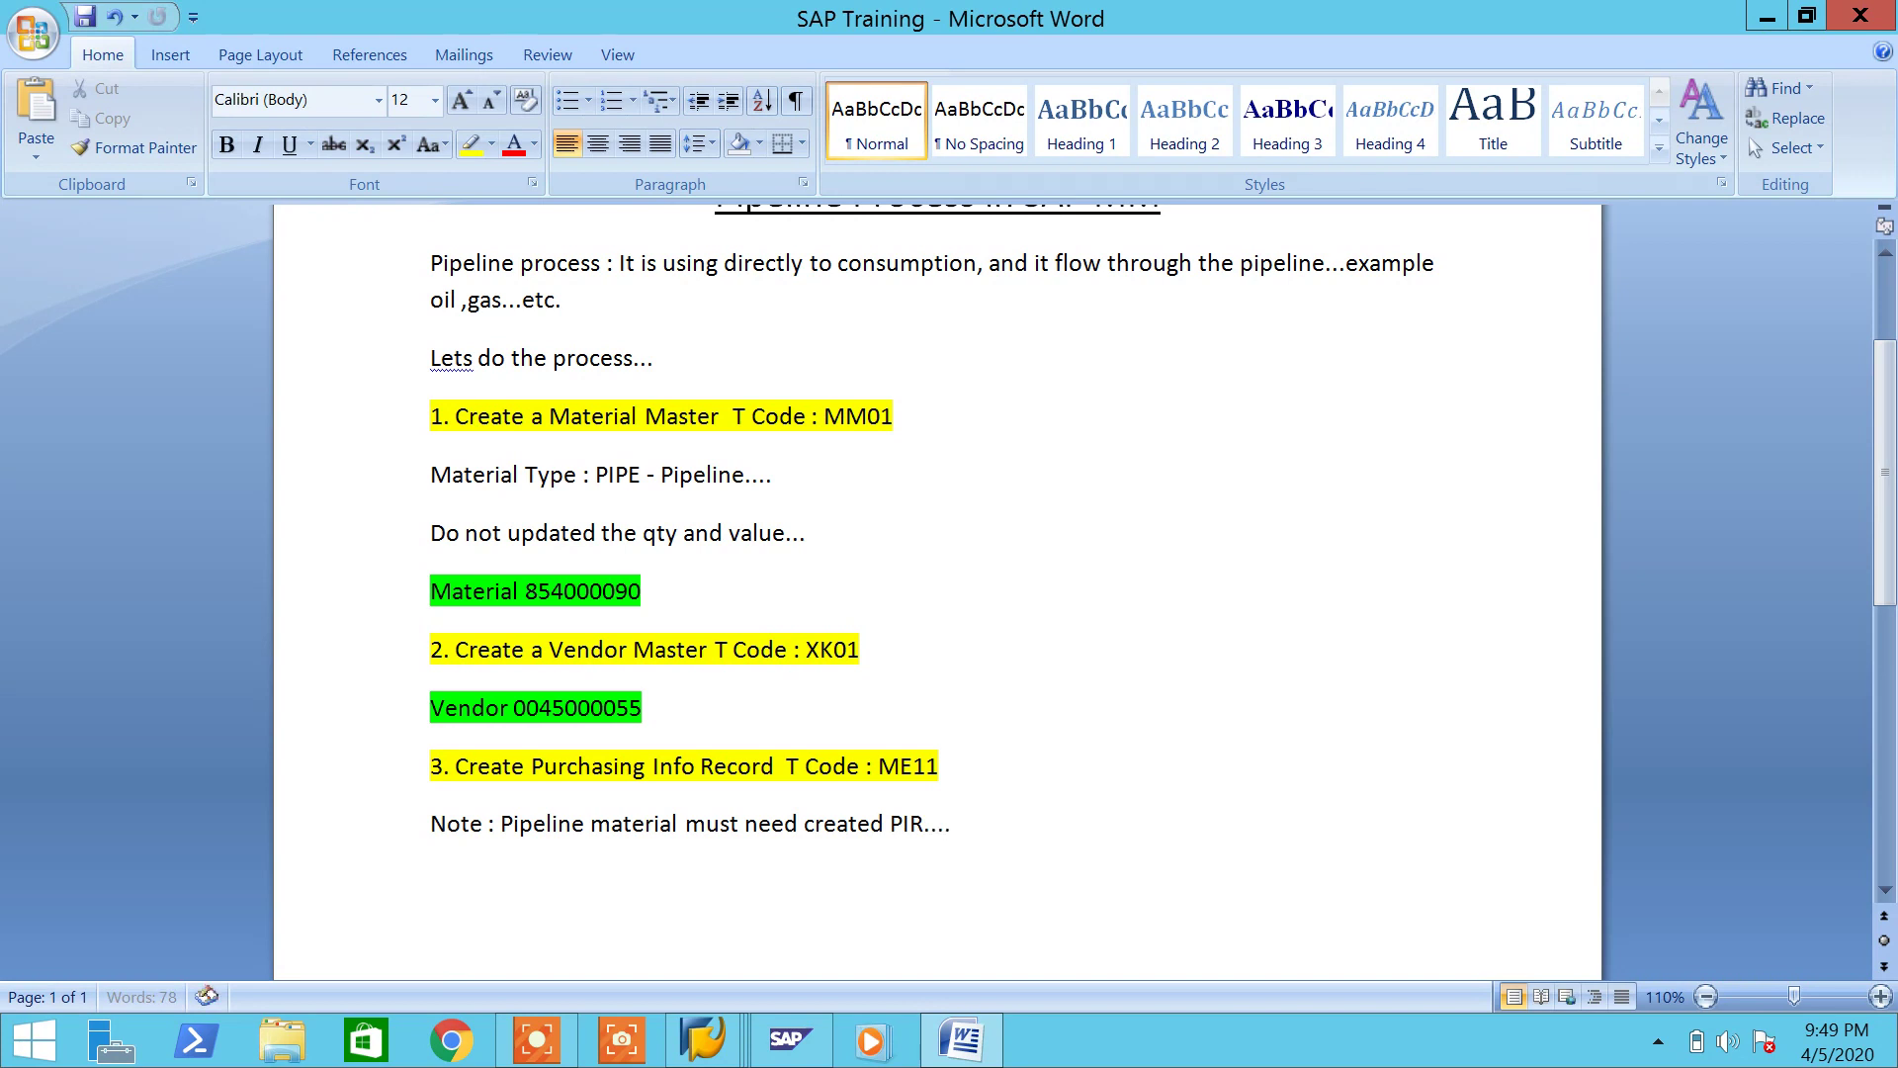
{"action": "type", "text": "R....w"}
{"action": "type", "text": "hy s"}
{"action": "type", "text": "bec"}
{"action": "type", "text": "ause se"}
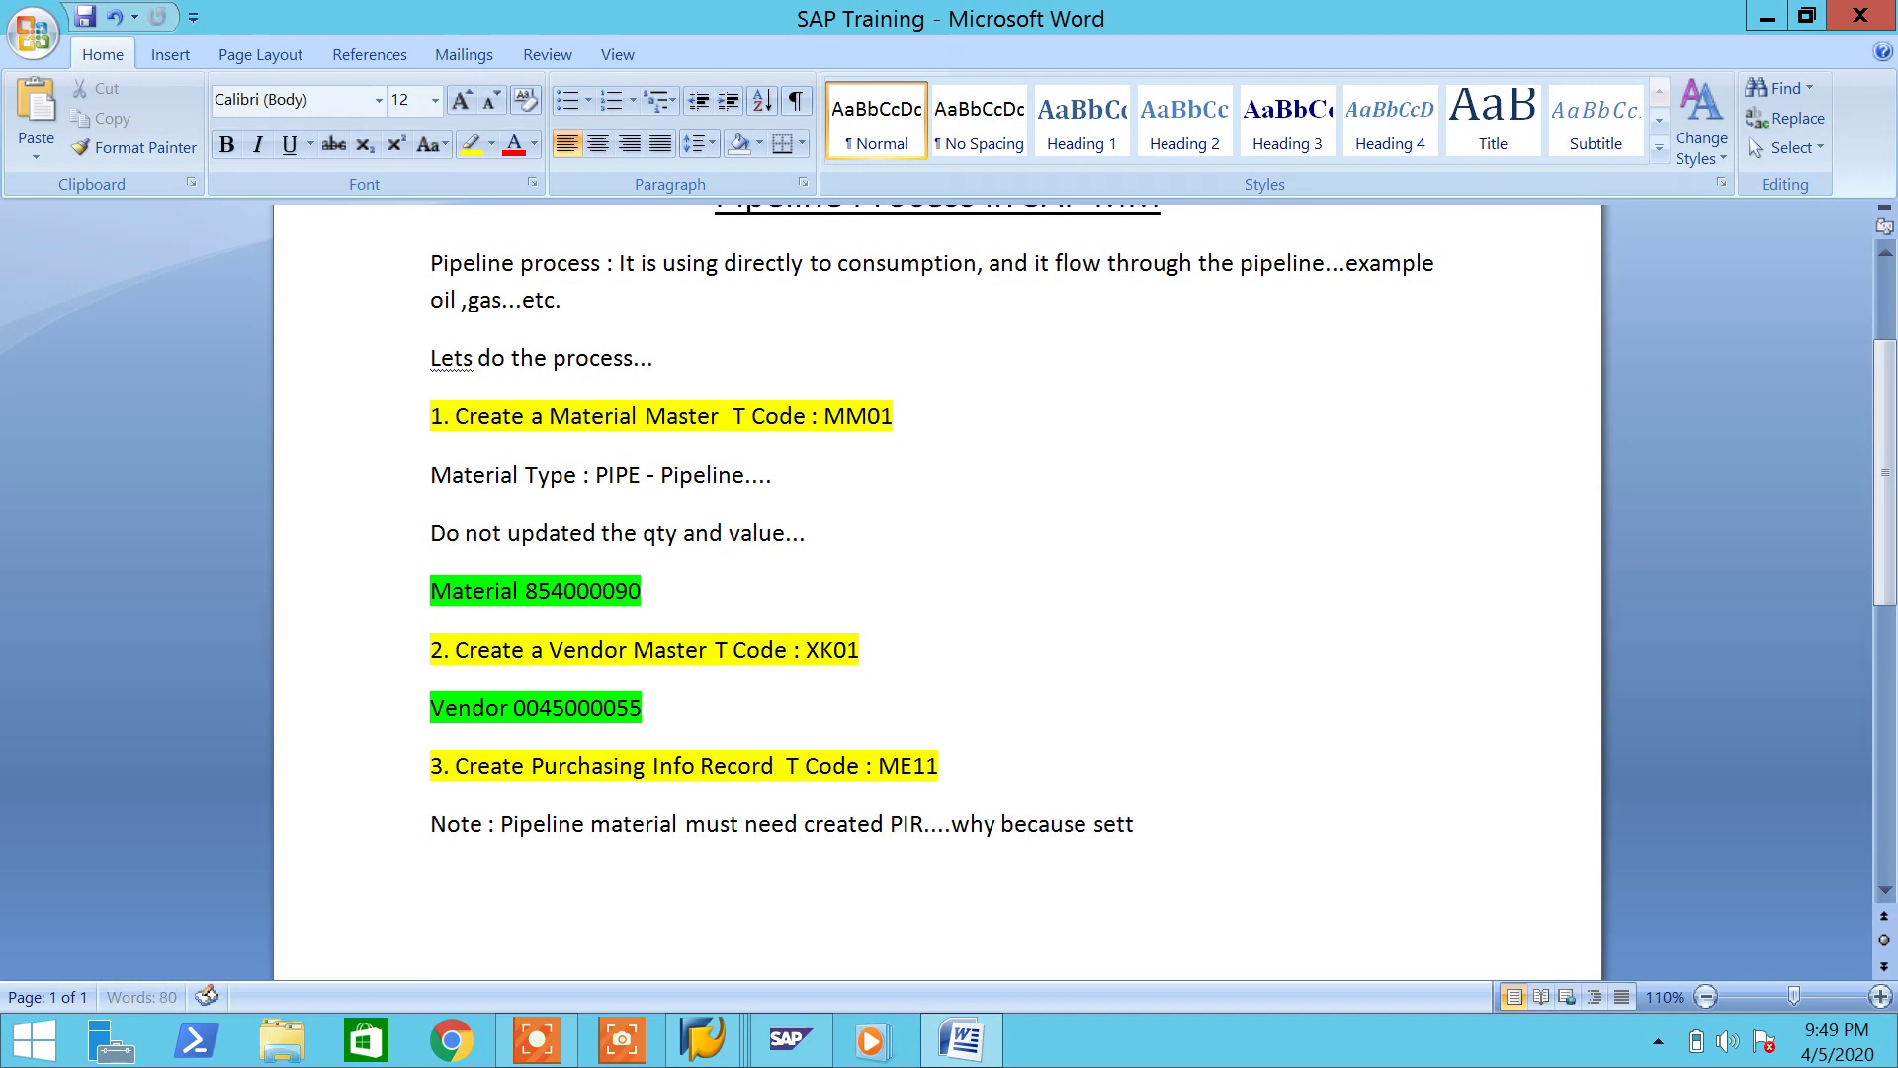
{"action": "type", "text": "tement p"}
{"action": "key", "text": "BackSpace"}
{"action": "type", "text": "wil"}
{"action": "key", "text": "BackSpace"}
{"action": "key", "text": "BackSpace"}
Step: Finish the note with 'while doing settlement the price taken from PIR only' and save
{"action": "key", "text": "BackSpace"}
{"action": "key", "text": "BackSpace"}
{"action": "key", "text": "BackSpace"}
{"action": "key", "text": "BackSpace"}
{"action": "key", "text": "BackSpace"}
{"action": "key", "text": "BackSpace"}
{"action": "key", "text": "BackSpace"}
{"action": "type", "text": "while"}
{"action": "key", "text": "BackSpace"}
{"action": "key", "text": "BackSpace"}
{"action": "type", "text": "le doing sett"}
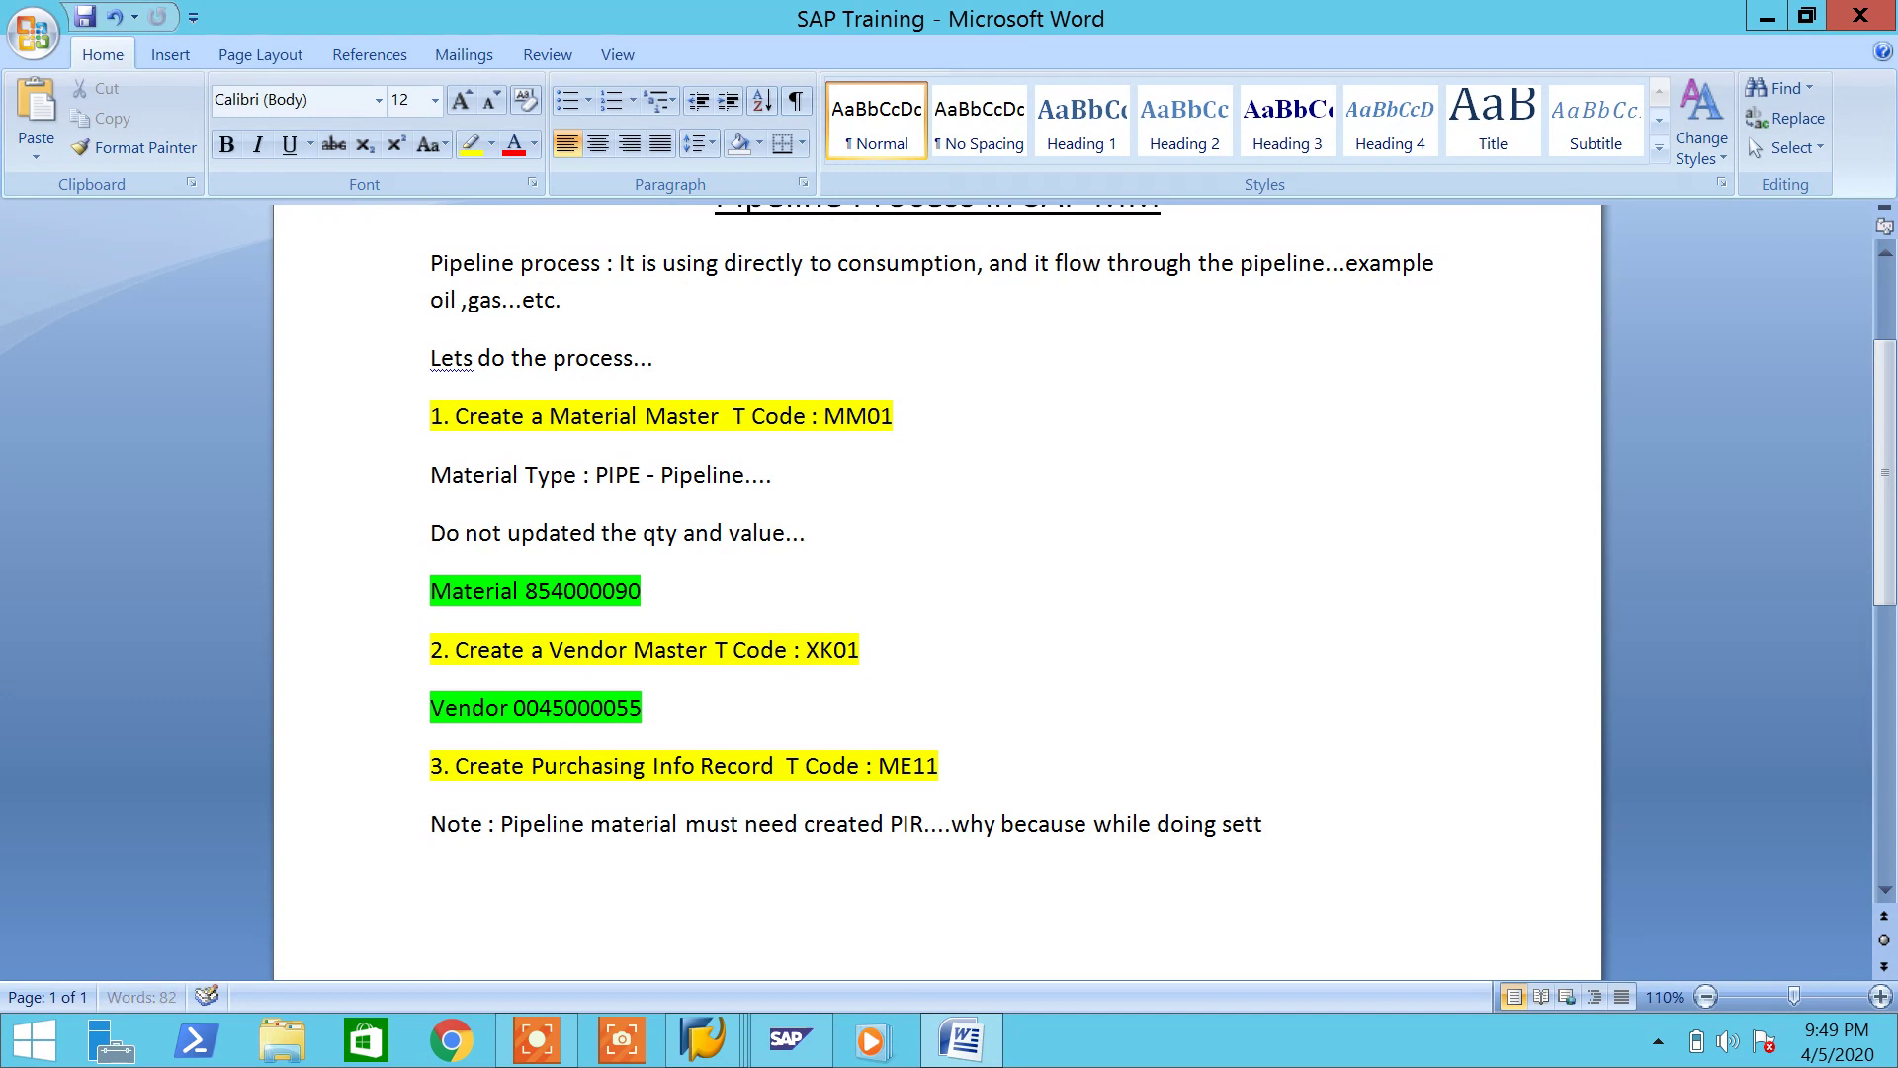
{"action": "type", "text": "el"}
{"action": "key", "text": "BackSpace"}
{"action": "key", "text": "BackSpace"}
{"action": "type", "text": "lement the price t"}
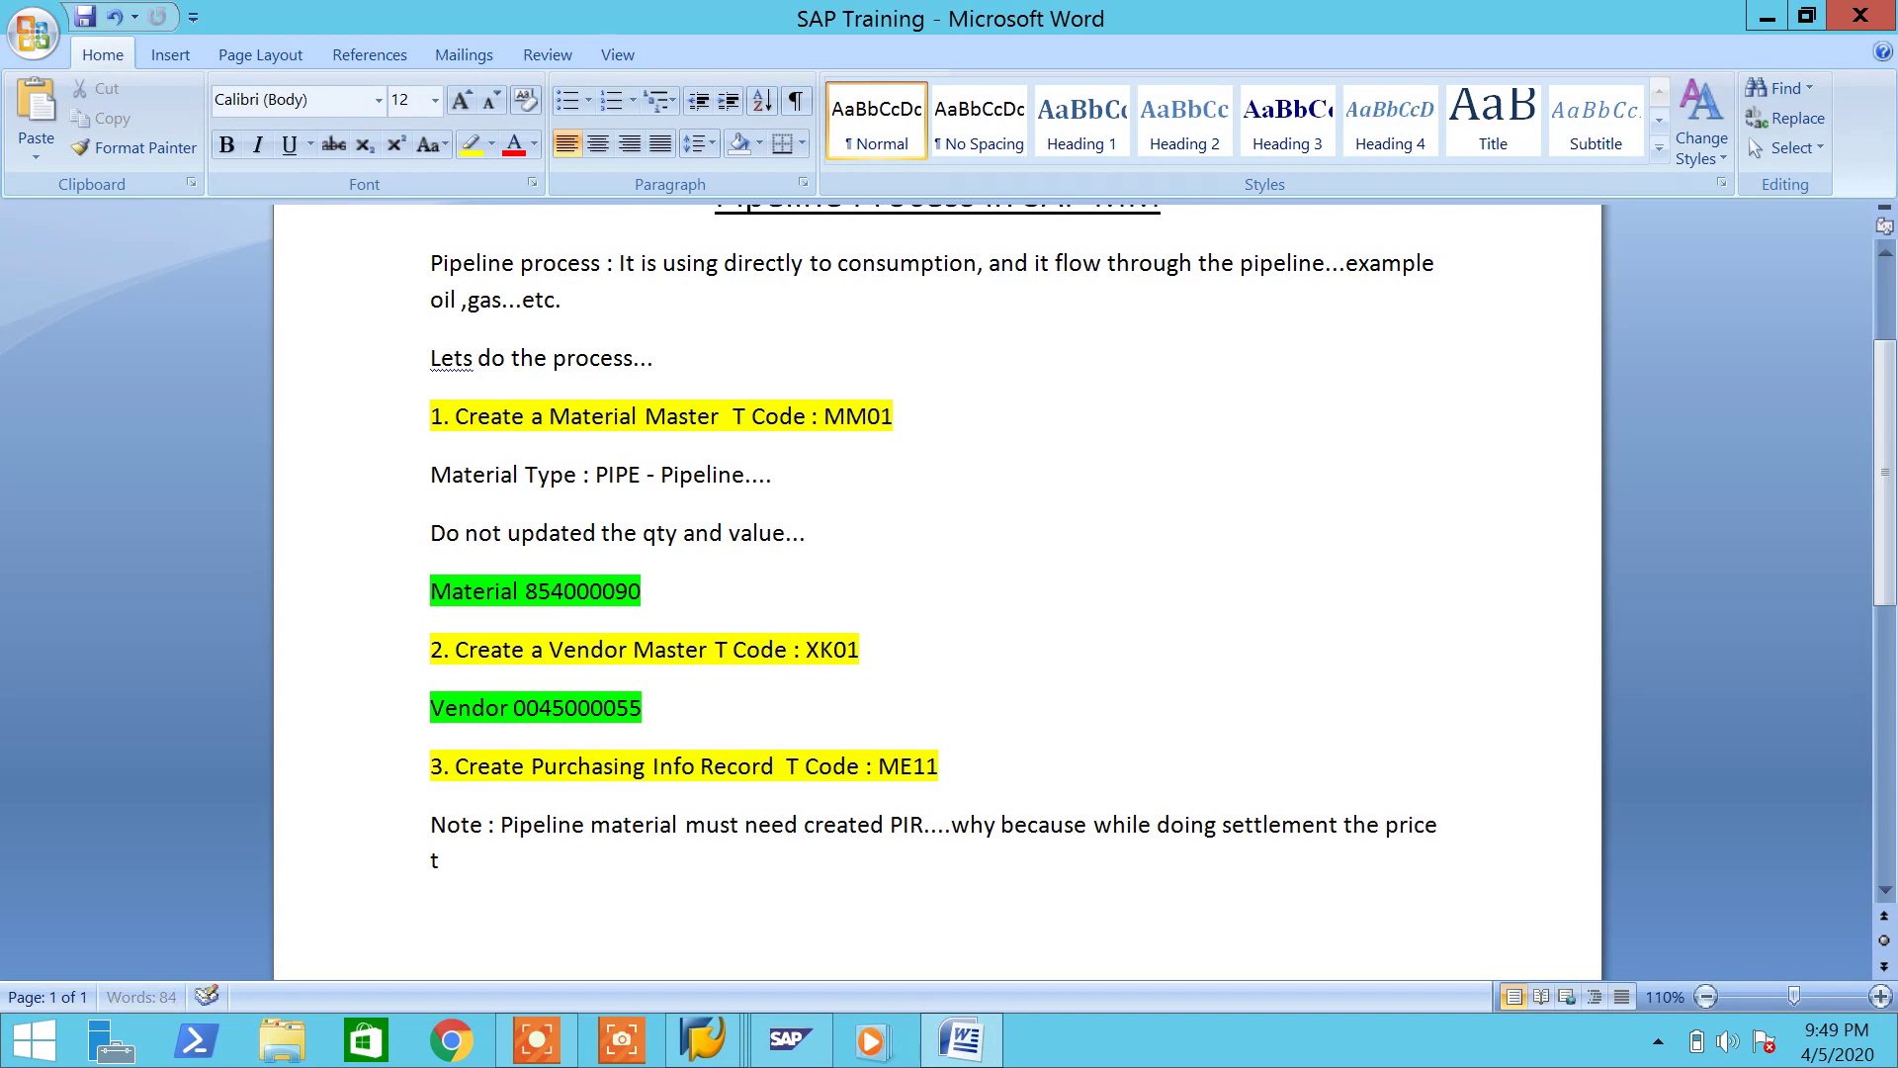
{"action": "type", "text": "aken from PIR only"}
{"action": "key", "text": "ctrl+s"}
{"action": "key", "text": "Return"}
{"action": "key", "text": "ctrl+s"}
Step: Back in SAP, close the message text and start the Create Info Record transaction
{"action": "left_click", "coordinate": [939, 1043]}
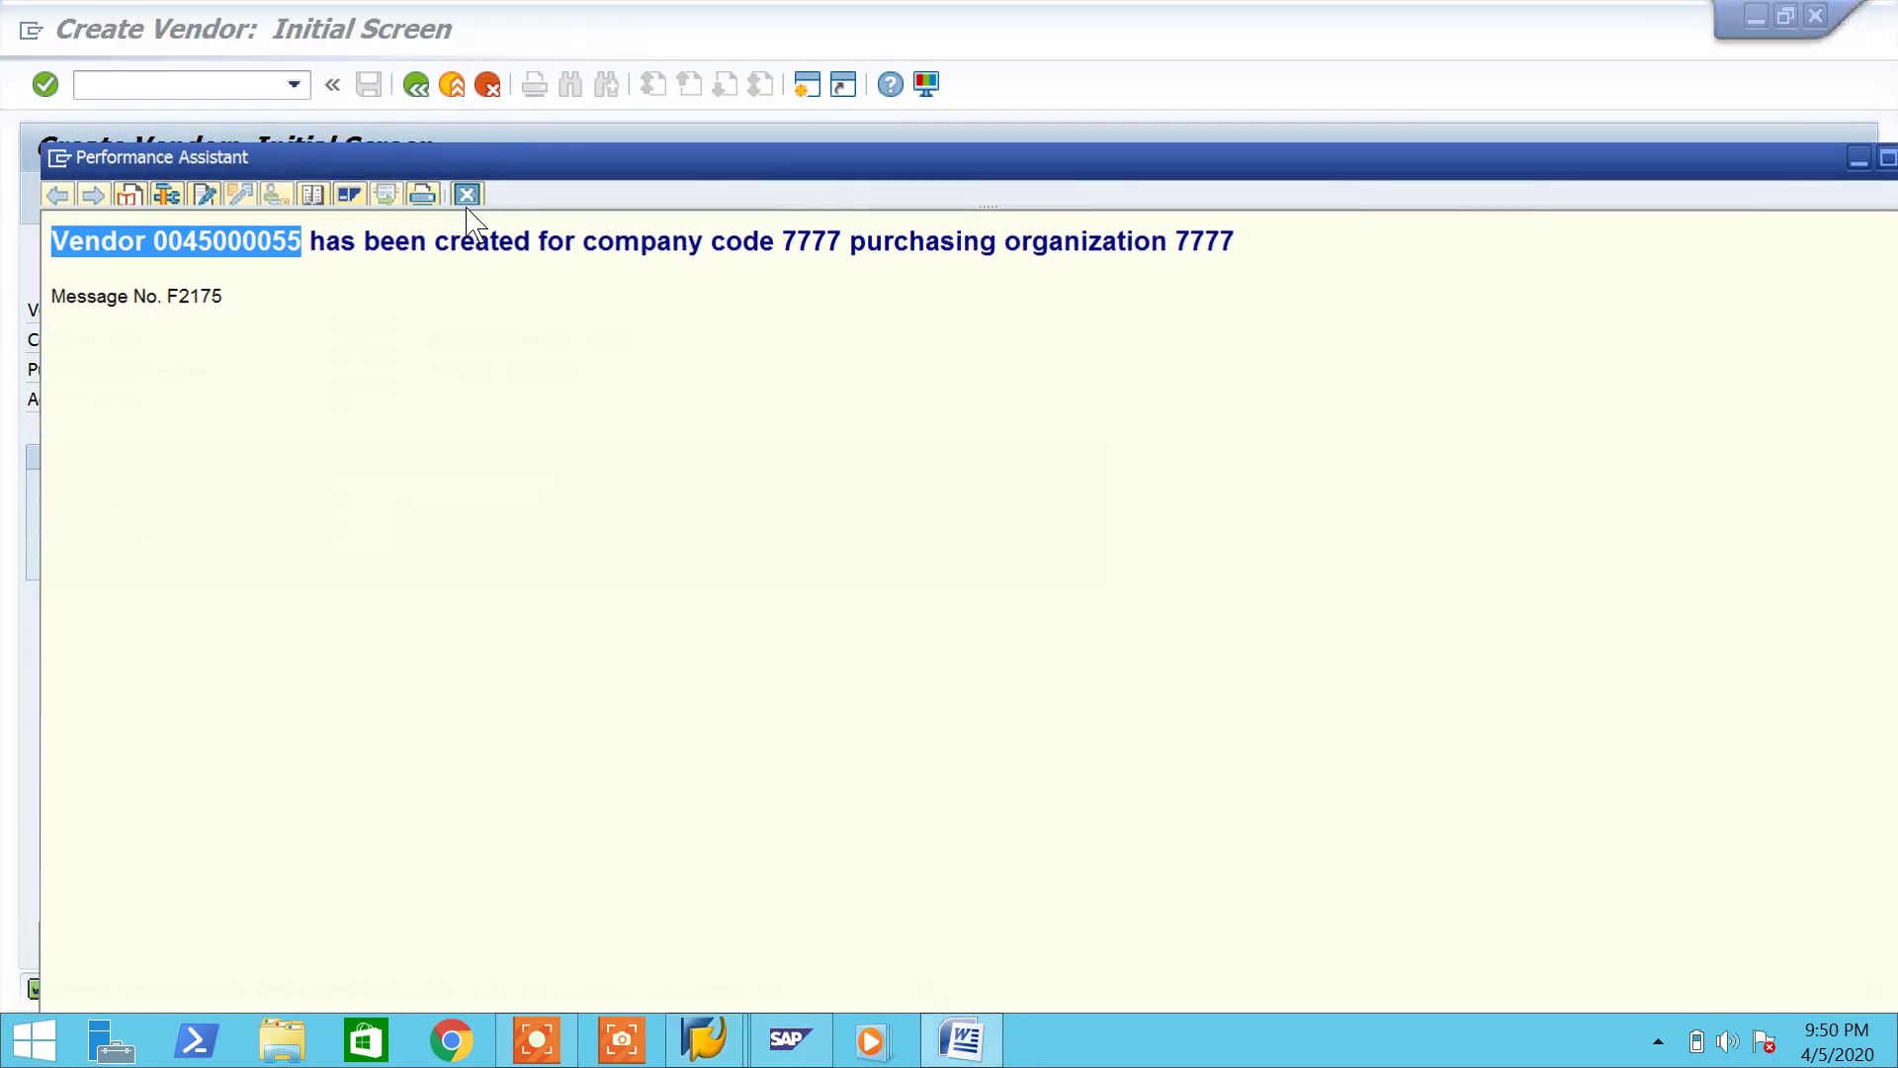
{"action": "left_click", "coordinate": [466, 194]}
{"action": "left_click", "coordinate": [186, 87]}
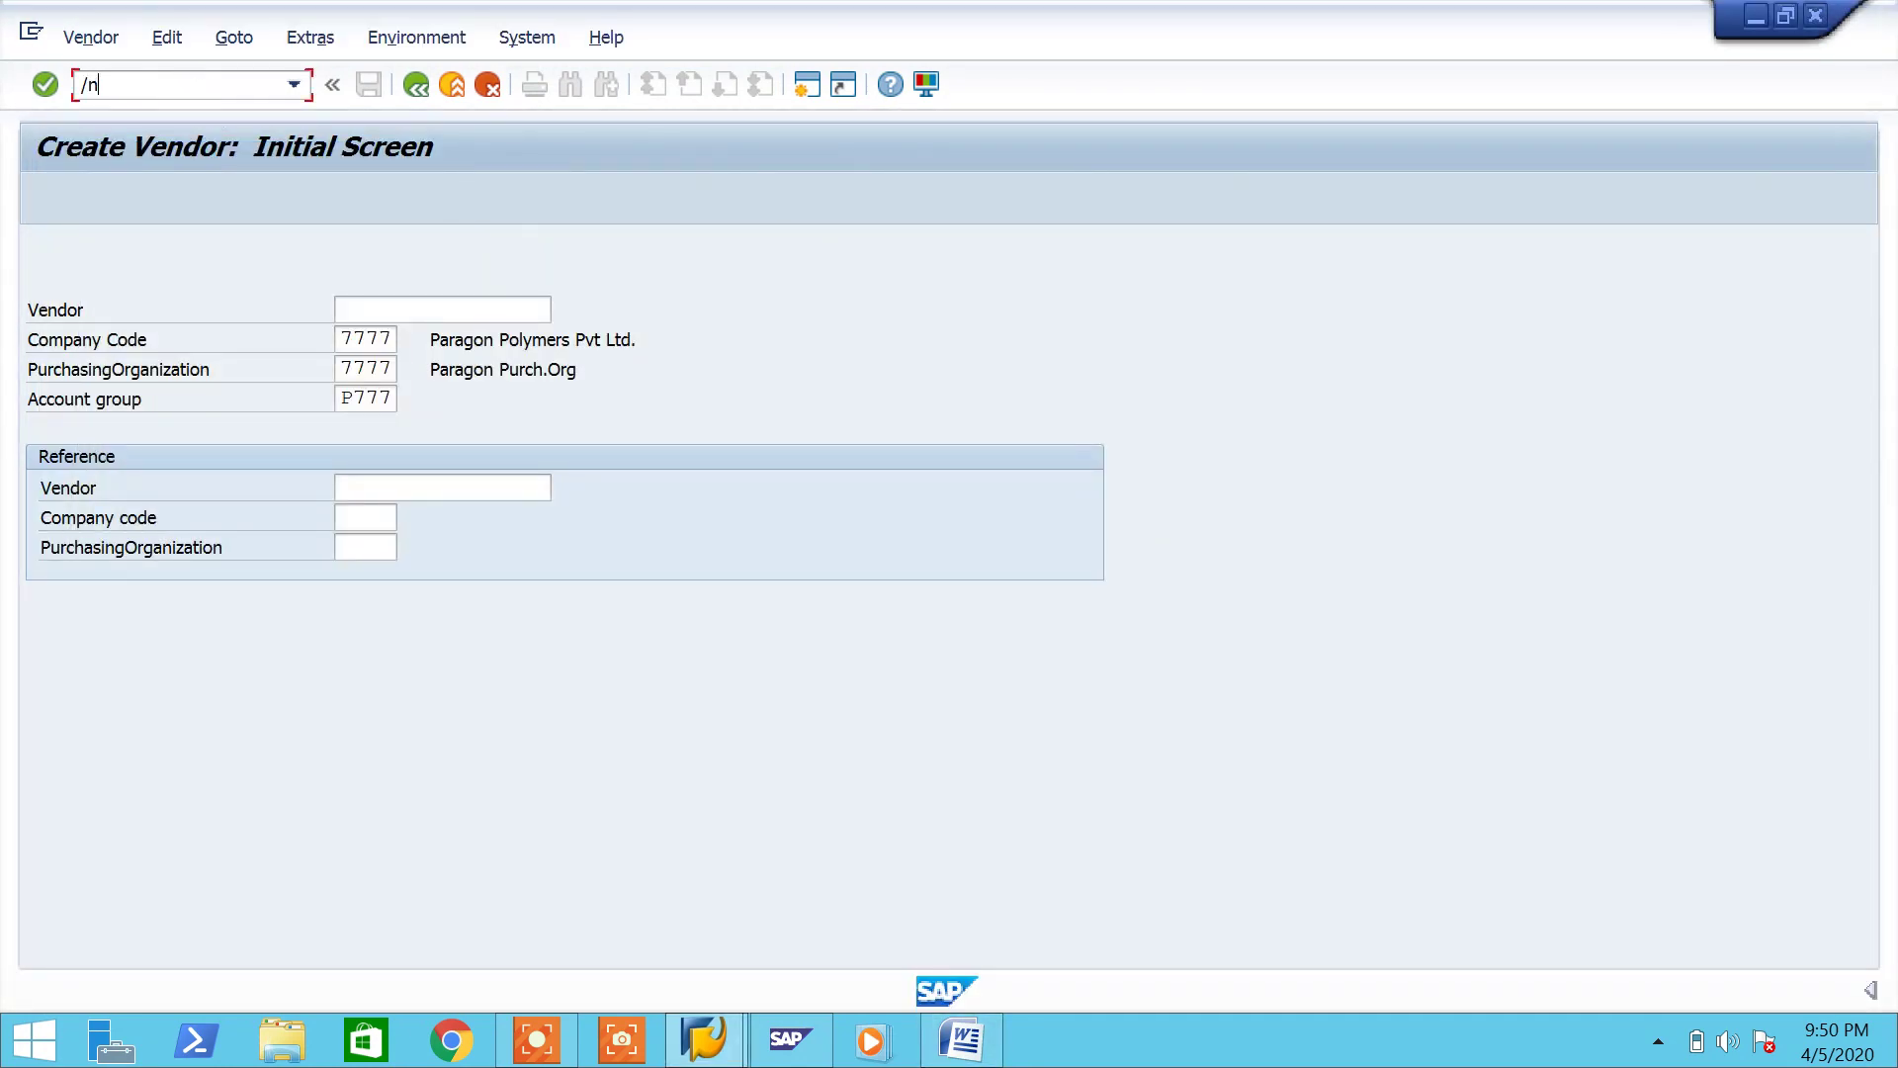
{"action": "key", "text": "Return"}
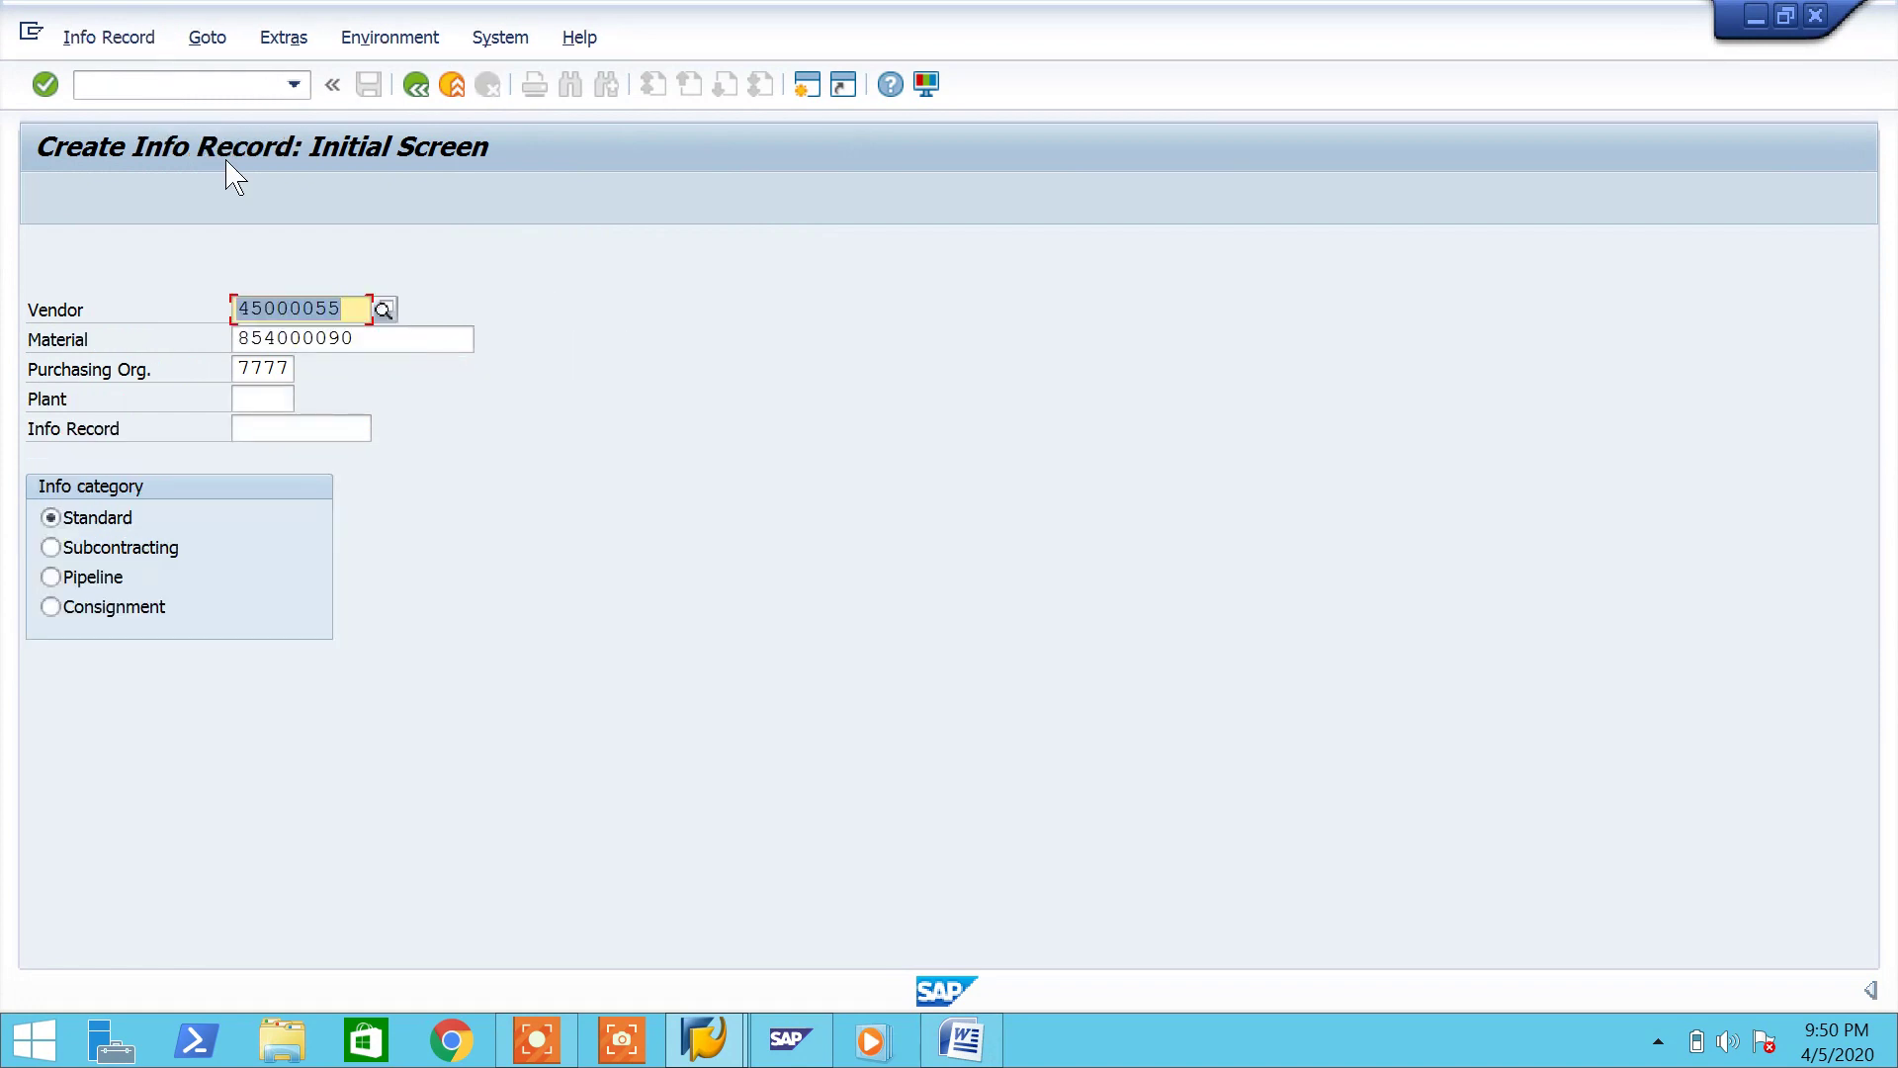
Step: Check the prefilled vendor number against the notes, choose the Pipeline info category, and return to Word
{"action": "left_click_drag", "start_coordinate": [341, 309], "coordinate": [262, 321]}
{"action": "left_click", "coordinate": [960, 1039]}
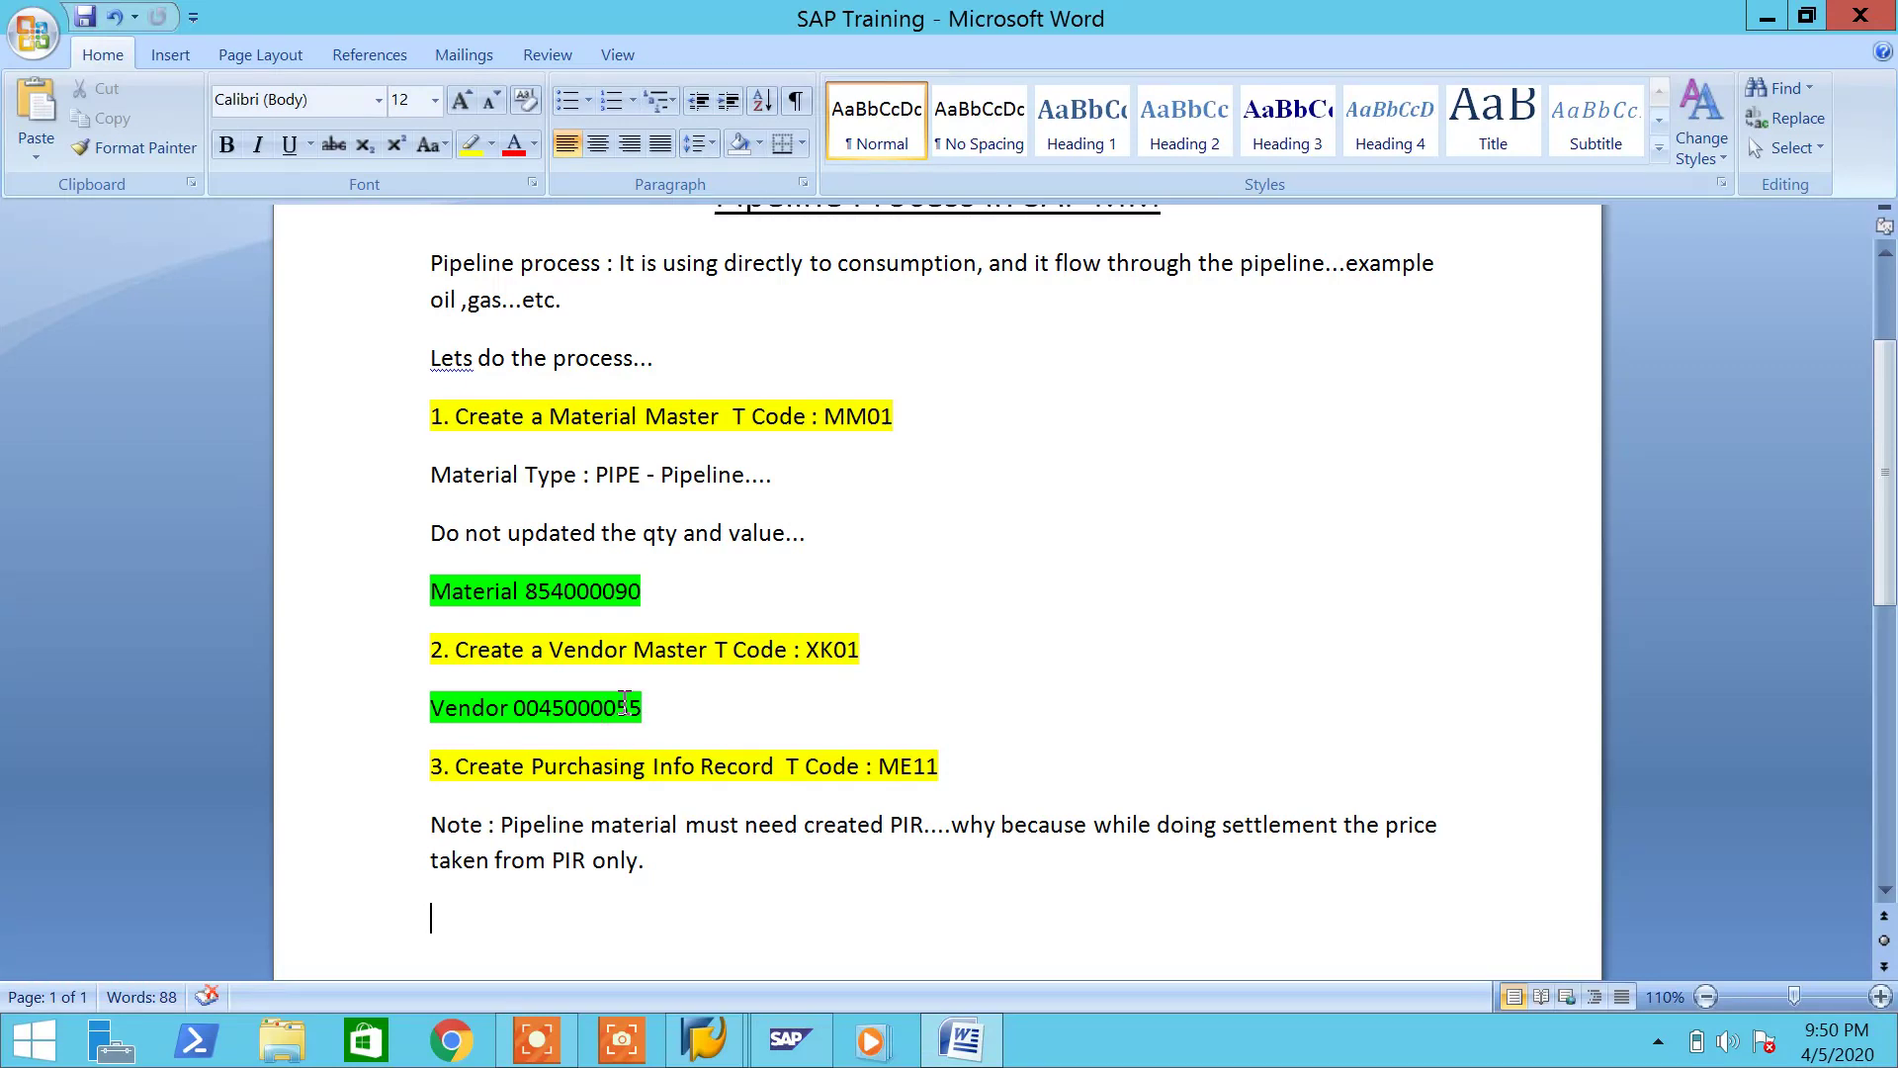
{"action": "left_click", "coordinate": [964, 1043]}
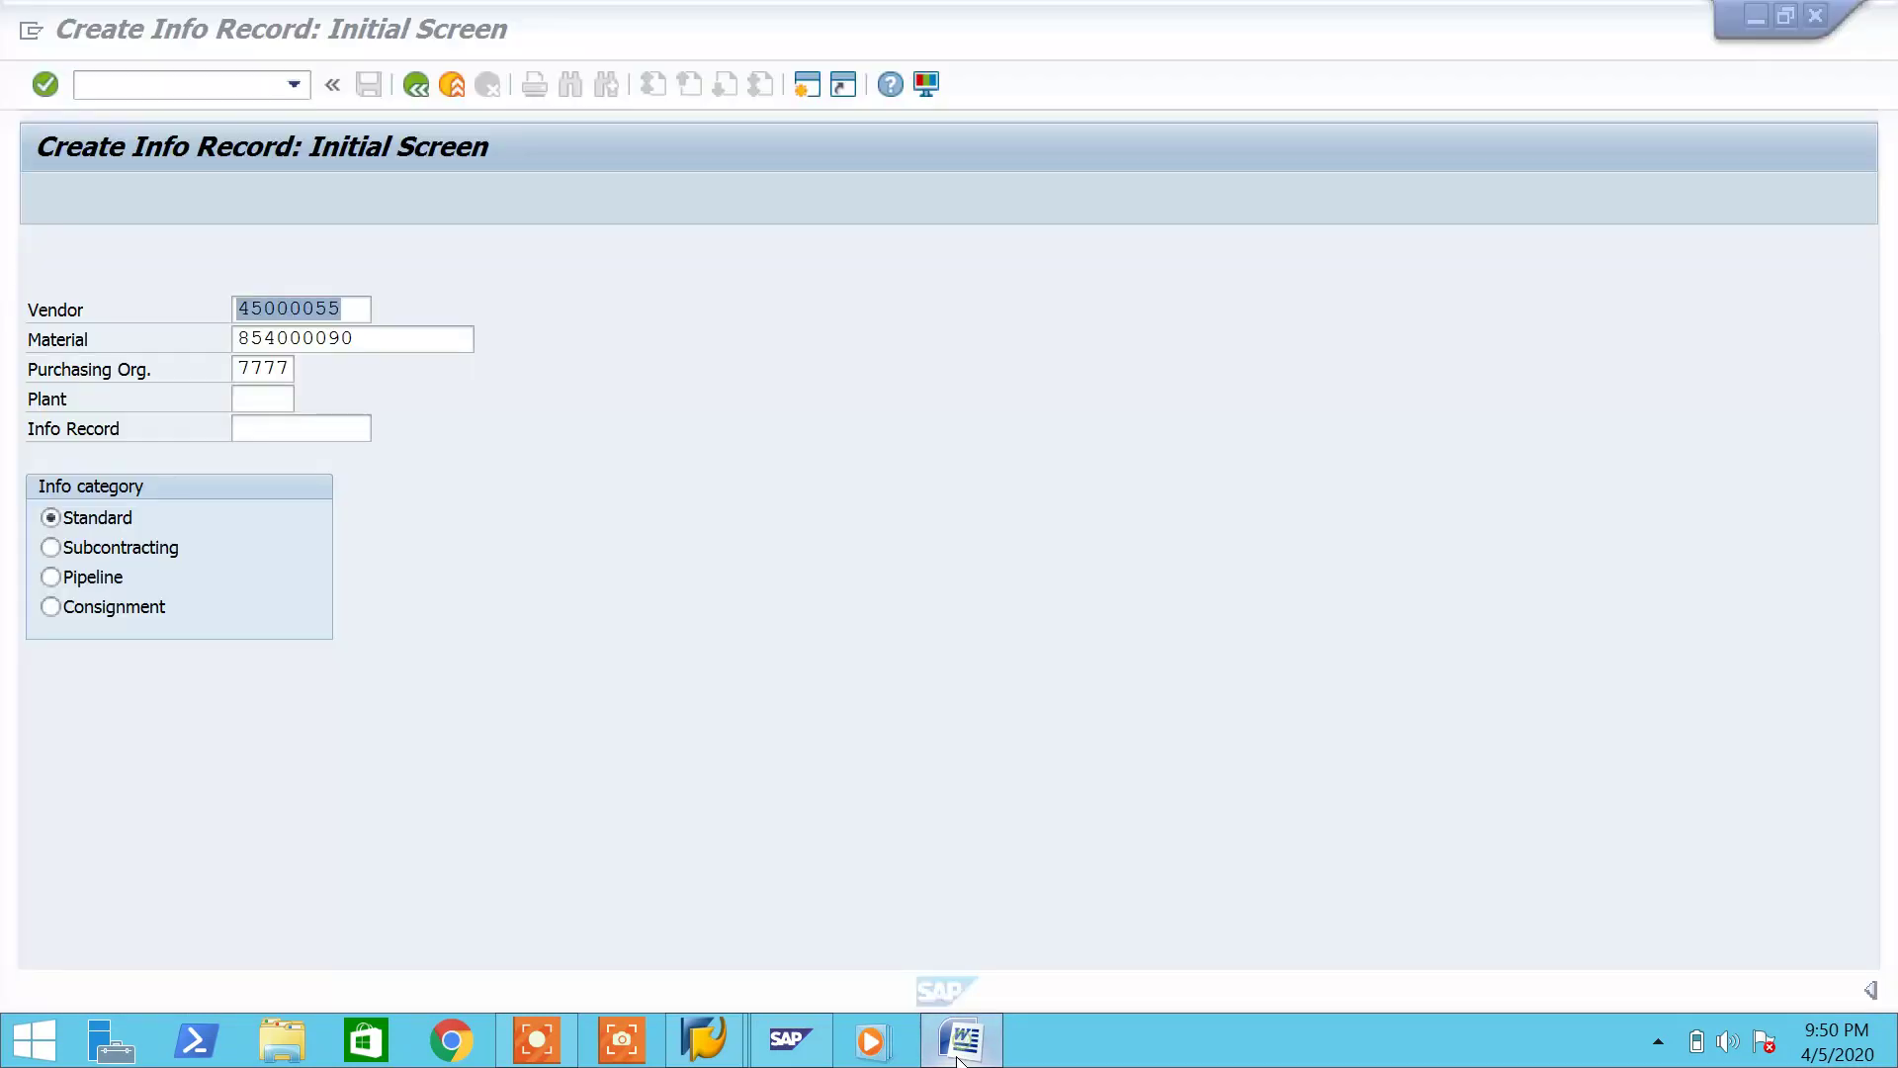
{"action": "left_click", "coordinate": [51, 576]}
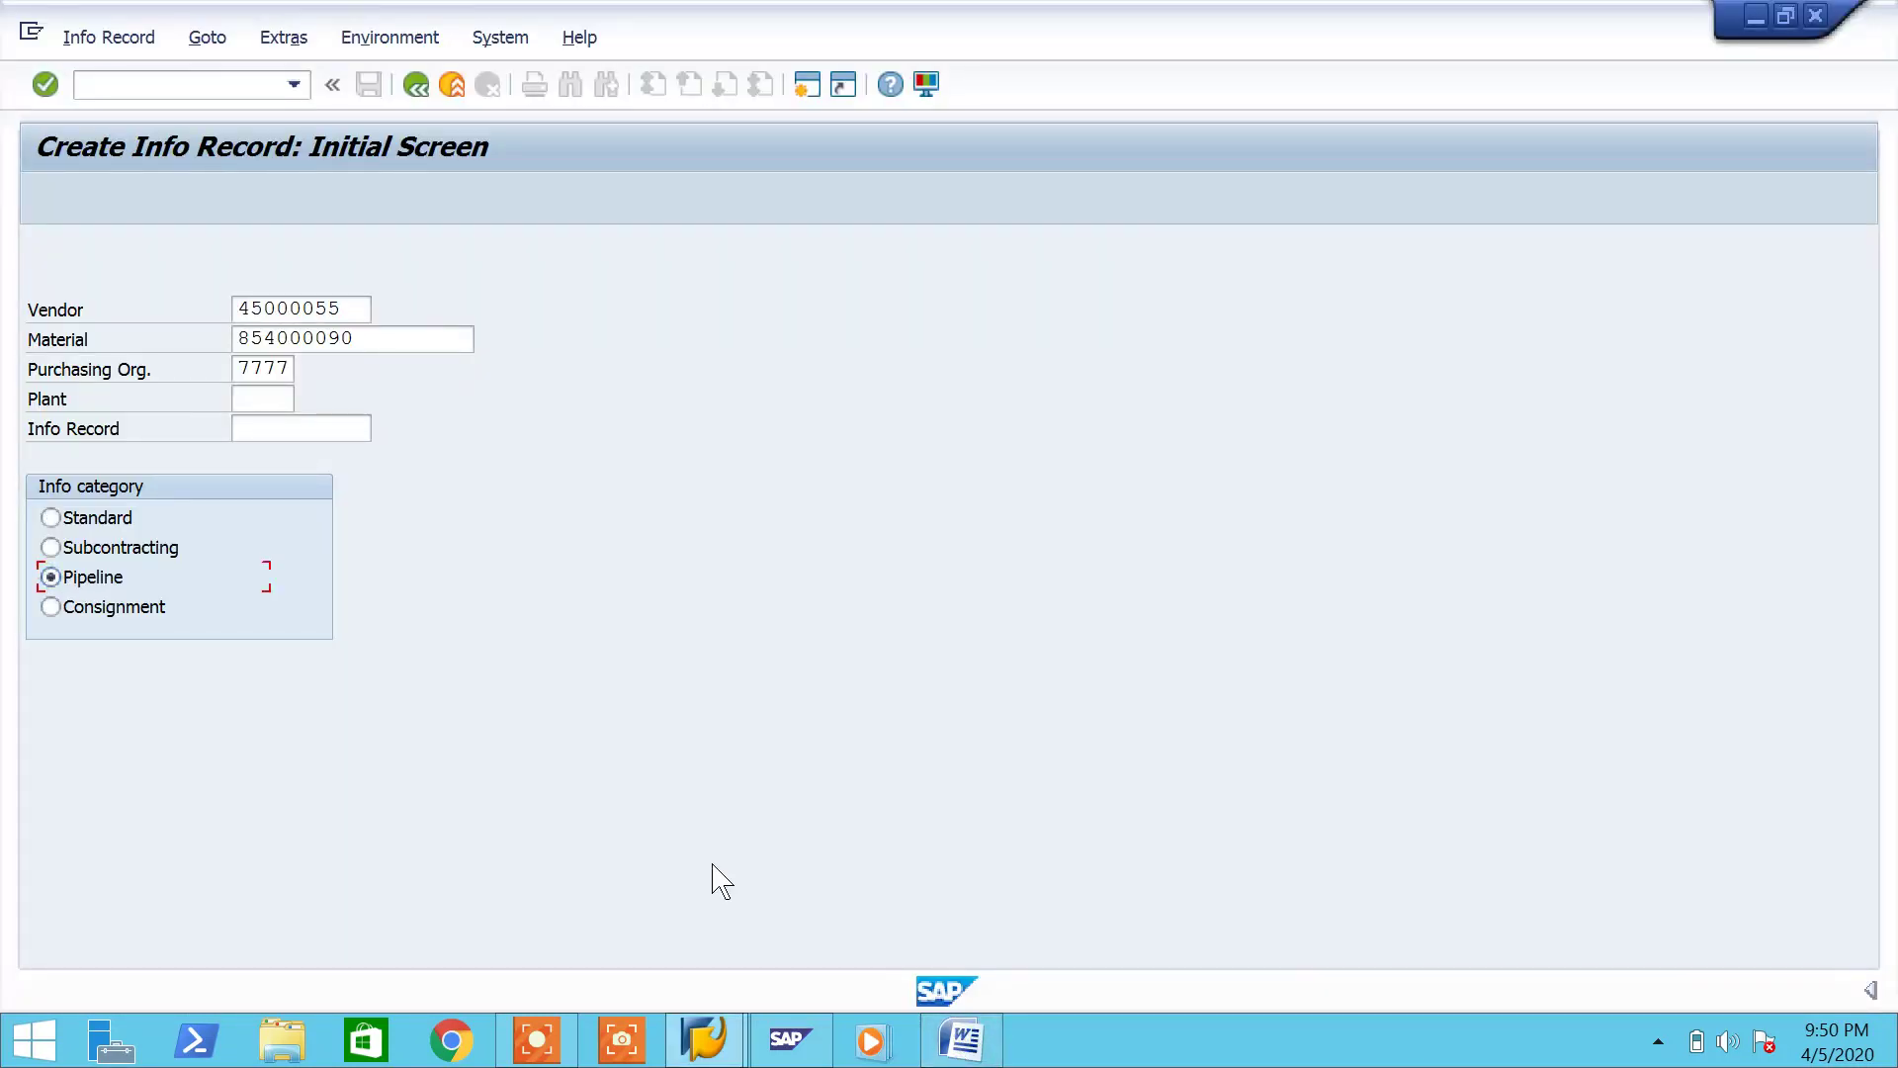
{"action": "left_click", "coordinate": [967, 1038]}
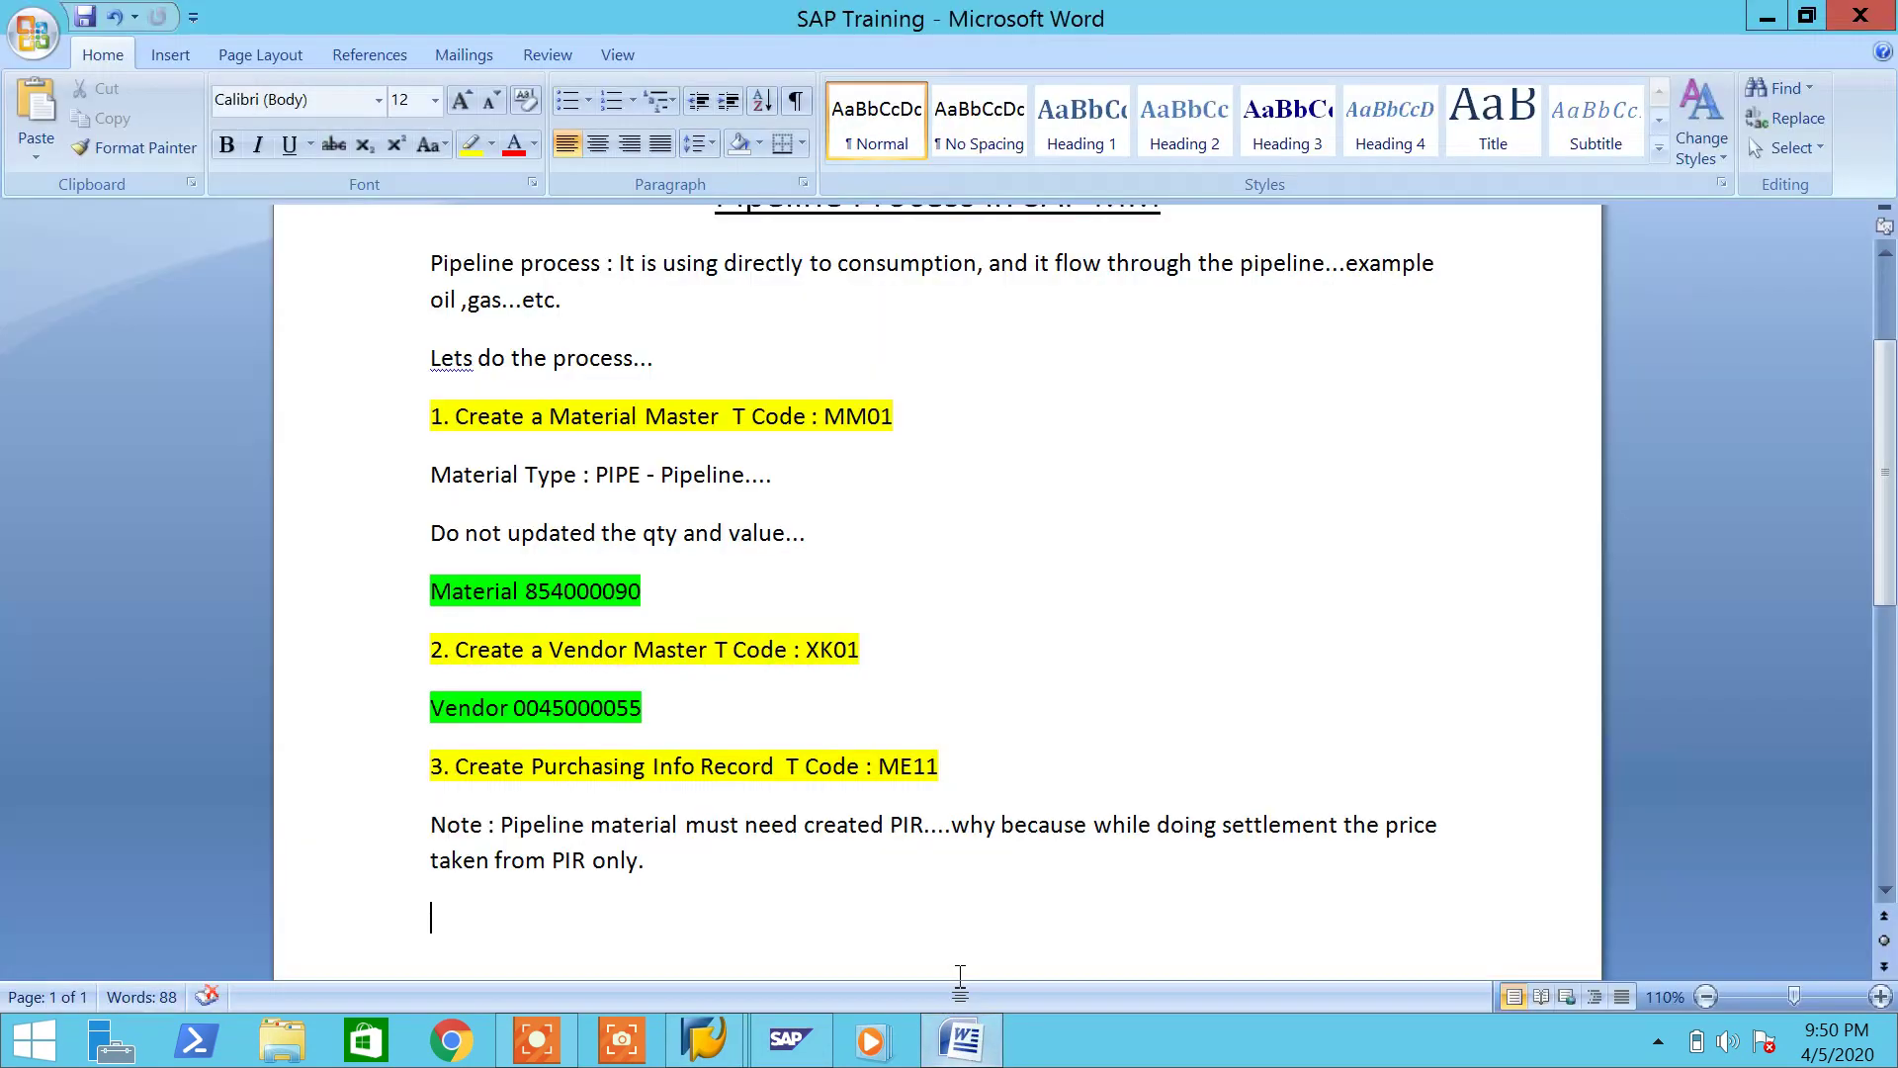
Step: Note 'Choose InfoCat - Pipelien' in Word, then proceed in SAP with the Pipeline category
{"action": "type", "text": "Choose In"}
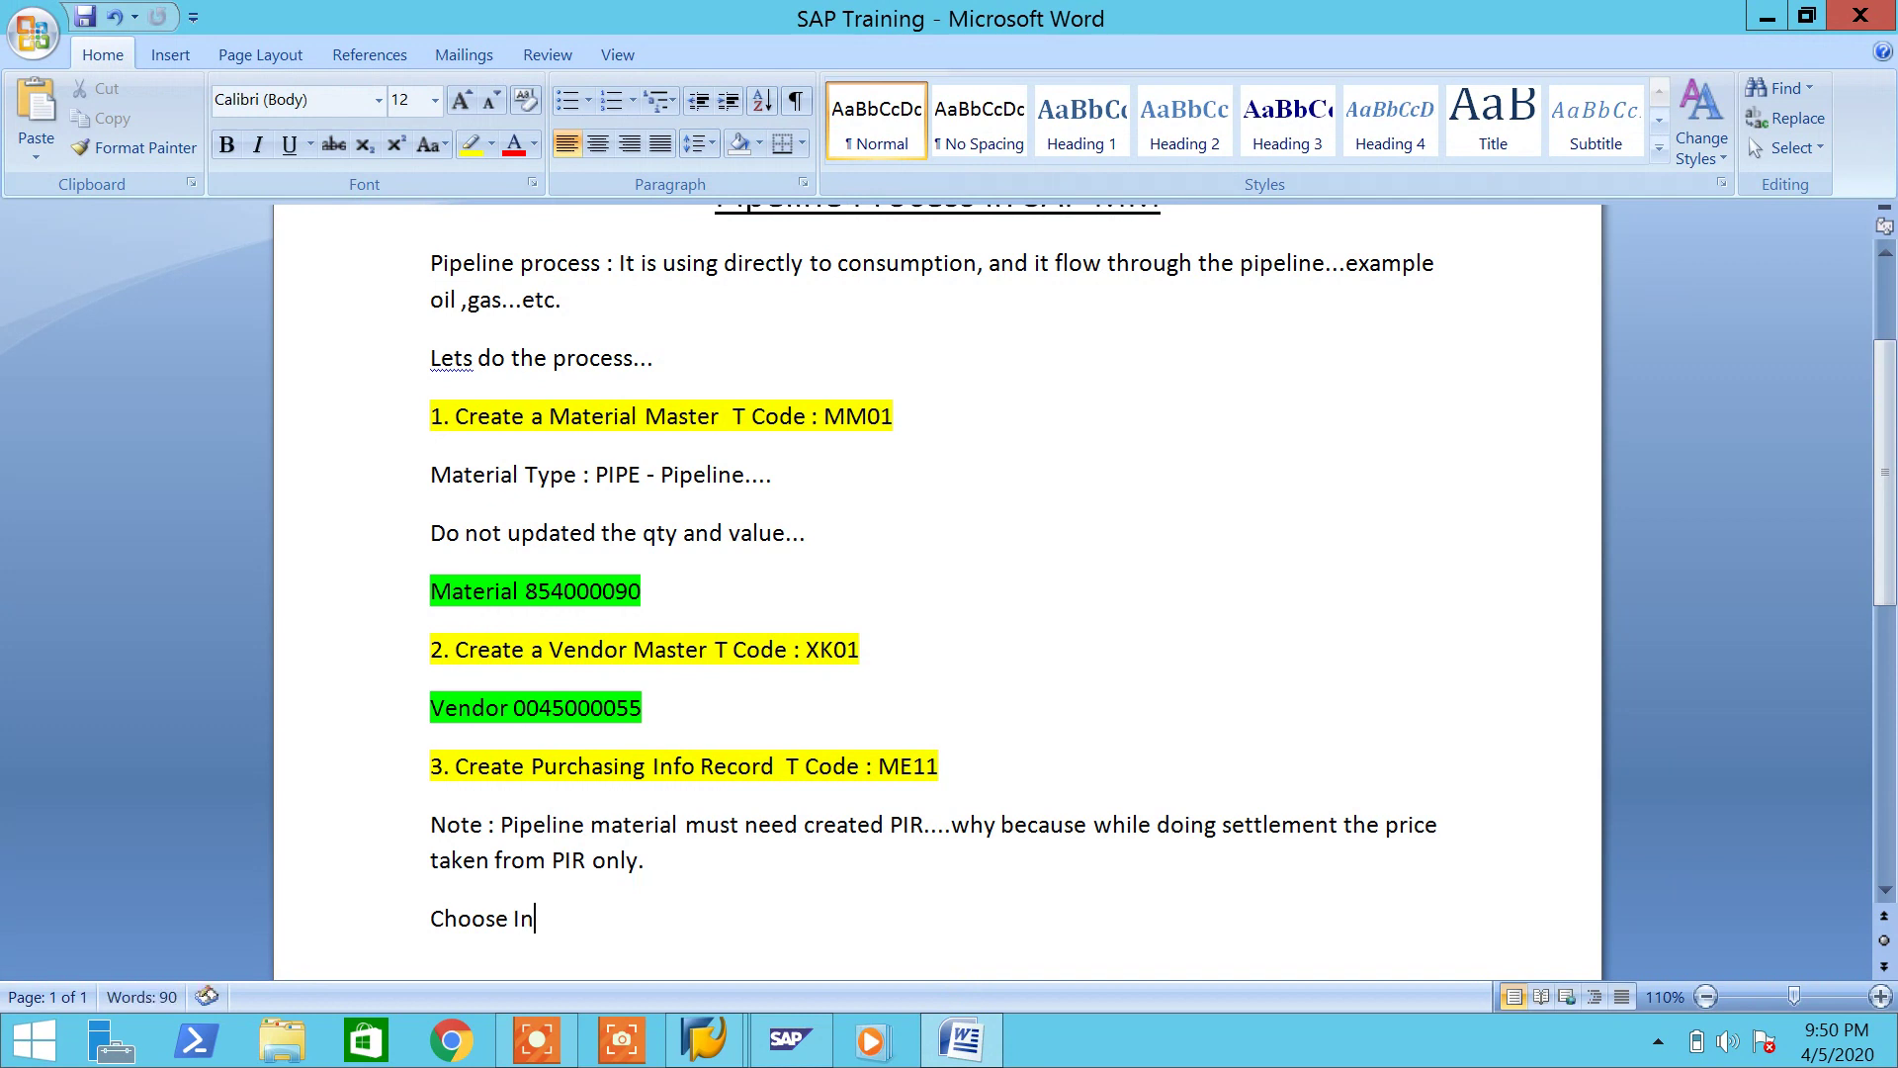
{"action": "type", "text": "foCat - Pipelien"}
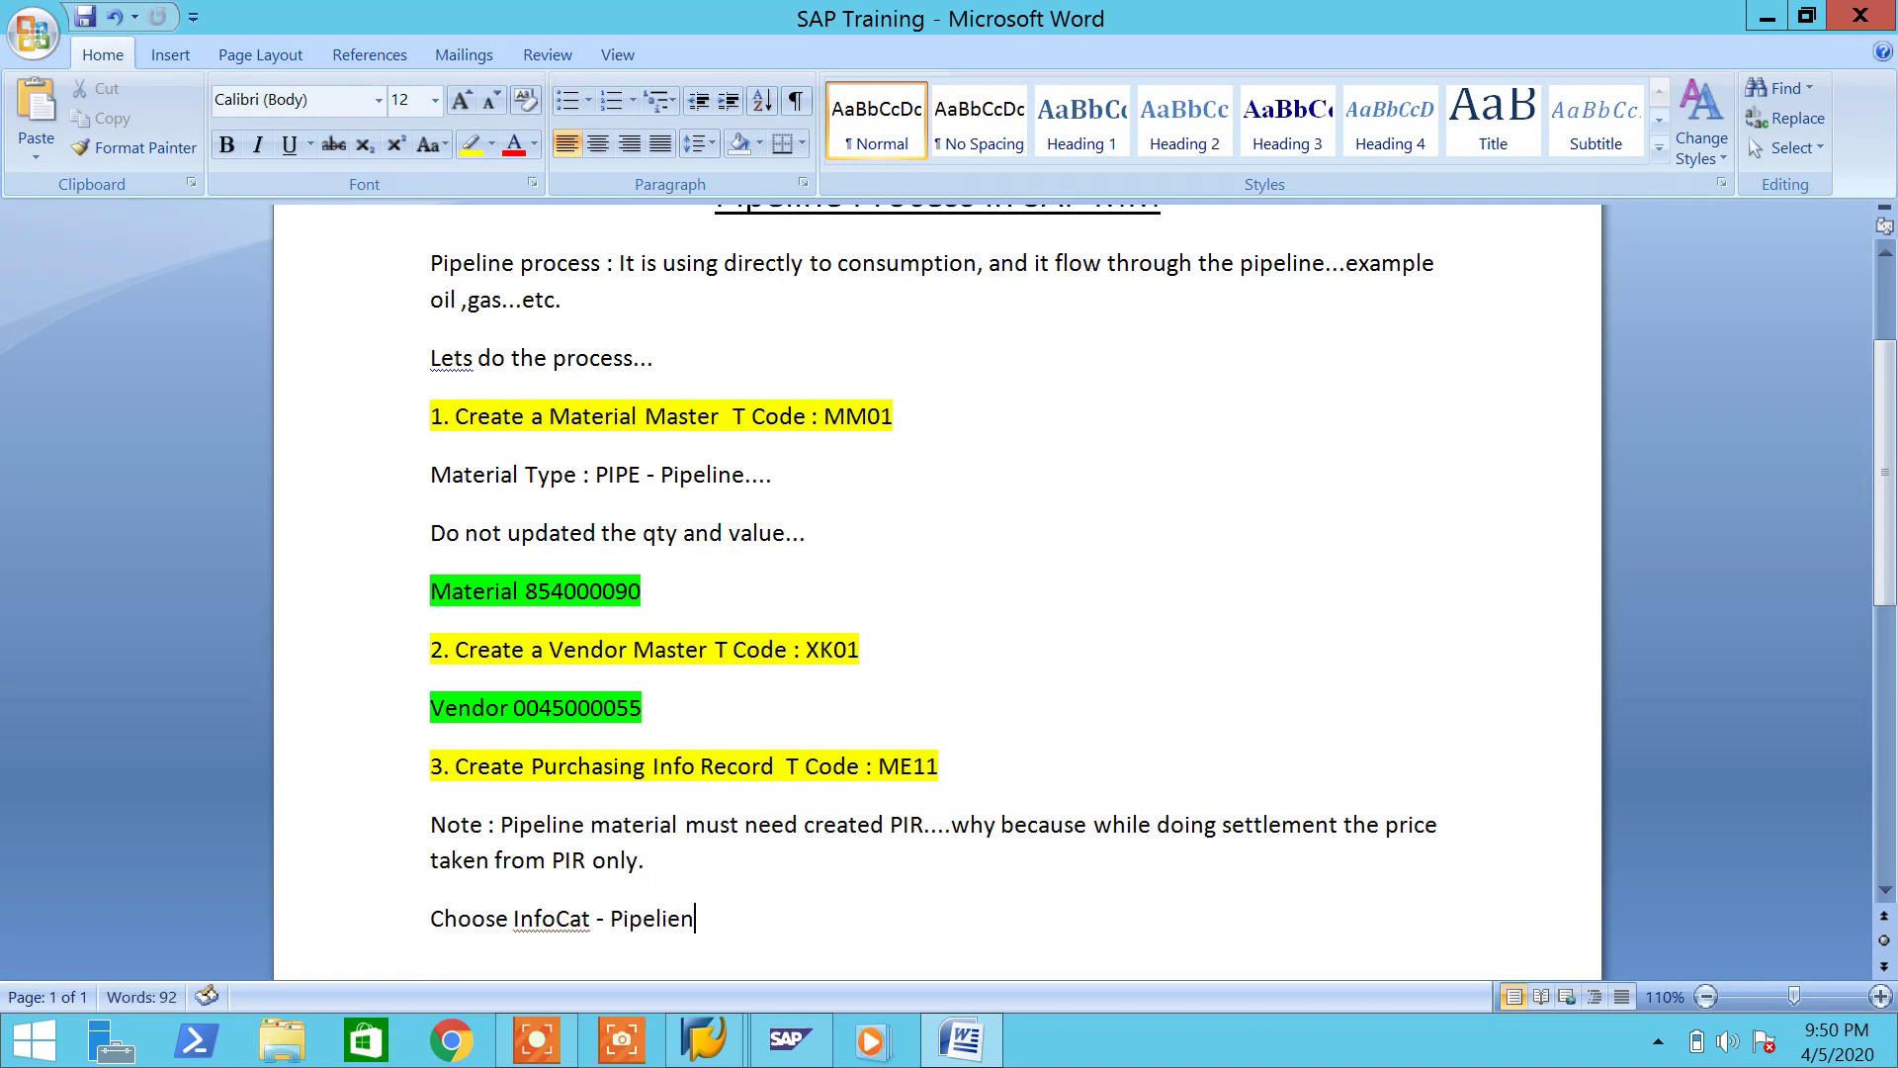
{"action": "scroll", "coordinate": [1008, 998], "scroll_direction": "down", "scroll_amount": 2}
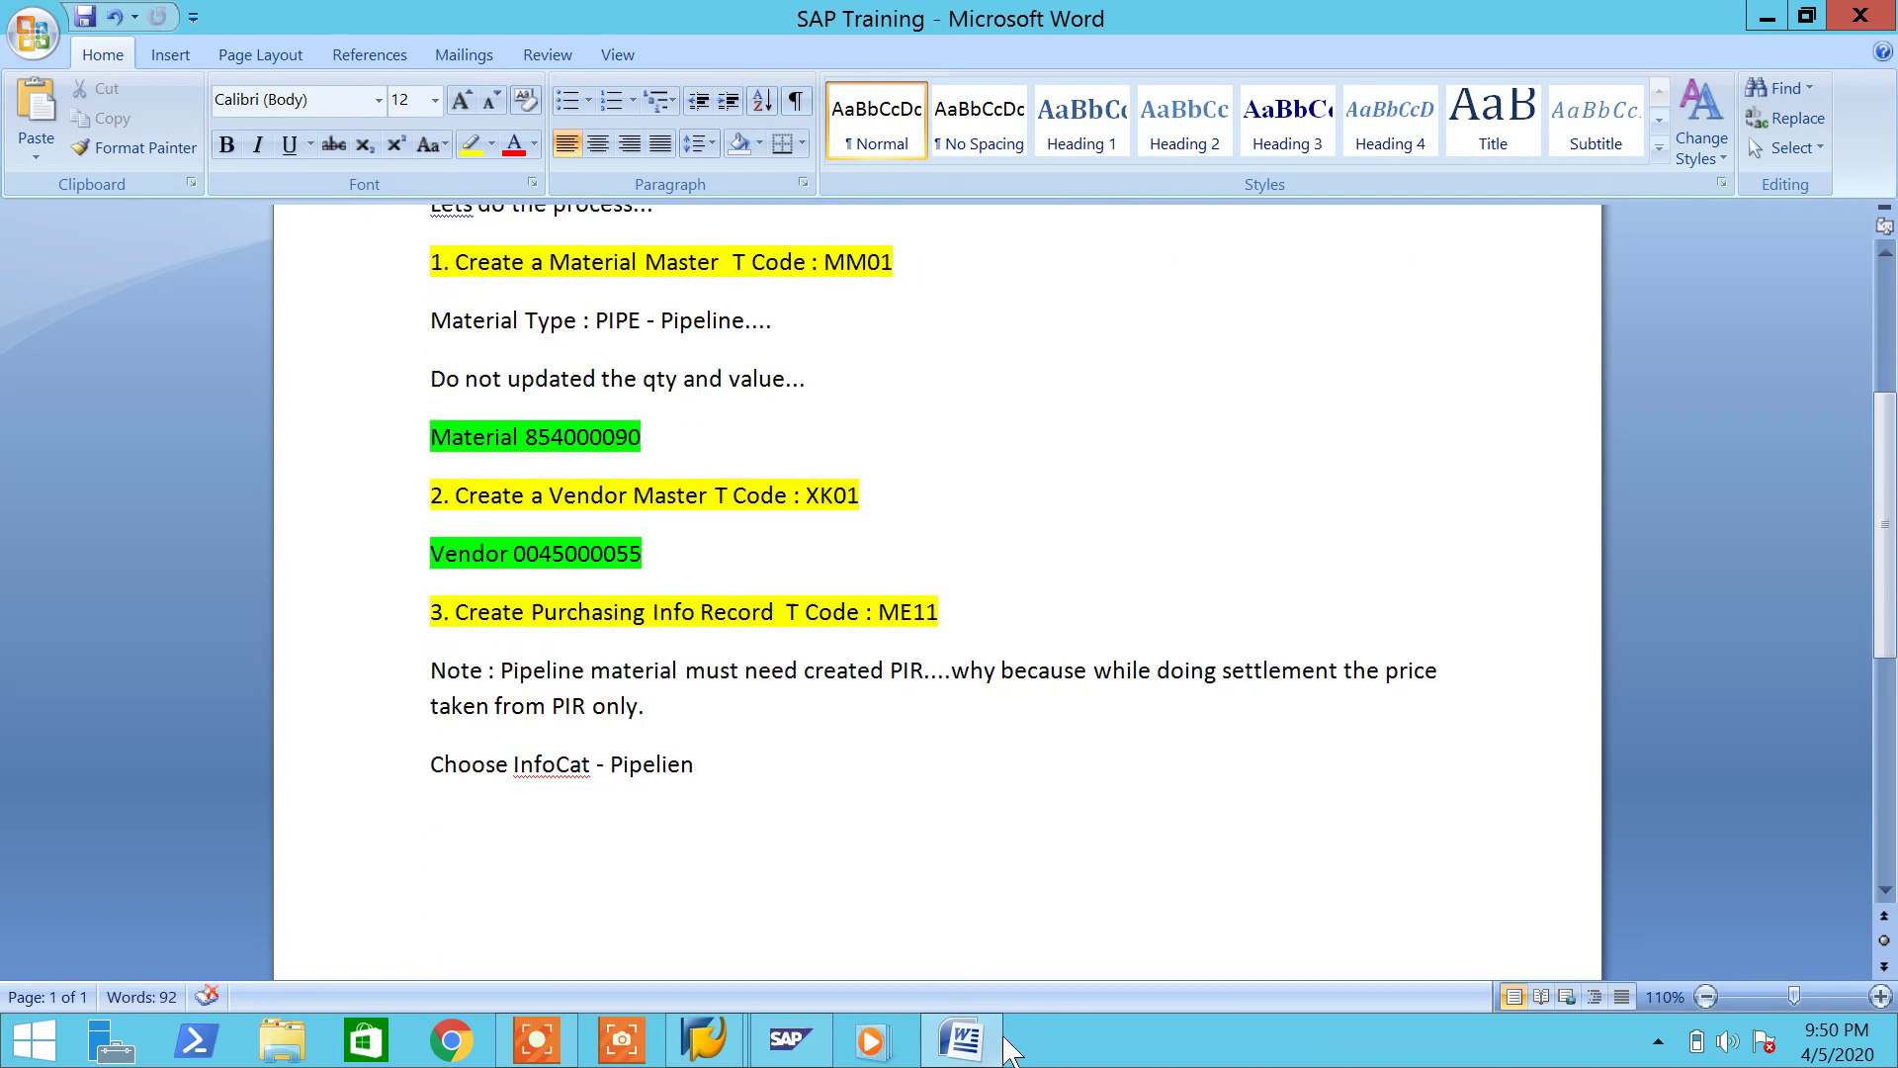
{"action": "left_click", "coordinate": [996, 1037]}
{"action": "key", "text": "Return"}
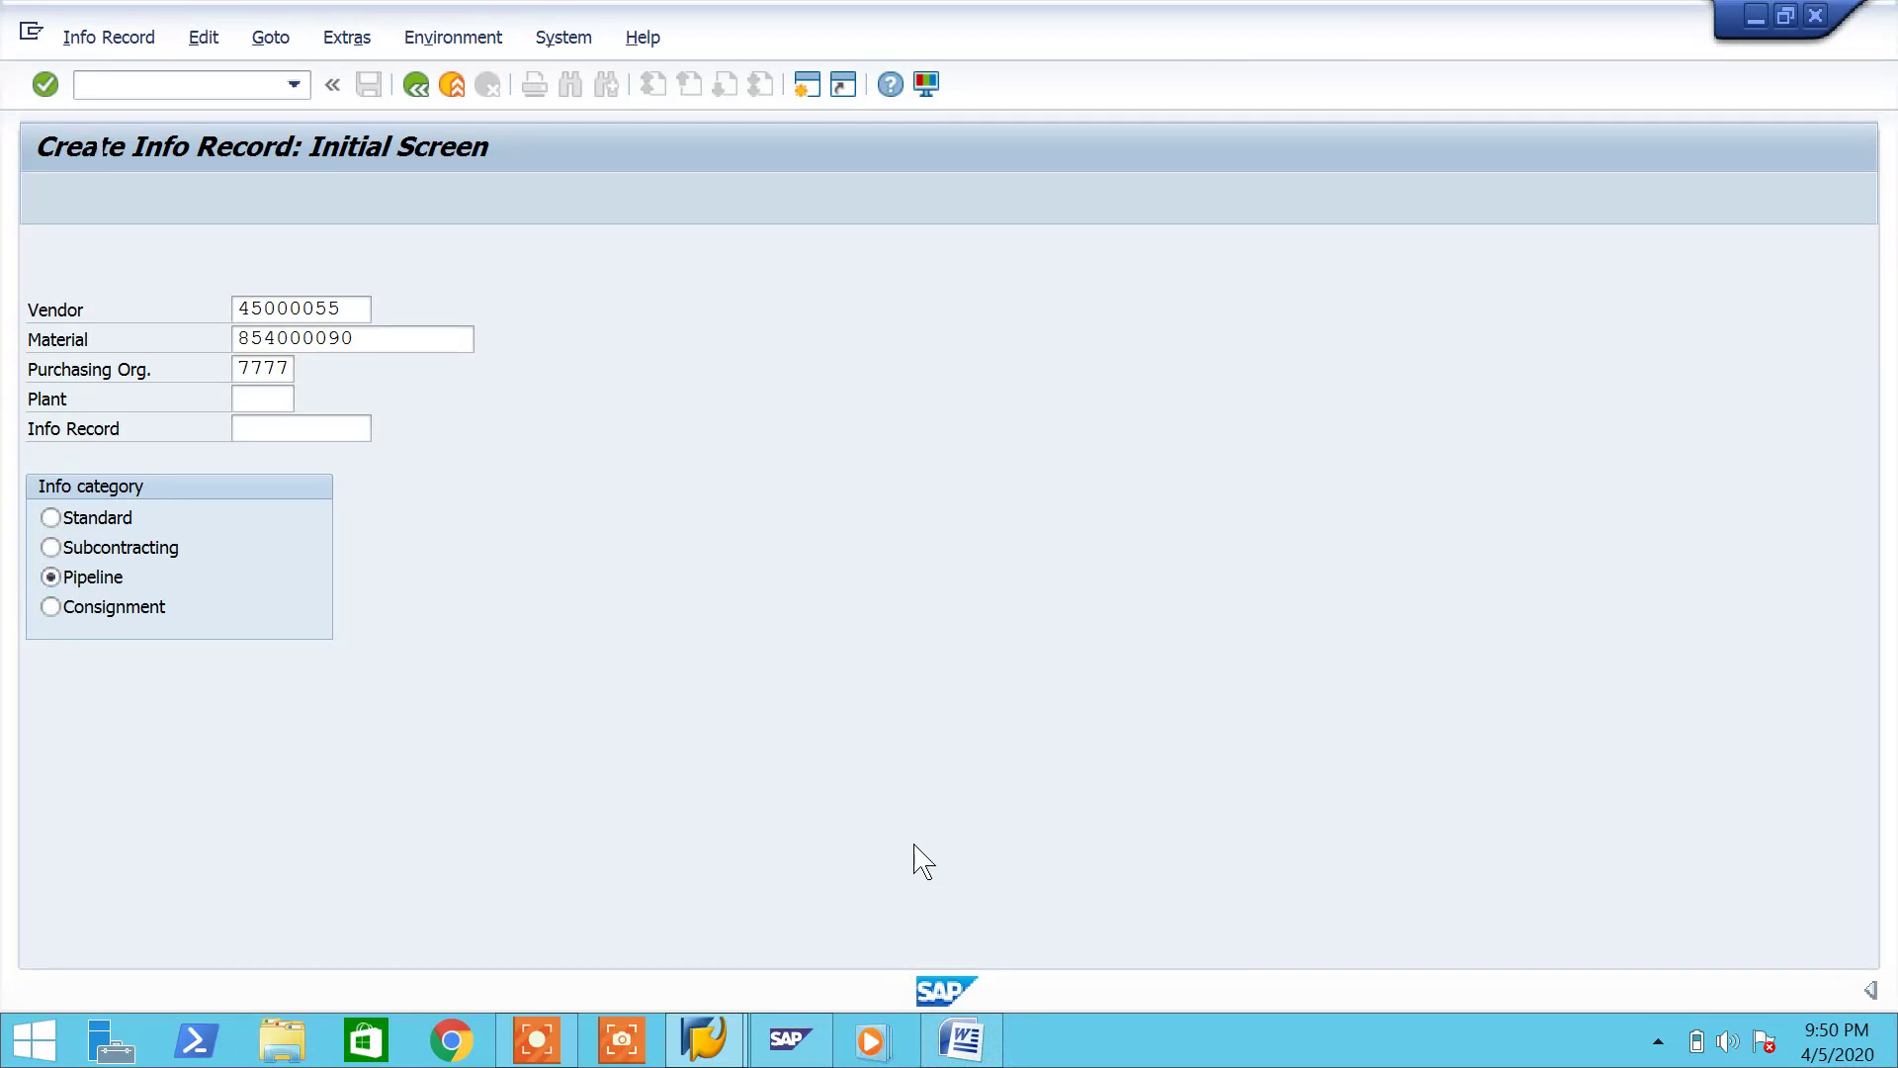
Step: Enter planned delivery time 3, standard quantity 10, and tax code I1
{"action": "key", "text": "Return"}
{"action": "type", "text": "3"}
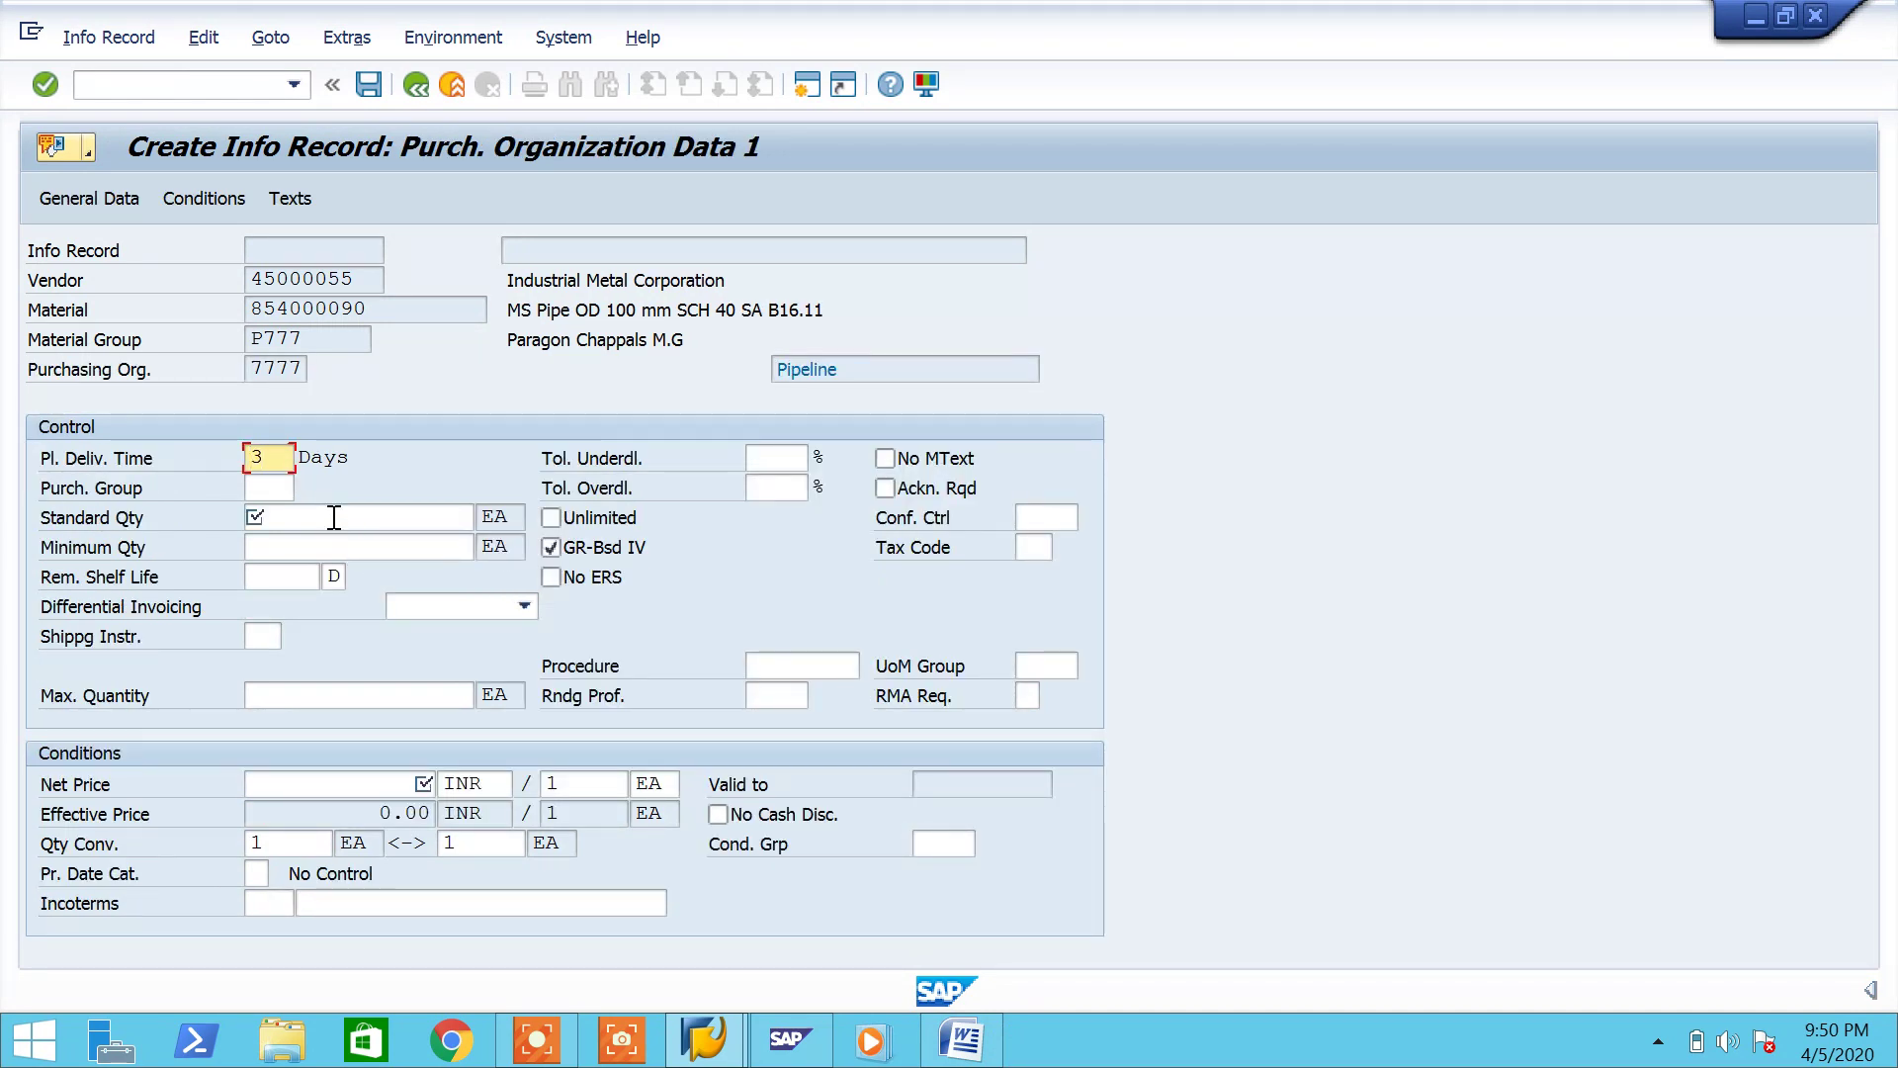
{"action": "left_click", "coordinate": [334, 517]}
{"action": "type", "text": "100"}
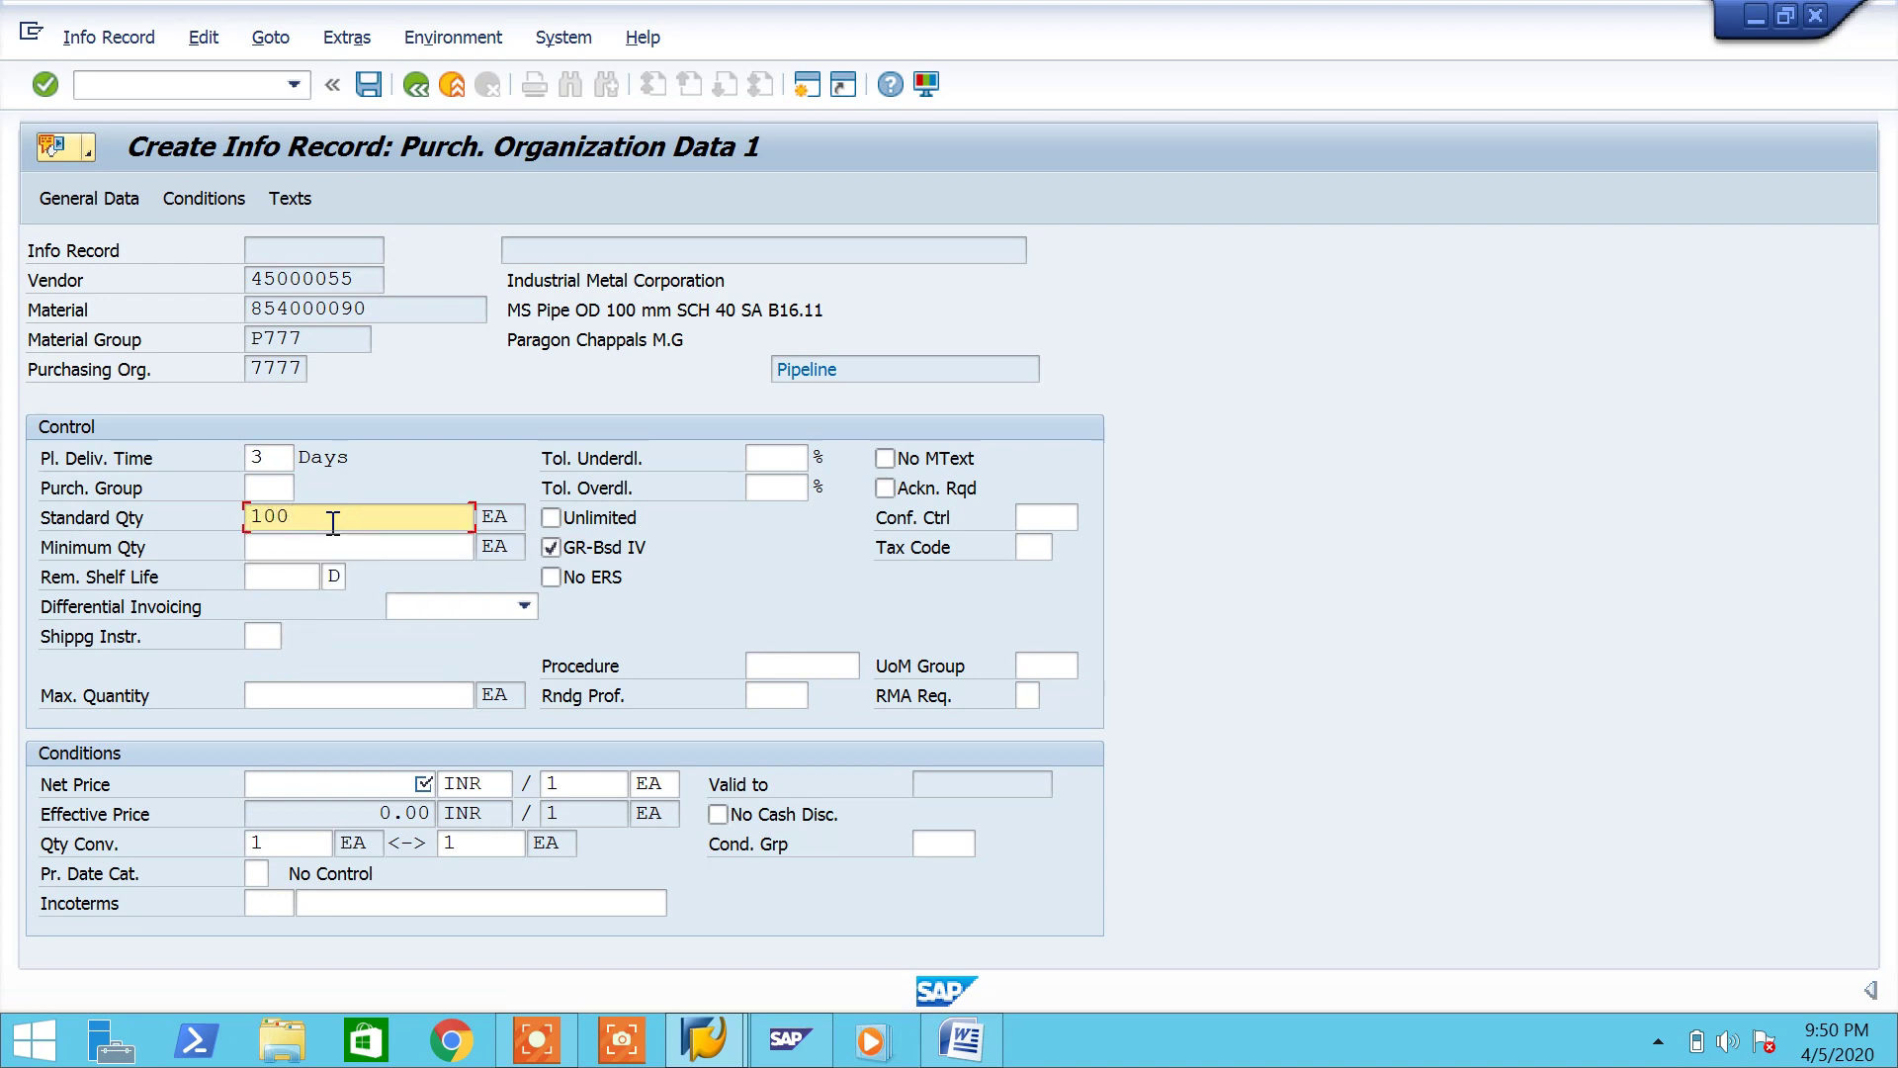
{"action": "key", "text": "BackSpace"}
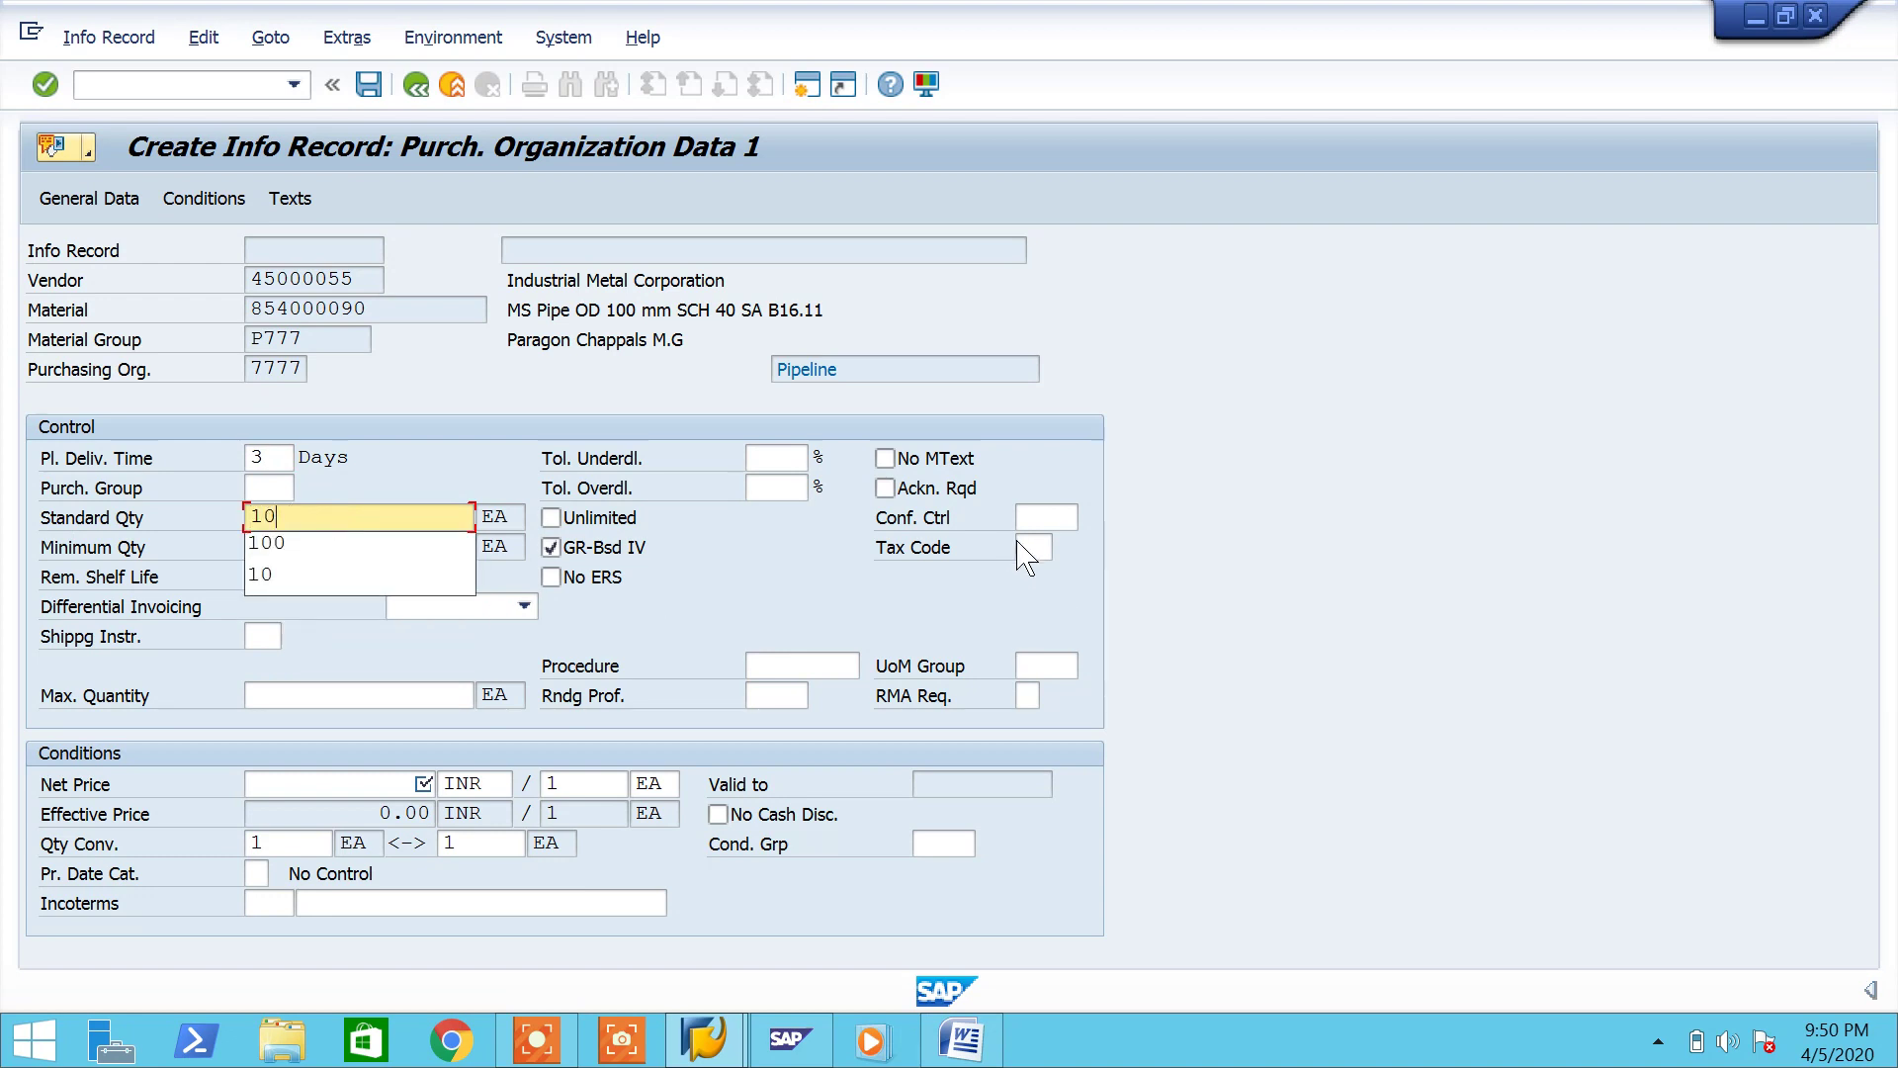
{"action": "left_click", "coordinate": [1048, 547]}
{"action": "left_click", "coordinate": [1068, 547]}
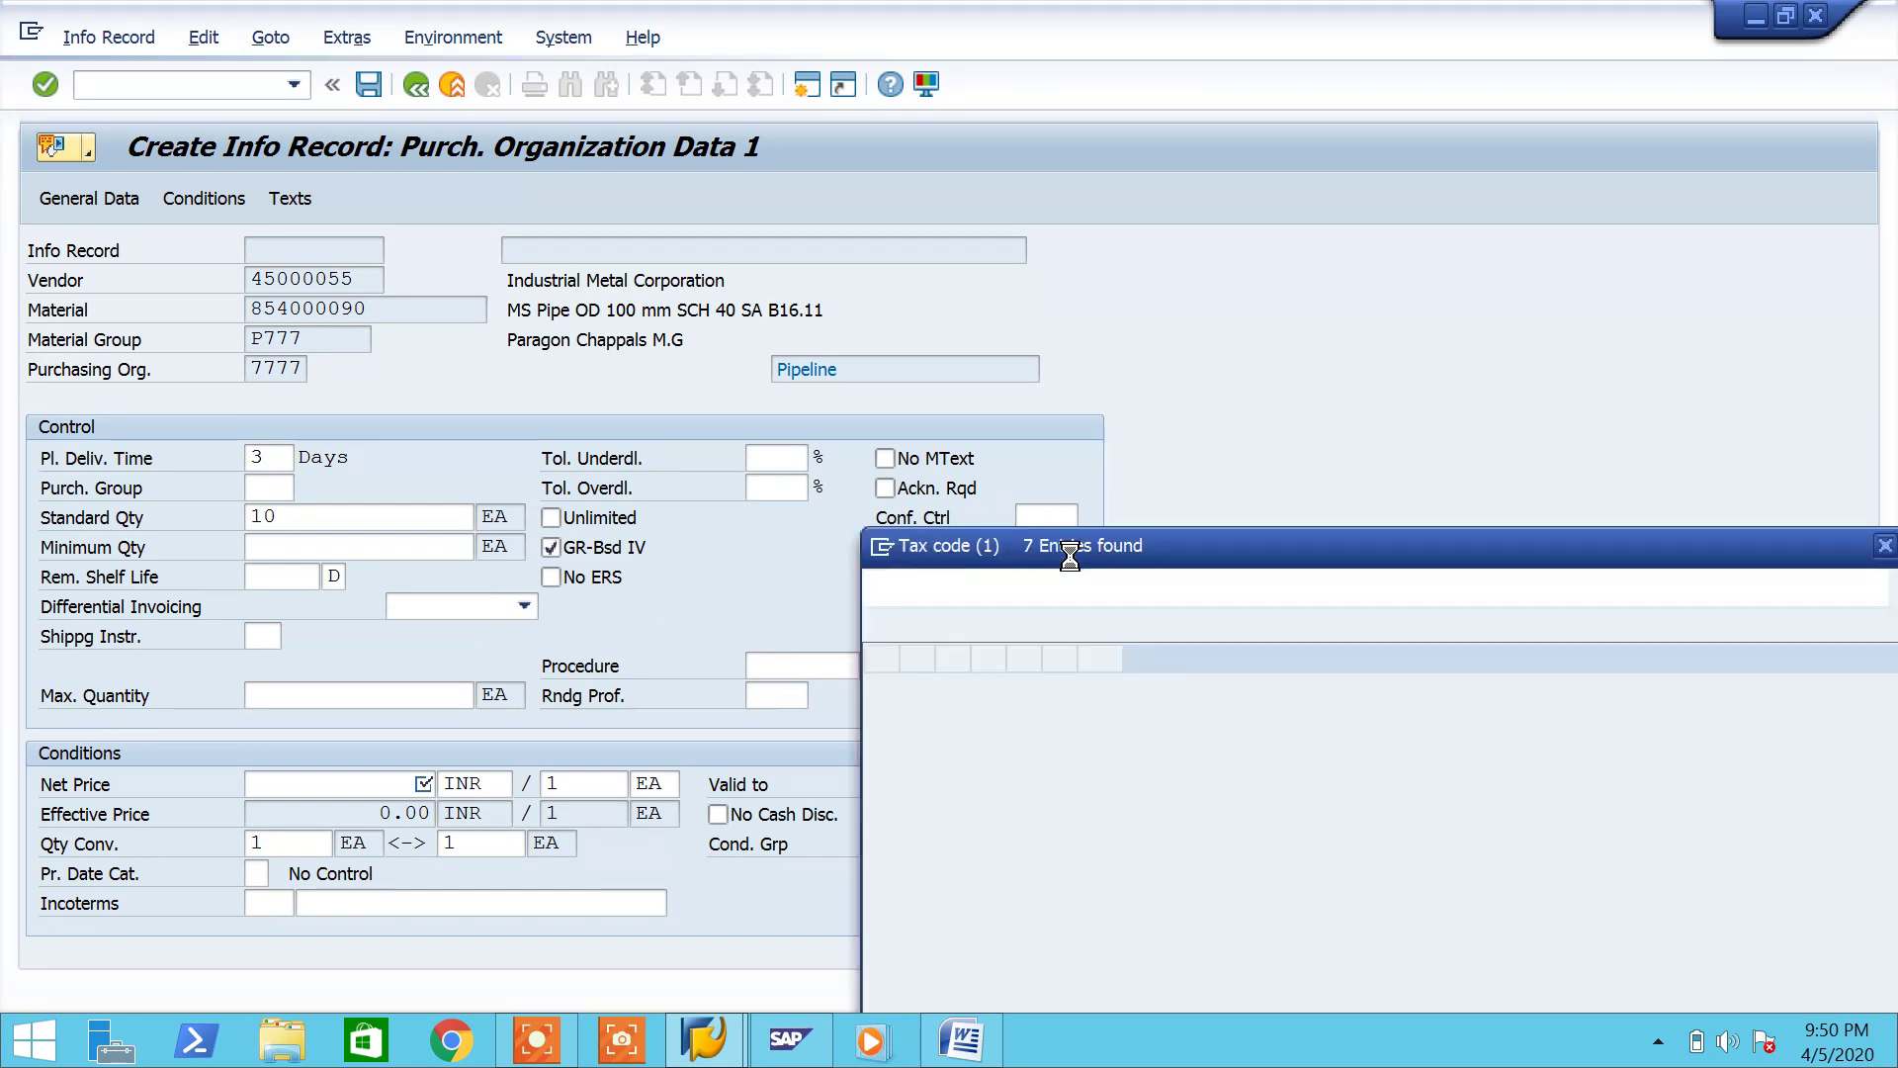
{"action": "double_click", "coordinate": [993, 346]}
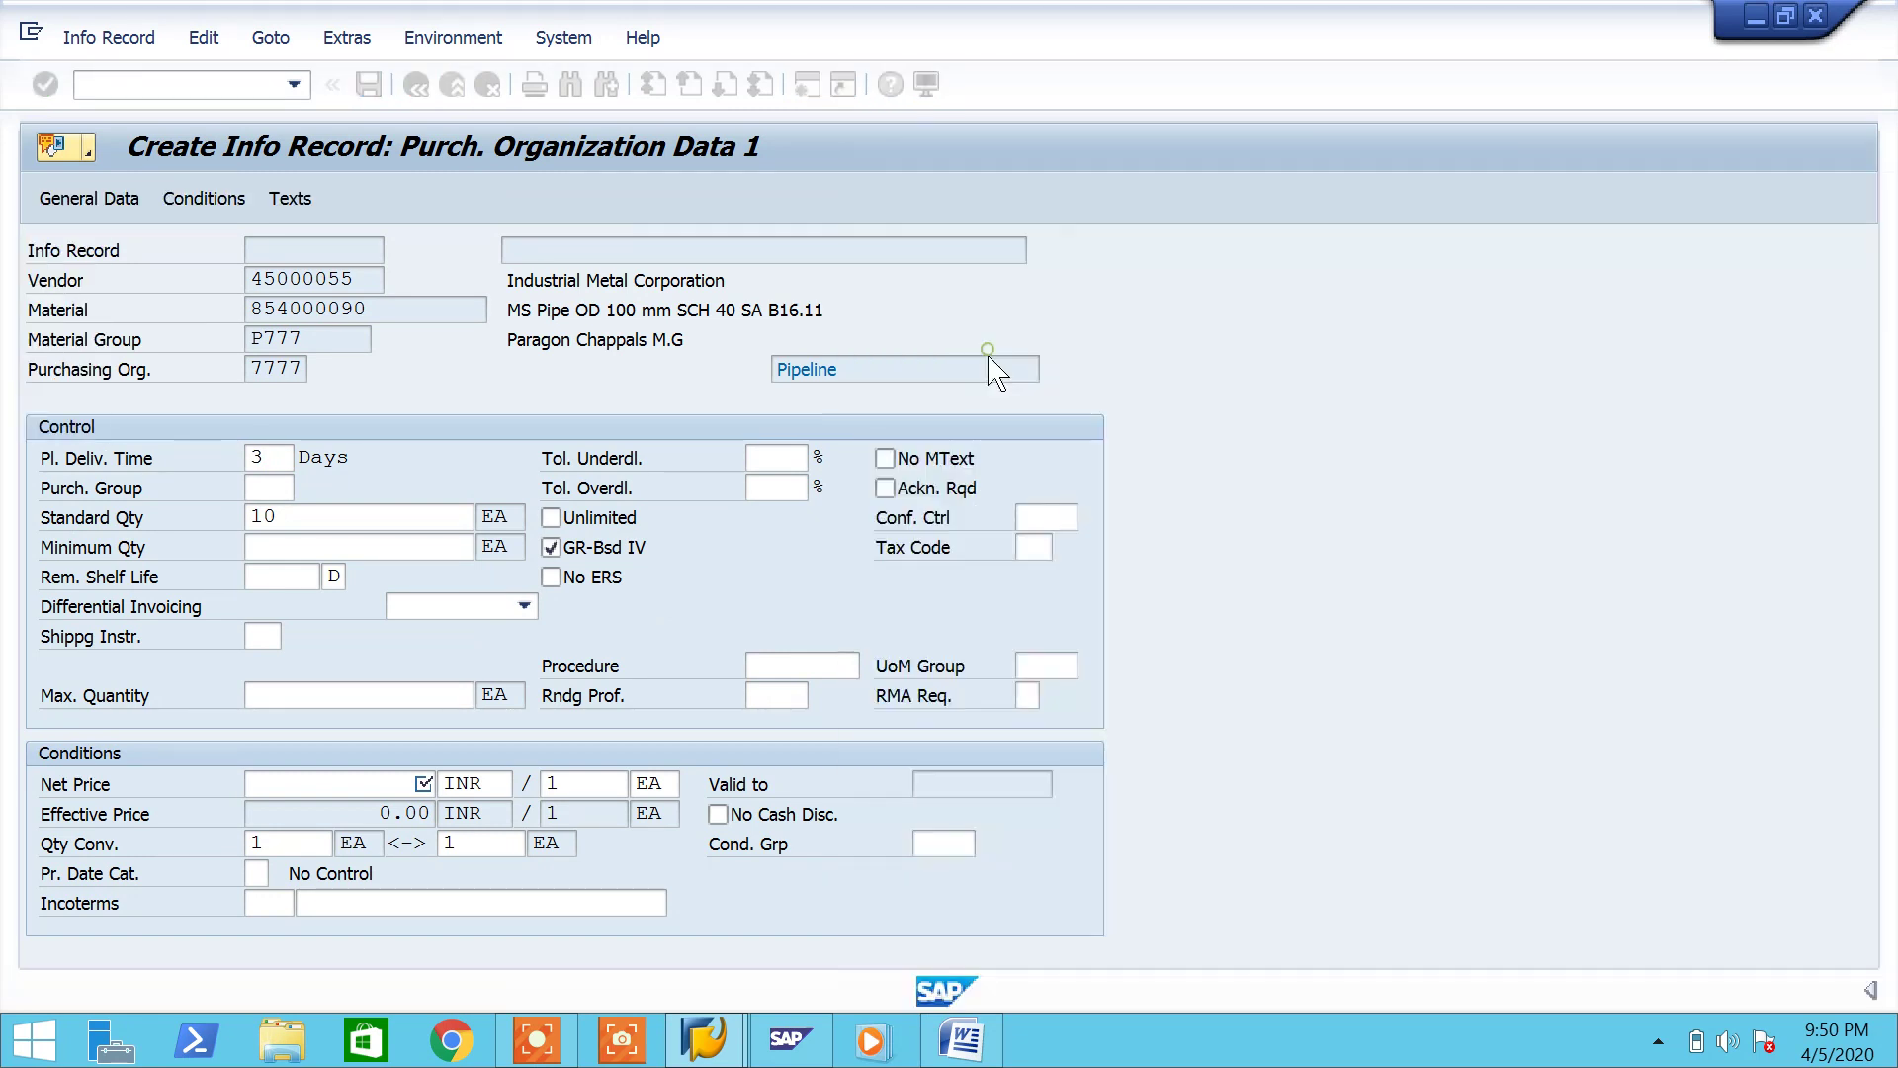
Step: Enter net price 3400 and purchasing group P77
{"action": "left_click", "coordinate": [368, 783]}
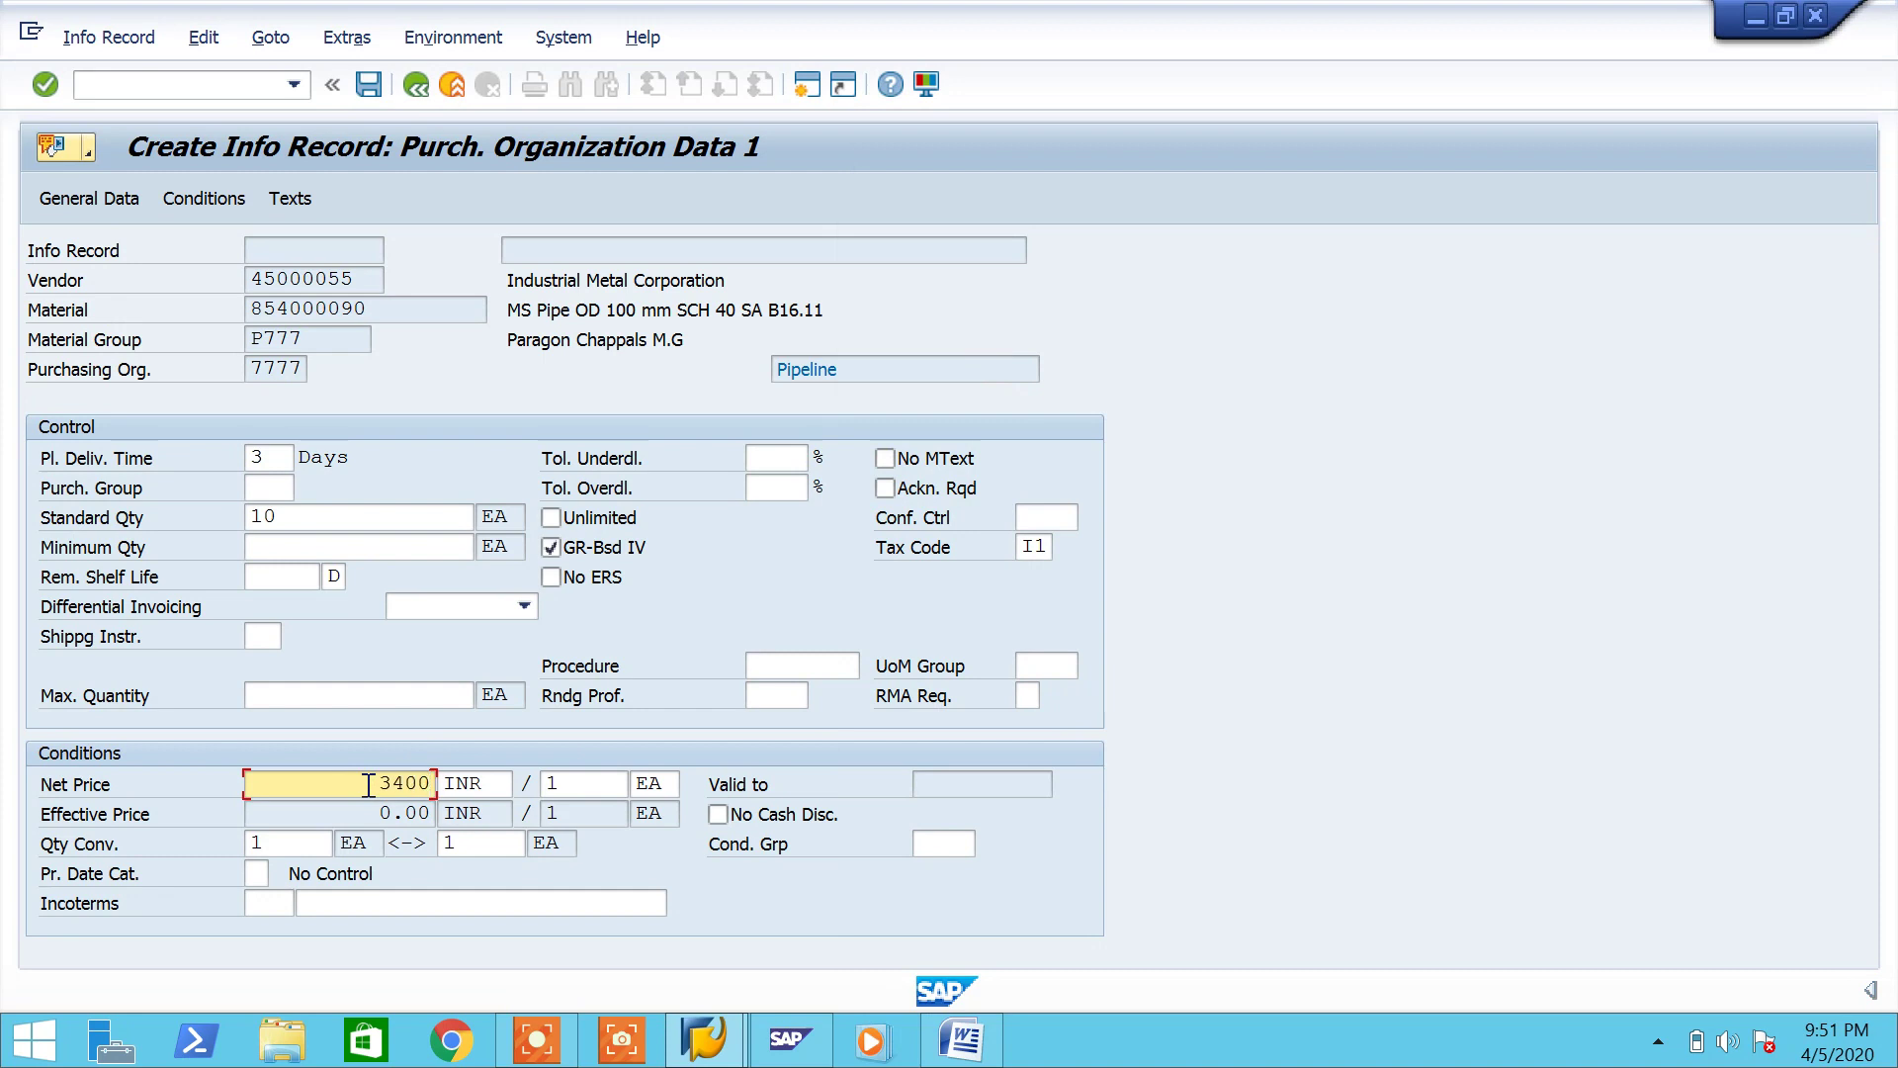
{"action": "type", "text": "3400"}
{"action": "key", "text": "Return"}
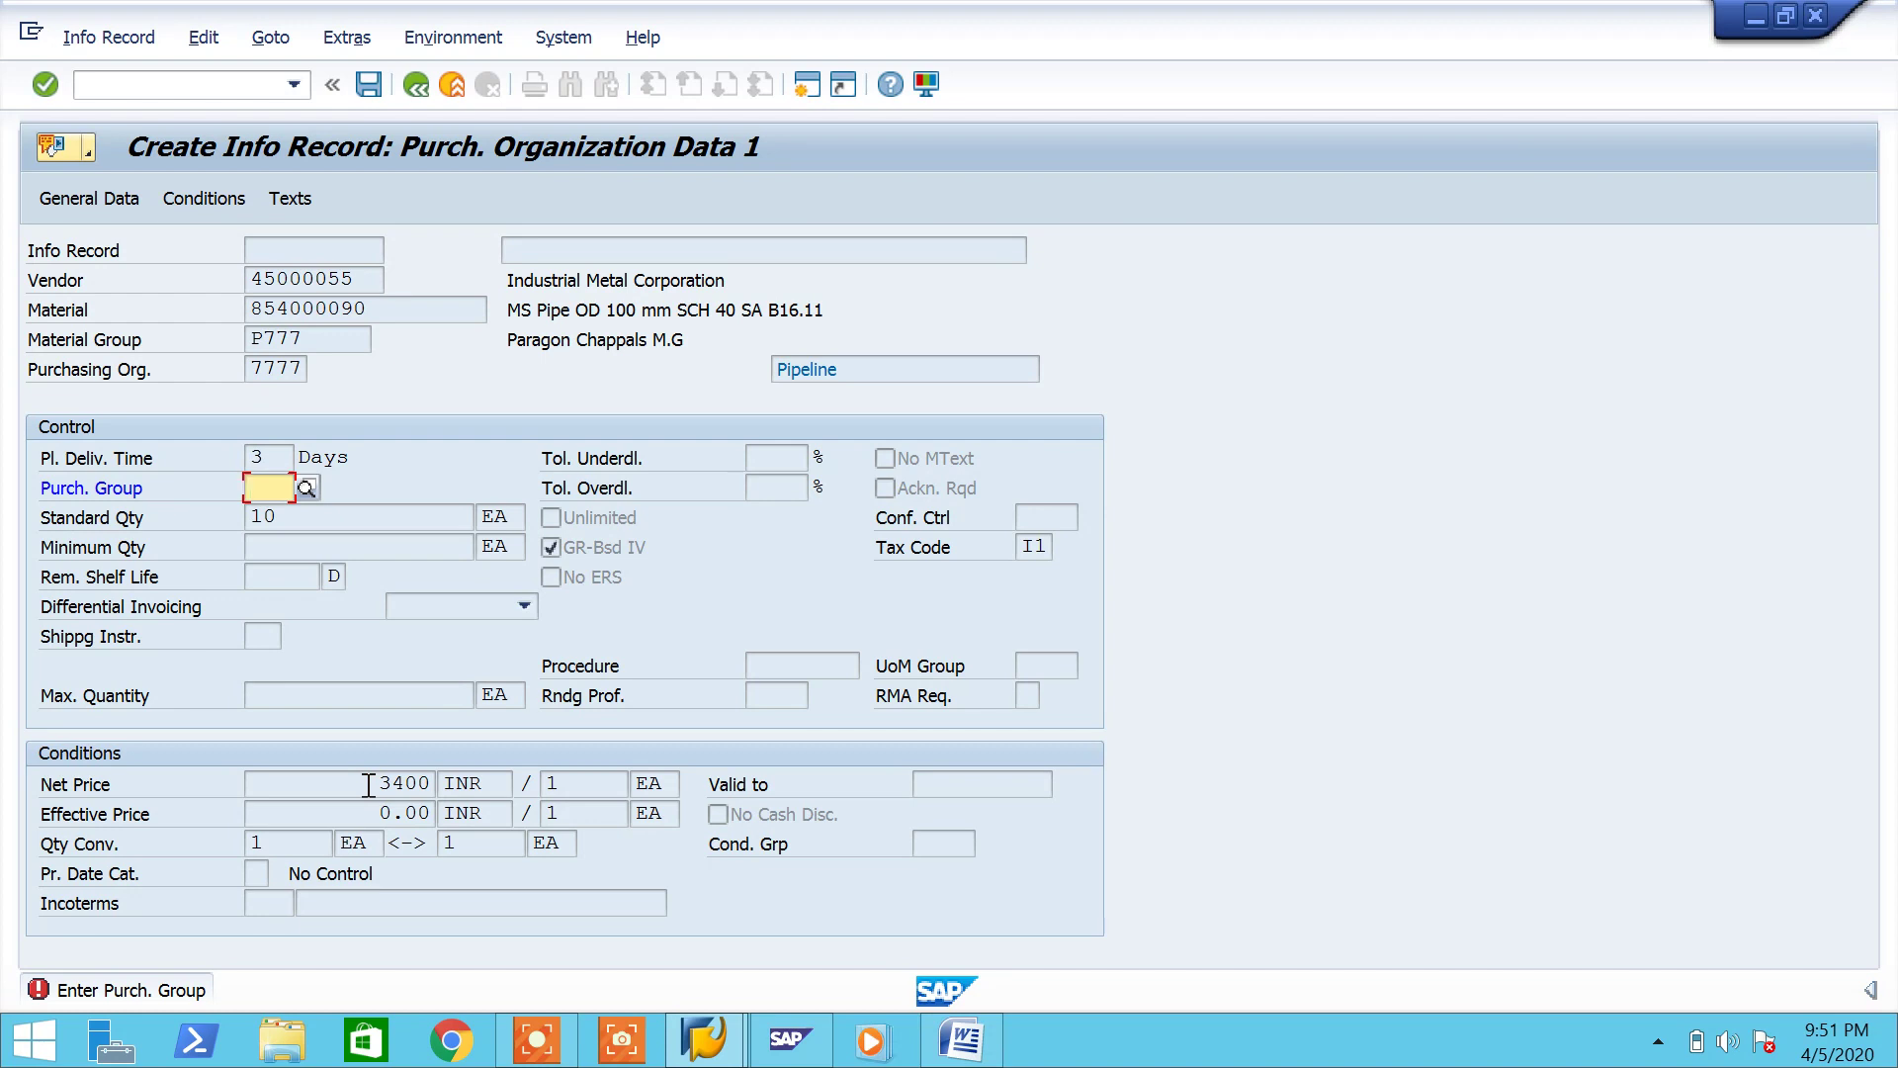
{"action": "type", "text": "p77"}
{"action": "key", "text": "Down"}
{"action": "key", "text": "Return"}
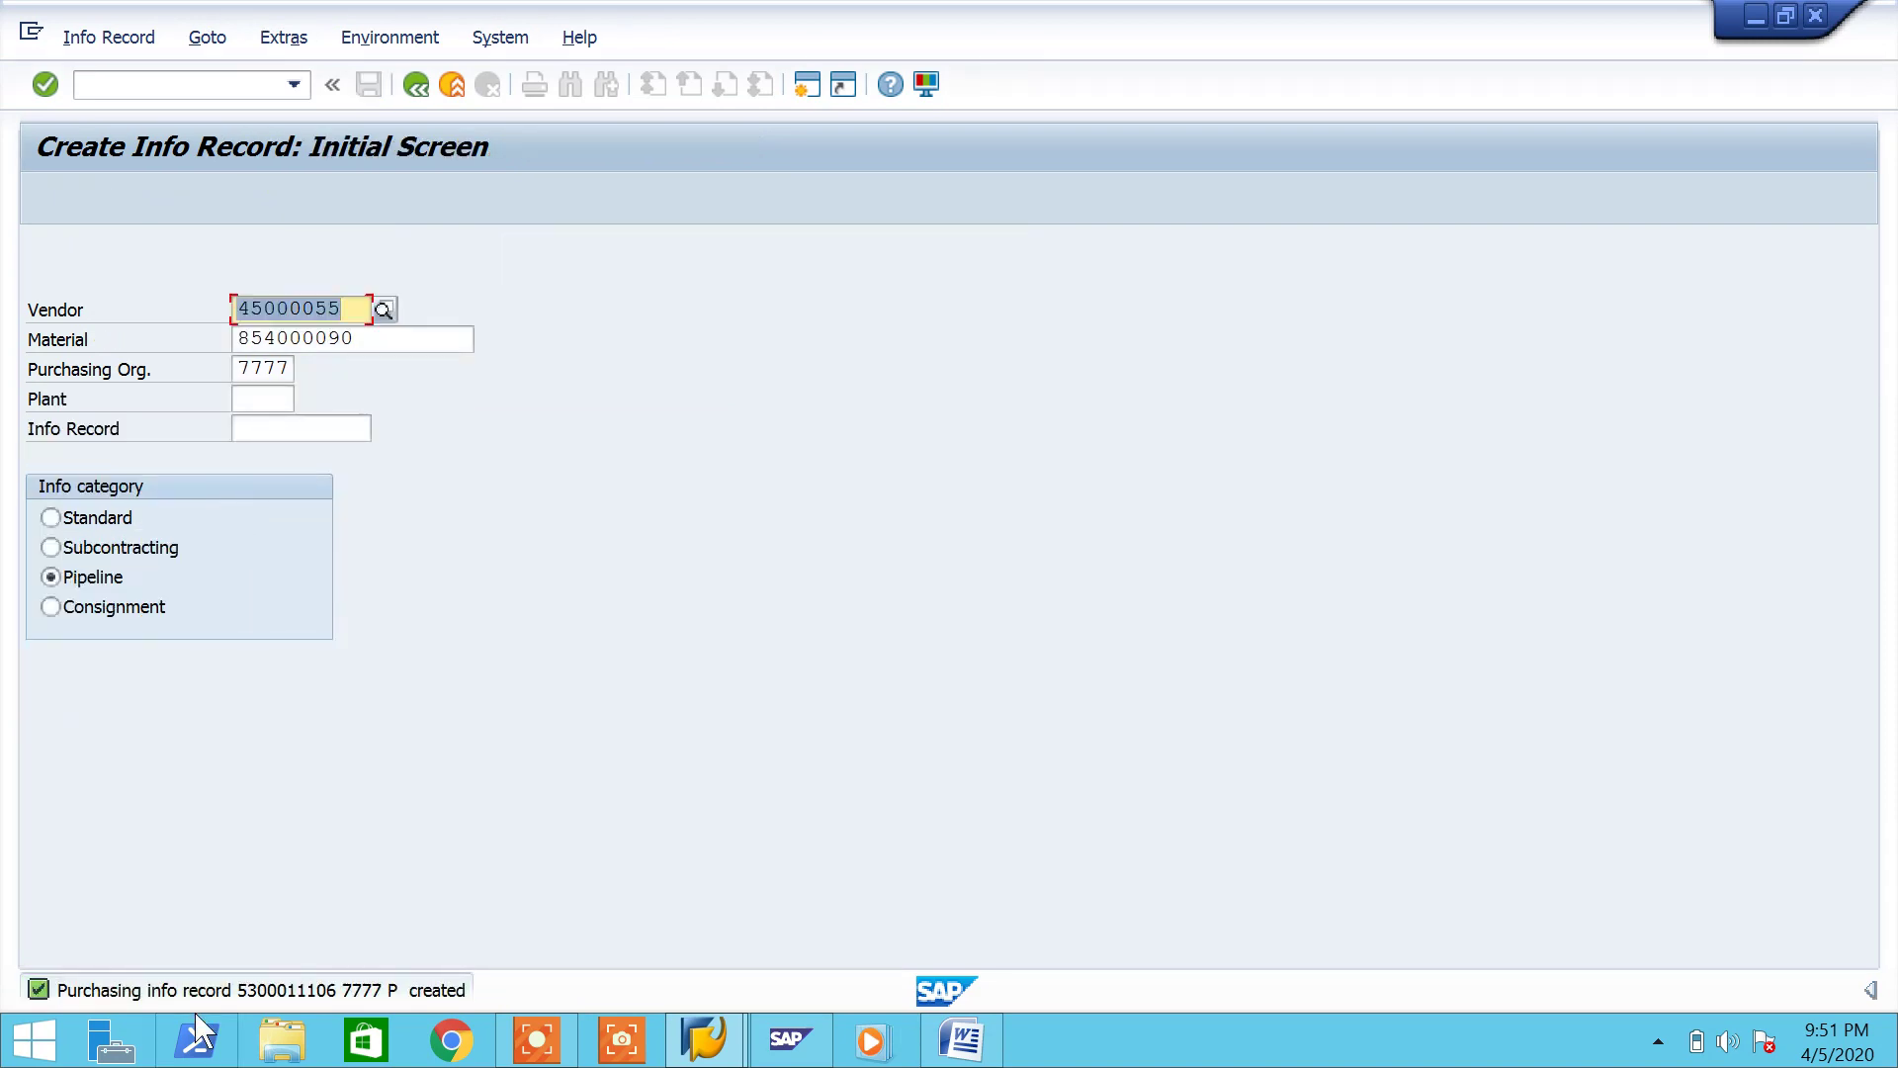
{"action": "double_click", "coordinate": [202, 989]}
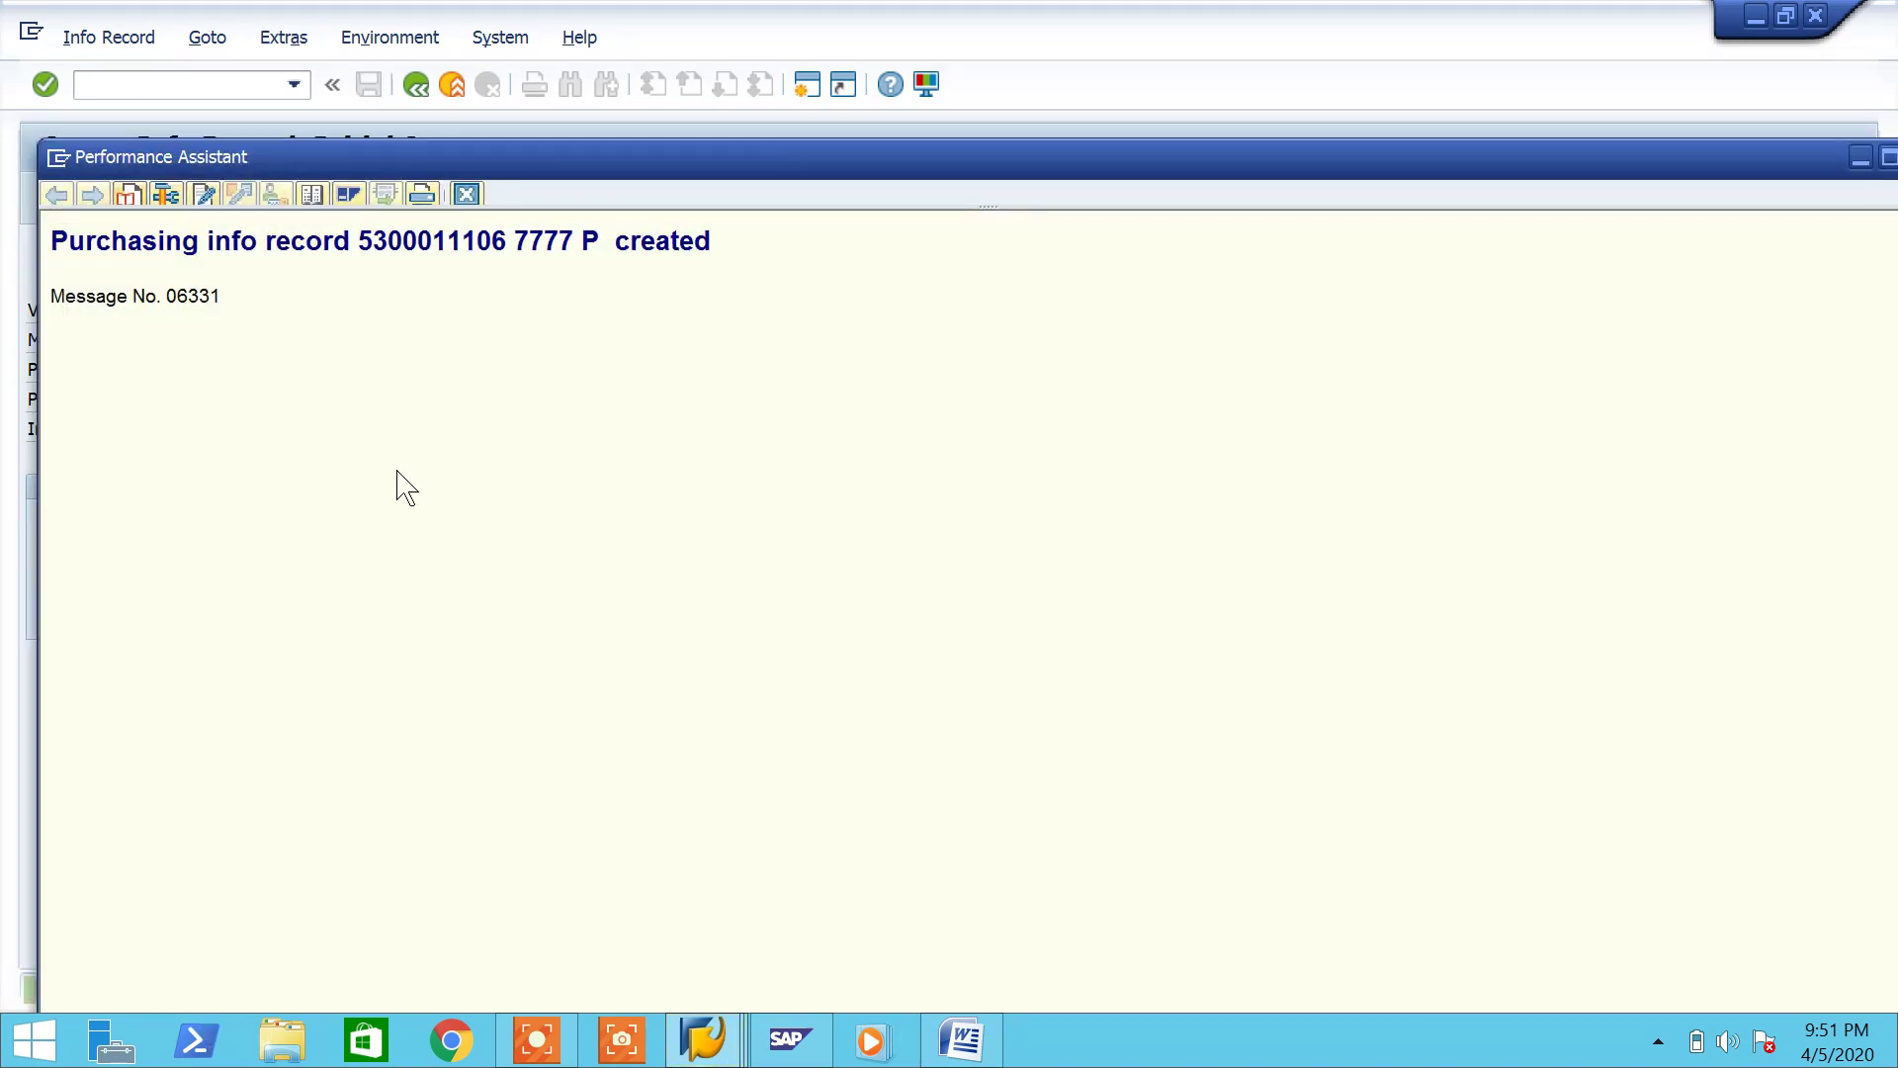
{"action": "left_click_drag", "start_coordinate": [506, 241], "coordinate": [119, 248]}
{"action": "key", "text": "ctrl+c"}
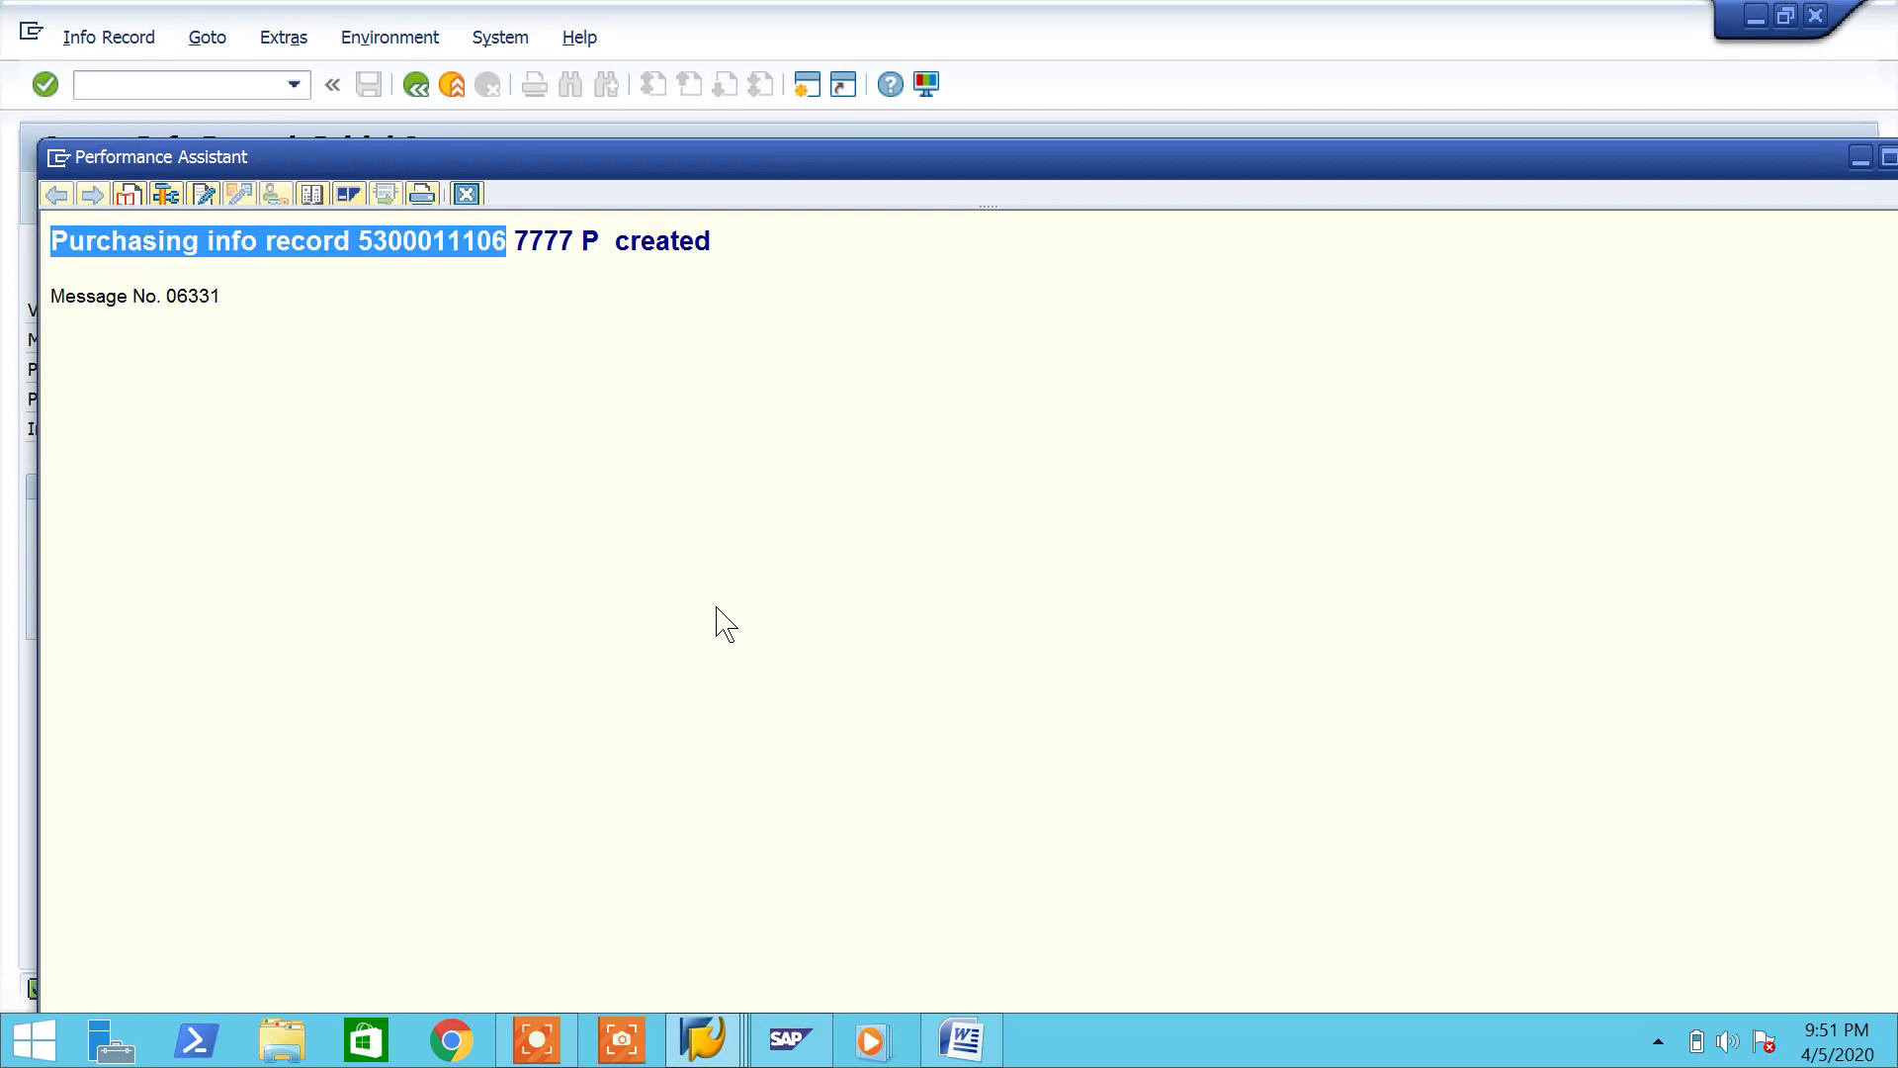
{"action": "right_click", "coordinate": [949, 1045]}
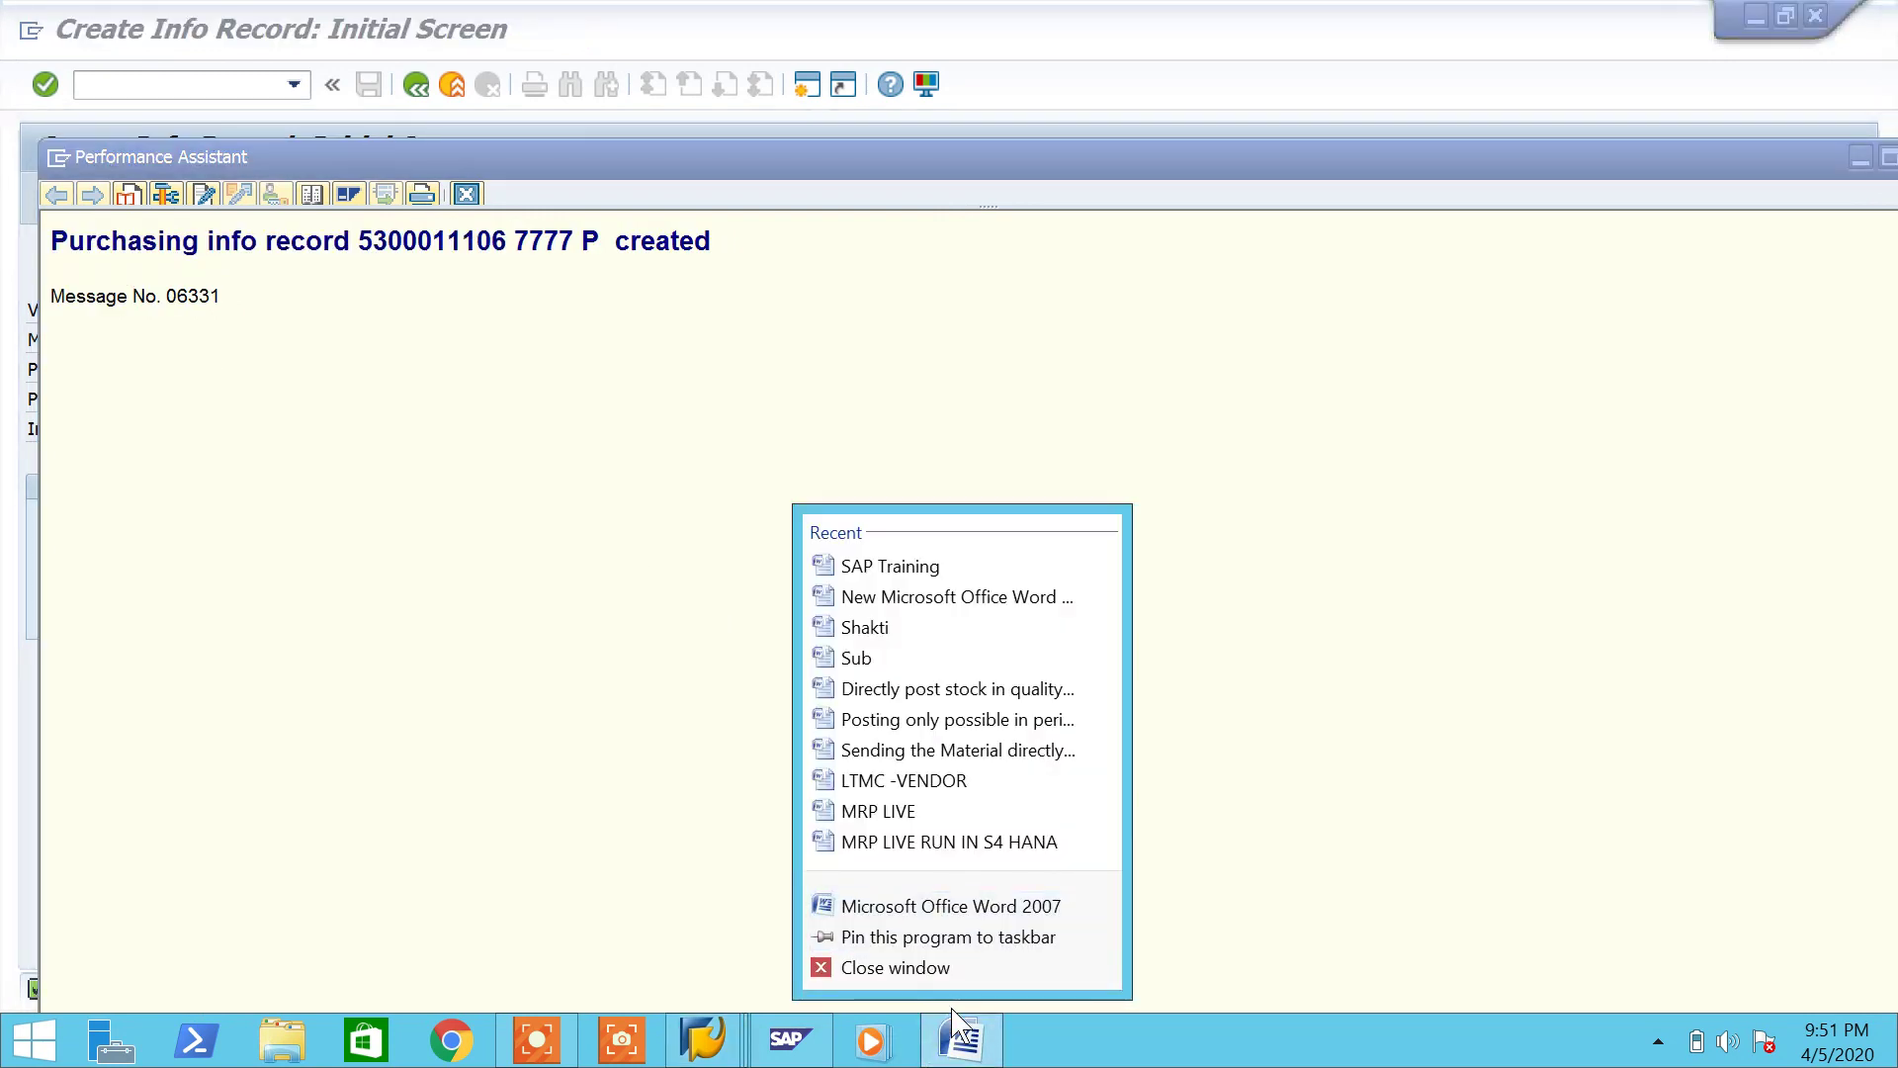
{"action": "left_click", "coordinate": [959, 1038]}
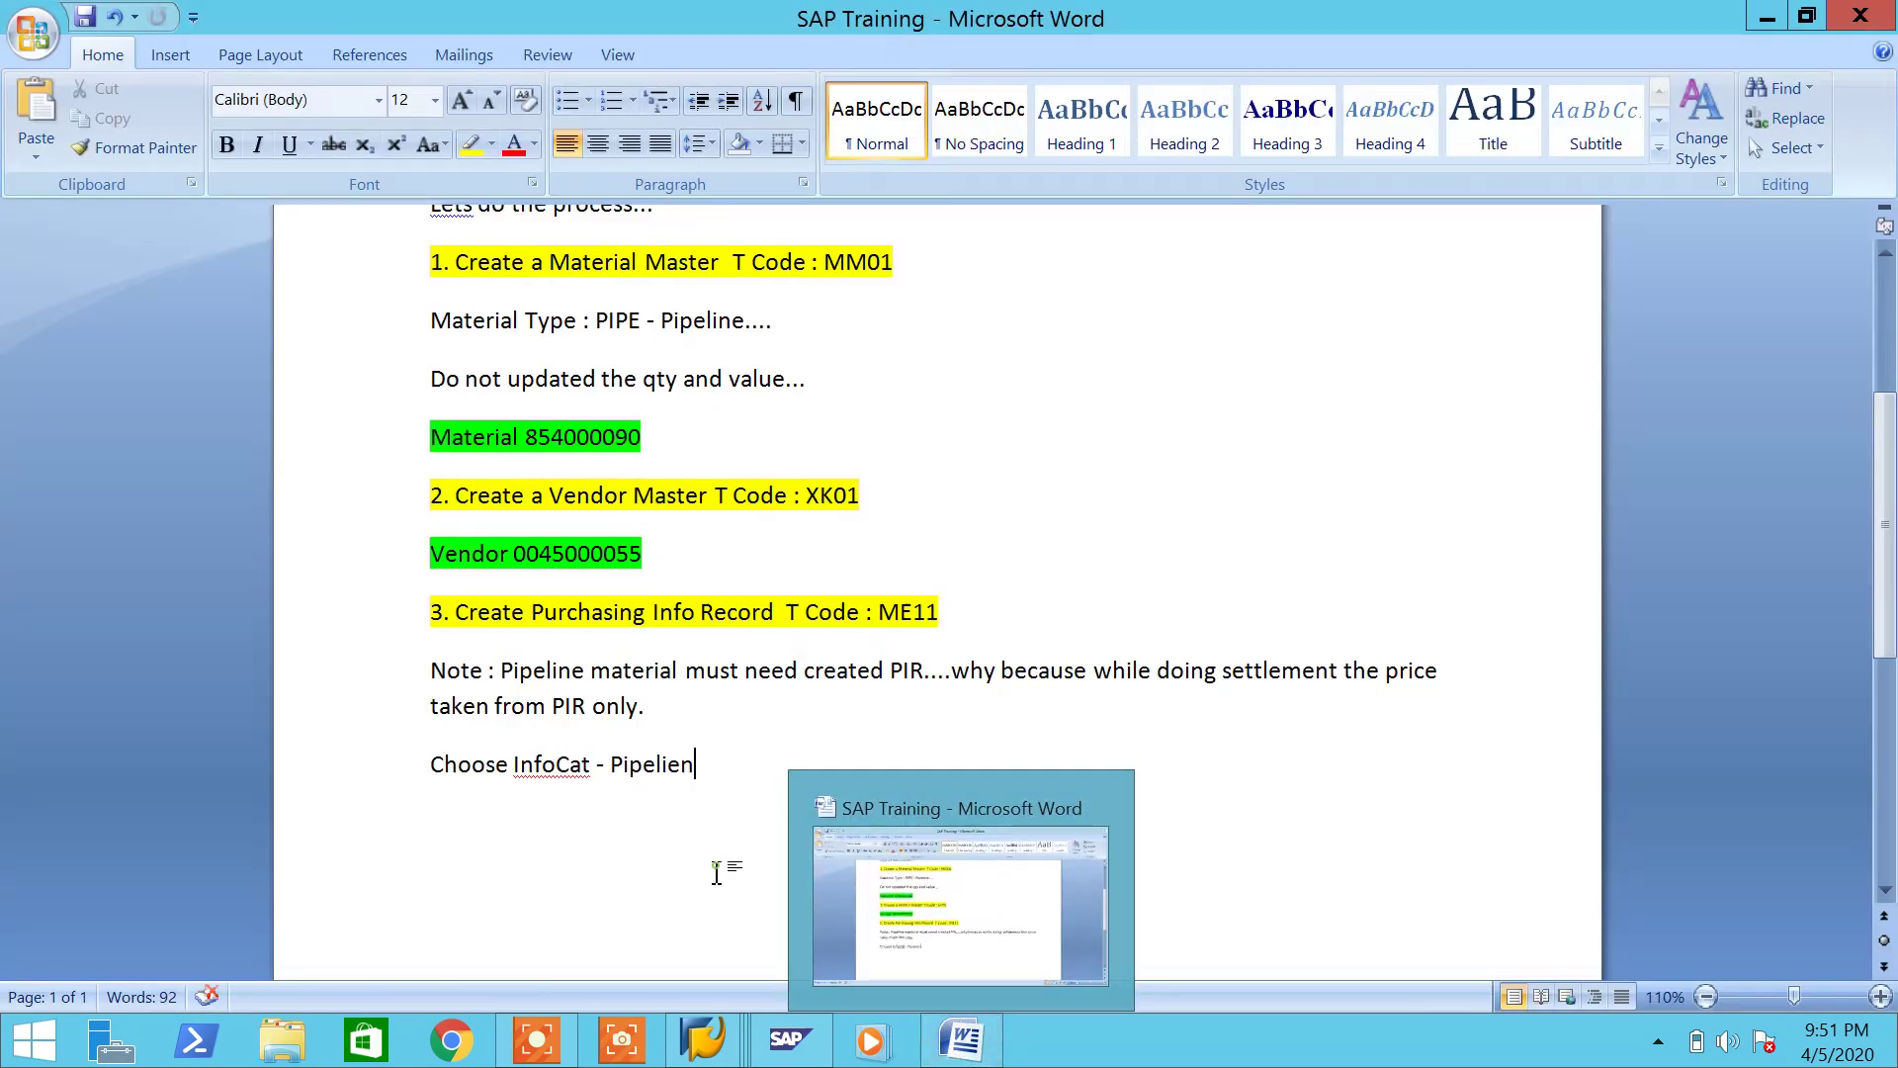
{"action": "key", "text": "ctrl+v"}
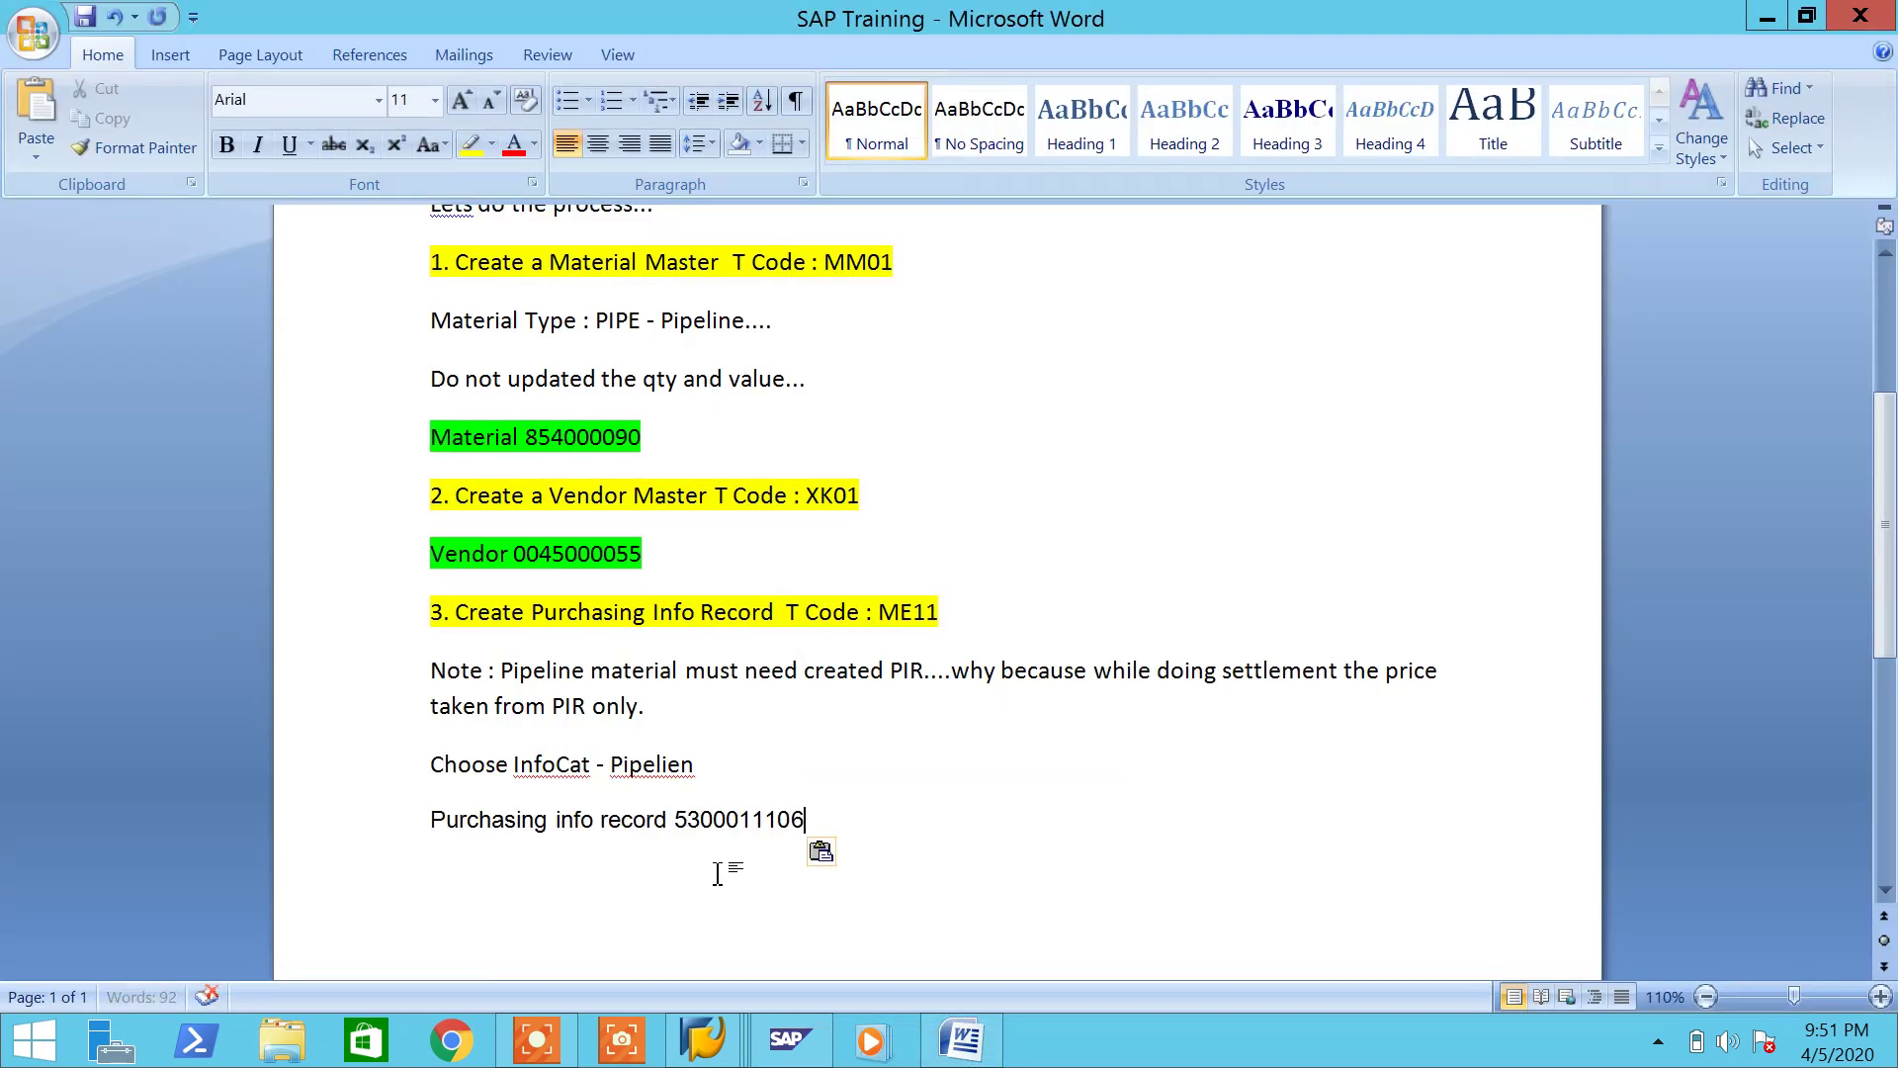
{"action": "left_click", "coordinate": [821, 852]}
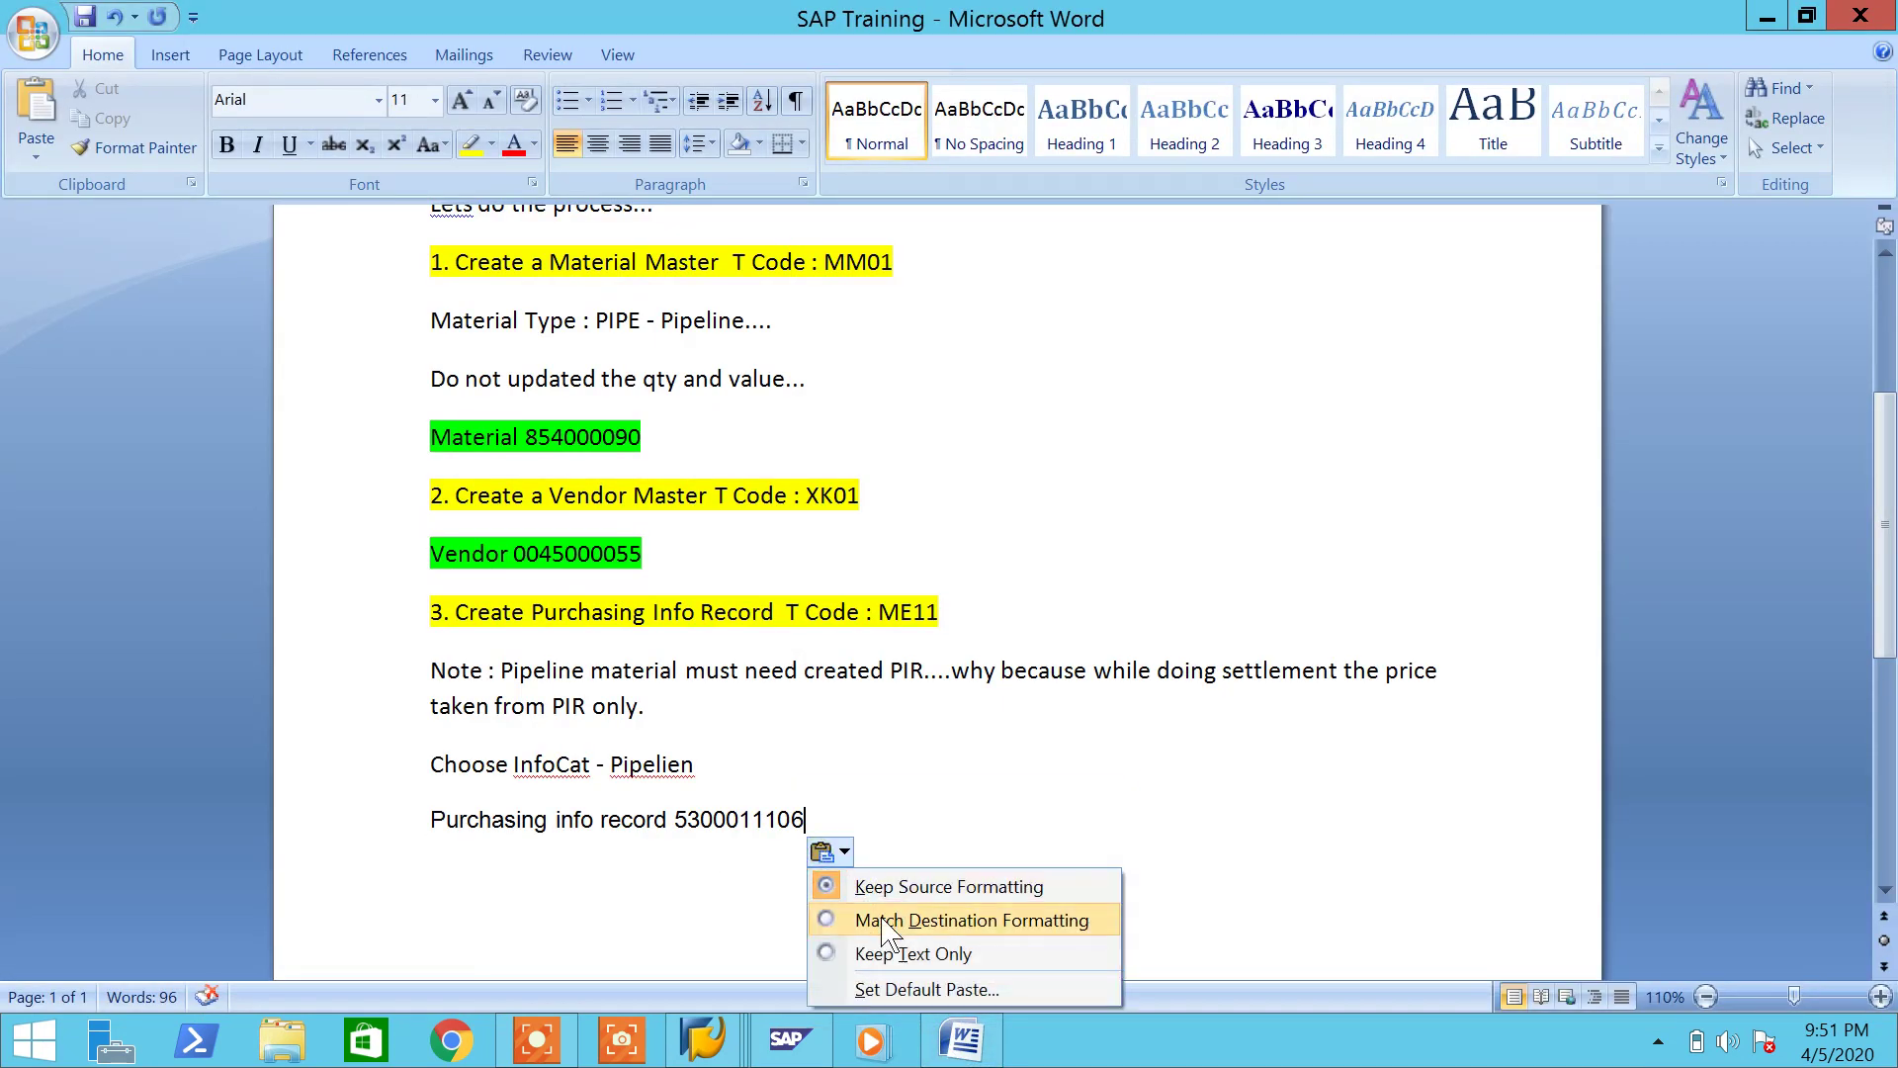
{"action": "left_click", "coordinate": [865, 918]}
{"action": "left_click_drag", "start_coordinate": [783, 822], "coordinate": [521, 808]}
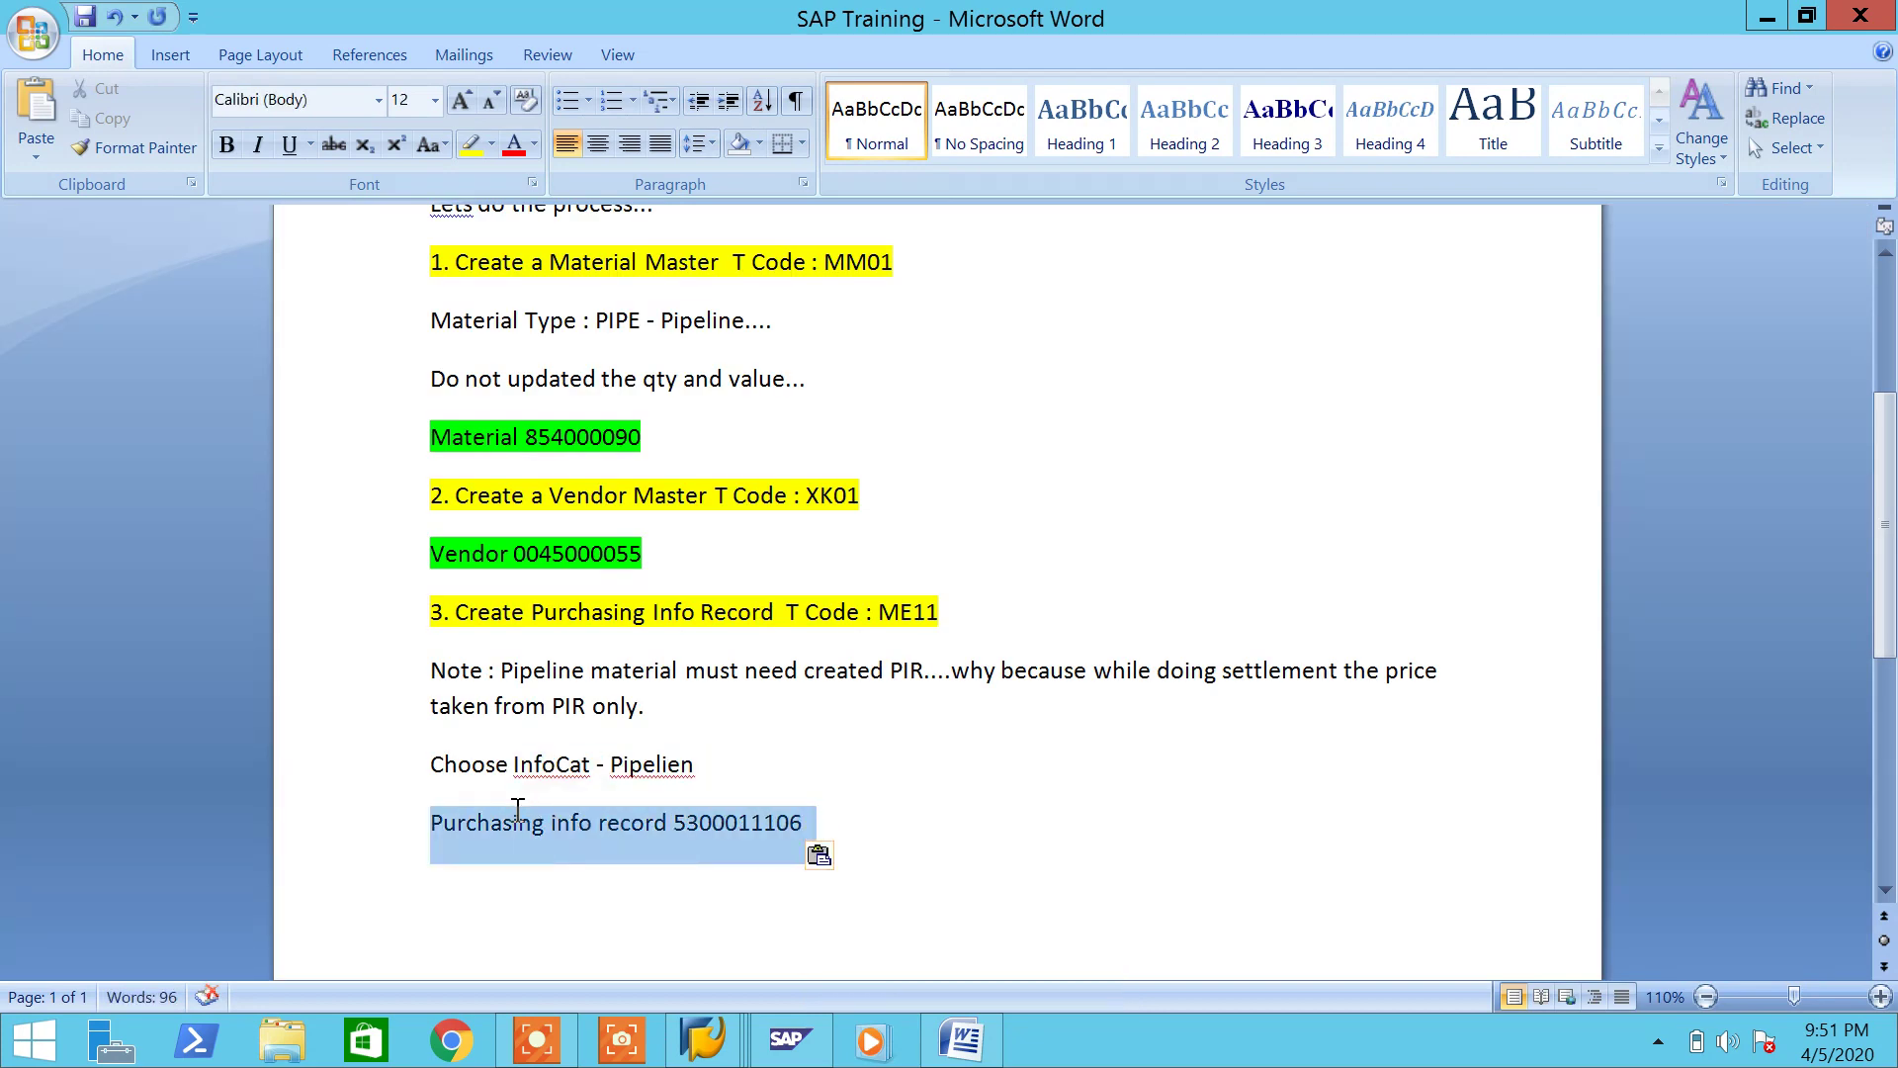
{"action": "left_click", "coordinate": [491, 145]}
{"action": "left_click", "coordinate": [518, 180]}
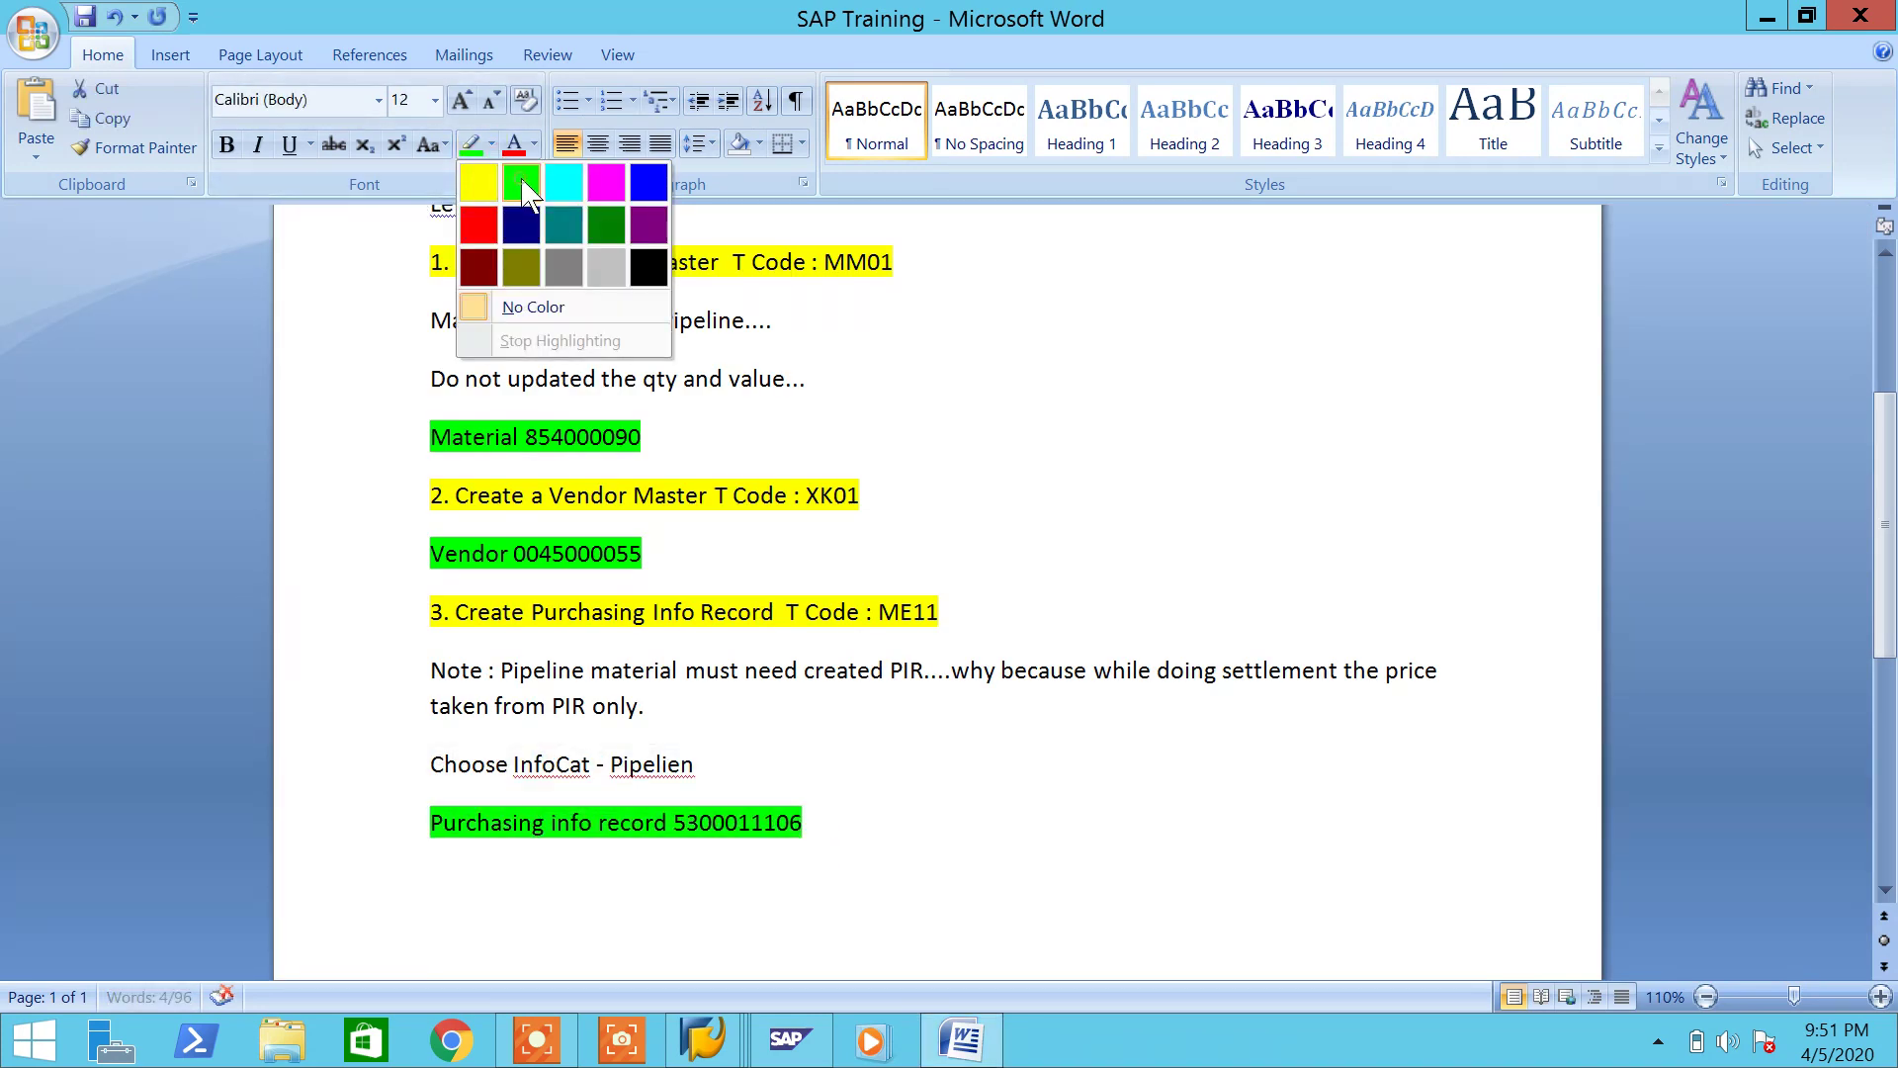
Step: Add a new line '4.' below it with no highlight colour
{"action": "left_click", "coordinate": [914, 836]}
{"action": "key", "text": "Return"}
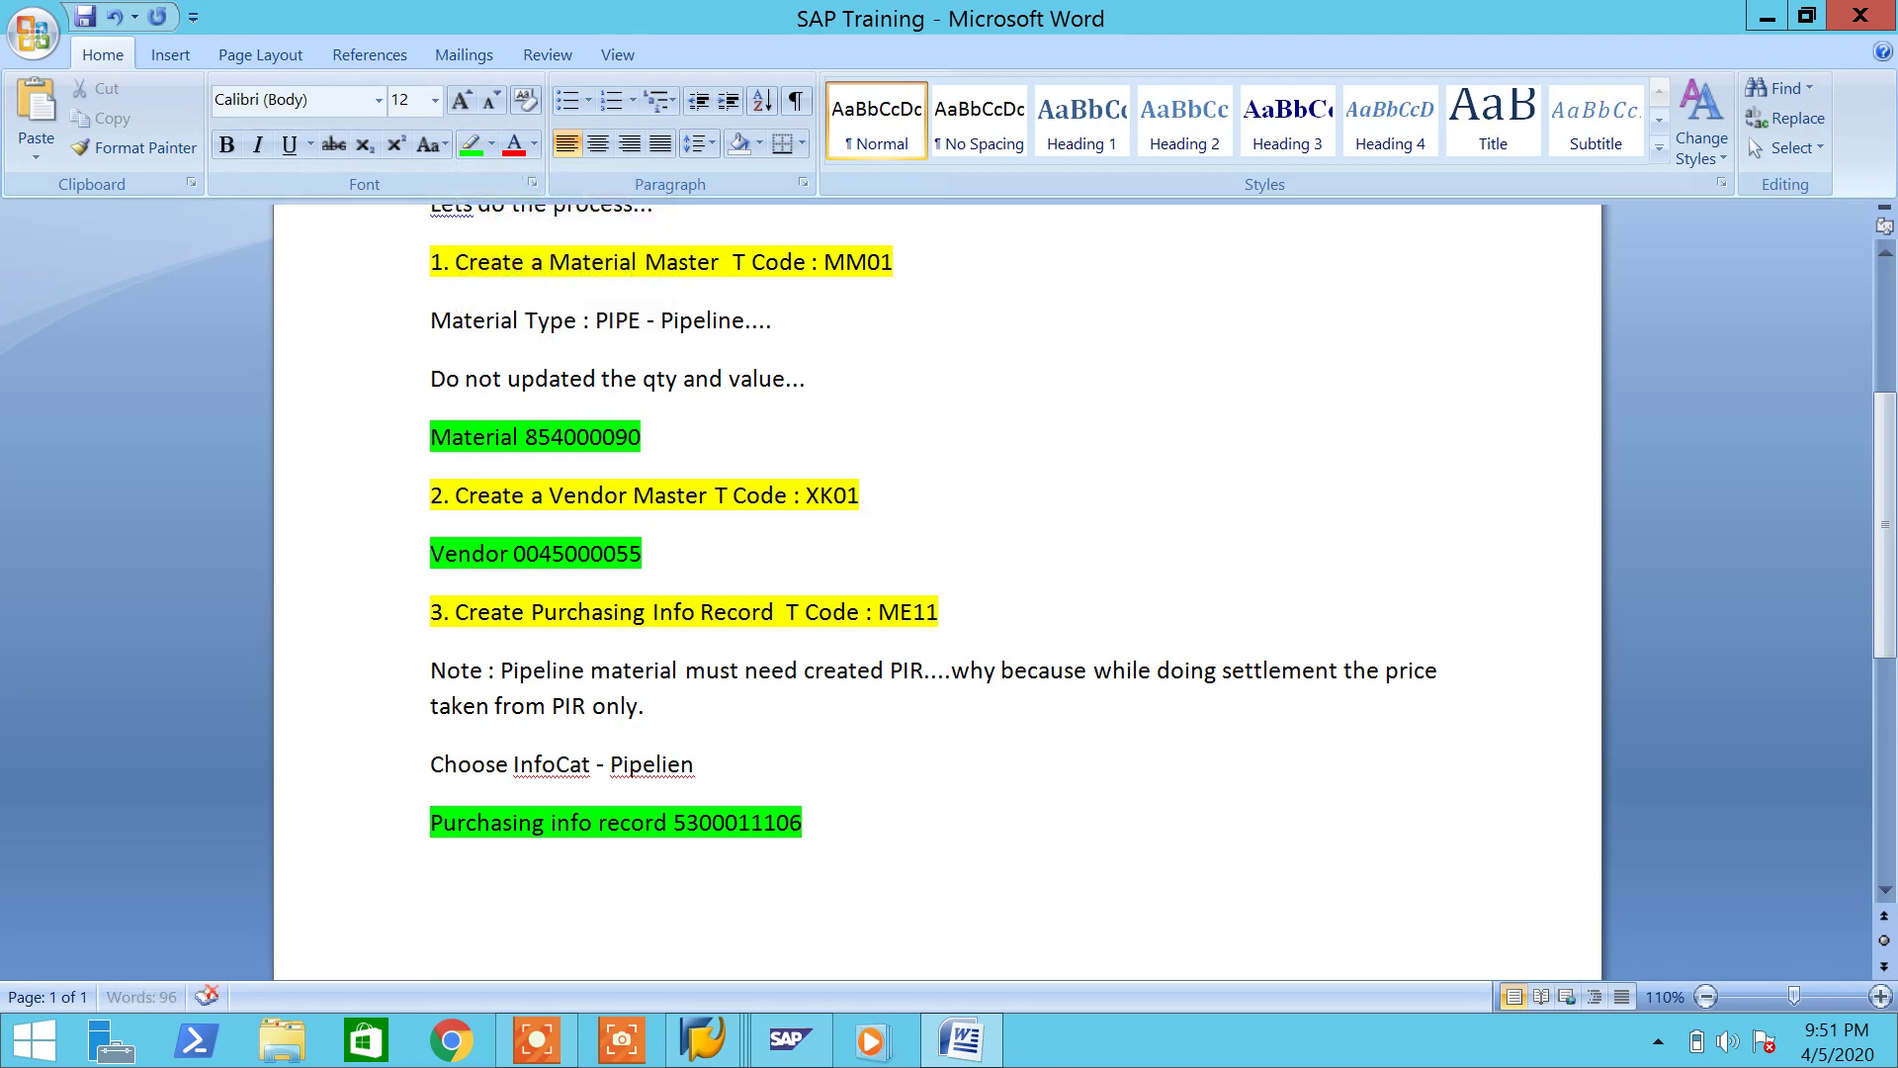
{"action": "type", "text": "4."}
{"action": "left_click_drag", "start_coordinate": [538, 870], "coordinate": [432, 878]}
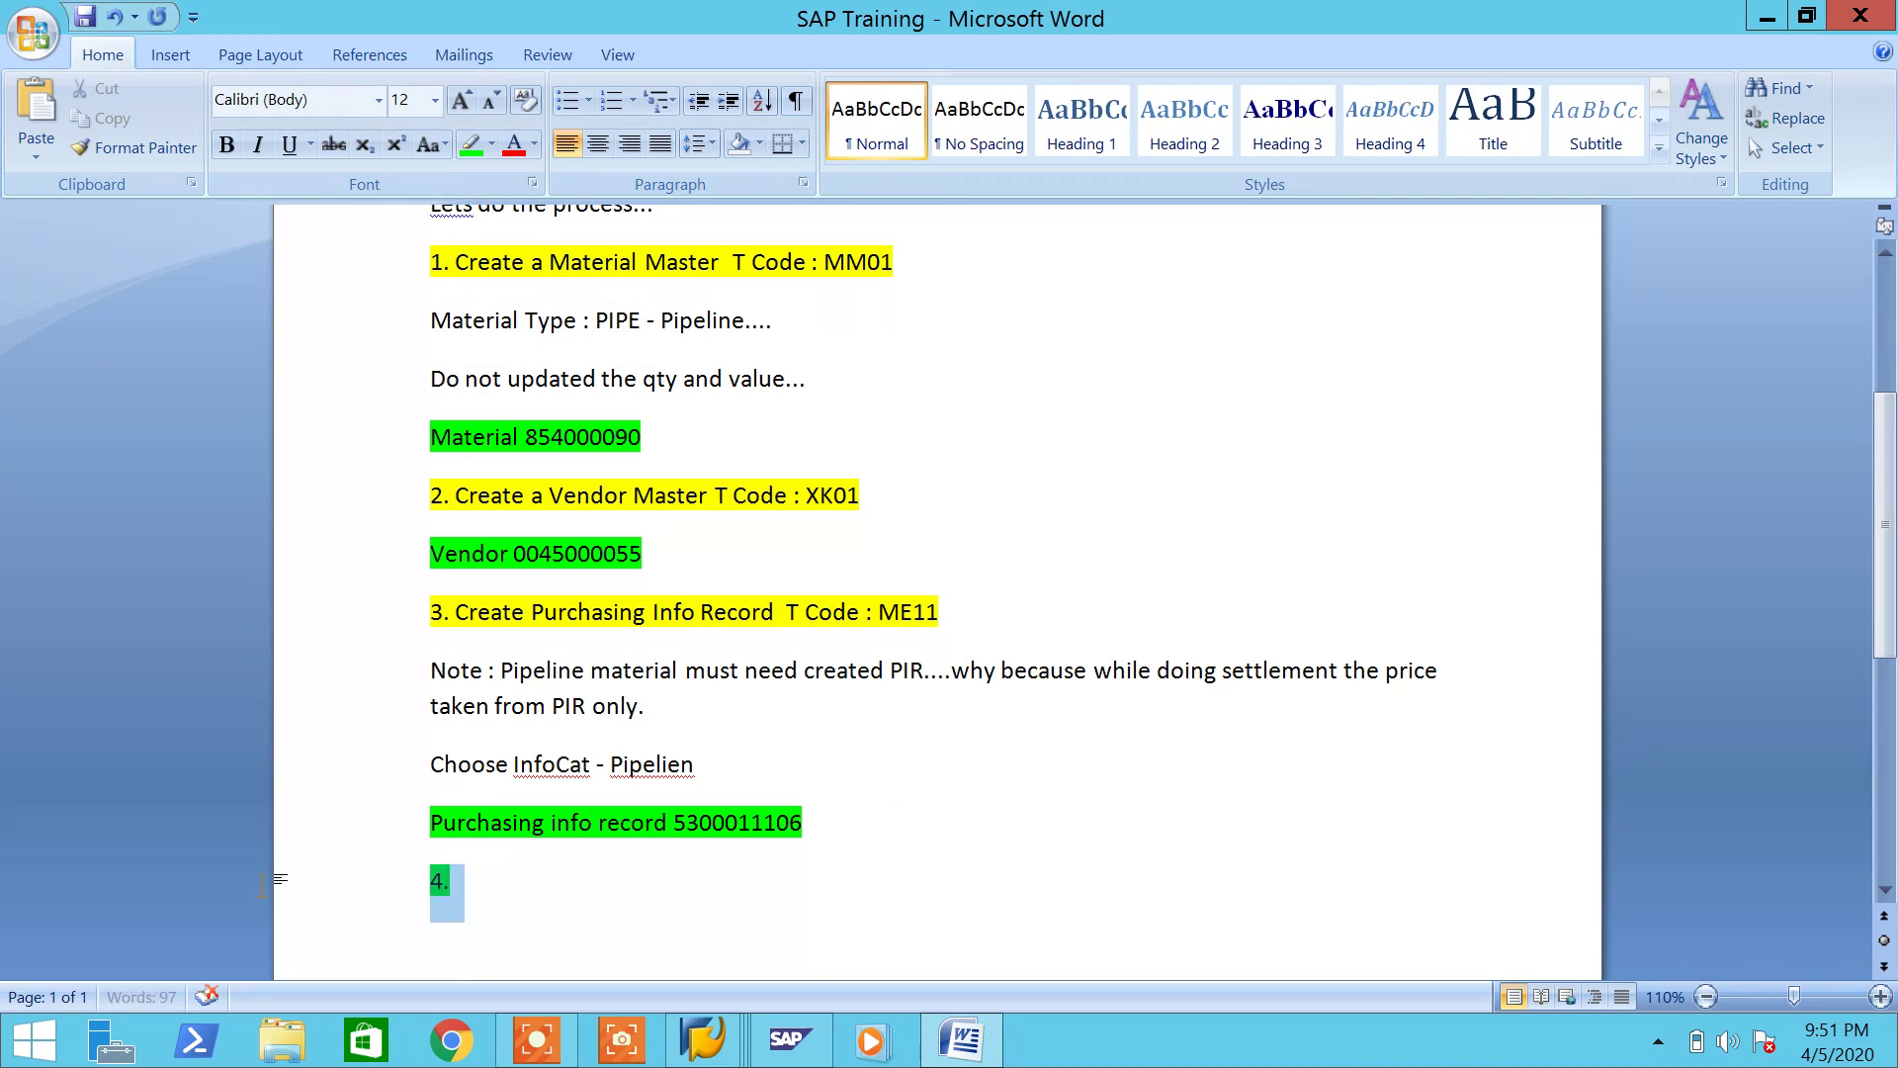
{"action": "left_click", "coordinate": [492, 144]}
{"action": "left_click", "coordinate": [533, 307]}
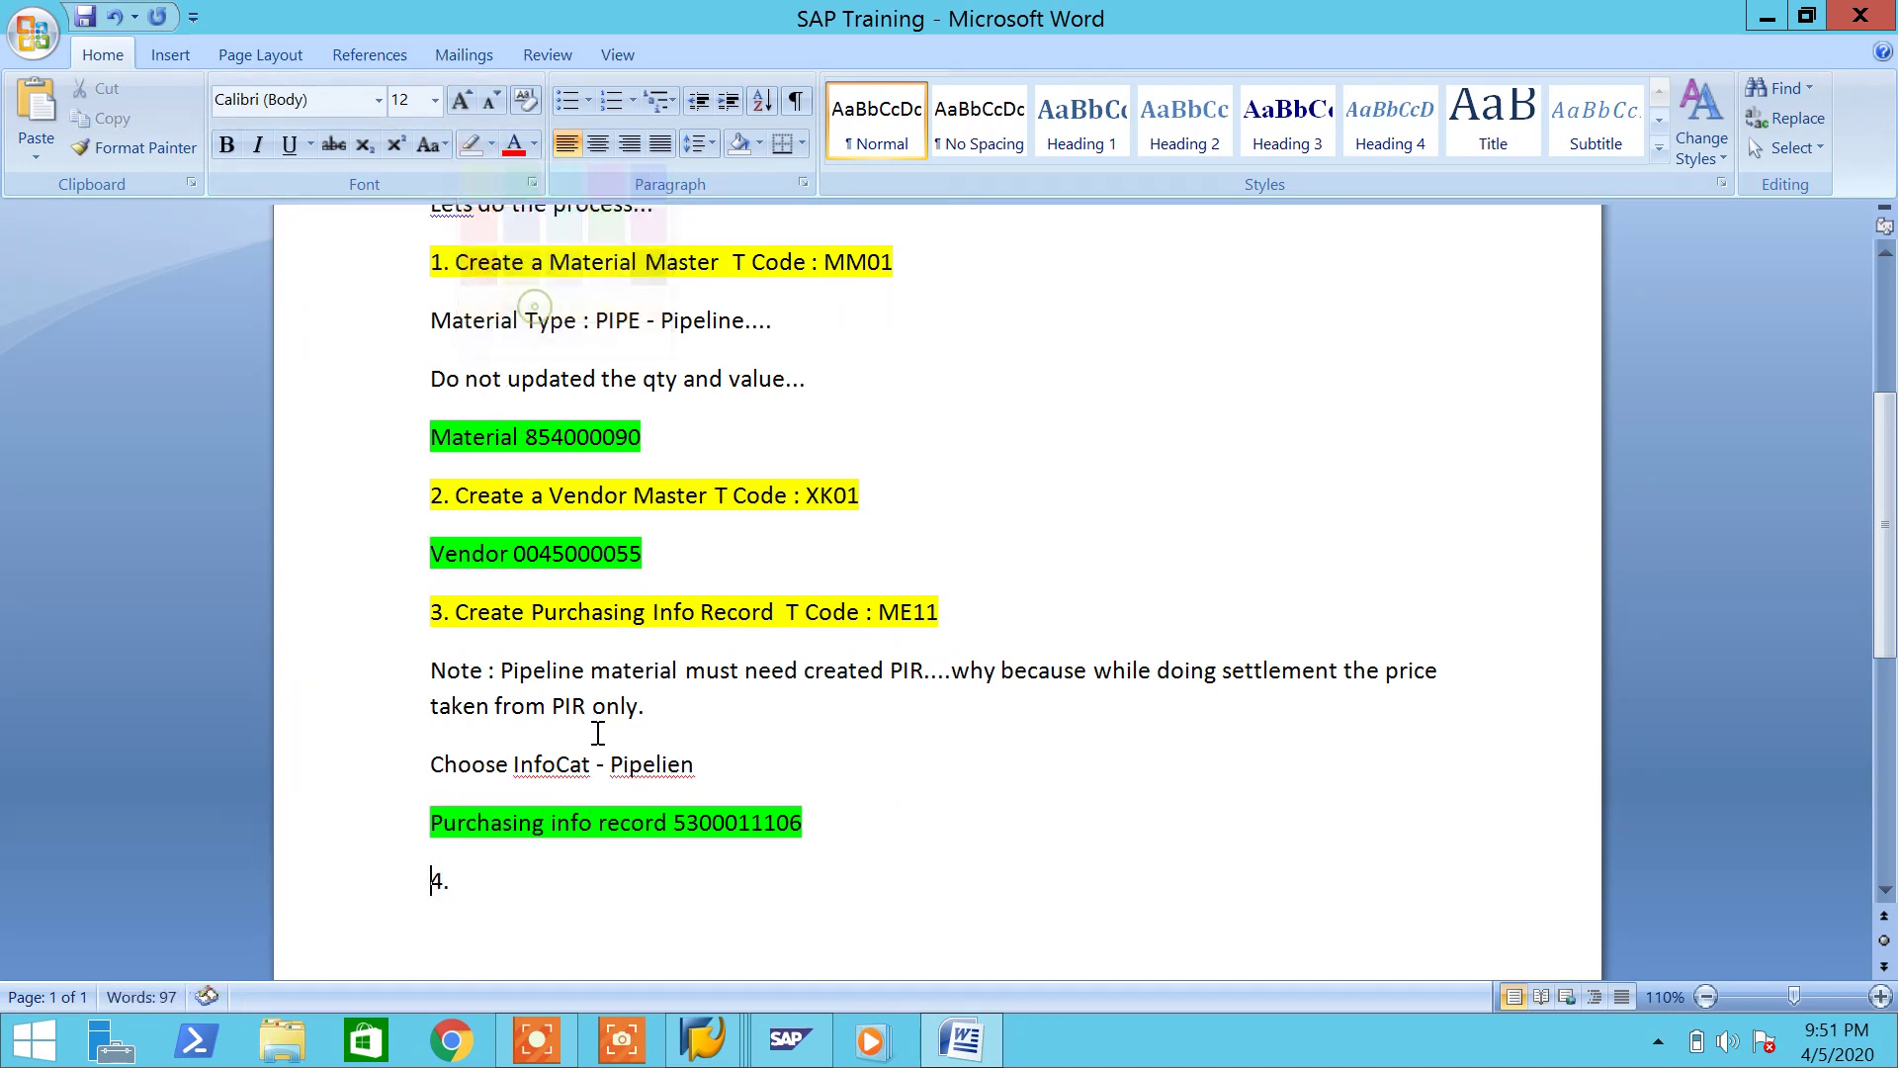
Step: Write step 4: 'Purchase order not subject create for pipeline material' and 'So no po creation...'
{"action": "left_click", "coordinate": [527, 880]}
{"action": "type", "text": "Purchase"}
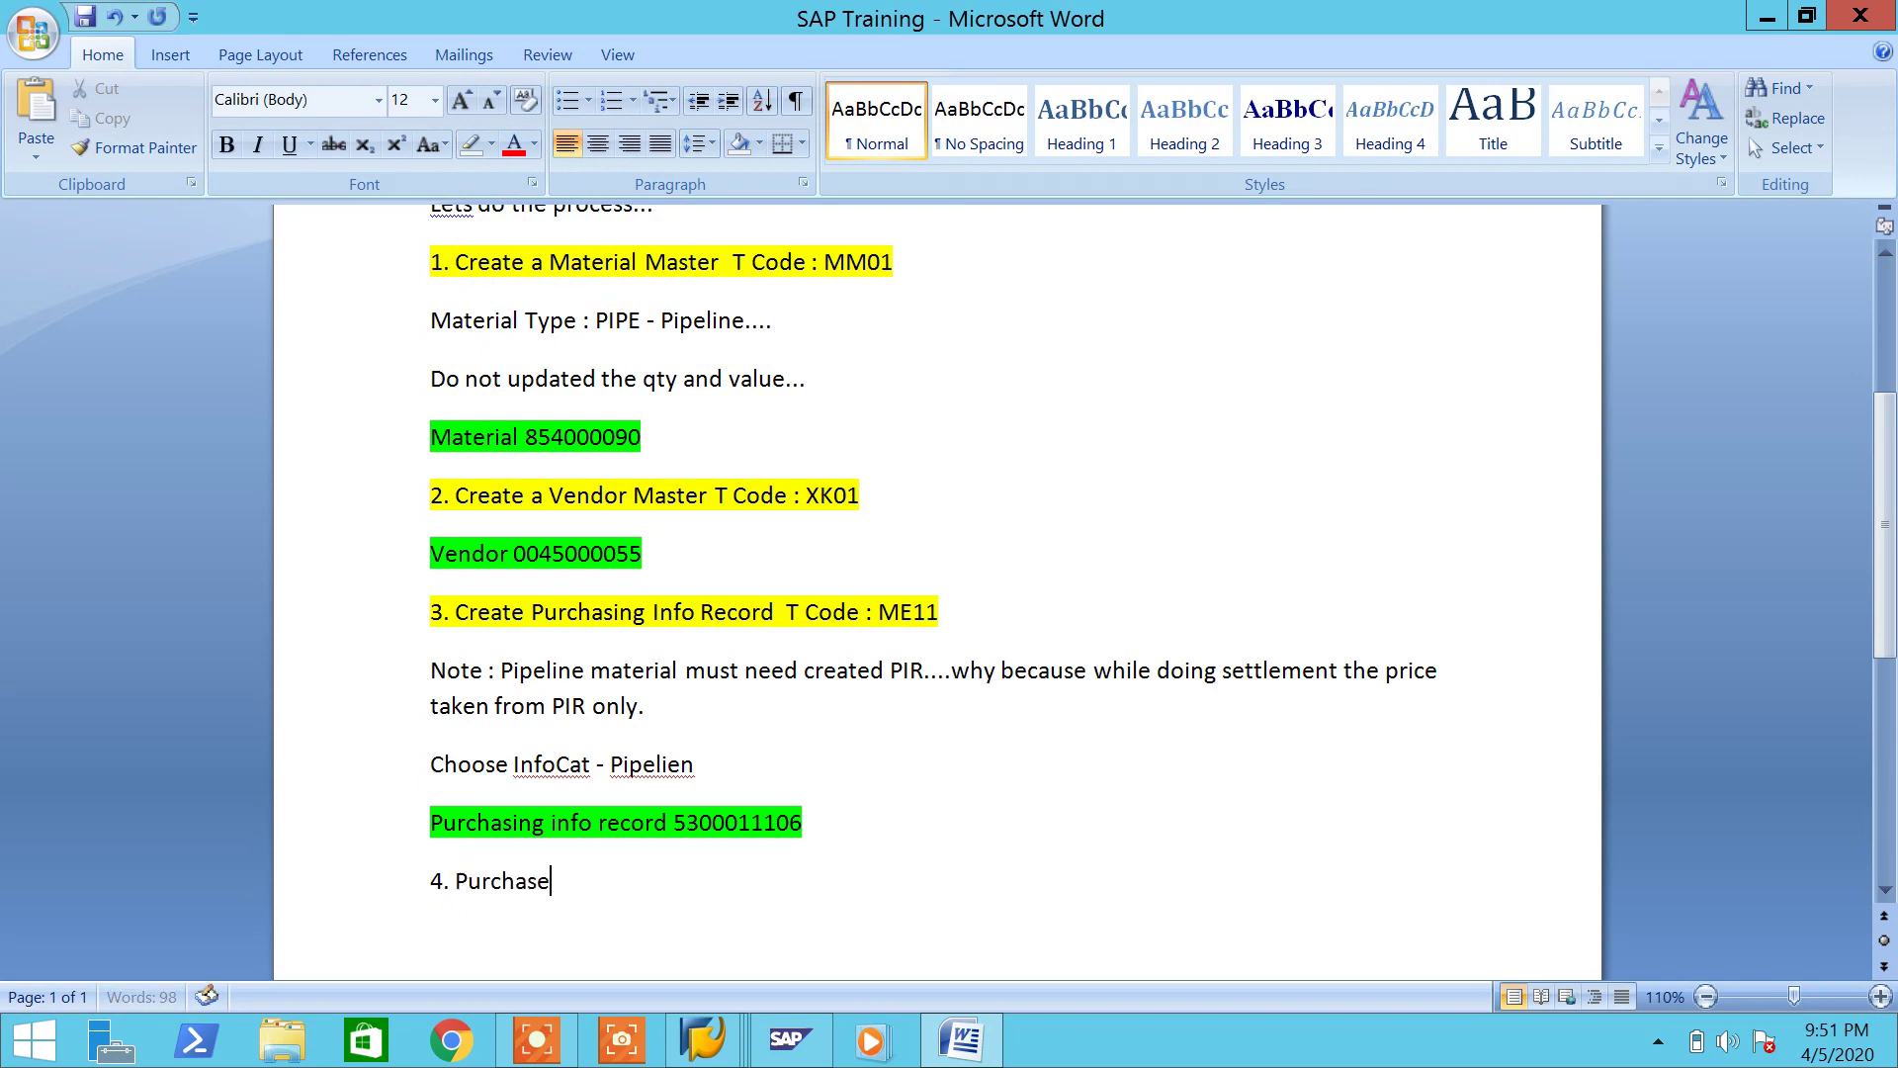
{"action": "type", "text": " order not s"}
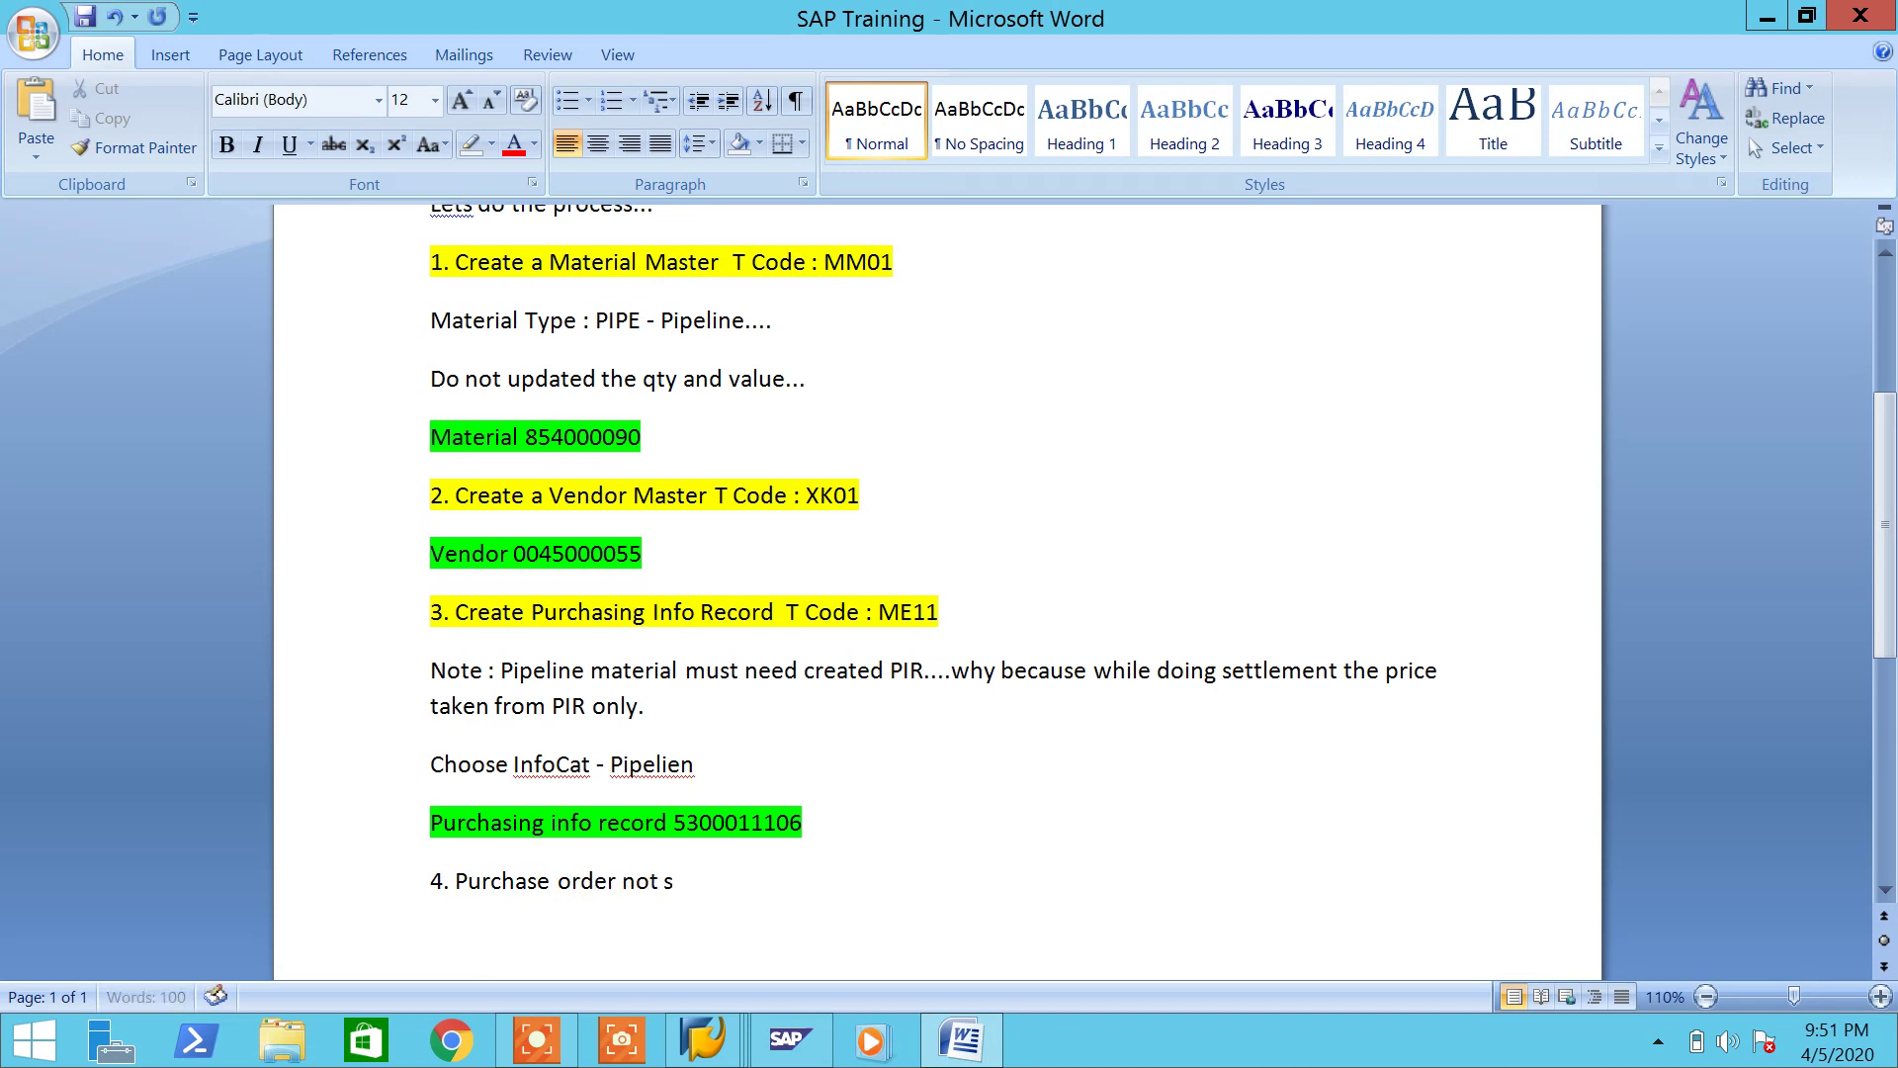
{"action": "type", "text": "ubject create for pipe"}
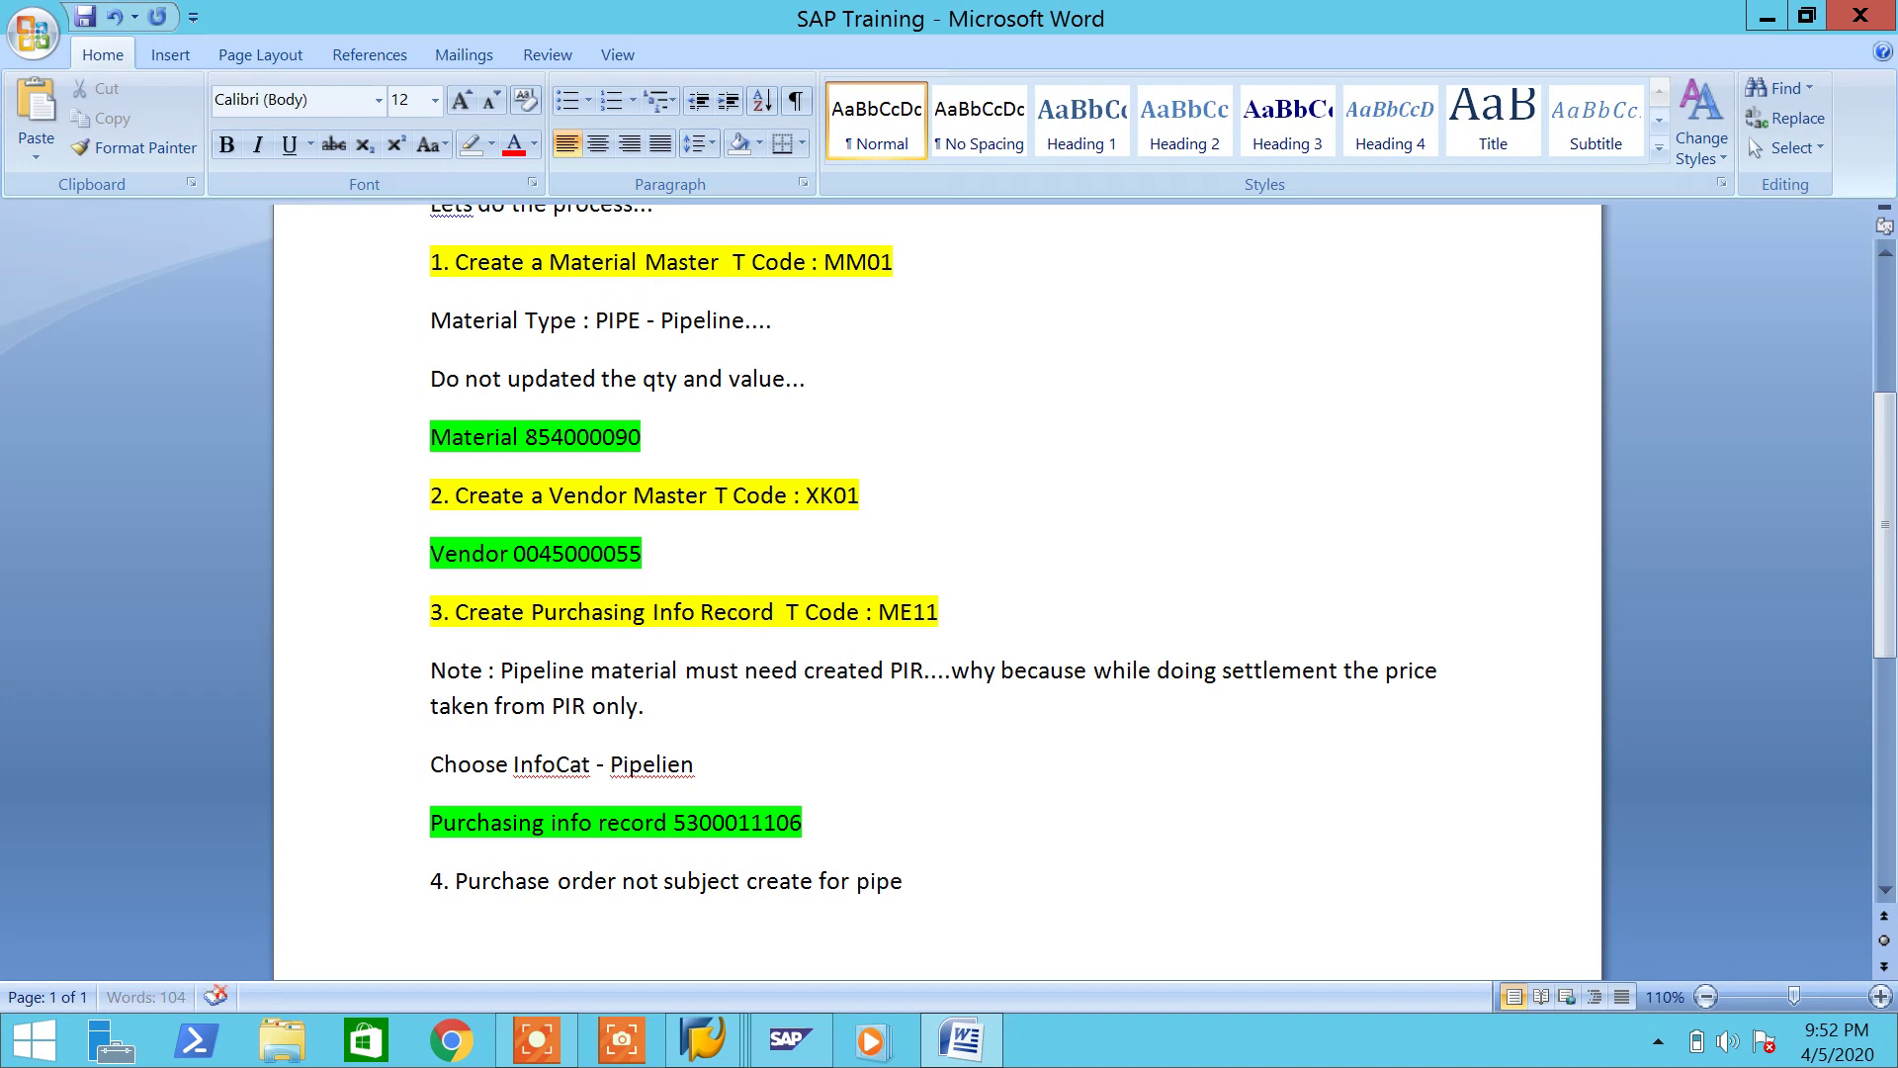
{"action": "type", "text": "line material"}
{"action": "key", "text": "Return"}
{"action": "type", "text": "So no"}
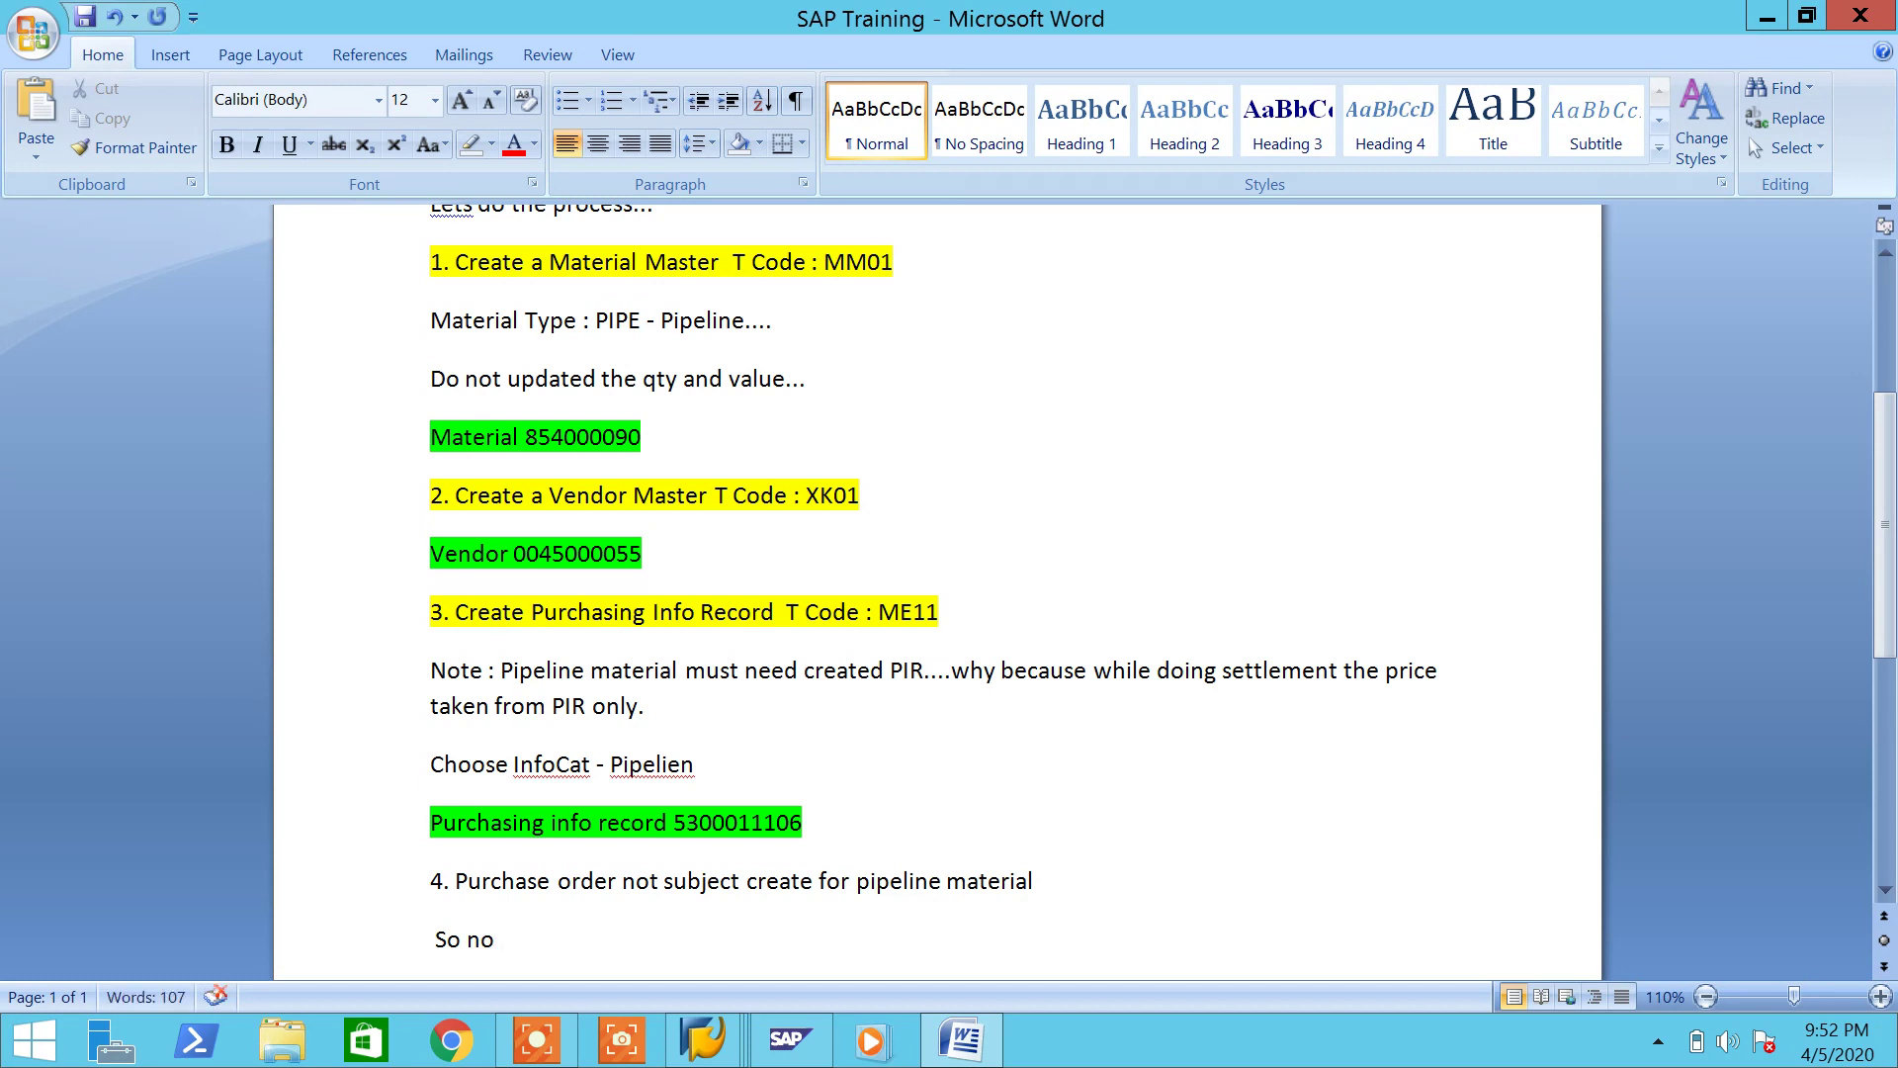
{"action": "type", "text": " po creation..."}
{"action": "key", "text": "Return"}
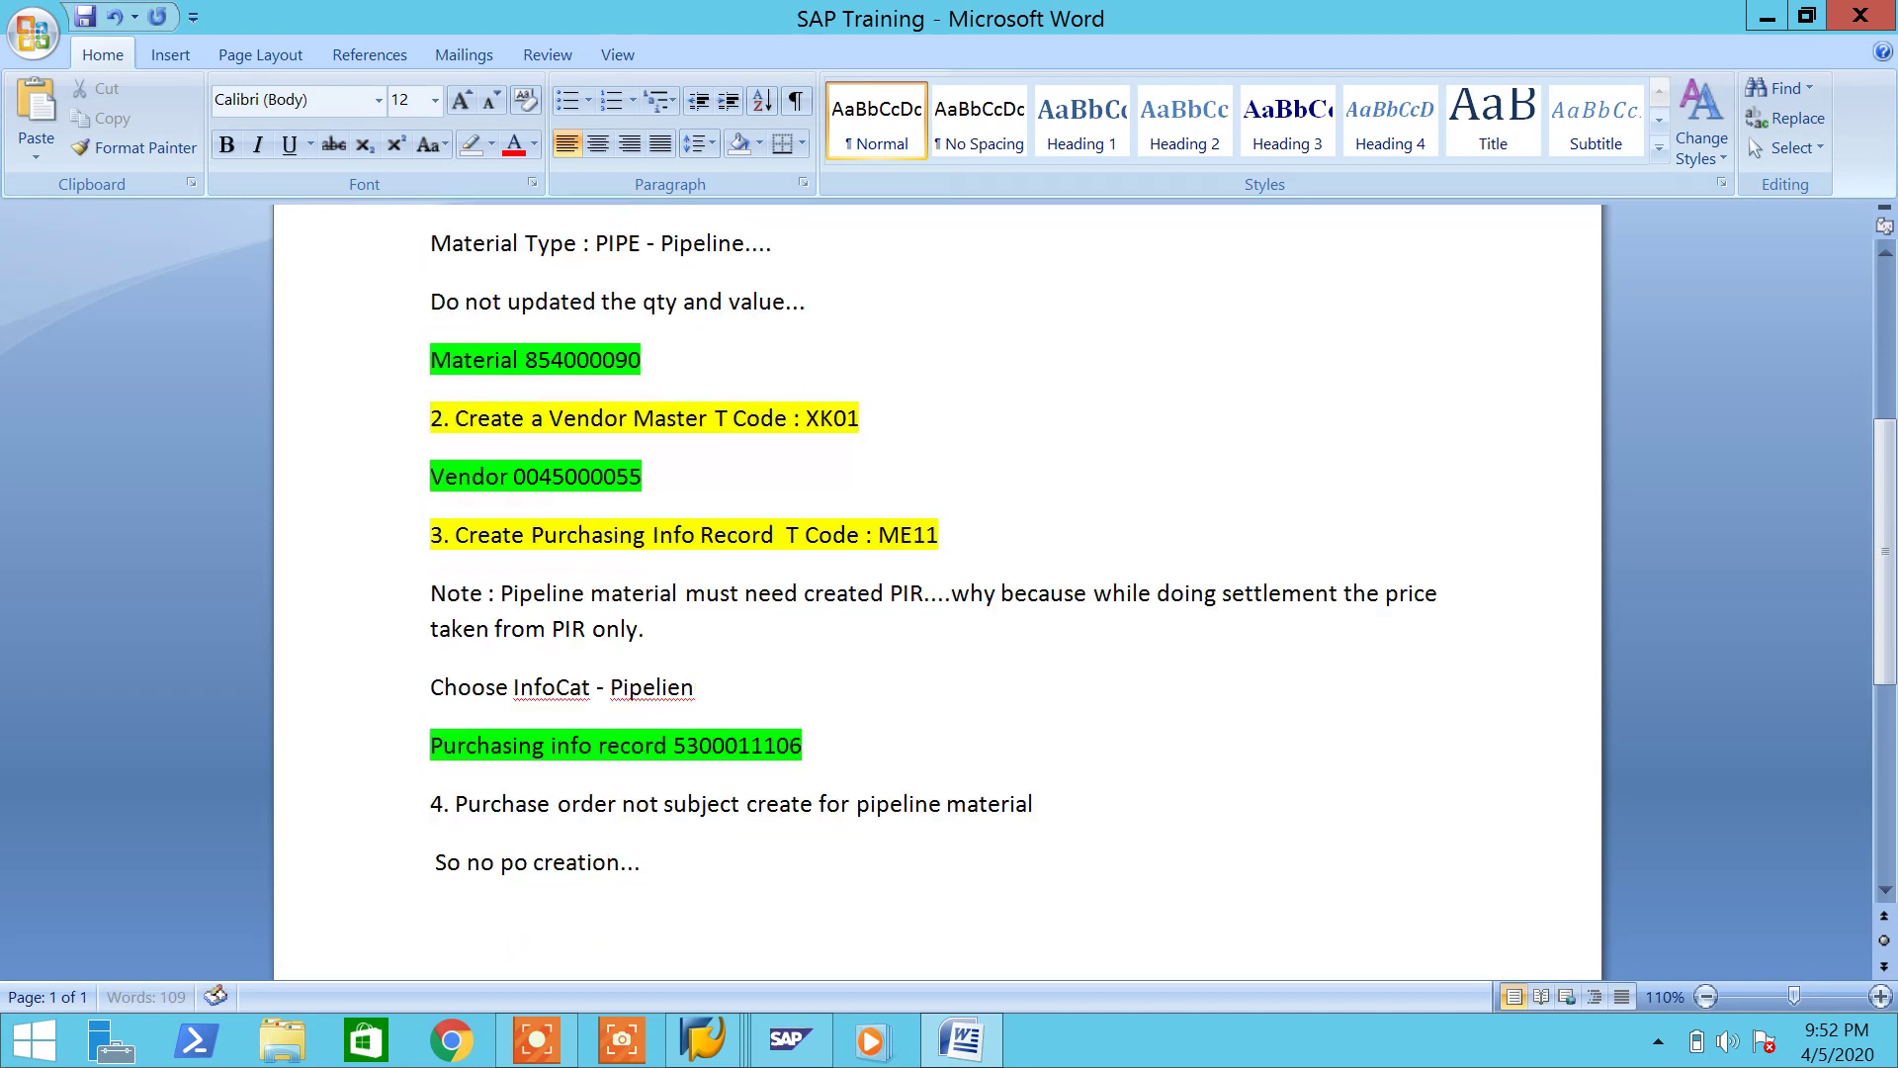
Step: Add '5. Goods Issue T Code : MIGO' and 'Movement type : 201 P or 261 P' below
{"action": "type", "text": "5. Goods Issue     T Code : MIGO"}
{"action": "key", "text": "Return"}
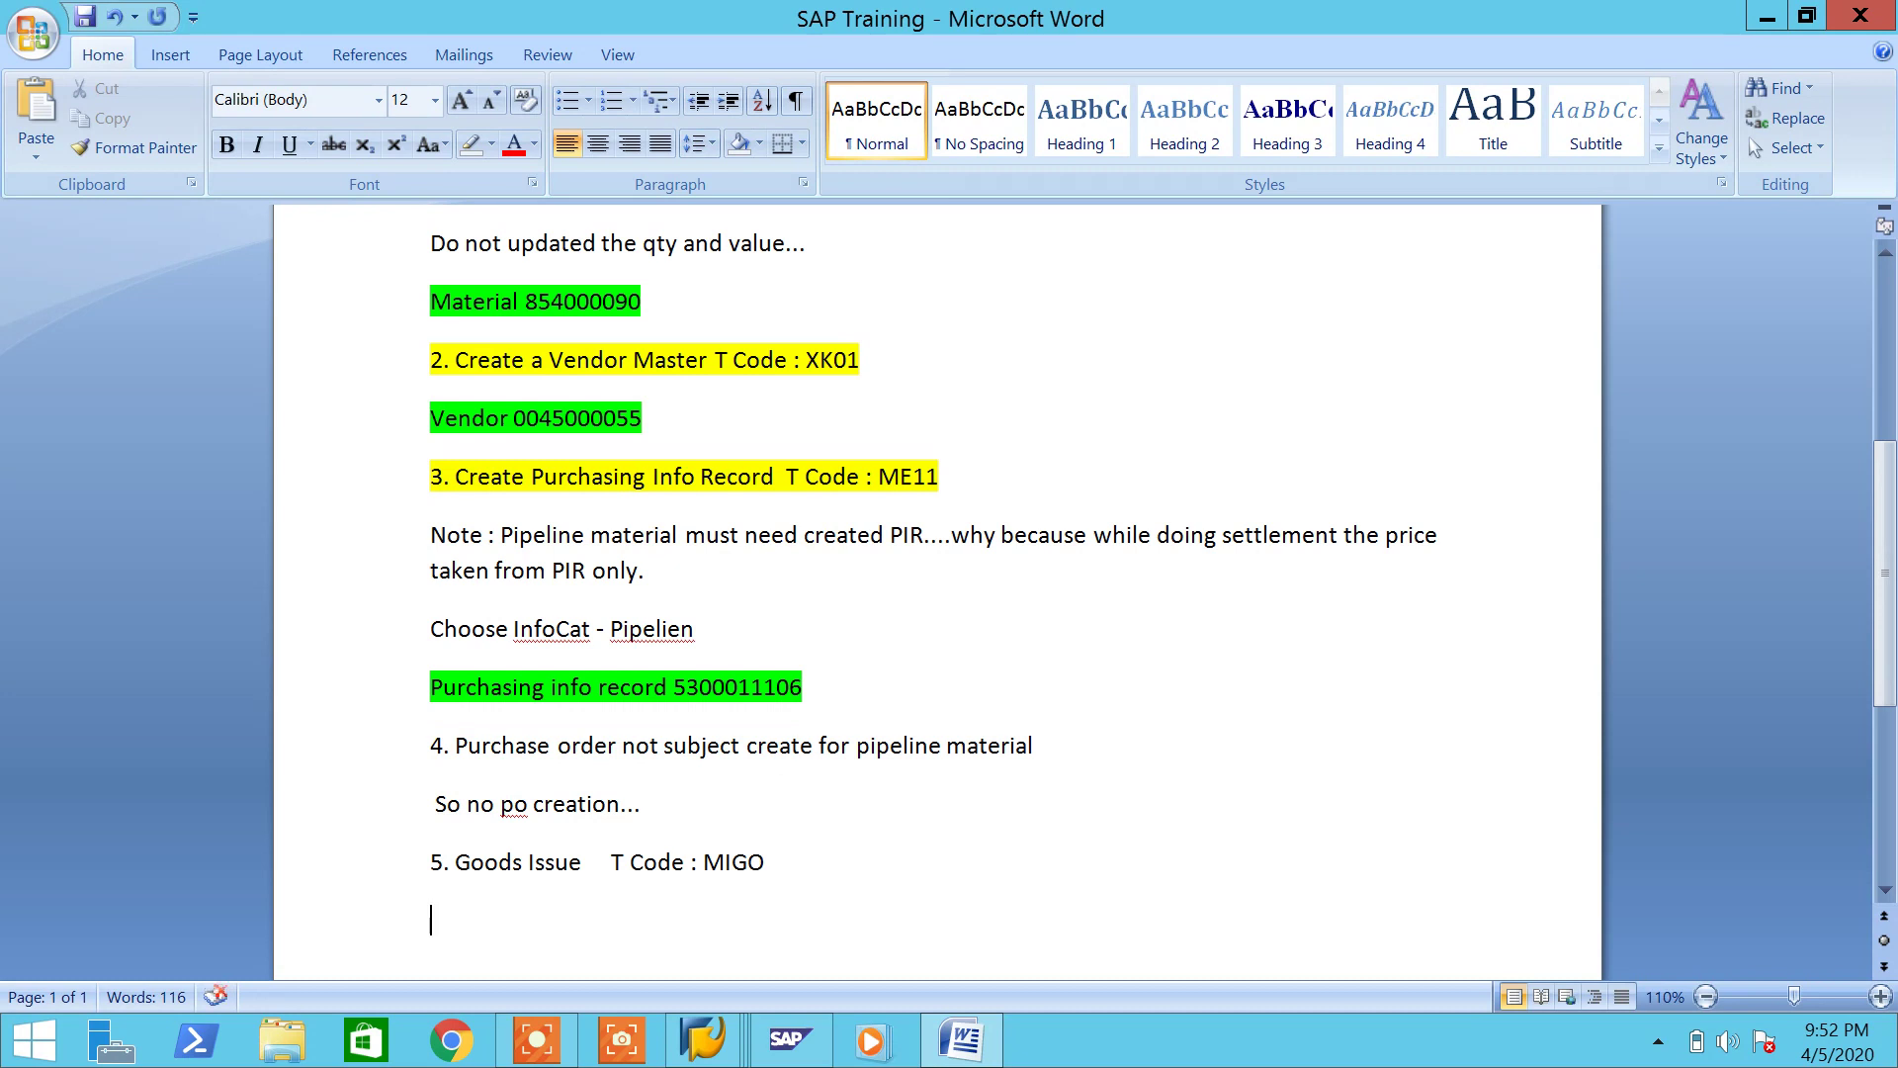
{"action": "type", "text": "Movement ty"}
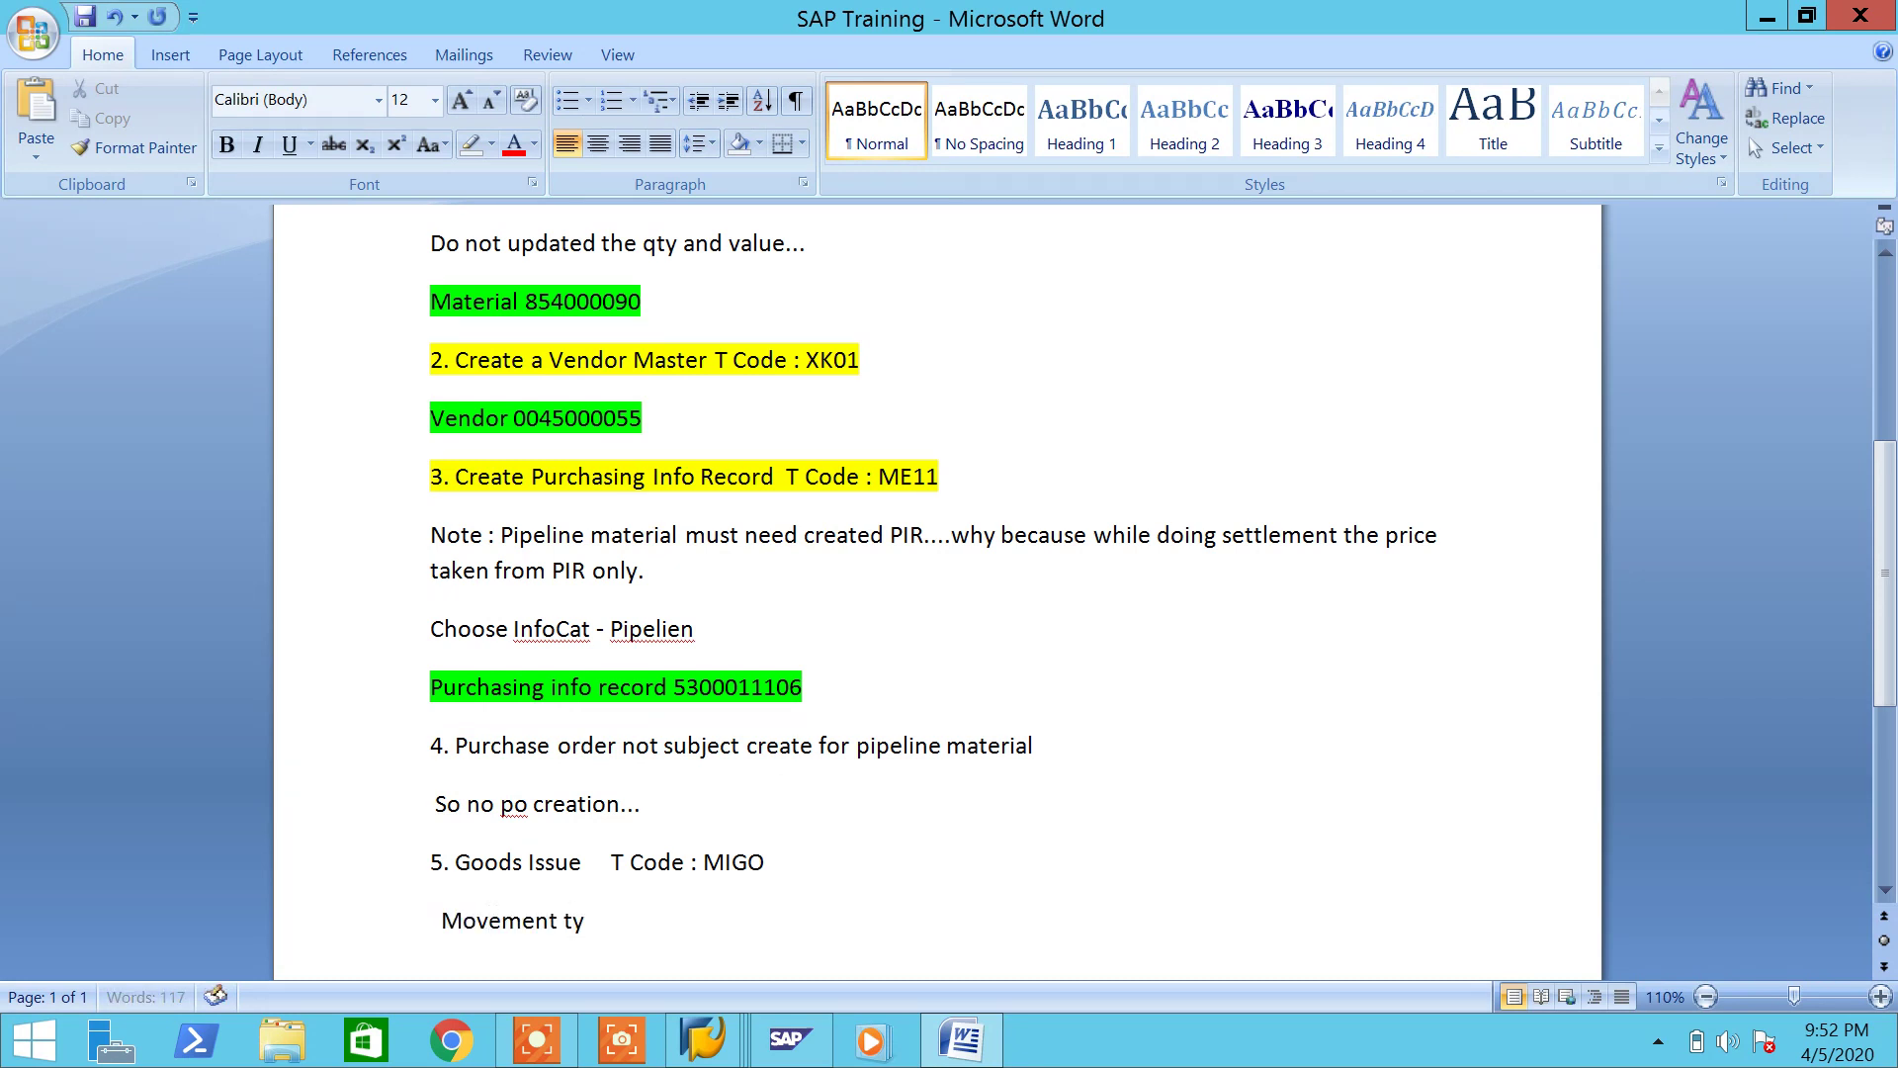
{"action": "type", "text": "pe : 201 P or 261 P"}
Step: Save the Word notes, dismiss the info record message, and launch MIGO via /nmigo
{"action": "key", "text": "ctrl+s"}
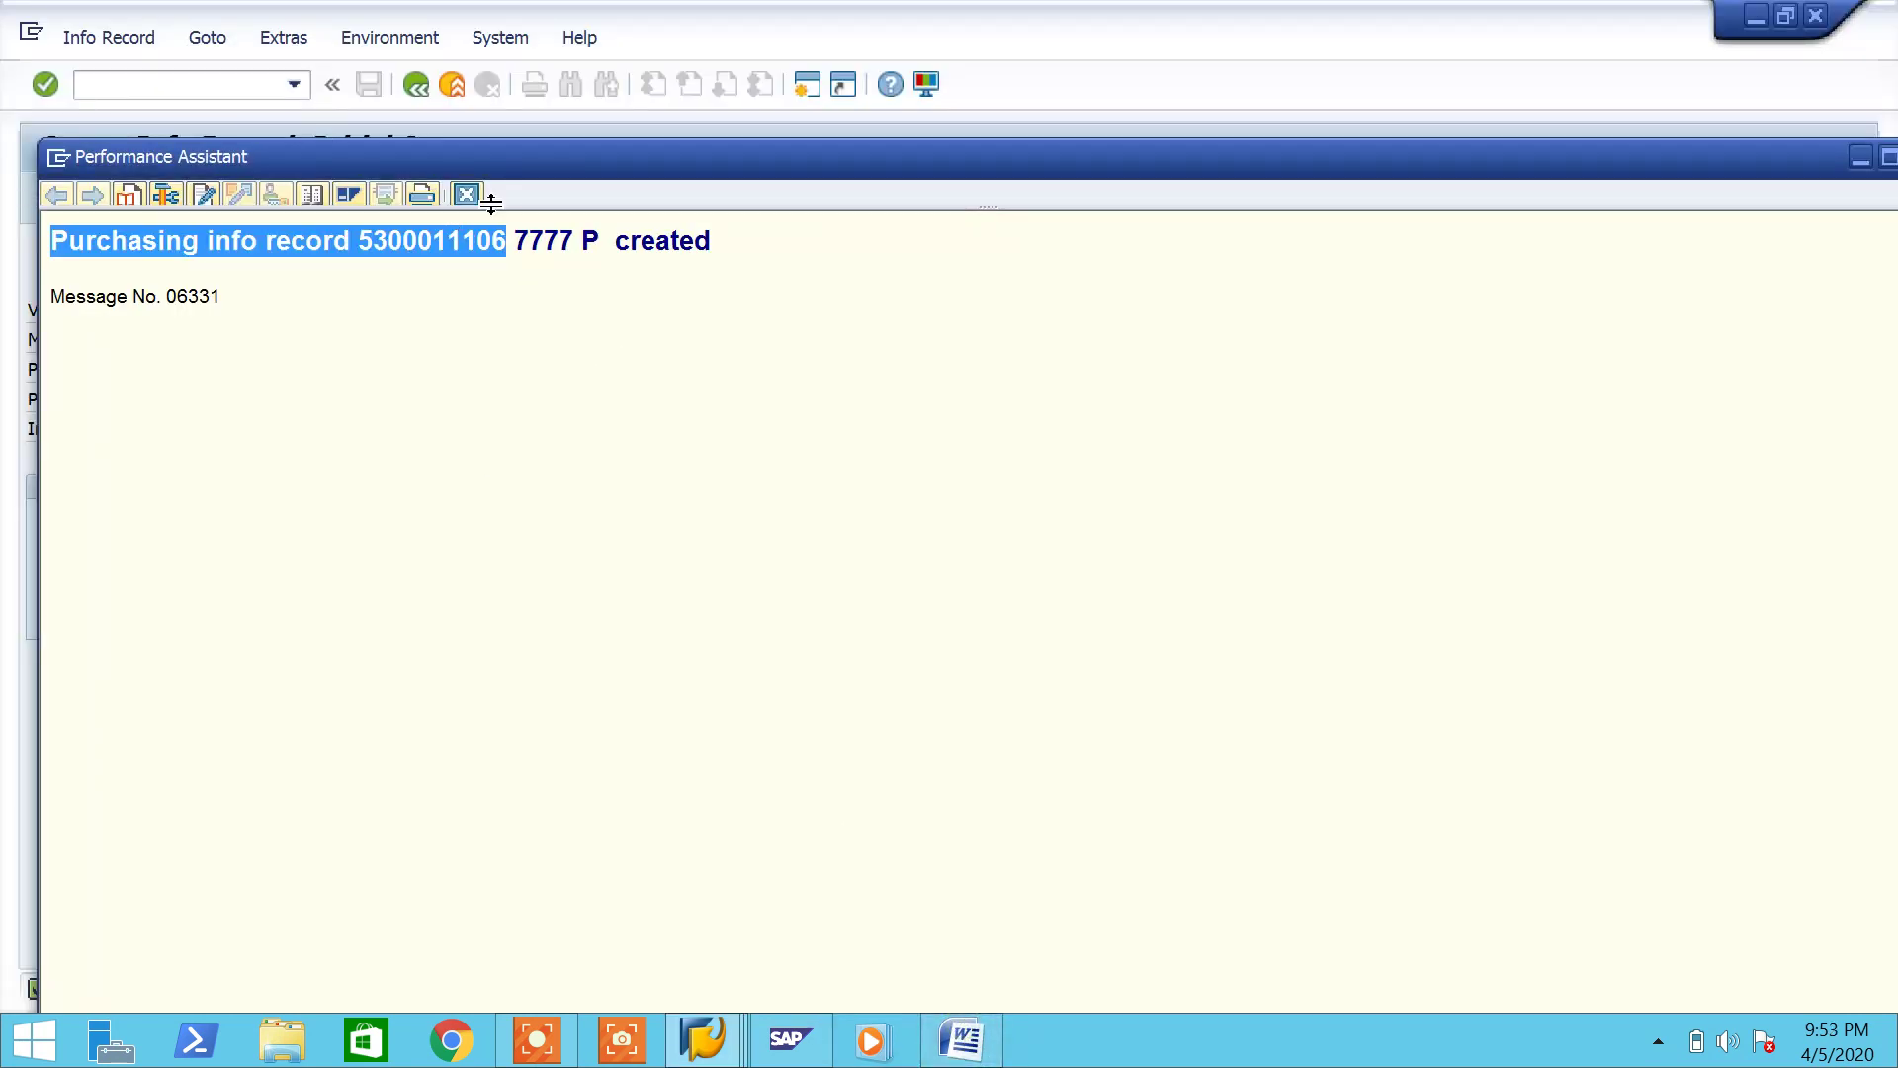
{"action": "left_click", "coordinate": [466, 194]}
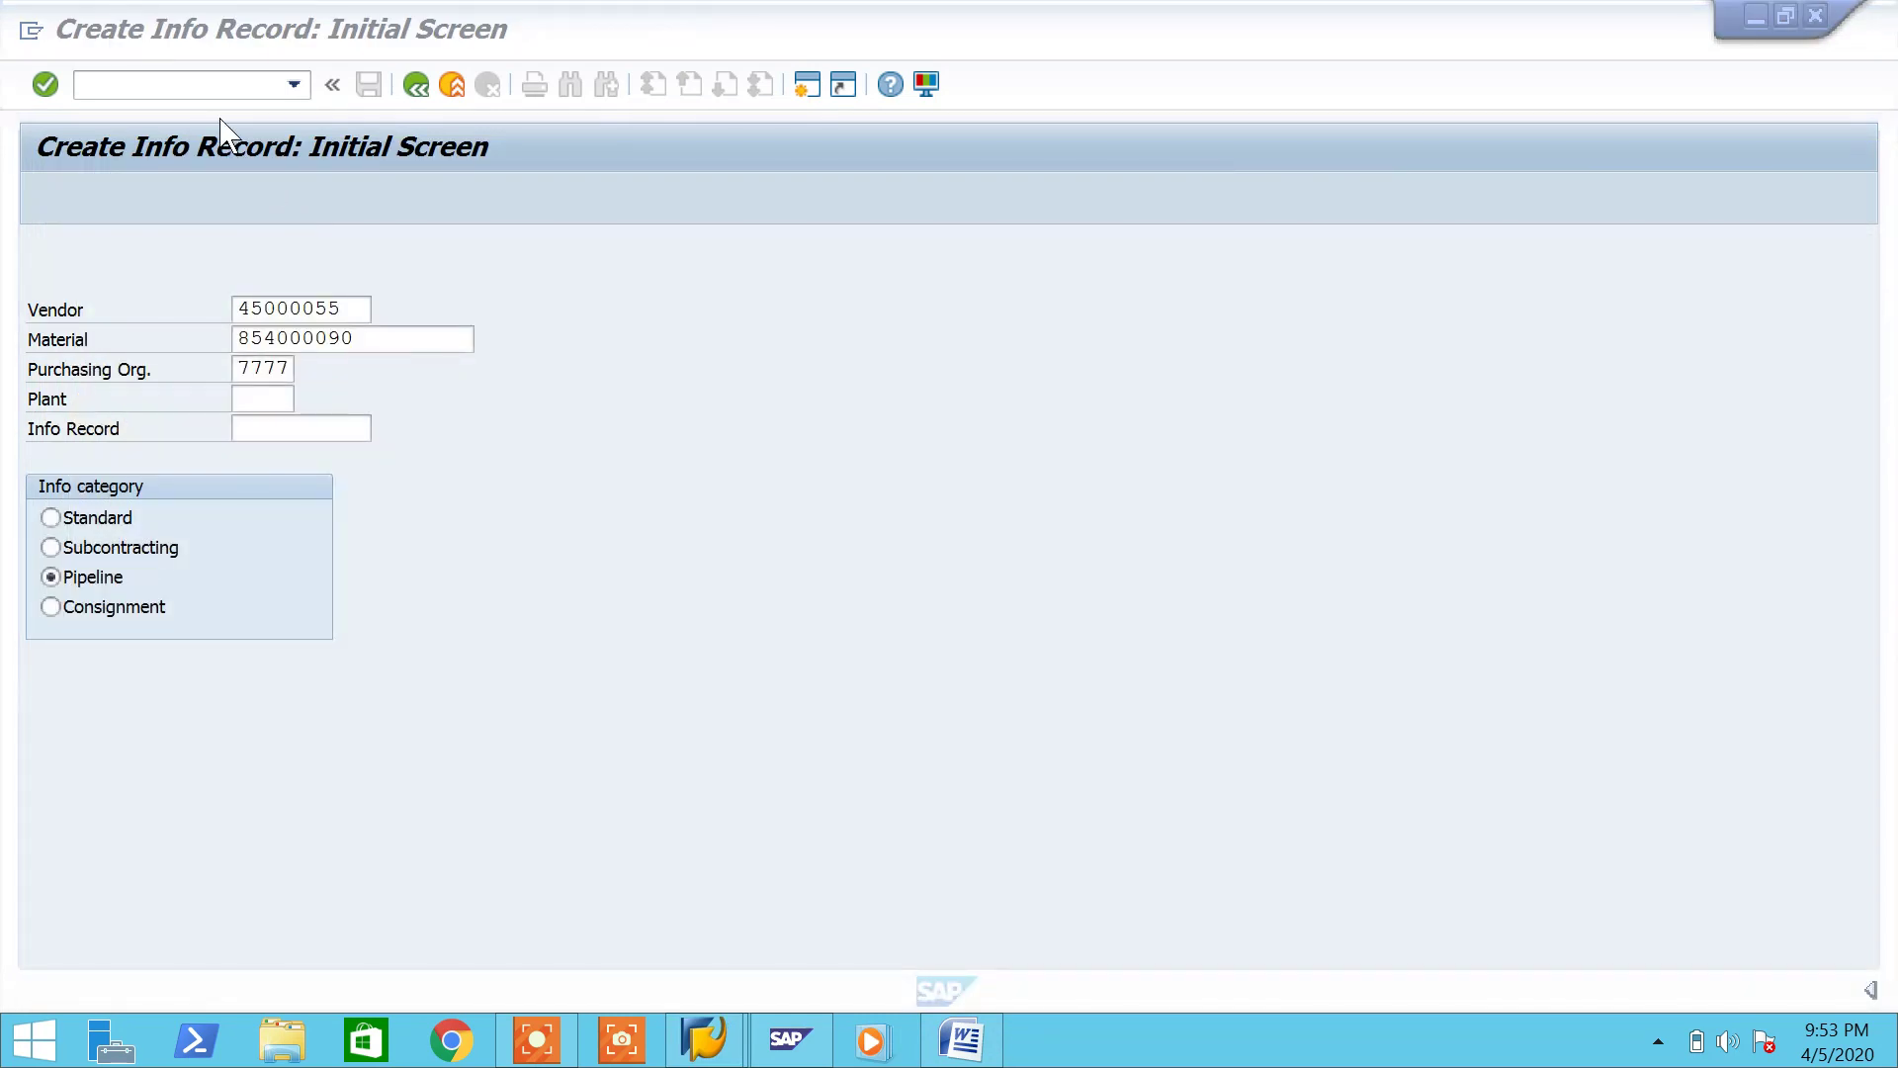
{"action": "left_click", "coordinate": [212, 89]}
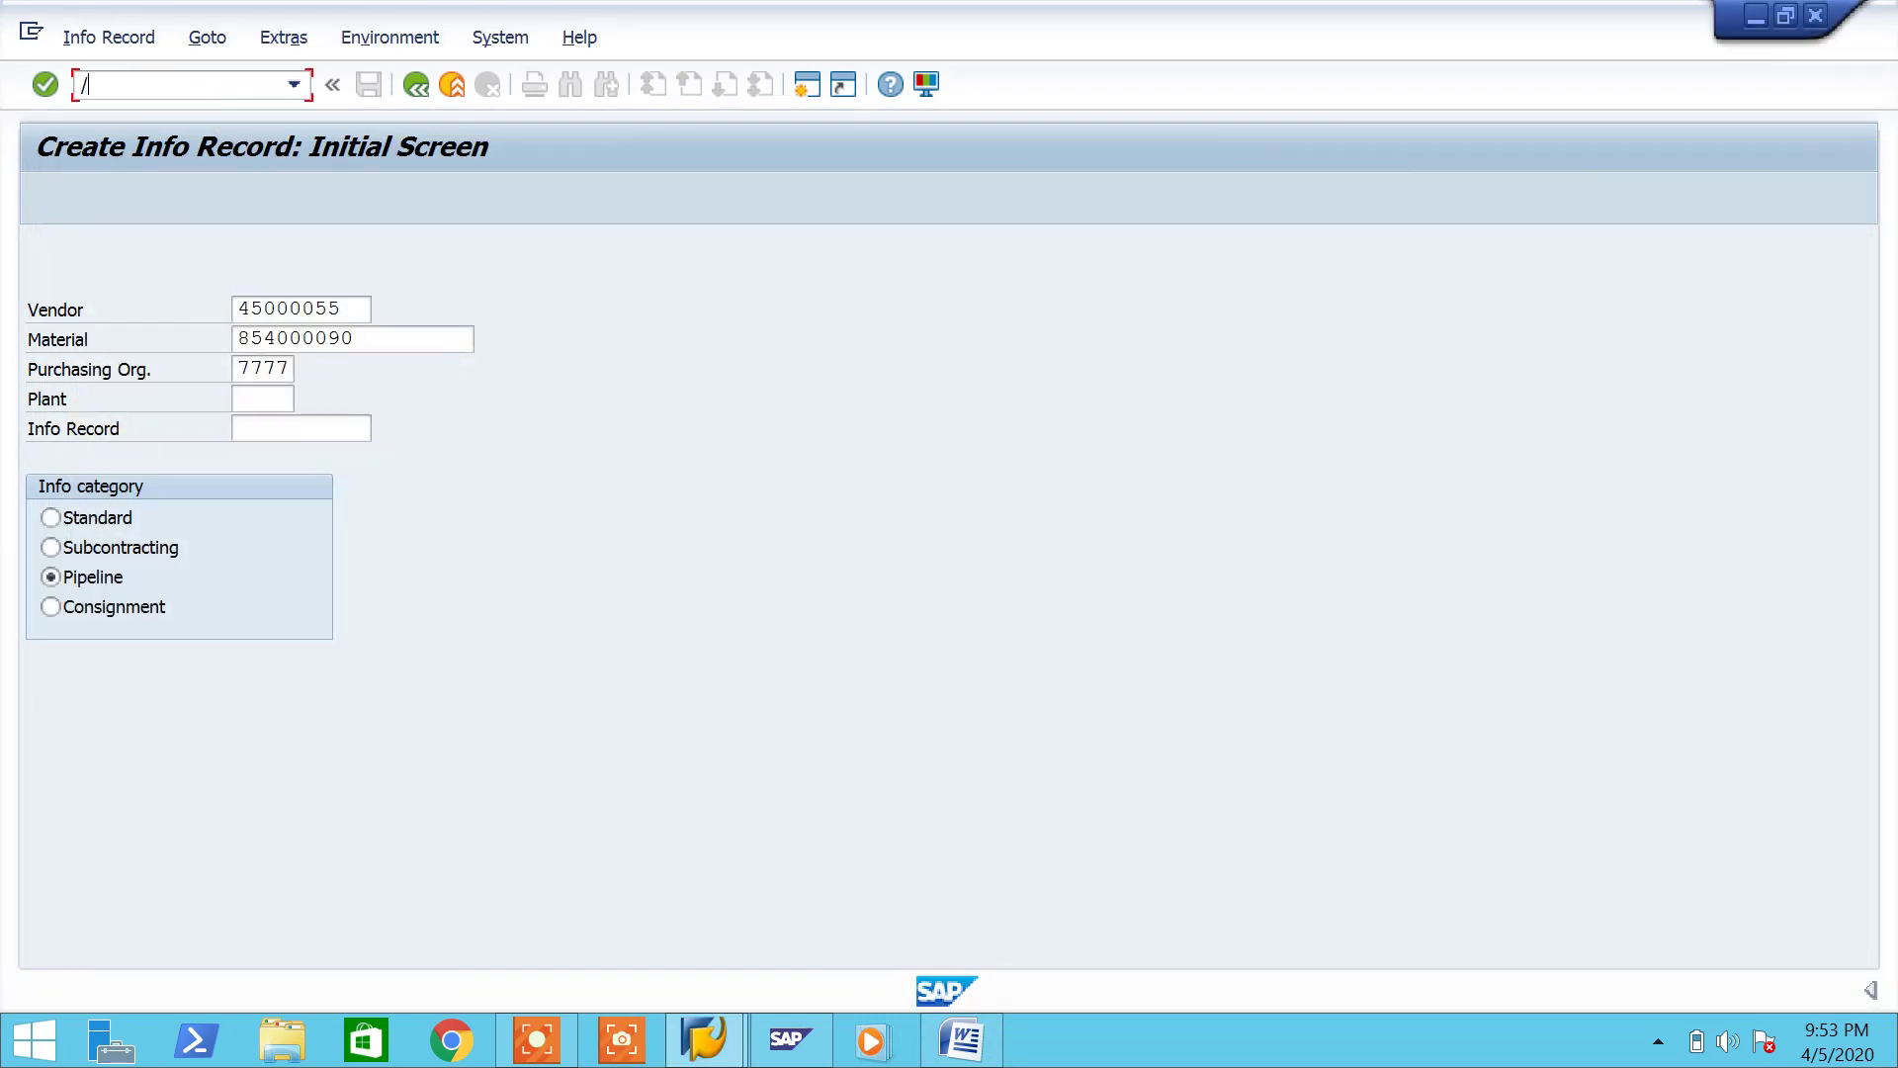
{"action": "type", "text": "/nmigo"}
{"action": "key", "text": "Return"}
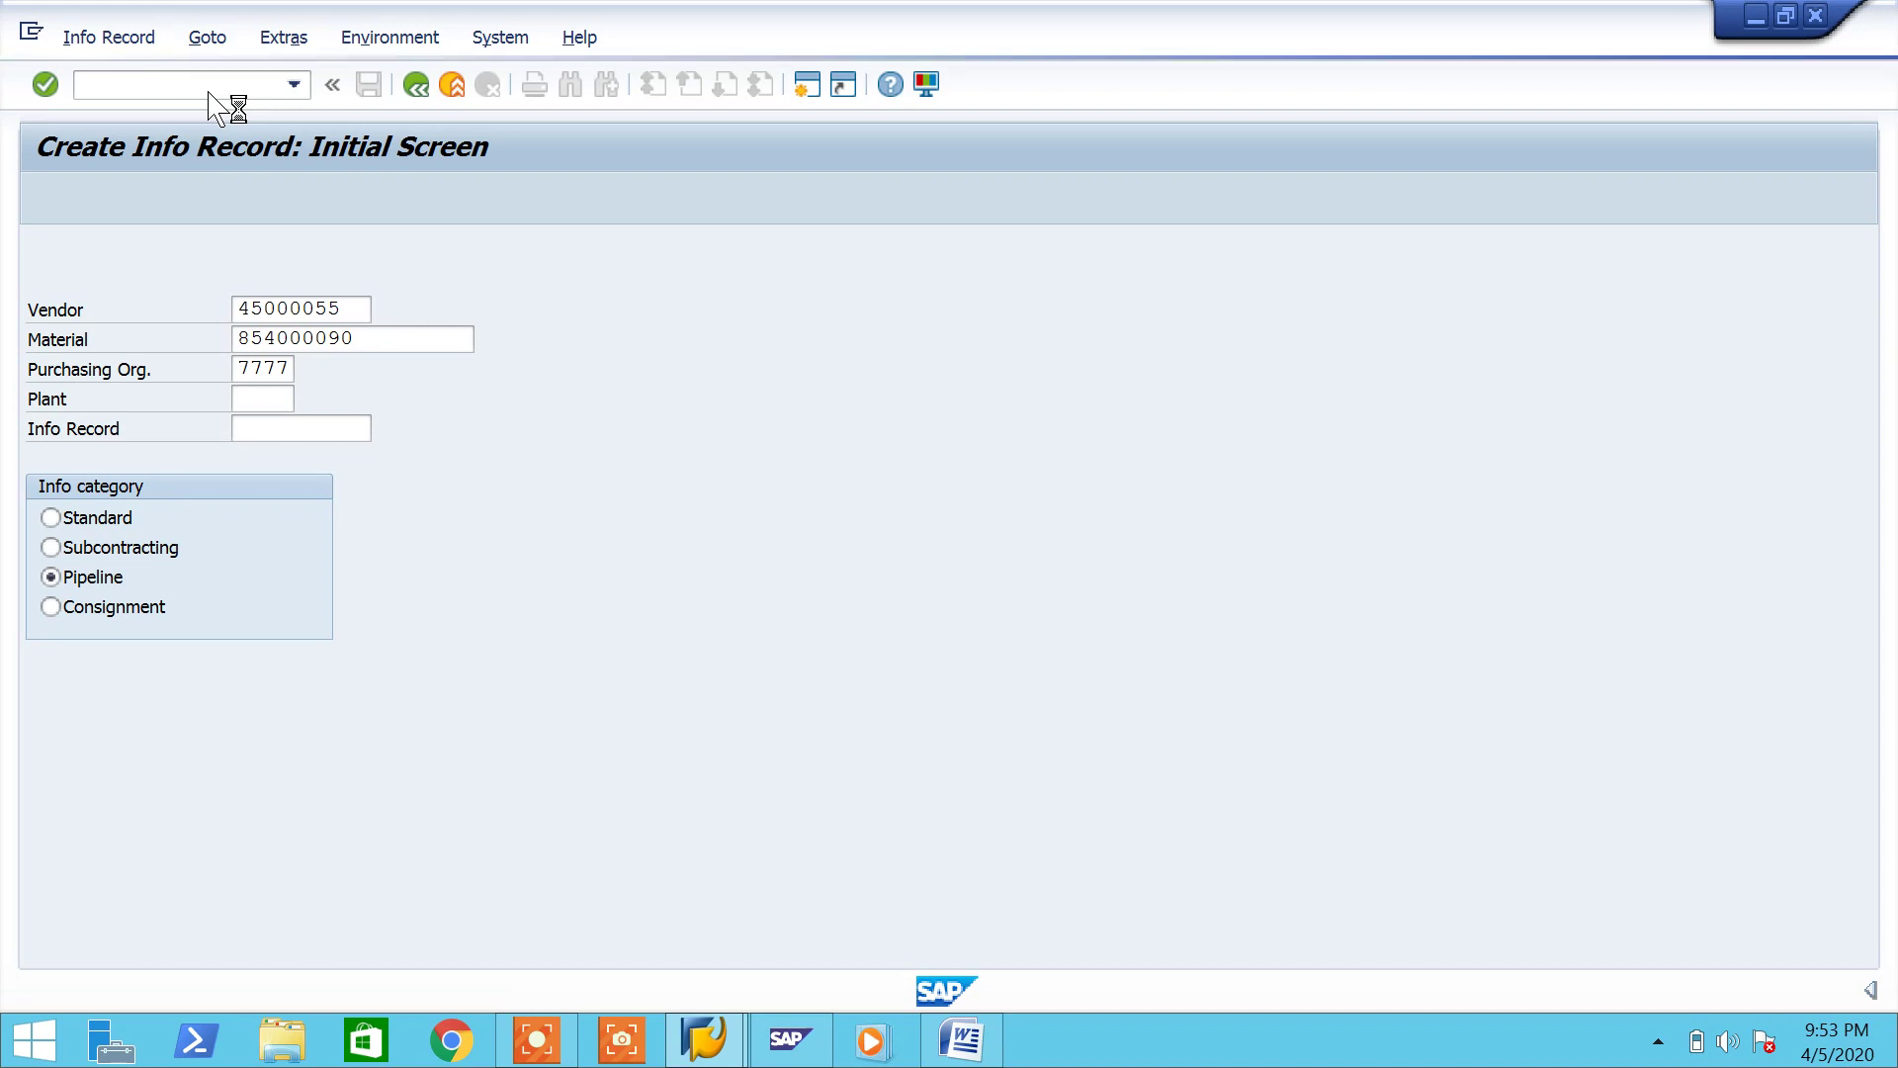
{"action": "left_click", "coordinate": [993, 1040]}
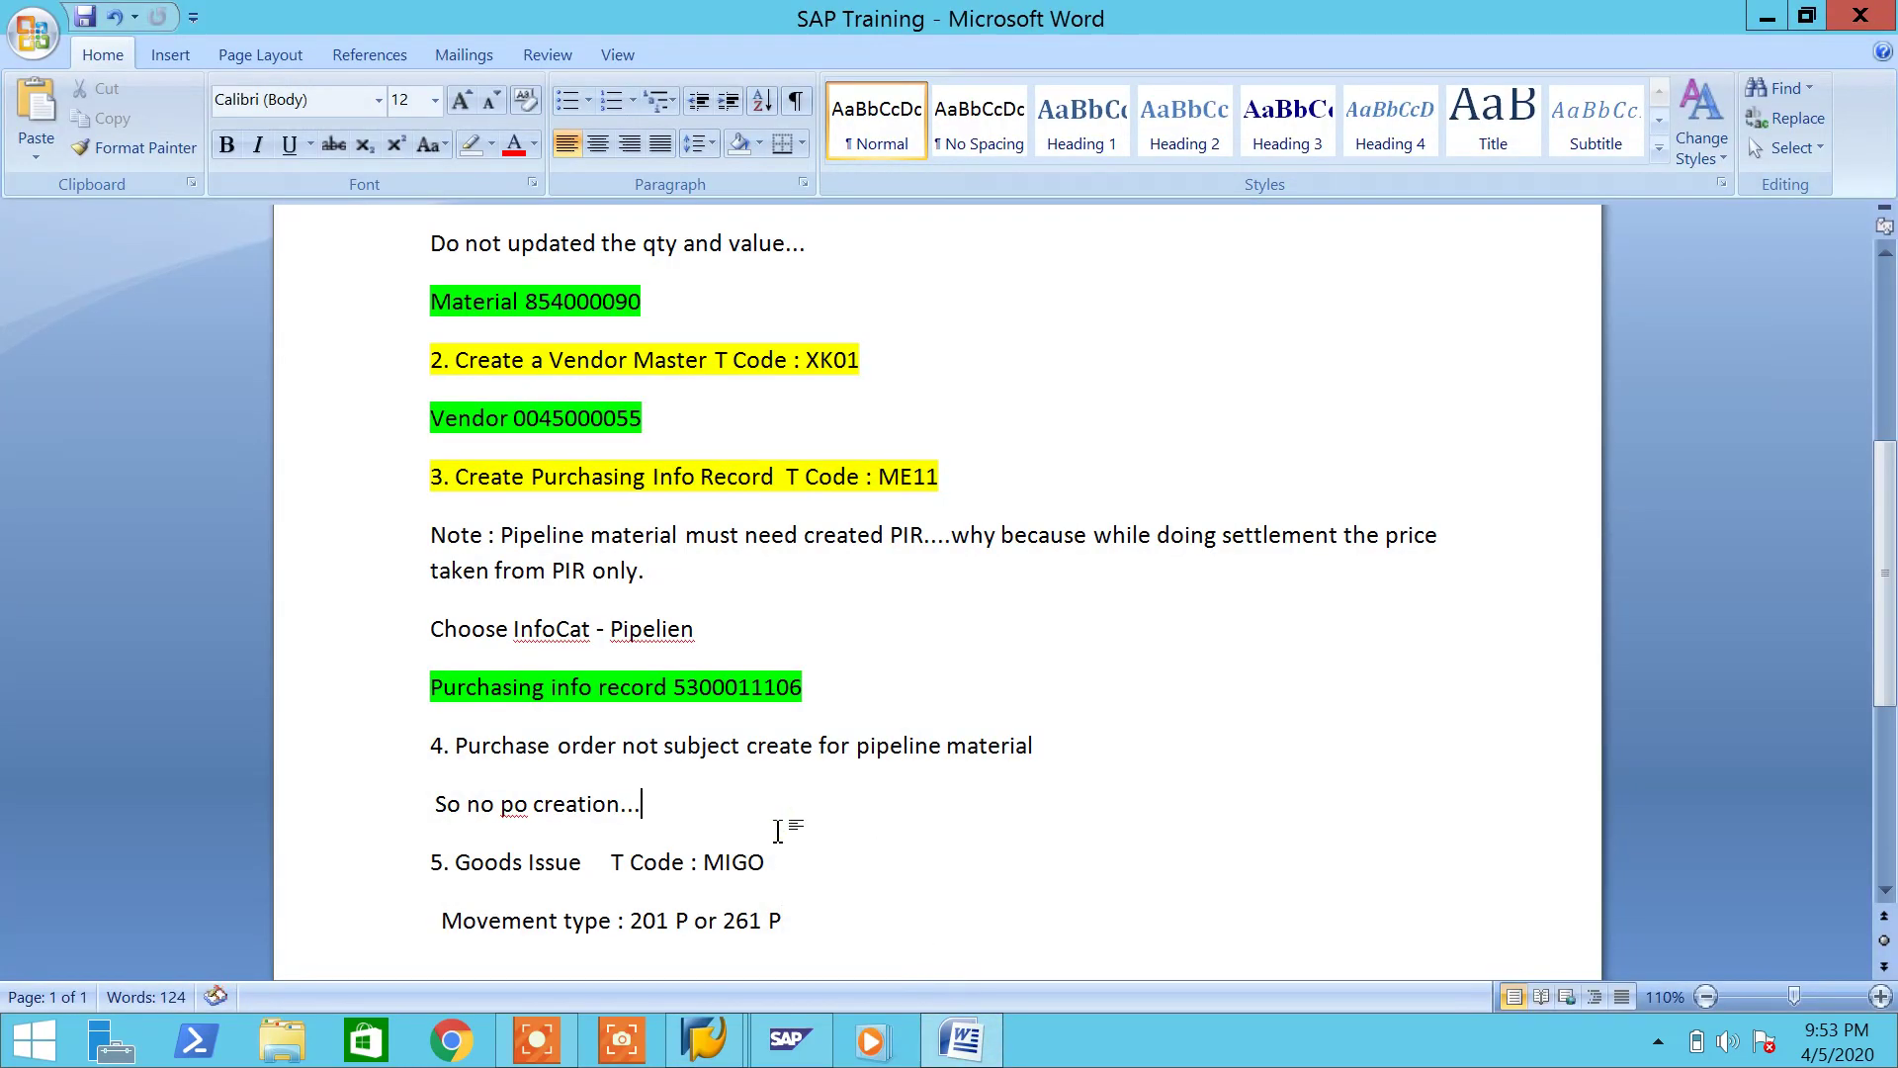
Step: Insert a blank line above the Goods Issue step and remove its old number 5
{"action": "key", "text": "Return"}
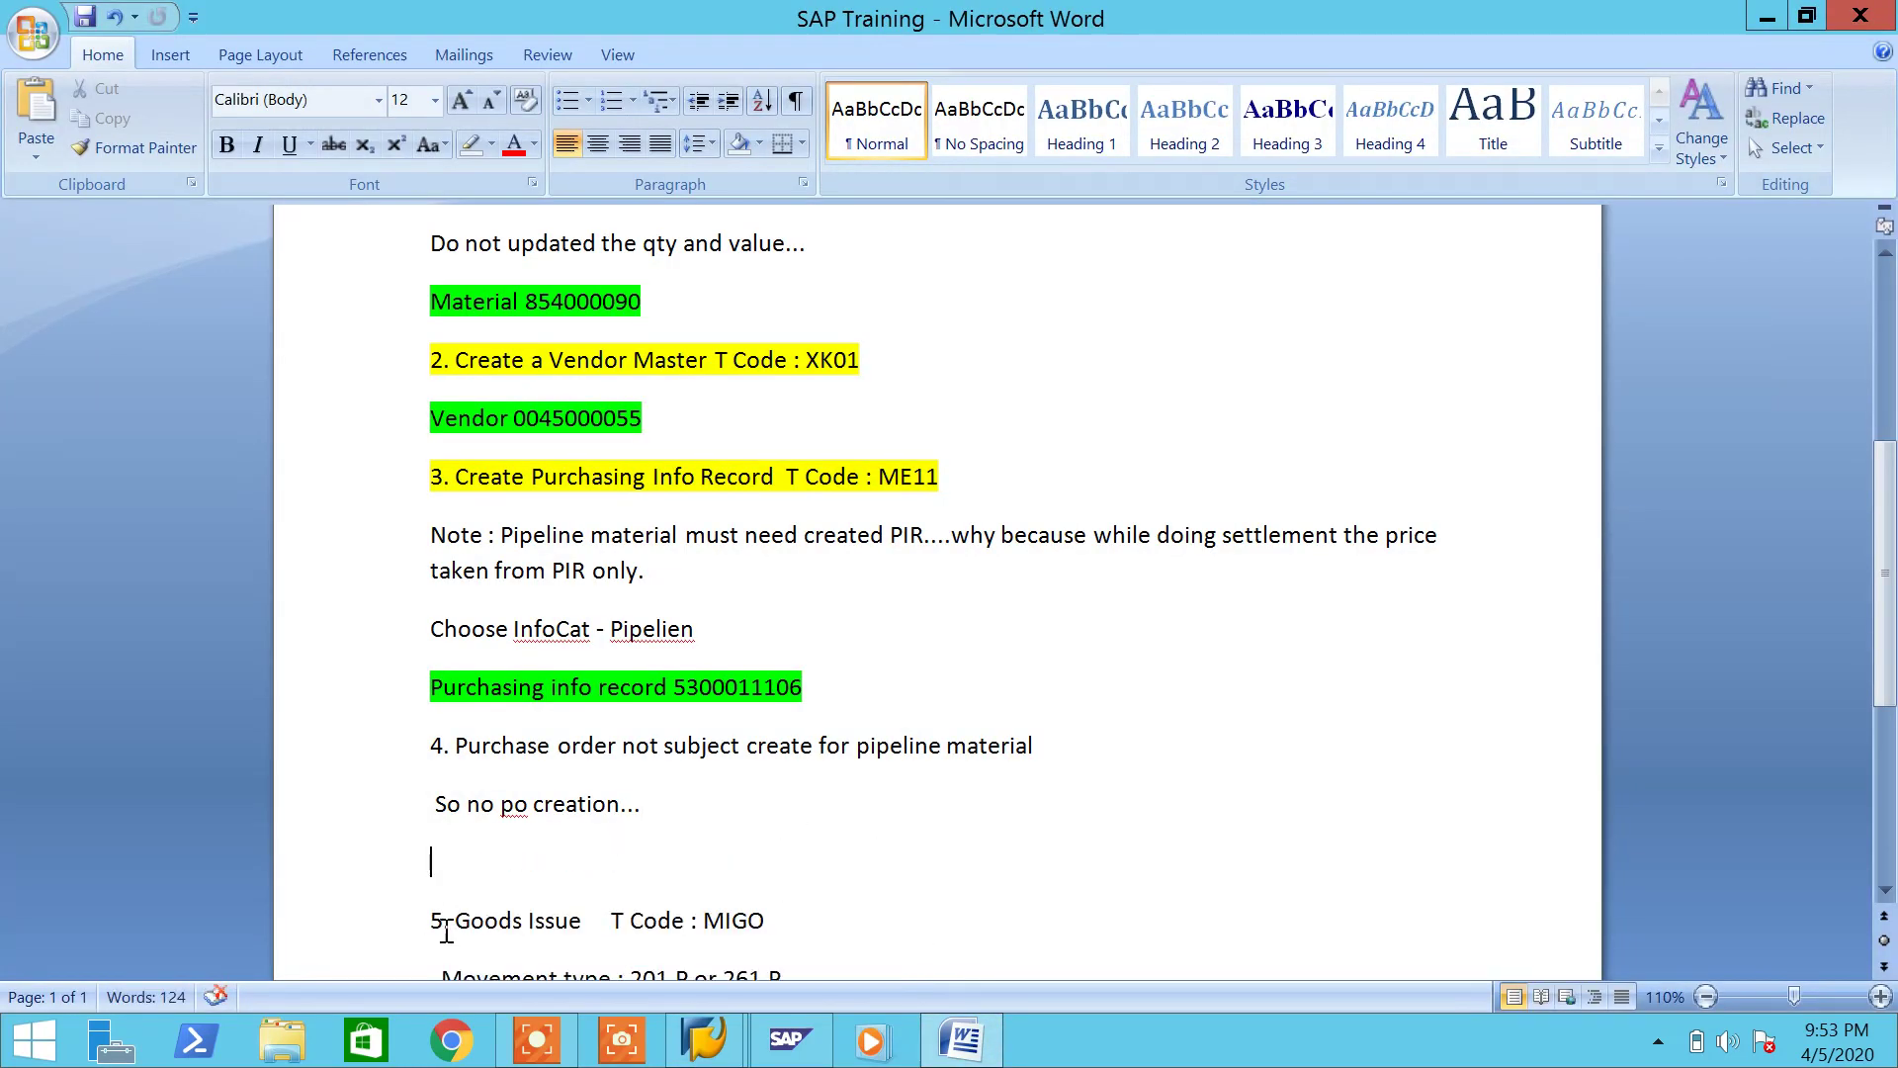
{"action": "left_click", "coordinate": [431, 922]}
{"action": "key", "text": "Delete"}
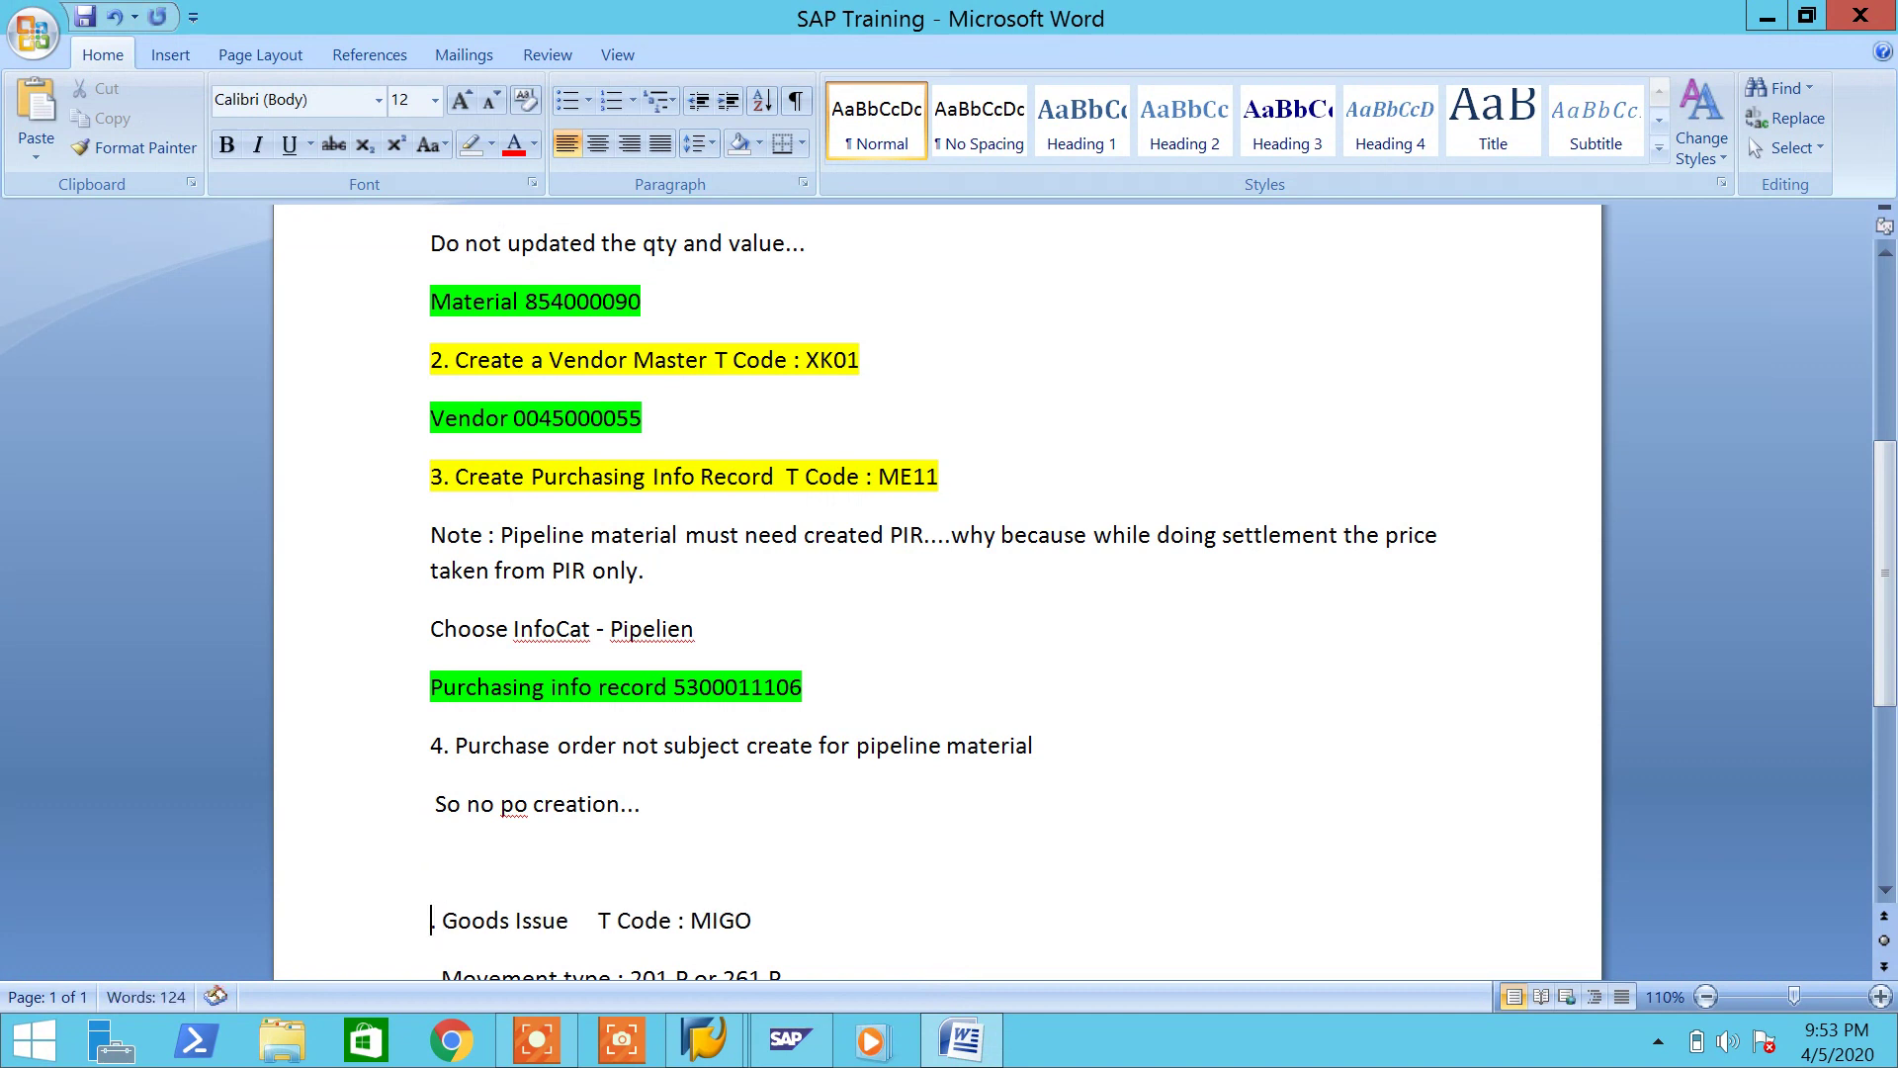
{"action": "left_click", "coordinate": [460, 857]}
Step: Write '5. Save the condition T Code : MRM2' on the new line and save the notes
{"action": "type", "text": "5. Save the condition"}
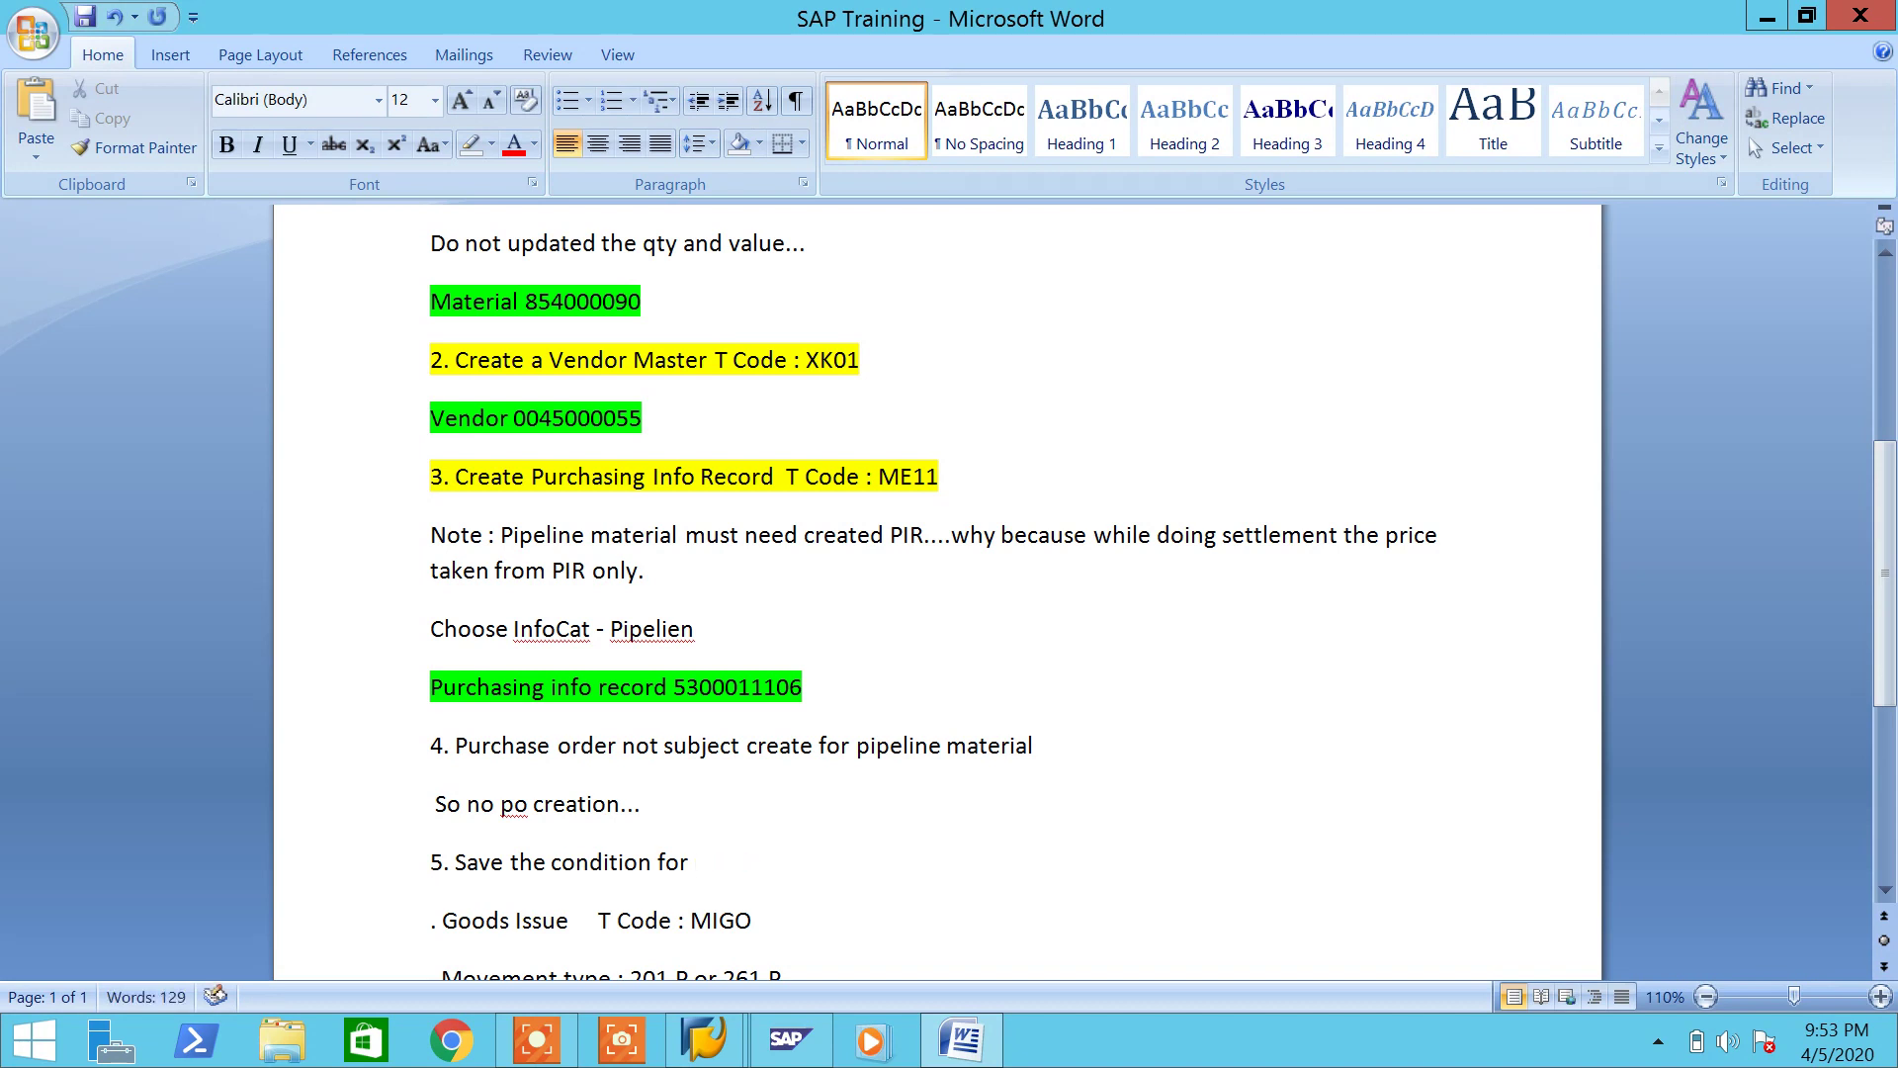
{"action": "type", "text": "for pipel"}
{"action": "key", "text": "BackSpace"}
{"action": "key", "text": "BackSpace"}
{"action": "type", "text": "T Code : MRM@"}
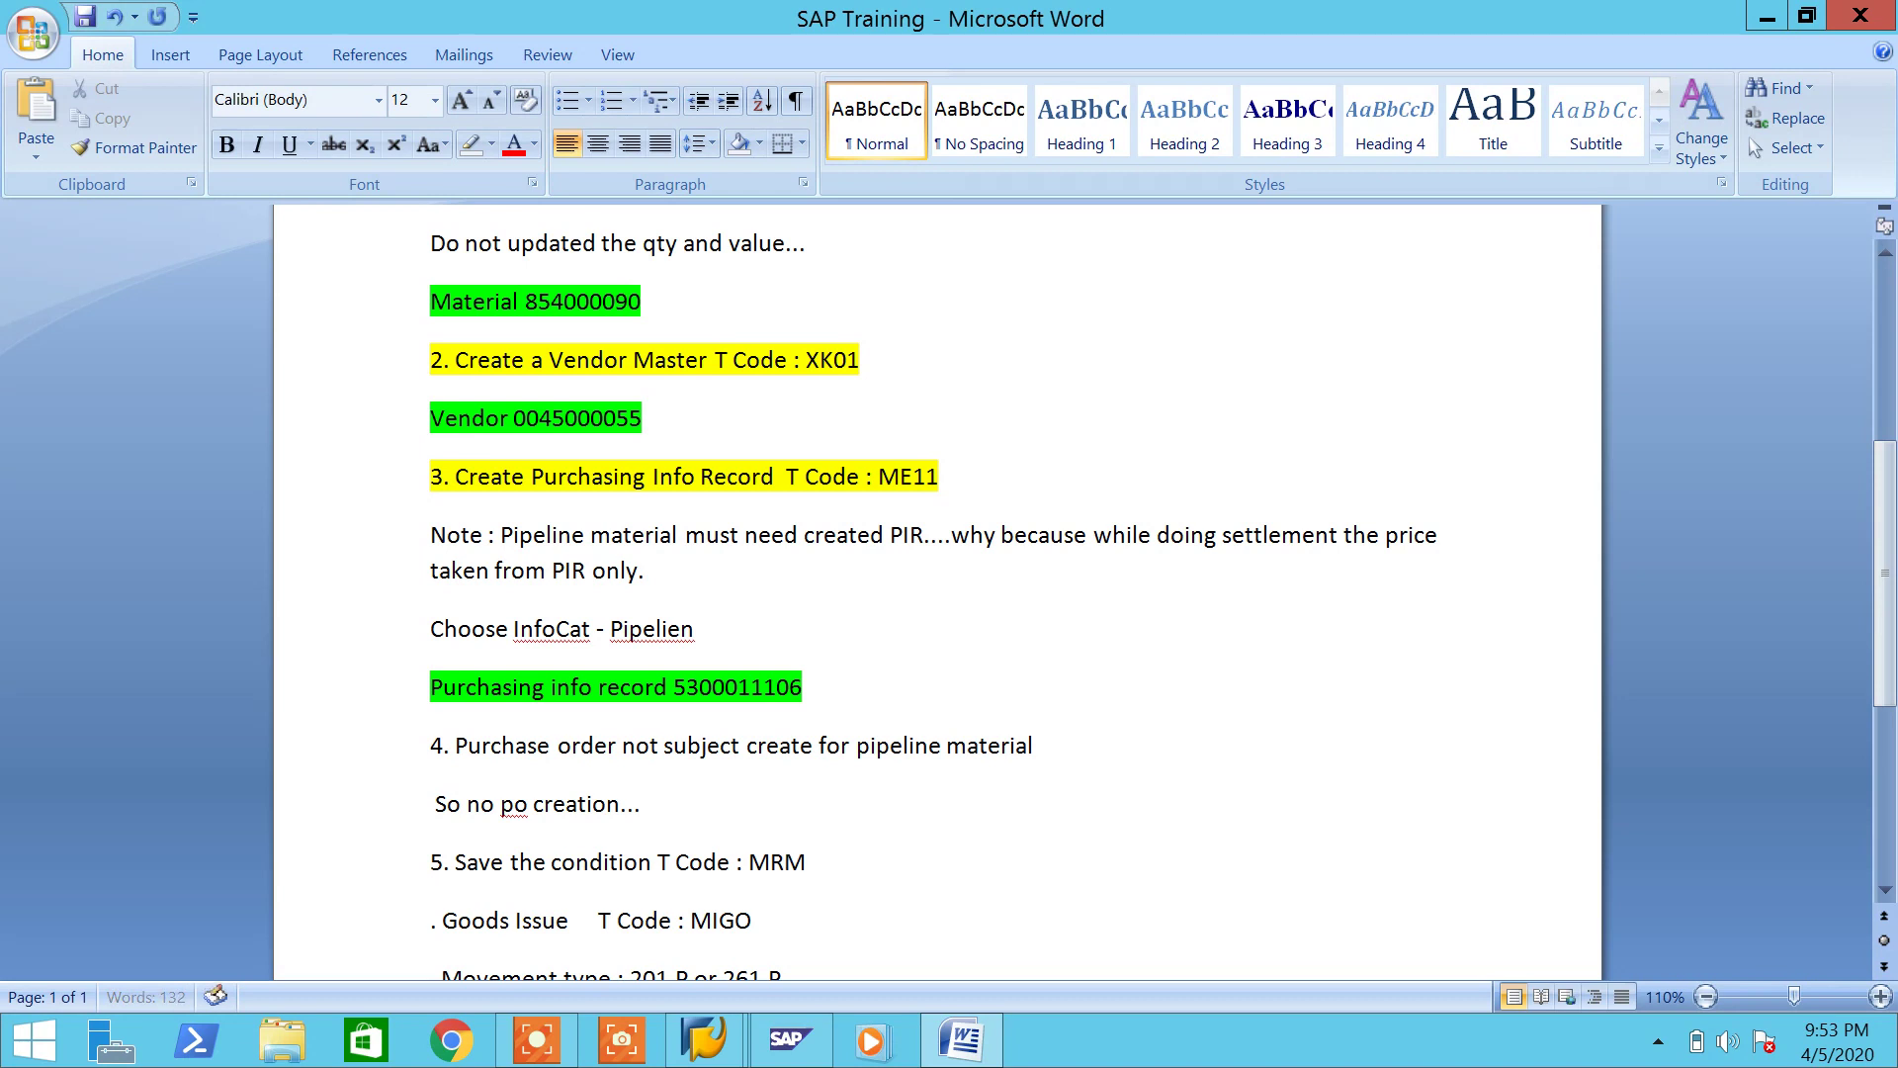
{"action": "key", "text": "BackSpace"}
{"action": "type", "text": "2"}
{"action": "key", "text": "Return"}
{"action": "key", "text": "ctrl+s"}
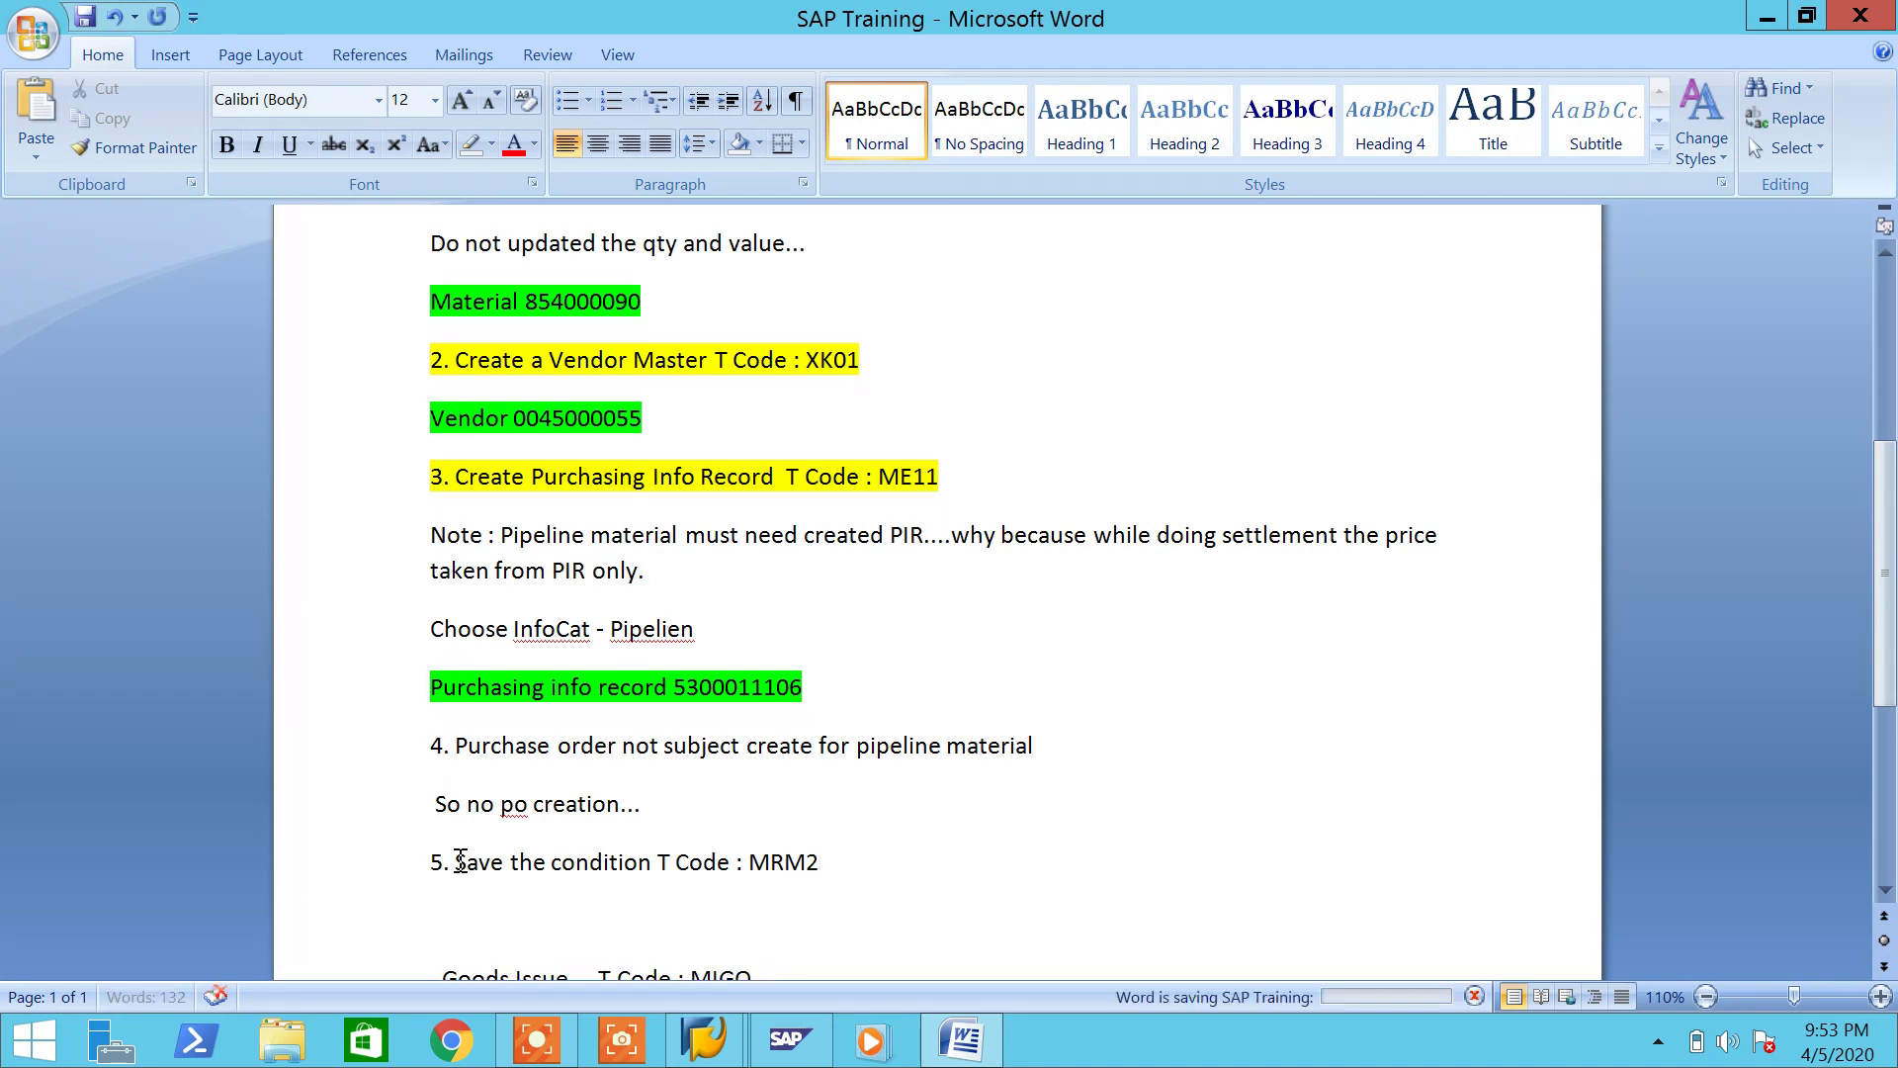
{"action": "left_click", "coordinate": [979, 1040]}
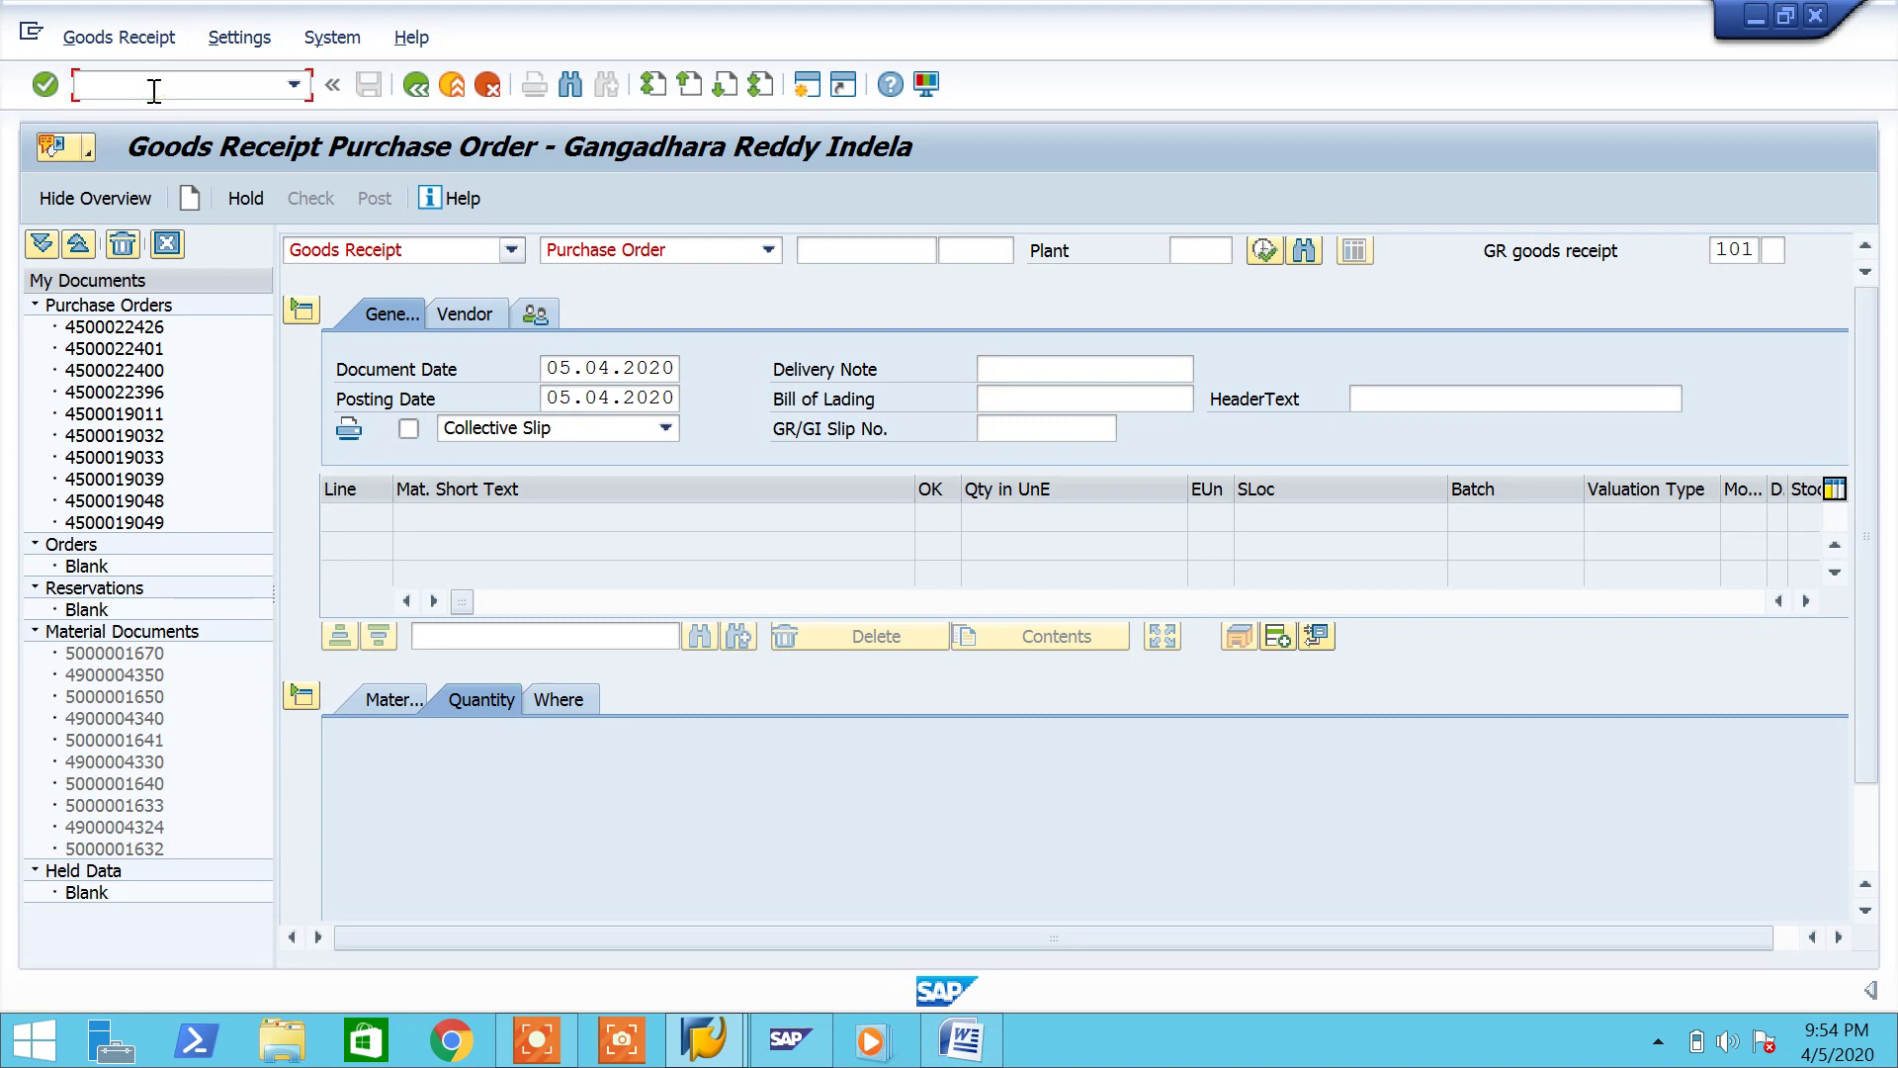
Step: Run MRM2 for output type KONS with key combination CoCode/Vendor and execute the selection
{"action": "key", "text": "Return"}
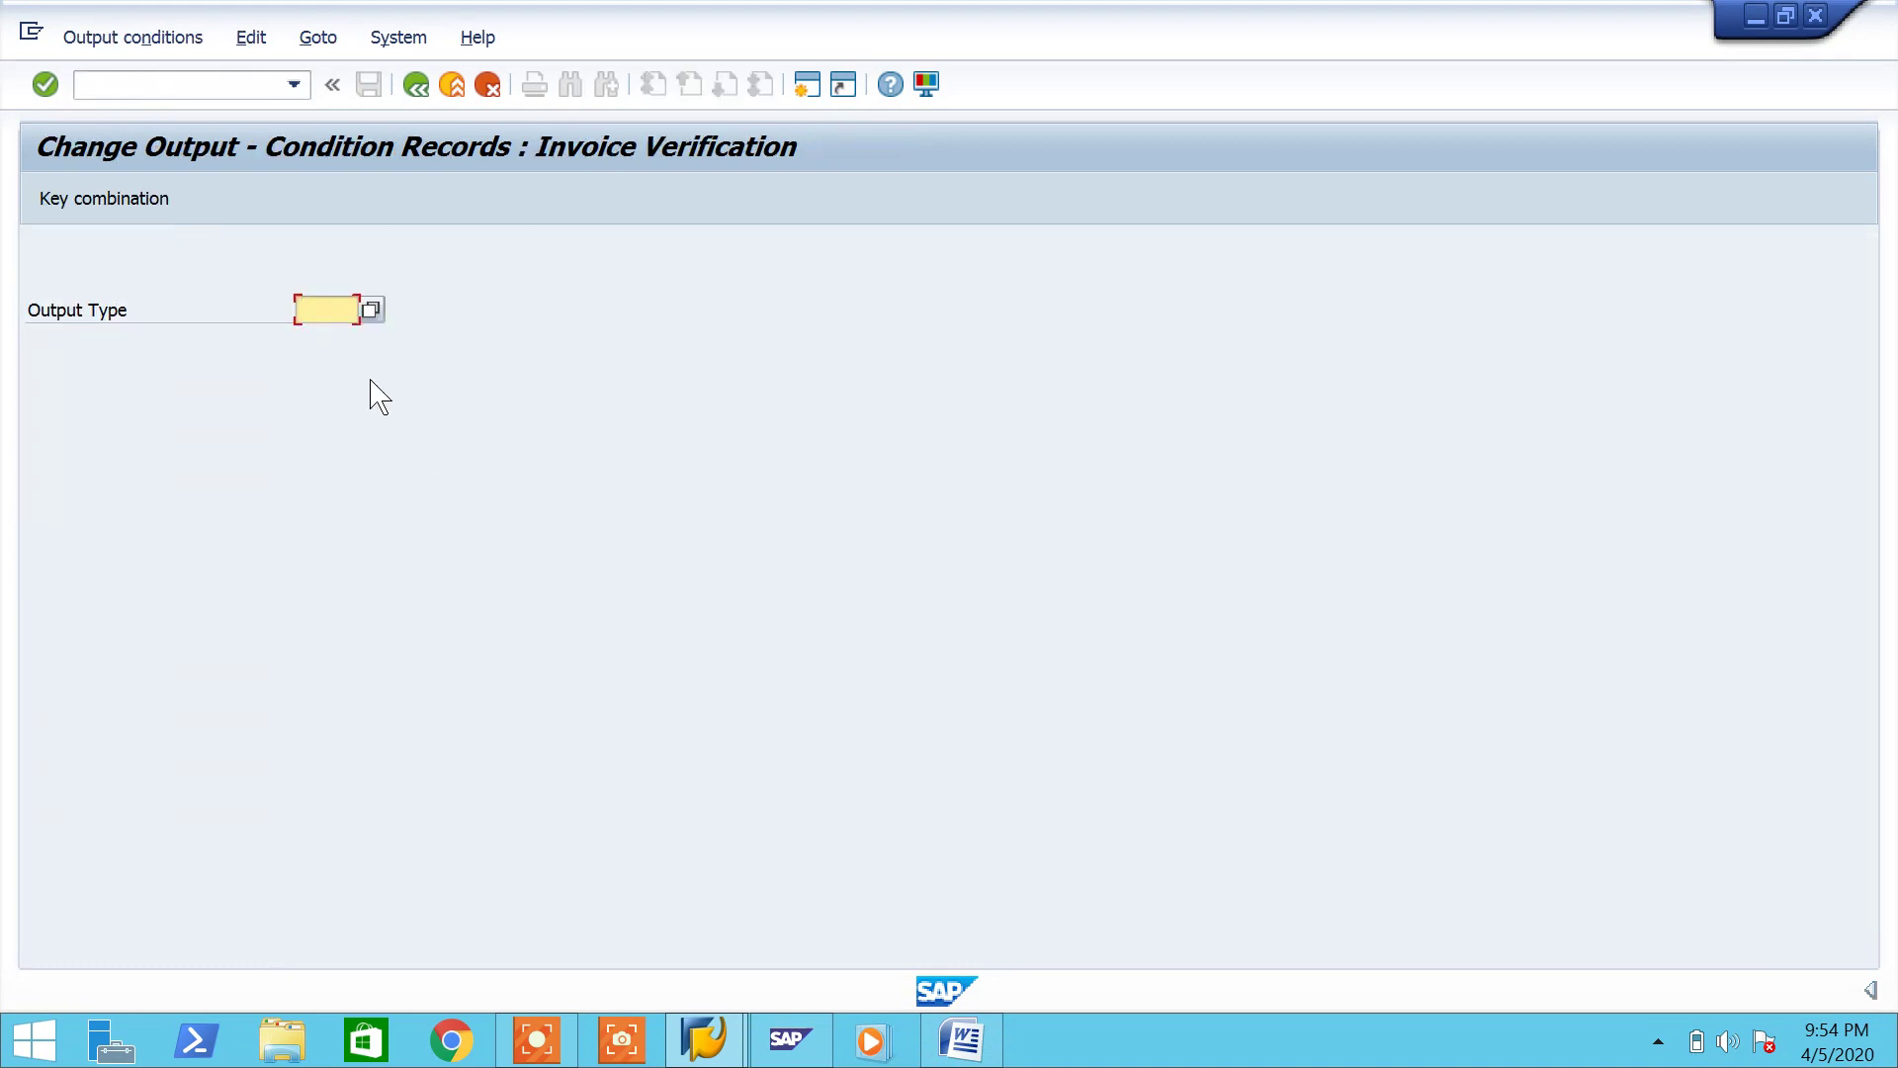
{"action": "left_click", "coordinate": [366, 315]}
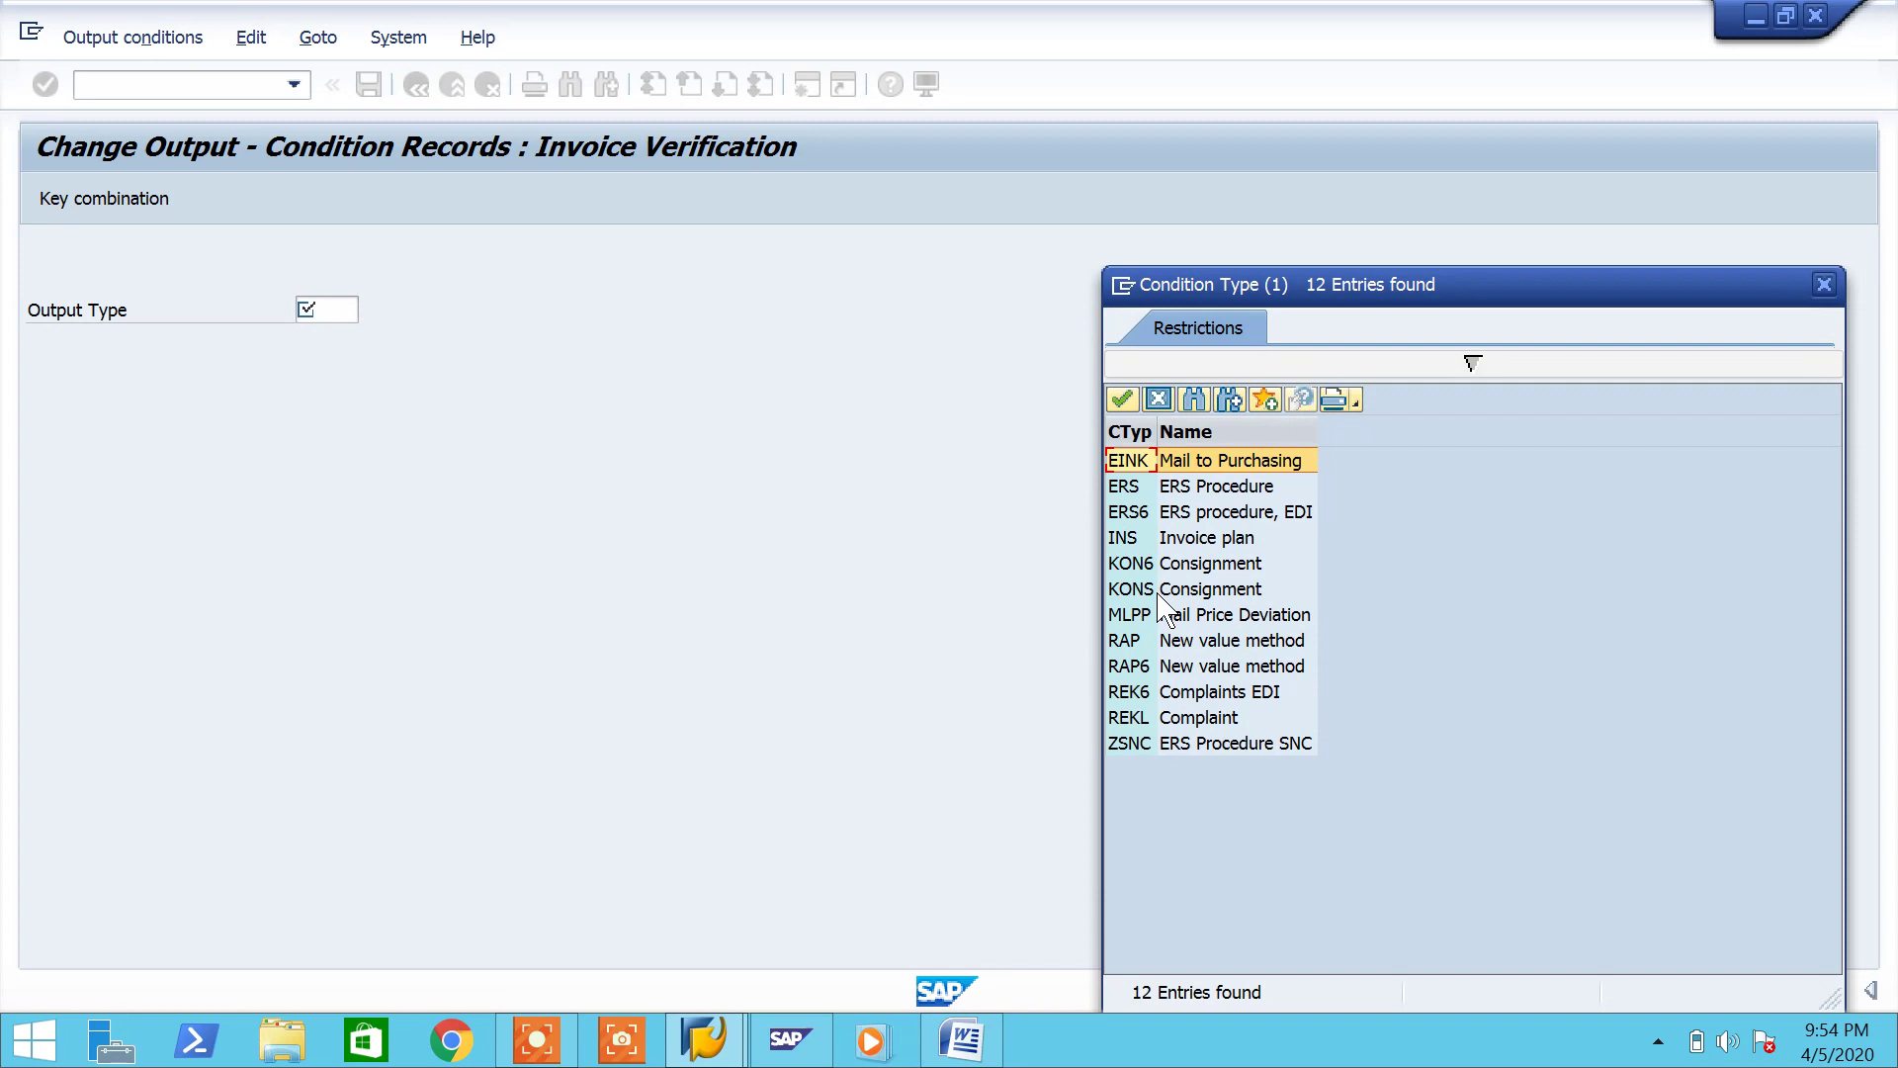
{"action": "left_click", "coordinate": [1123, 591]}
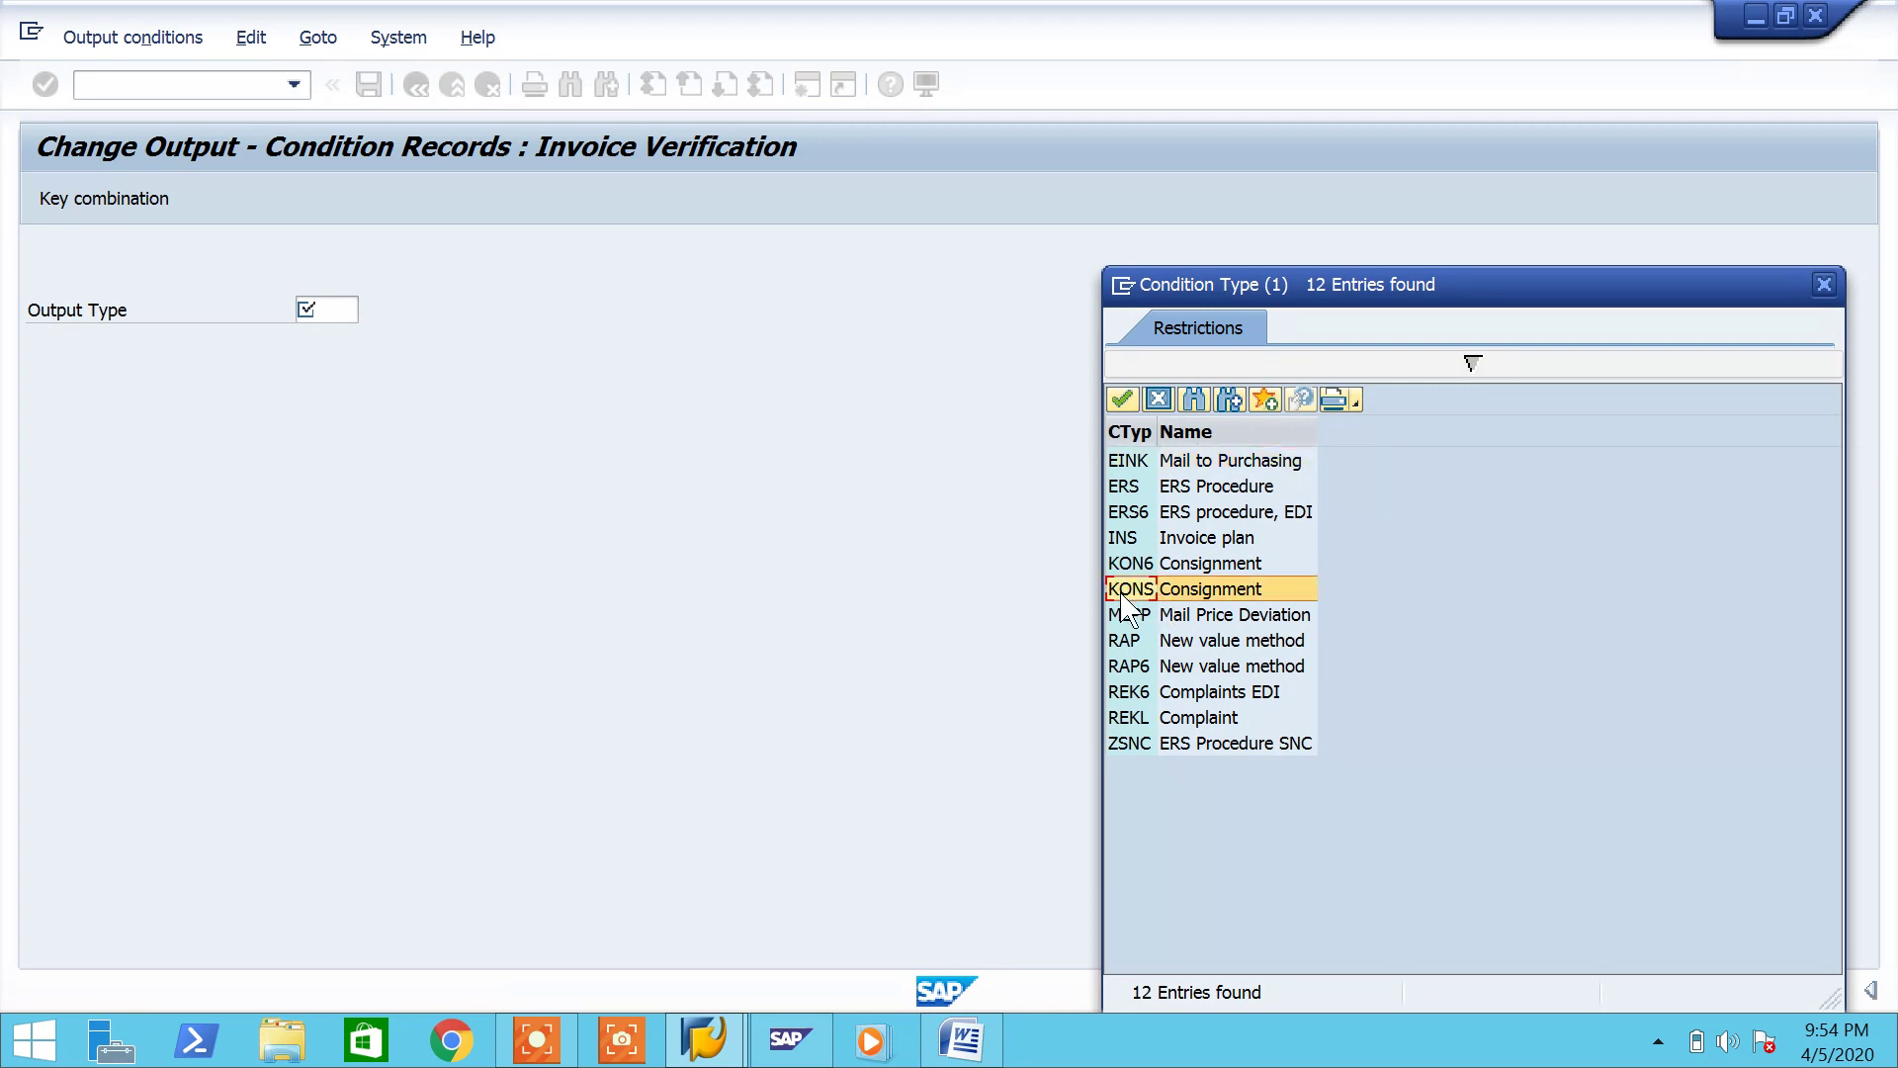
{"action": "double_click", "coordinate": [1124, 604]}
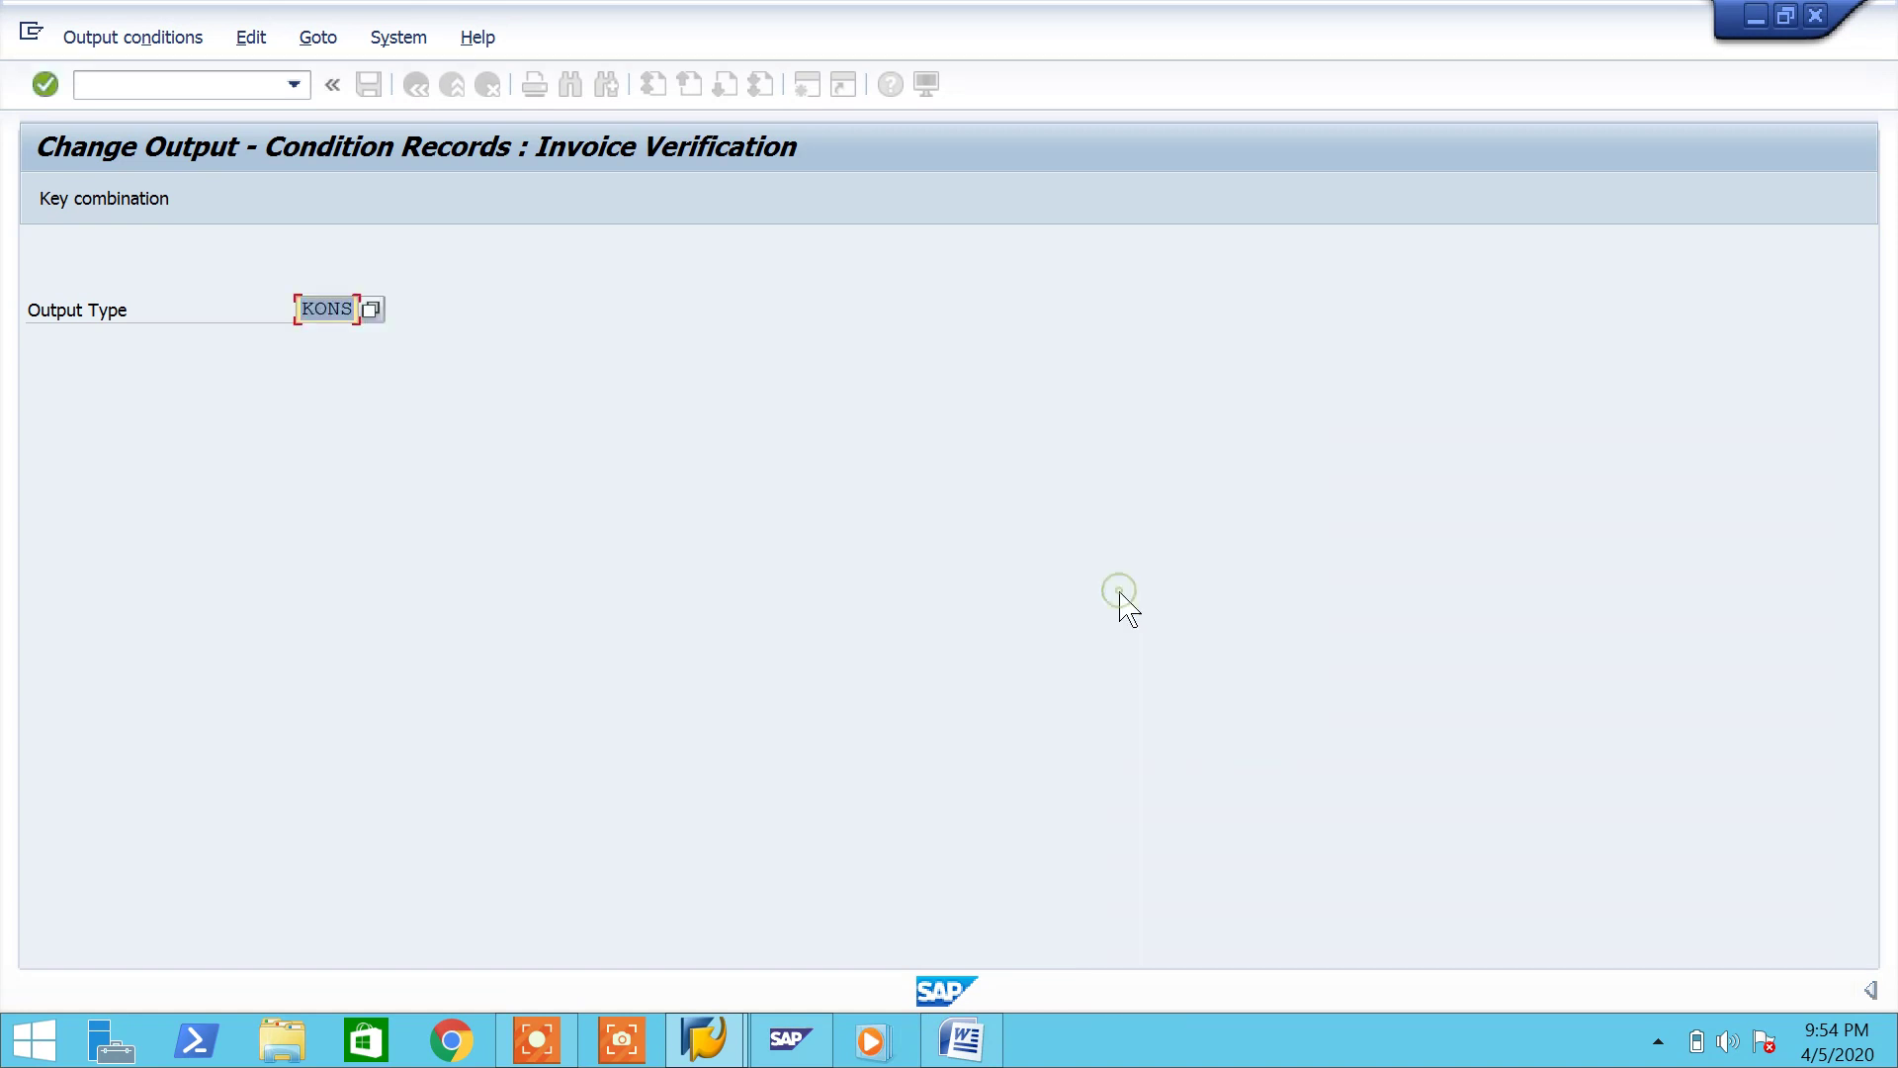
{"action": "left_click", "coordinate": [83, 202]}
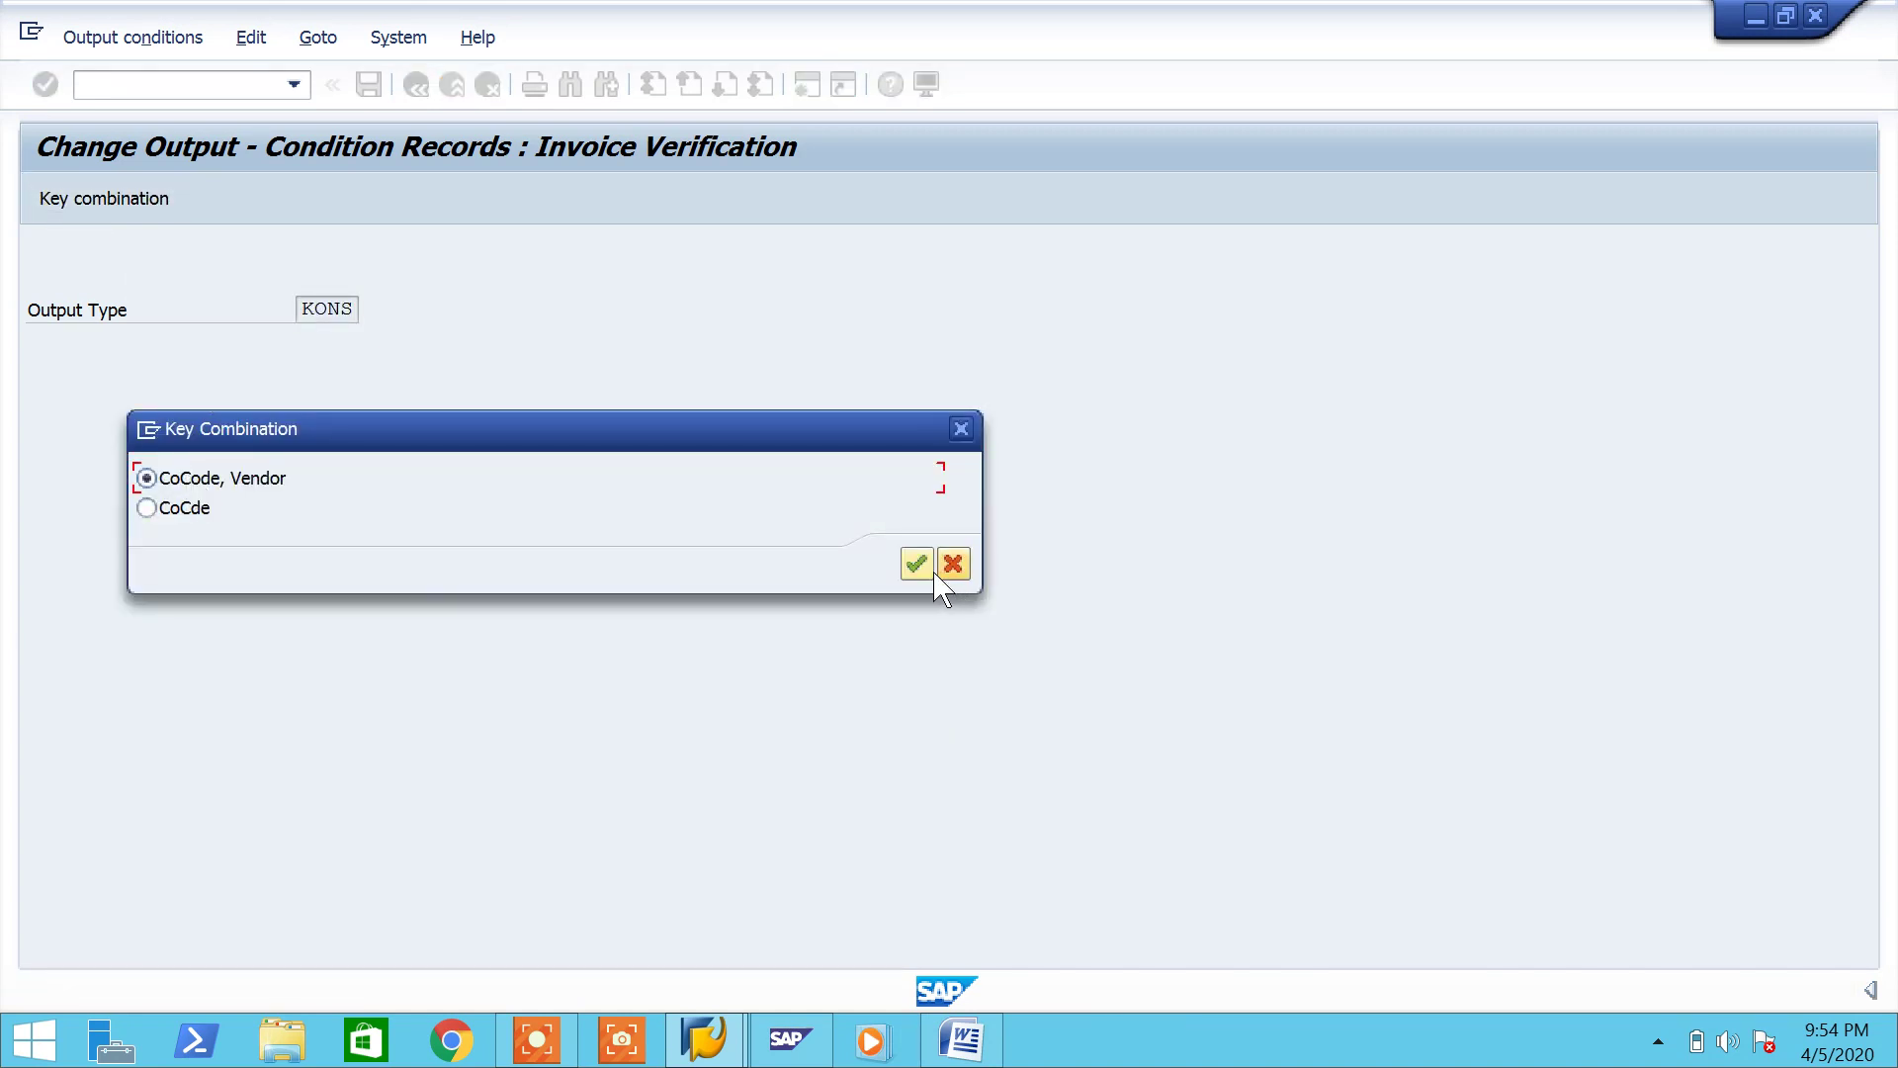
{"action": "left_click", "coordinate": [916, 563]}
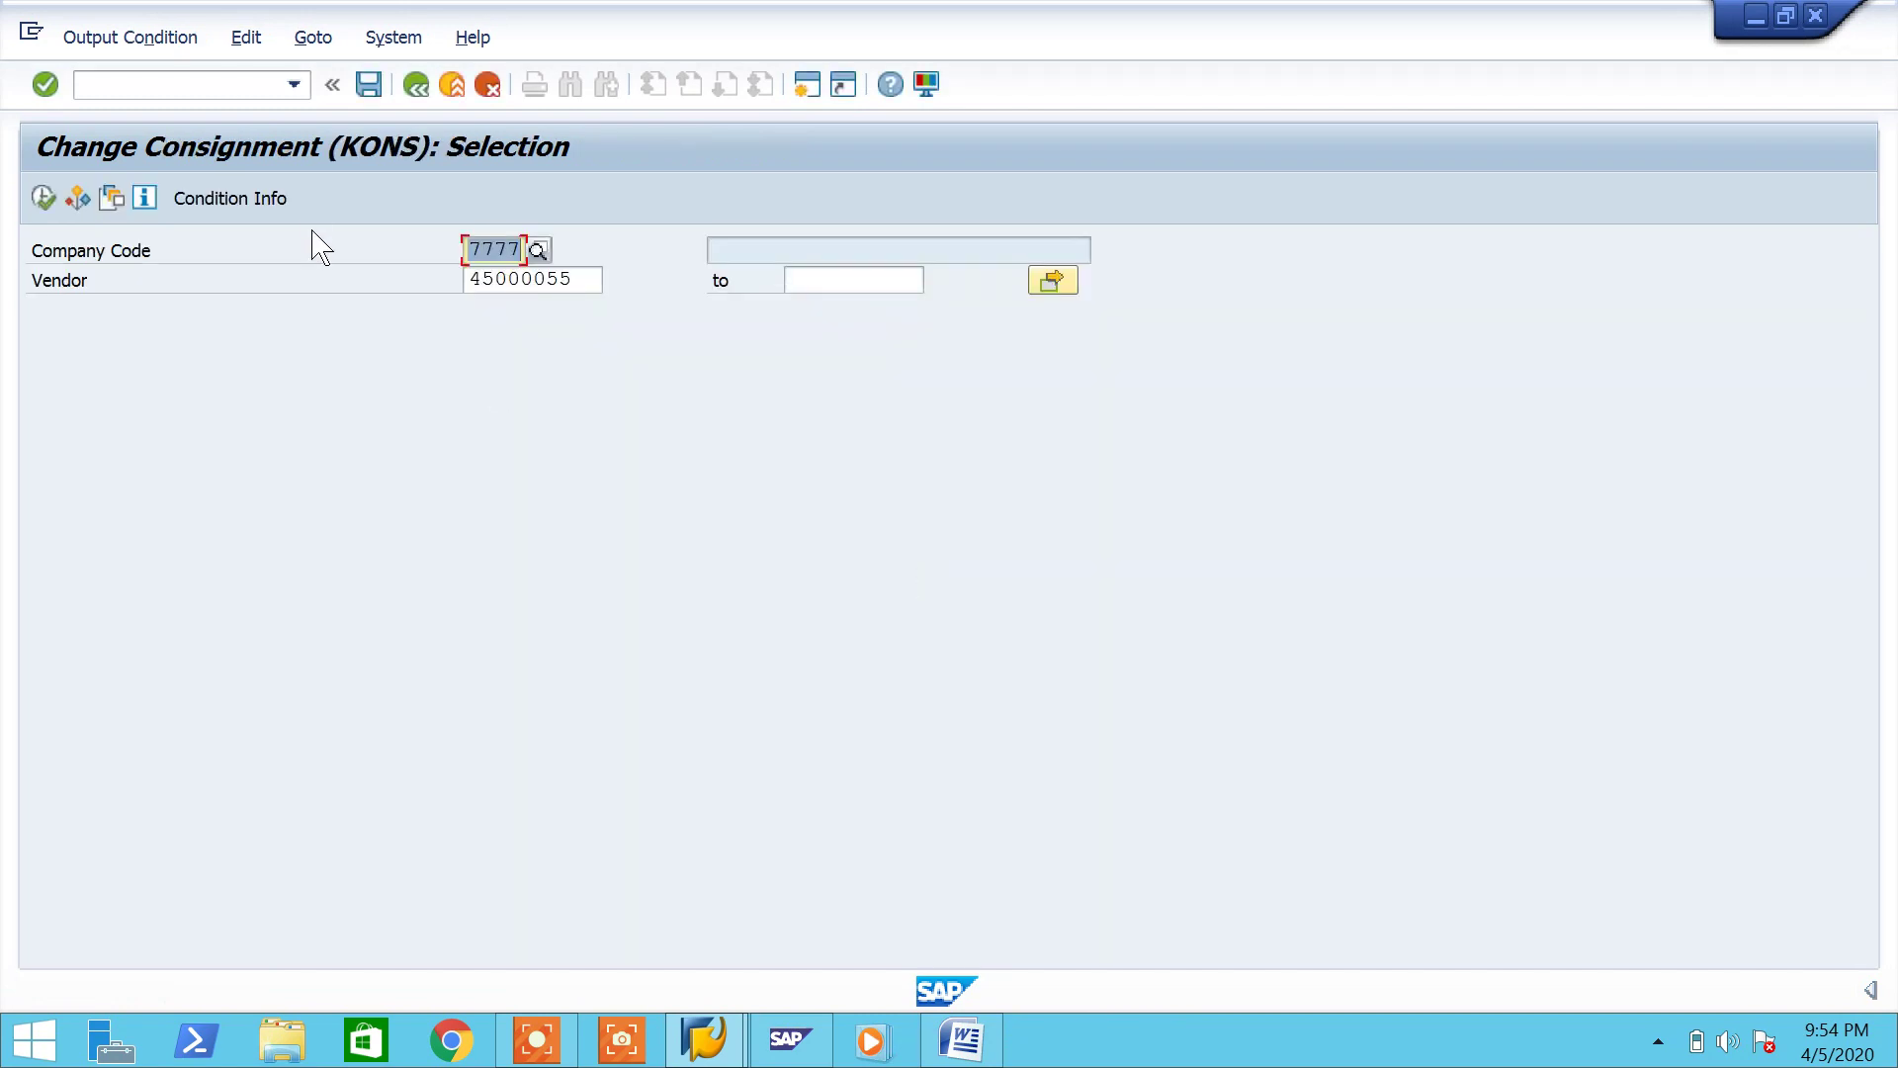
{"action": "key", "text": "Tab"}
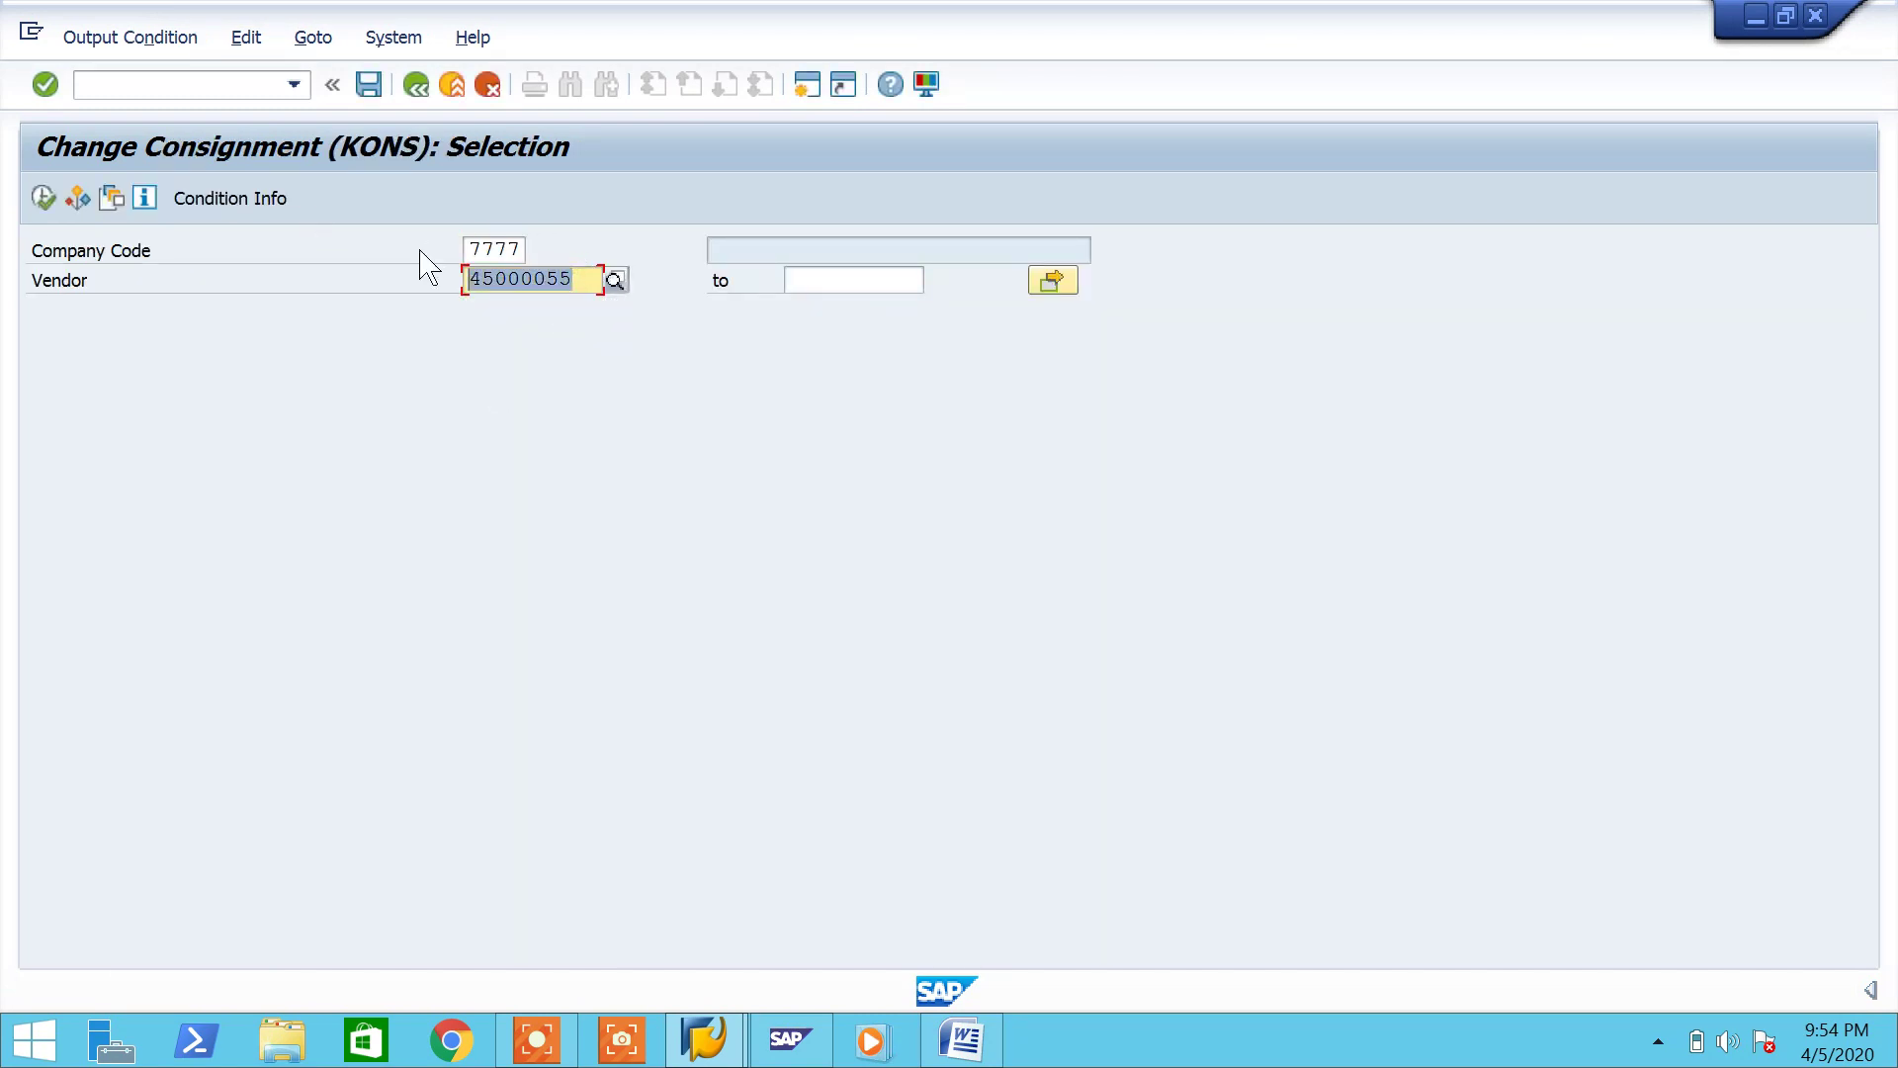
{"action": "left_click", "coordinate": [42, 198]}
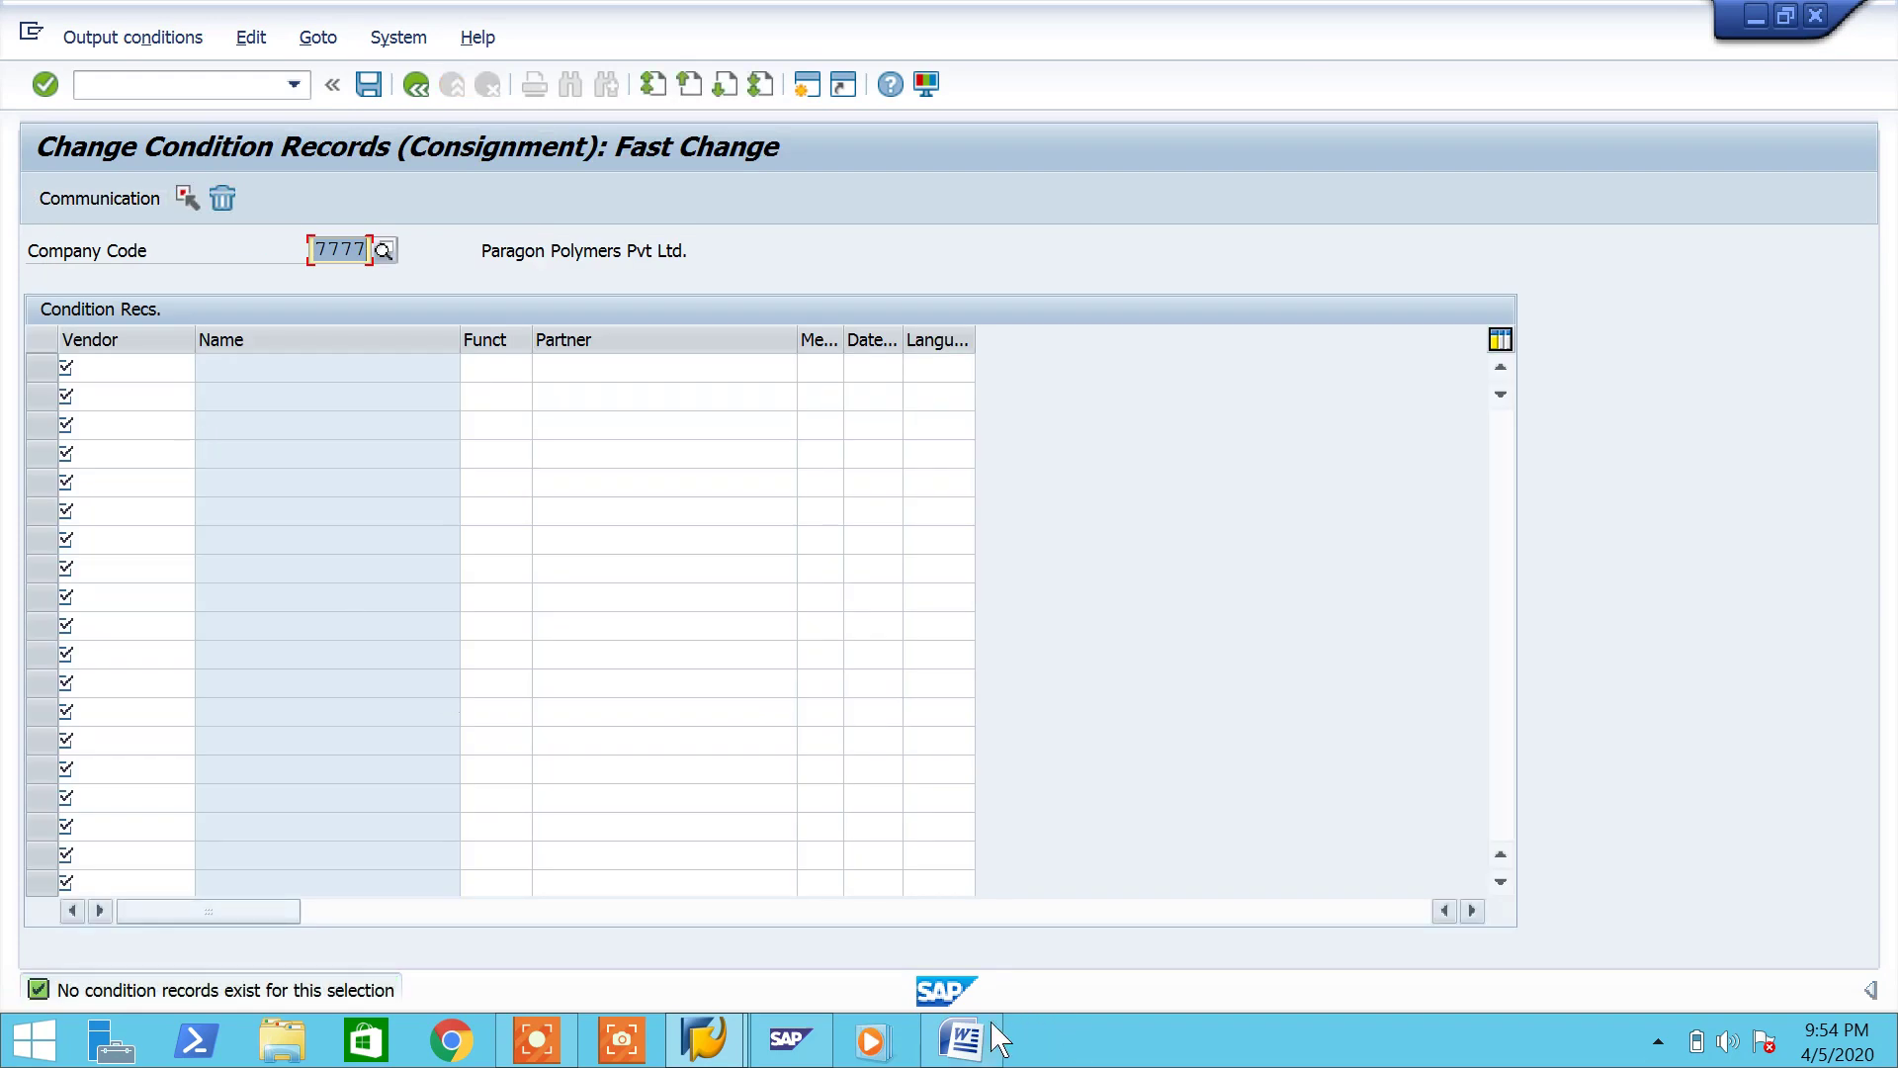
{"action": "left_click", "coordinate": [961, 1038]}
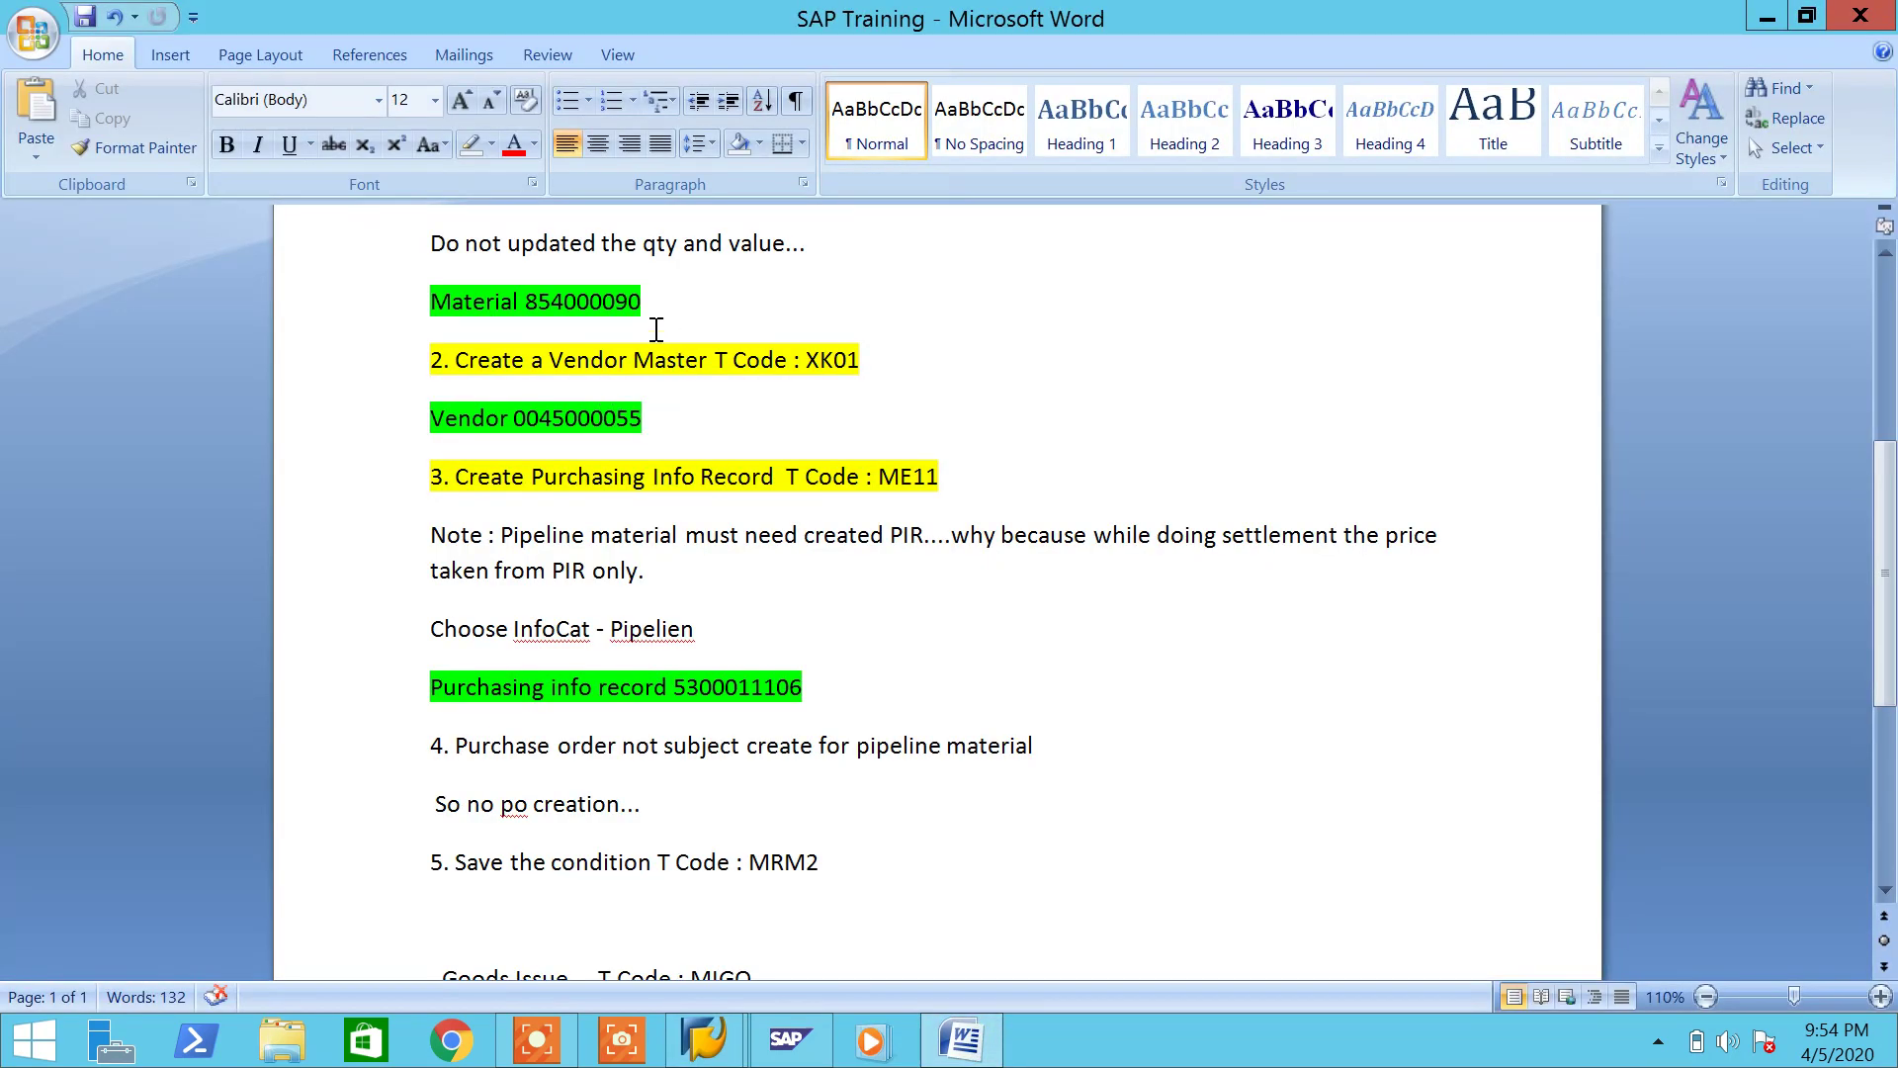
Step: Copy 854000090 from the notes and enter it as vendor in the first condition row
{"action": "left_click_drag", "start_coordinate": [657, 306], "coordinate": [524, 316]}
{"action": "key", "text": "ctrl+c"}
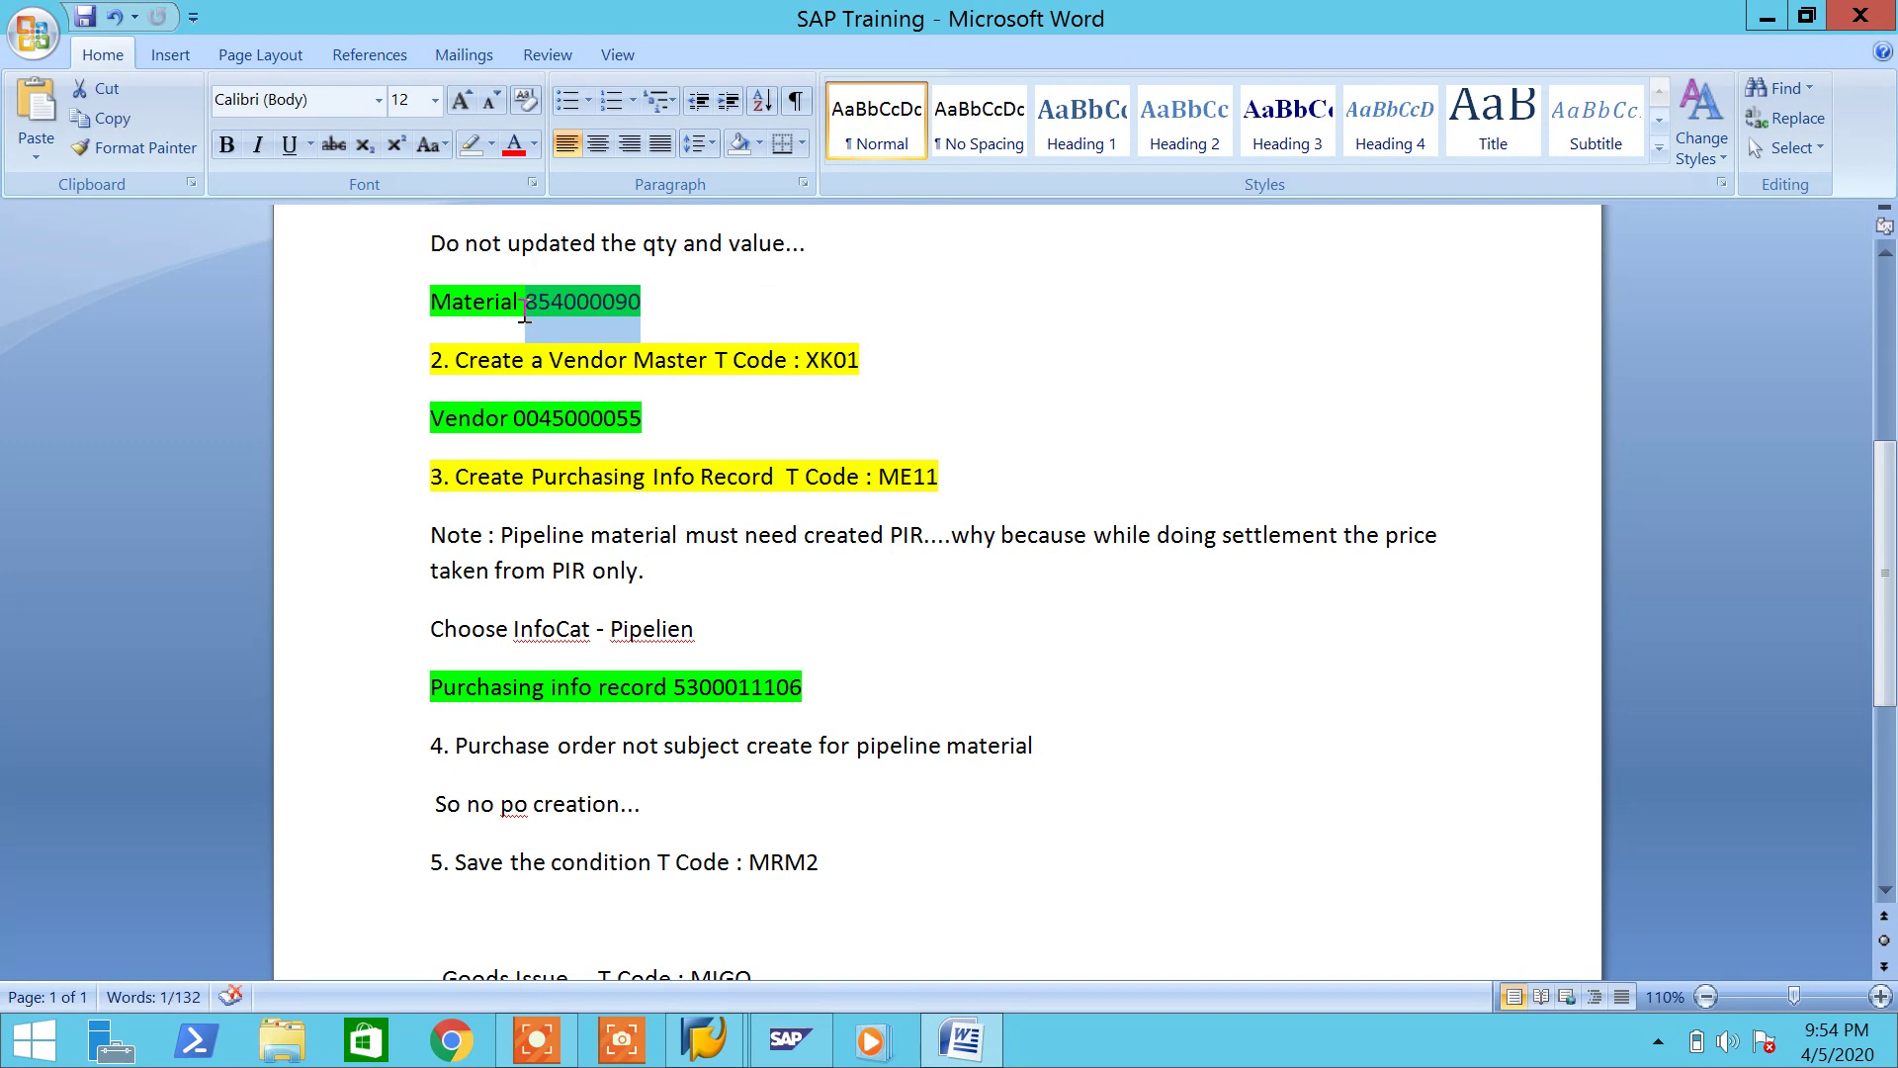
{"action": "left_click", "coordinate": [961, 1038]}
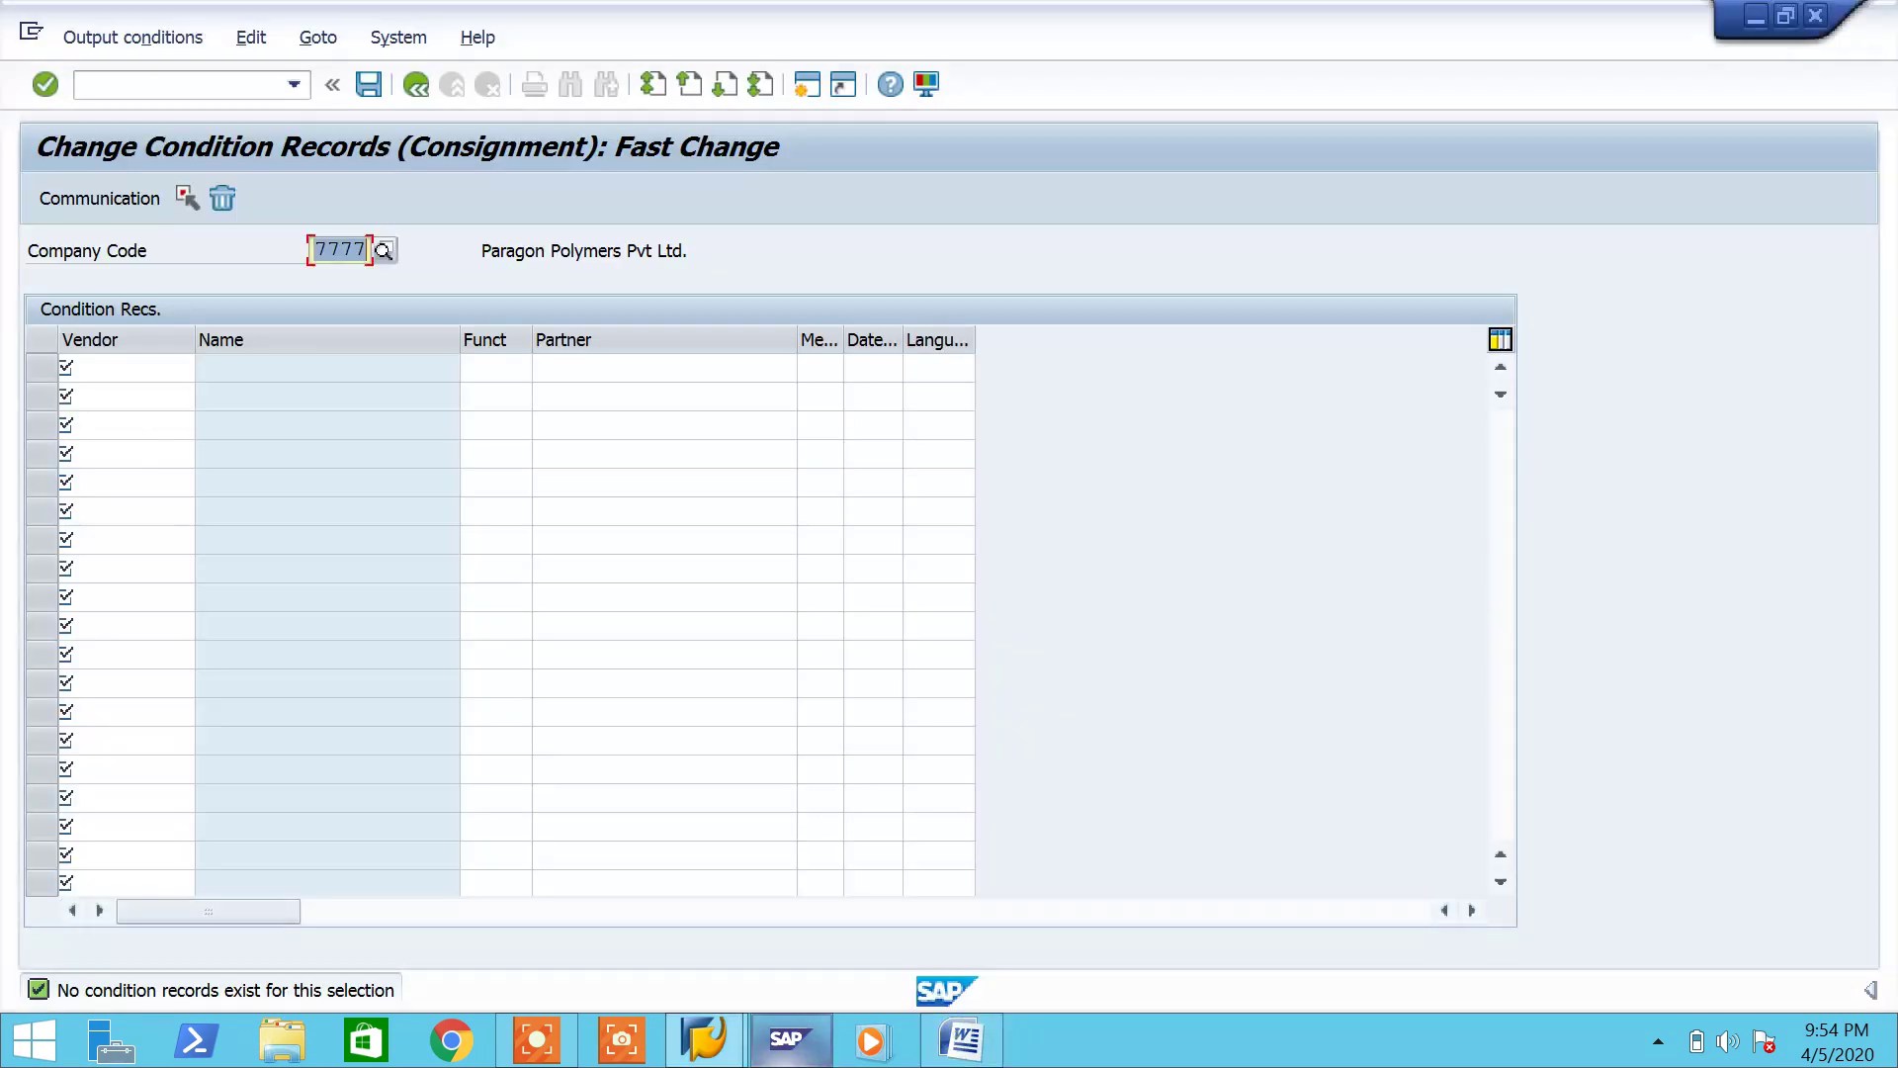
{"action": "left_click", "coordinate": [117, 371]}
{"action": "key", "text": "ctrl+v"}
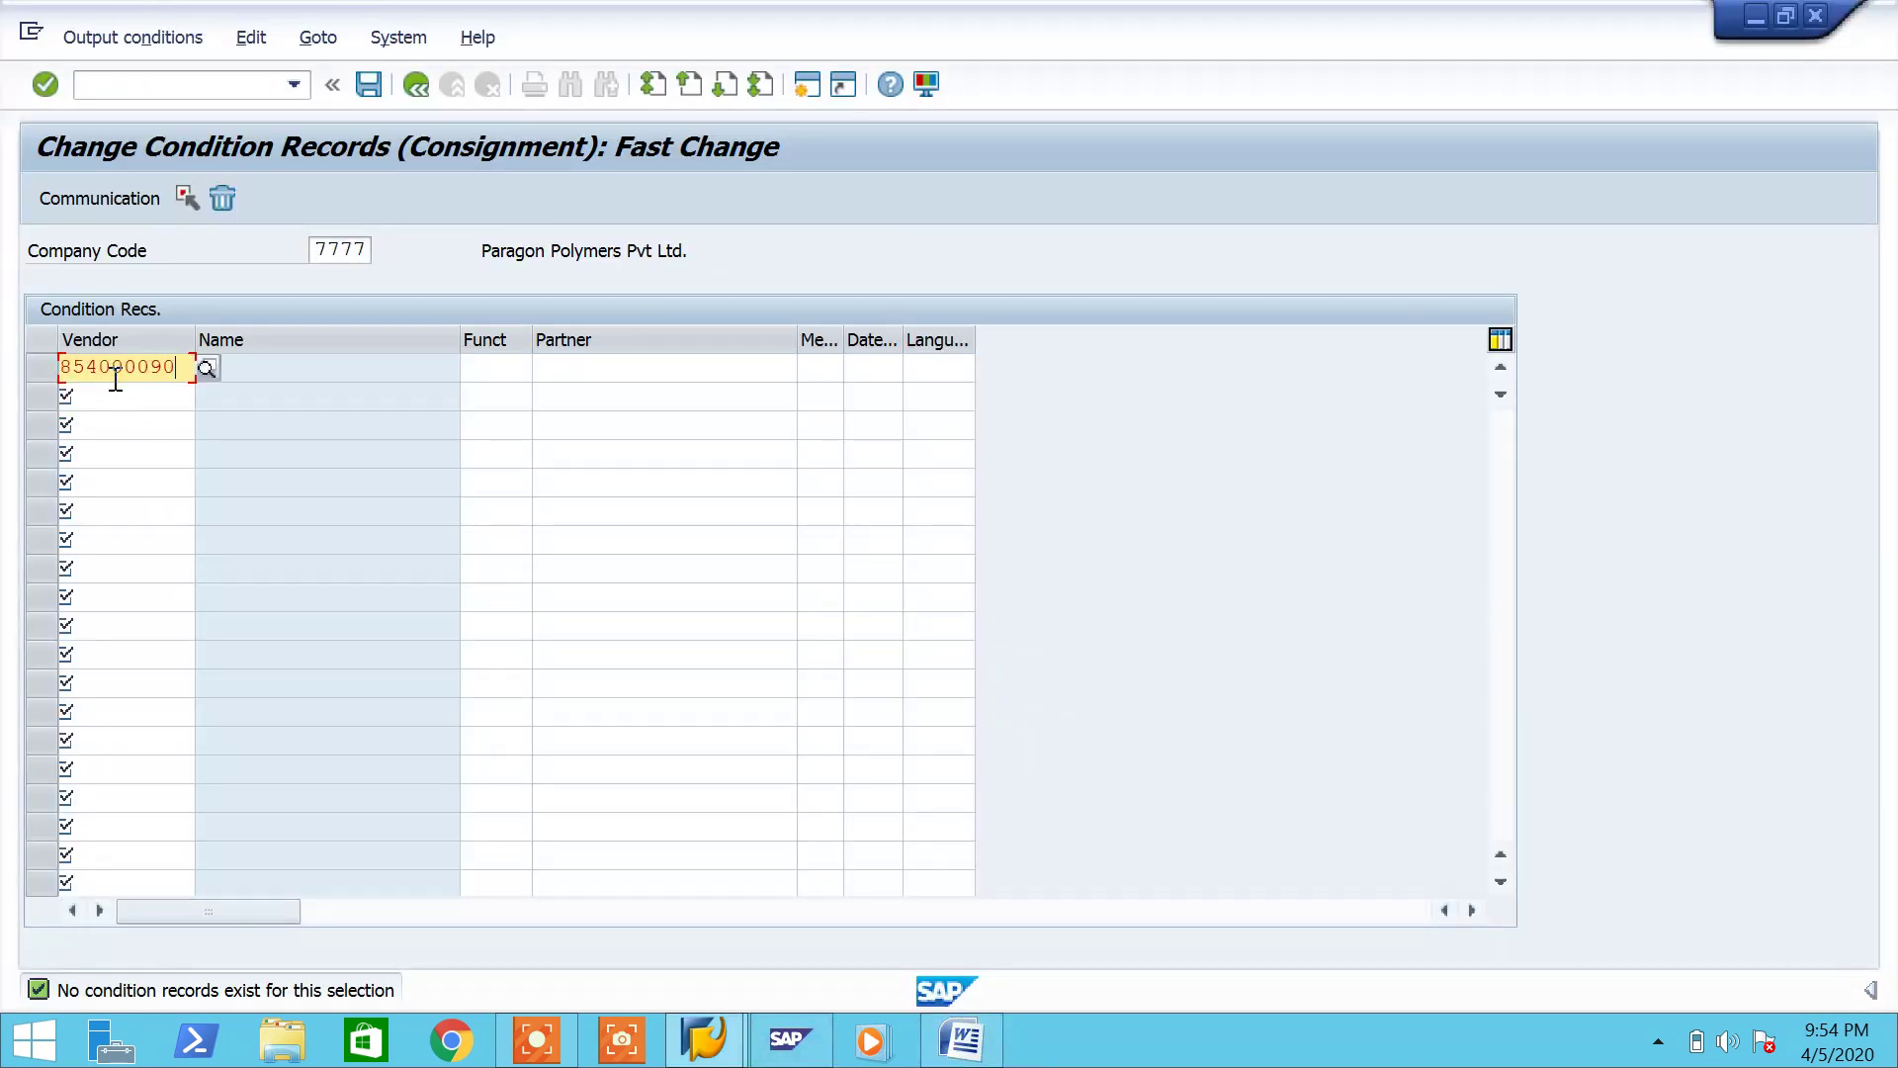
{"action": "key", "text": "Return"}
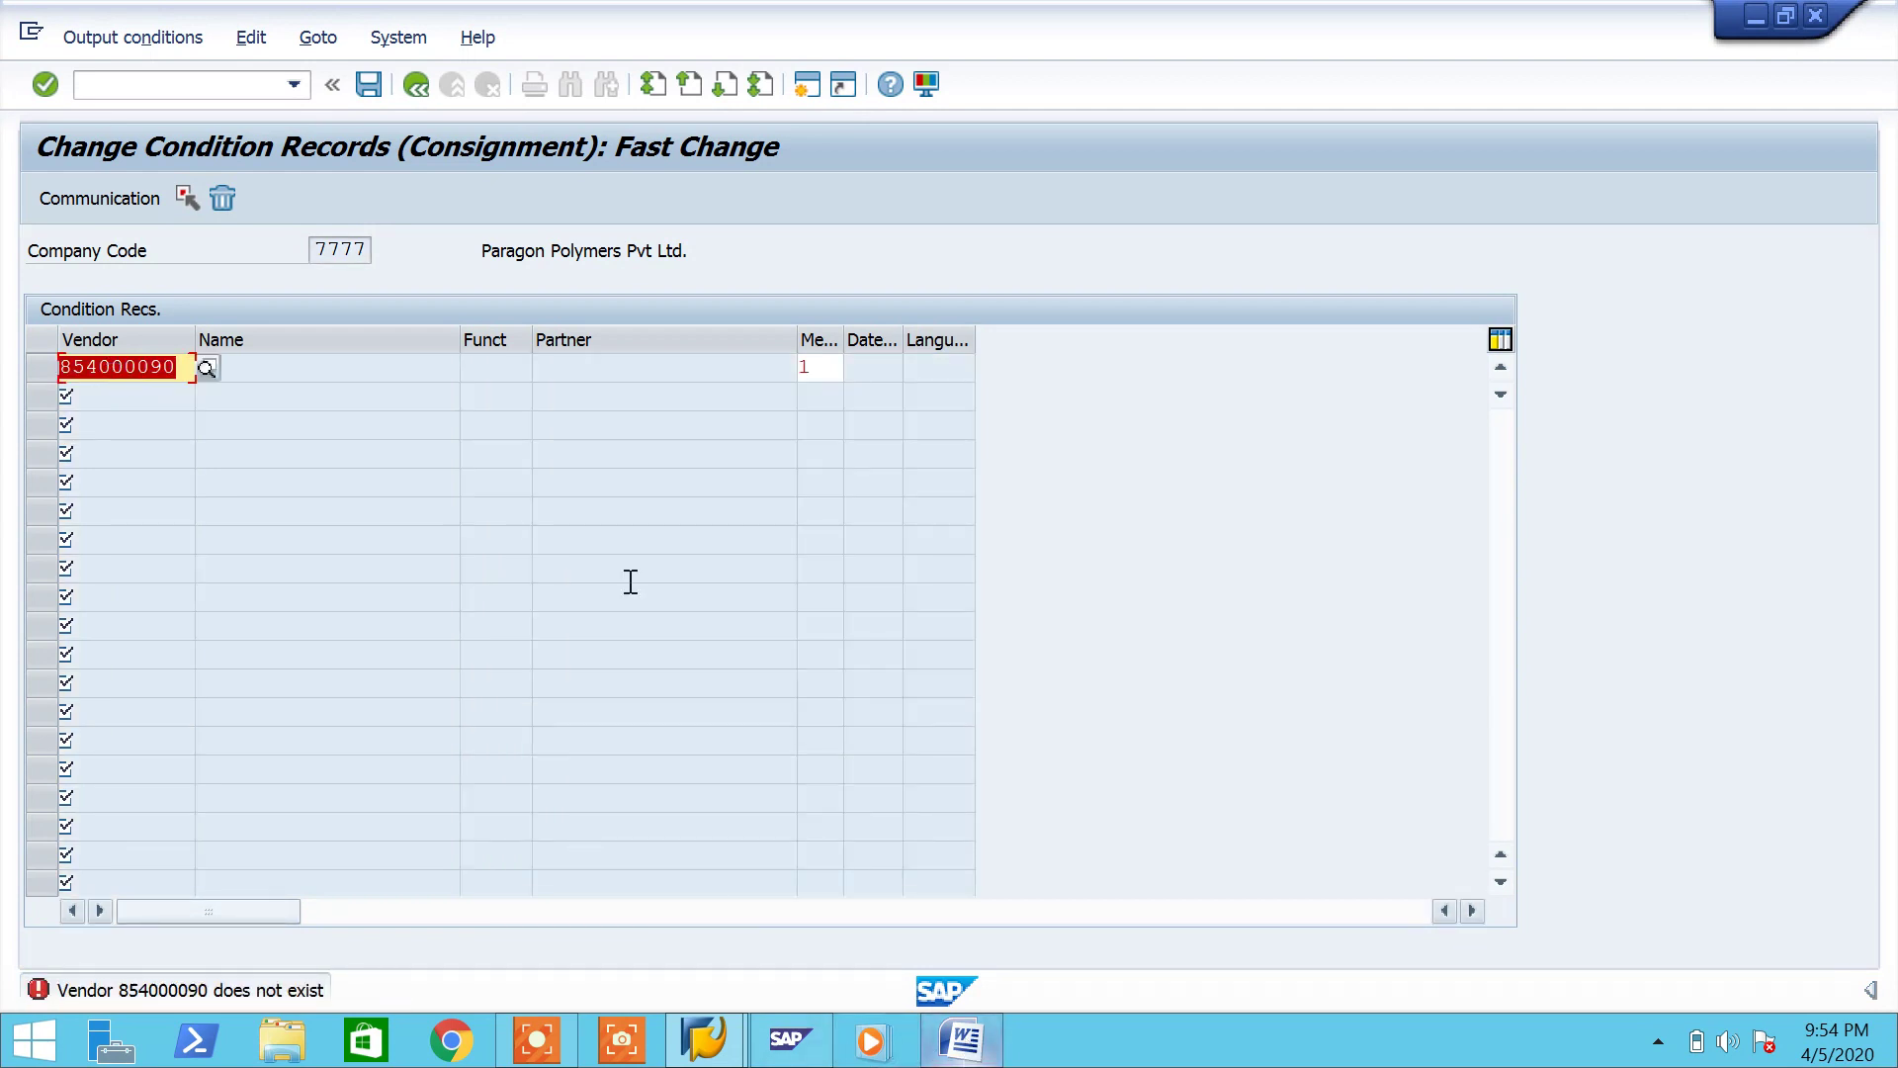
Step: Leave MRM2 with /n and select the 'Save the condition' line in the Word notes
{"action": "left_click", "coordinate": [166, 87]}
{"action": "type", "text": "/n"}
{"action": "key", "text": "Return"}
{"action": "left_click", "coordinate": [982, 1060]}
{"action": "left_click_drag", "start_coordinate": [860, 872], "coordinate": [416, 876]}
Step: Delete the MRM2 step line and renumber Goods Issue back to step 5
{"action": "key", "text": "Delete"}
{"action": "key", "text": "Delete"}
{"action": "type", "text": "6"}
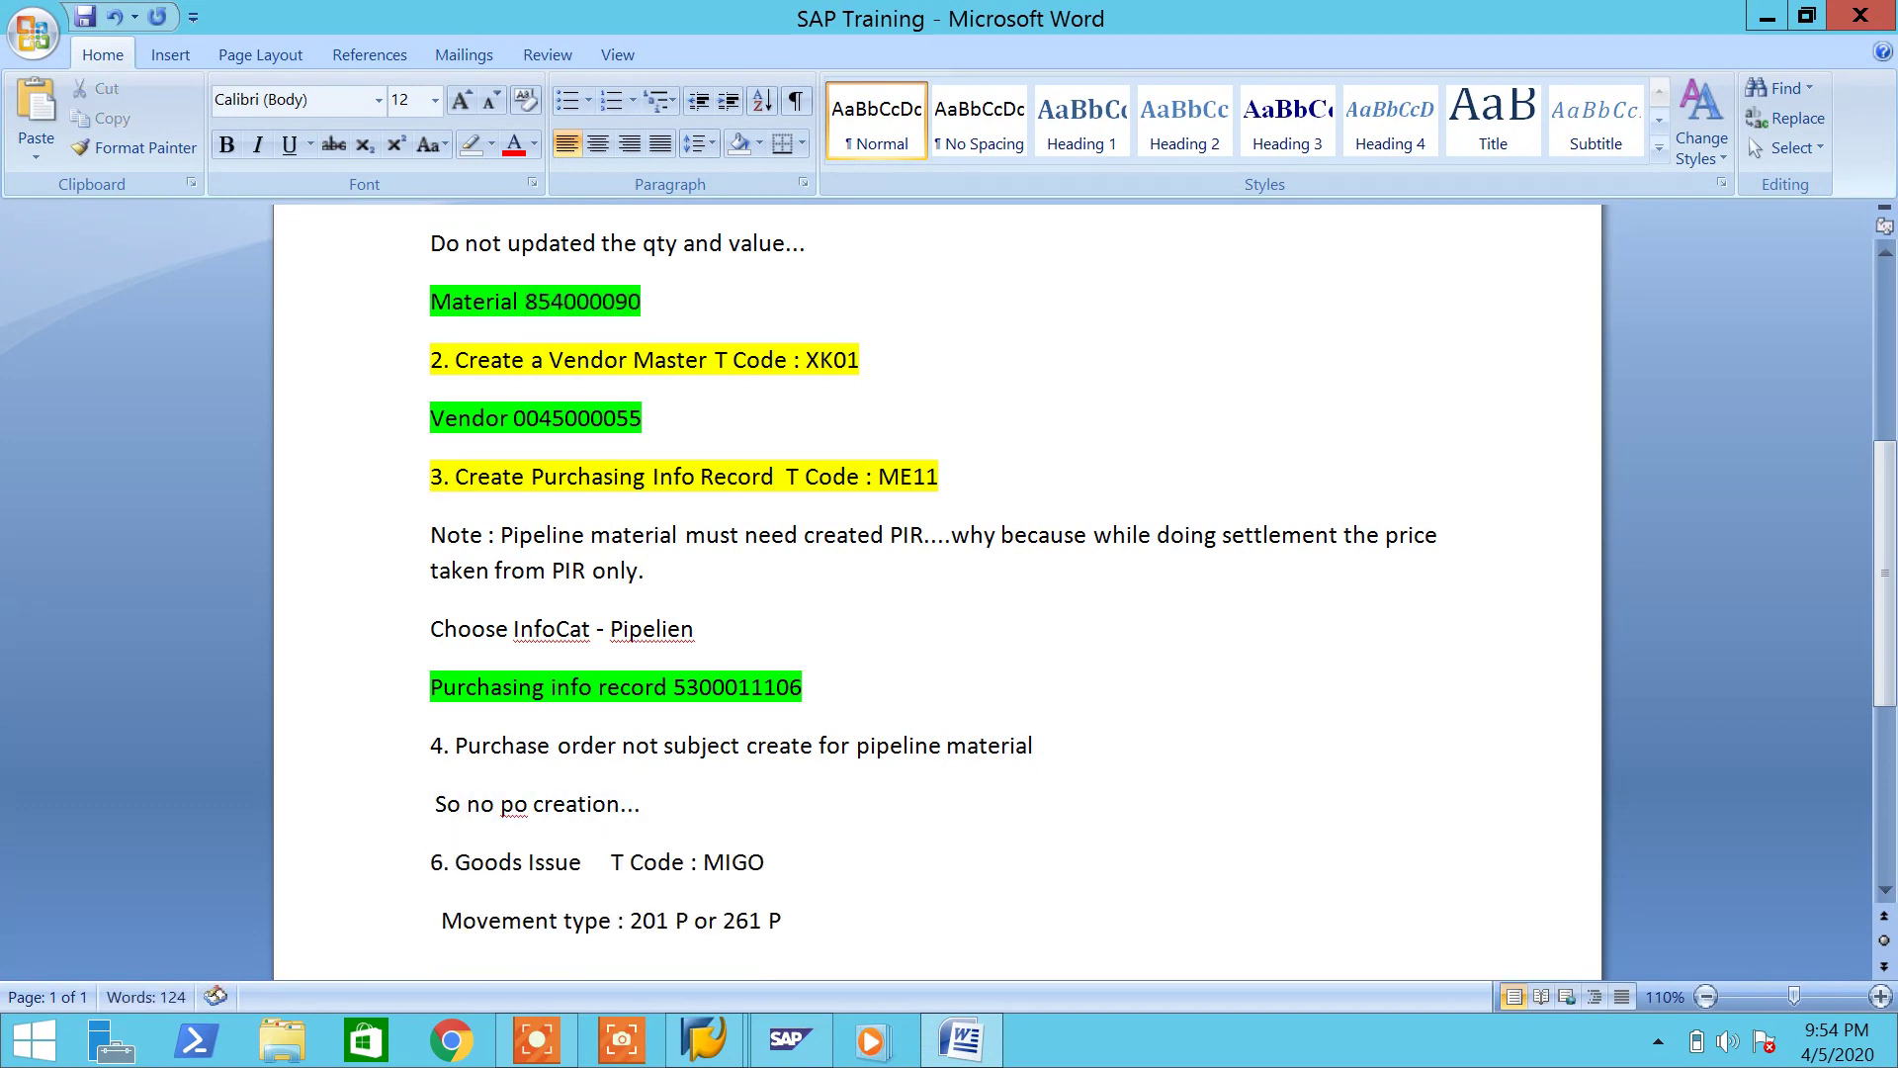
{"action": "key", "text": "BackSpace"}
{"action": "type", "text": "4"}
{"action": "key", "text": "BackSpace"}
{"action": "type", "text": "5"}
{"action": "key", "text": "alt+Tab"}
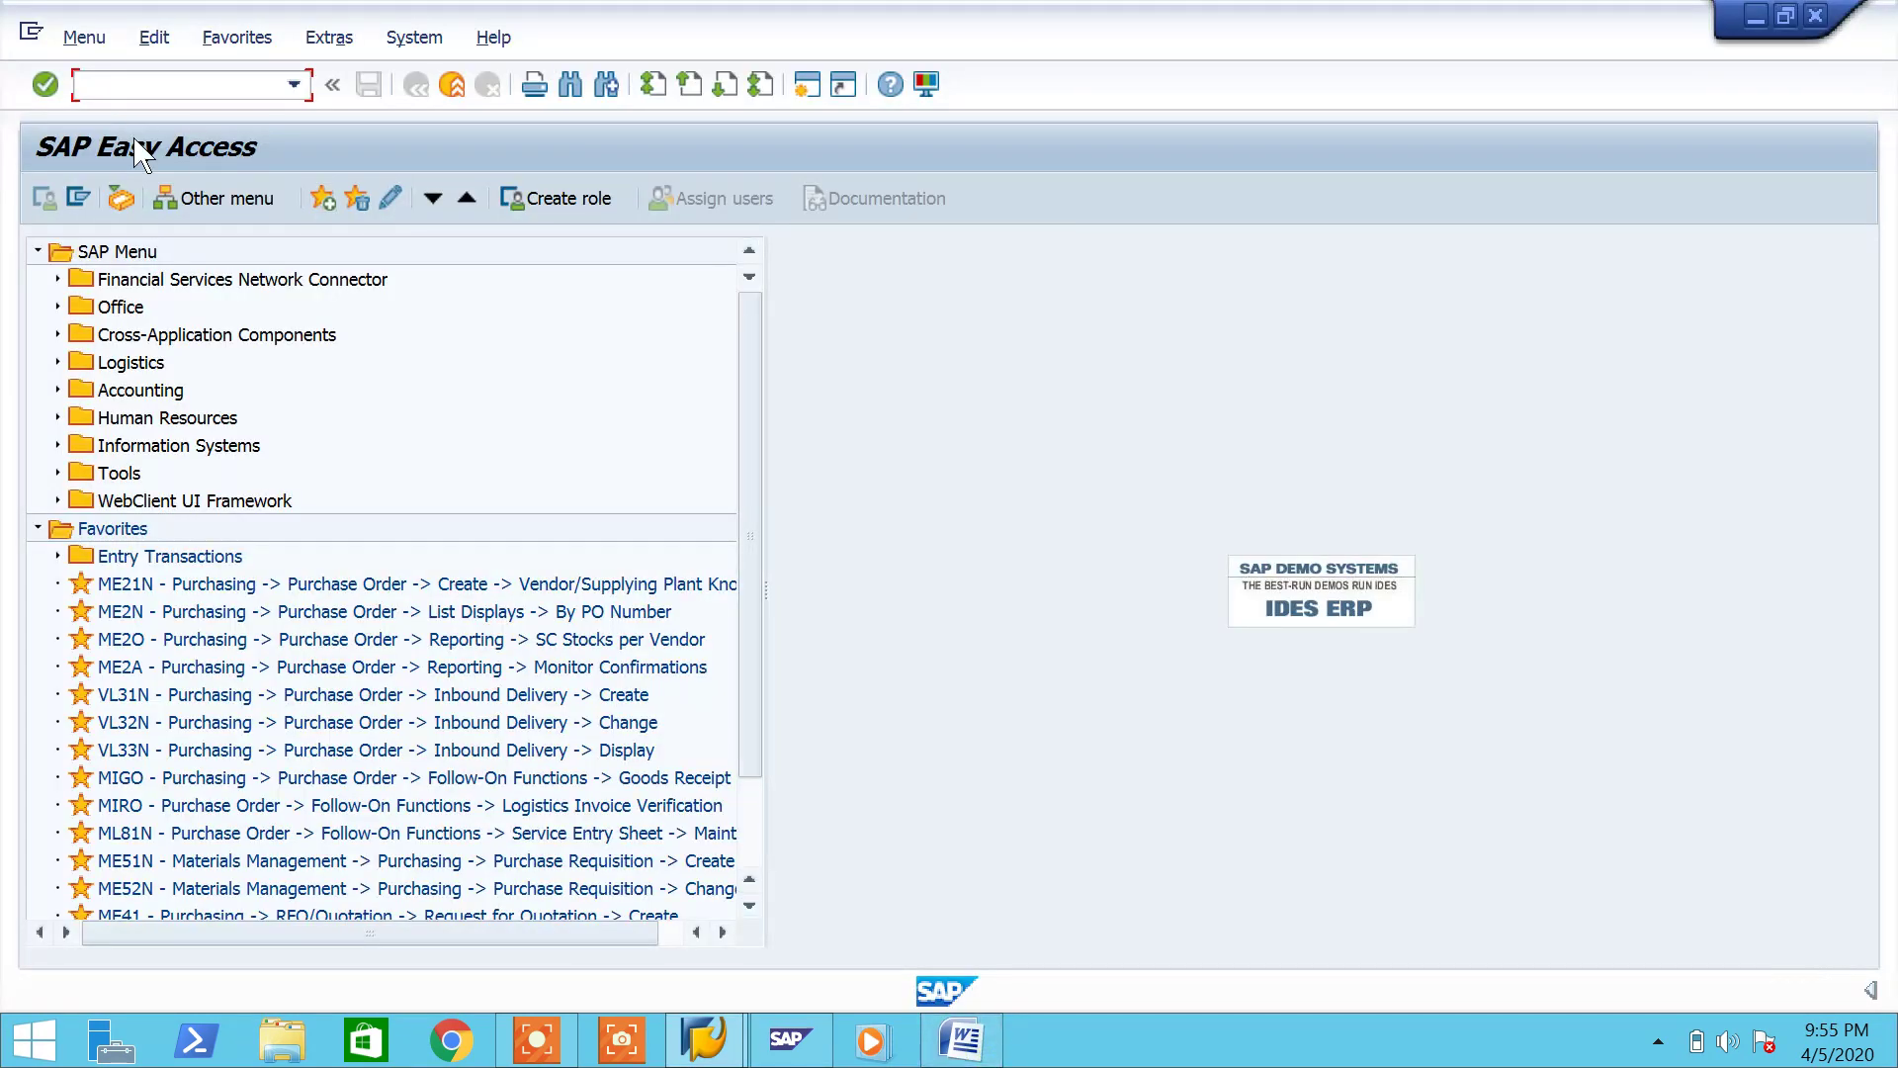
Step: Start MIGO with the Goods Issue action and movement type 201
{"action": "key", "text": "Return"}
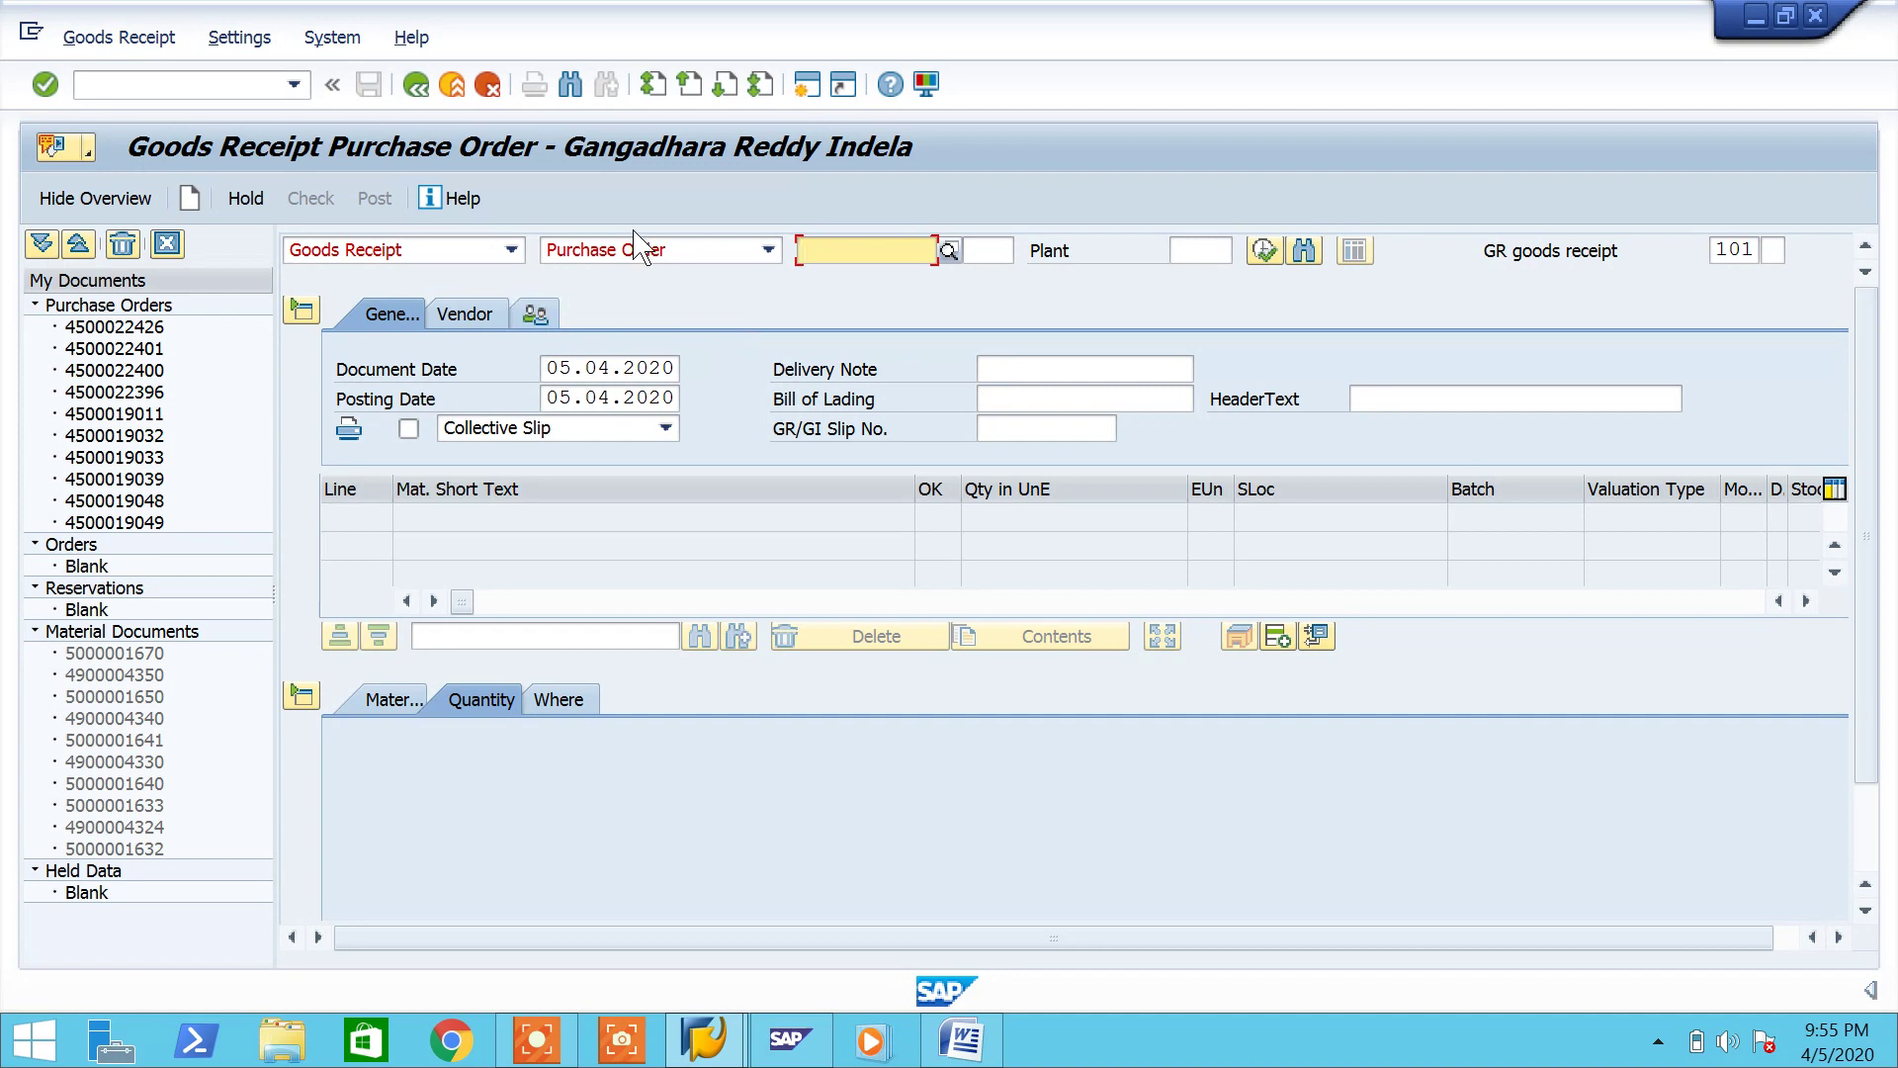
{"action": "left_click", "coordinate": [440, 250]}
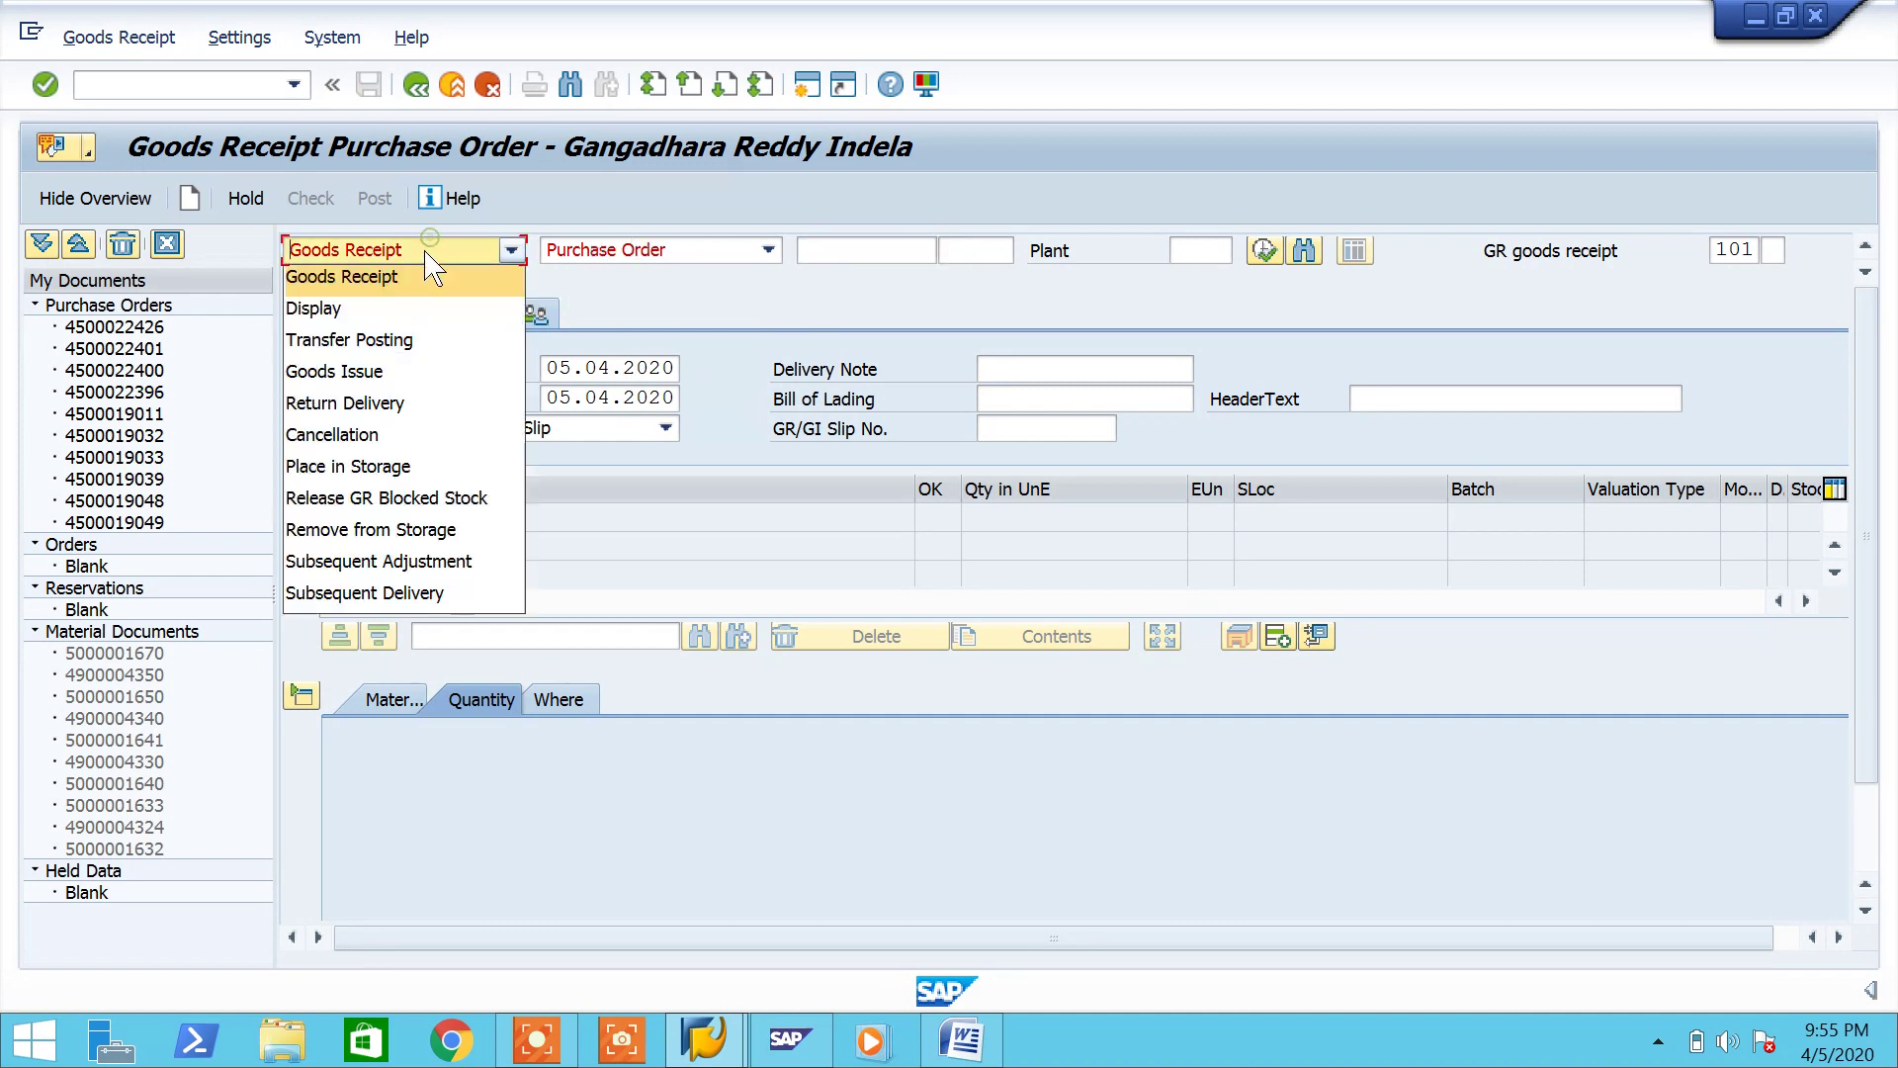
{"action": "left_click", "coordinate": [366, 376]}
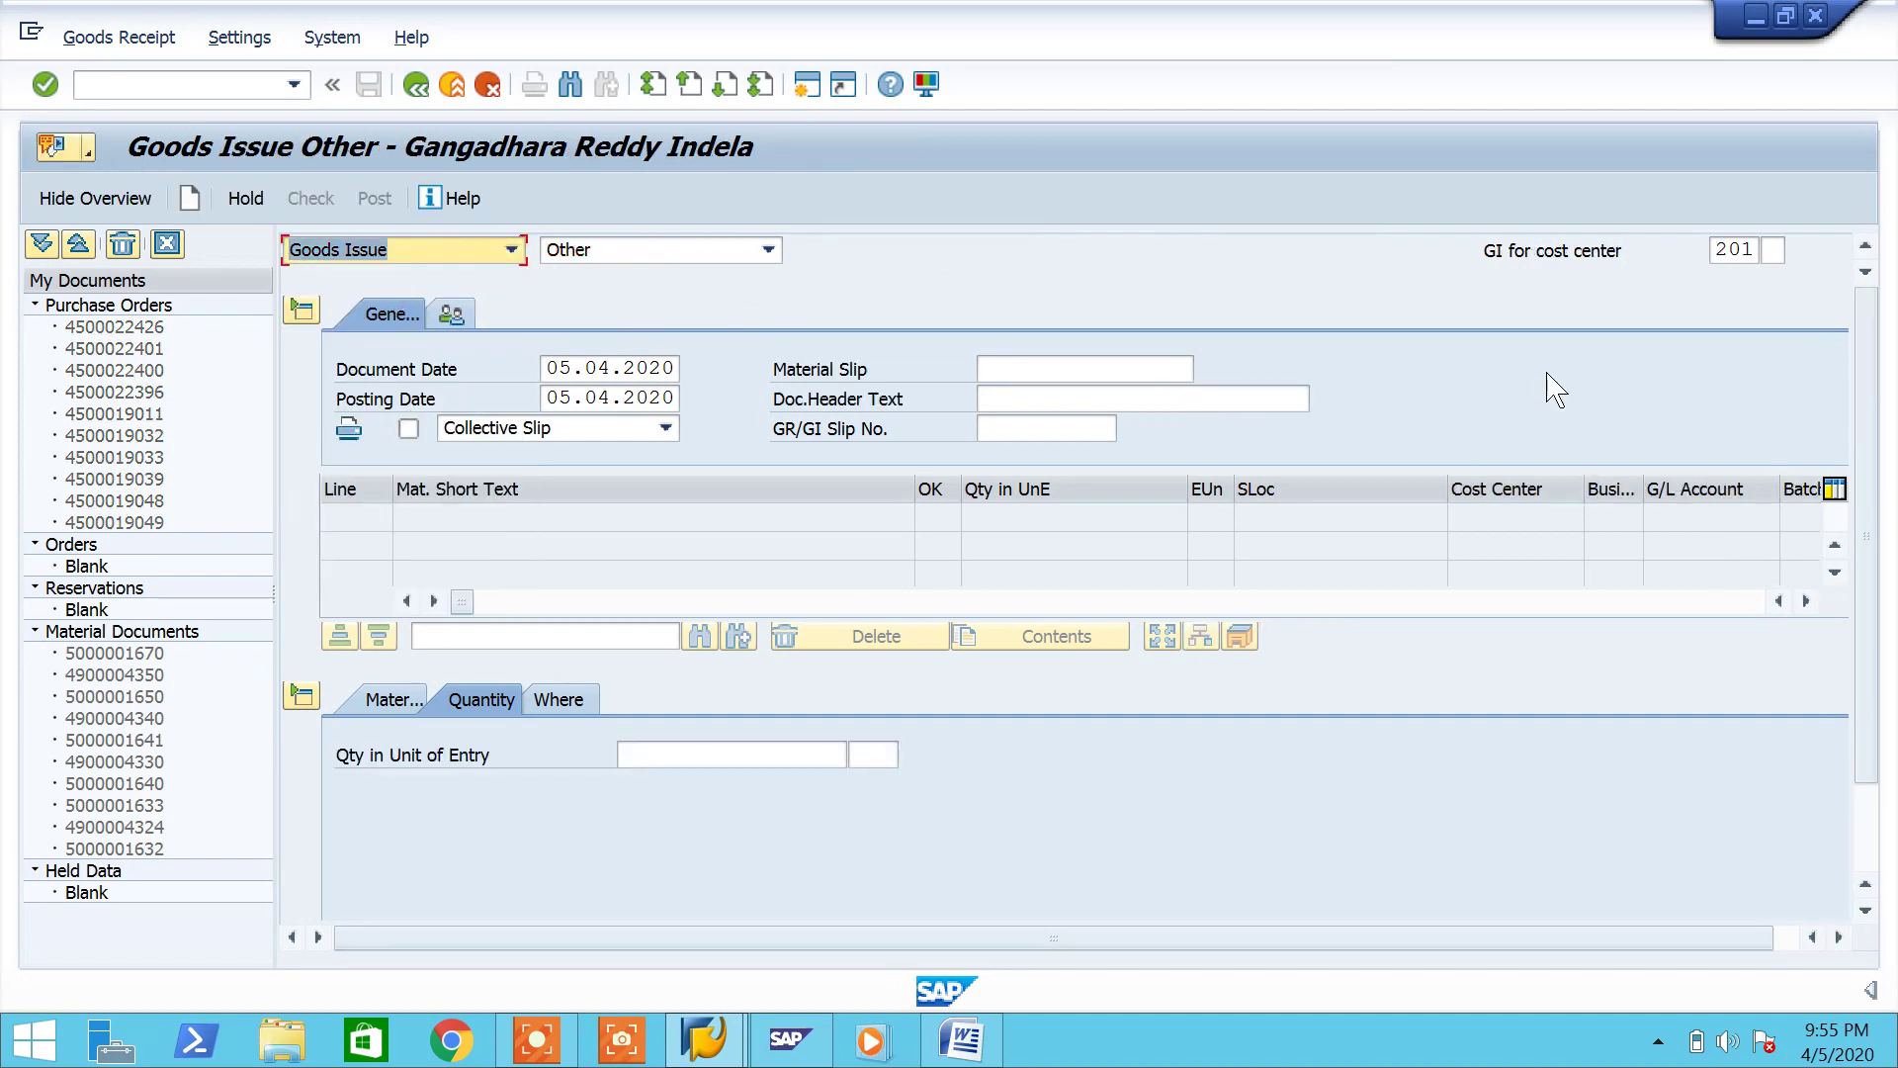
{"action": "left_click", "coordinate": [1758, 249]}
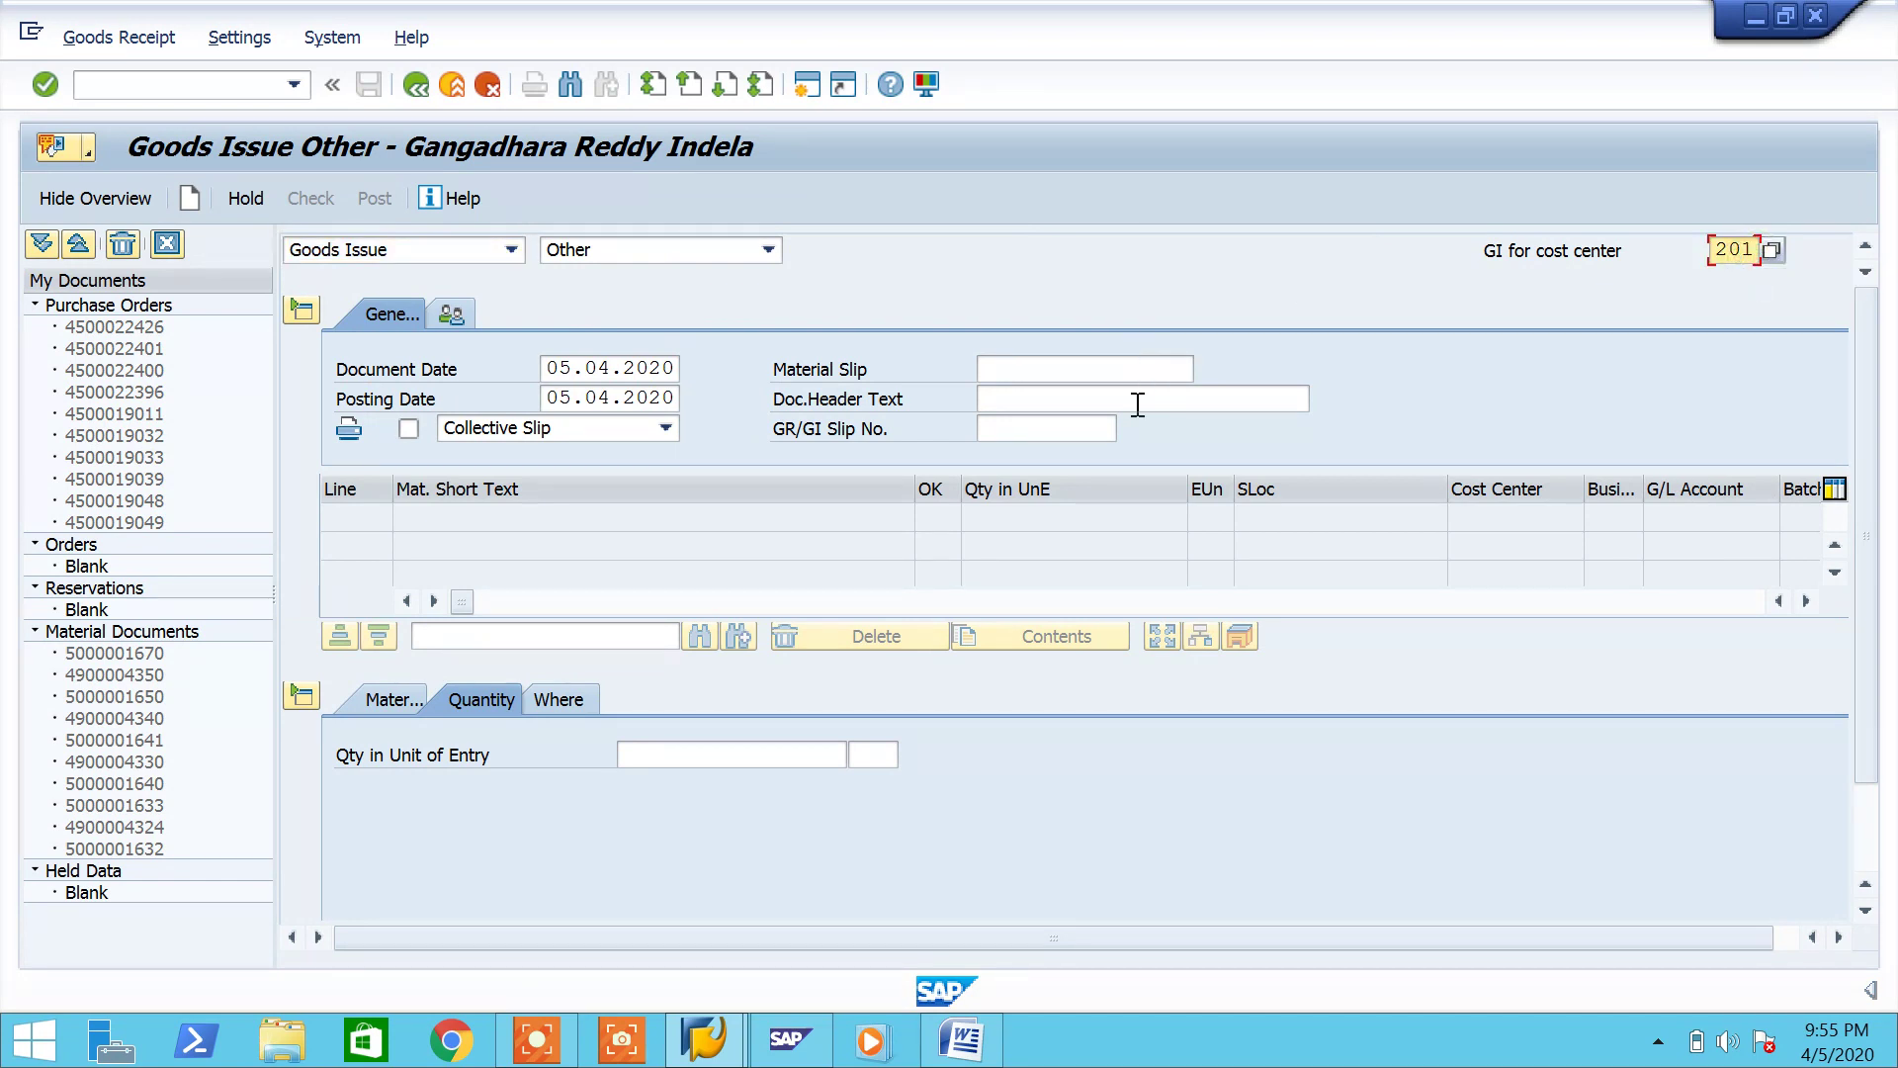
{"action": "left_click", "coordinate": [1127, 371]}
Step: Add special stock indicator P for a pipeline issue, then select material 854000090 in the notes
{"action": "left_click", "coordinate": [1781, 249]}
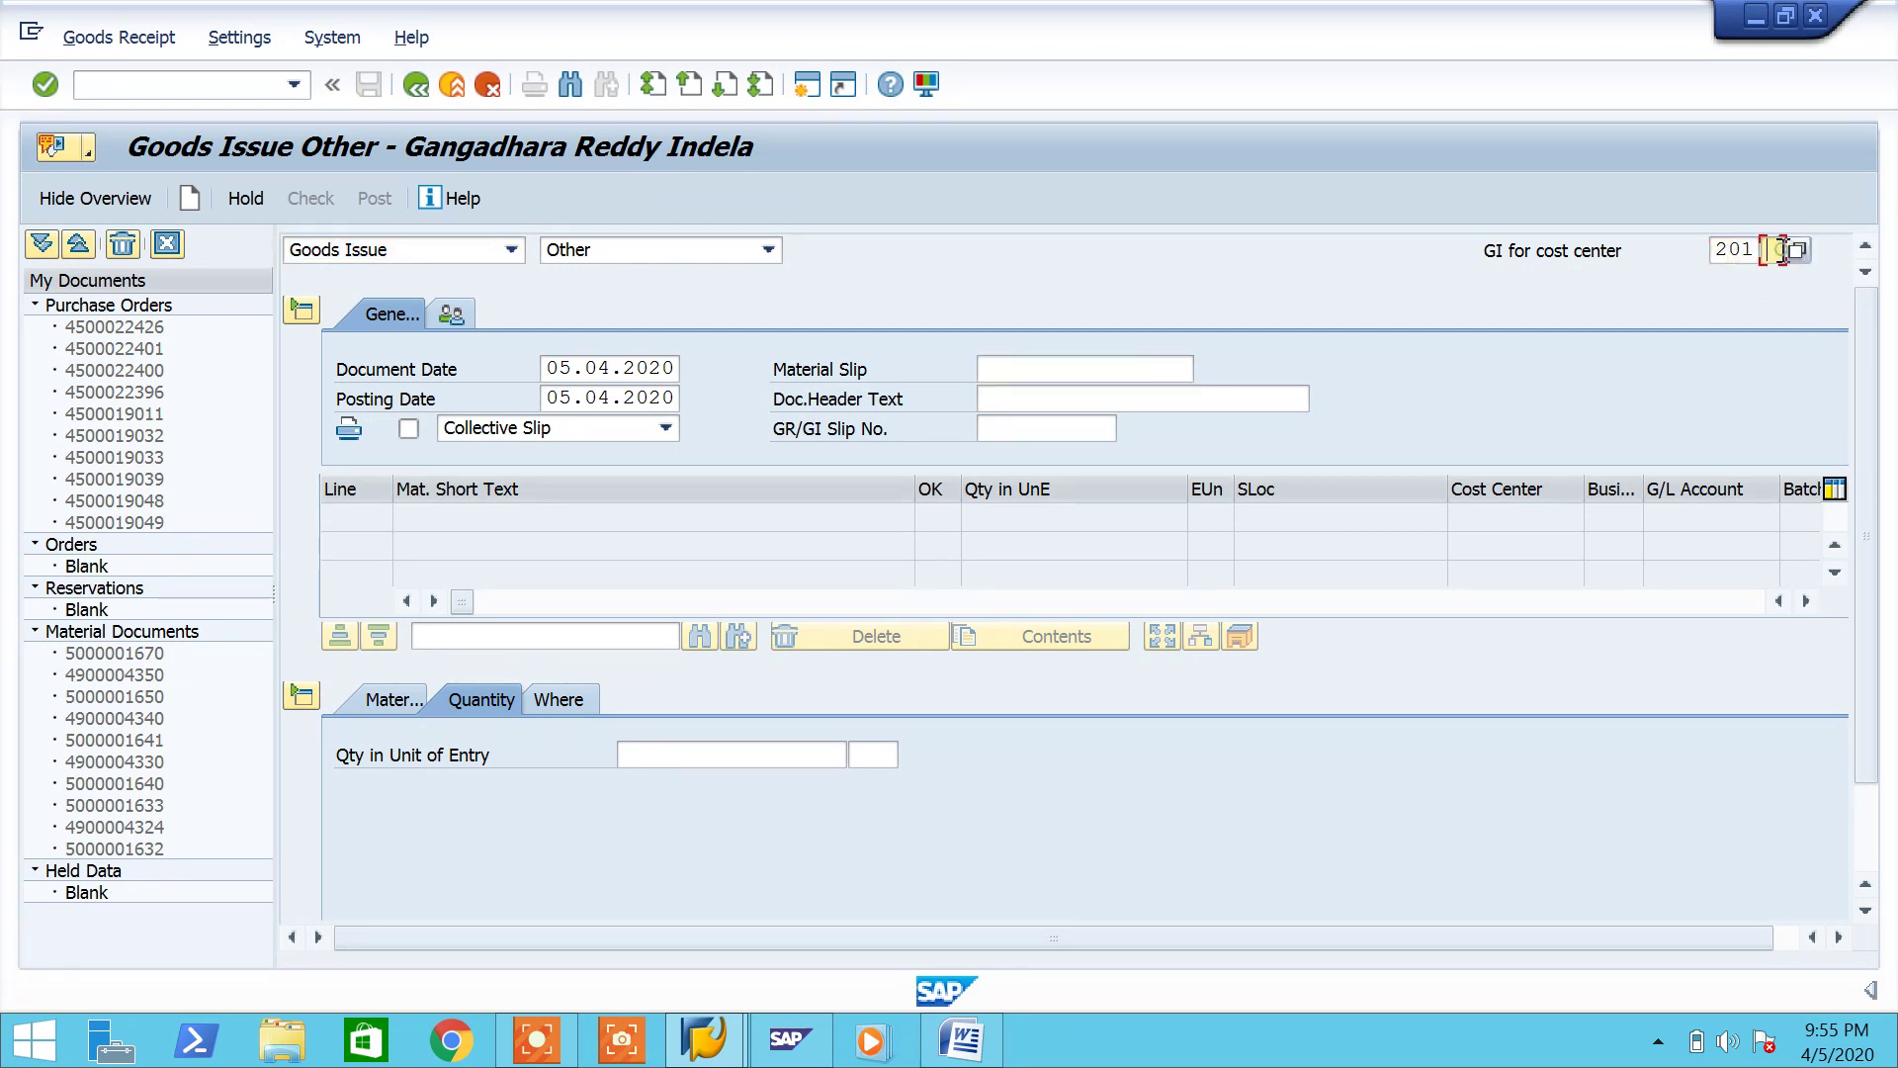
{"action": "type", "text": "B"}
{"action": "key", "text": "Return"}
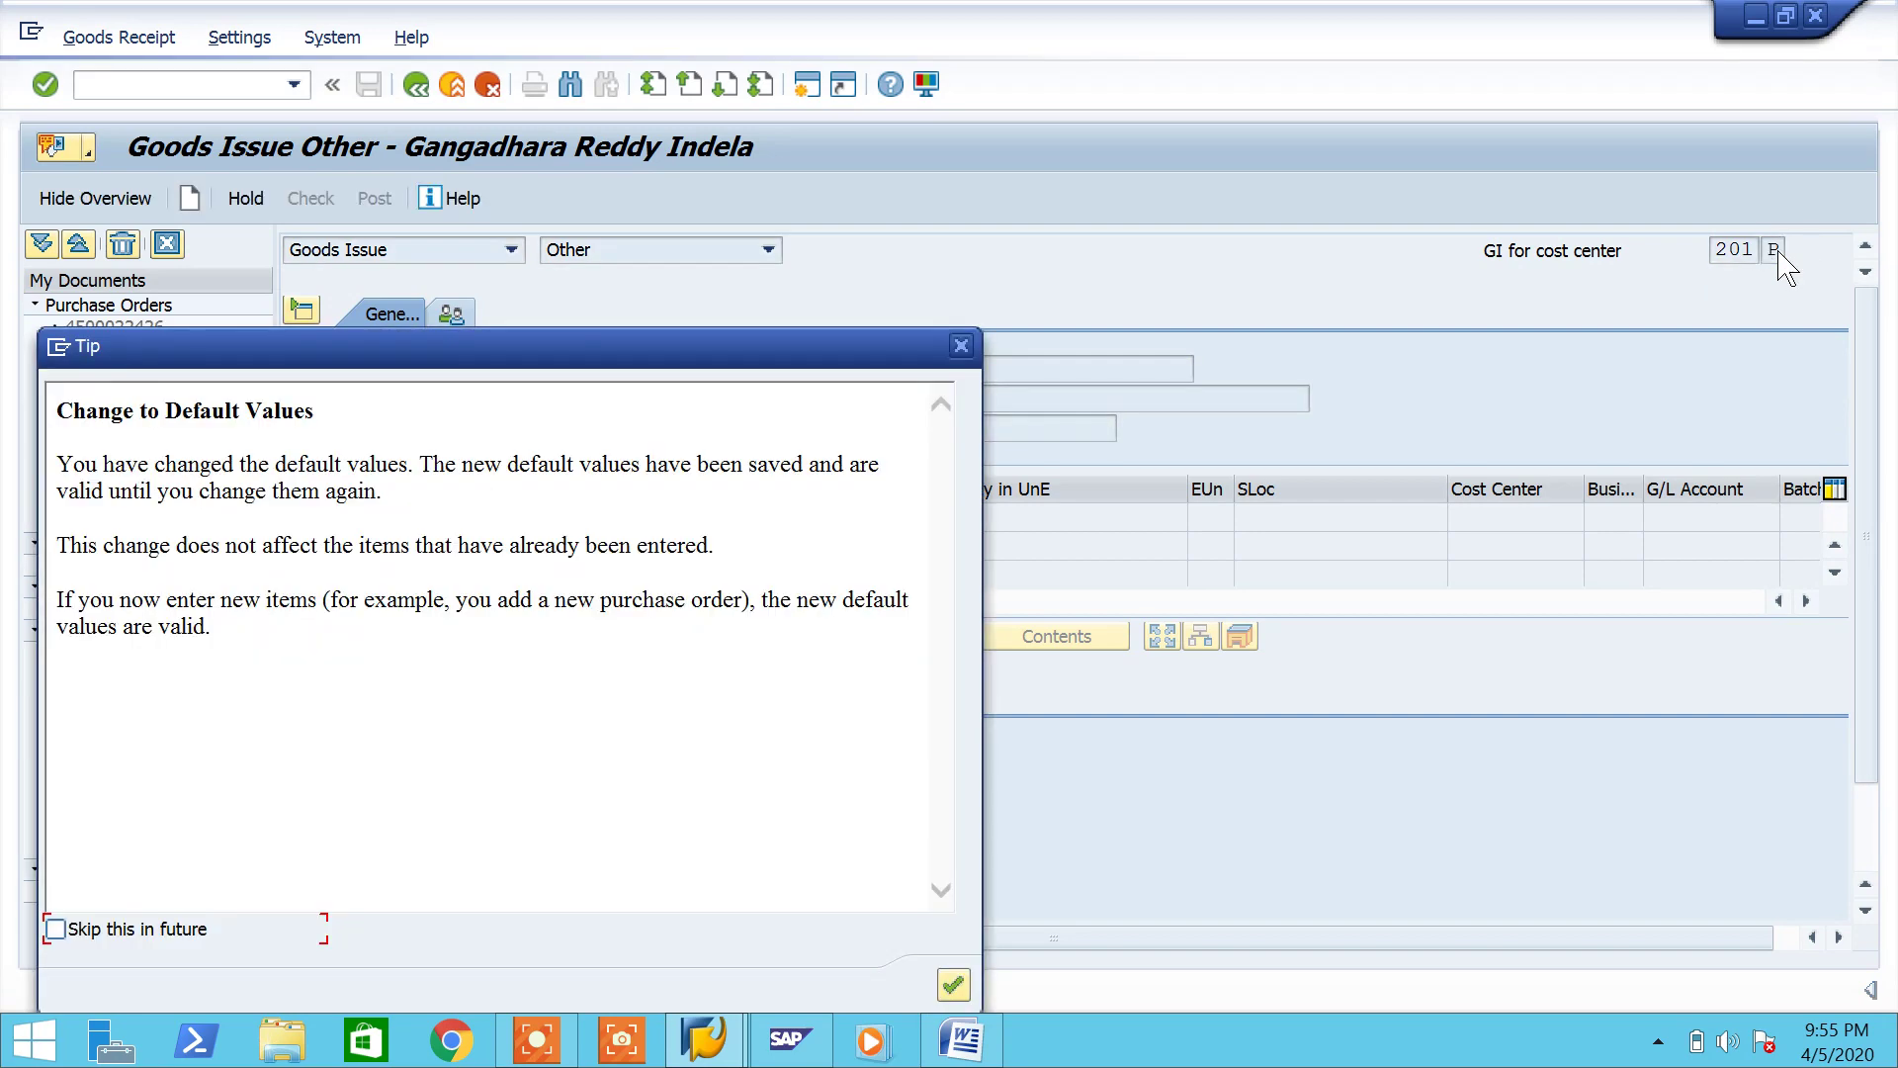
{"action": "key", "text": "Return"}
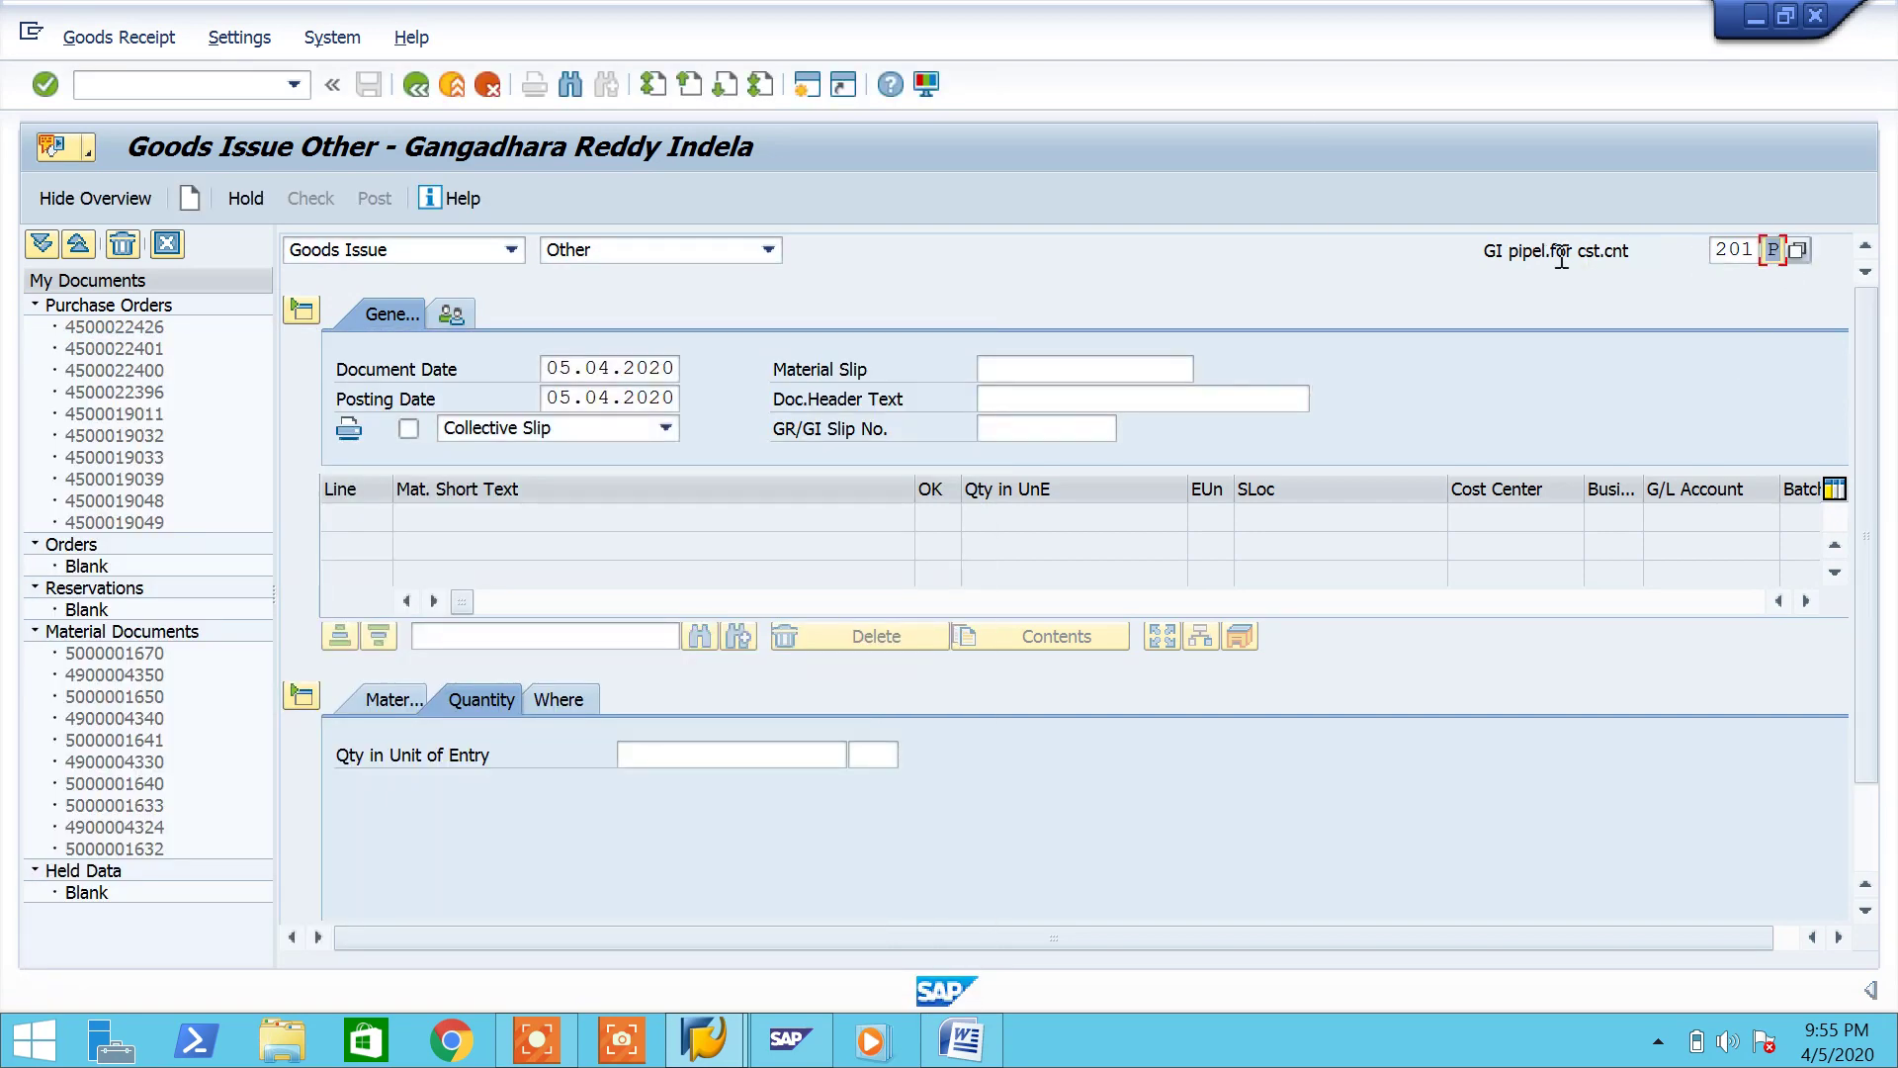
{"action": "left_click", "coordinate": [973, 1044]}
{"action": "left_click_drag", "start_coordinate": [652, 296], "coordinate": [528, 298]}
{"action": "key", "text": "ctrl+c"}
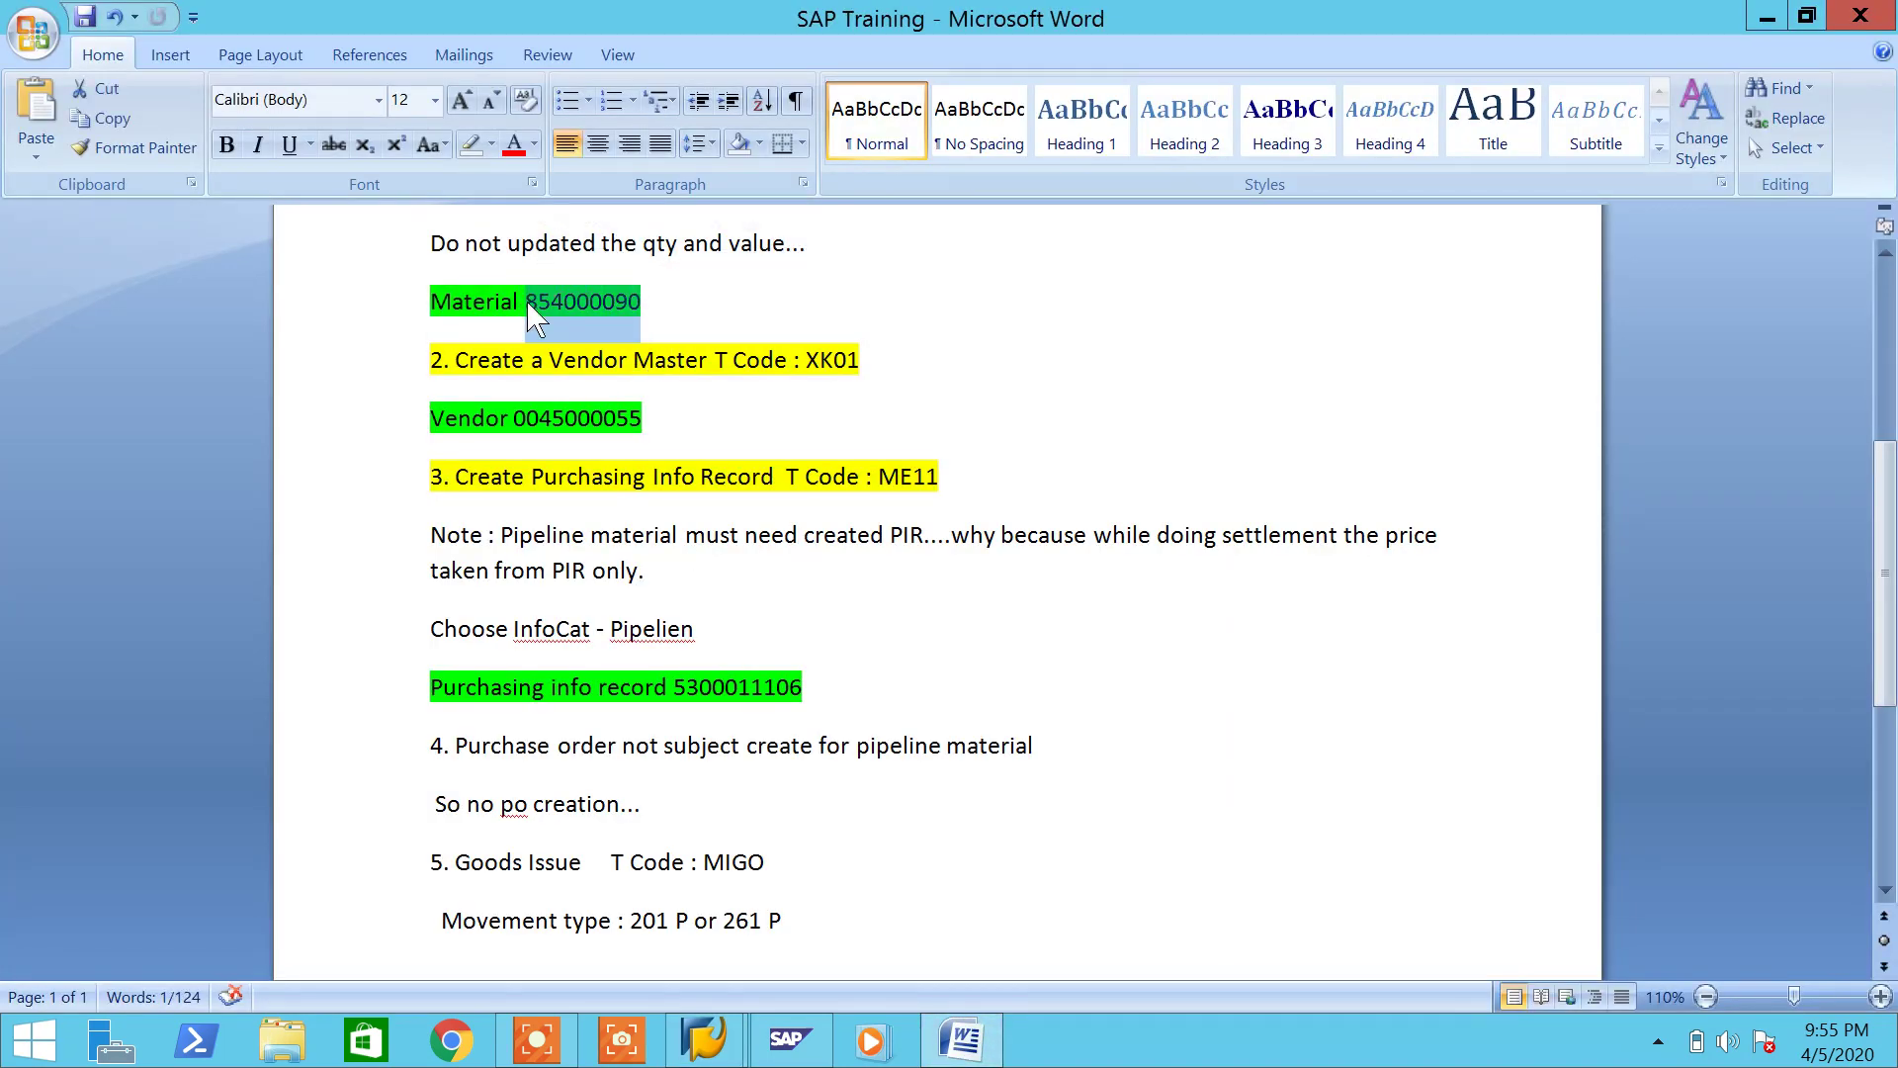
Step: Enter material 854000090 on the item's Material tab to create line 1
{"action": "left_click", "coordinate": [952, 1042]}
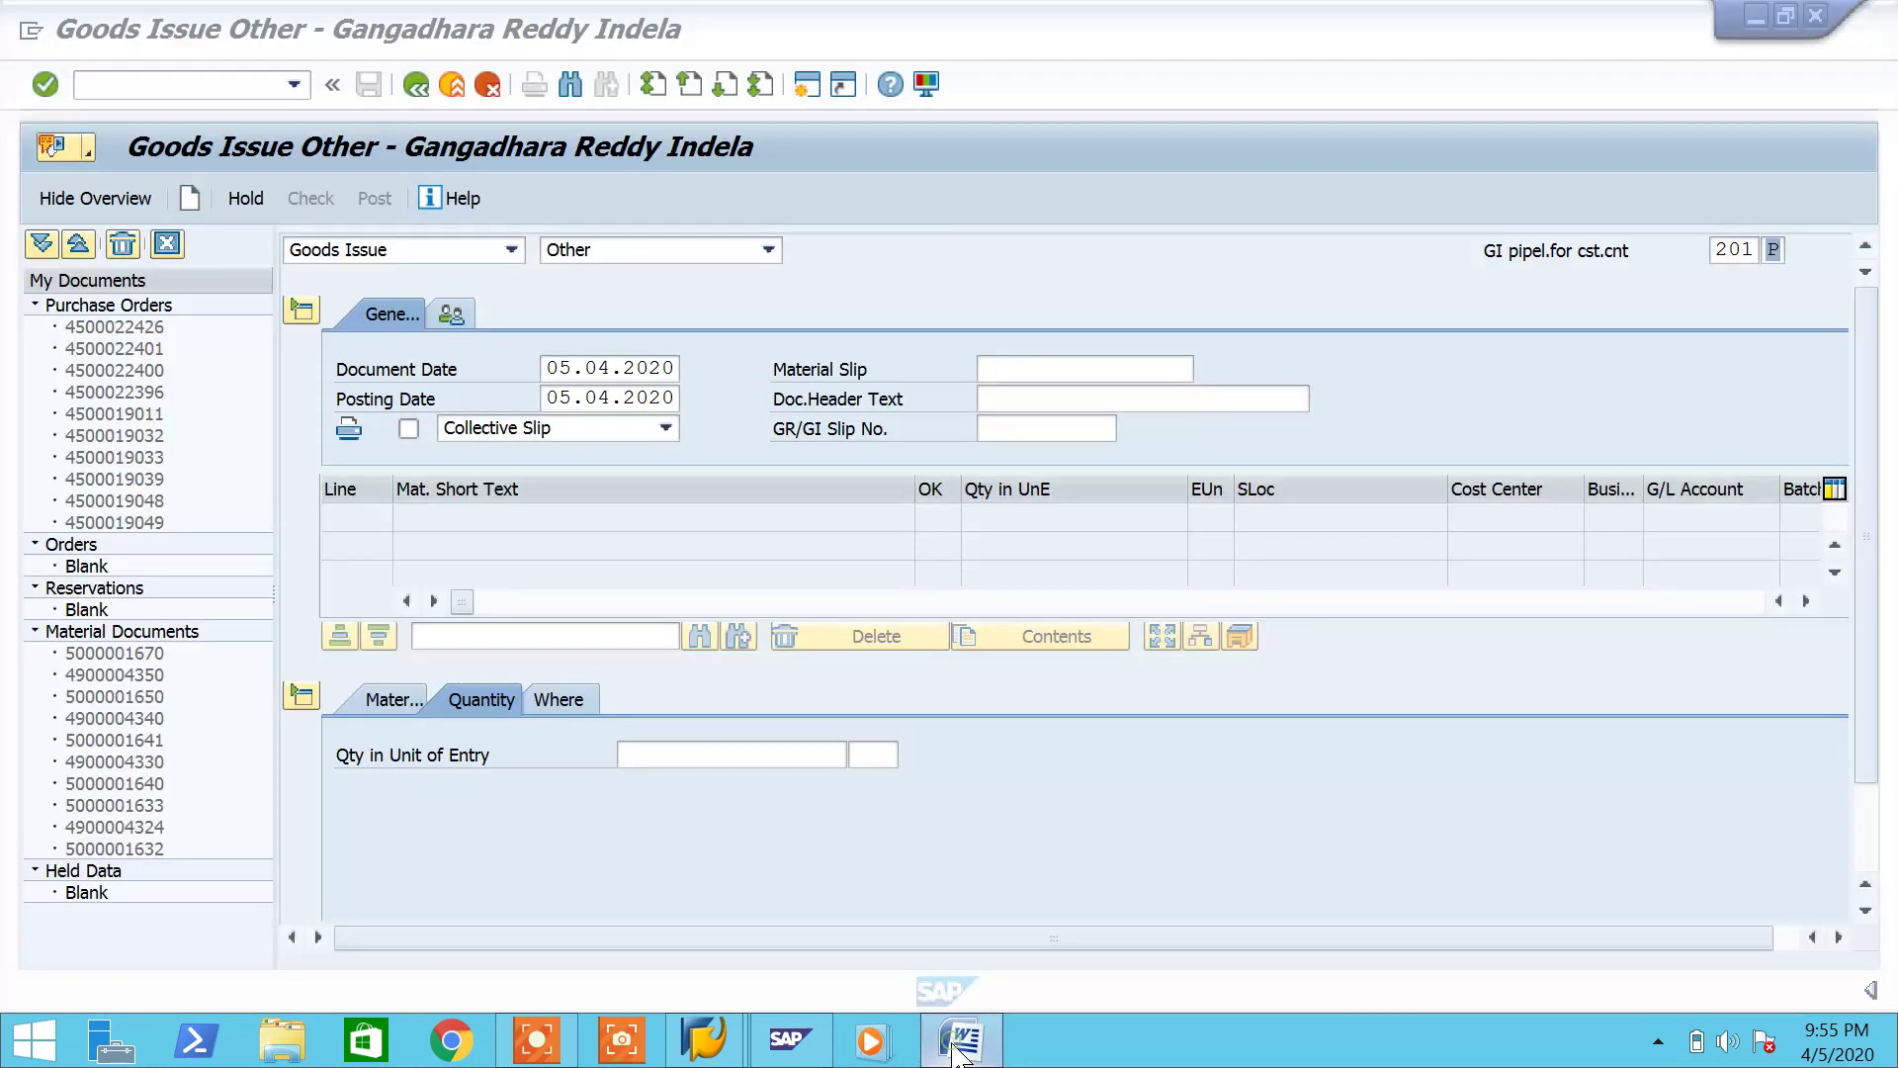
{"action": "left_click", "coordinate": [411, 702]}
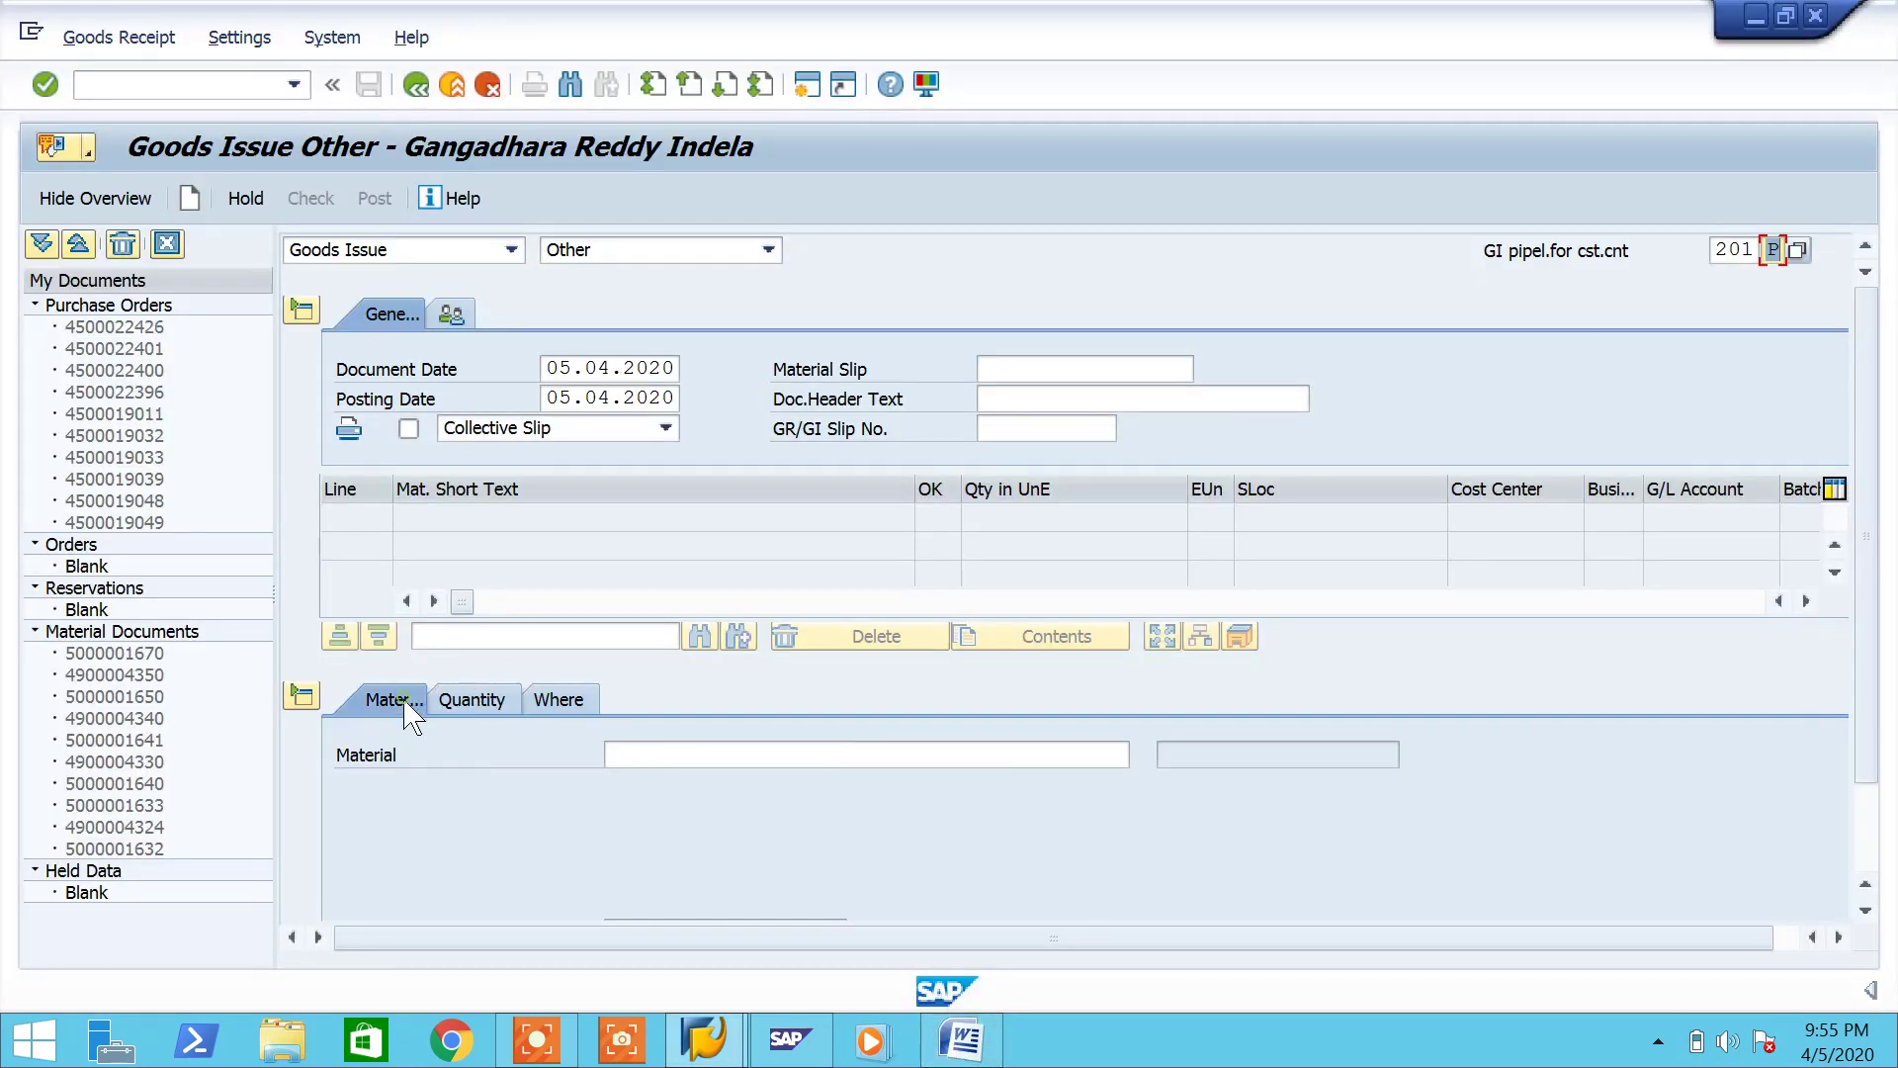
{"action": "left_click", "coordinate": [687, 753]}
{"action": "key", "text": "ctrl+v"}
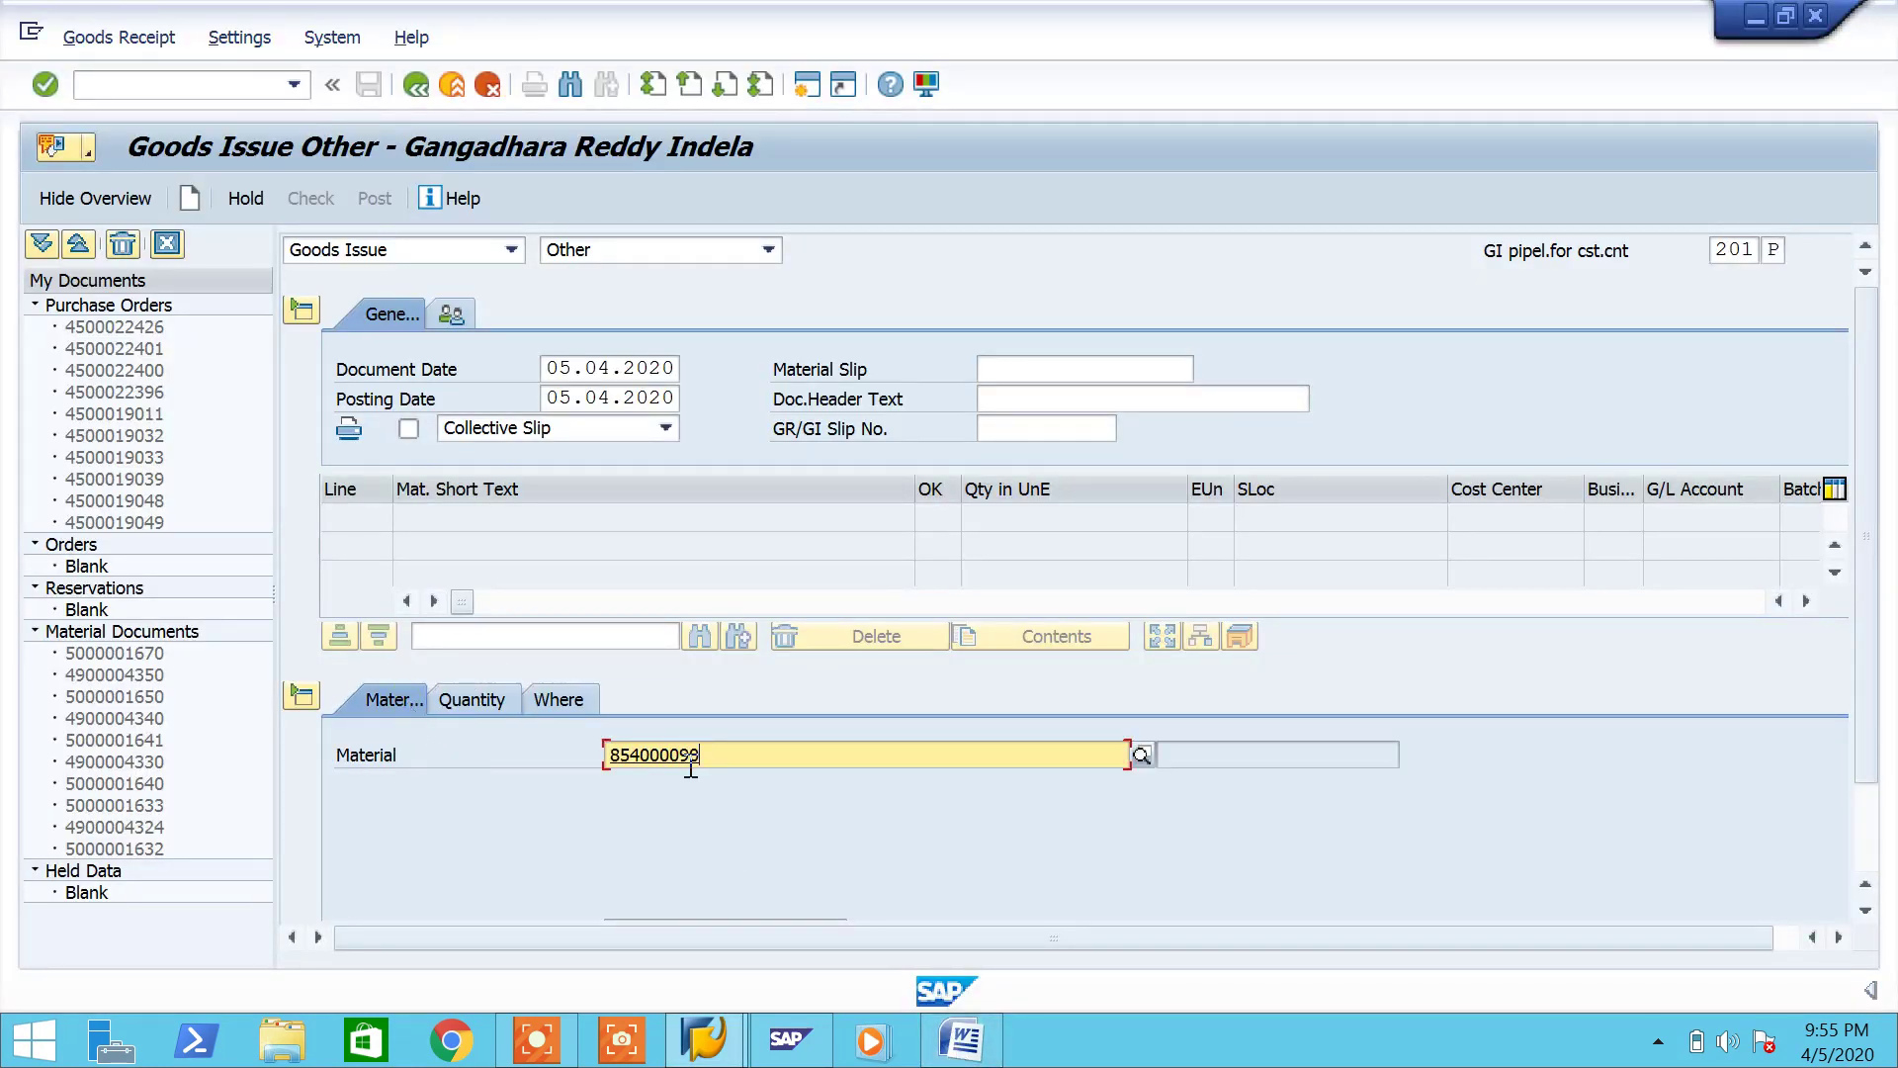
{"action": "key", "text": "Return"}
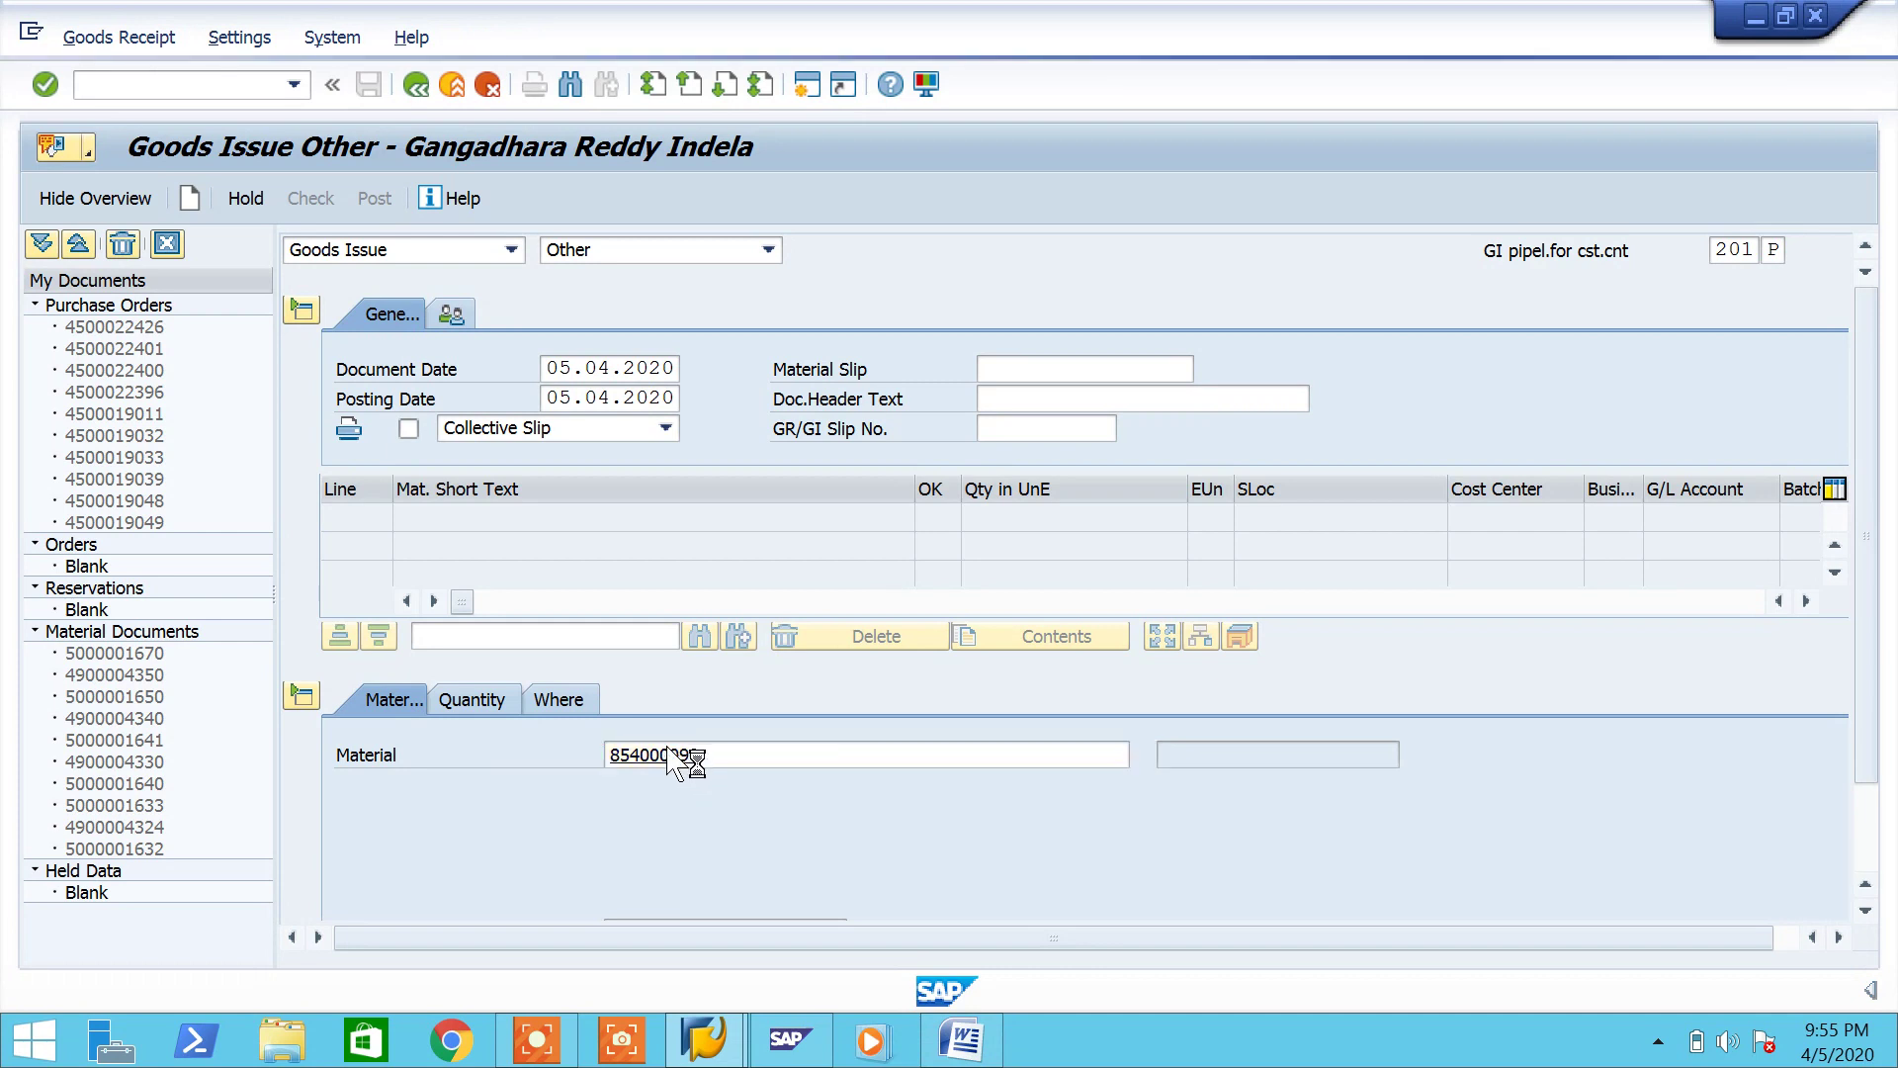
Step: Set quantity 100 and plant PH07, then open the item's account assignment details
{"action": "left_click", "coordinate": [482, 699]}
{"action": "type", "text": "100"}
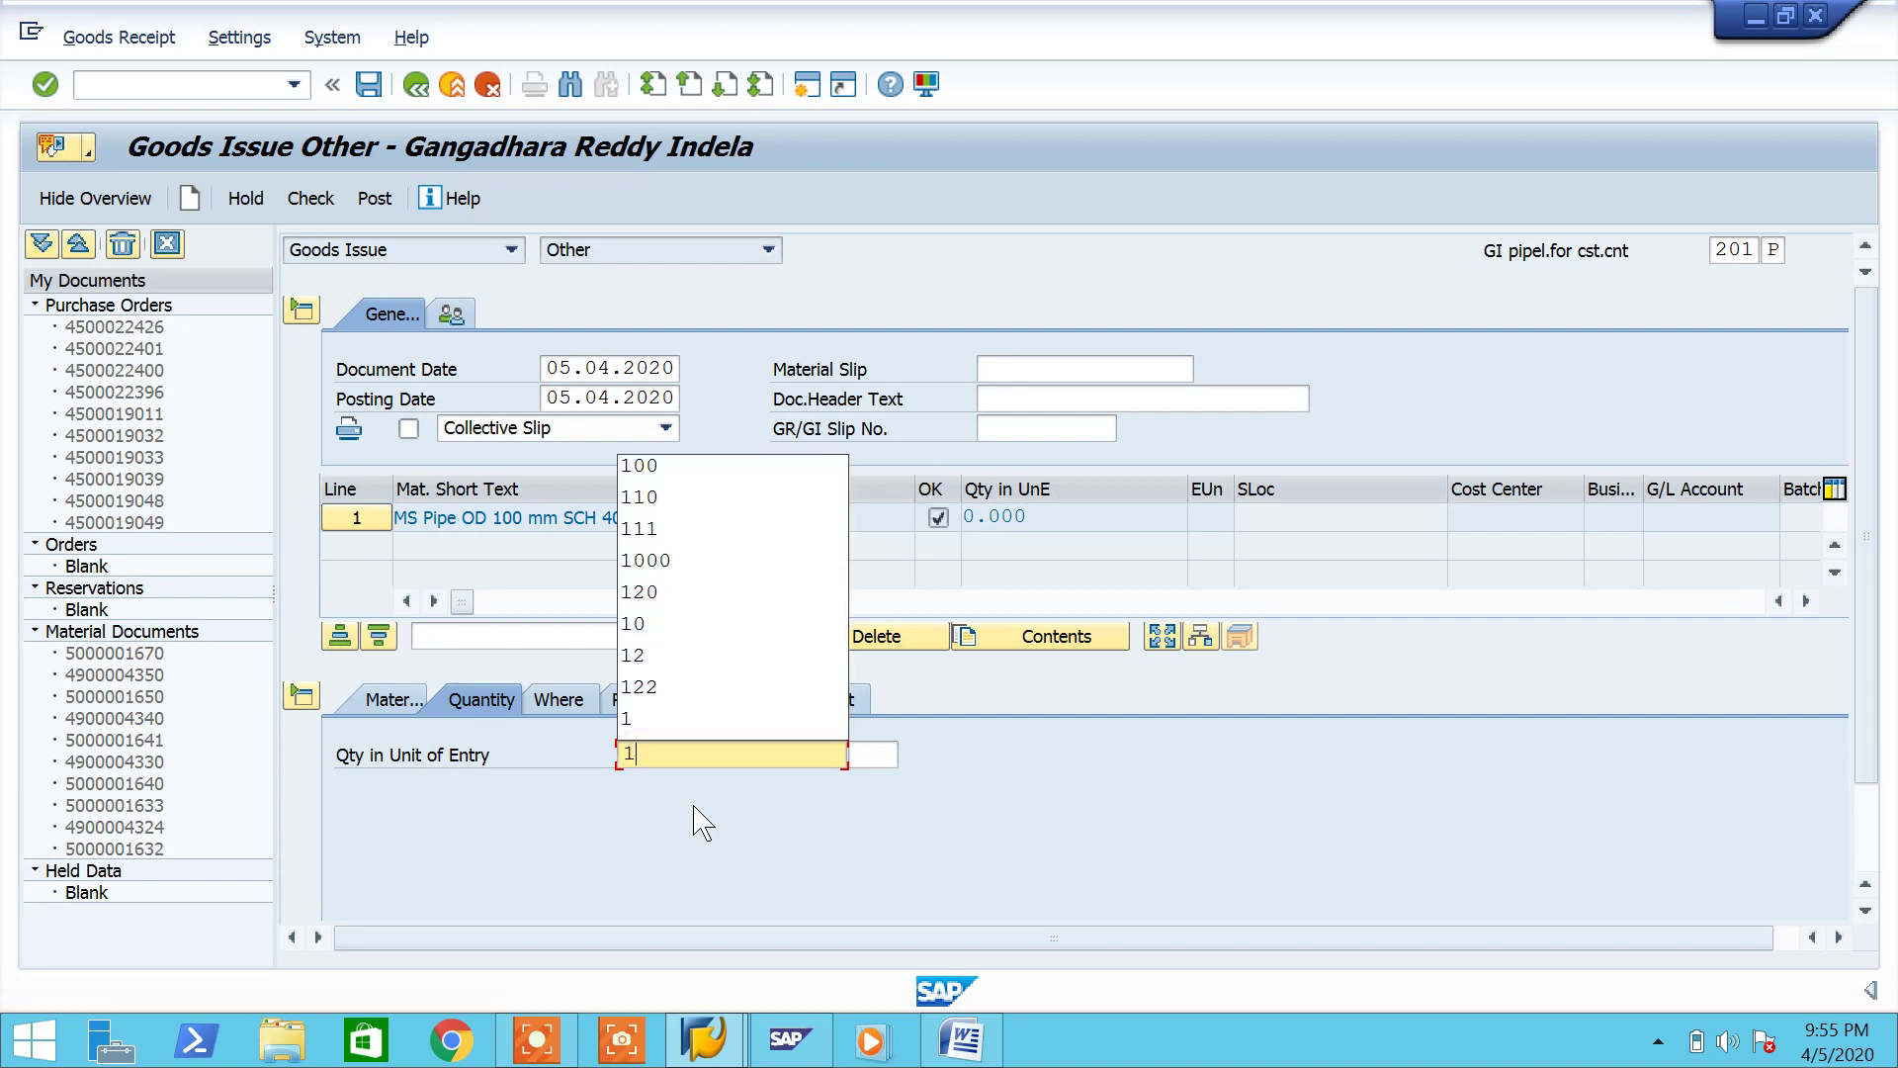
{"action": "key", "text": "Return"}
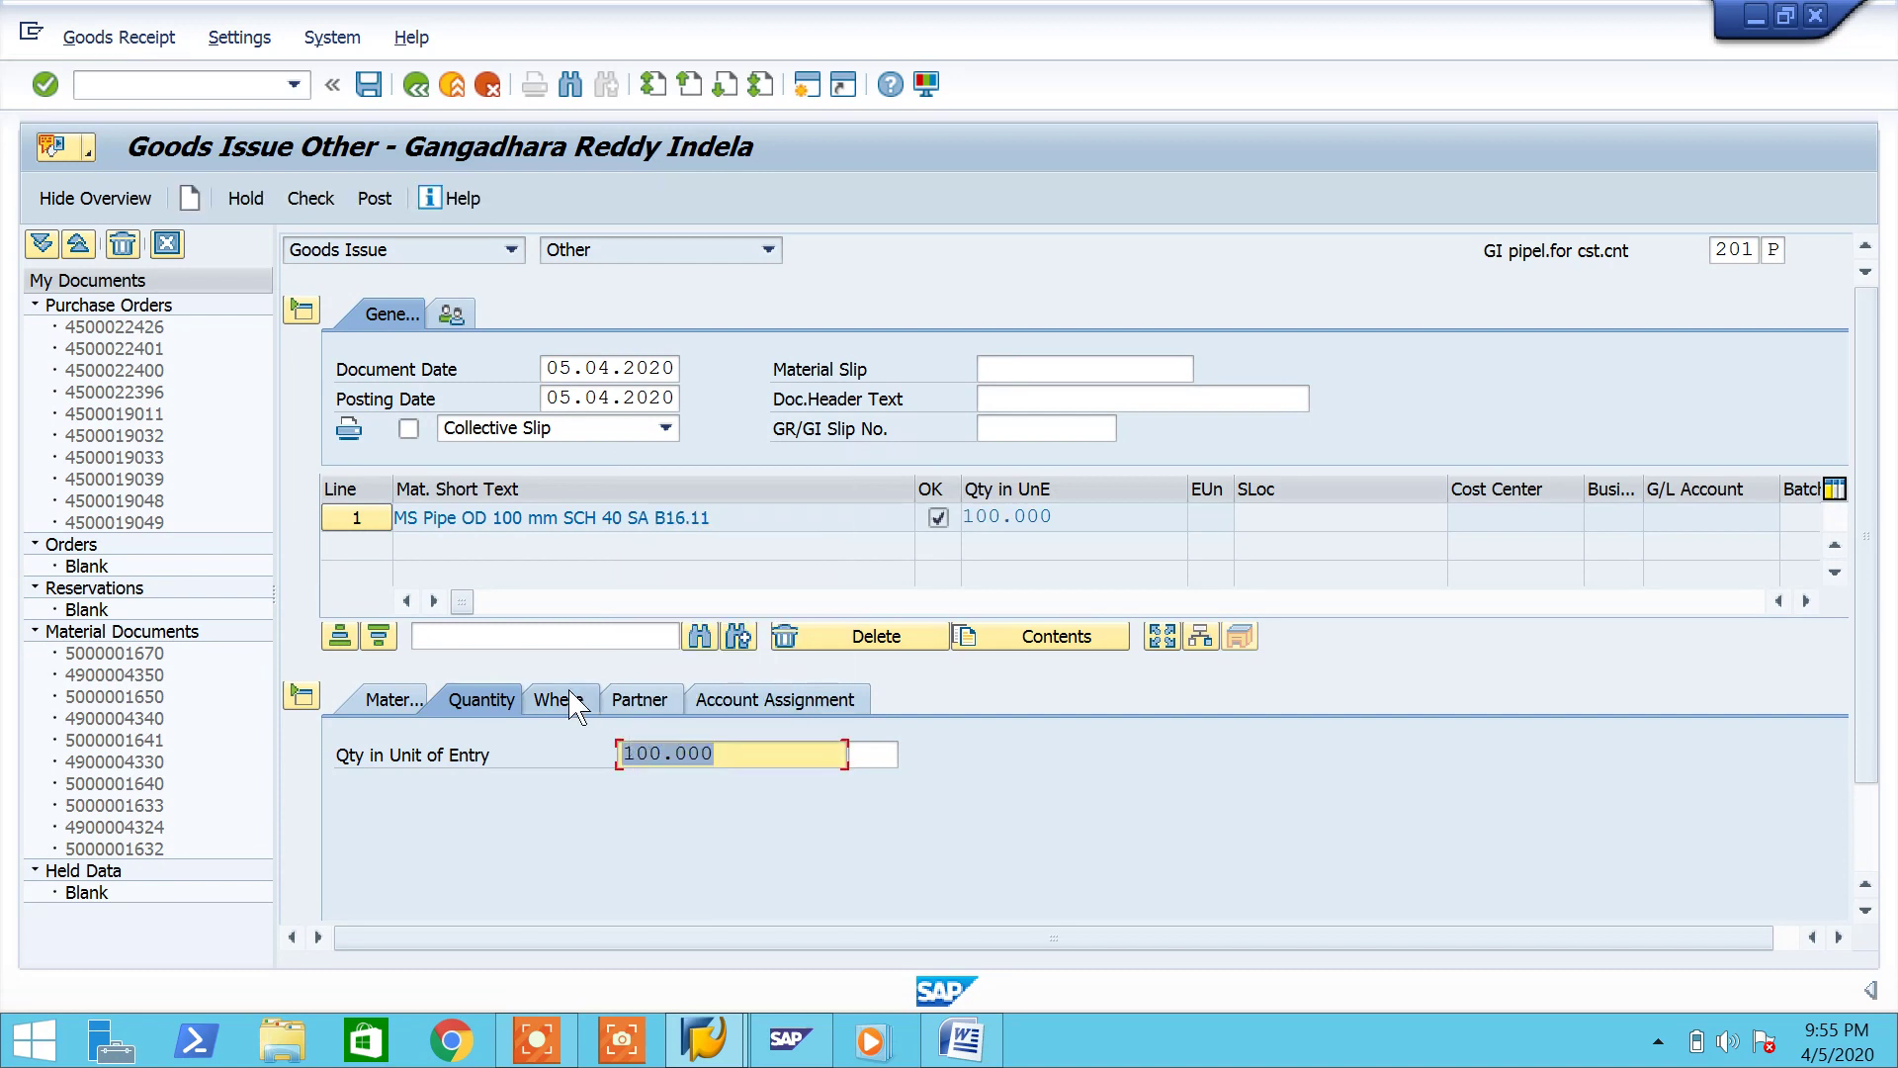
{"action": "left_click", "coordinate": [559, 698]}
{"action": "left_click", "coordinate": [729, 815]}
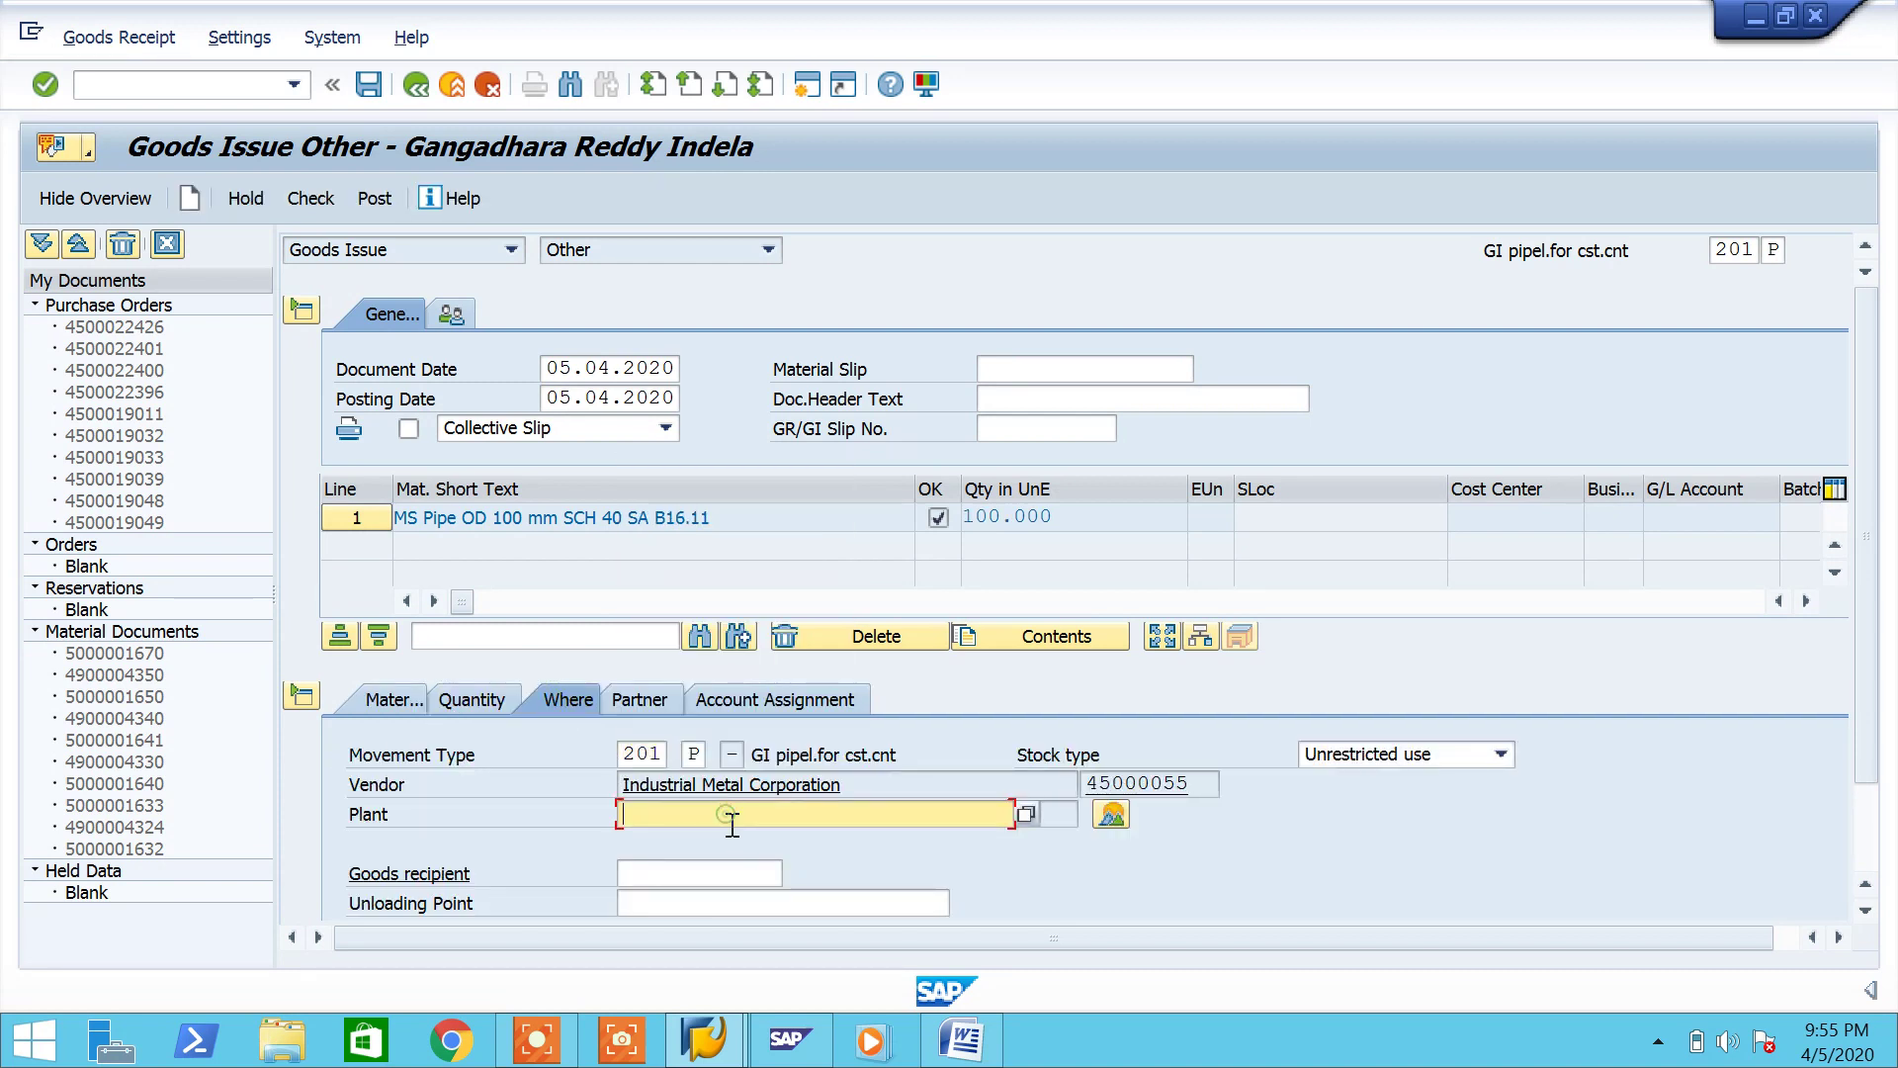
{"action": "type", "text": "PH07"}
{"action": "key", "text": "Return"}
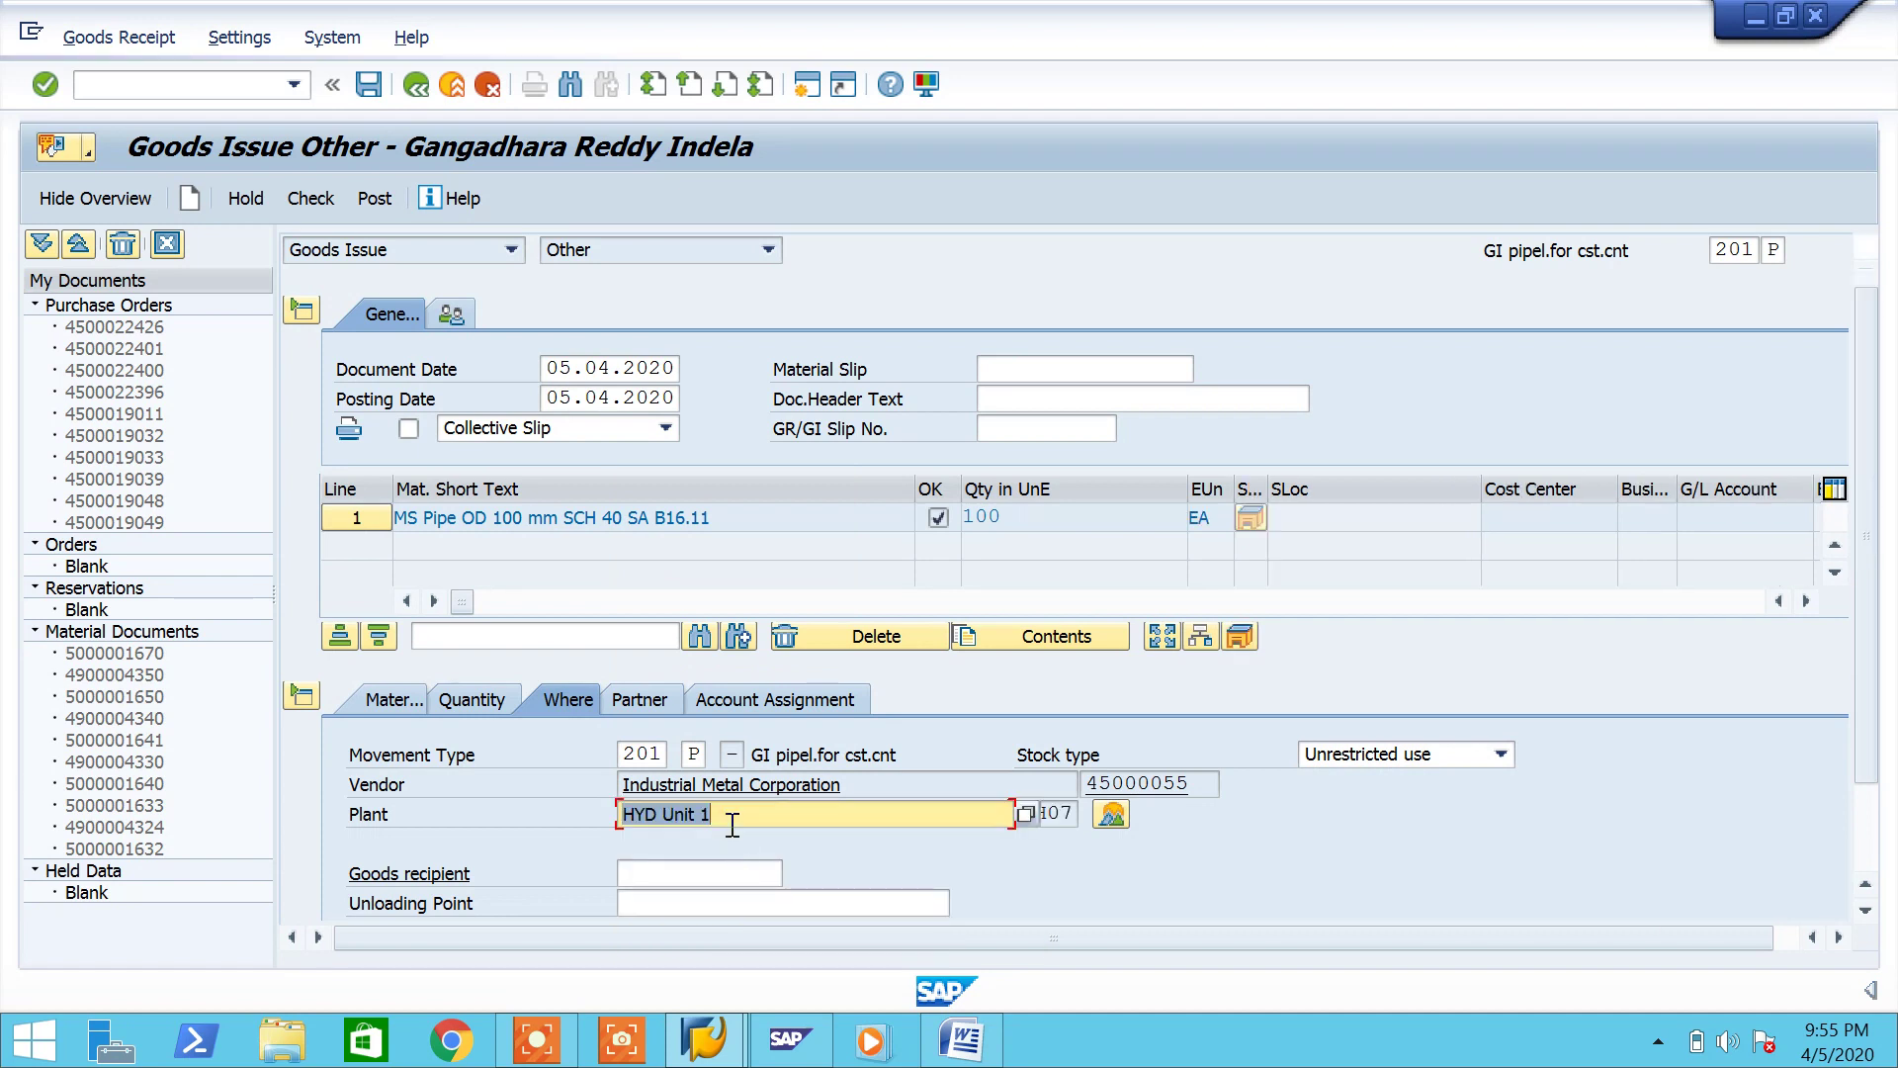
{"action": "left_click", "coordinate": [632, 704]}
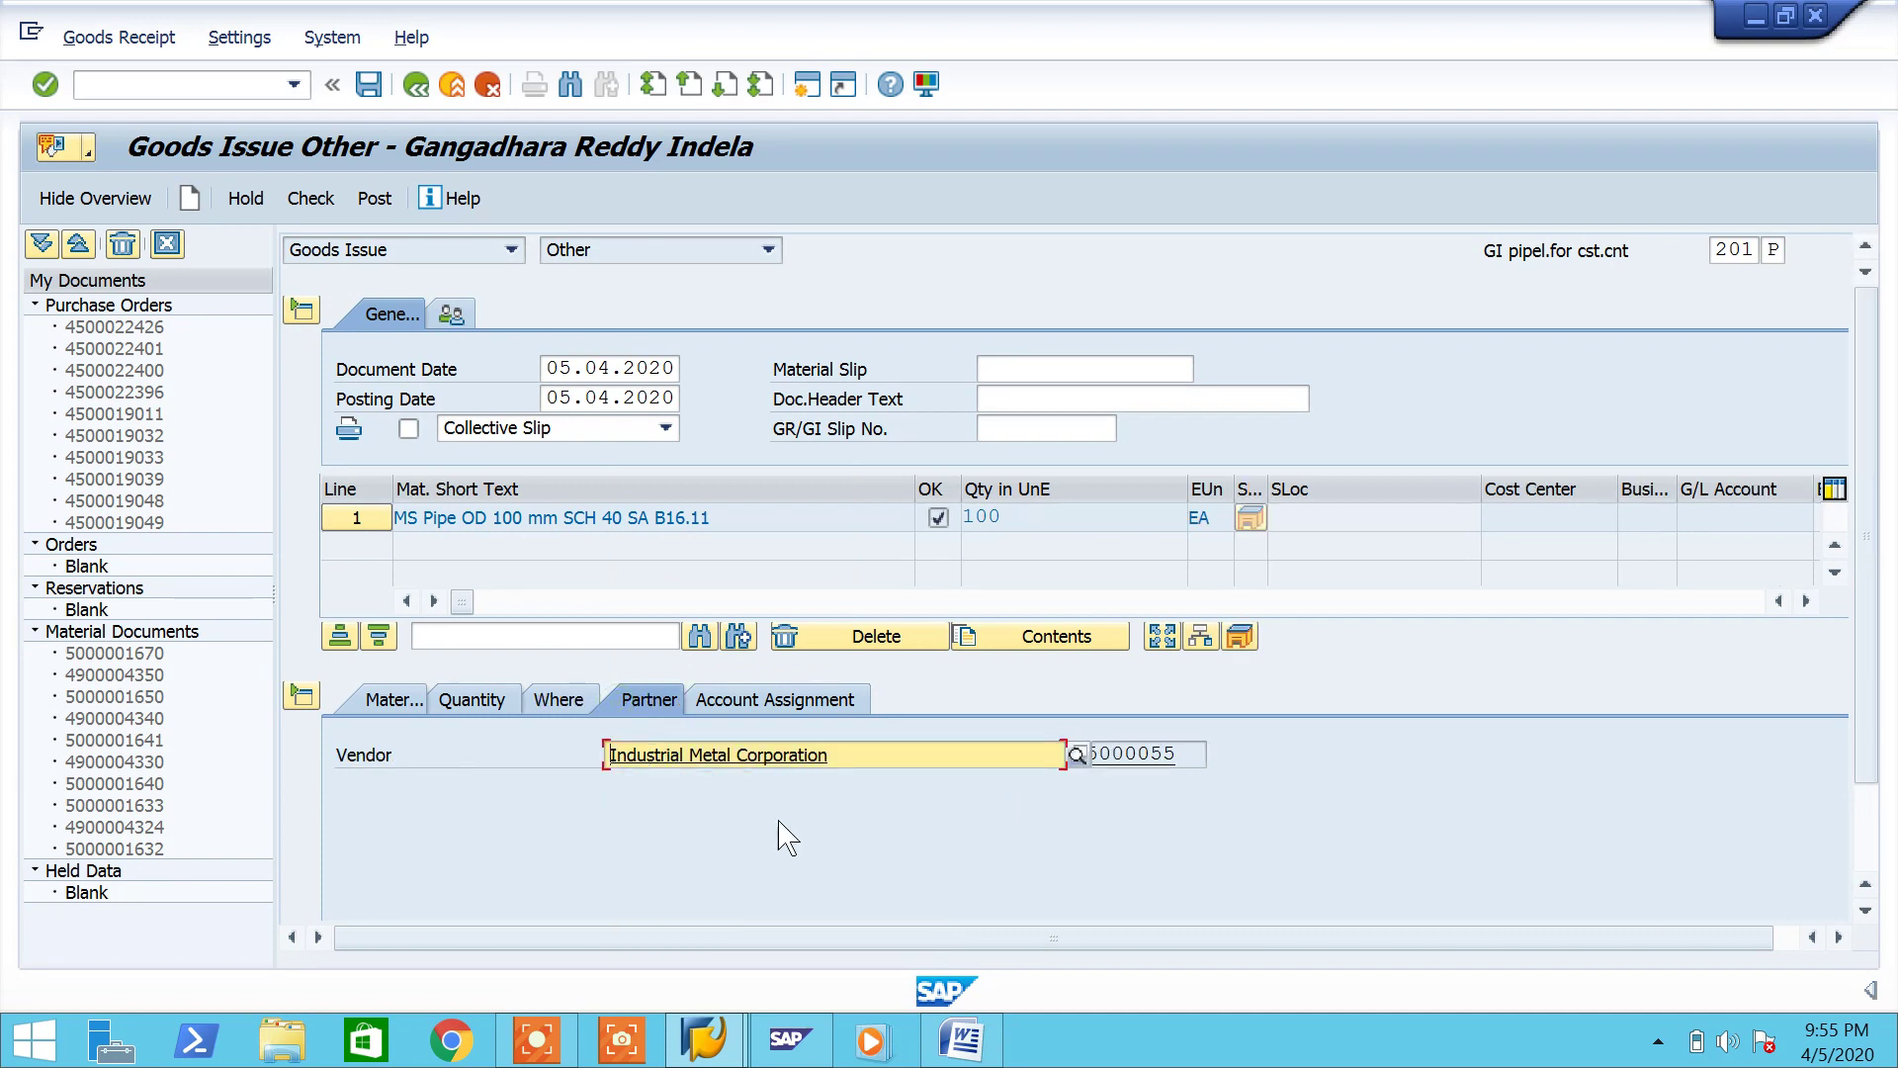
{"action": "left_click", "coordinate": [755, 713]}
Step: Assign cost center P000009 Production Cost found under company code 7777, check, and post
{"action": "left_click", "coordinate": [648, 818]}
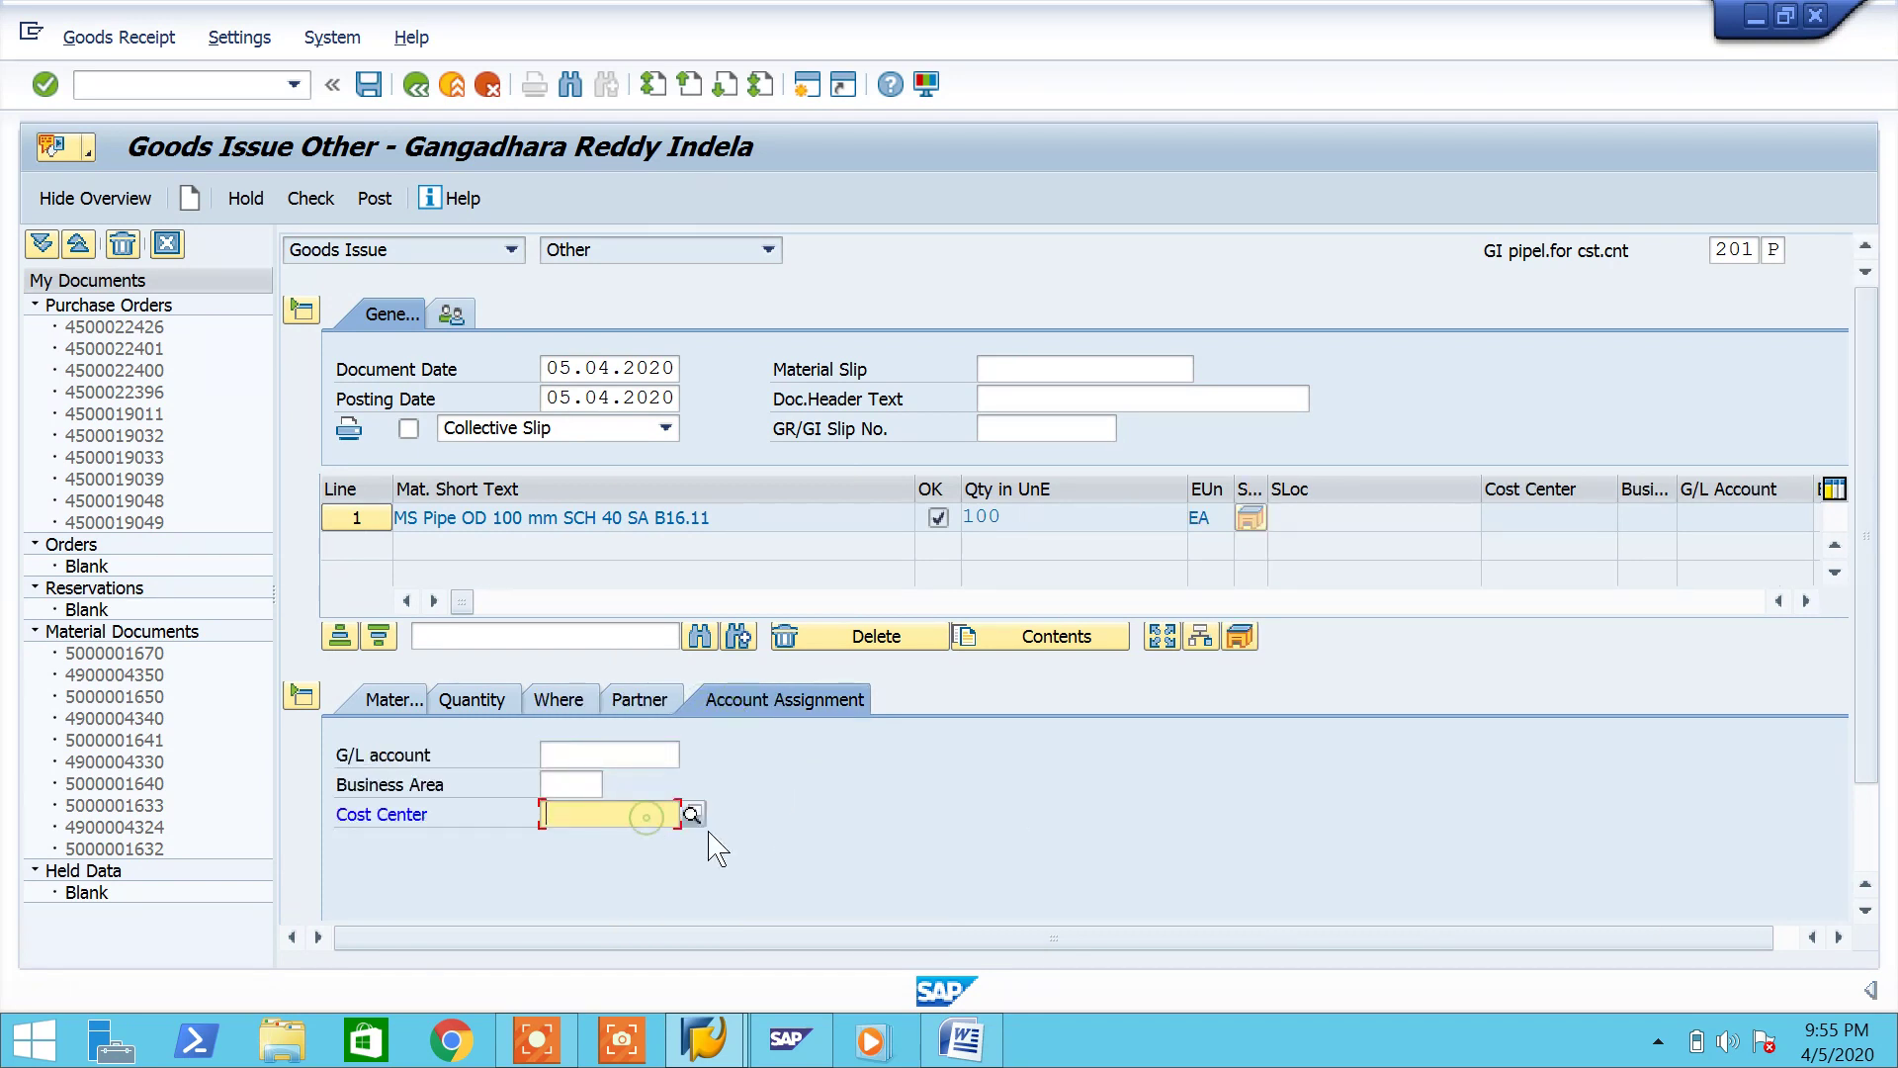
{"action": "left_click", "coordinate": [691, 813]}
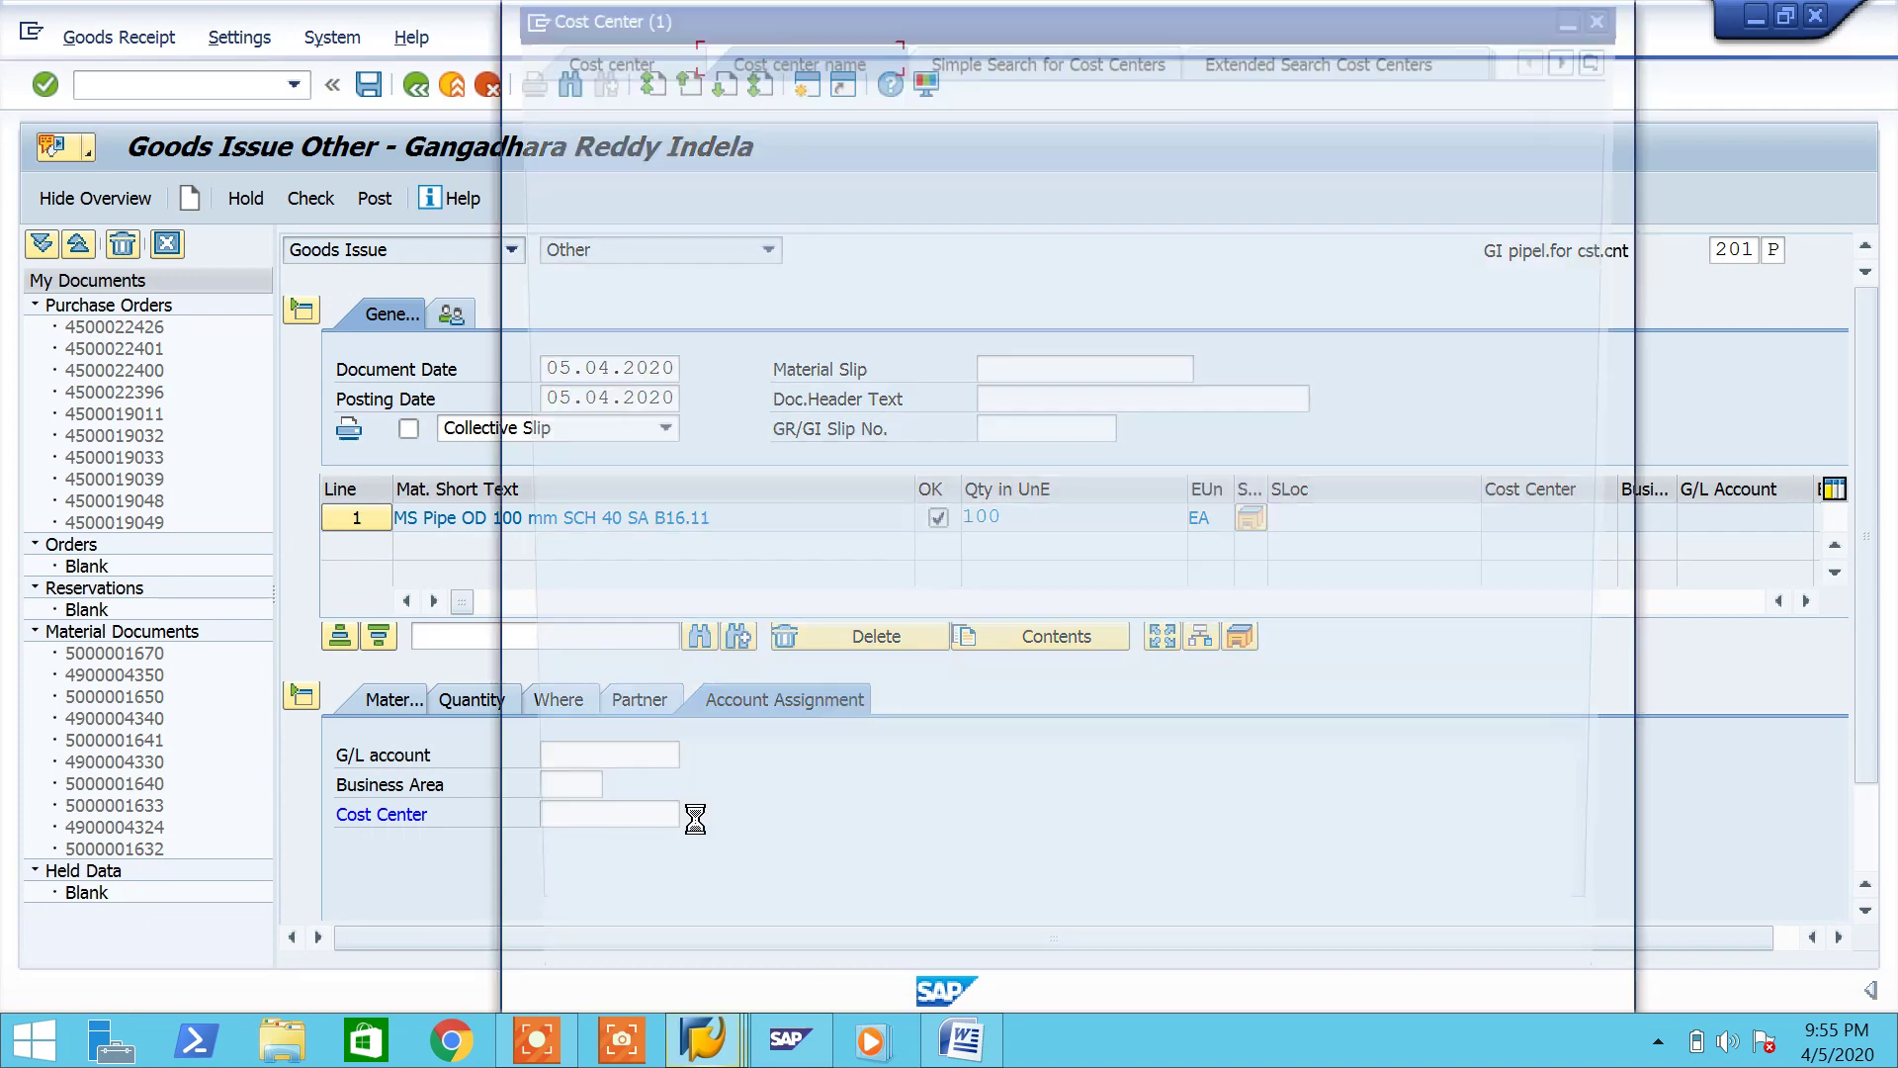
{"action": "left_click", "coordinate": [998, 340]}
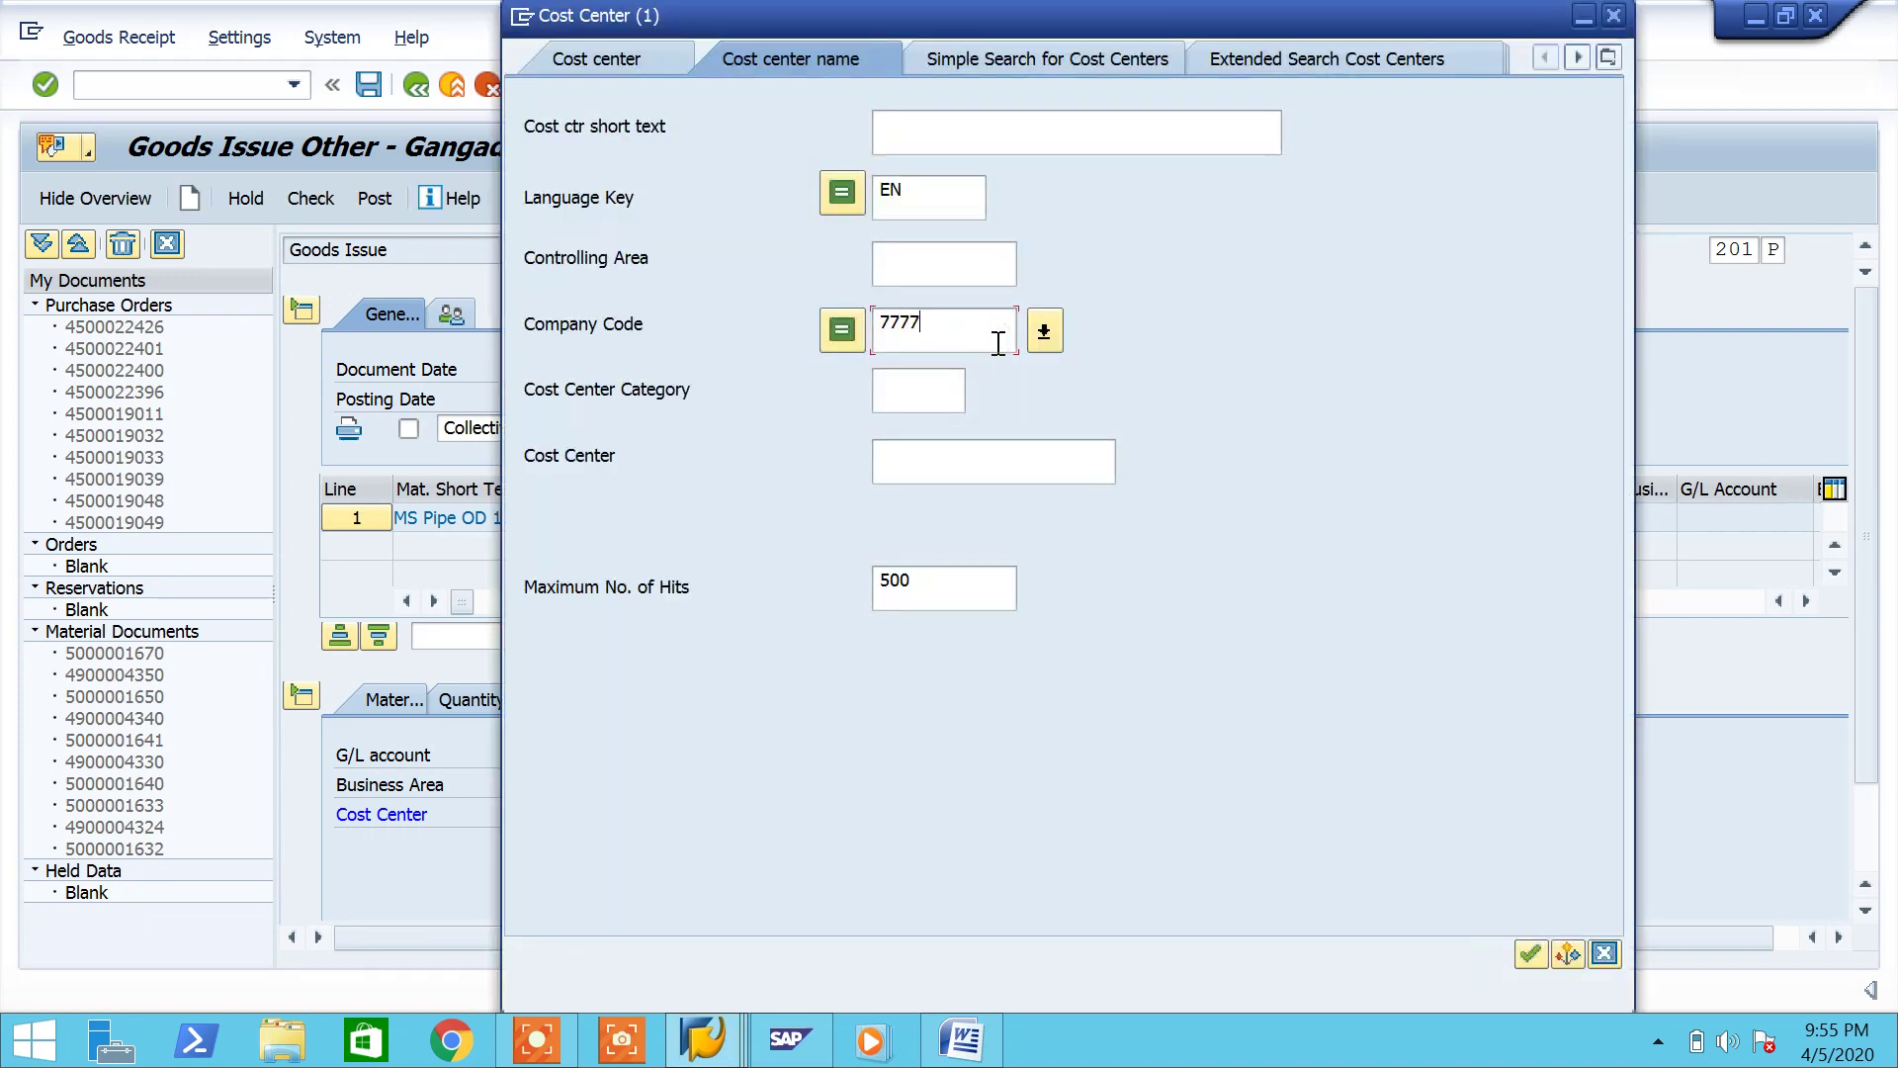
{"action": "key", "text": "Return"}
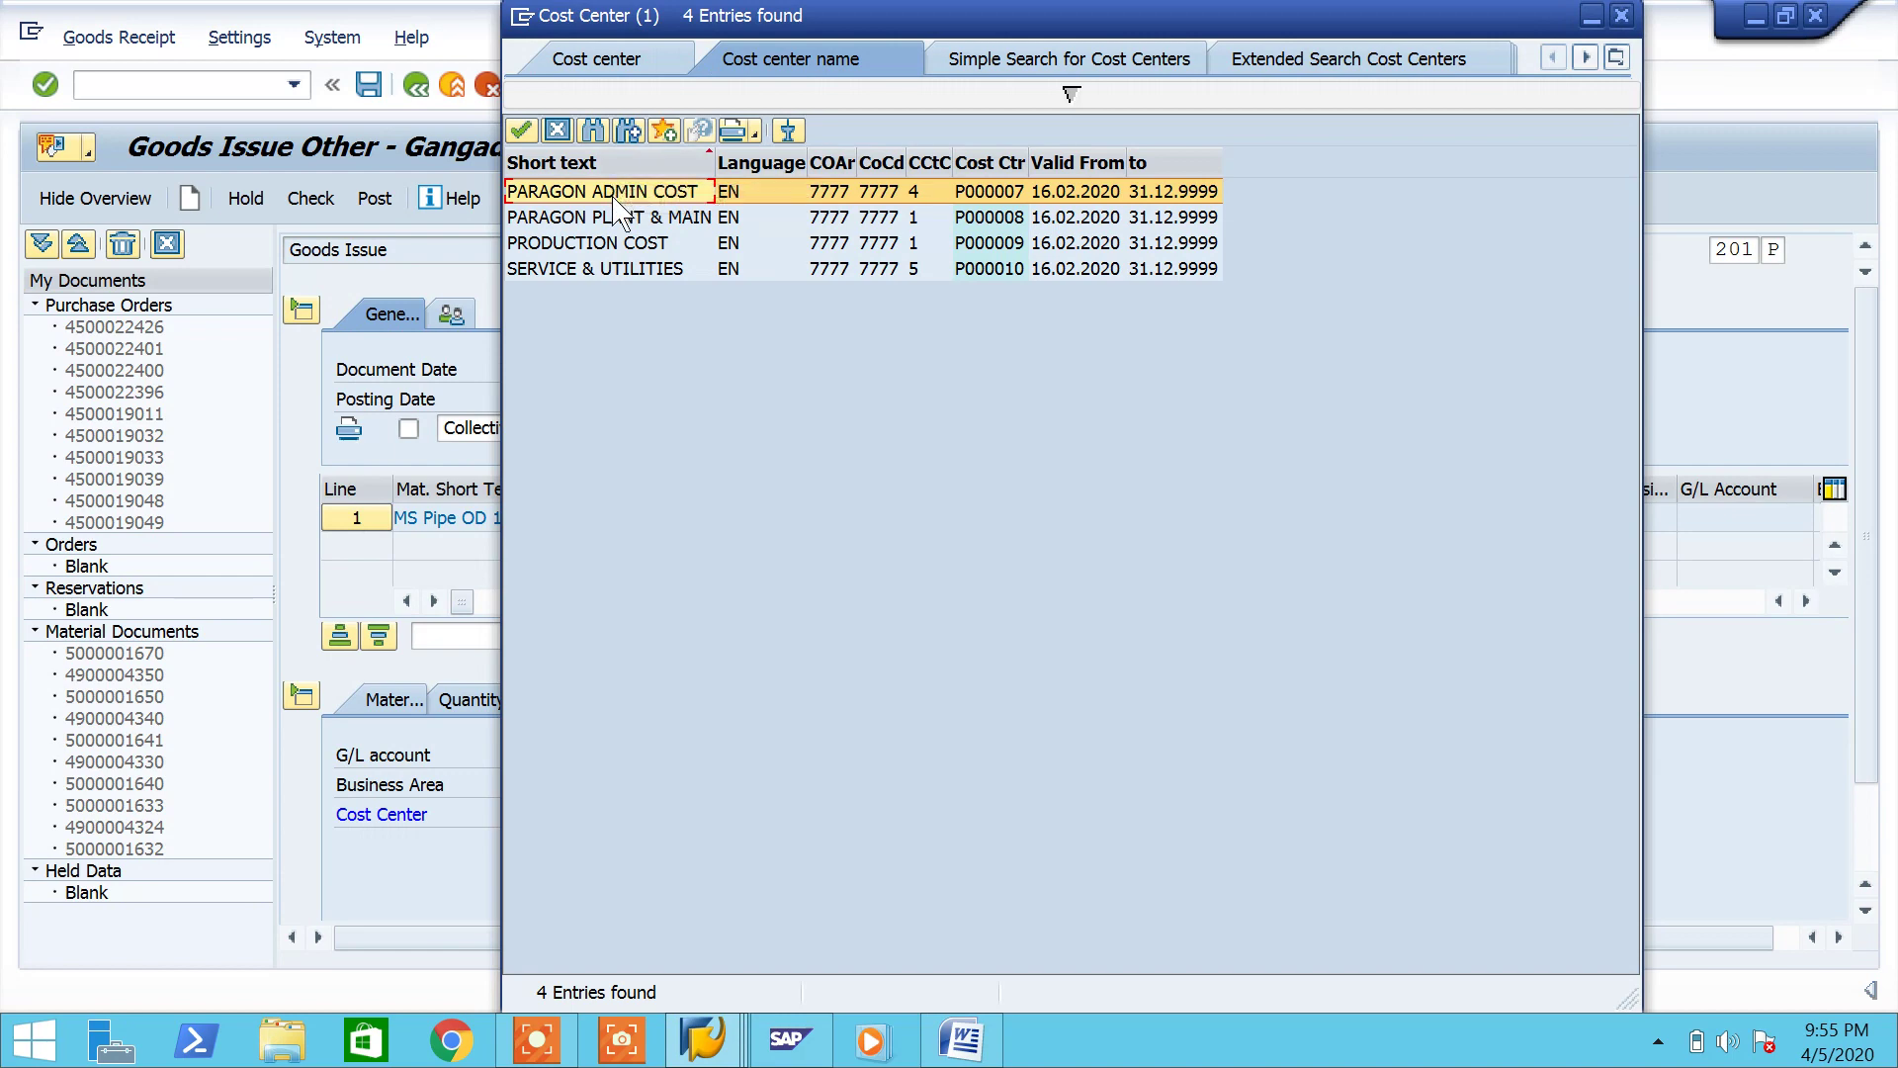
{"action": "double_click", "coordinate": [606, 245]}
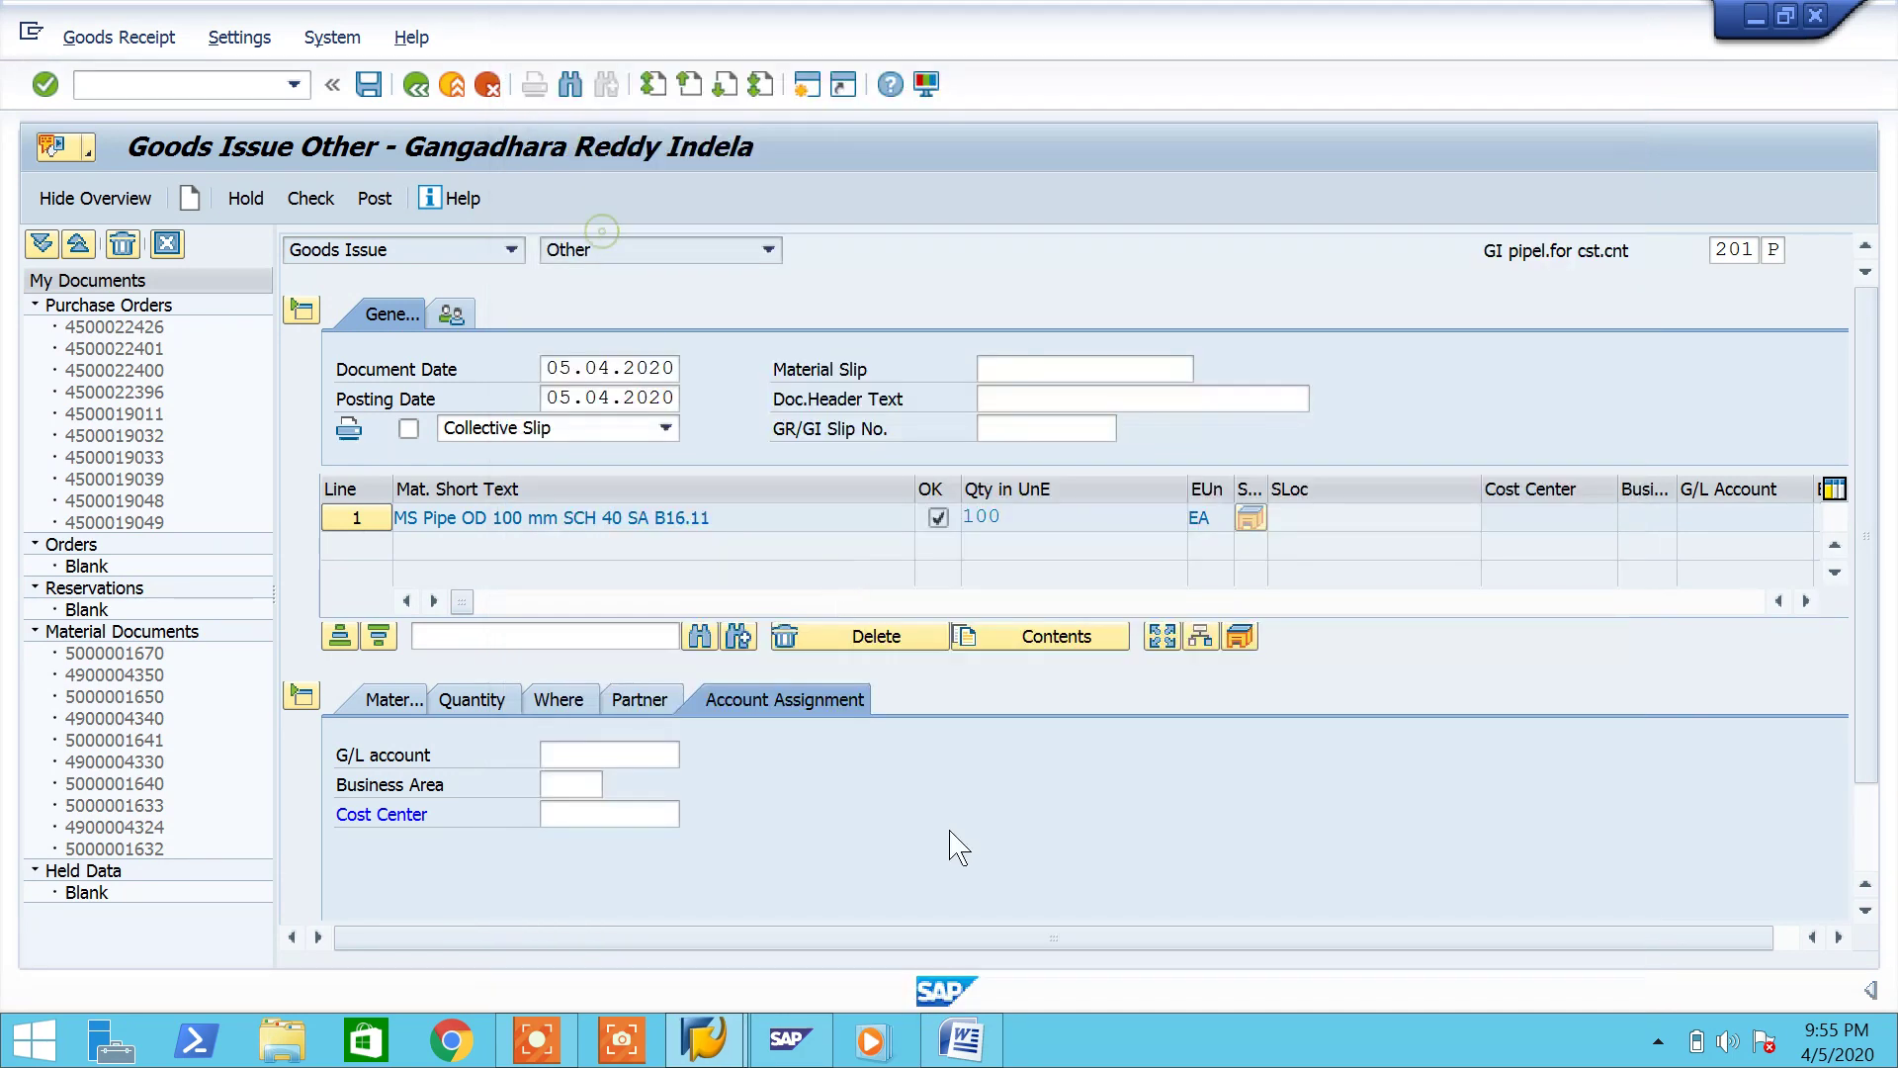
{"action": "key", "text": "Return"}
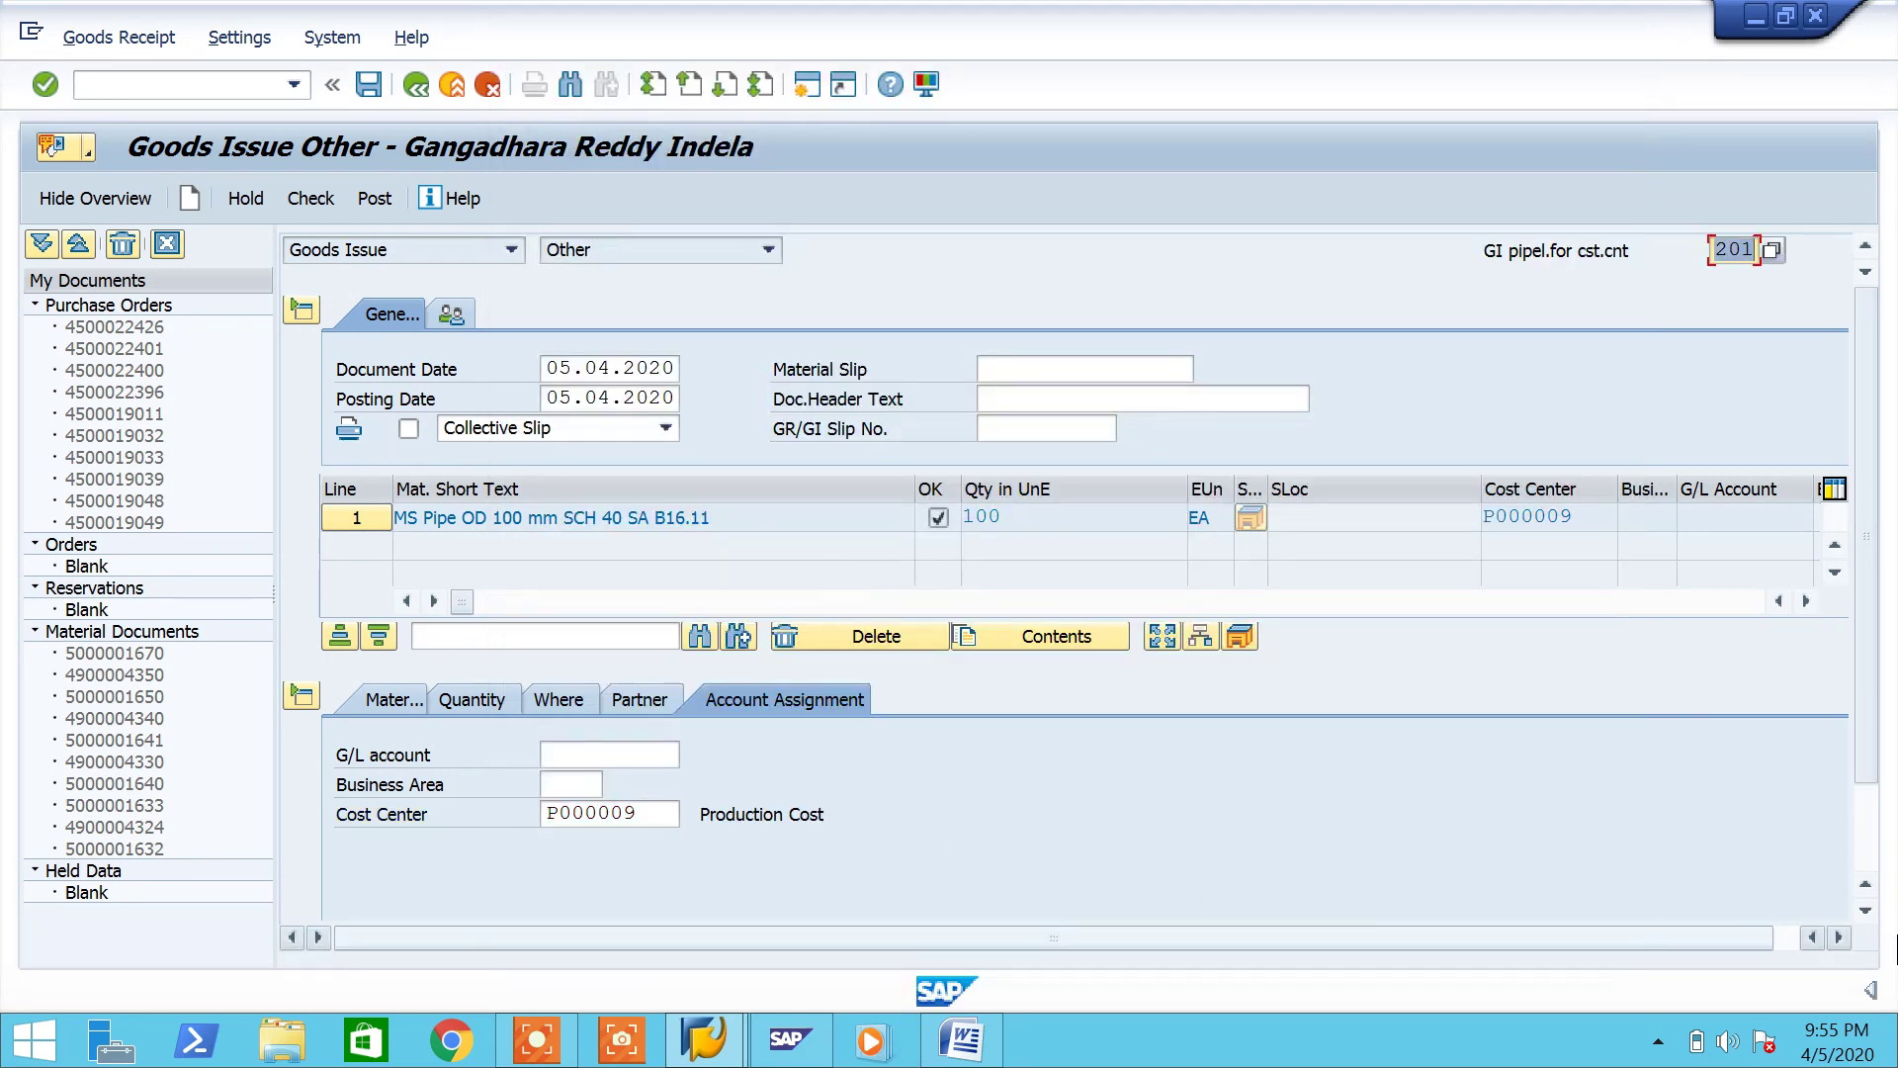
{"action": "left_click", "coordinate": [1867, 834]}
{"action": "left_click", "coordinate": [329, 199]}
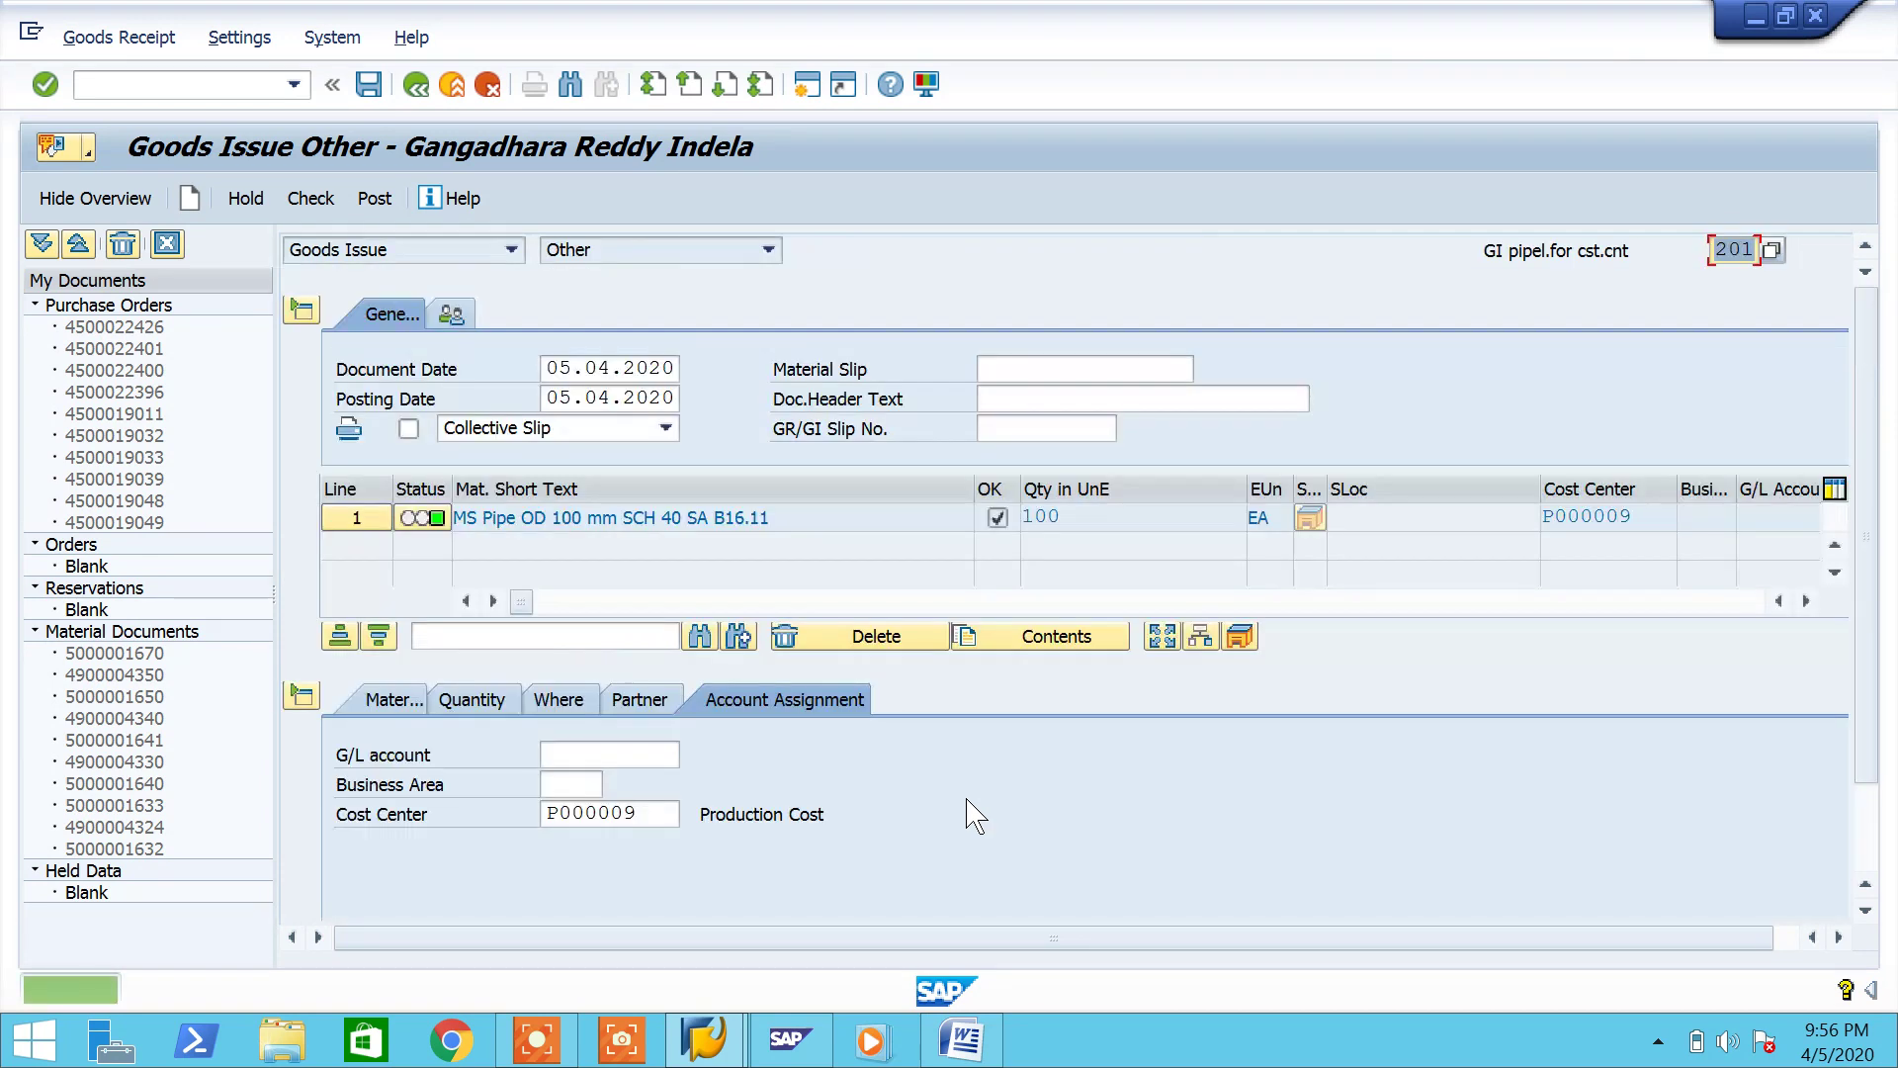
{"action": "left_click", "coordinate": [377, 201]}
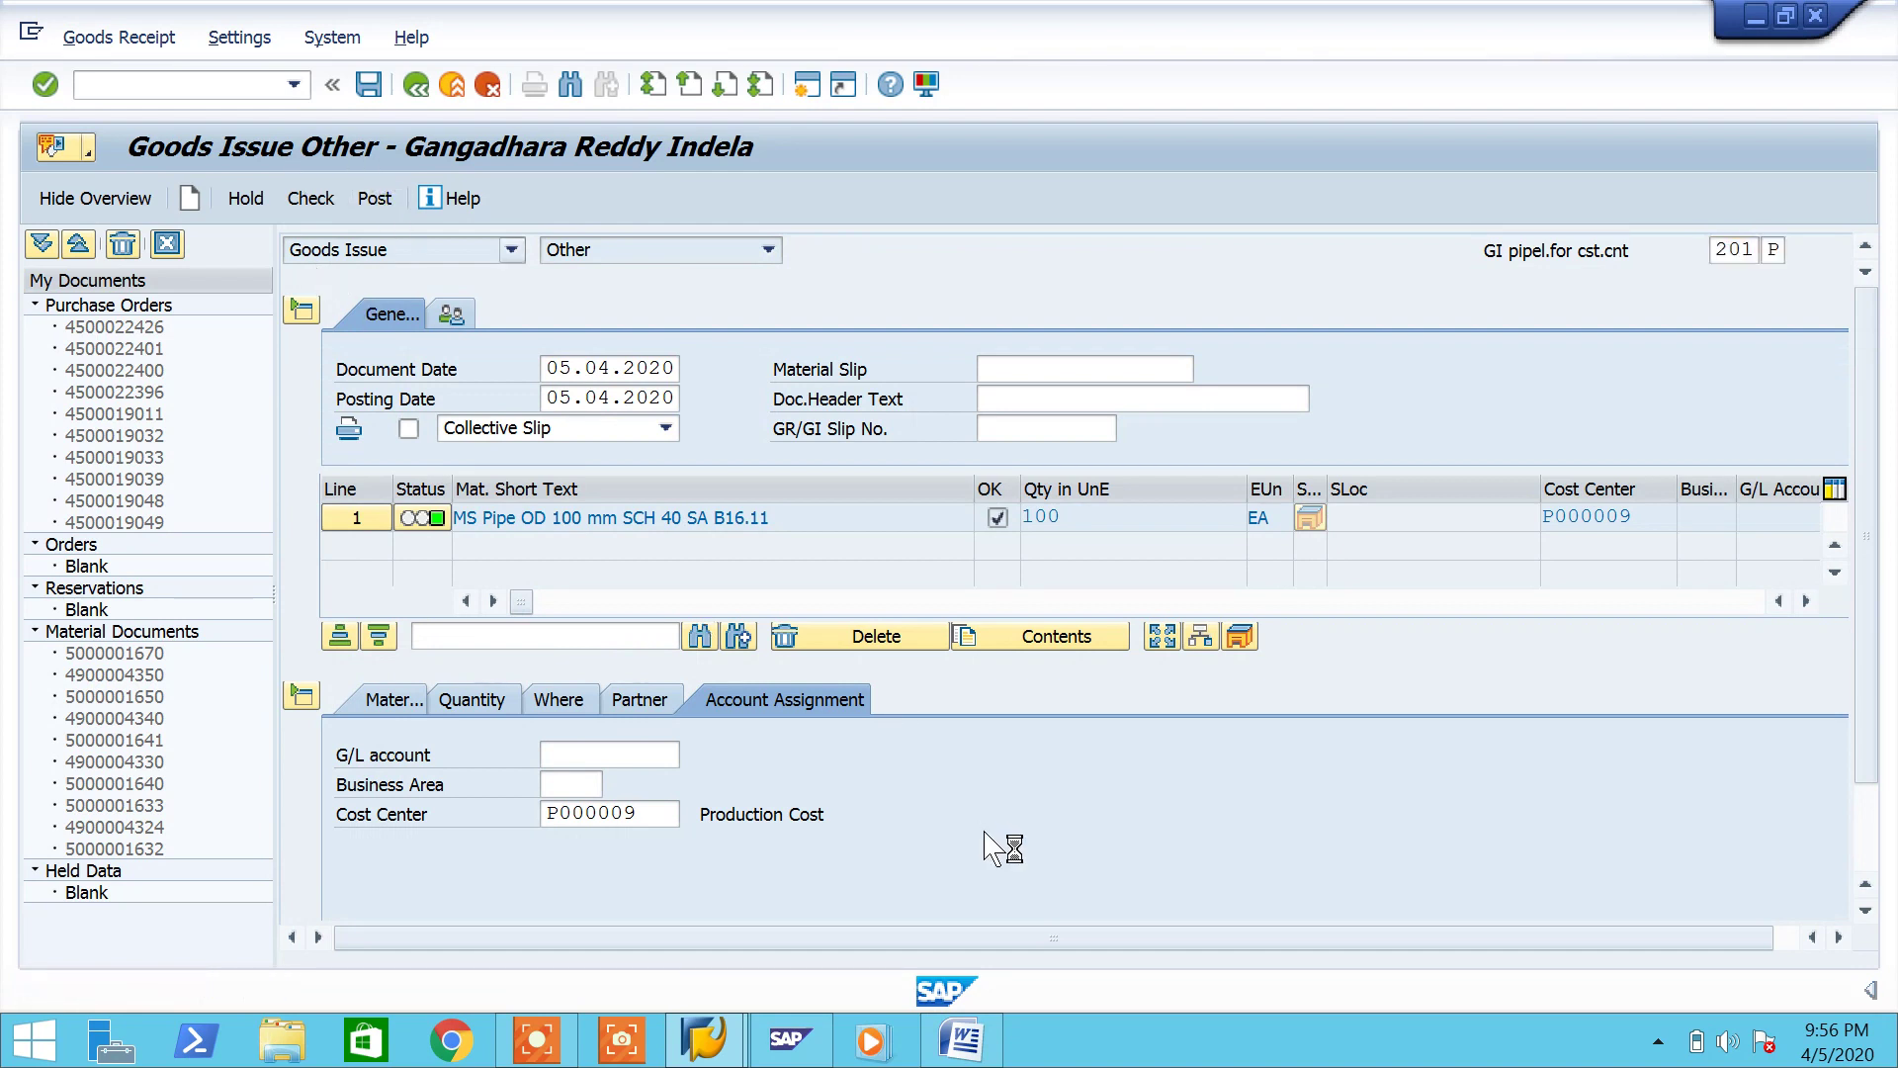
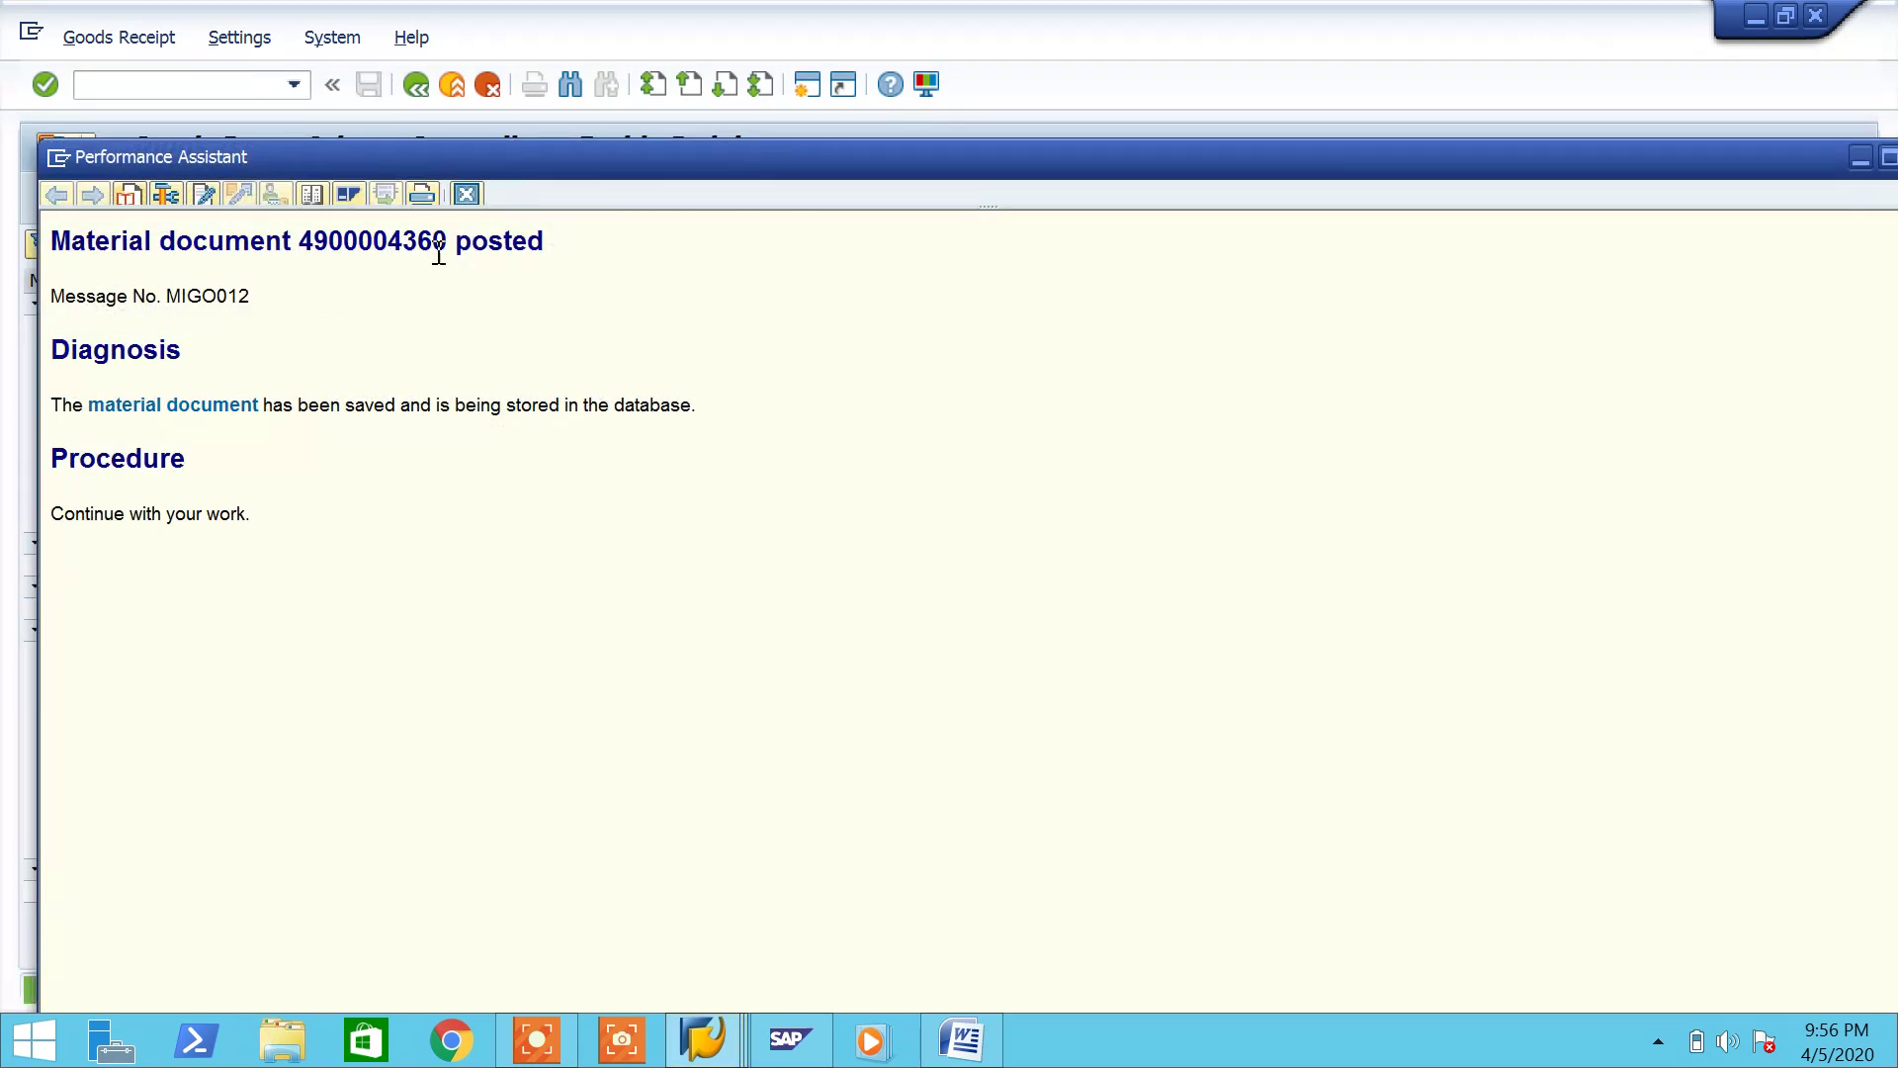
{"action": "left_click_drag", "start_coordinate": [450, 248], "coordinate": [94, 195]}
{"action": "key", "text": "ctrl+c"}
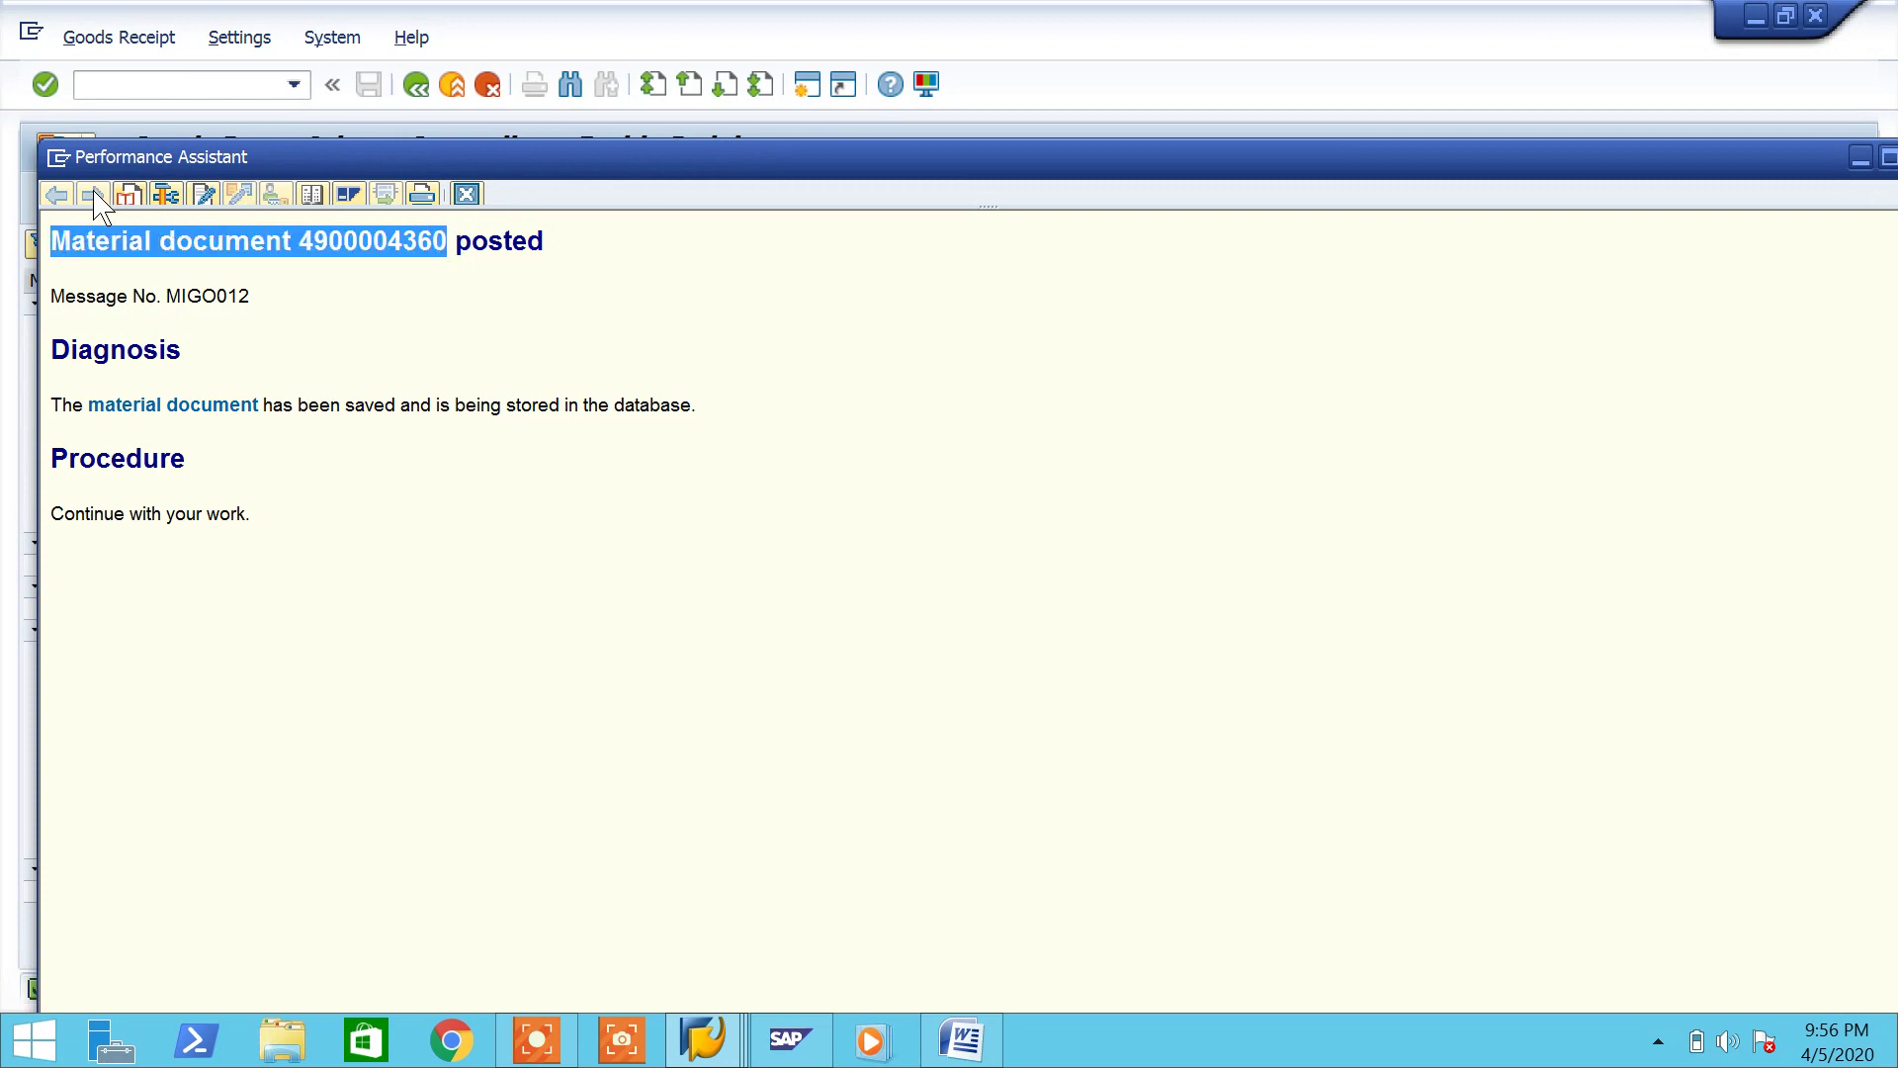
{"action": "left_click", "coordinate": [961, 1037]}
{"action": "left_click", "coordinate": [921, 939]}
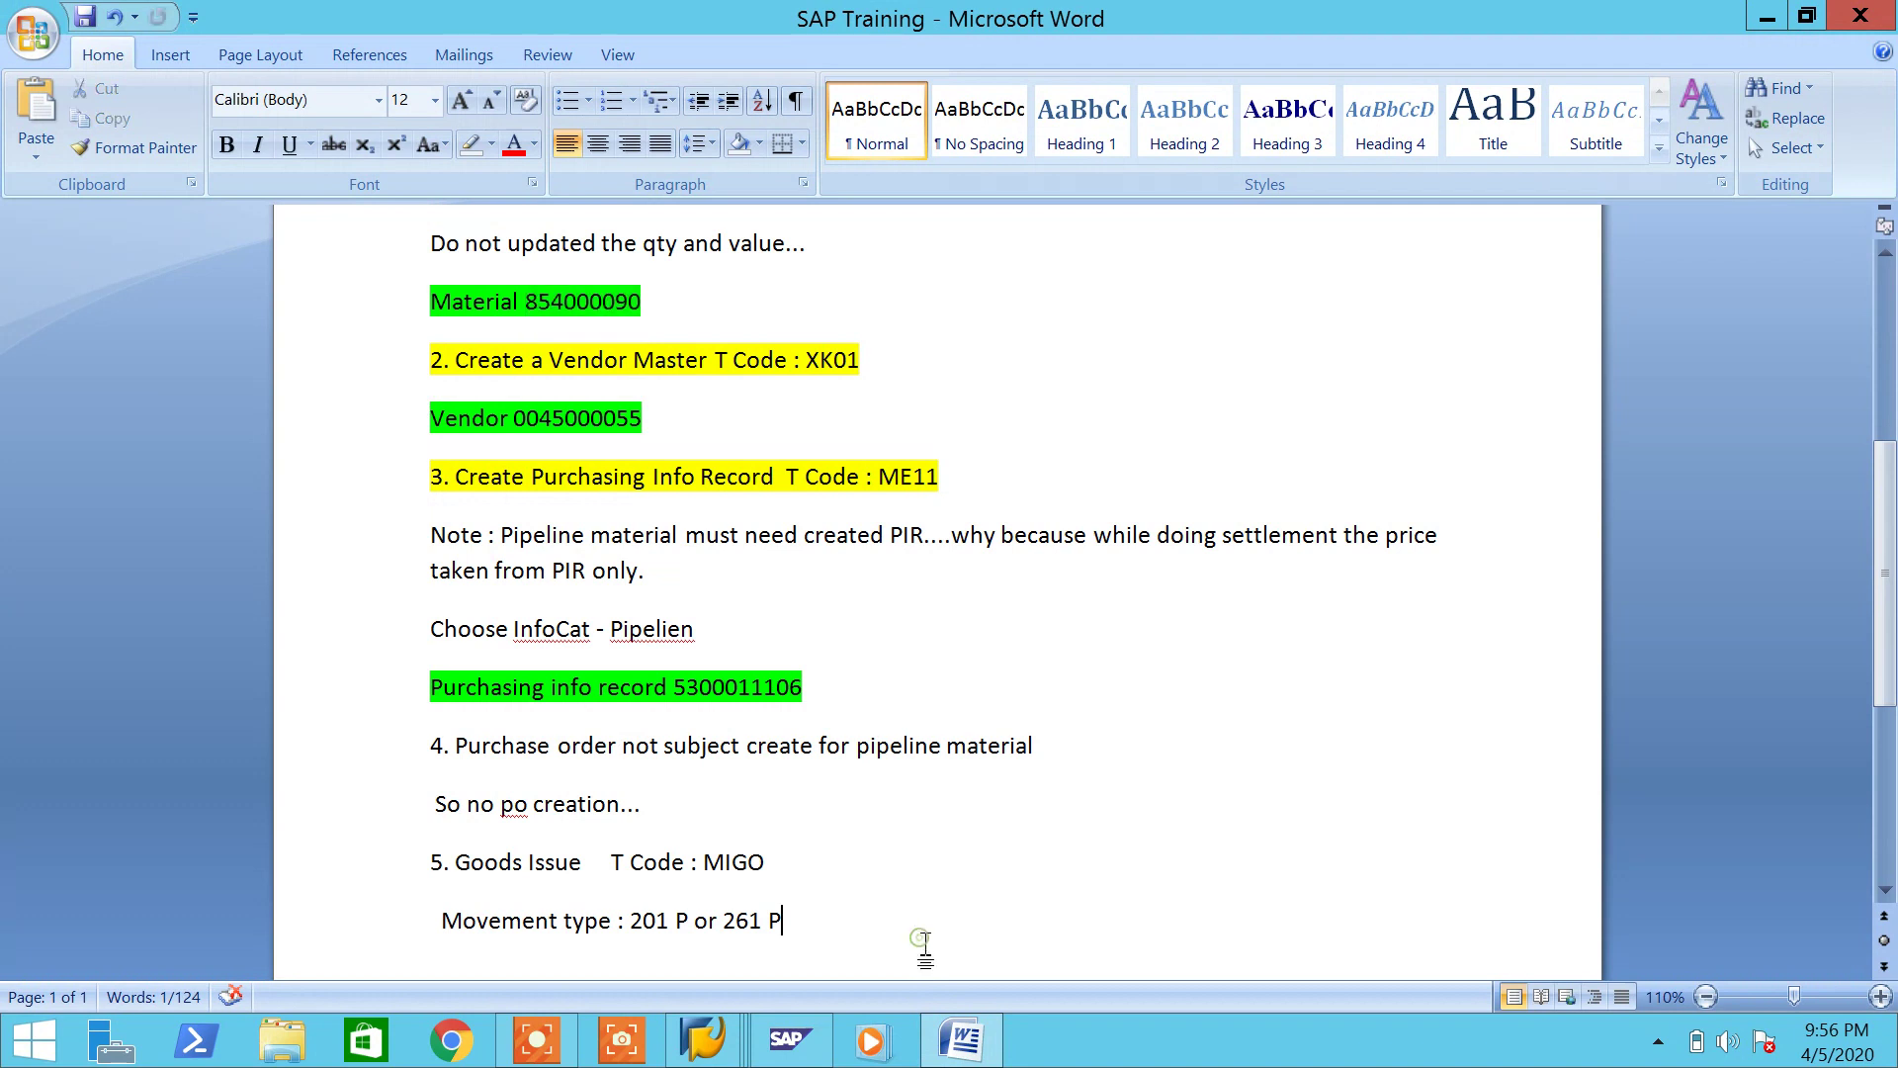
{"action": "key", "text": "Return"}
{"action": "key", "text": "ctrl+v"}
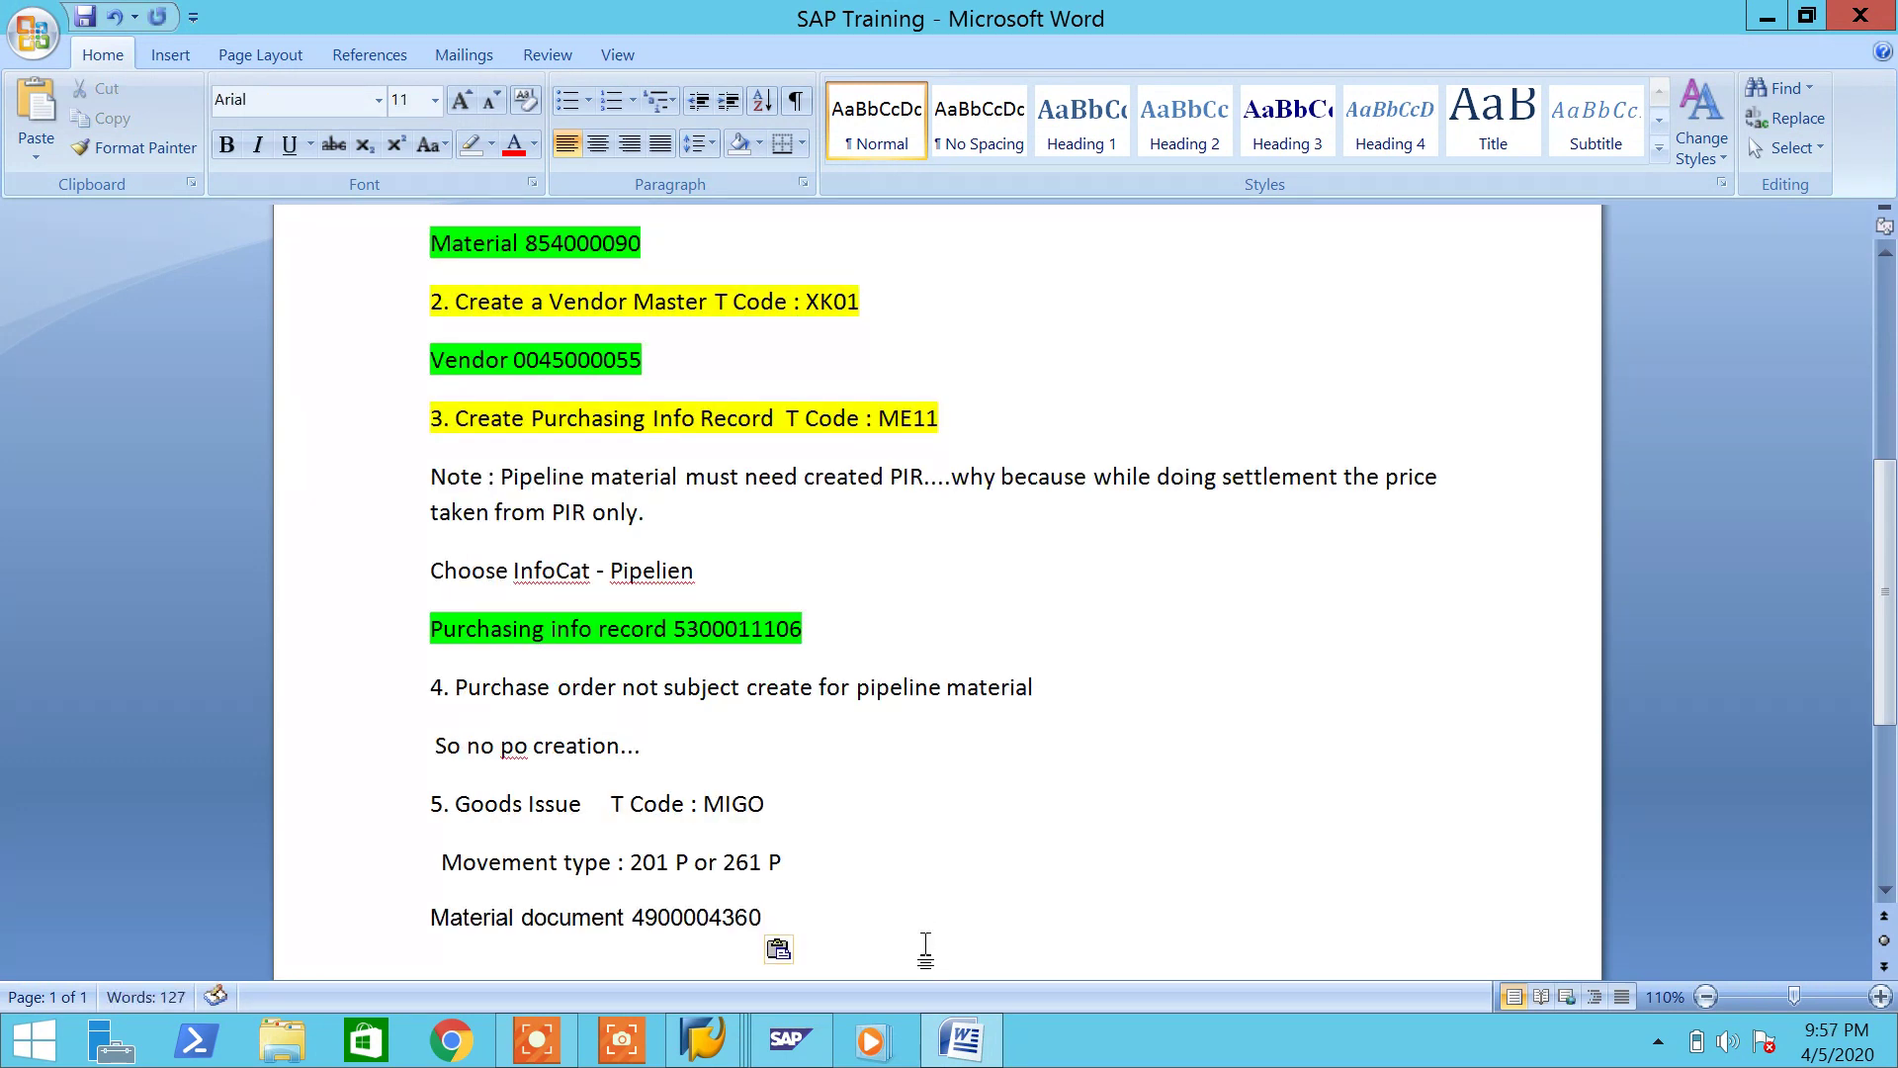
{"action": "left_click", "coordinate": [786, 949]}
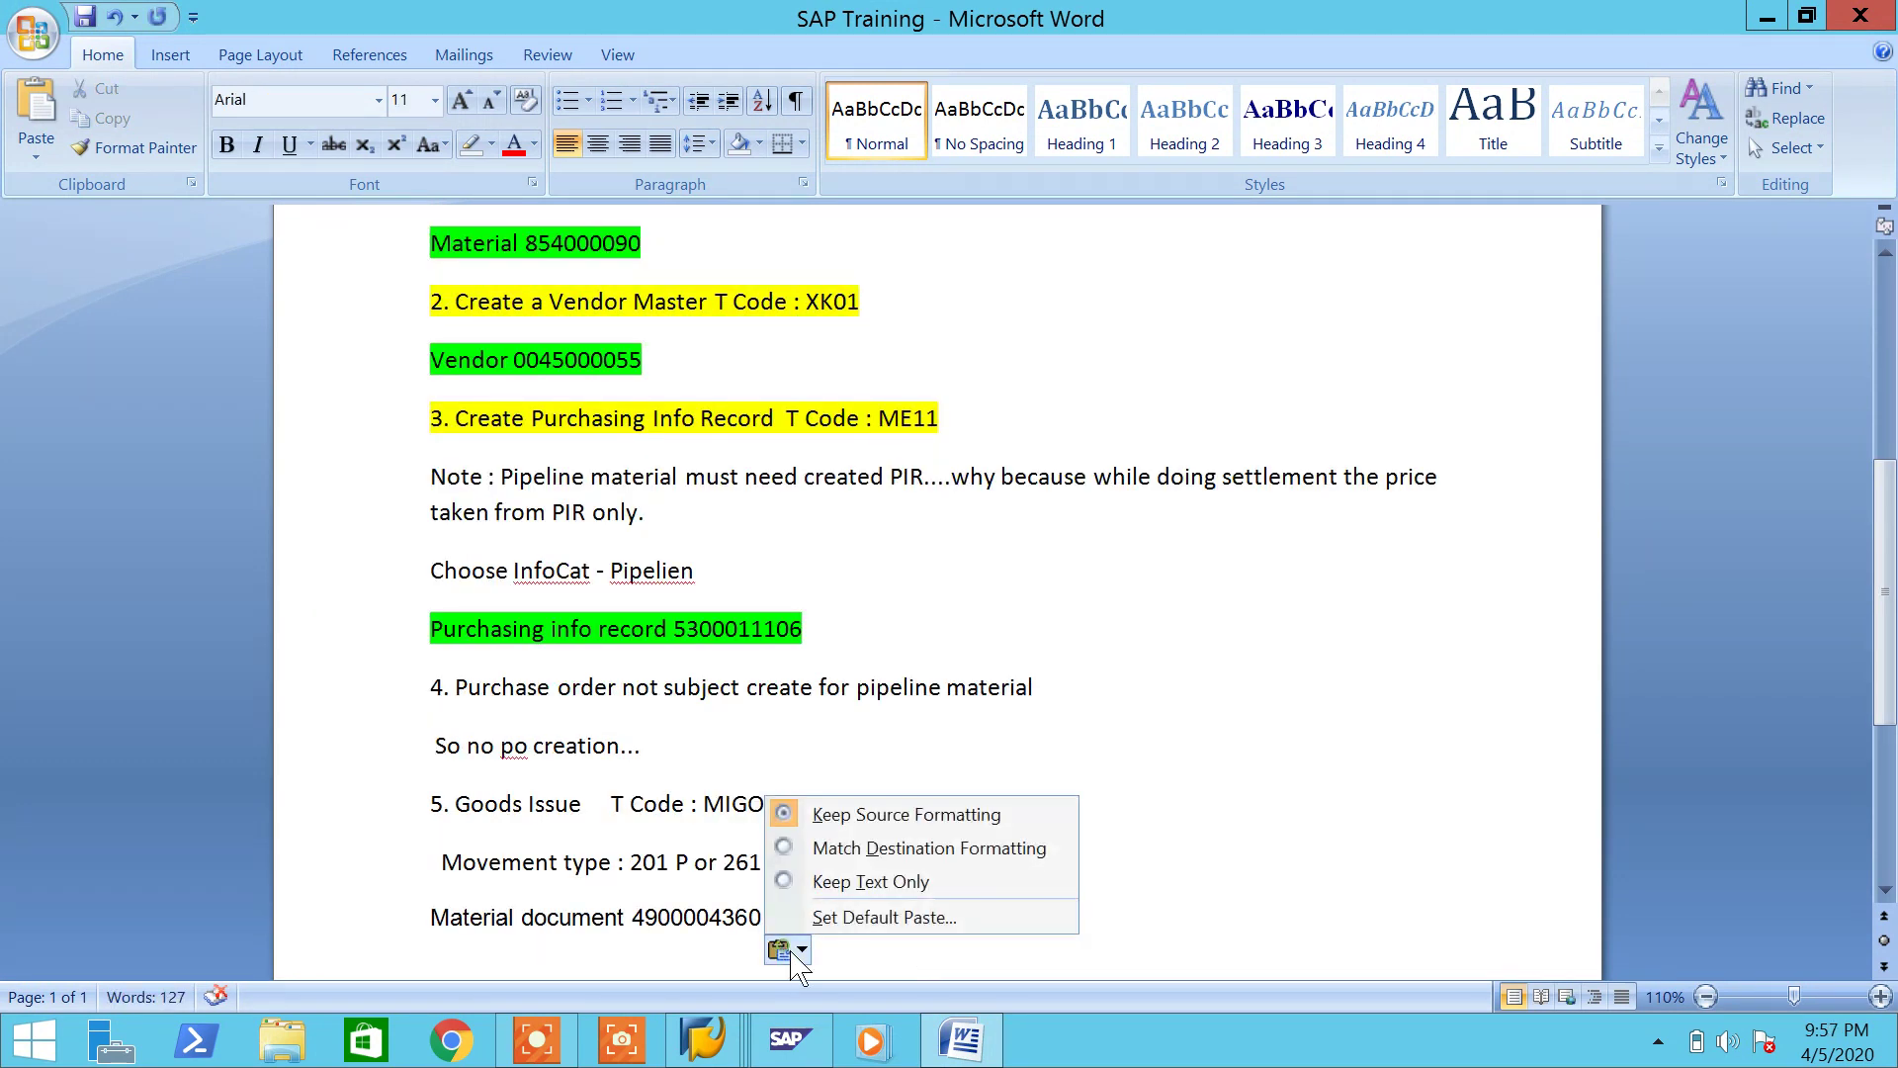
{"action": "left_click", "coordinate": [847, 848]}
{"action": "left_click_drag", "start_coordinate": [801, 914], "coordinate": [469, 924]}
{"action": "left_click", "coordinate": [491, 143]}
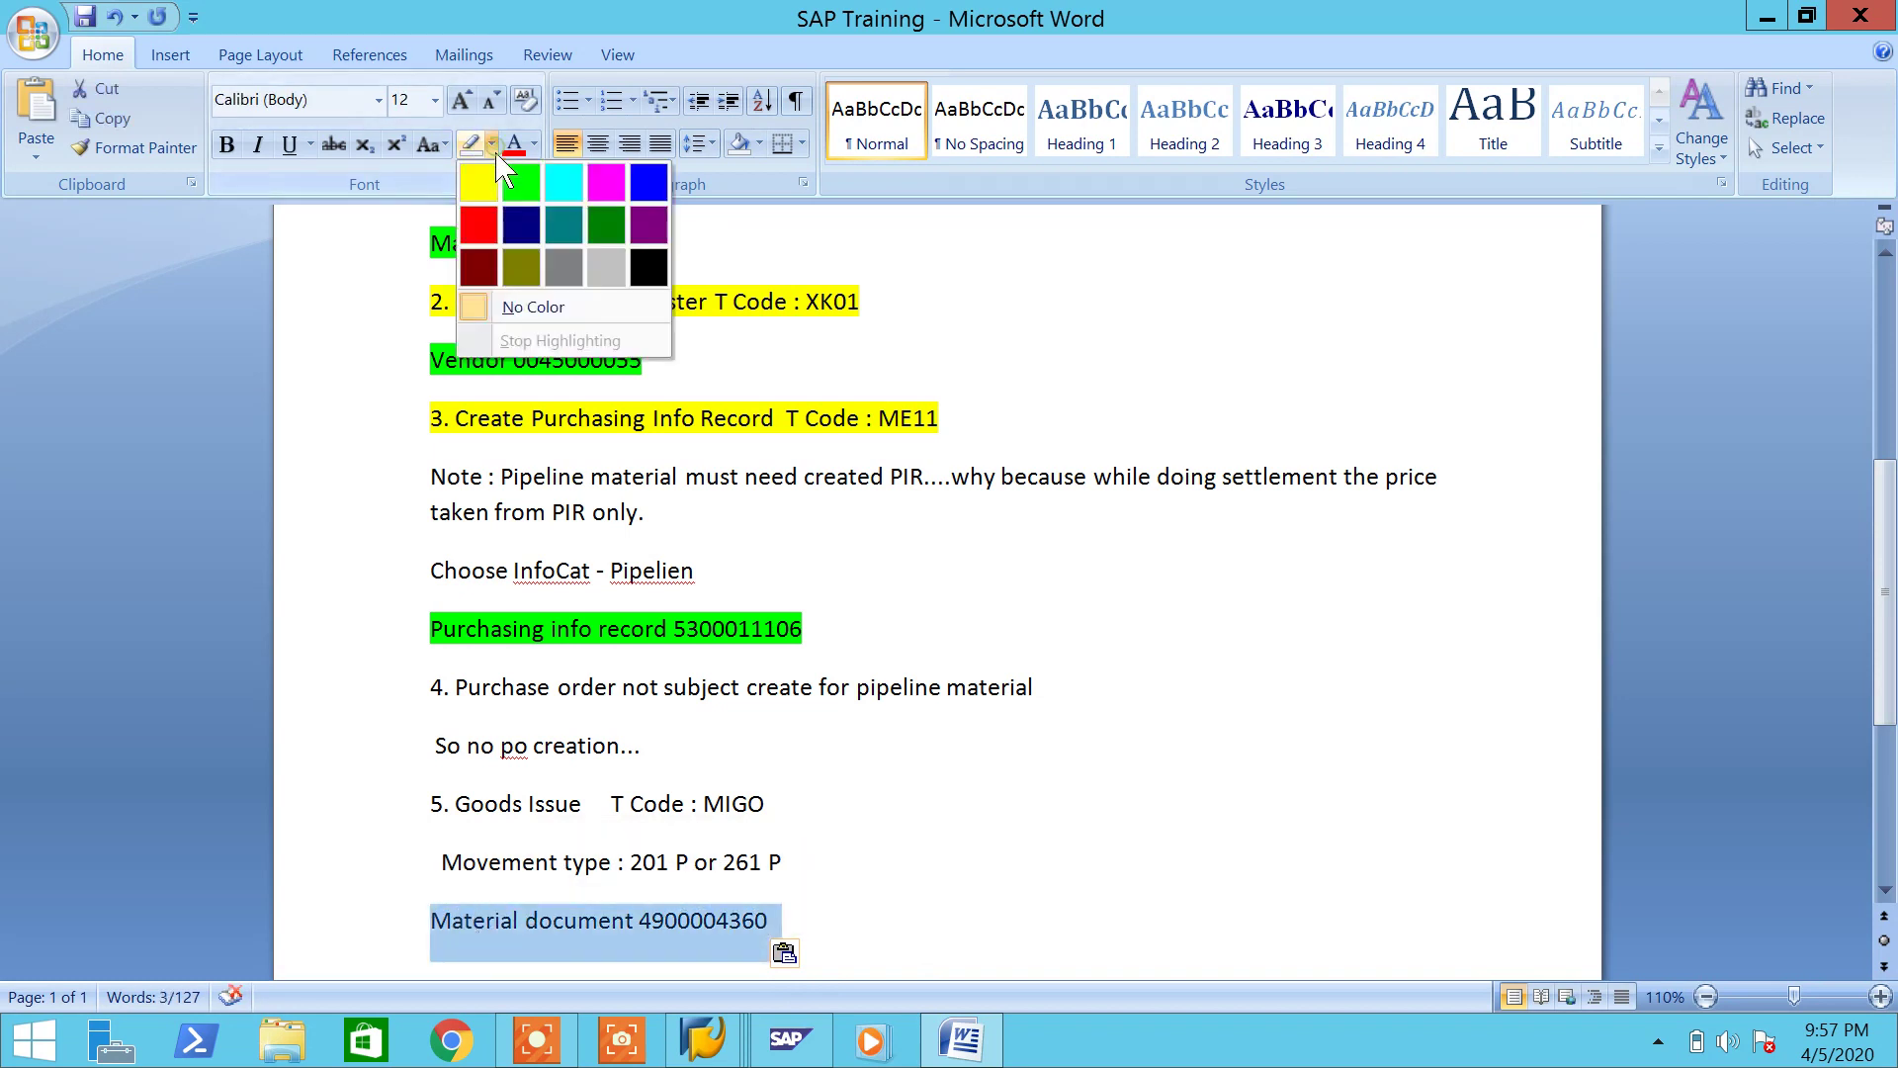
{"action": "left_click", "coordinate": [488, 183]}
Step: Add a 'Check the accounting entries' line beneath it with no highlight colour
{"action": "left_click", "coordinate": [877, 909]}
{"action": "key", "text": "Return"}
{"action": "type", "text": "C"}
{"action": "type", "text": "heck "}
{"action": "type", "text": "the"}
{"action": "key", "text": "BackSpace"}
{"action": "type", "text": "he accounting"}
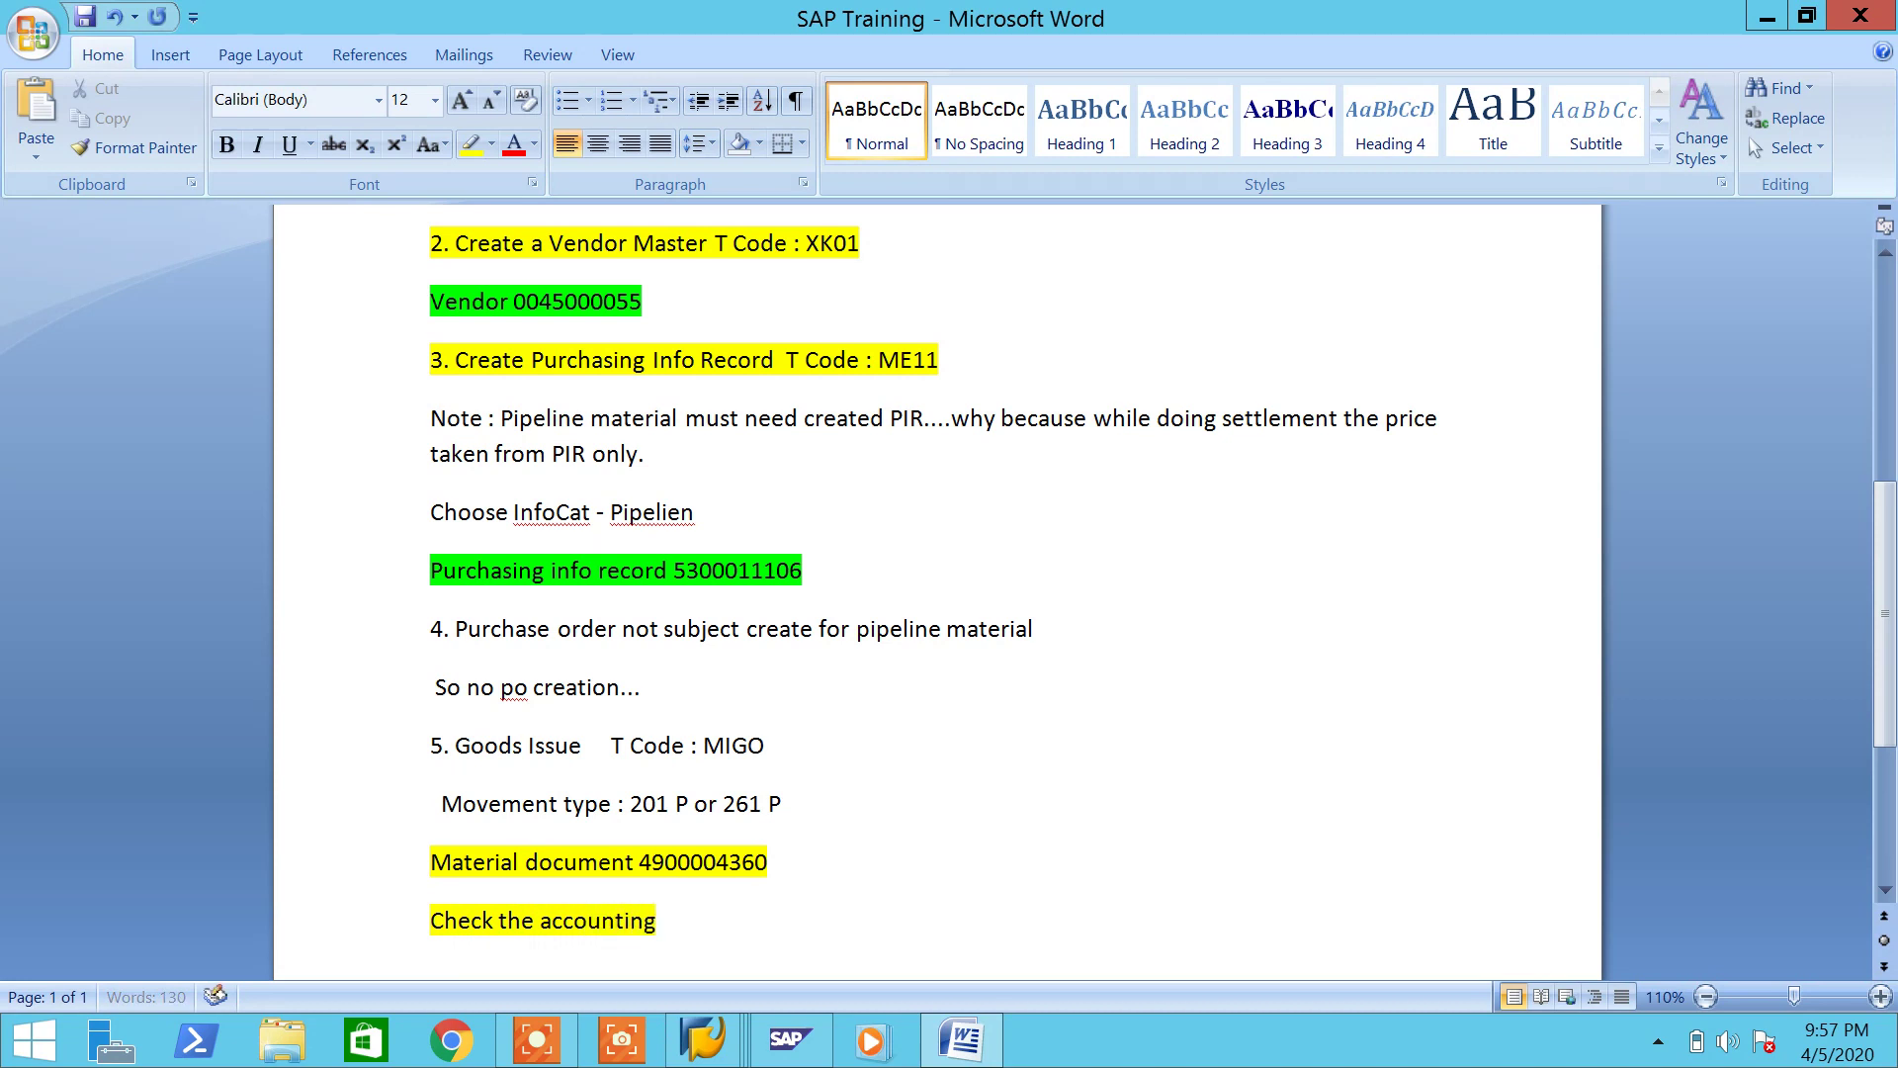
{"action": "type", "text": " entries"}
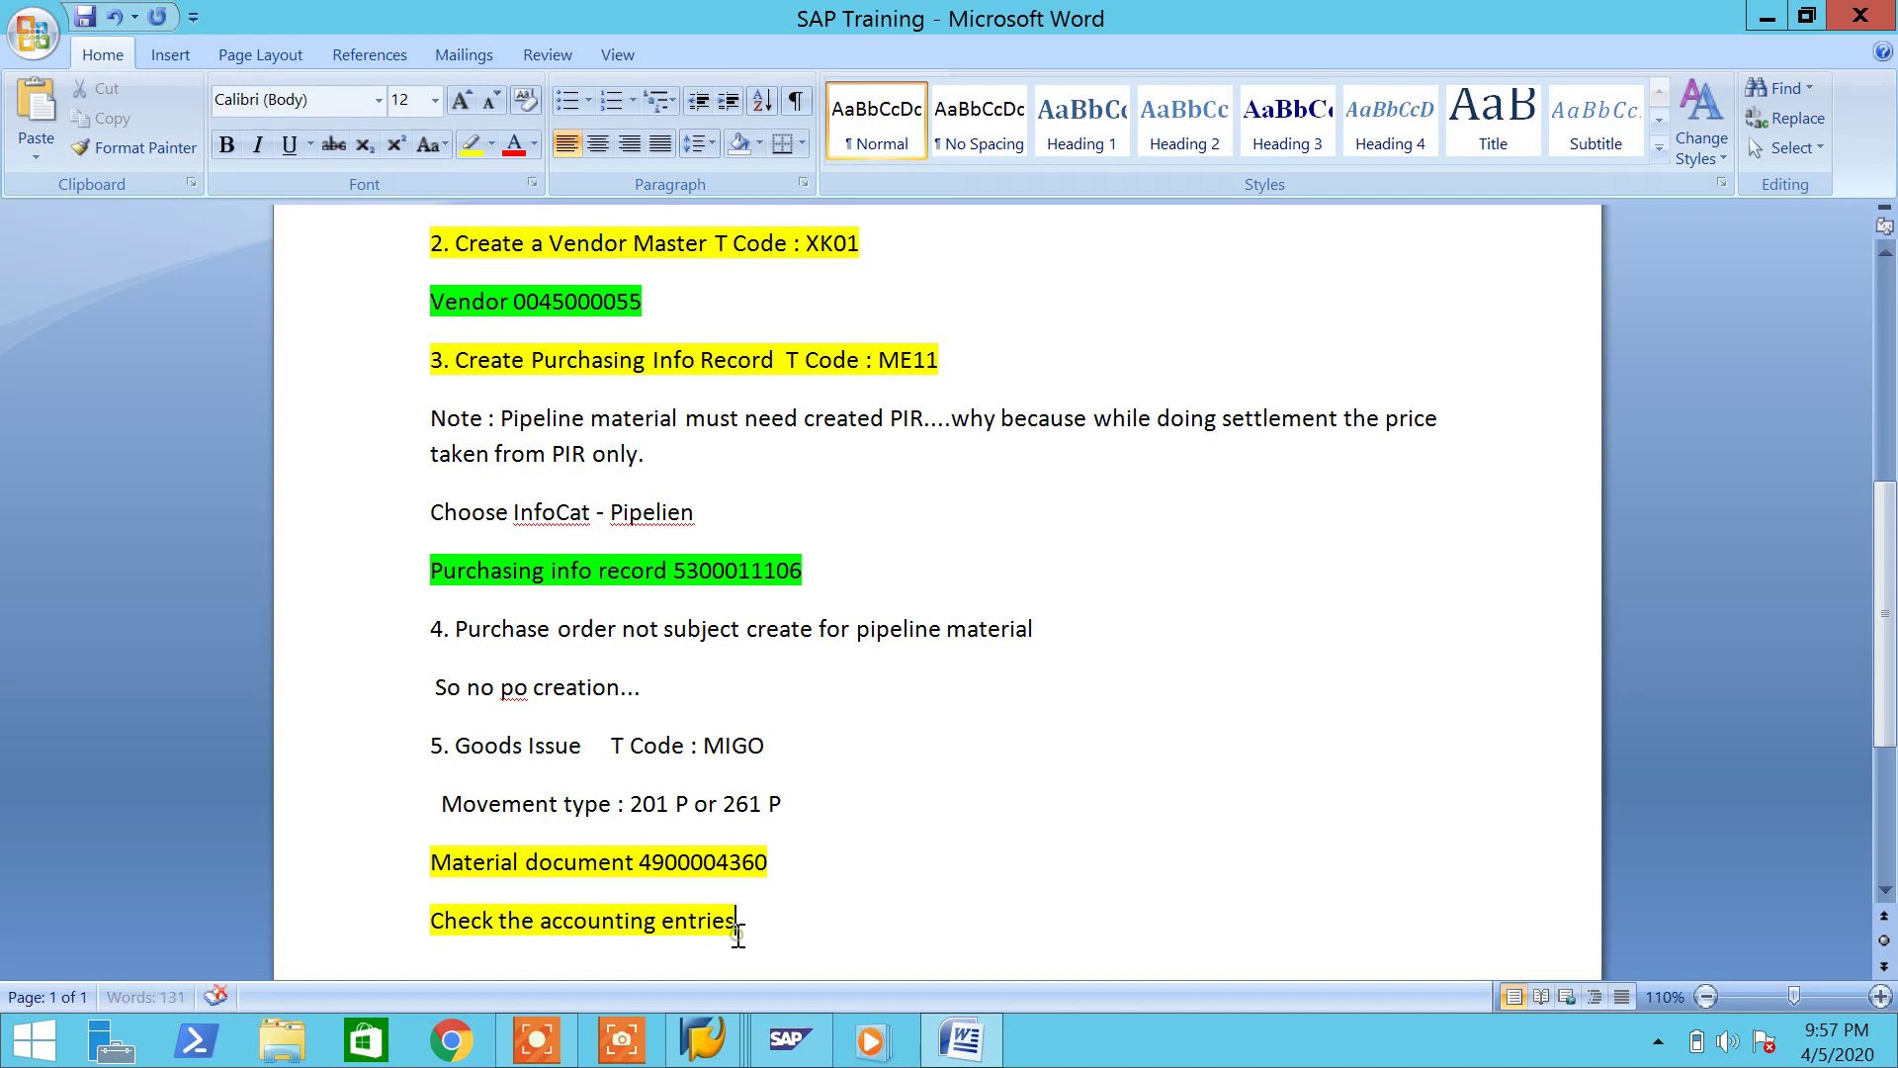
{"action": "left_click_drag", "start_coordinate": [737, 922], "coordinate": [424, 921]}
{"action": "left_click", "coordinate": [490, 145]}
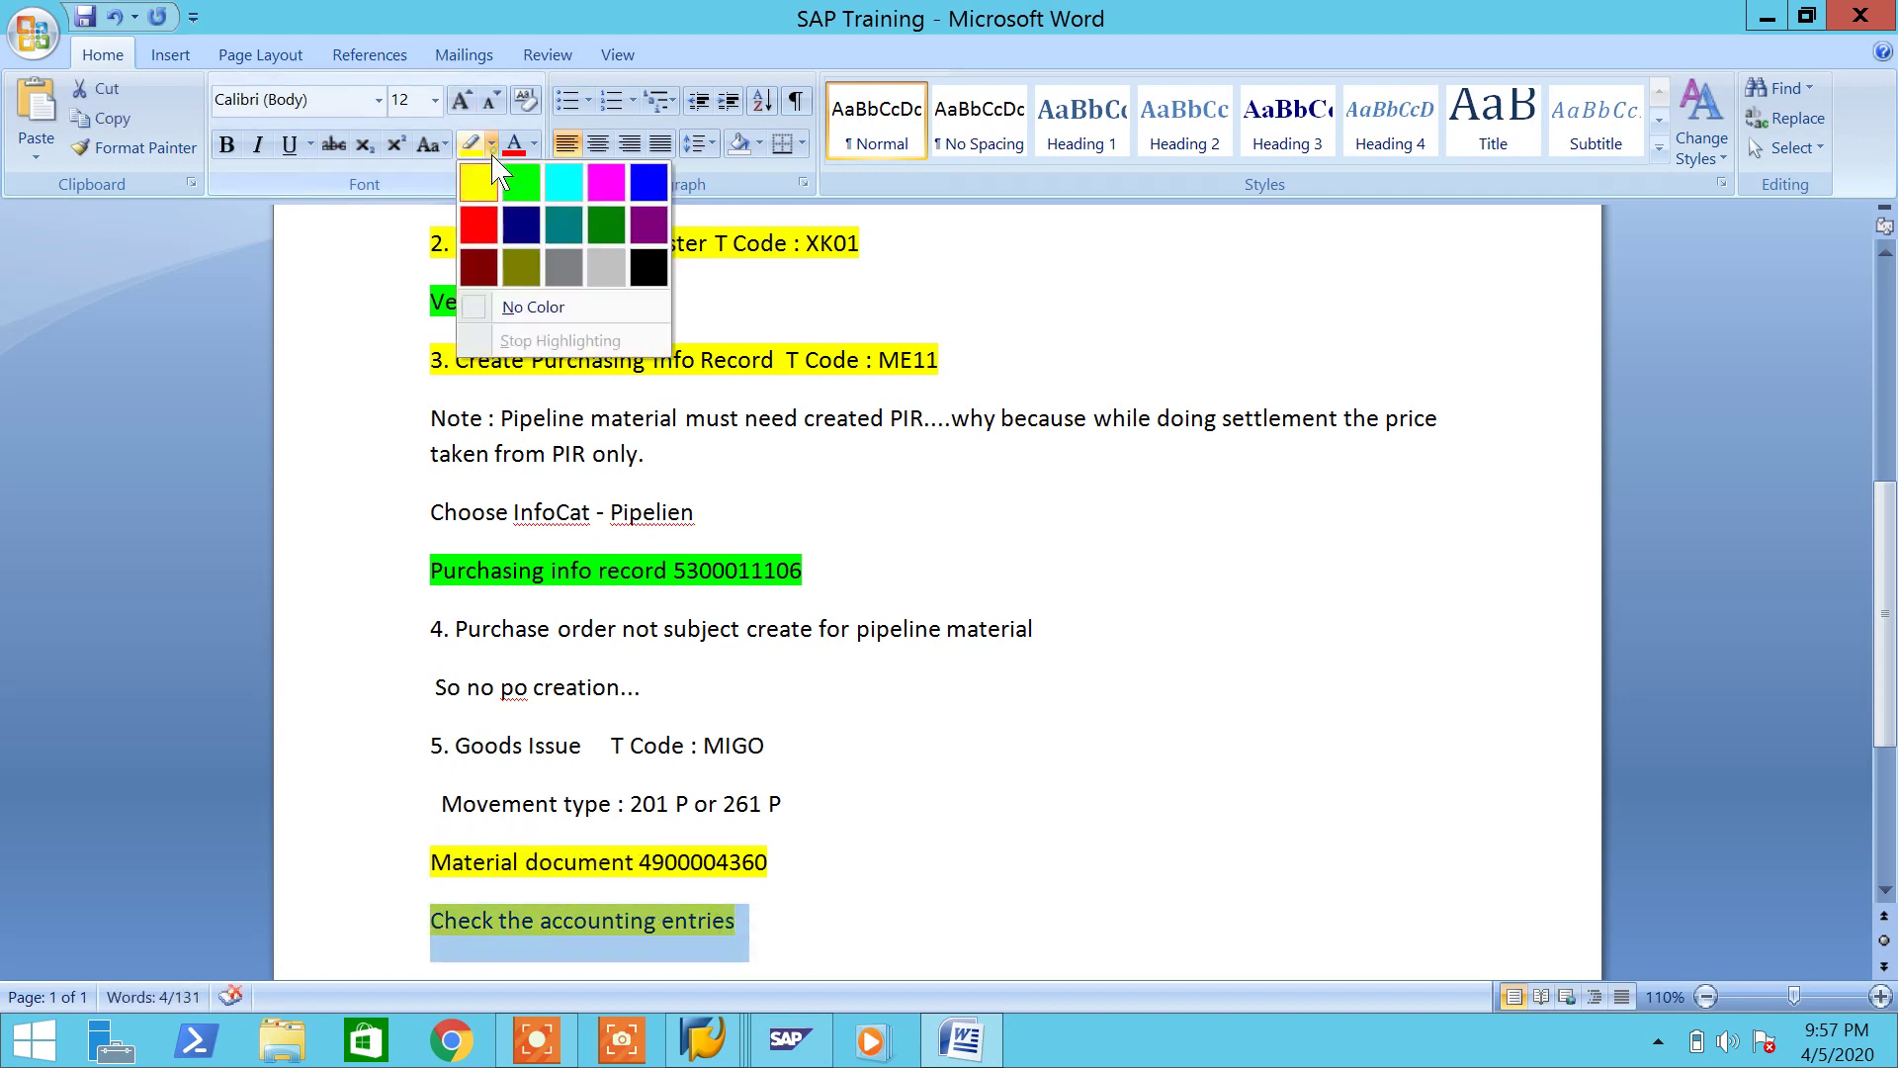
{"action": "left_click", "coordinate": [532, 312]}
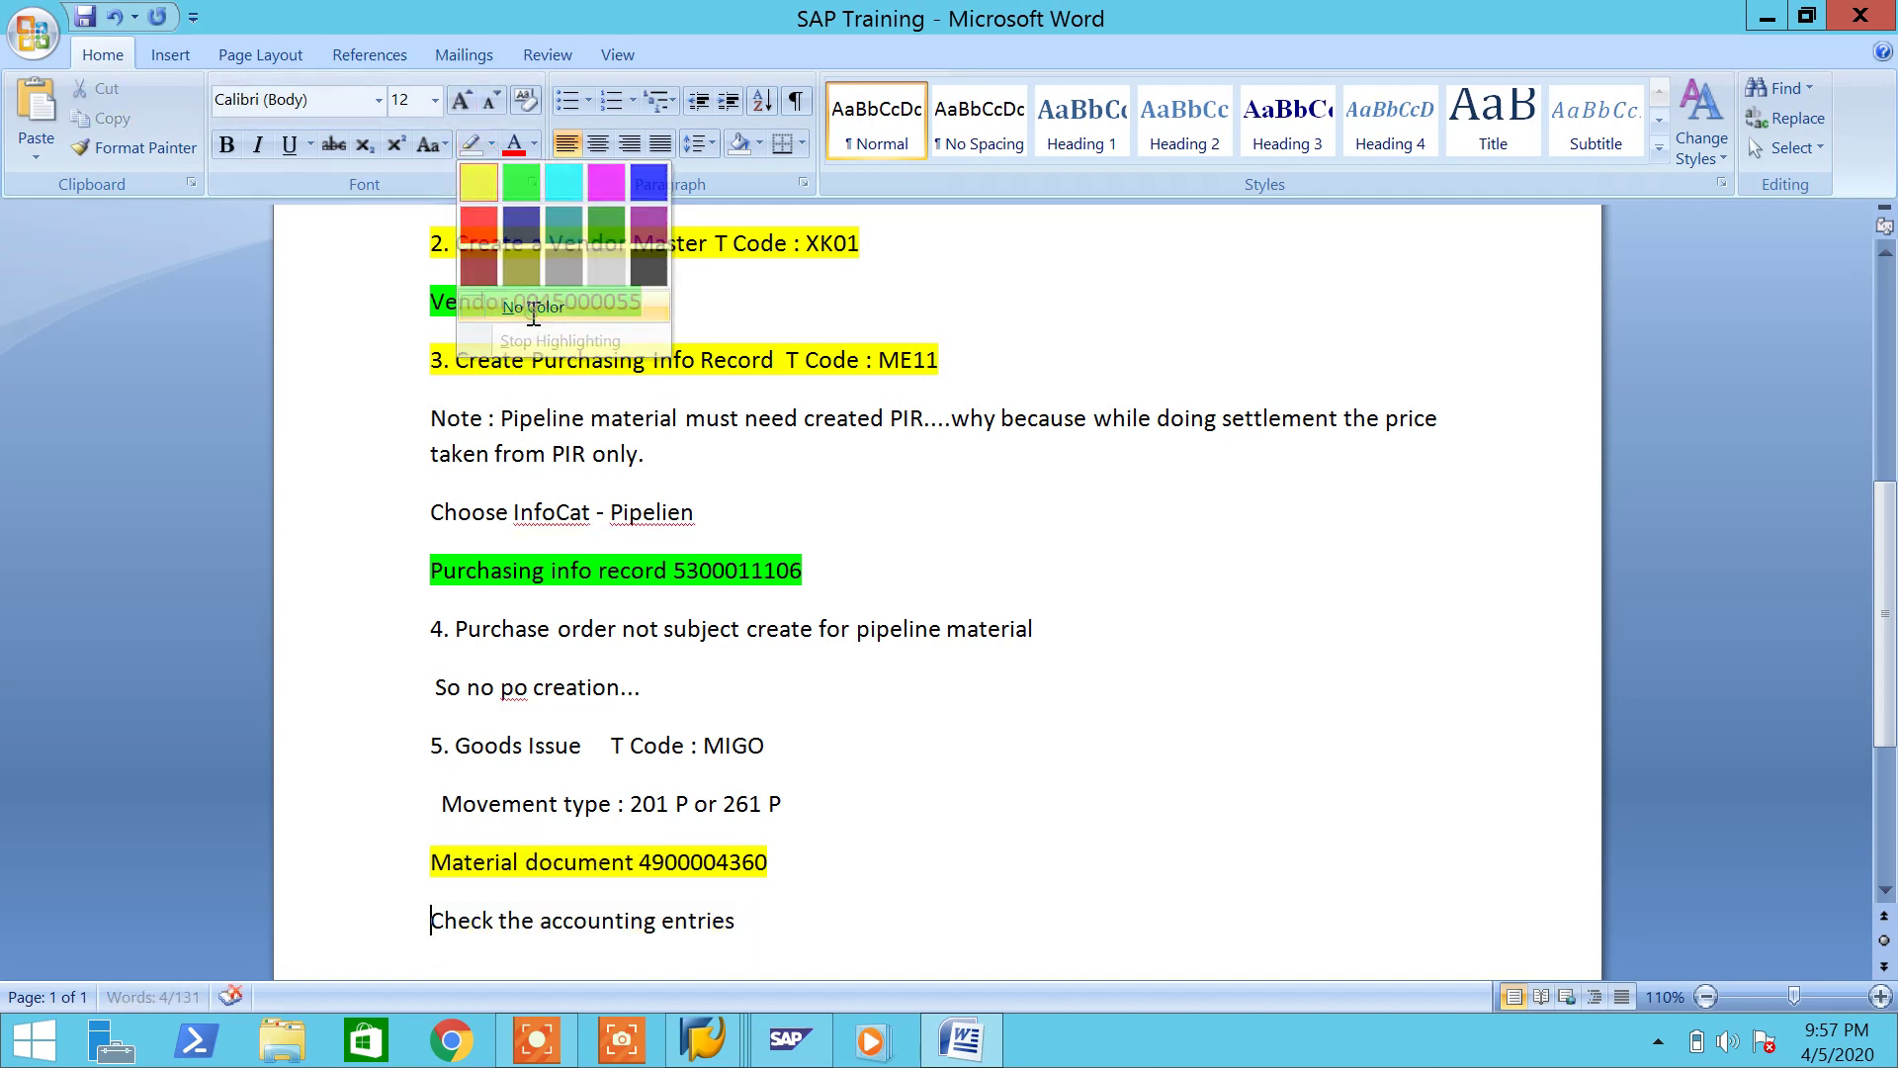
{"action": "mouse_move", "coordinate": [704, 1038]}
{"action": "left_click", "coordinate": [791, 964]}
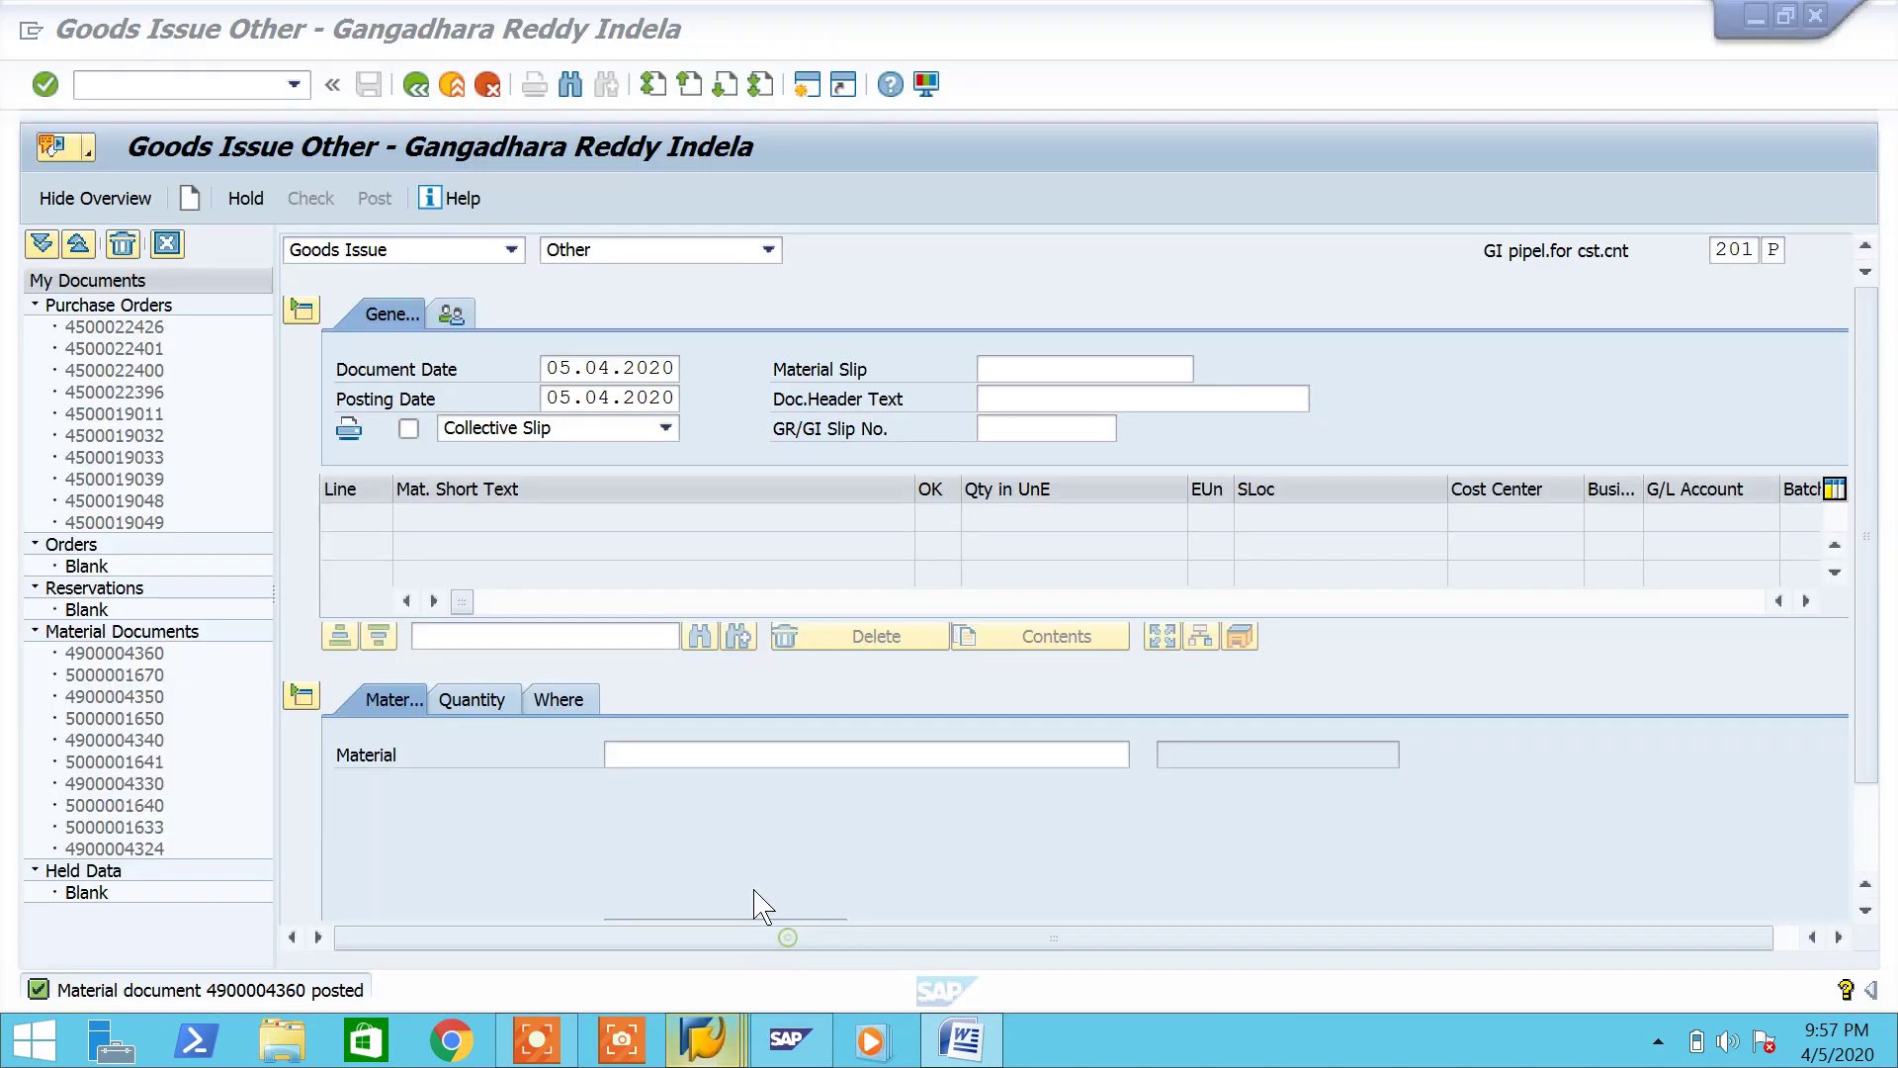
{"action": "left_click", "coordinate": [413, 255]}
{"action": "key", "text": "Down"}
{"action": "key", "text": "Down"}
{"action": "key", "text": "Return"}
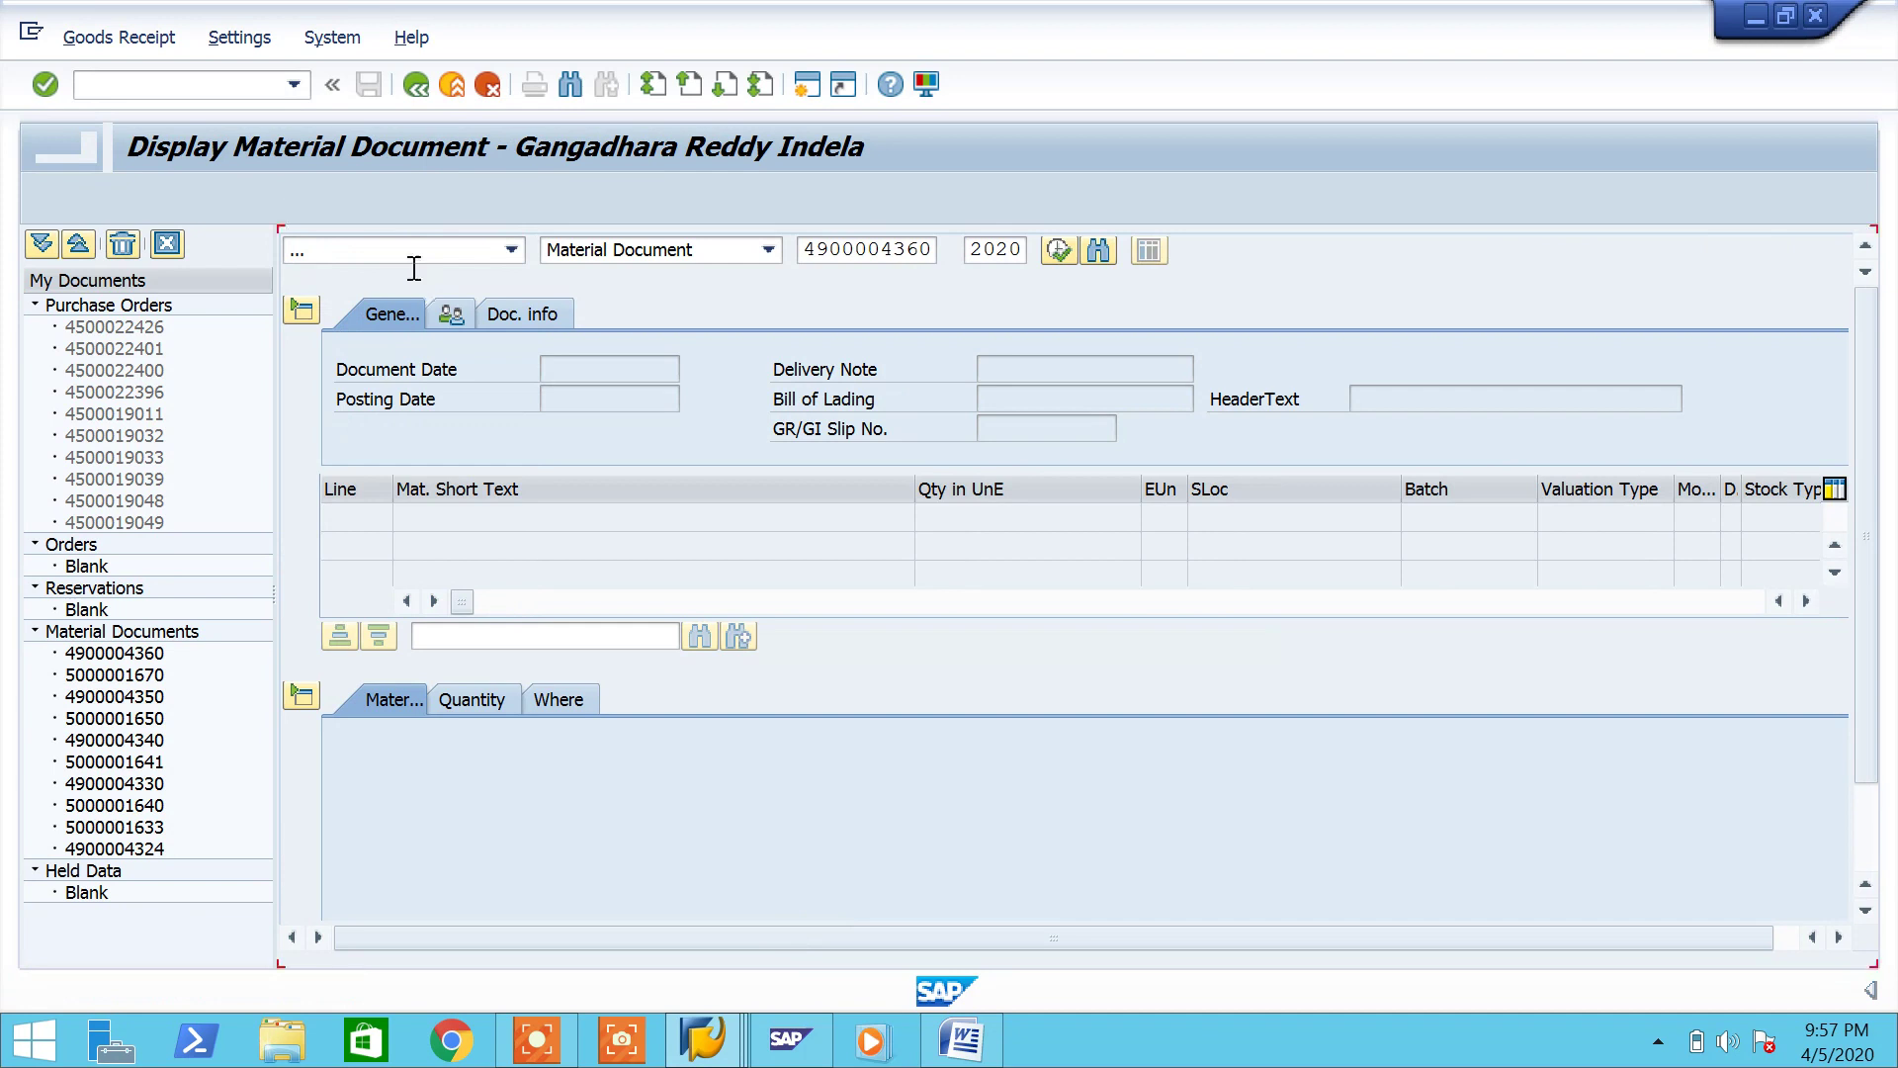
{"action": "left_click", "coordinate": [522, 316]}
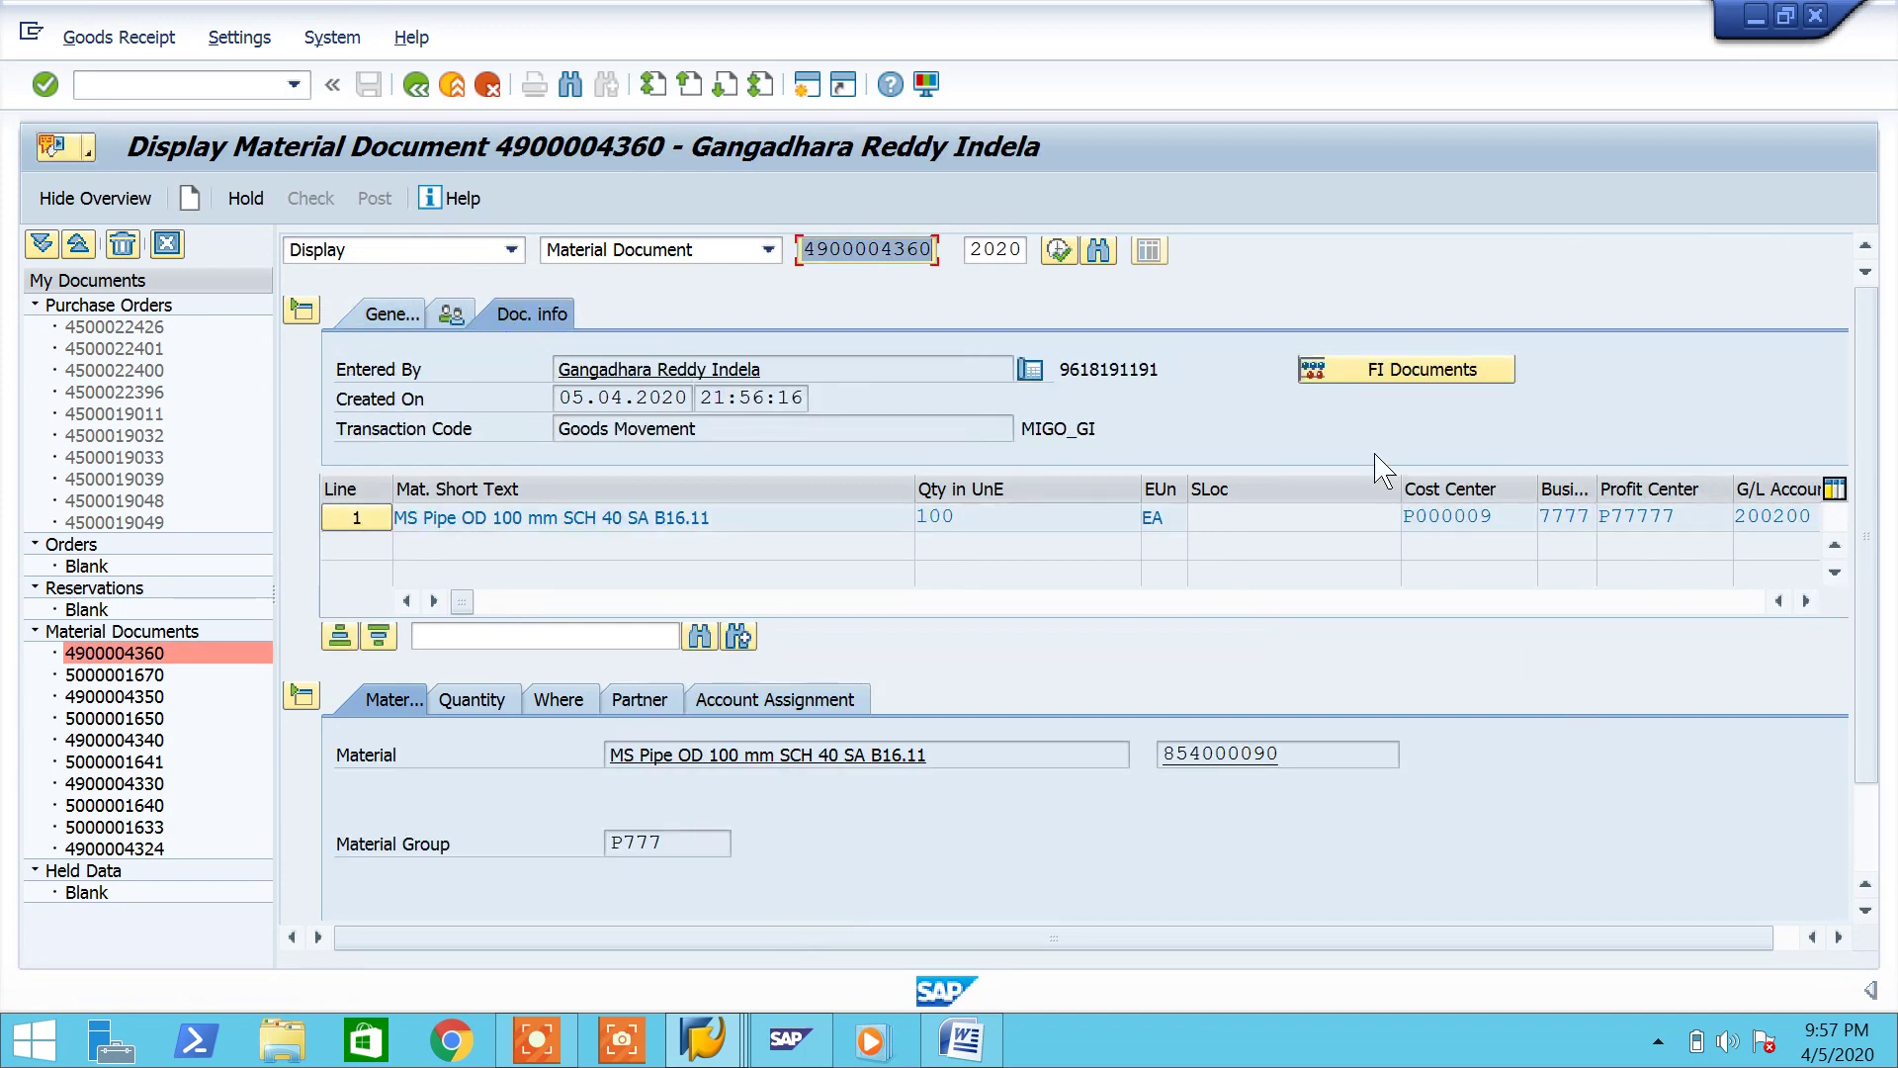
{"action": "left_click", "coordinate": [1354, 370]}
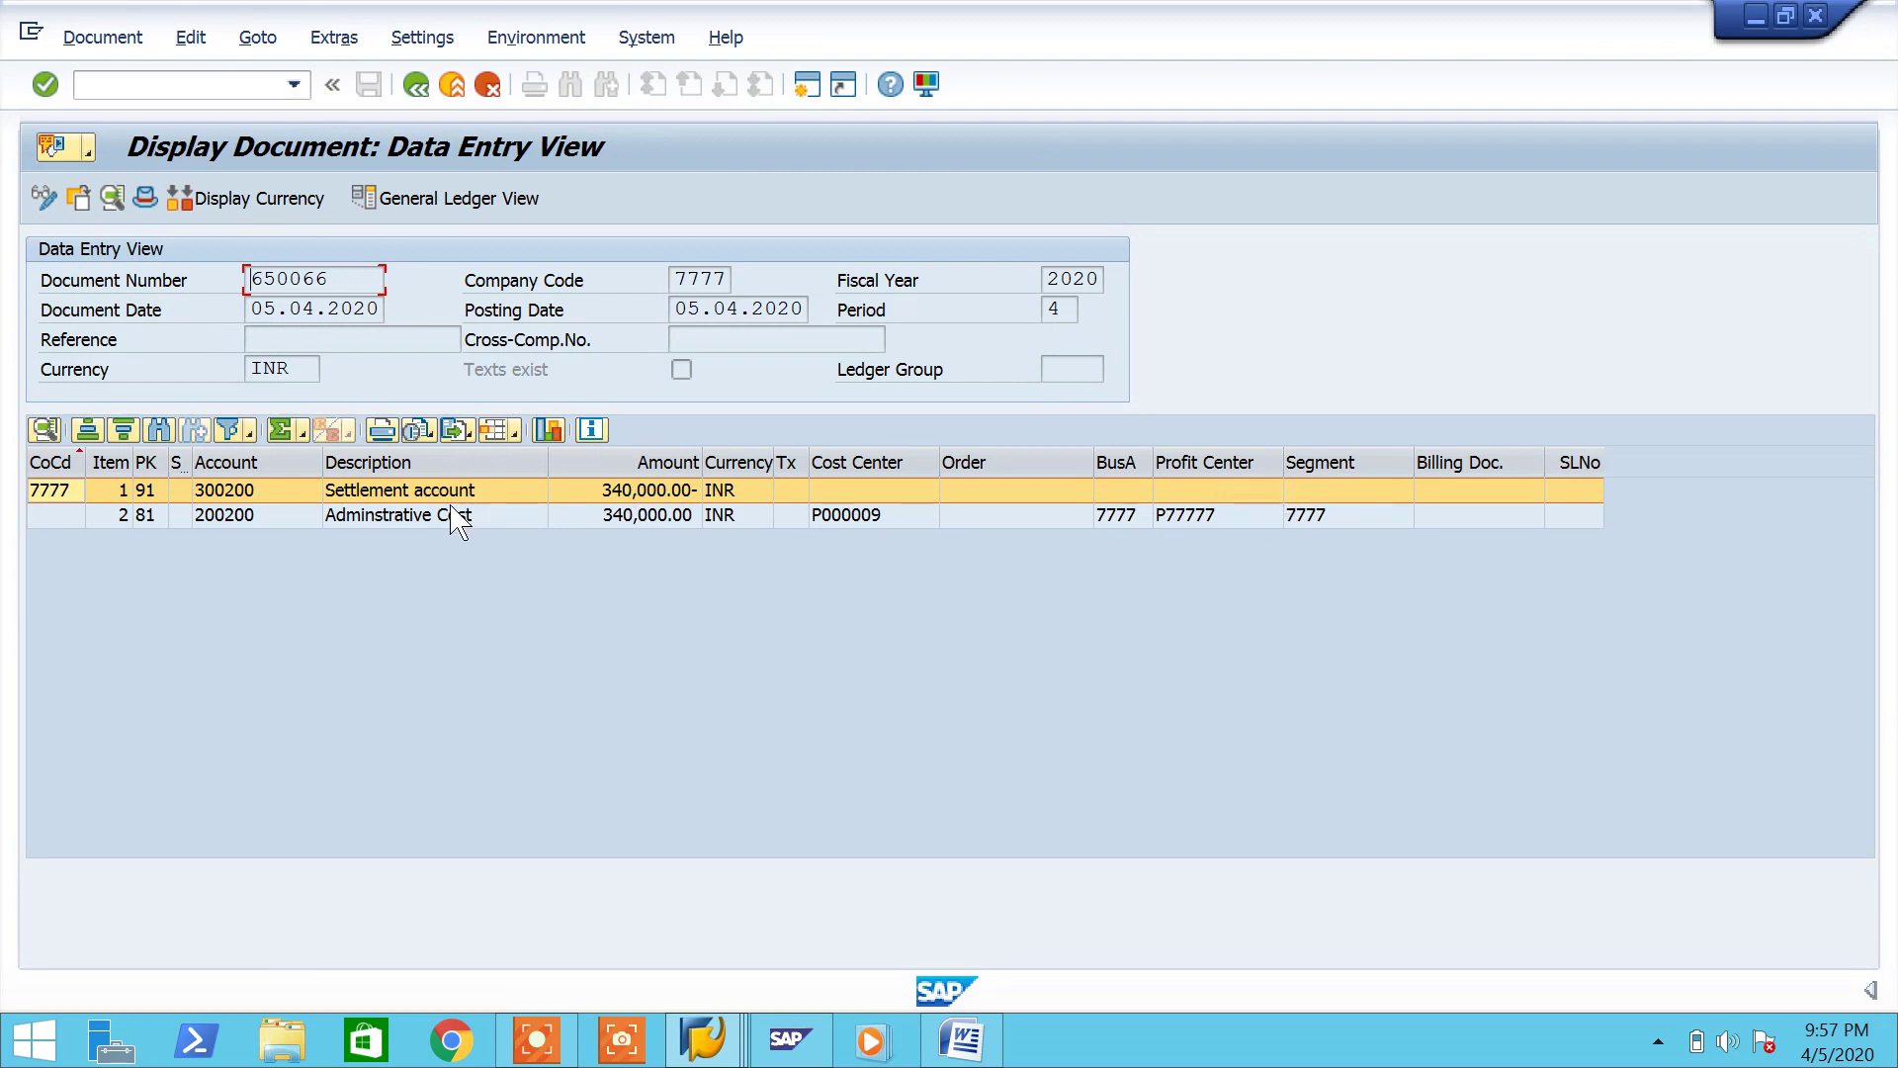
Step: Review document 650066's 340,000.00 INR lines: settlement account 300200 and administrative cost 200200
{"action": "left_click", "coordinate": [348, 514]}
{"action": "left_click", "coordinate": [348, 491]}
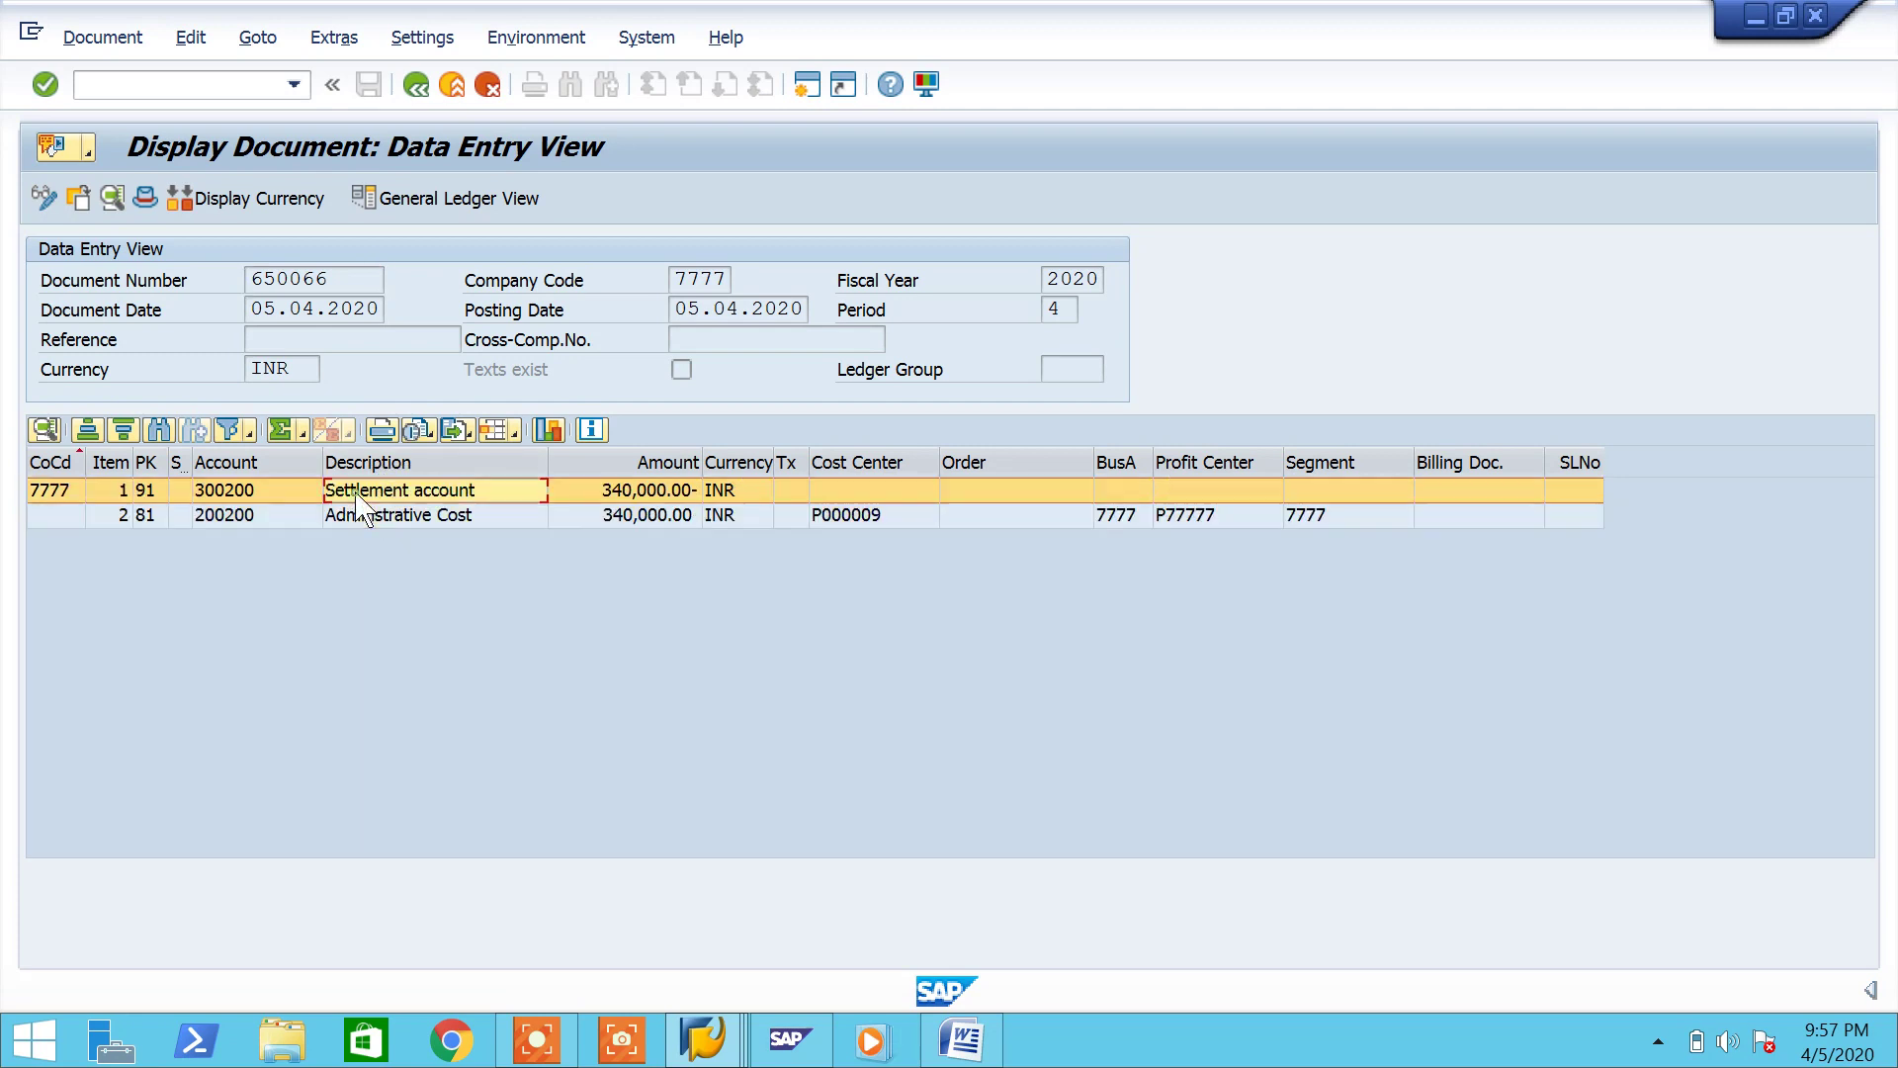
{"action": "left_click", "coordinate": [669, 522]}
{"action": "left_click", "coordinate": [633, 462]}
{"action": "left_click", "coordinate": [584, 584]}
{"action": "left_click", "coordinate": [426, 490]}
{"action": "left_click", "coordinate": [428, 515]}
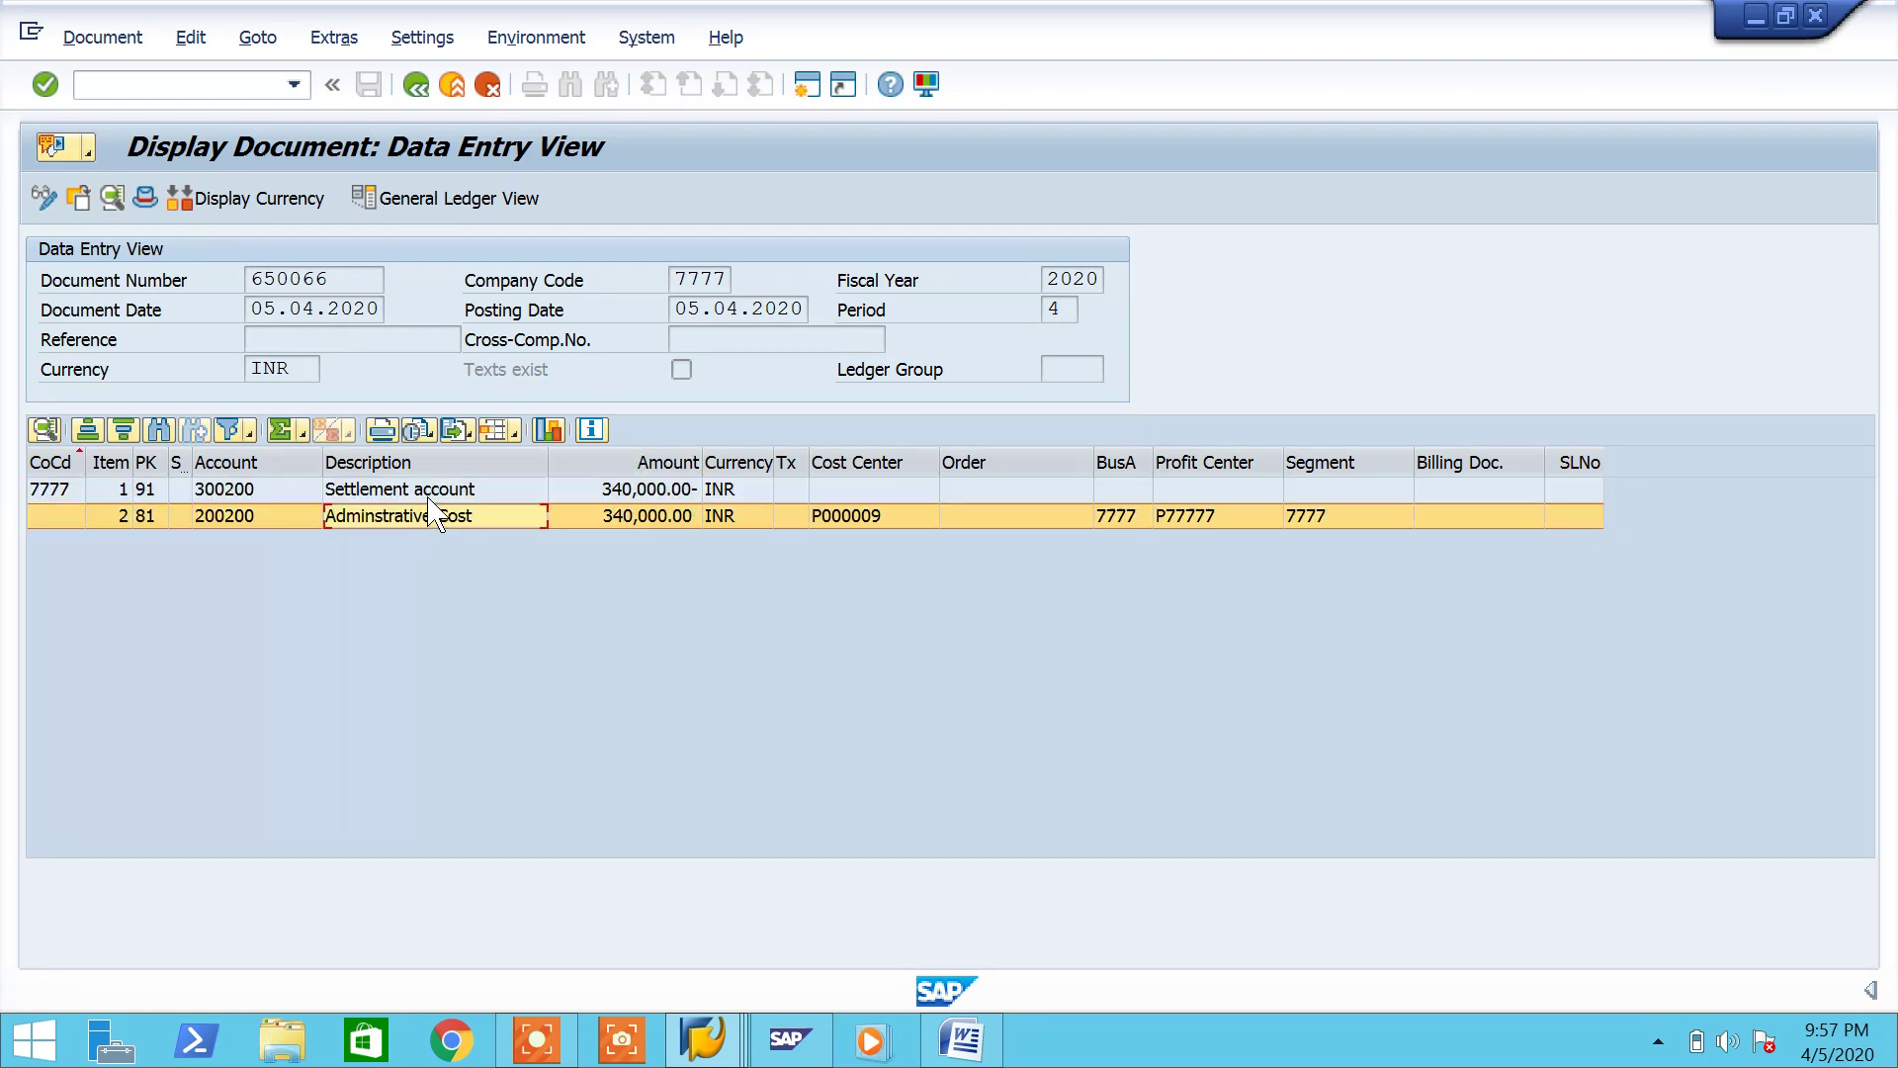
Step: Add 'KON Debit' and 'GBB-VBR - Credit' lines under the accounting note in Word
{"action": "left_click", "coordinate": [960, 1040]}
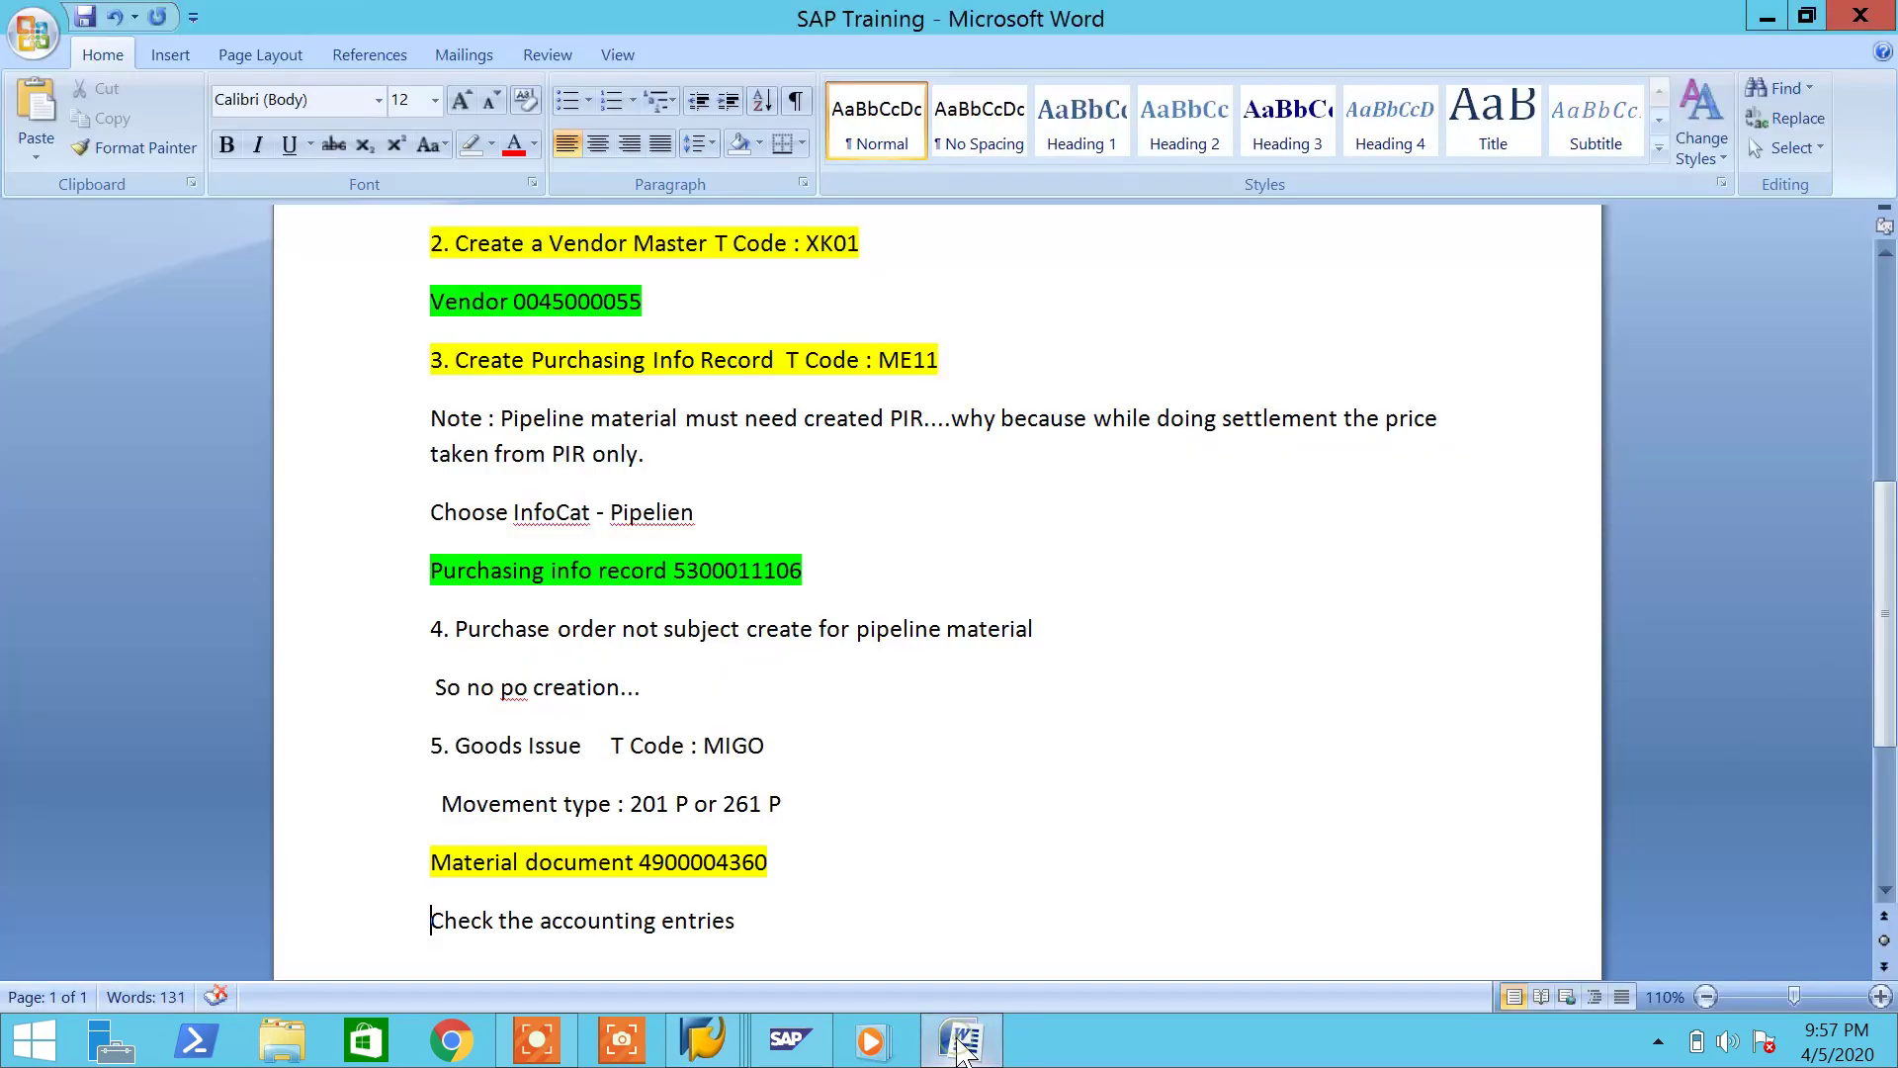
{"action": "key", "text": "Return"}
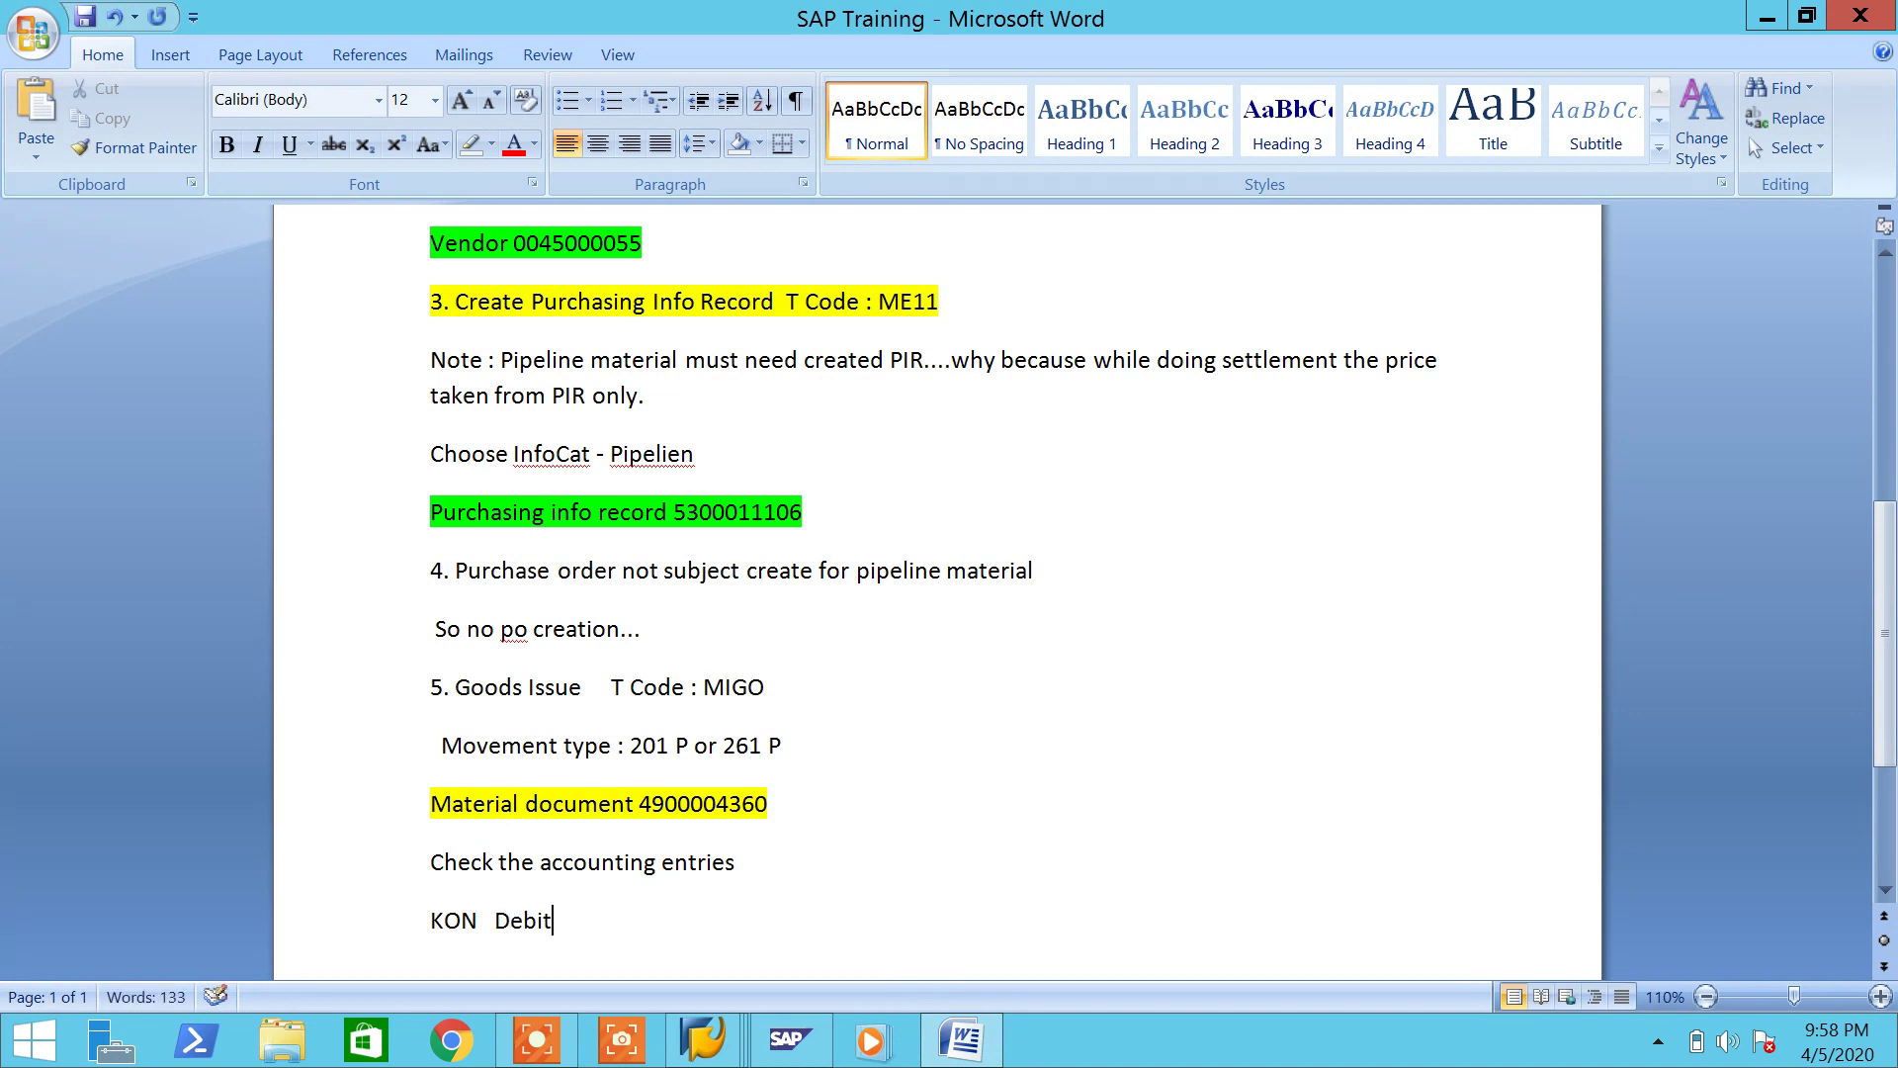
{"action": "key", "text": "Return"}
{"action": "type", "text": "GBB"}
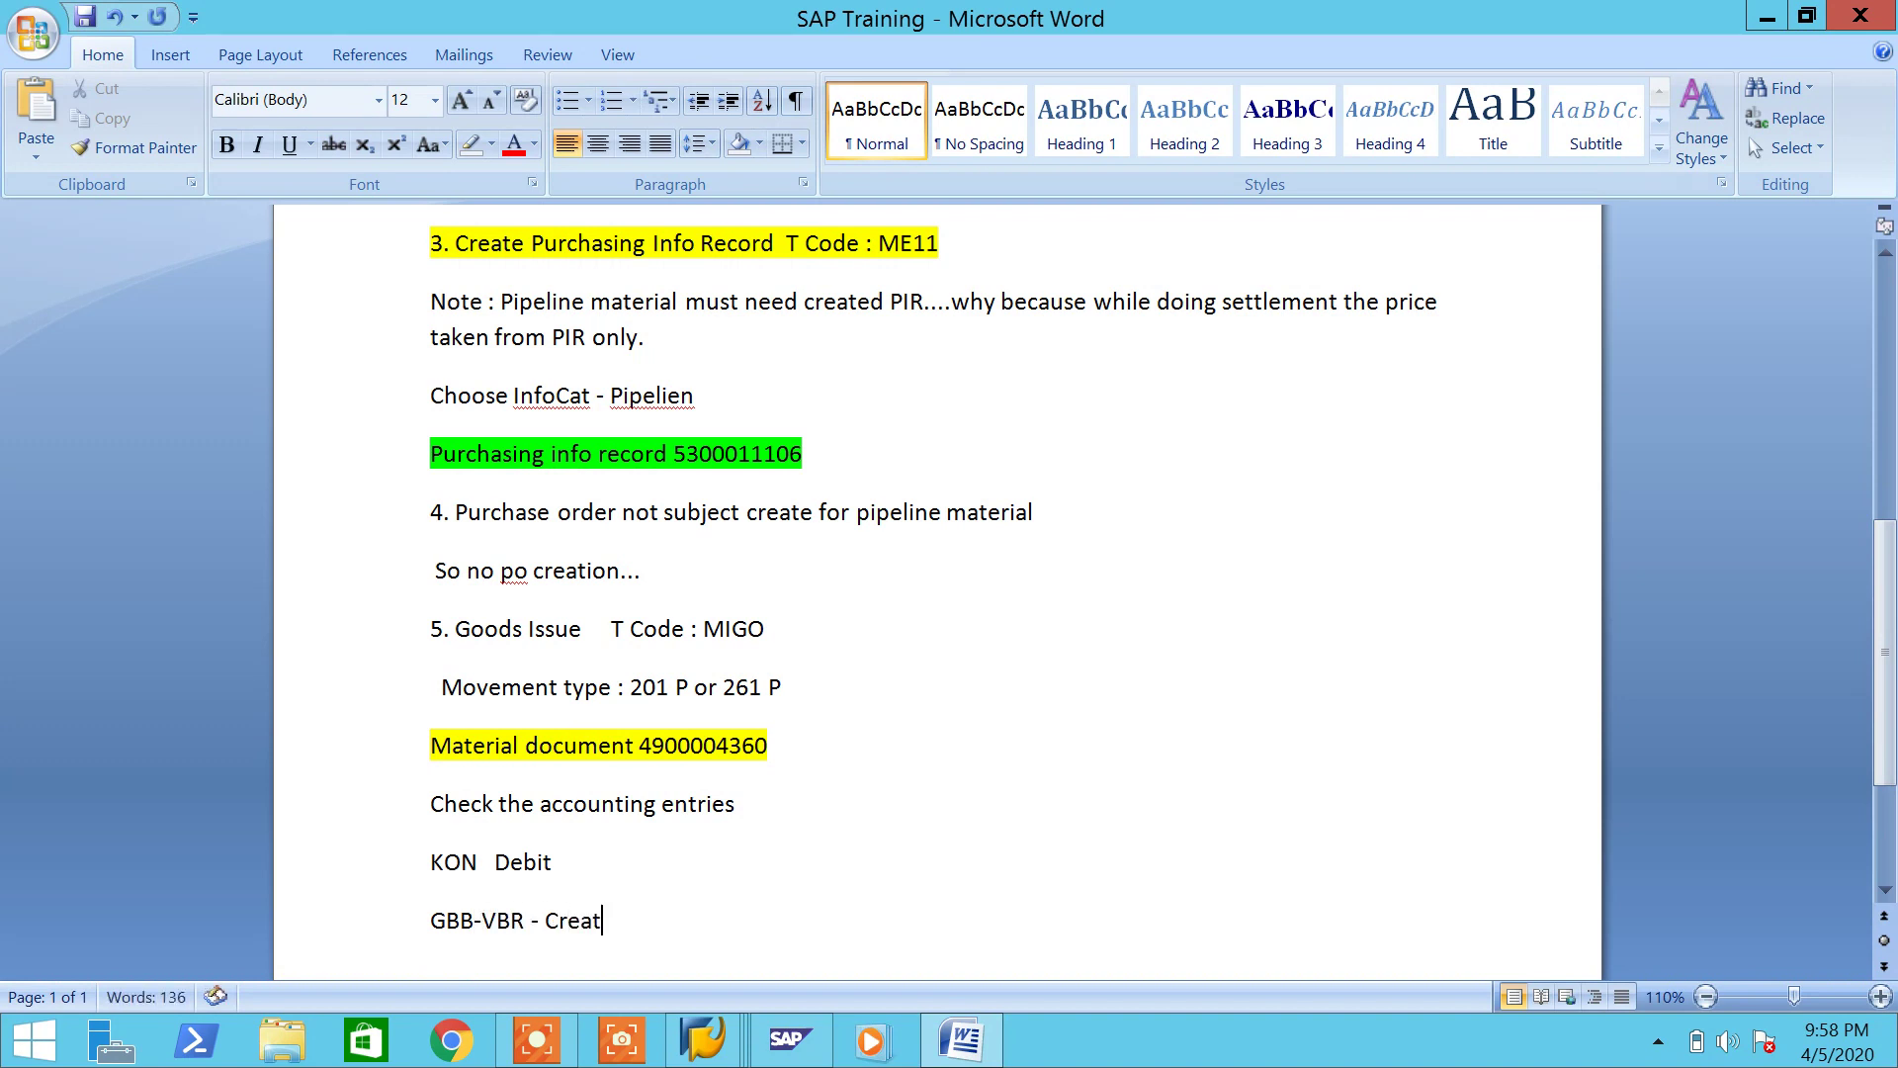
{"action": "type", "text": "-VBR - Credi"}
Step: Show SAP accounting document 650066 in list view
{"action": "left_click", "coordinate": [961, 1040]}
{"action": "left_click", "coordinate": [257, 38]}
{"action": "left_click", "coordinate": [368, 363]}
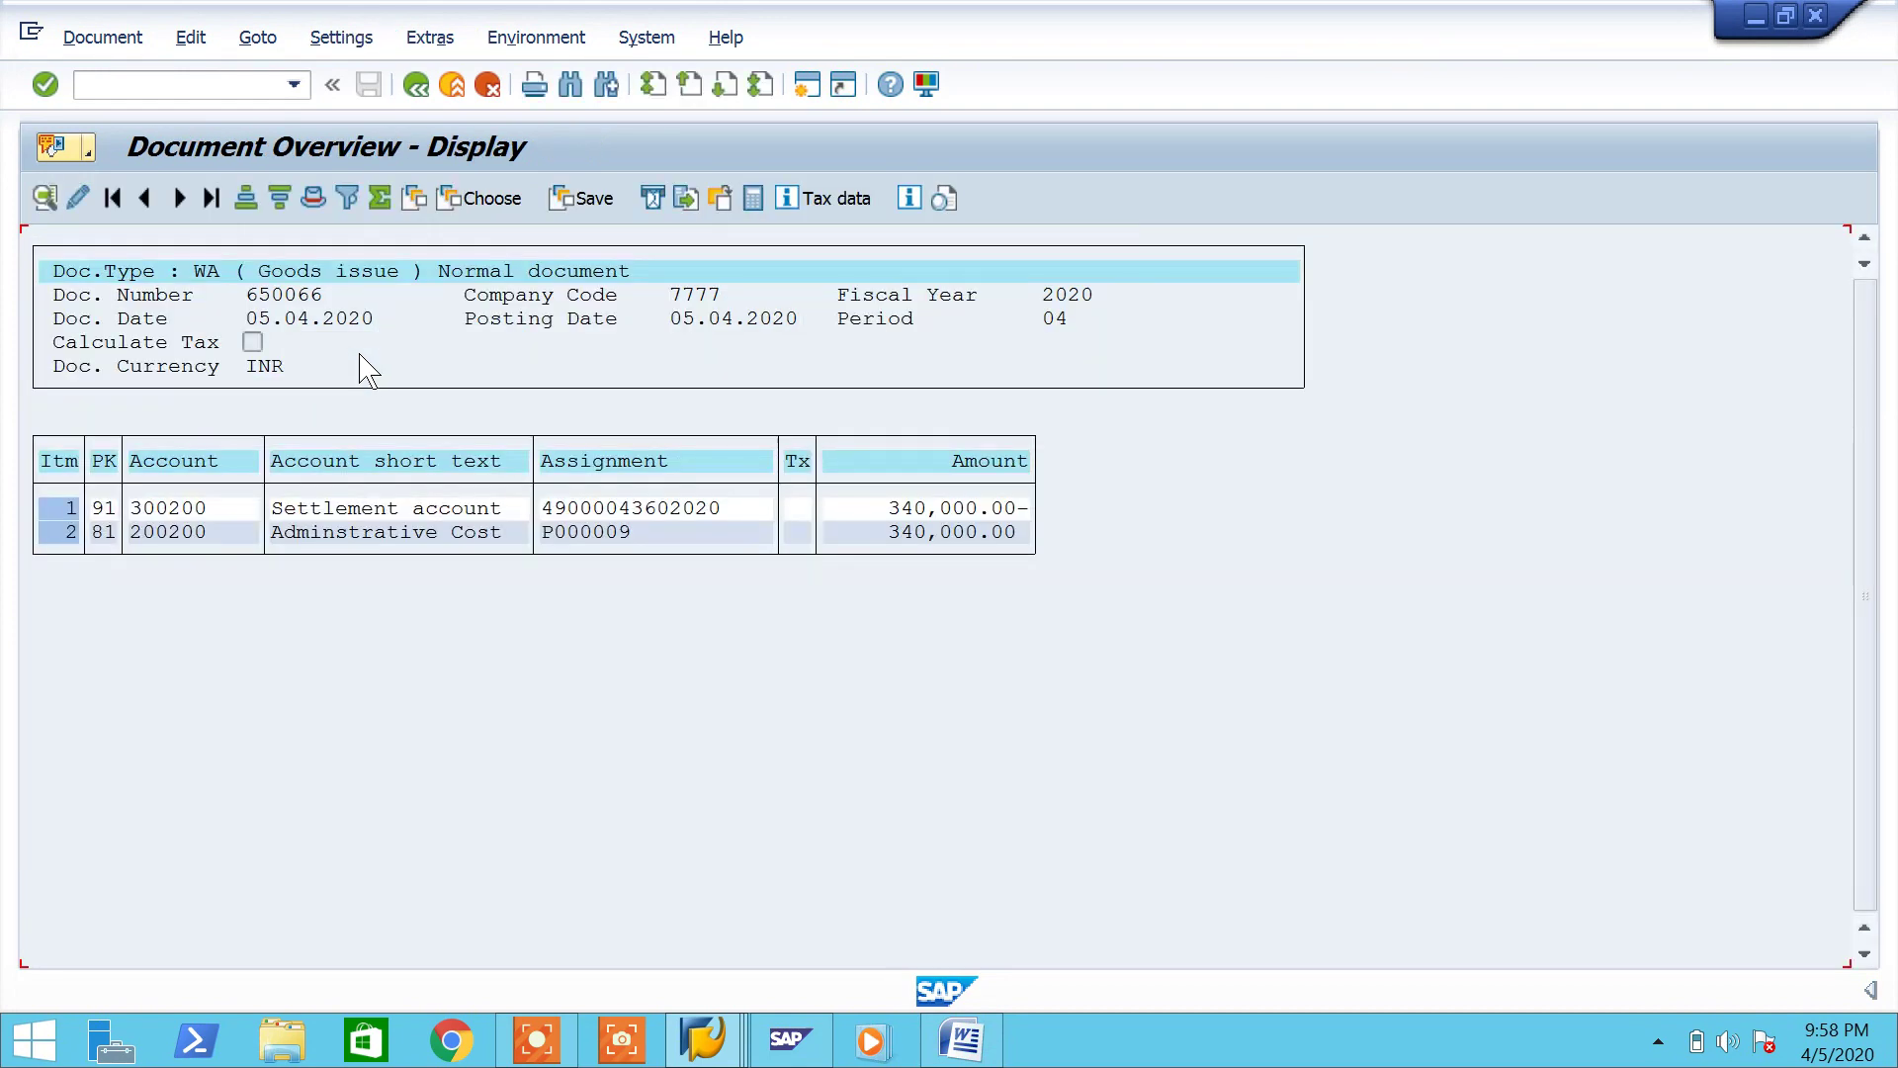
Step: Add the Transaction field to the line-item filter, check its KON and GBB key values, then cancel
{"action": "left_click", "coordinate": [345, 203]}
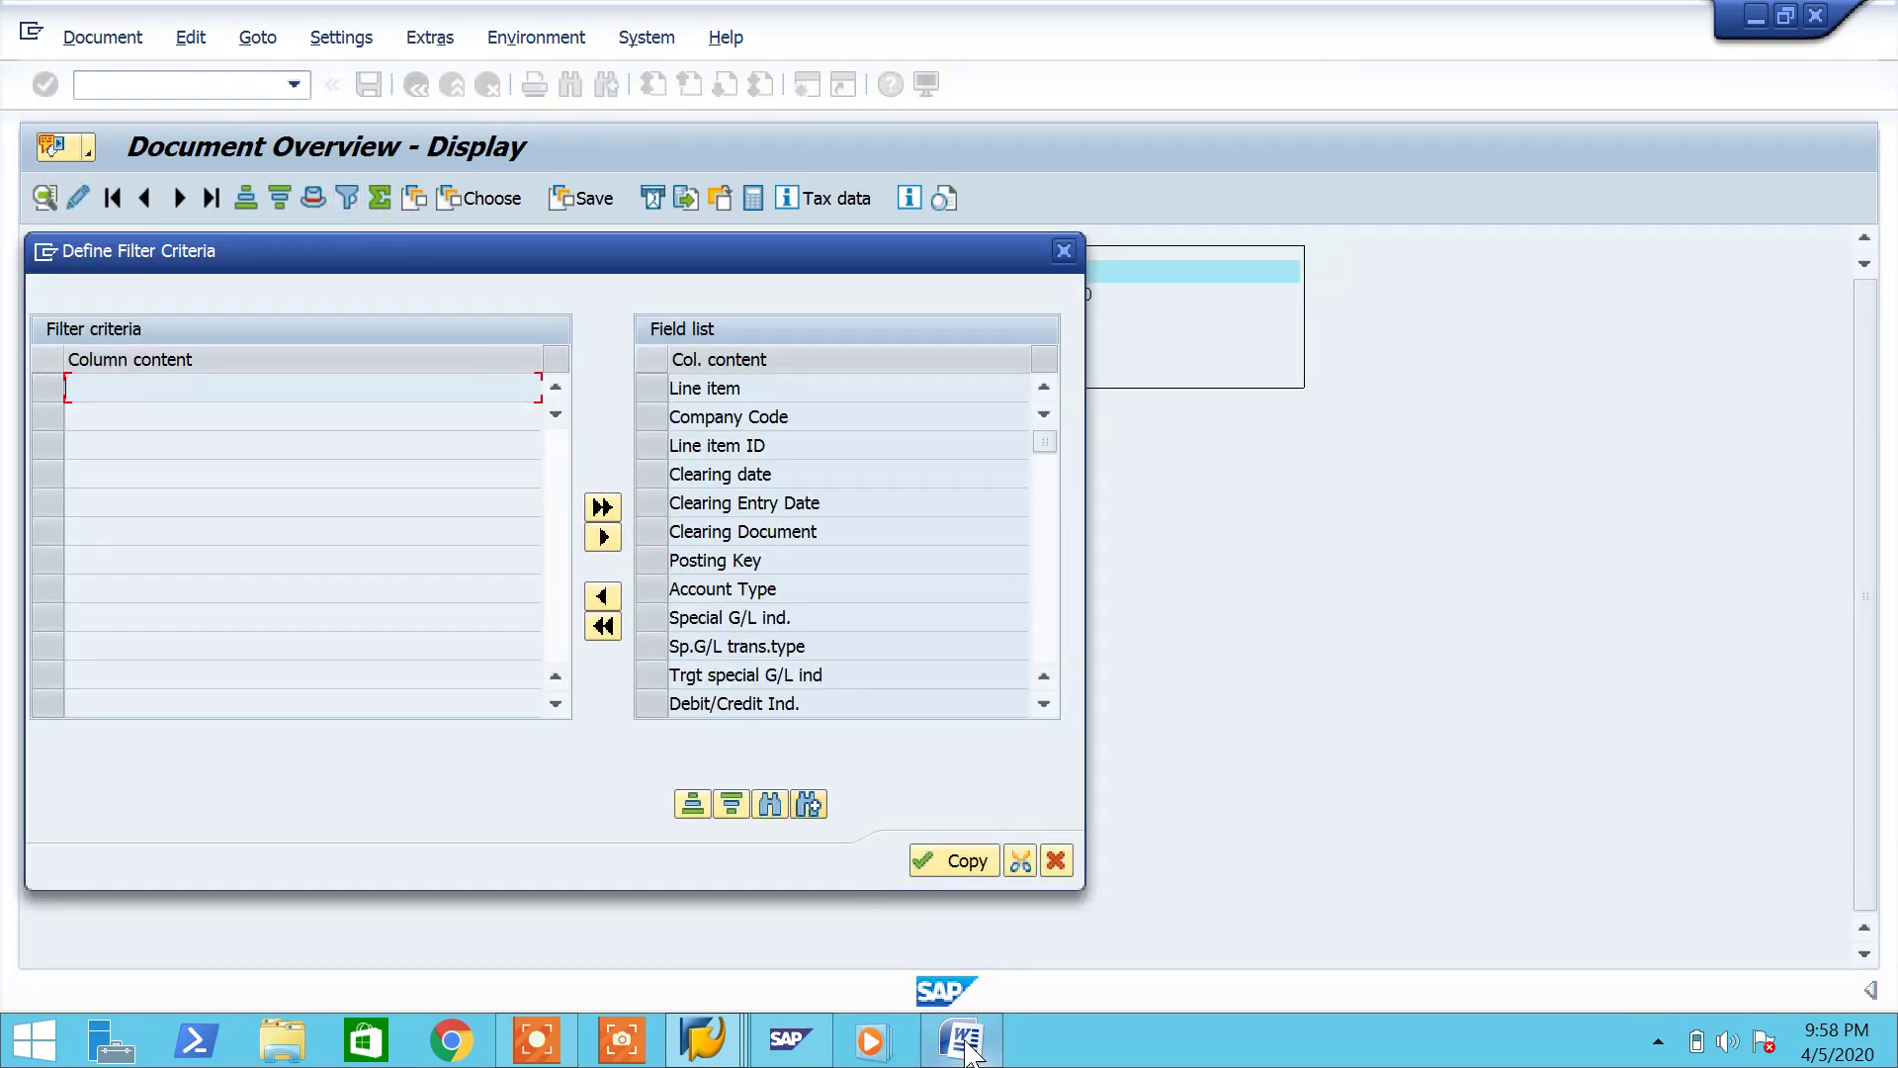
{"action": "left_click", "coordinate": [770, 804]}
{"action": "type", "text": "transaction"}
{"action": "key", "text": "Return"}
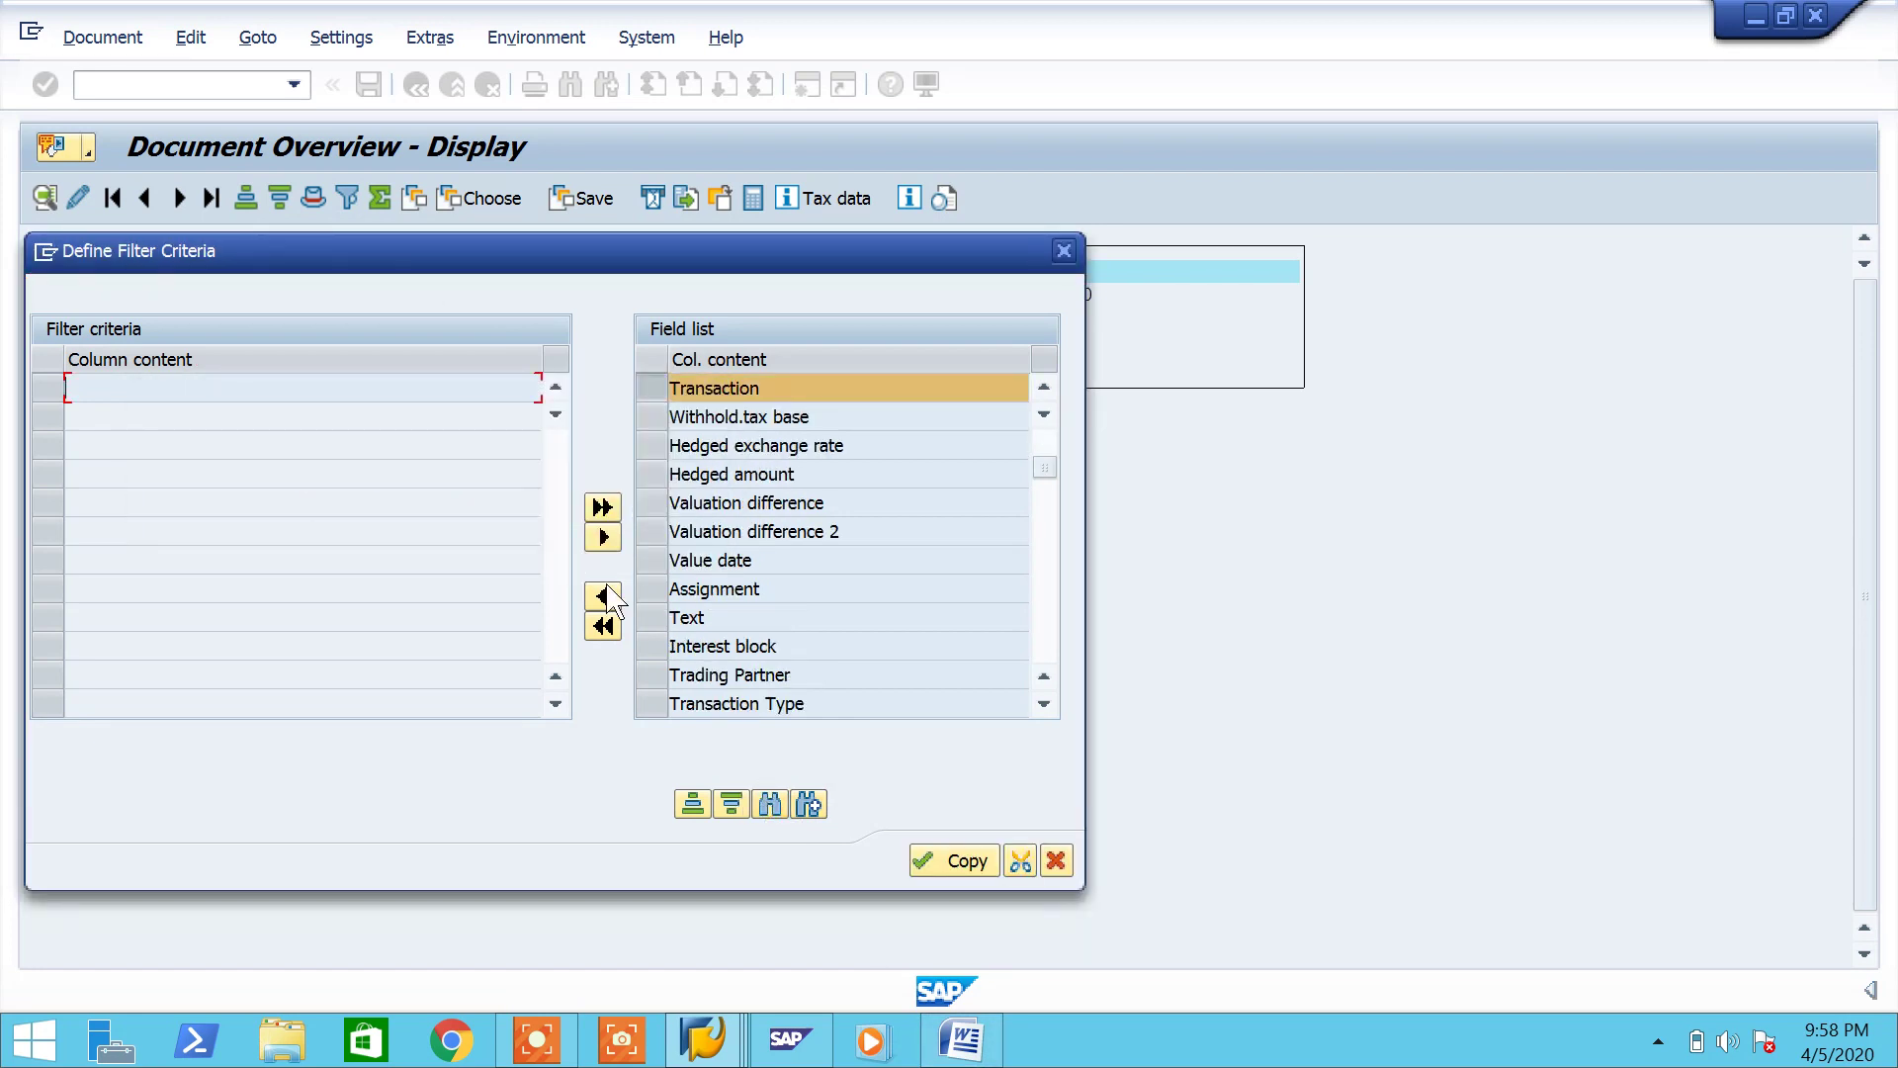
{"action": "left_click", "coordinate": [603, 595]}
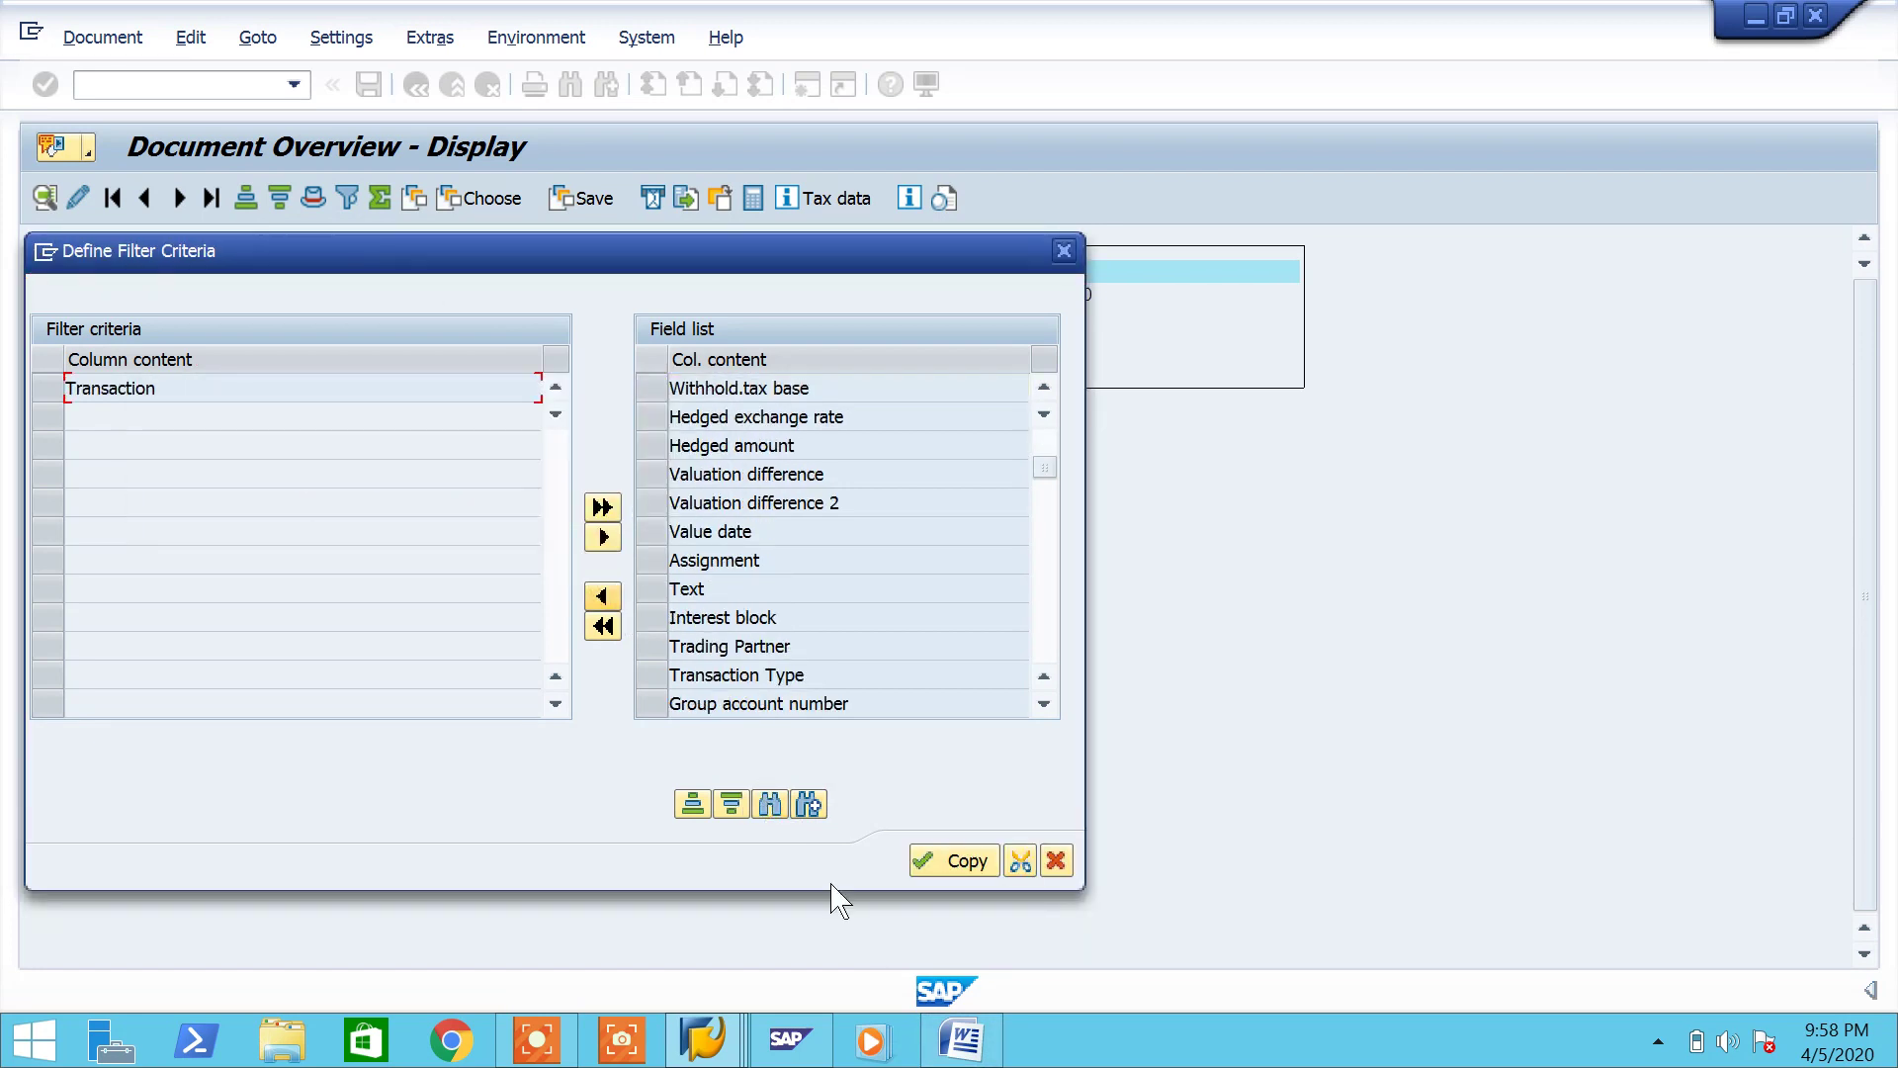
{"action": "left_click", "coordinate": [954, 861]}
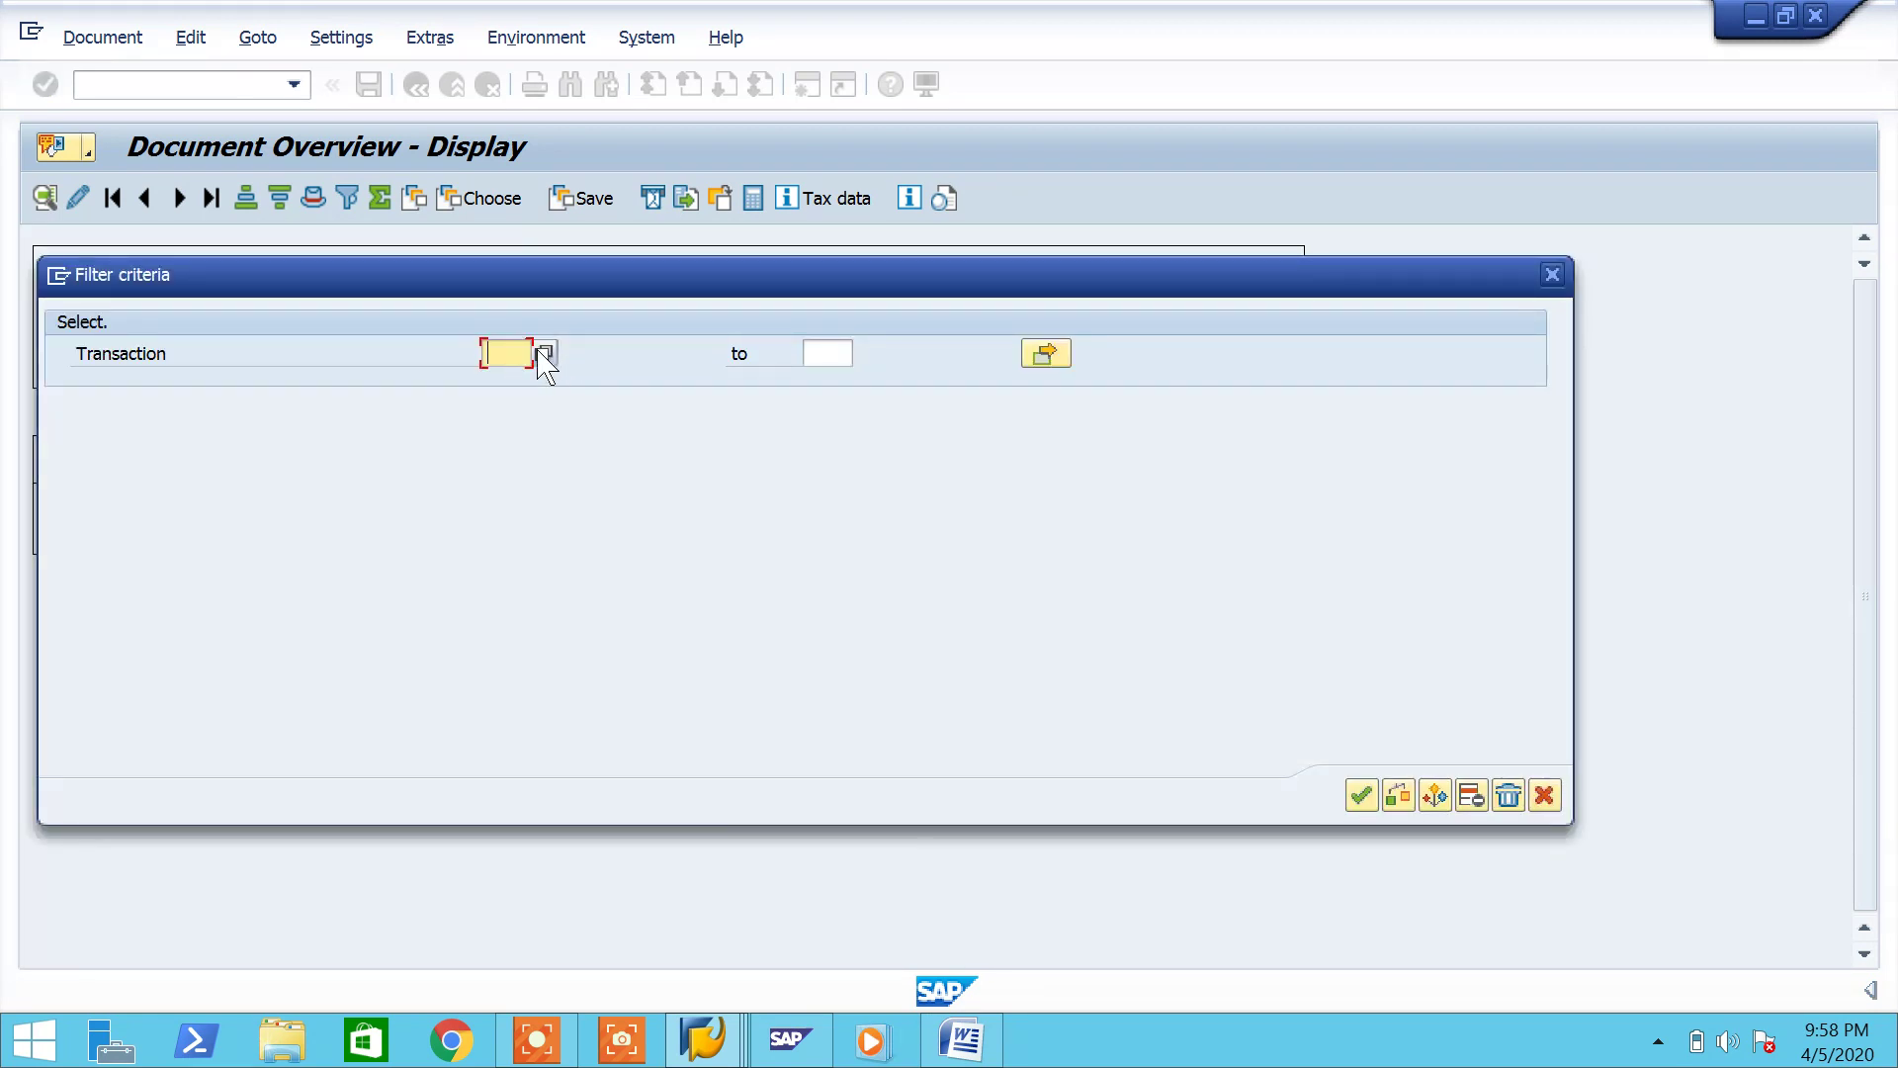
{"action": "left_click", "coordinate": [541, 356]}
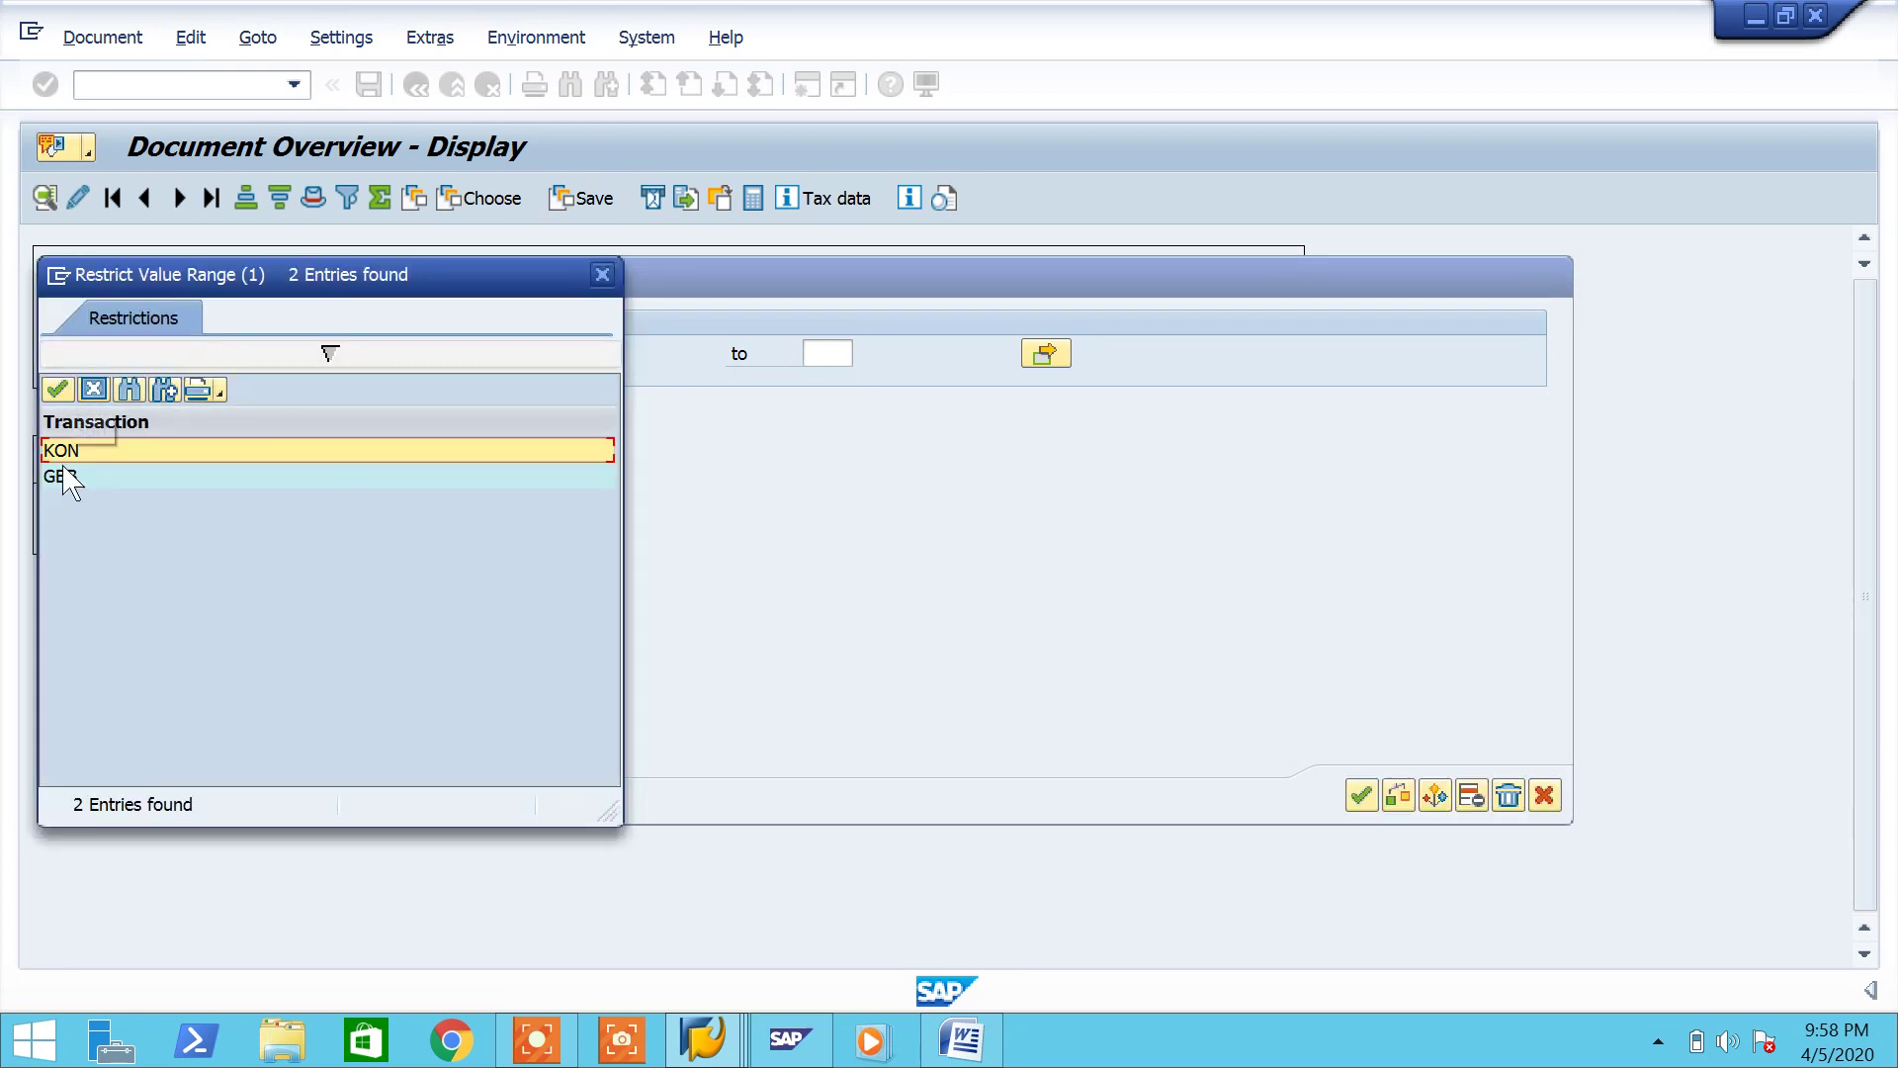
{"action": "left_click", "coordinate": [605, 272]}
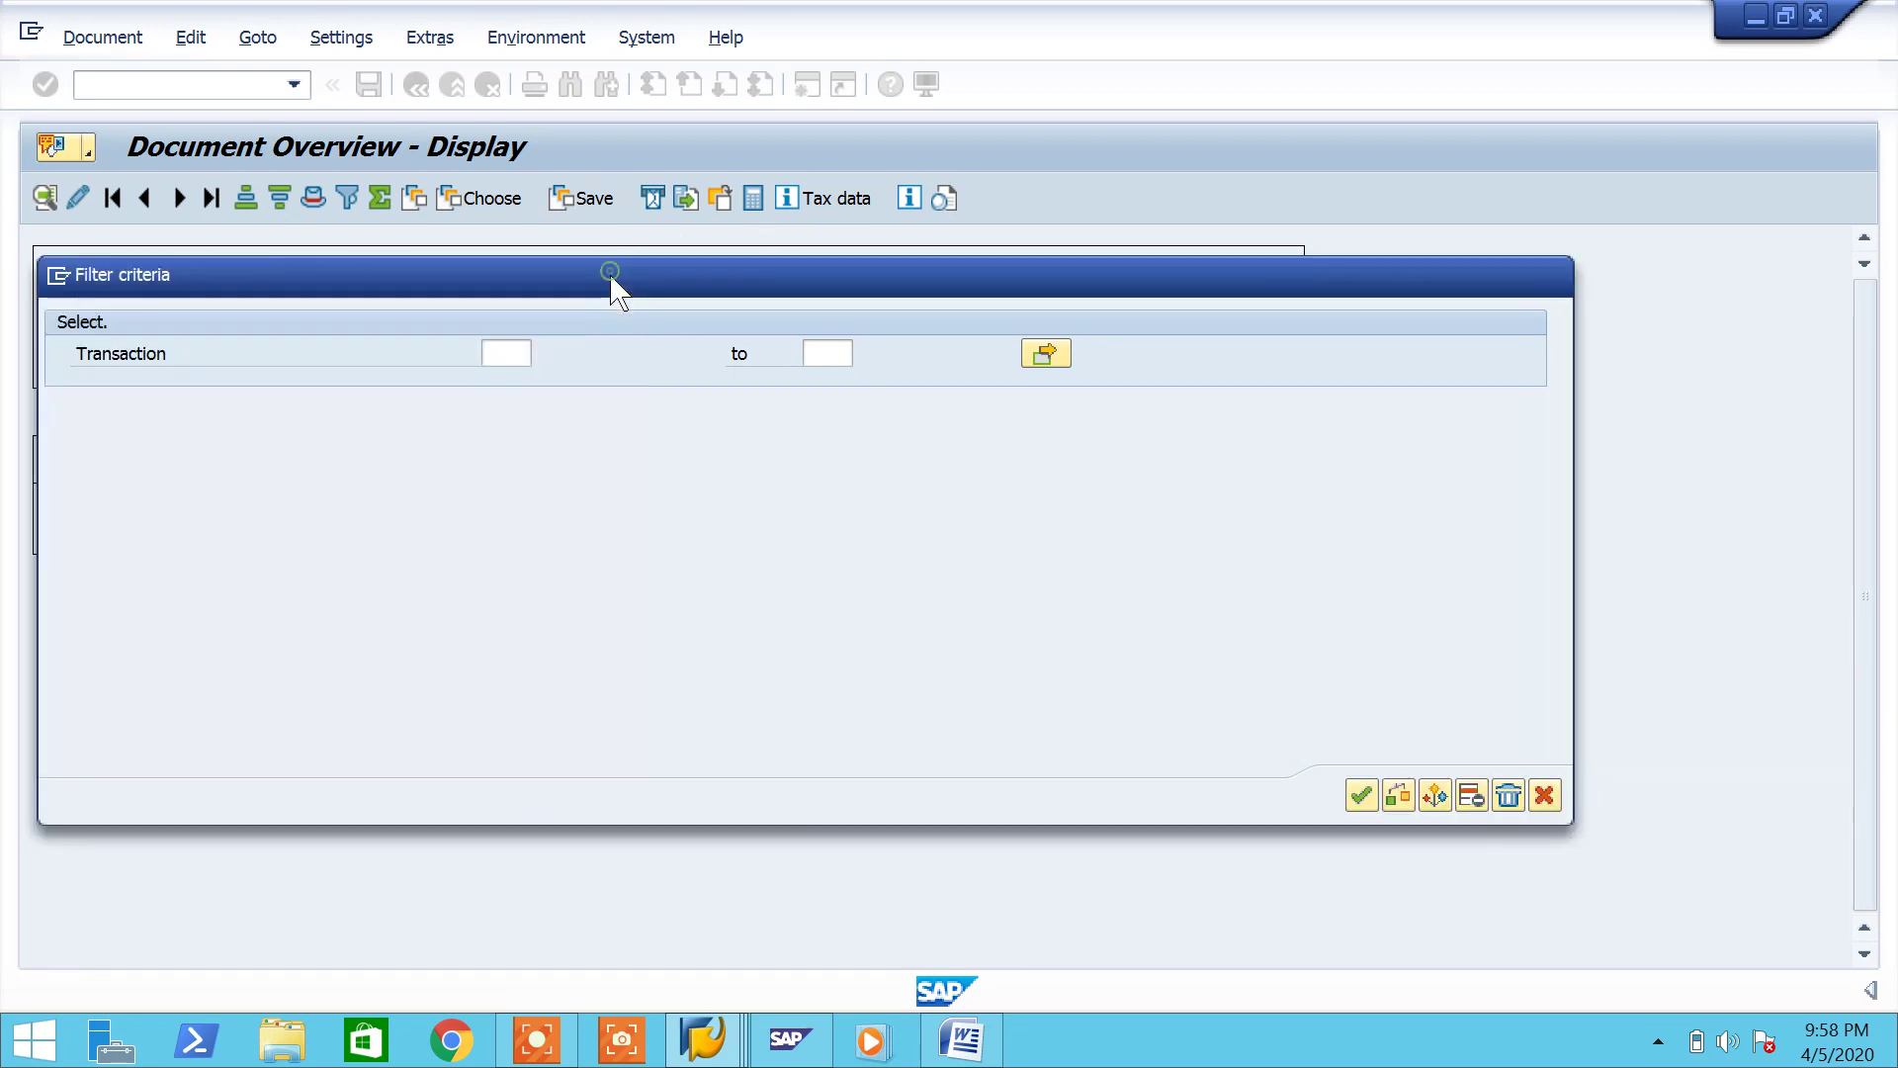
{"action": "left_click", "coordinate": [1544, 795]}
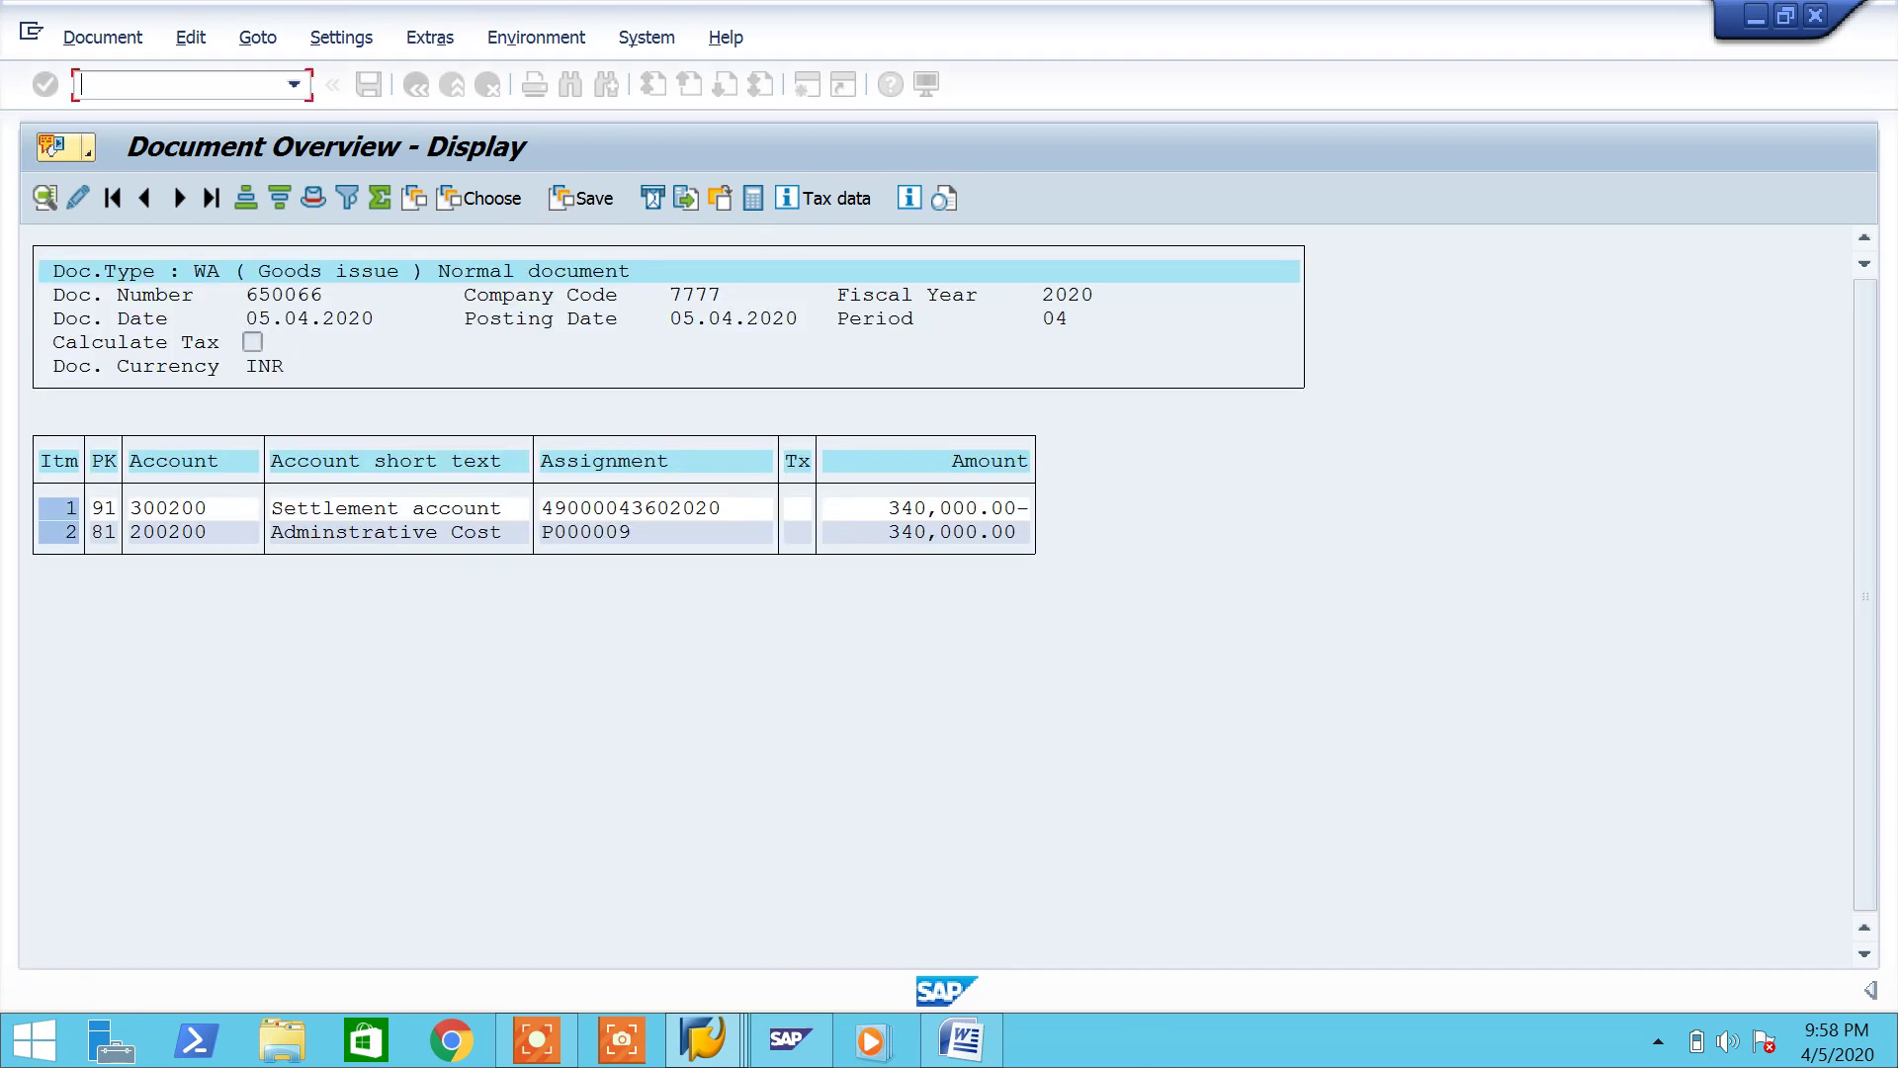
Step: Add step '6. Settlement T Code : MRKO' to the Word notes and save them
{"action": "left_click", "coordinate": [978, 1046]}
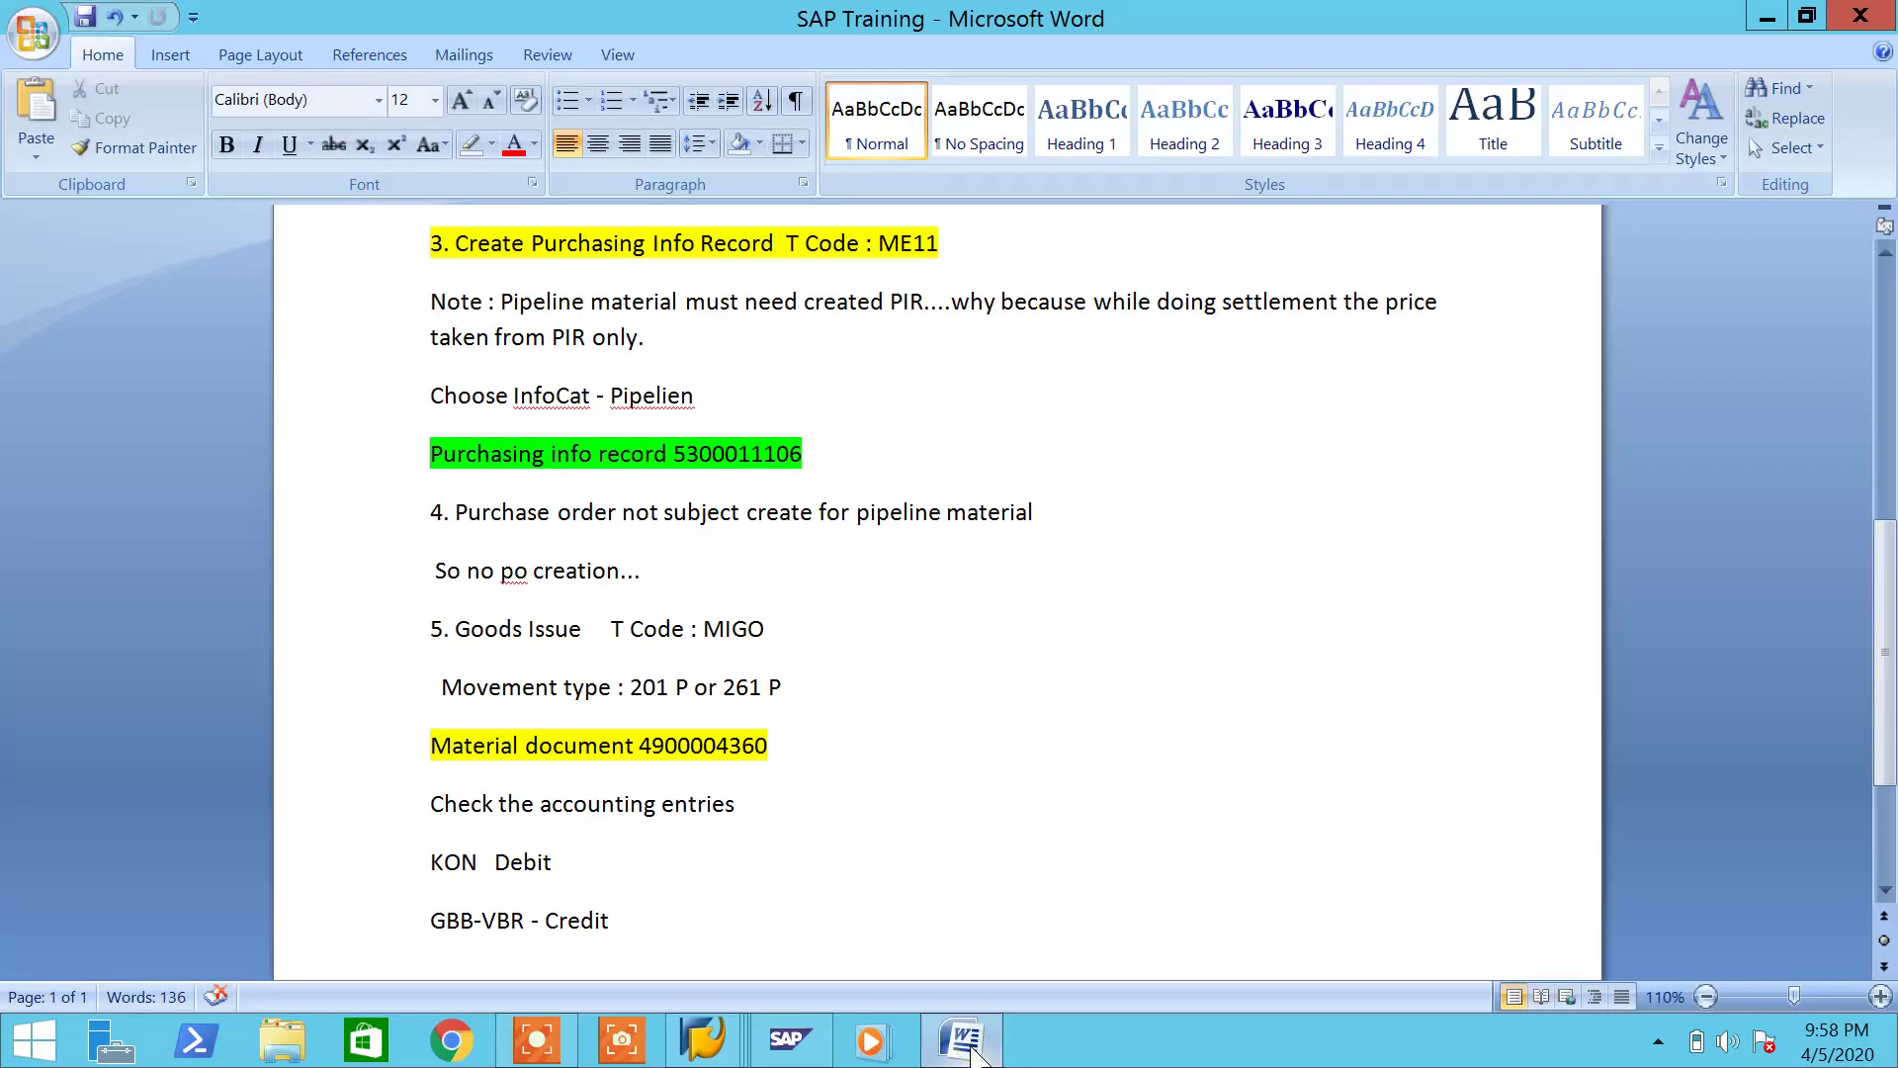
{"action": "scroll", "coordinate": [986, 948], "scroll_direction": "down", "scroll_amount": 4}
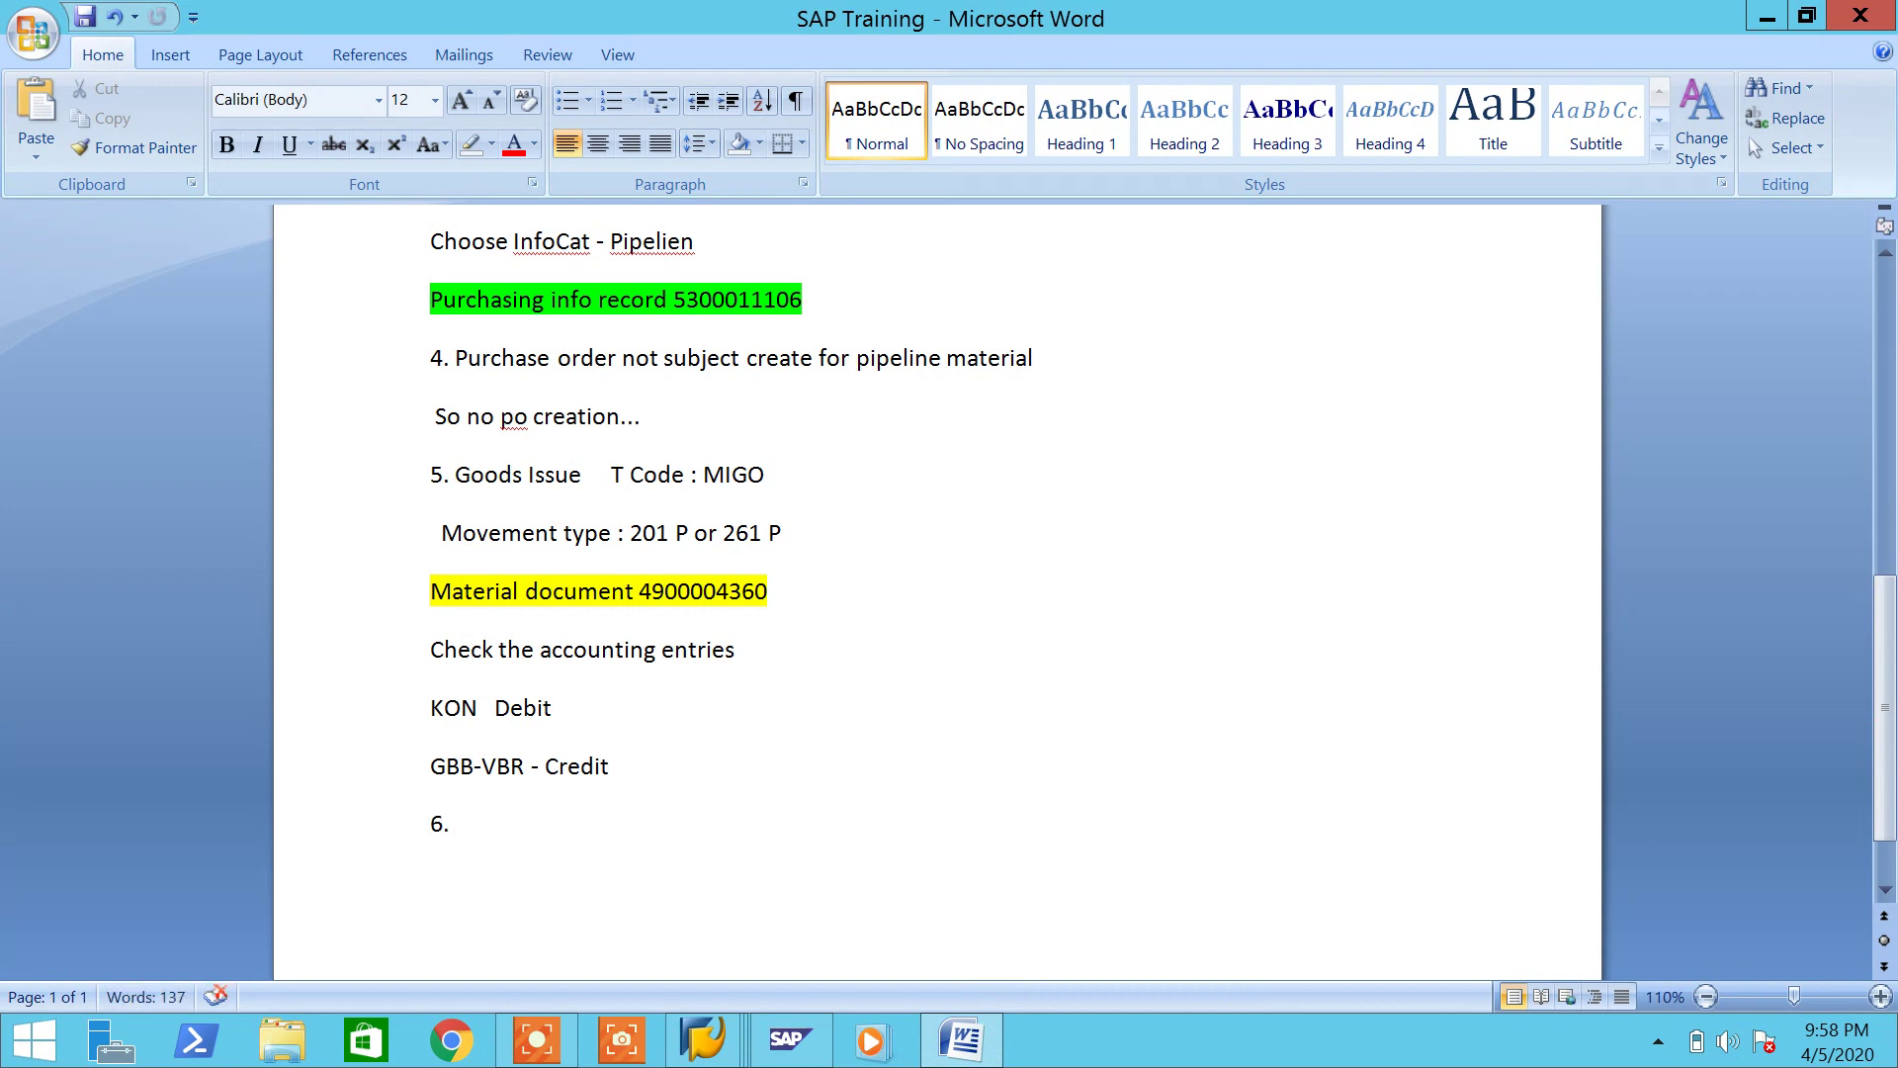
{"action": "type", "text": "ettlemen"}
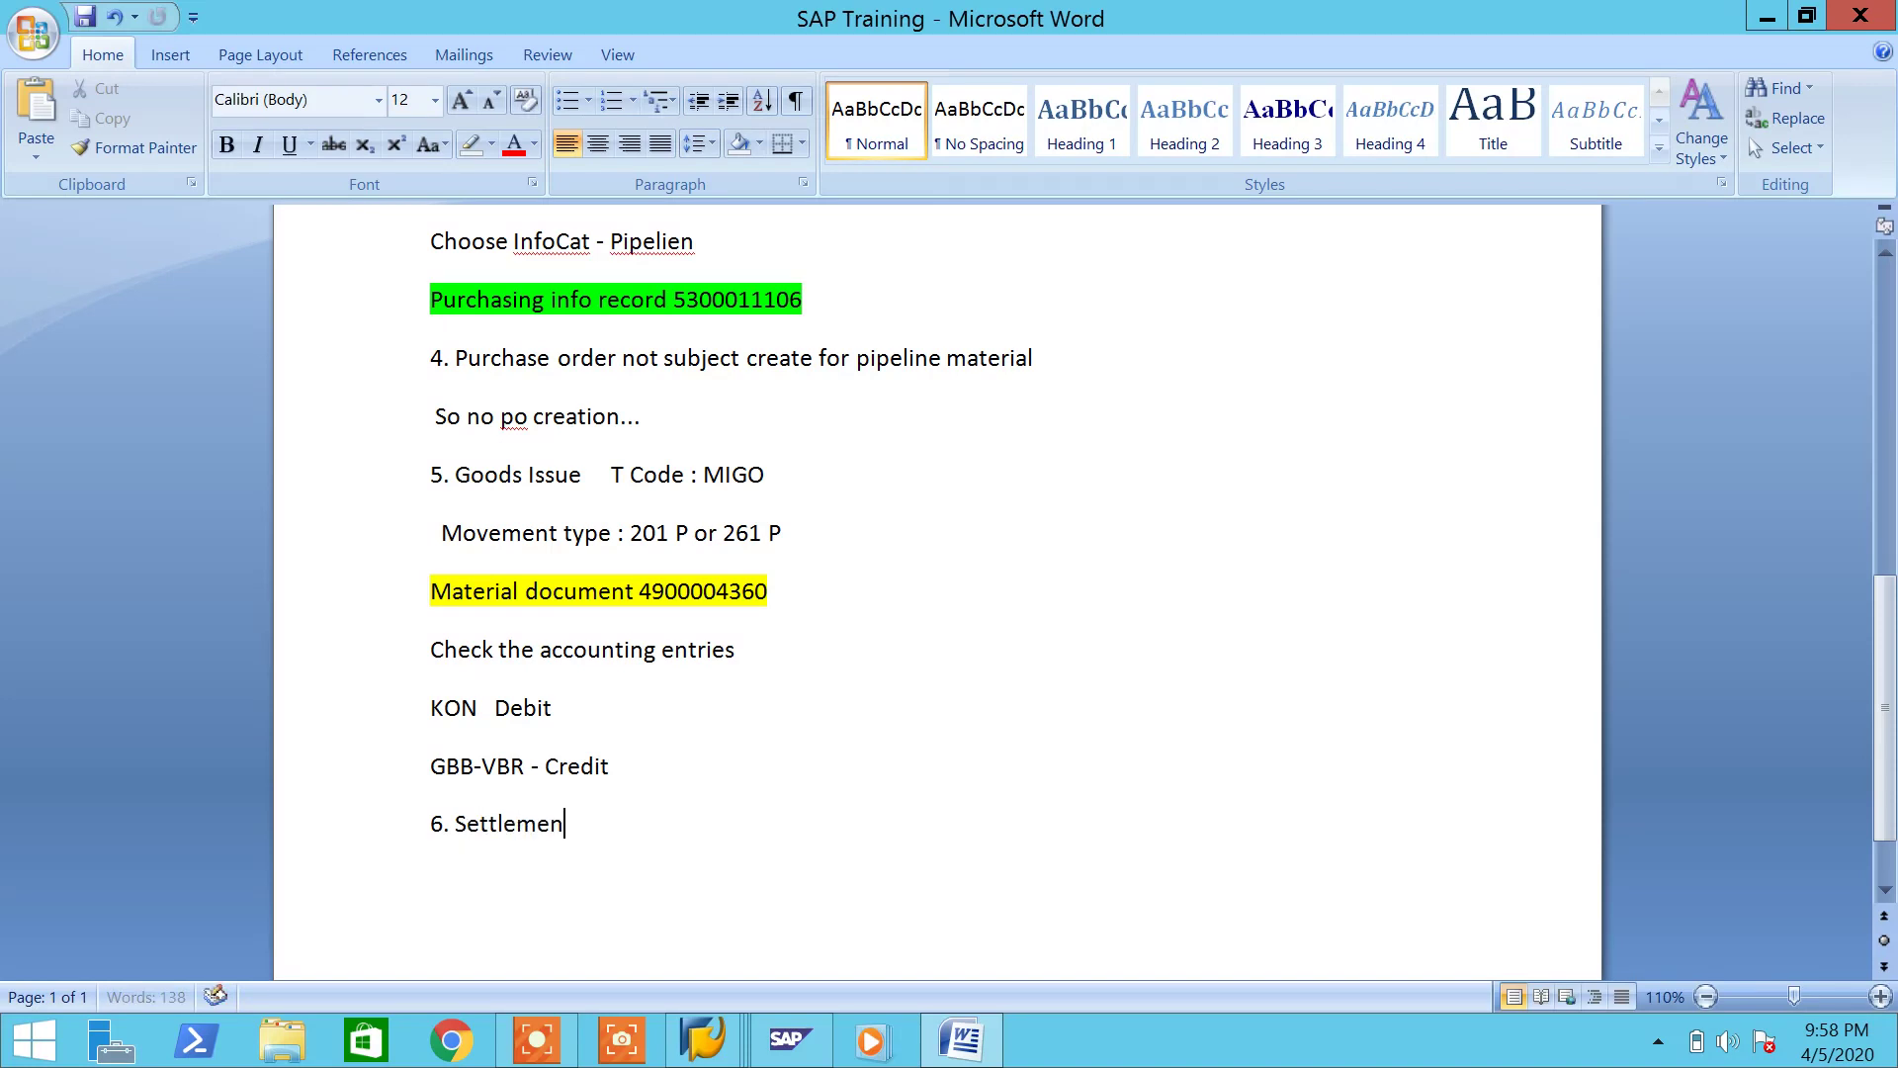
{"action": "type", "text": "t T Code : MRKO"}
{"action": "key", "text": "ctrl+s"}
{"action": "left_click", "coordinate": [961, 1038]}
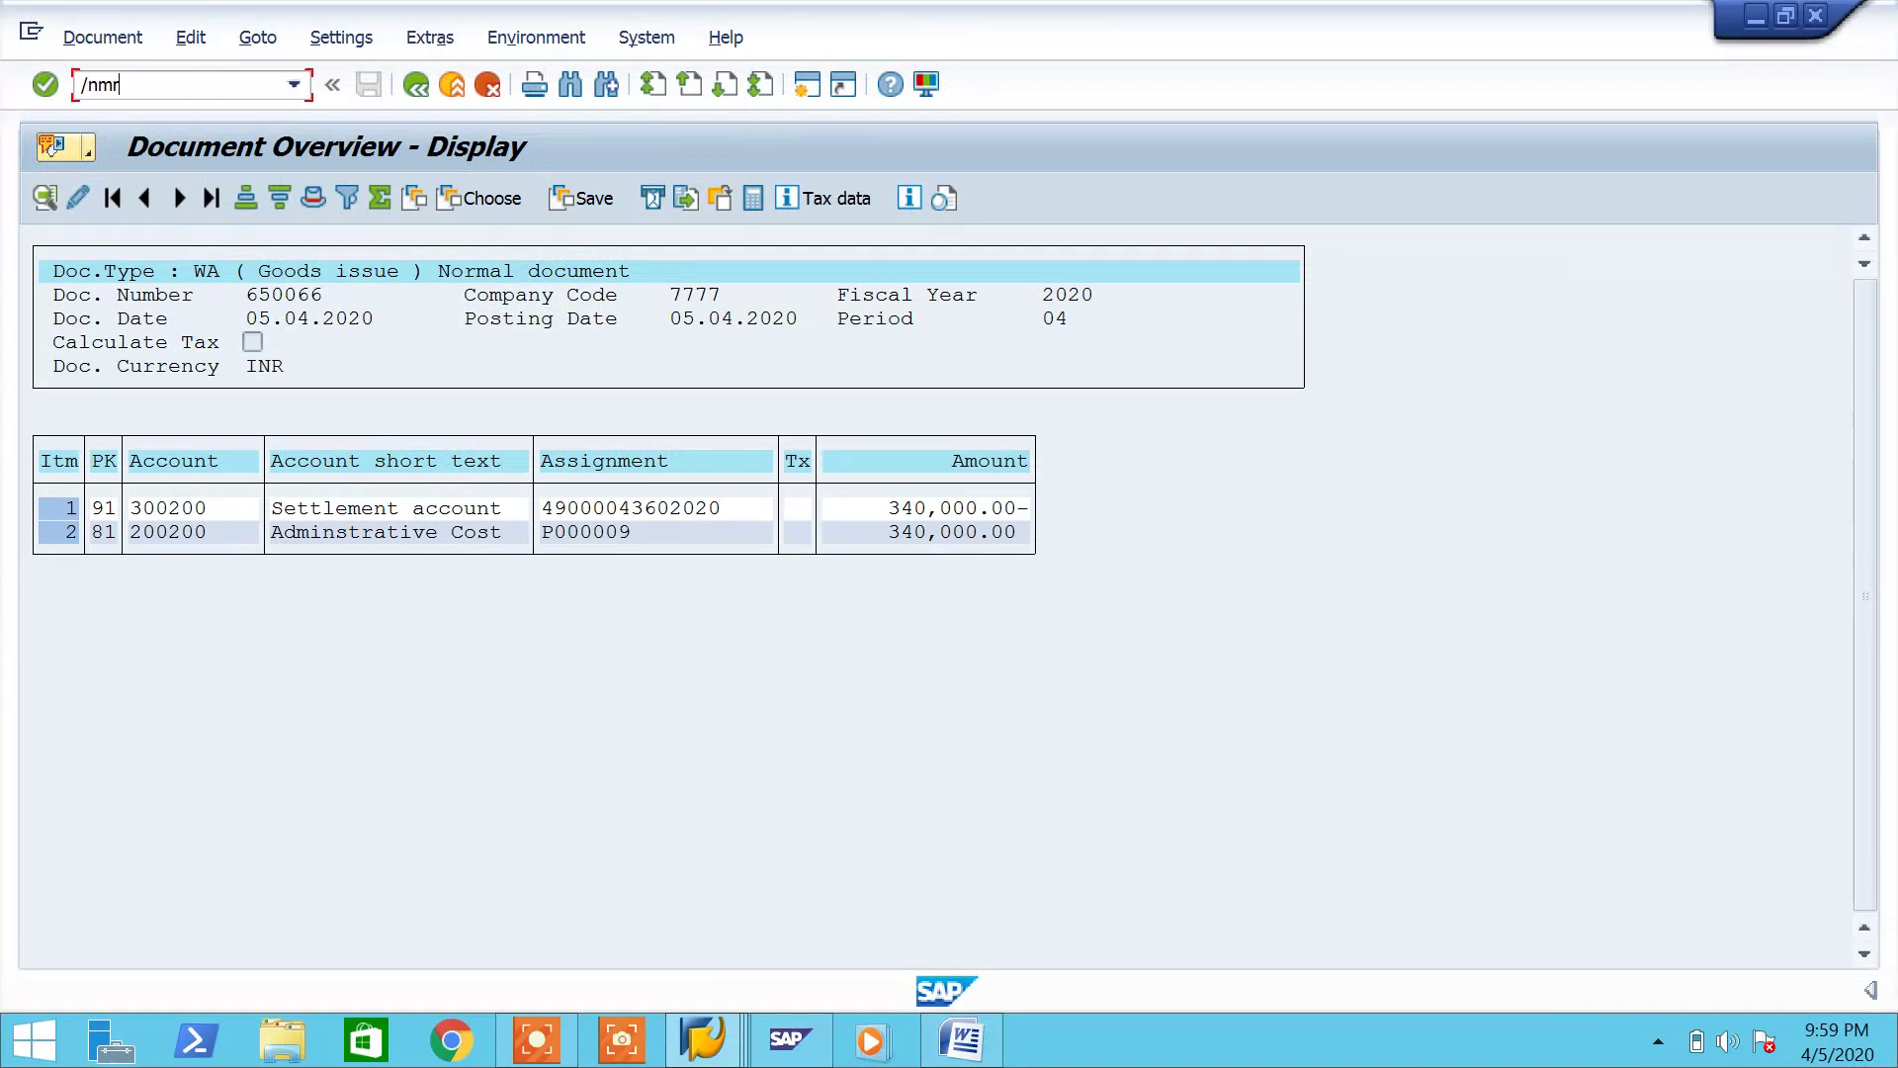
{"action": "key", "text": "Return"}
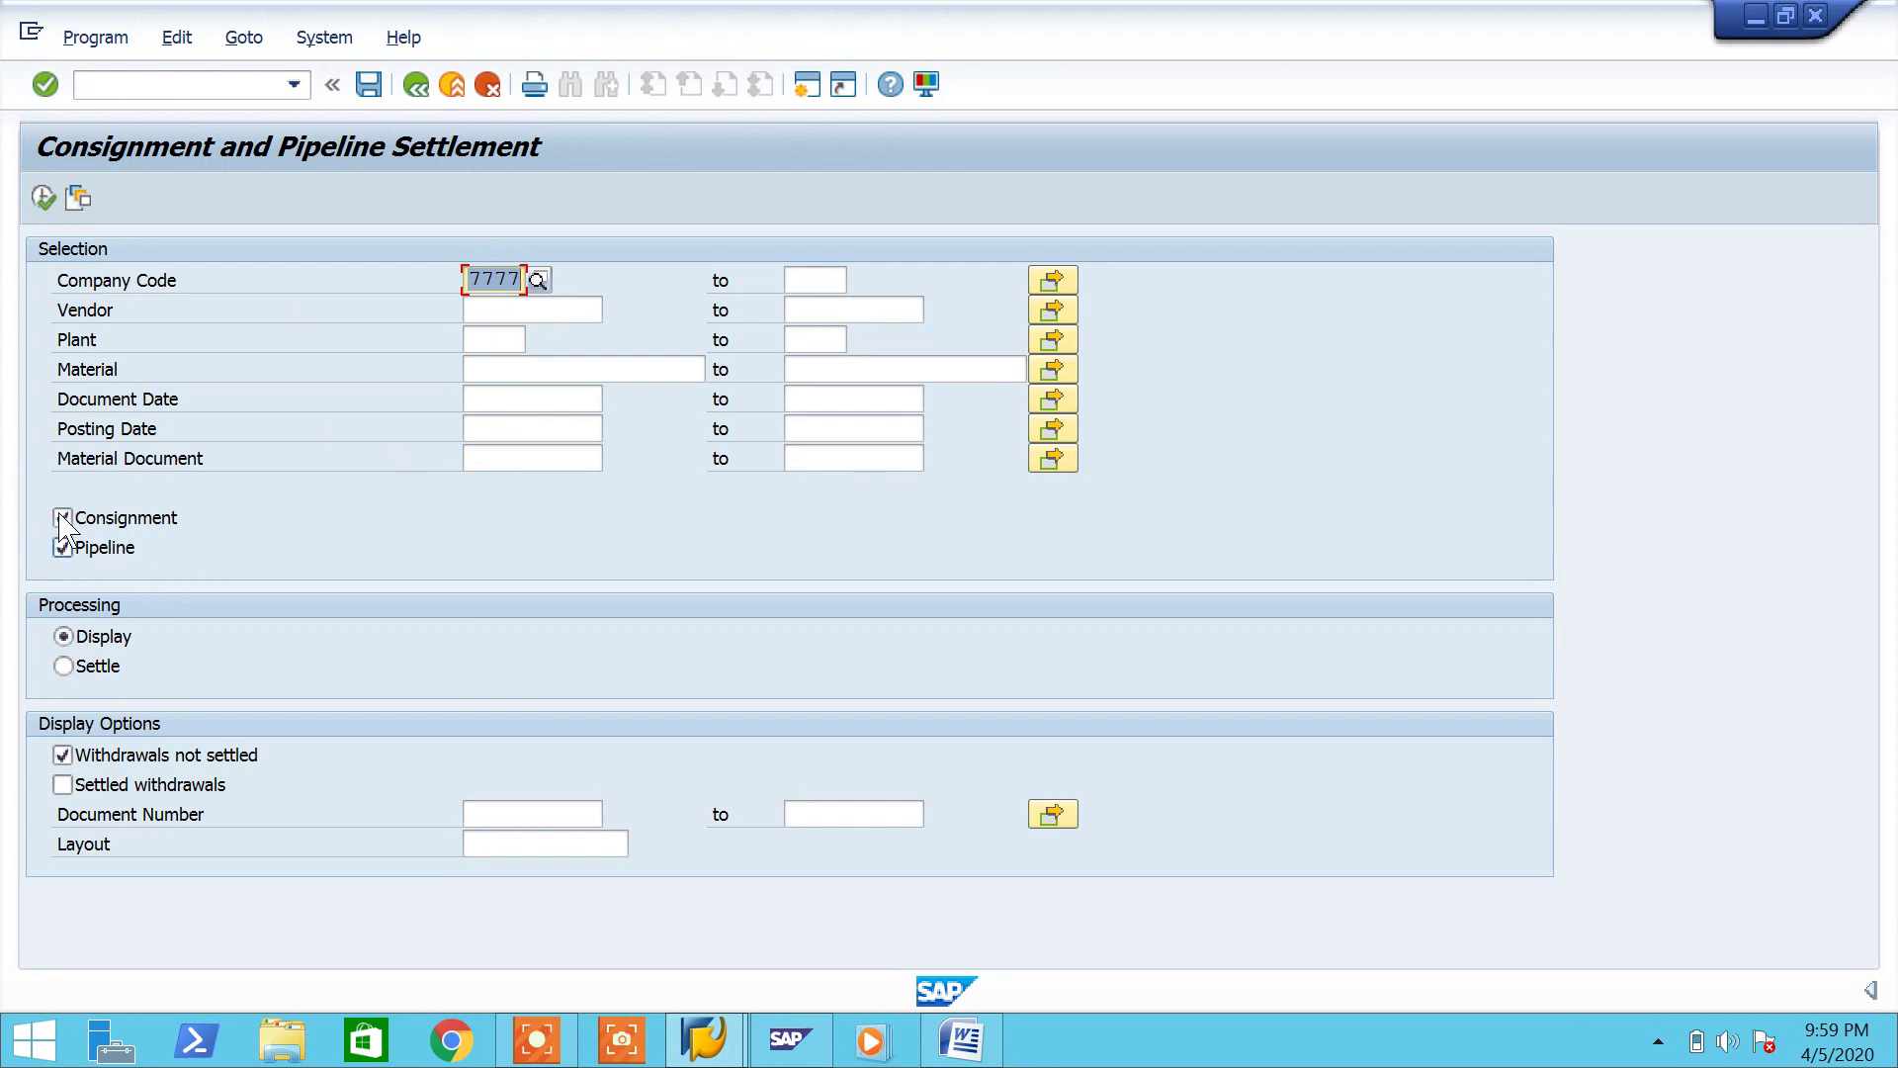
{"action": "left_click", "coordinate": [46, 199]}
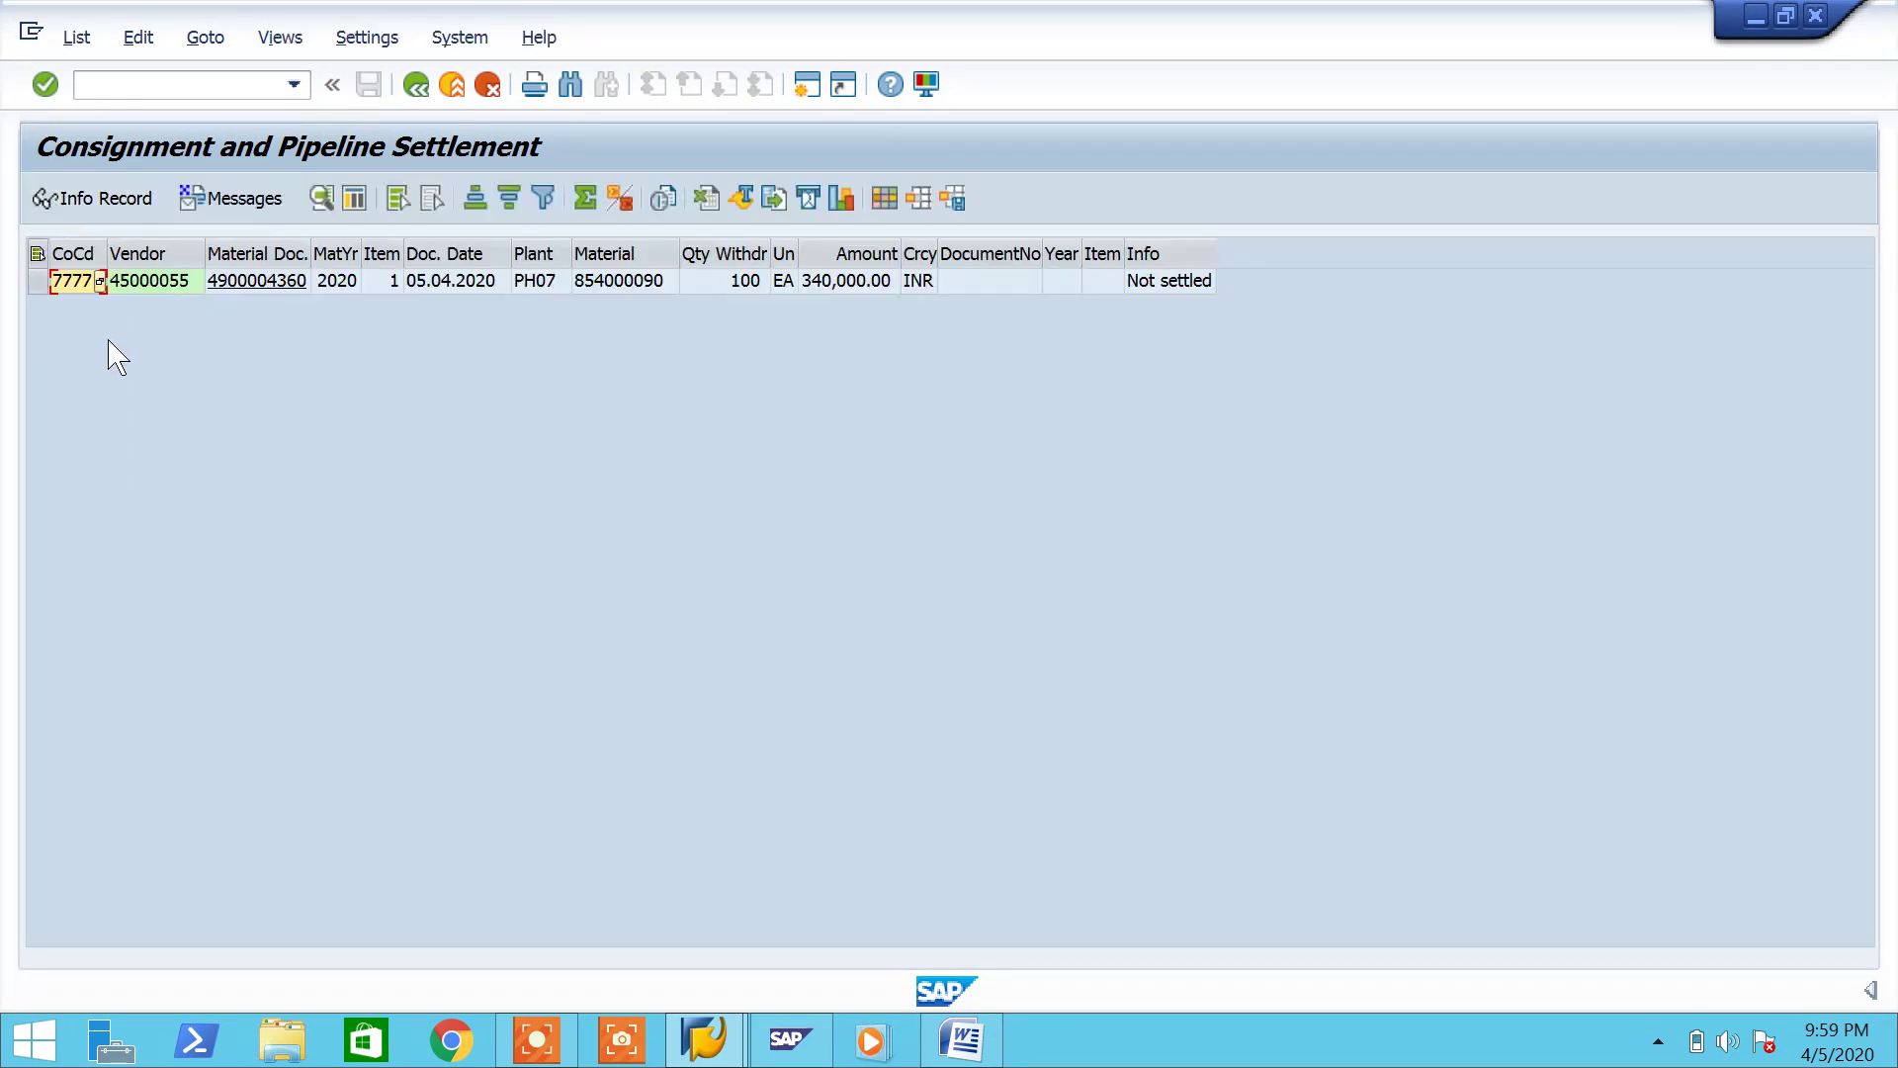
{"action": "left_click", "coordinate": [286, 283]}
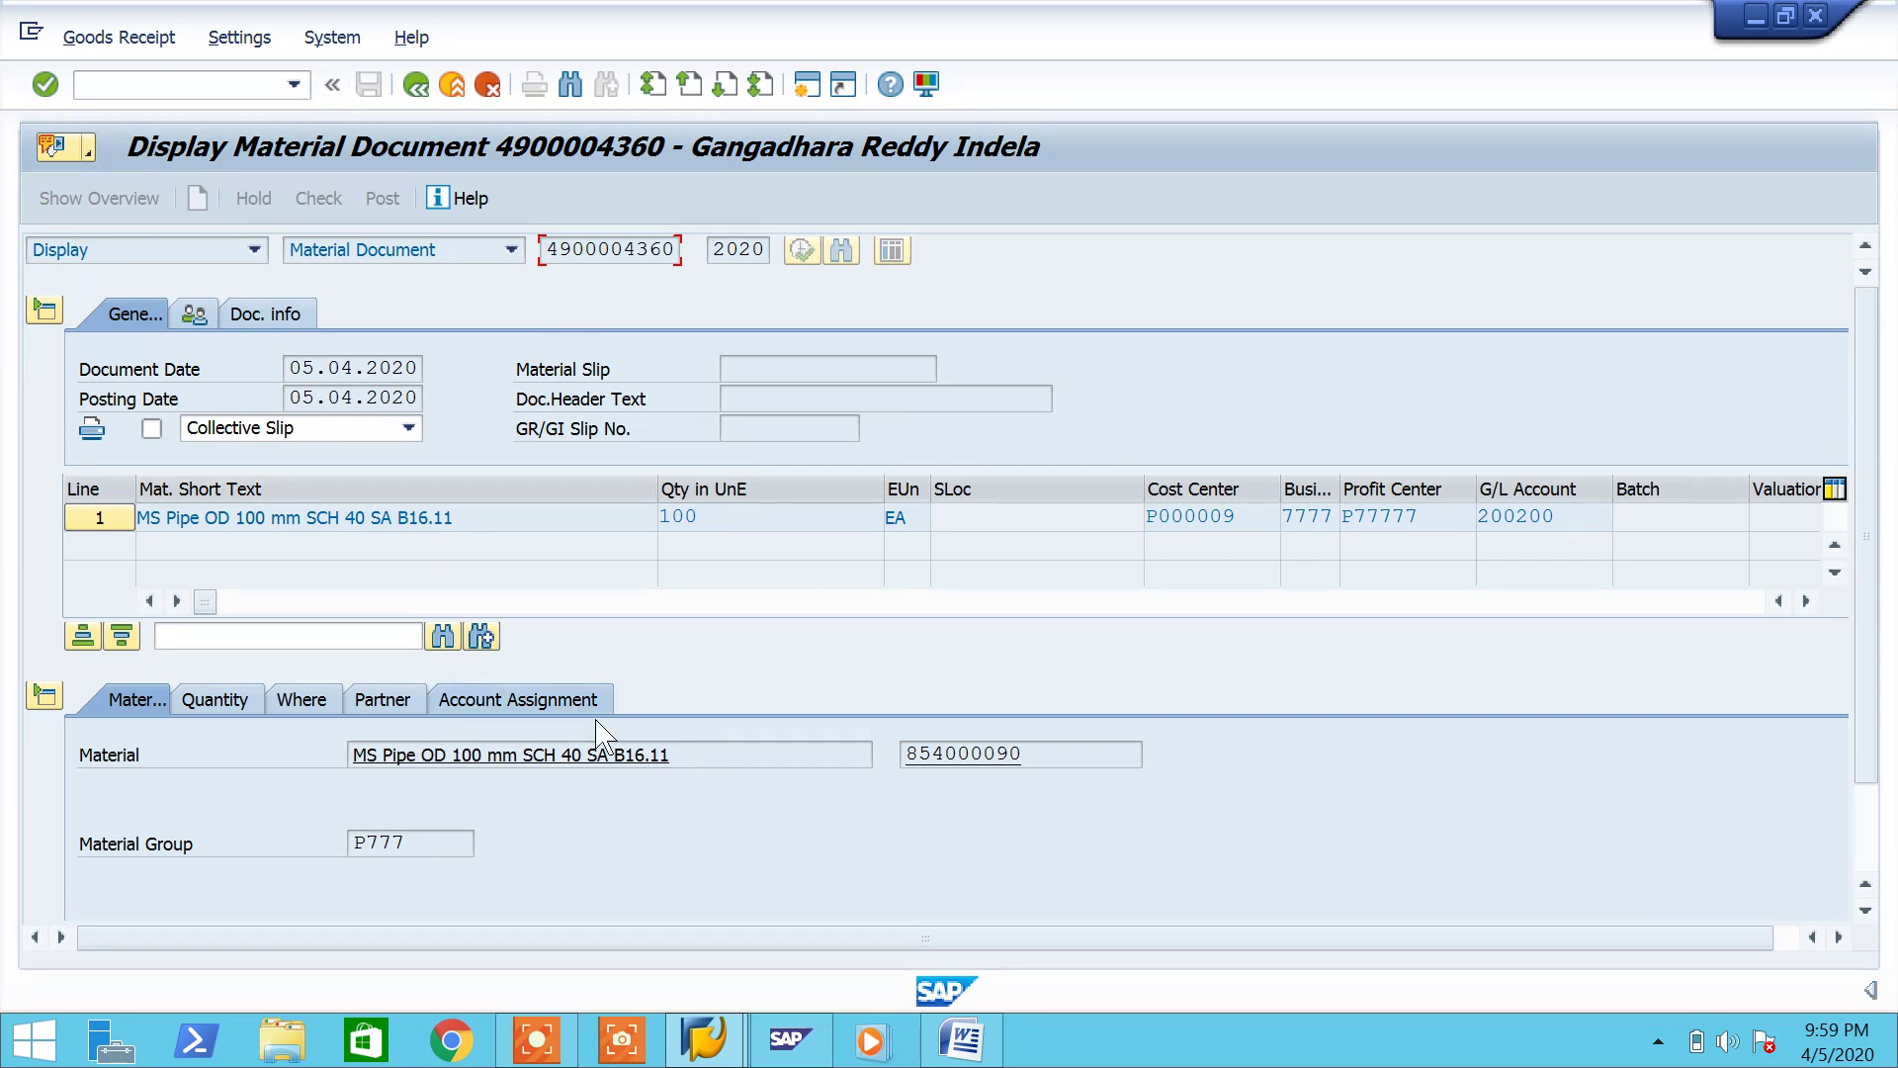
{"action": "left_click", "coordinate": [413, 86]}
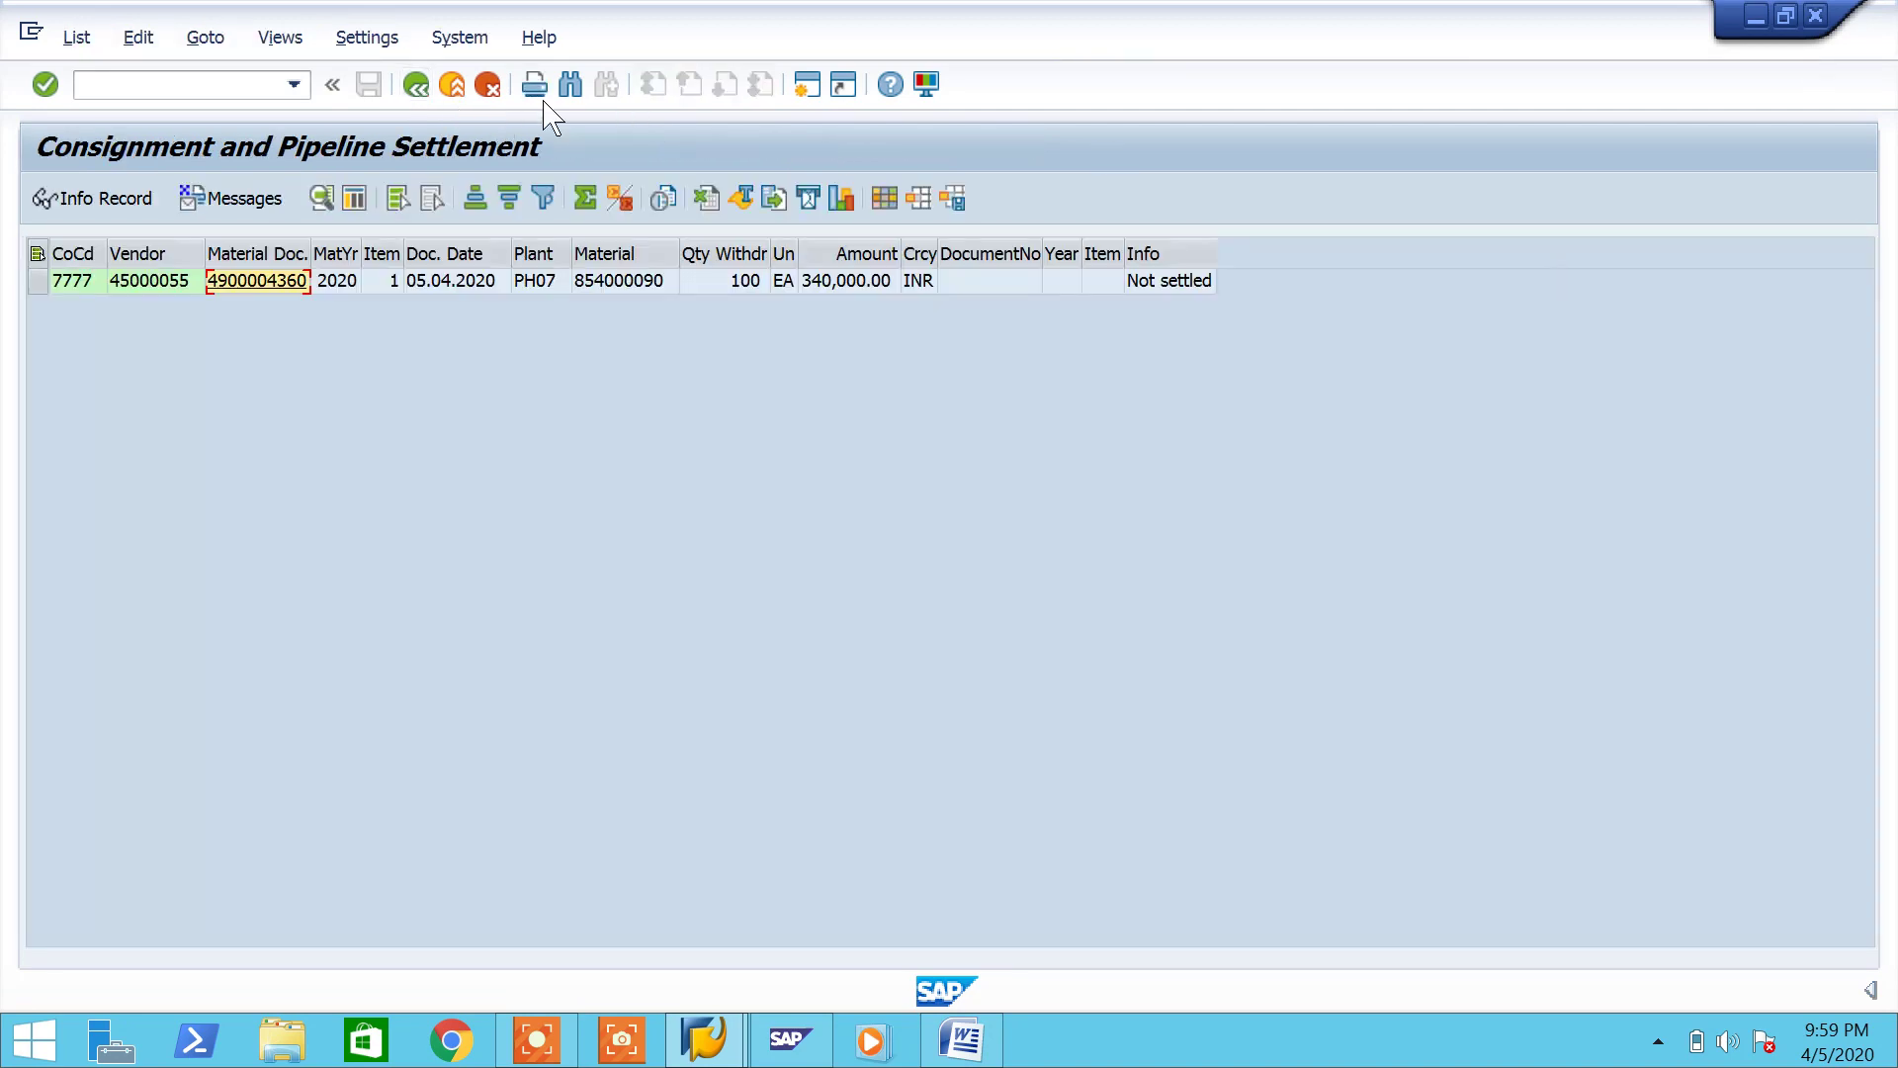
{"action": "left_click", "coordinate": [415, 86]}
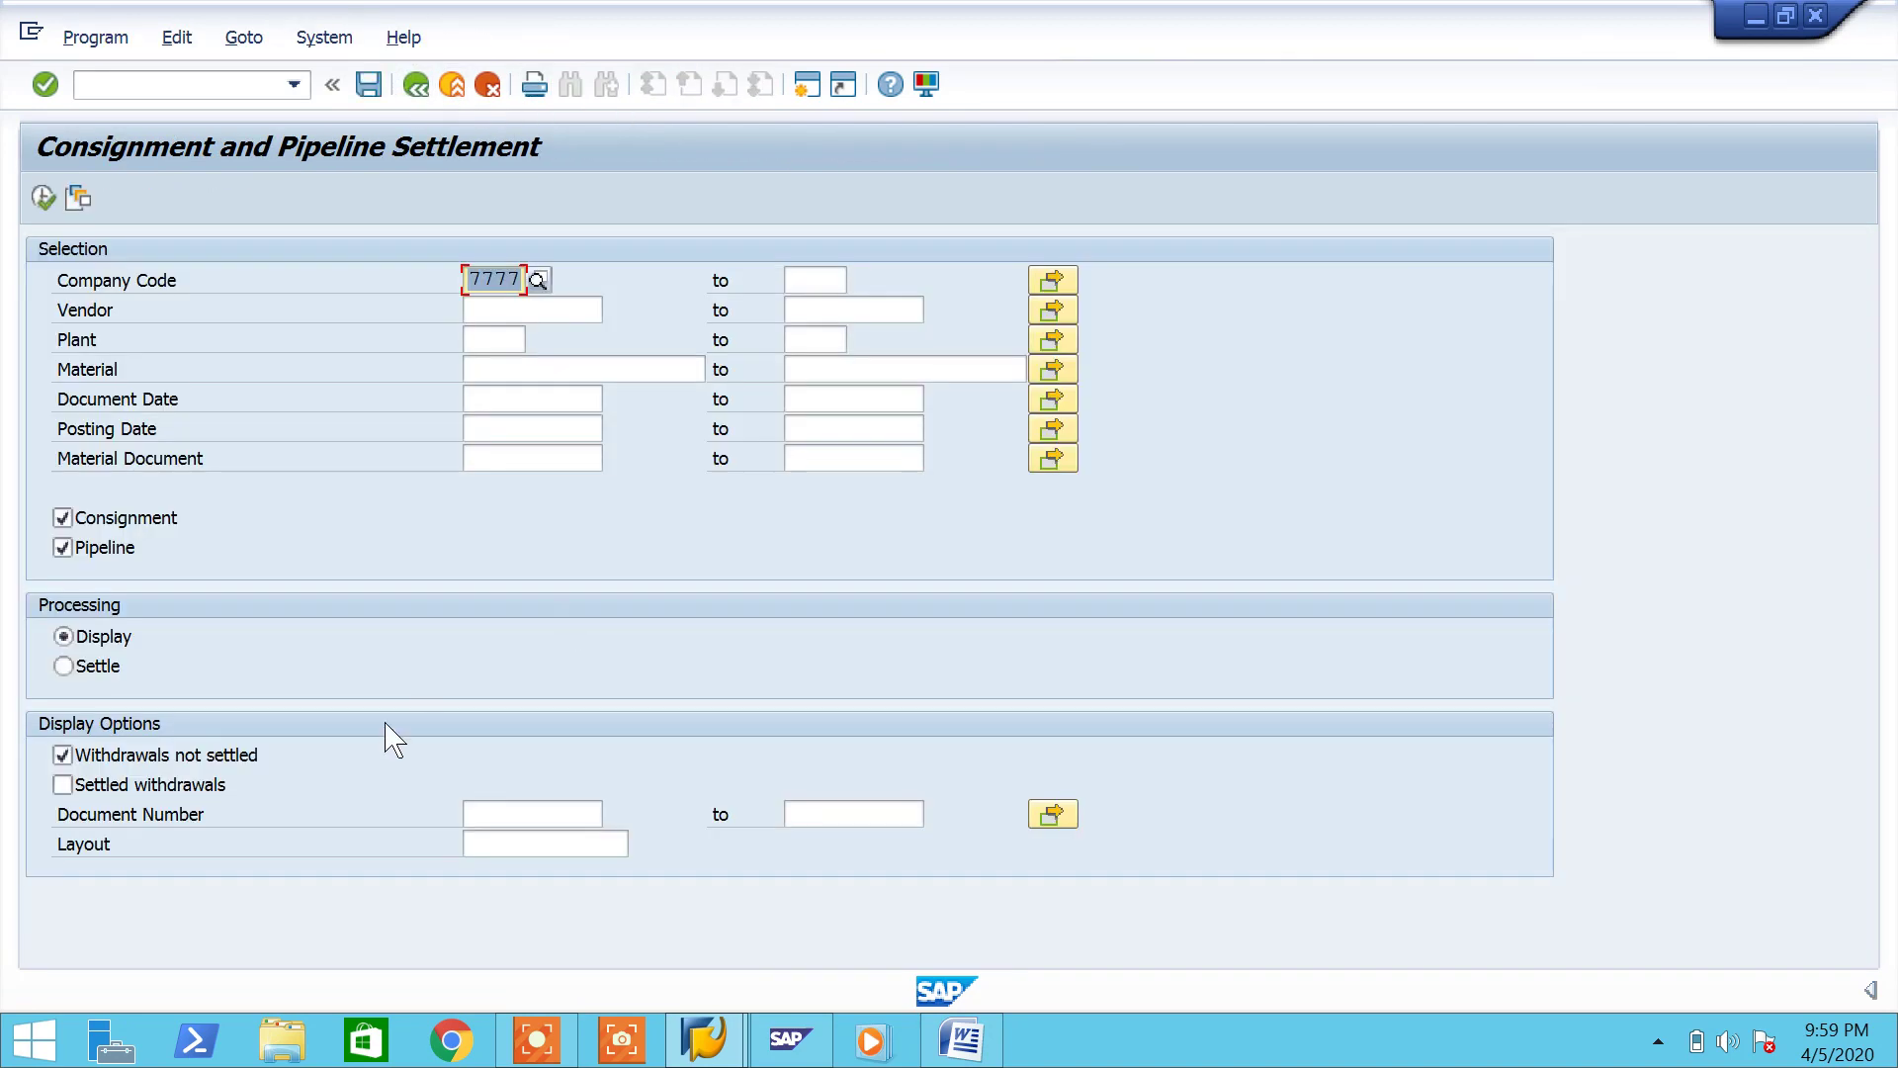
Step: Execute MRKO in Settle mode and read why no output message was found for the vendor
{"action": "left_click", "coordinate": [106, 667]}
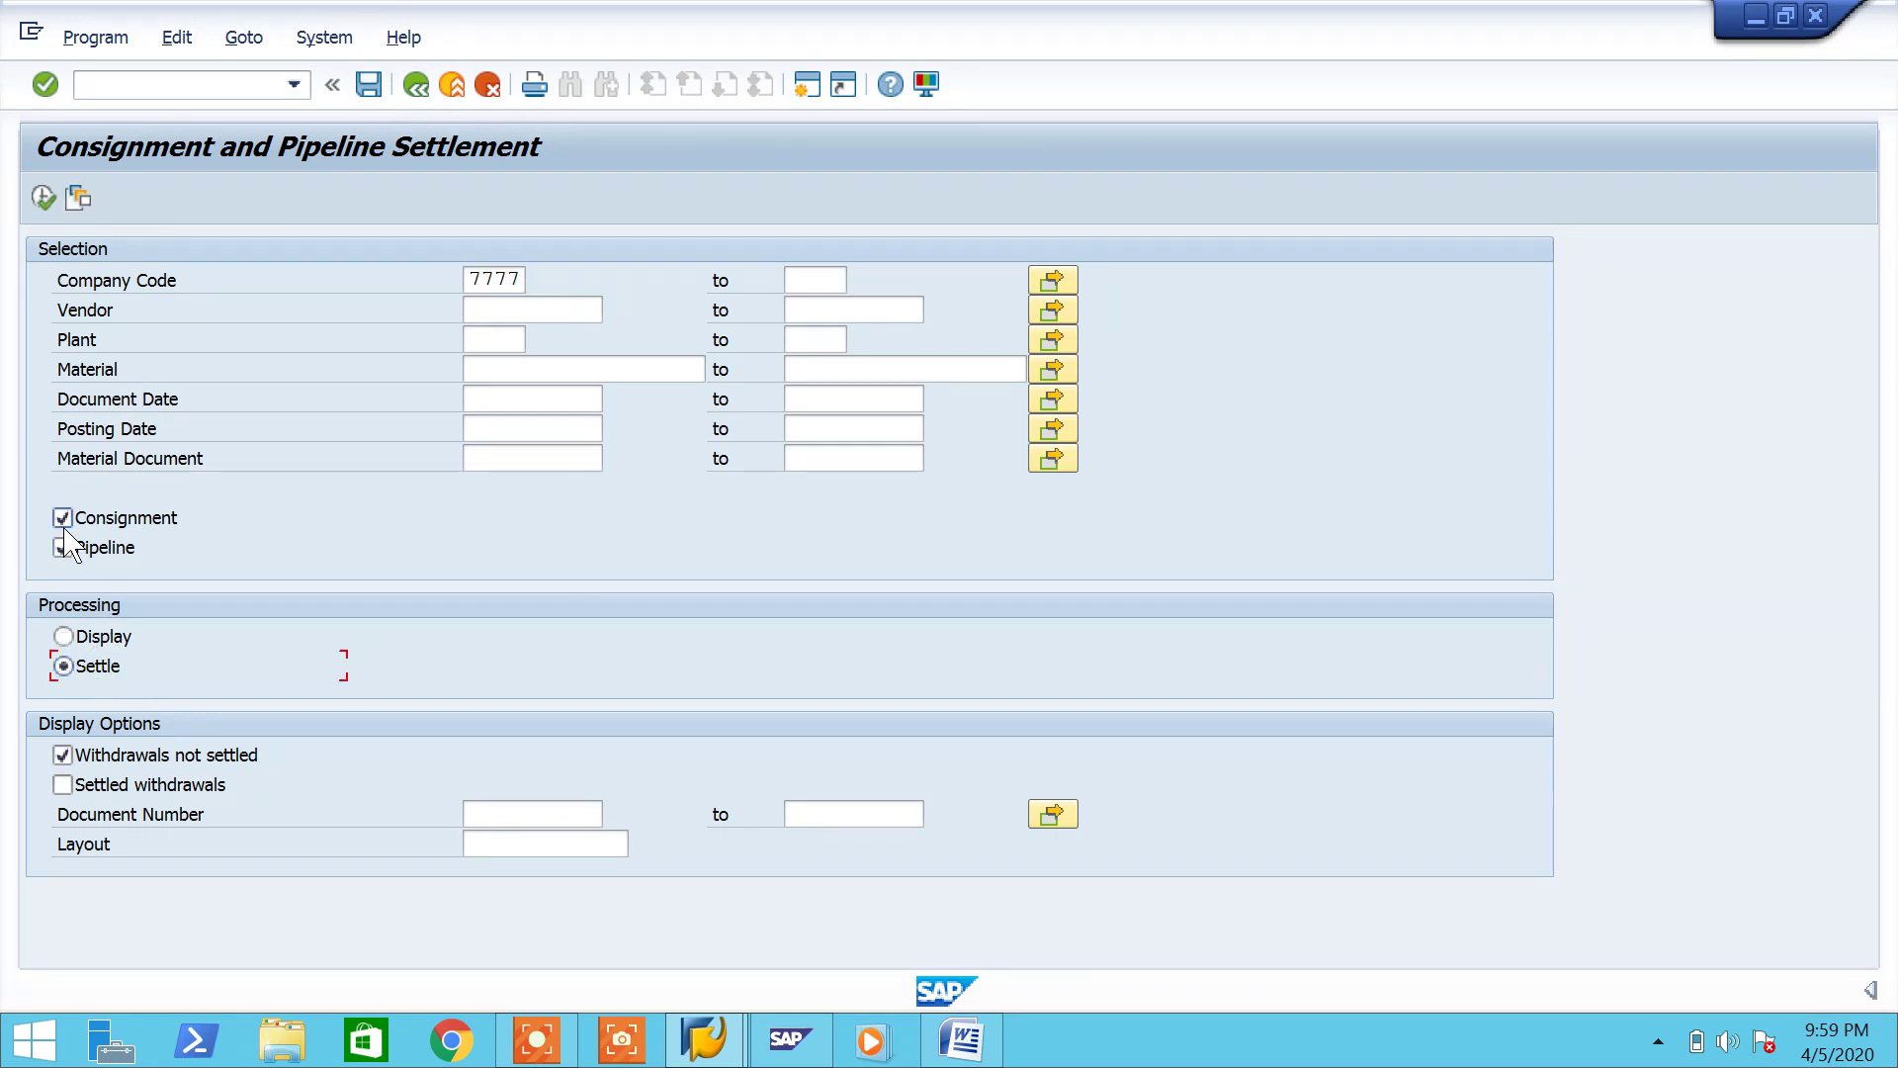
{"action": "left_click", "coordinate": [42, 198]}
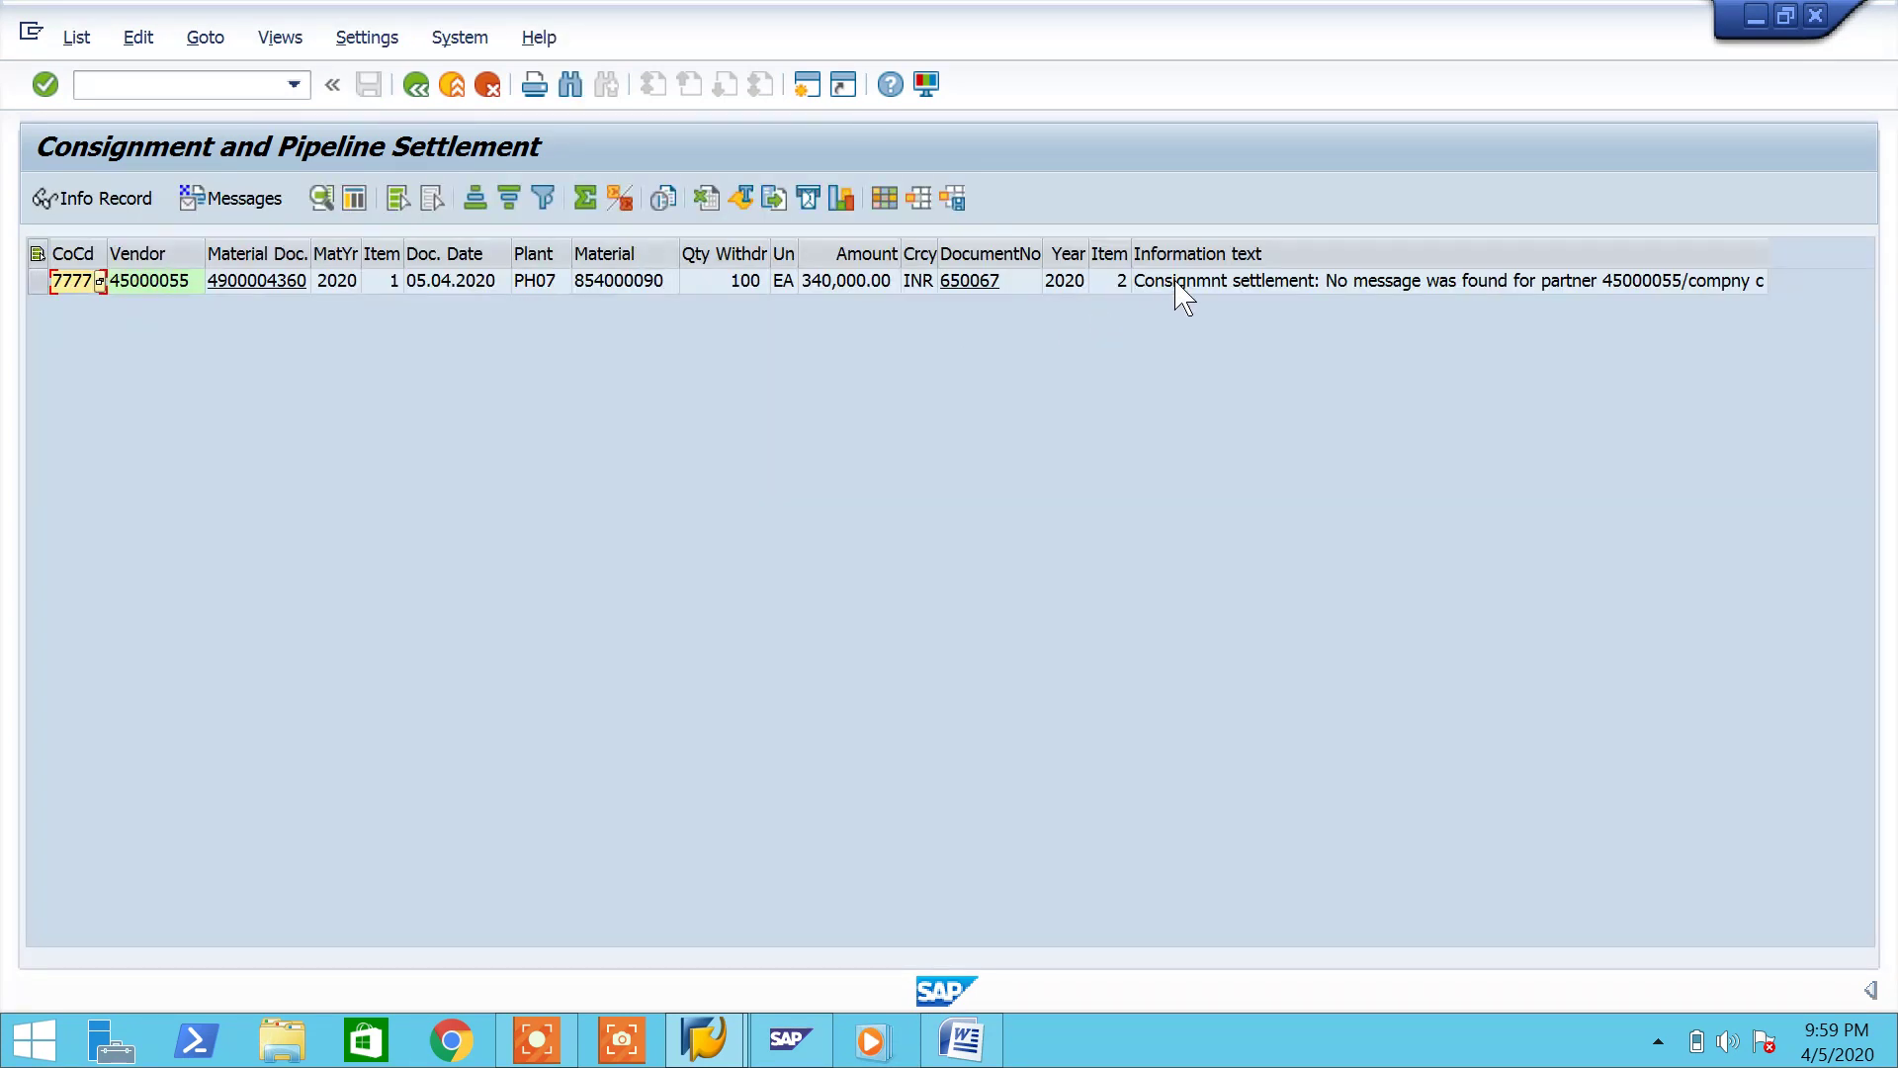
{"action": "double_click", "coordinate": [1181, 286]}
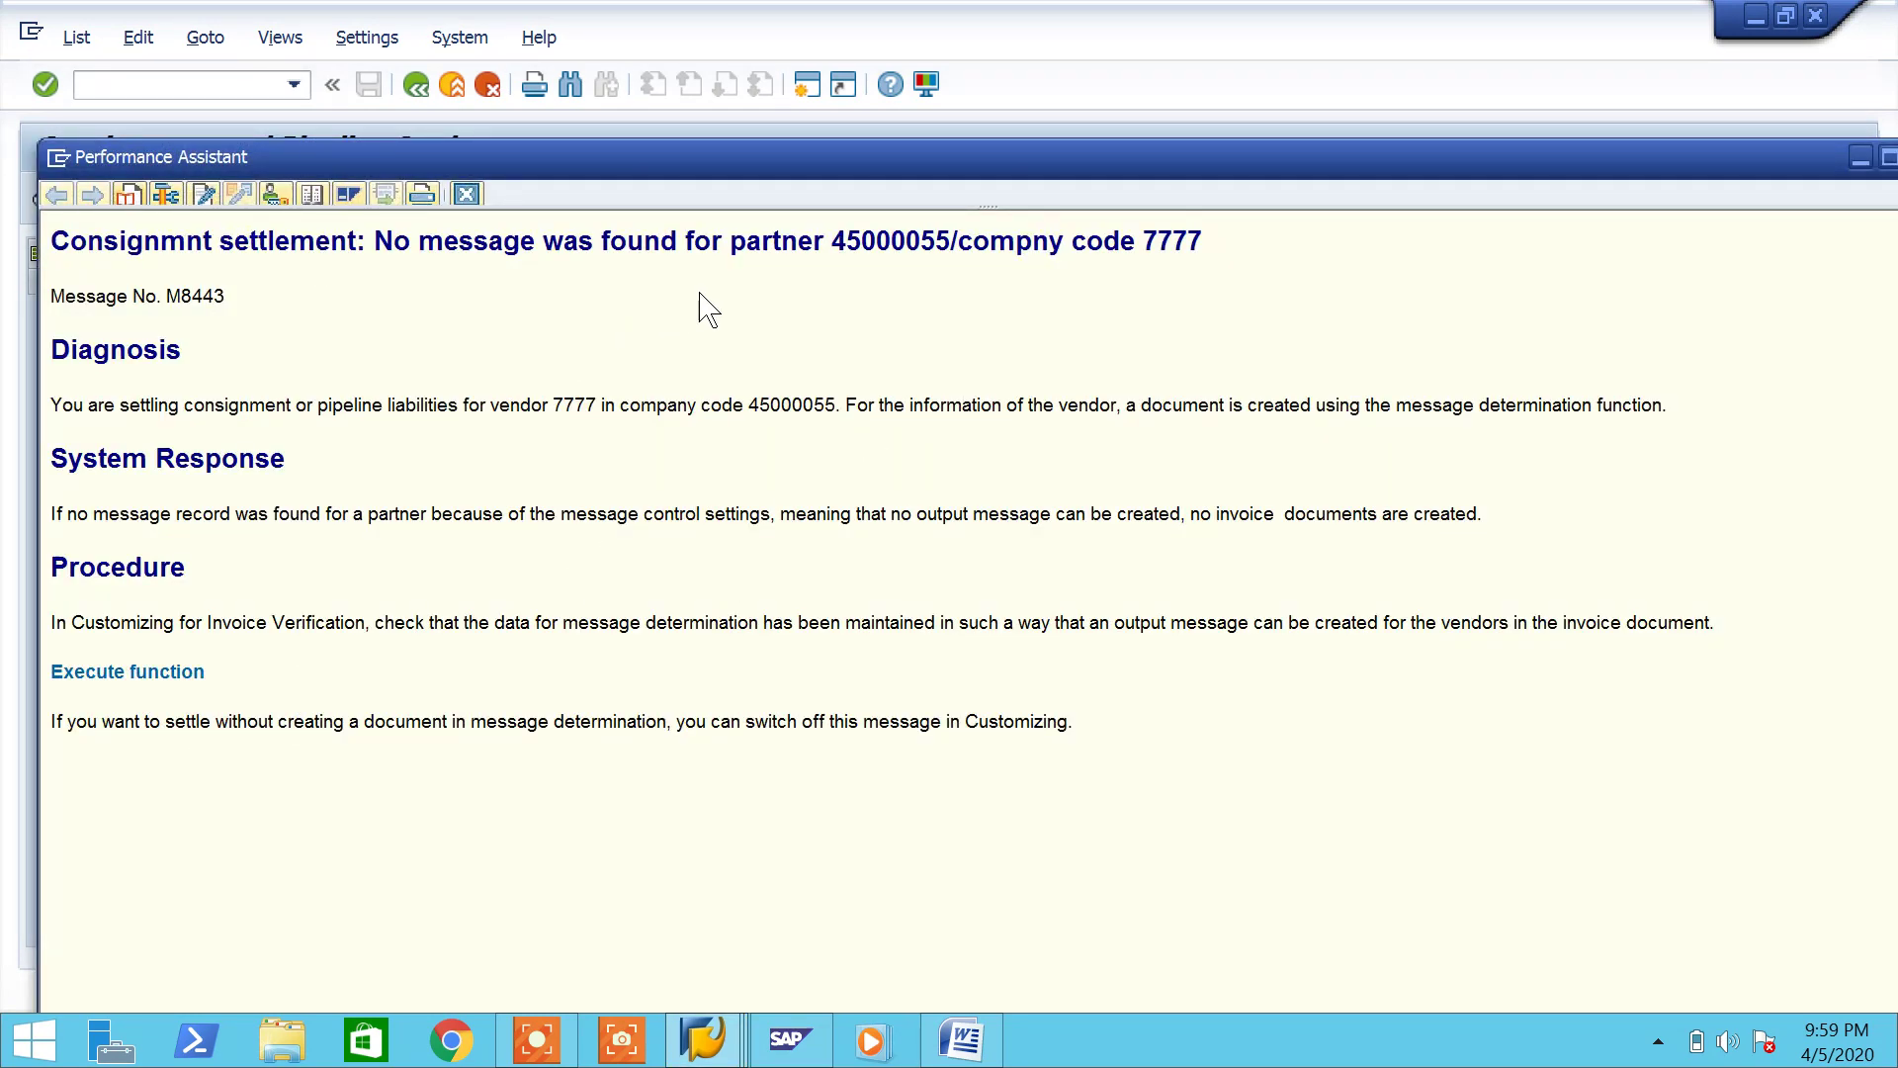
{"action": "left_click", "coordinate": [466, 193]}
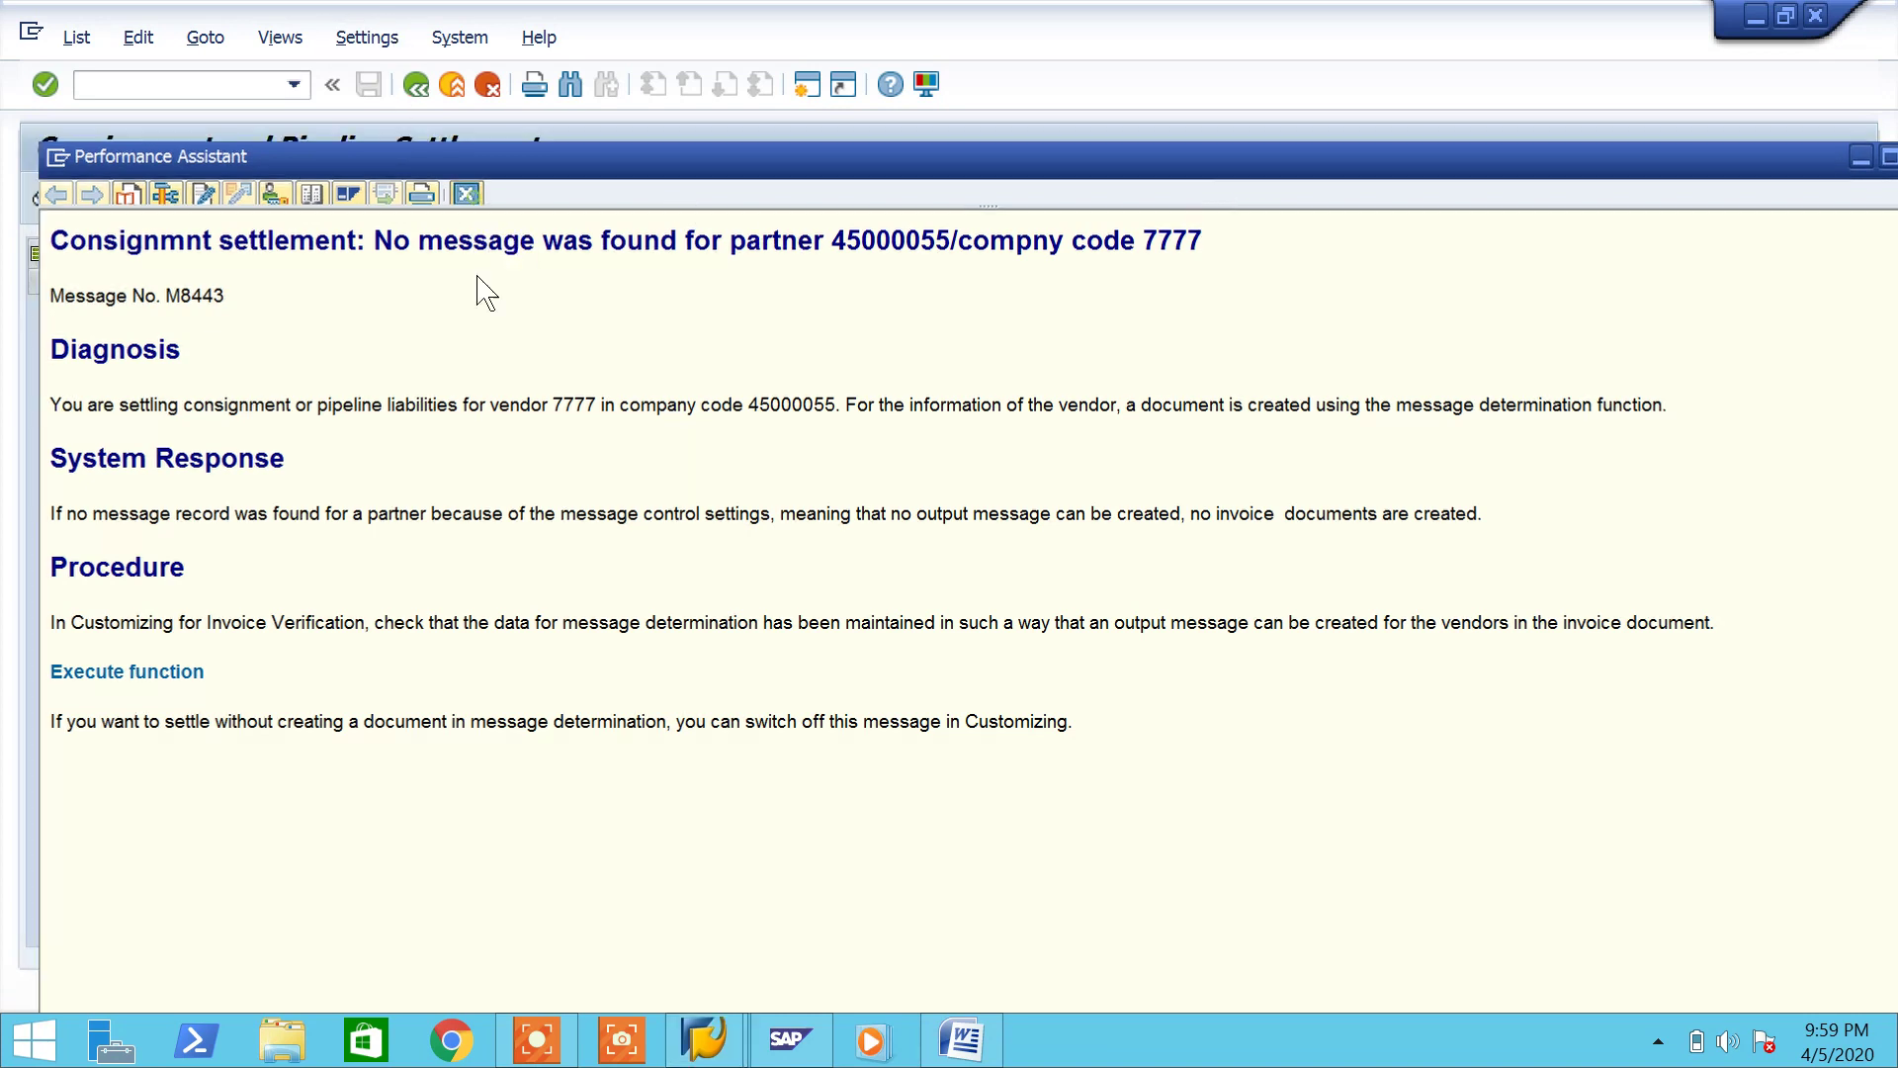
{"action": "left_click", "coordinate": [415, 85]}
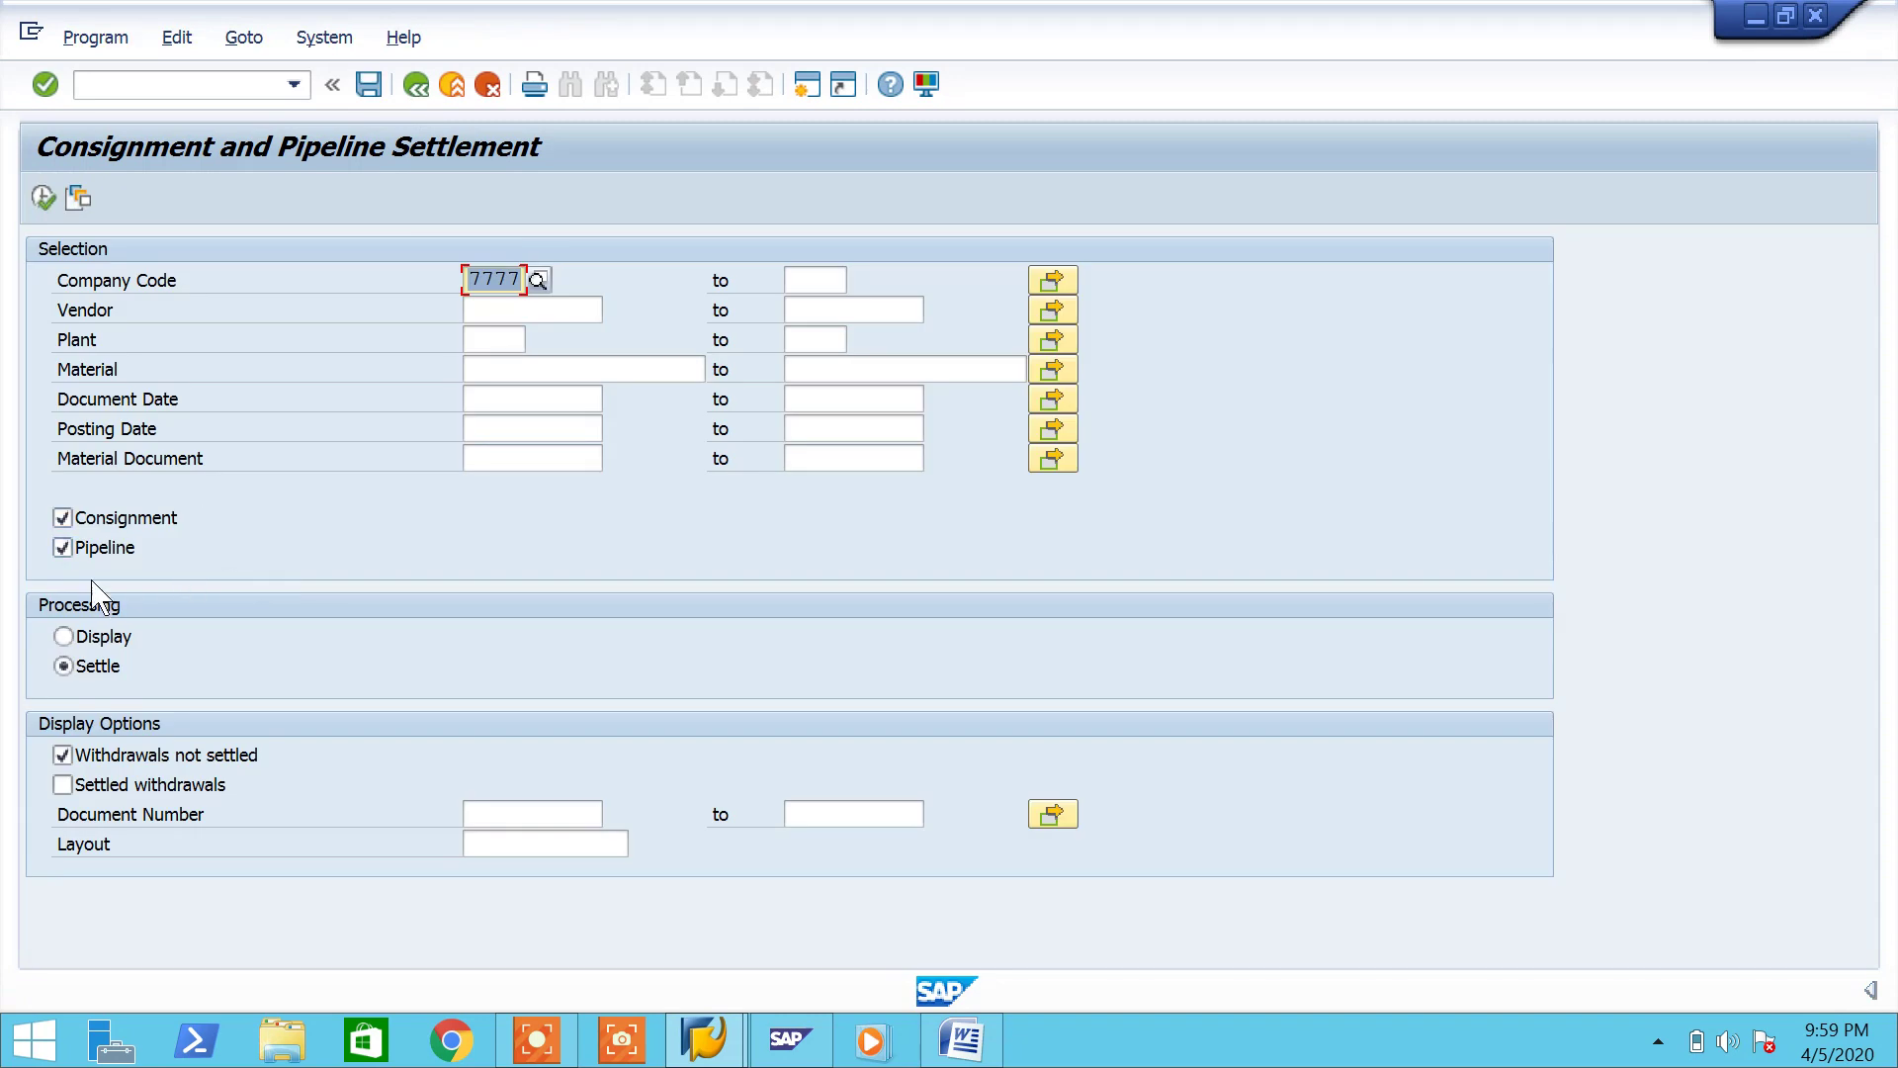
Step: Rerun the settlement and confirm document 650067 does not exist for 2020
{"action": "left_click", "coordinate": [65, 517]}
{"action": "left_click", "coordinate": [43, 198]}
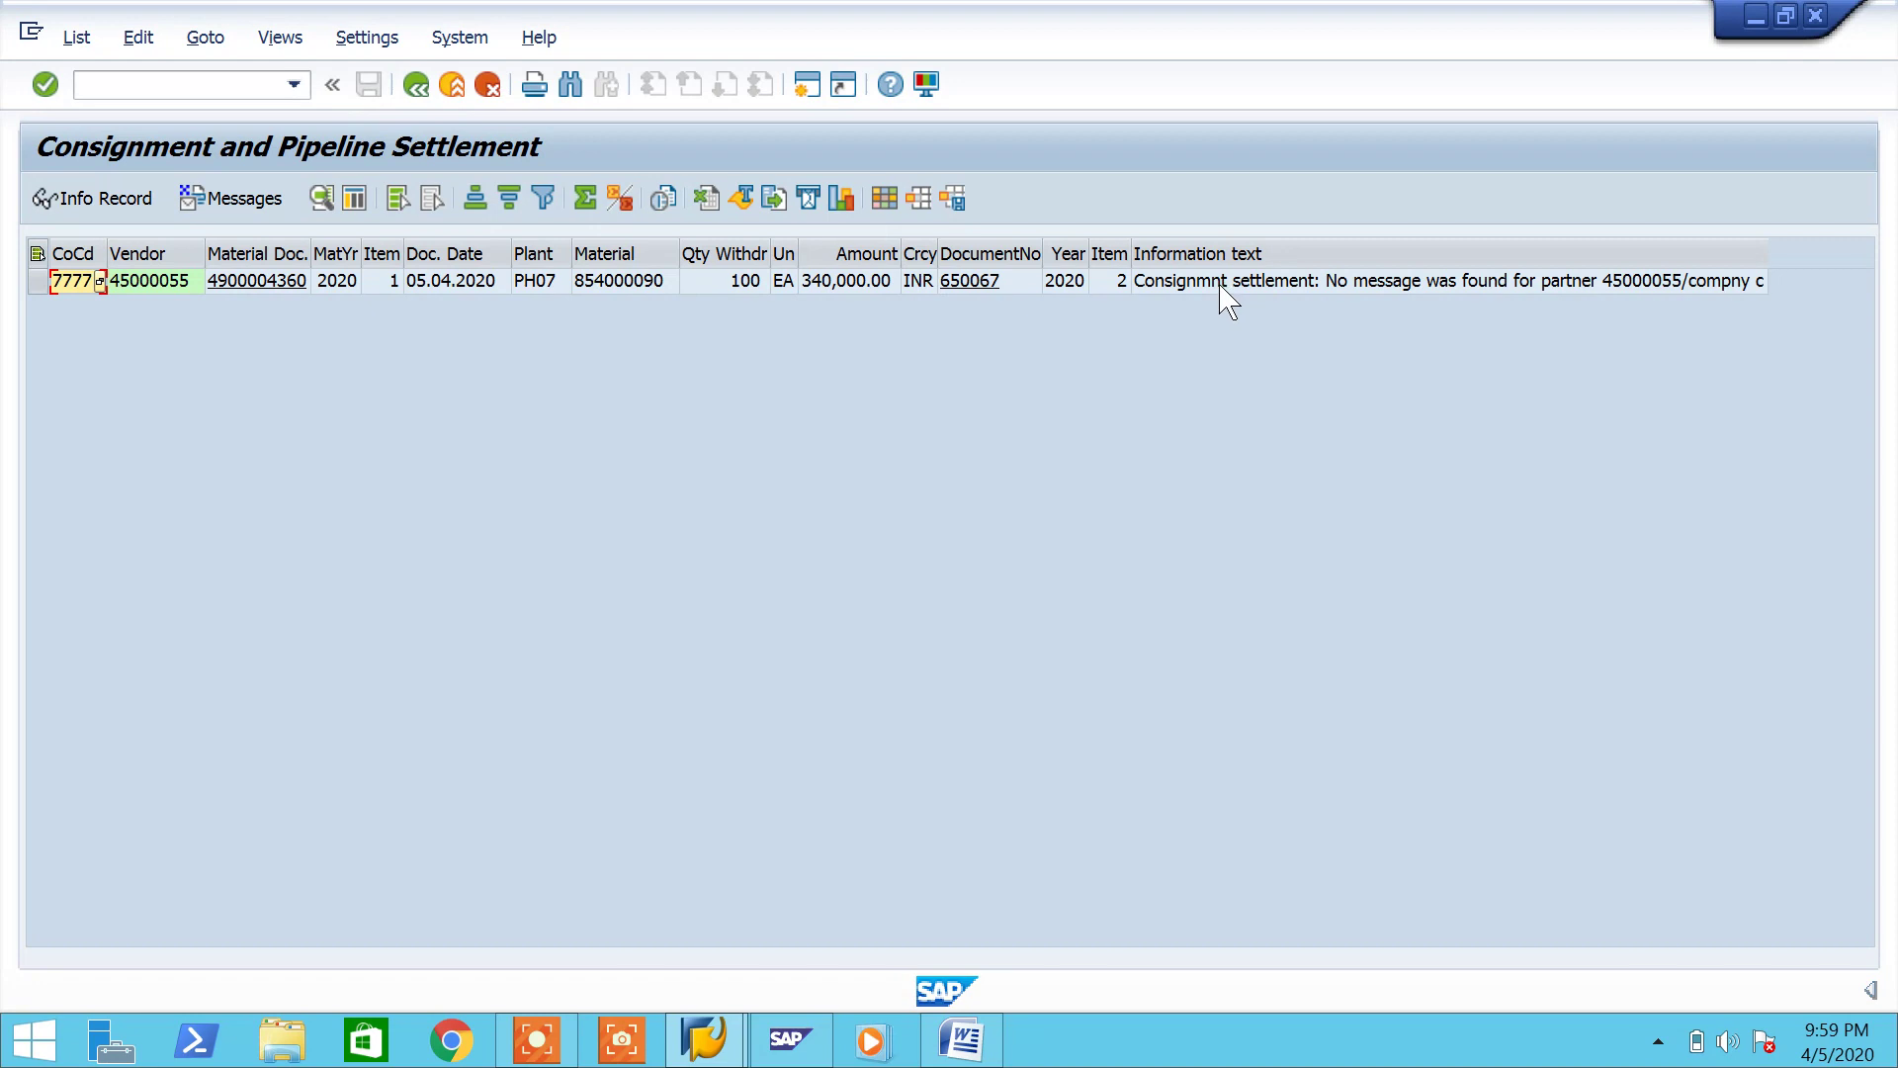
{"action": "left_click", "coordinate": [970, 282]}
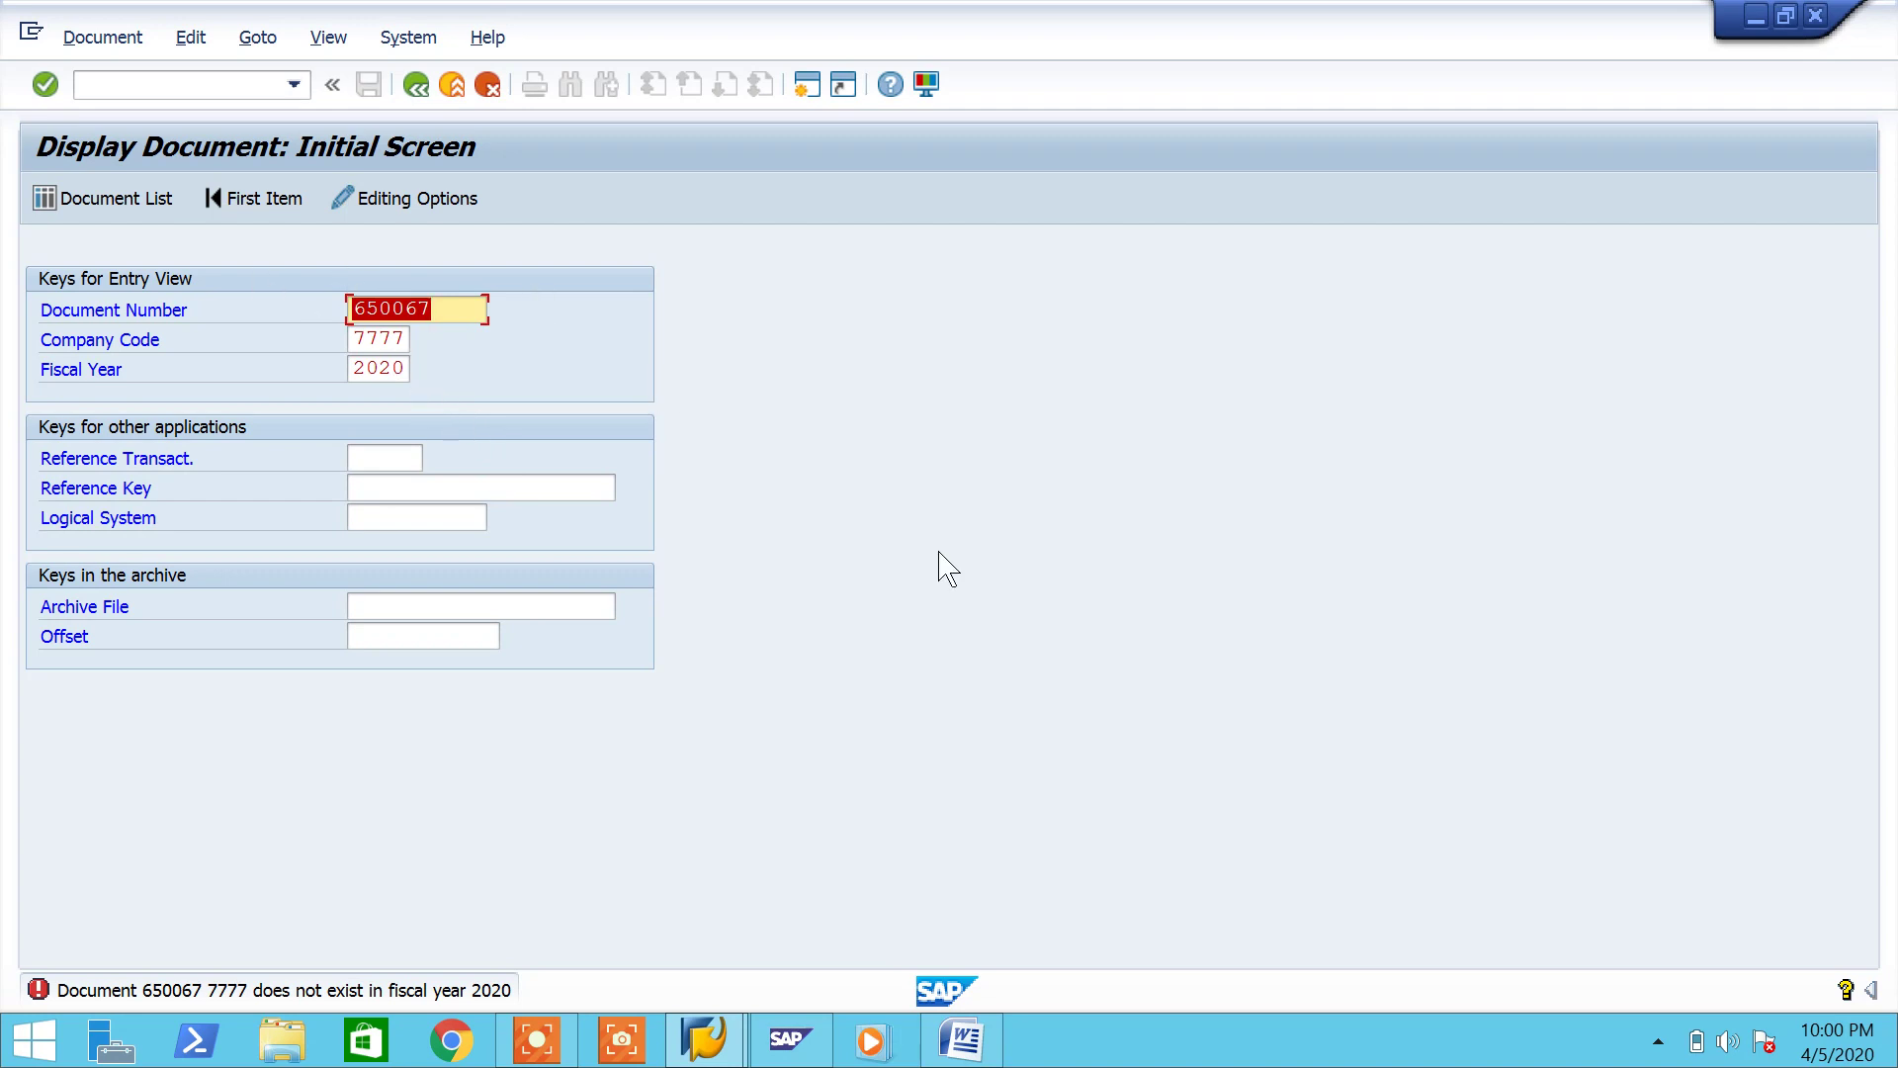
{"action": "left_click", "coordinate": [415, 86]}
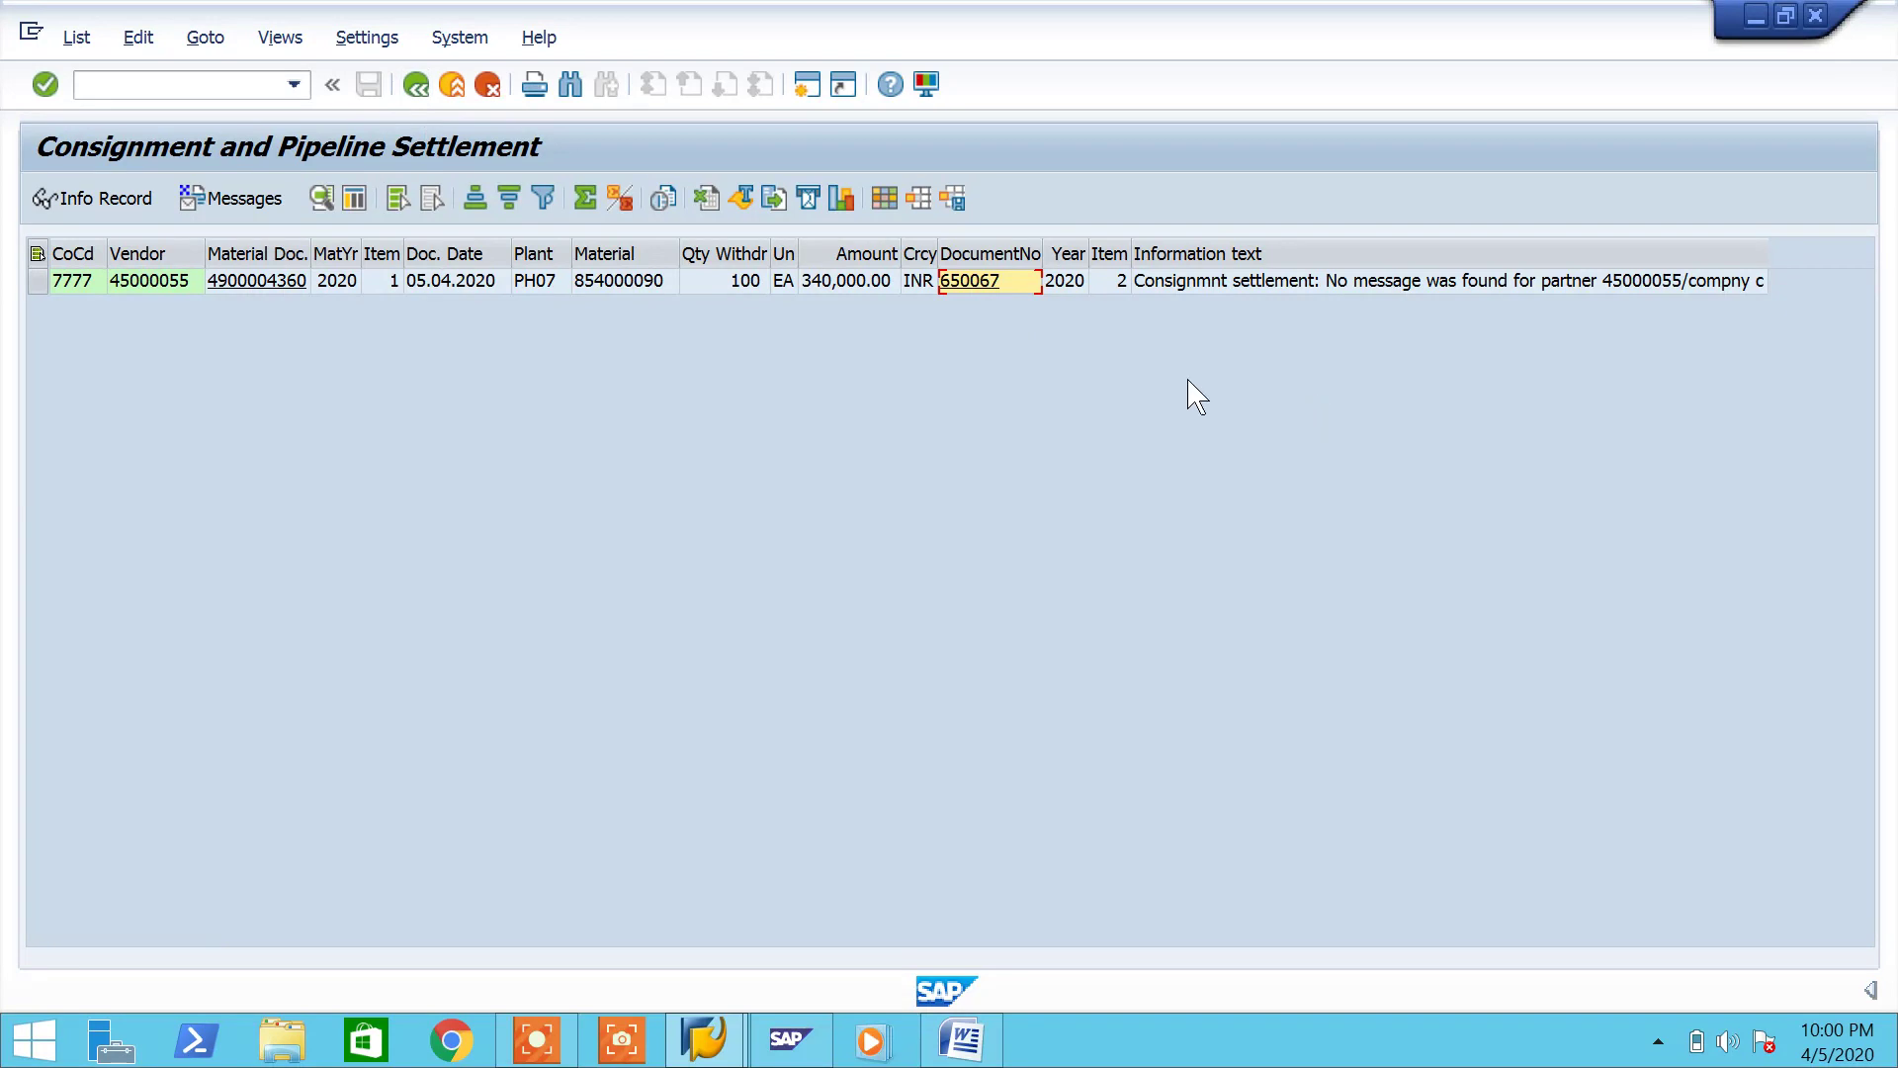
{"action": "left_click", "coordinate": [964, 287]}
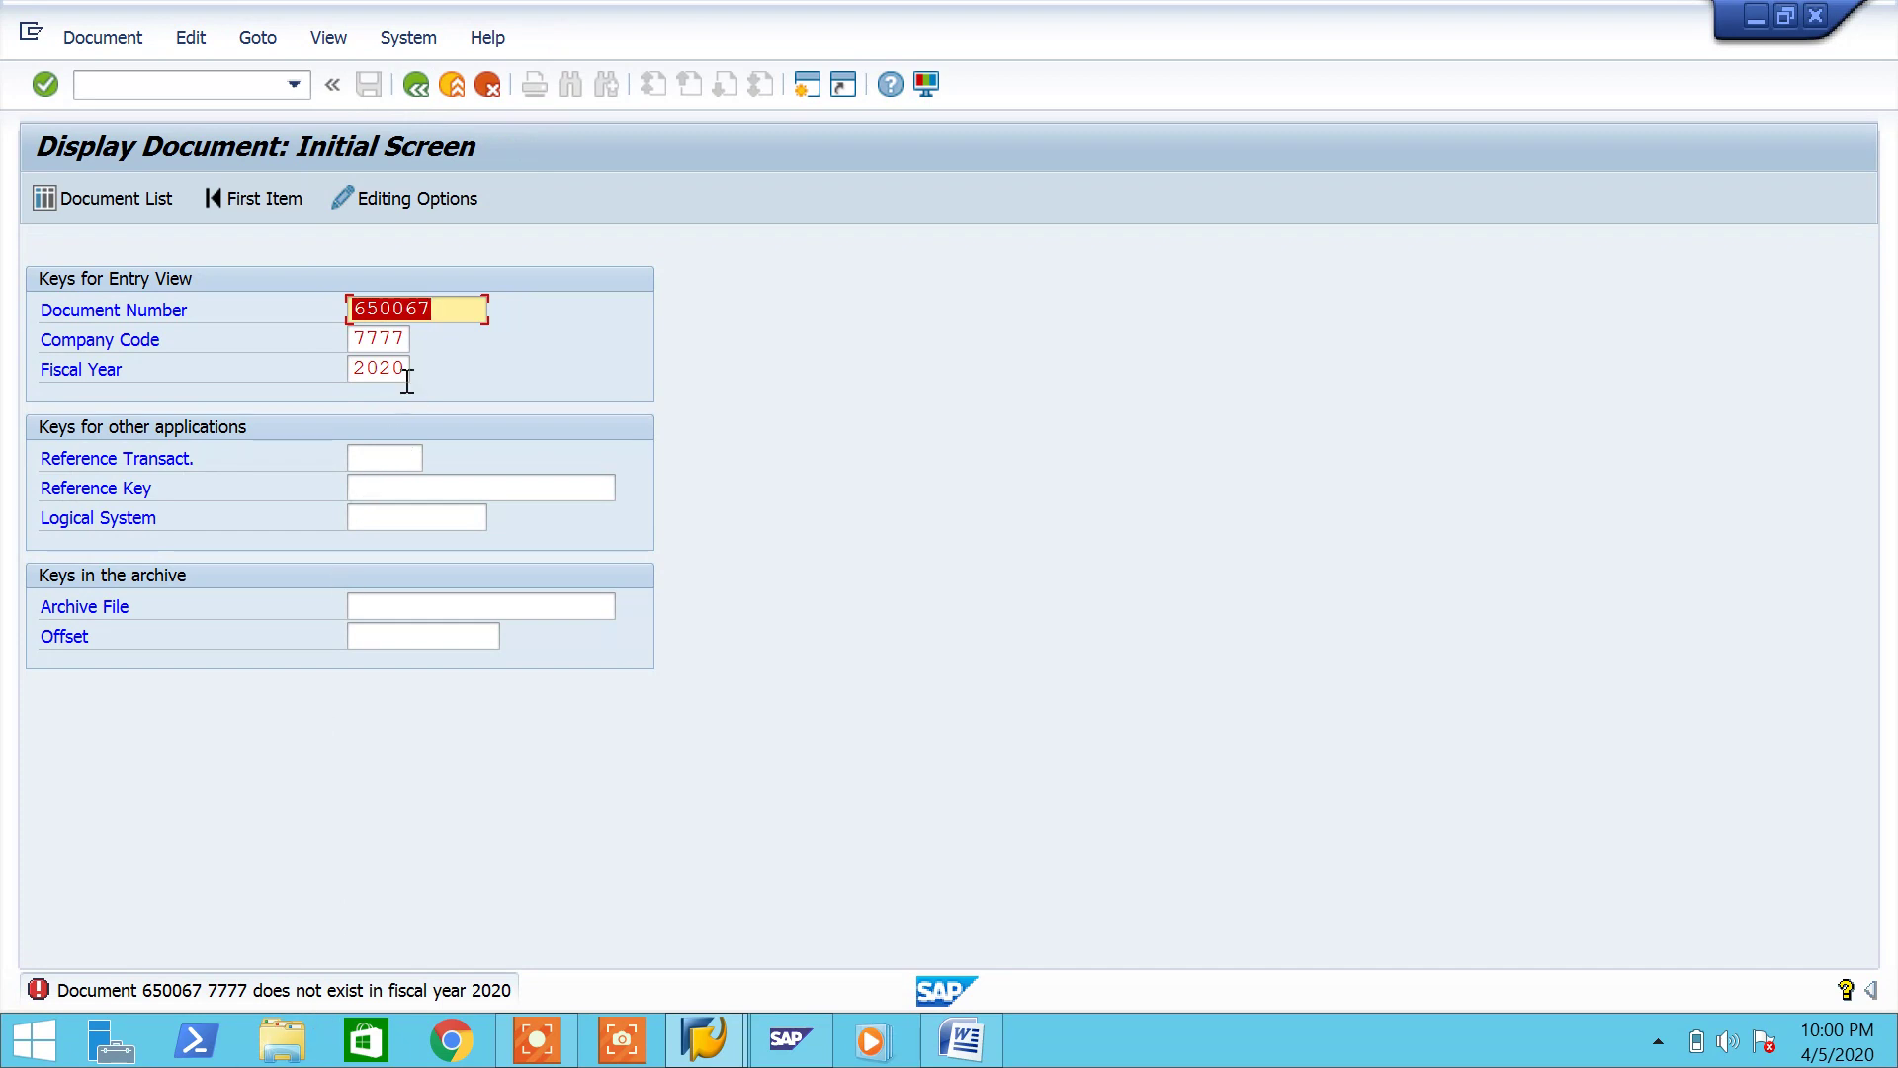
{"action": "left_click", "coordinate": [417, 86]}
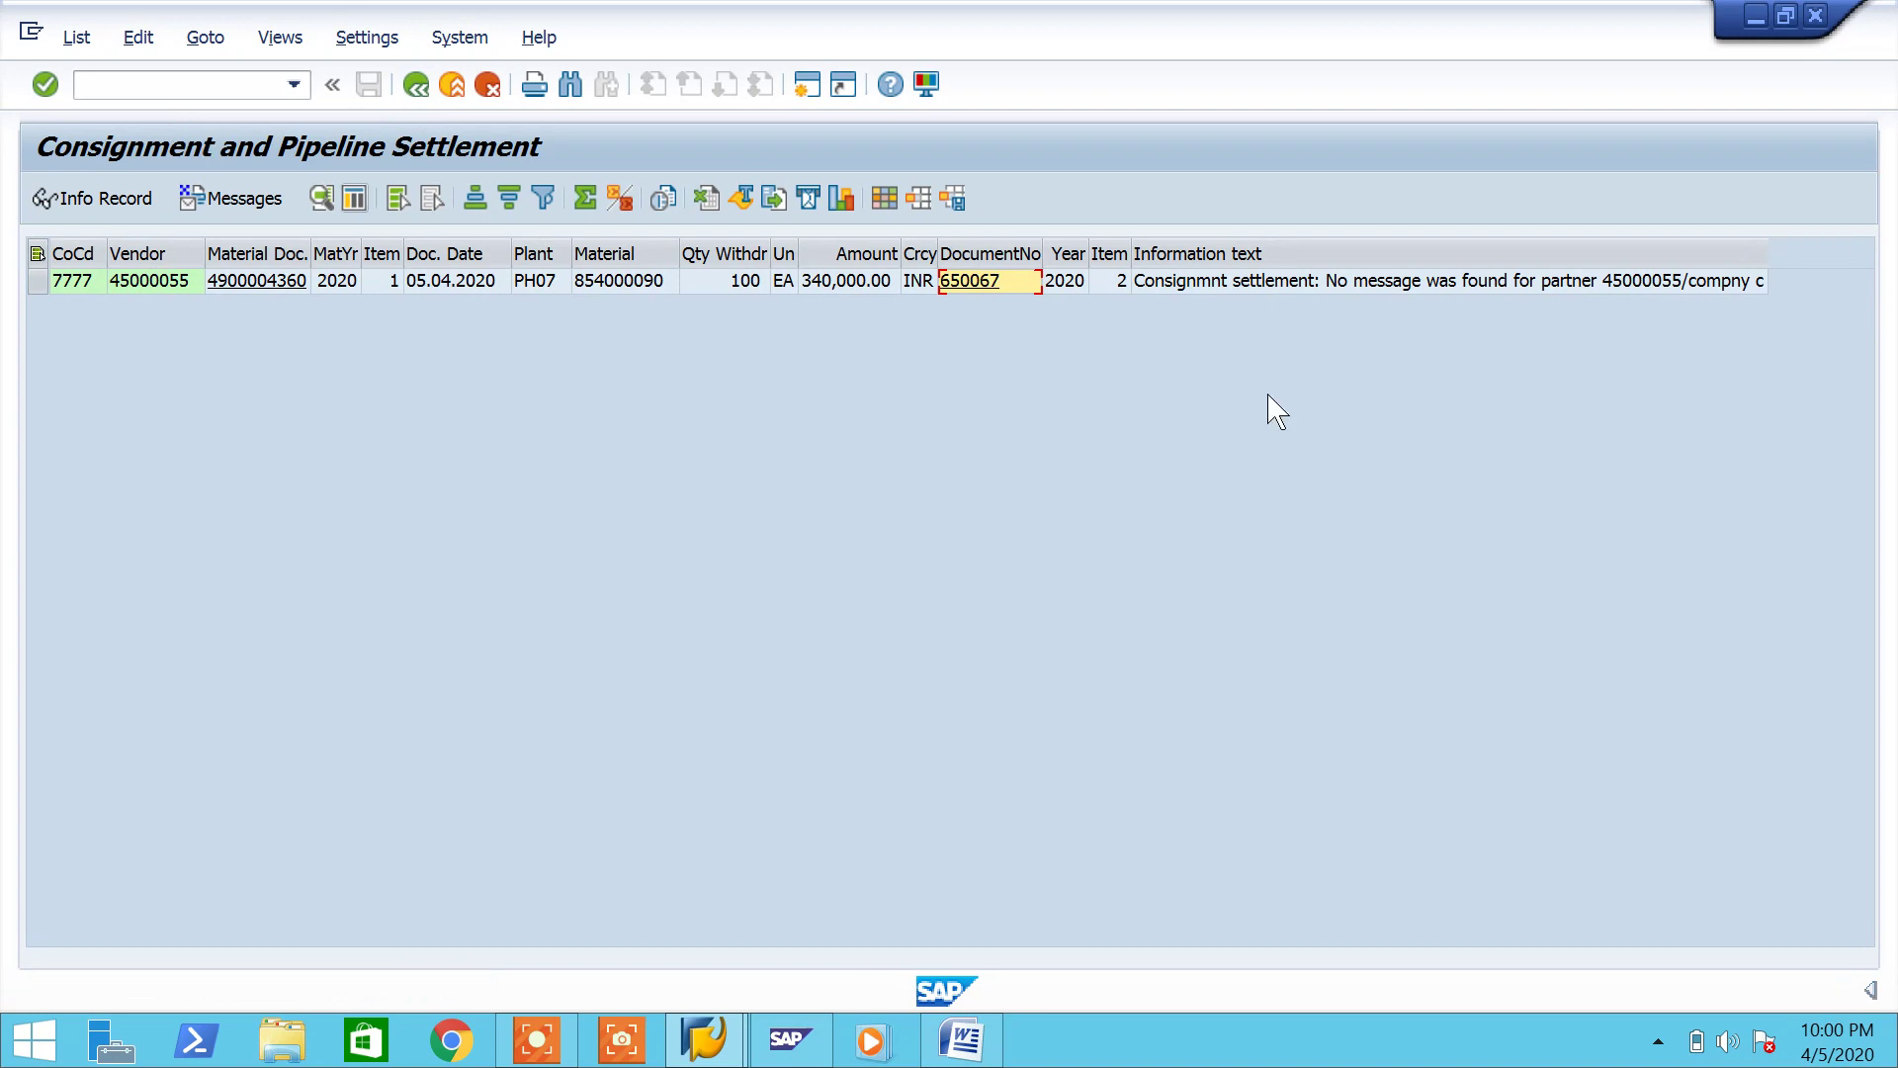
Step: Open message M8443's long text and jump to the Logistics Invoice Verification customizing
{"action": "left_click", "coordinate": [1469, 287]}
{"action": "double_click", "coordinate": [1473, 285]}
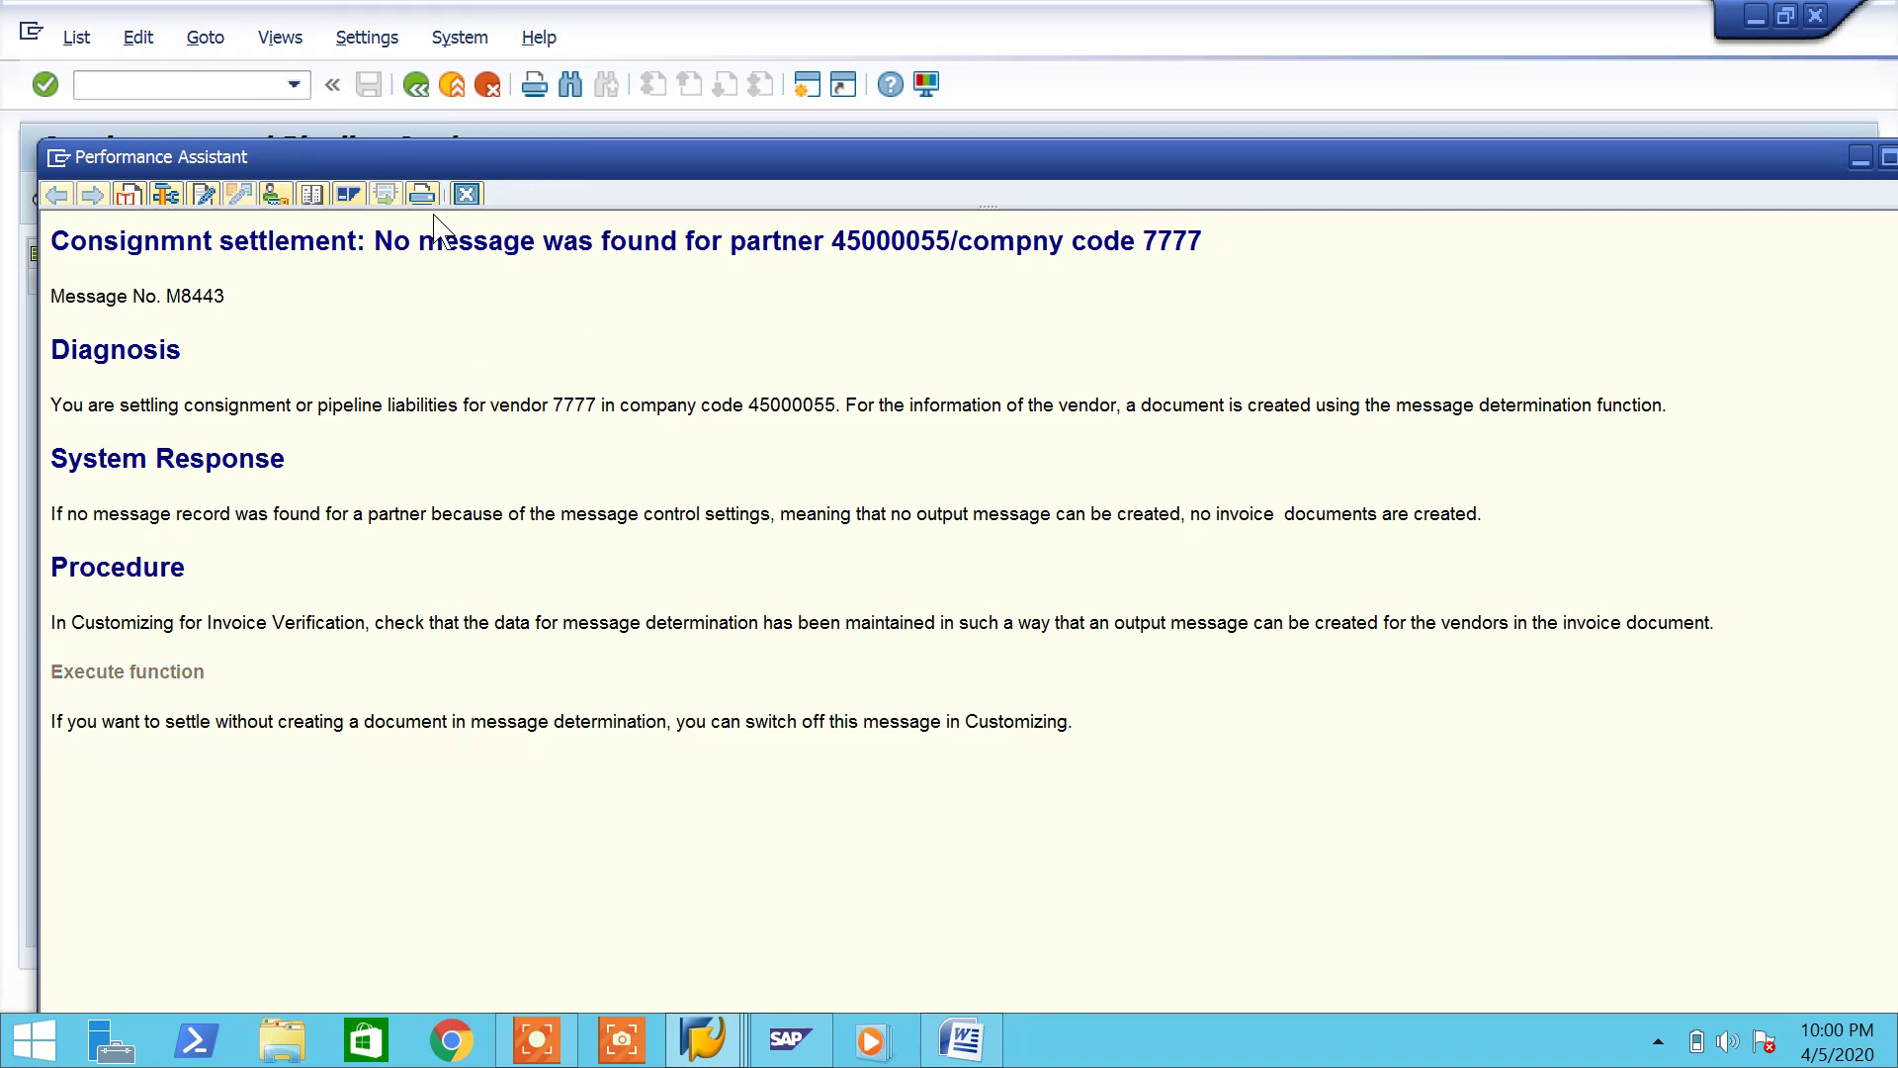
{"action": "key", "text": "F3"}
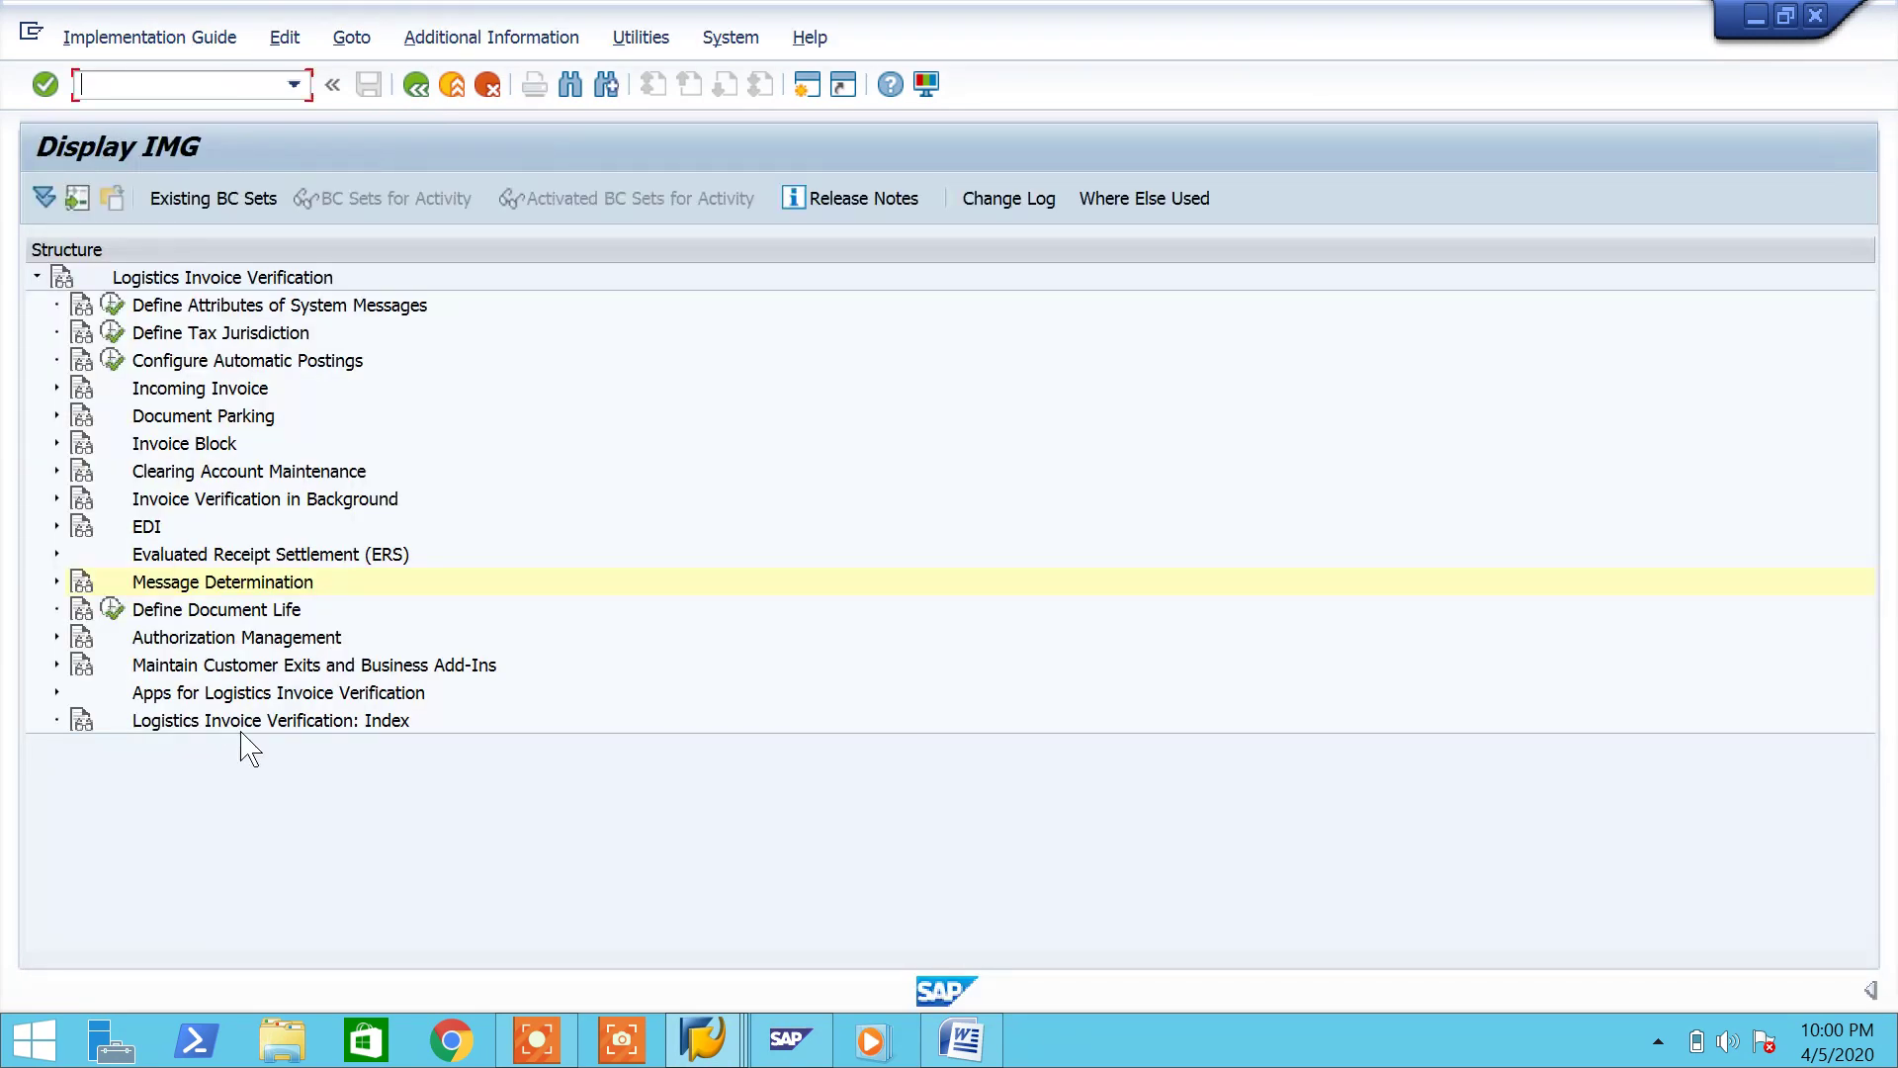
Step: Under Message Determination, display the output condition tables and check tables 046 to 049
{"action": "left_click", "coordinate": [57, 582]}
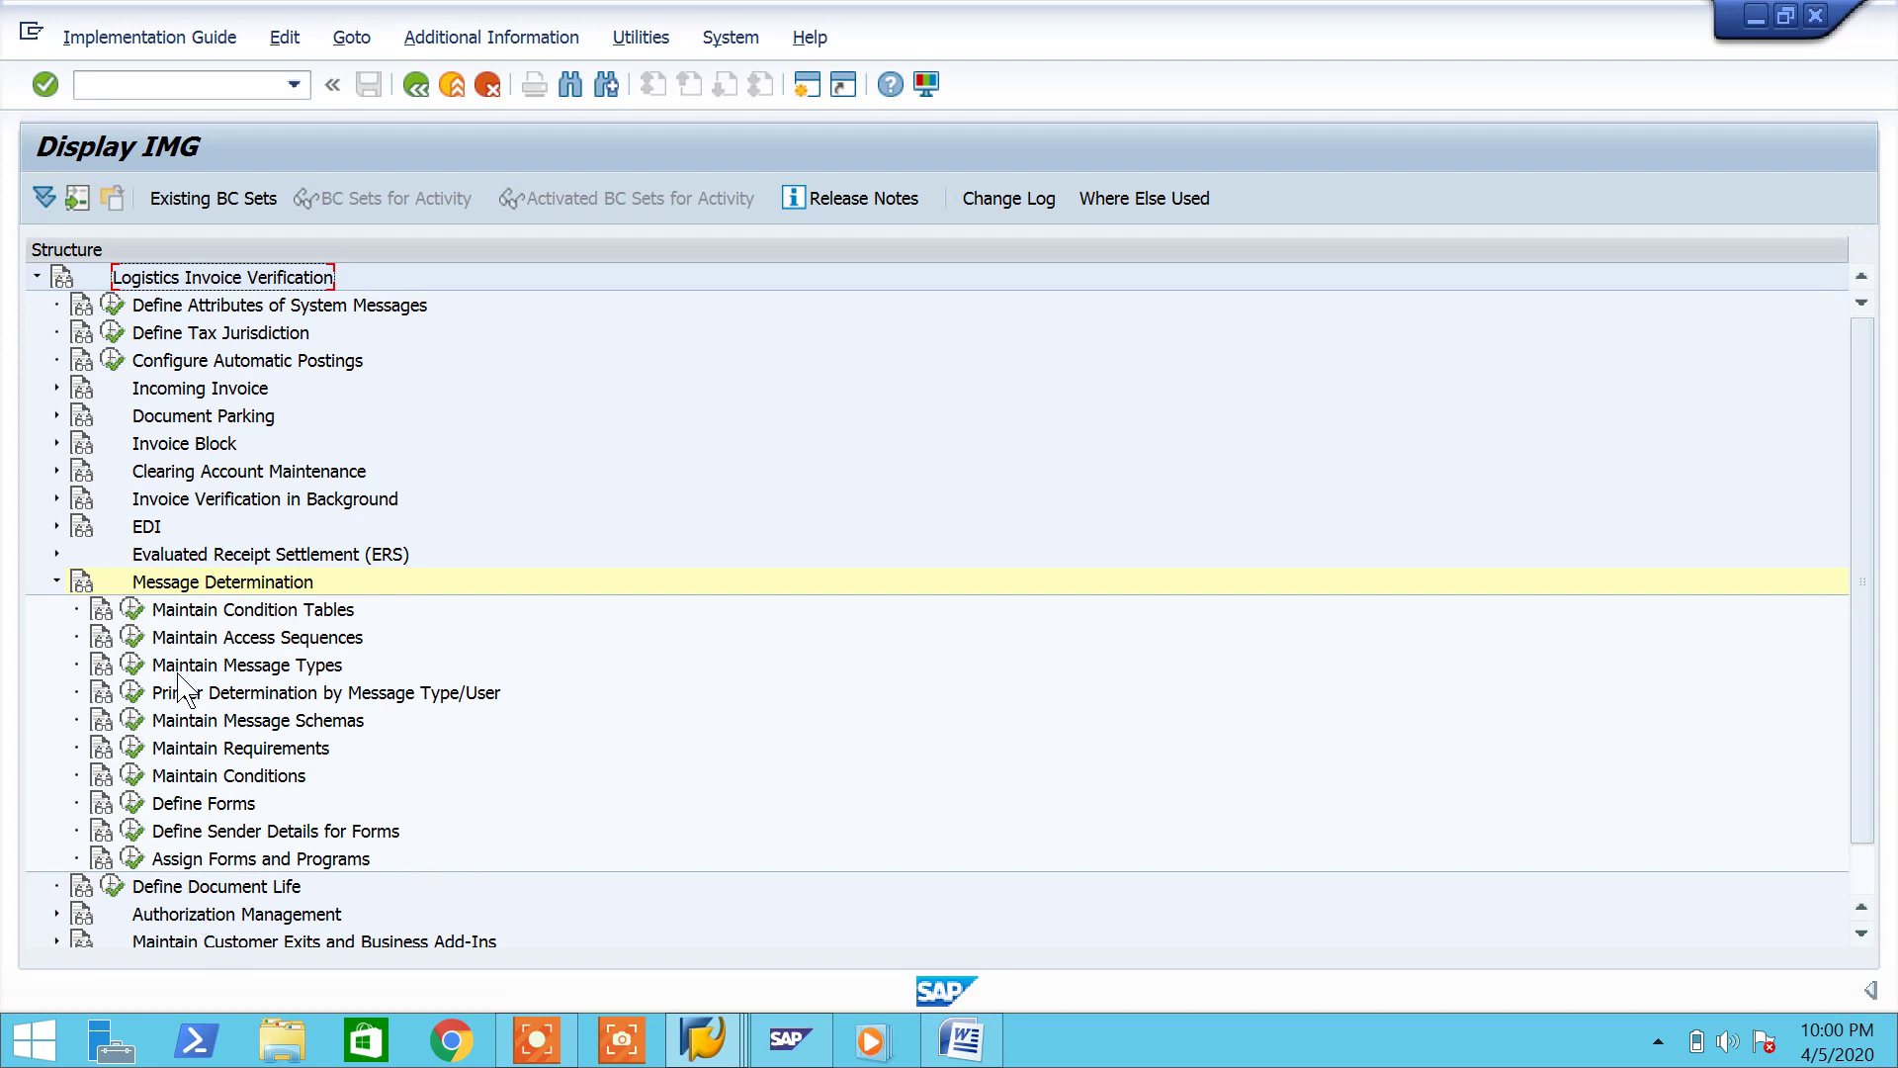
{"action": "left_click", "coordinate": [131, 621]}
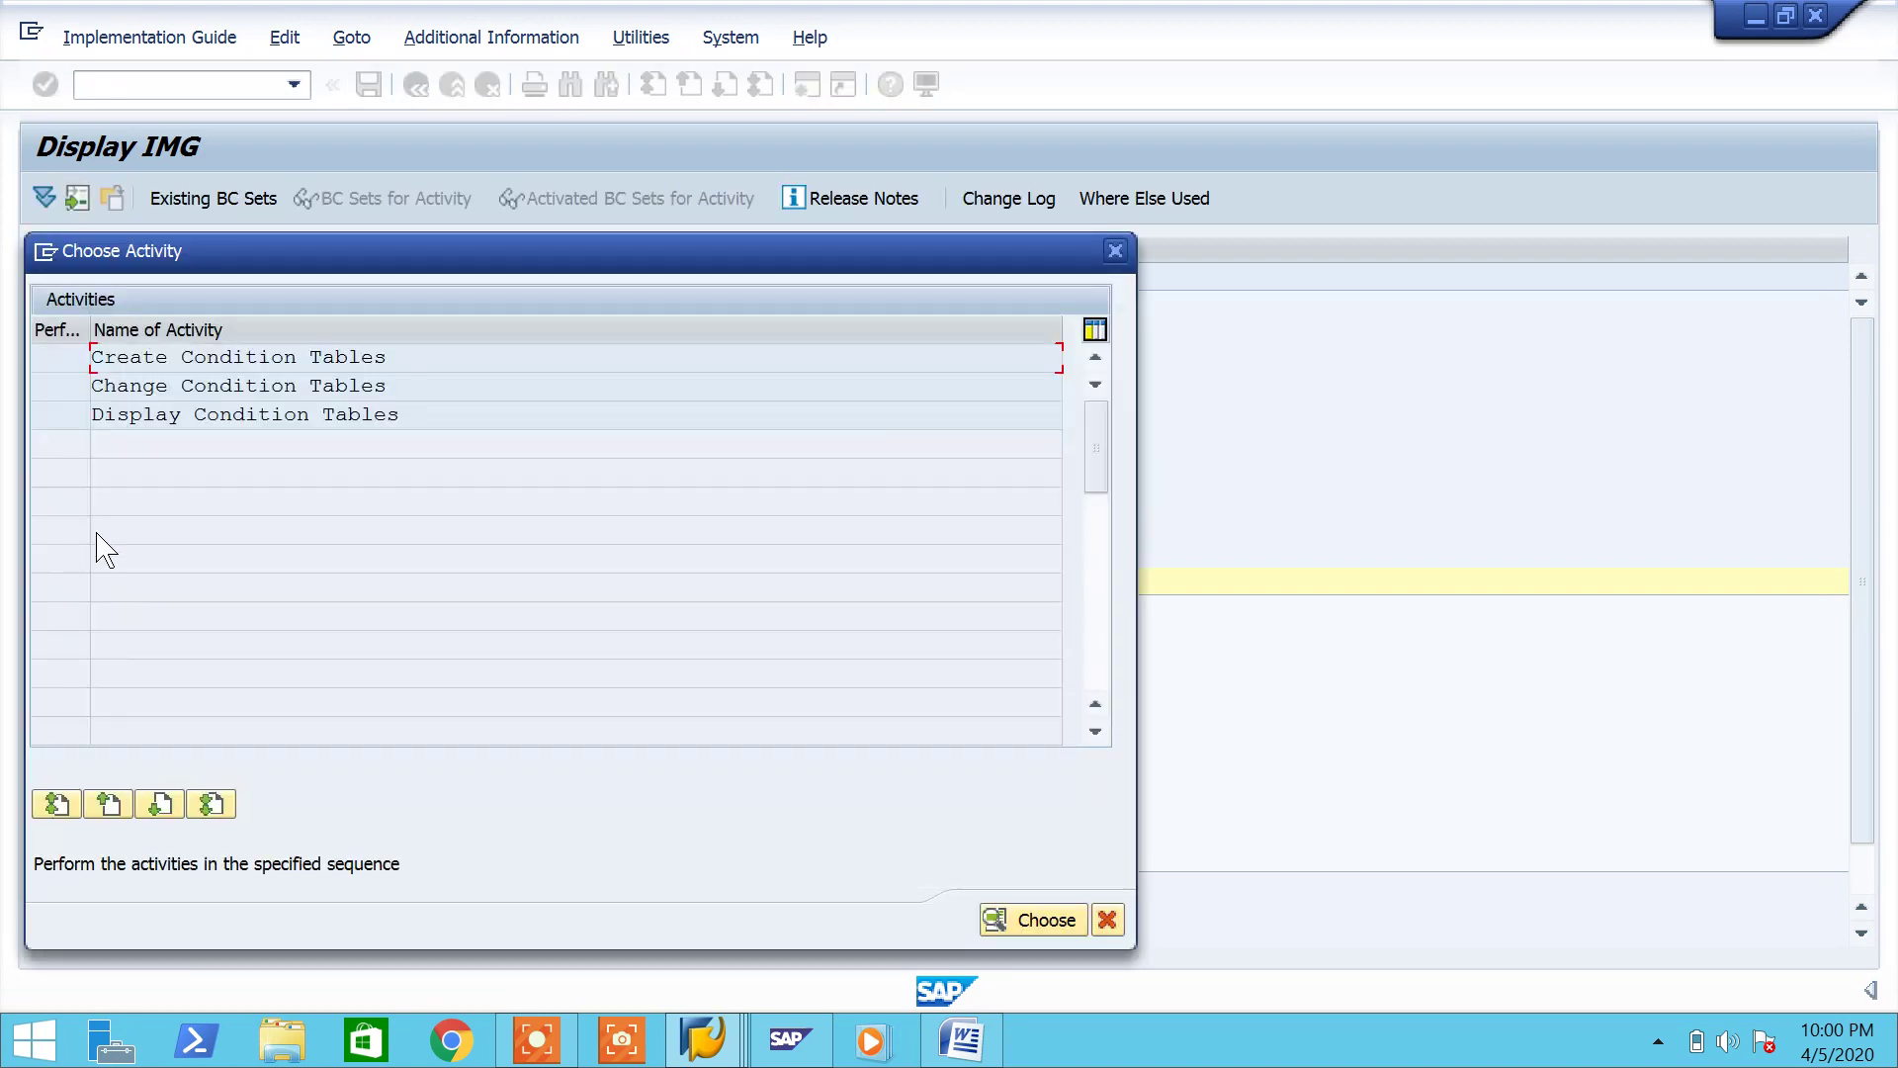
{"action": "double_click", "coordinate": [145, 415]}
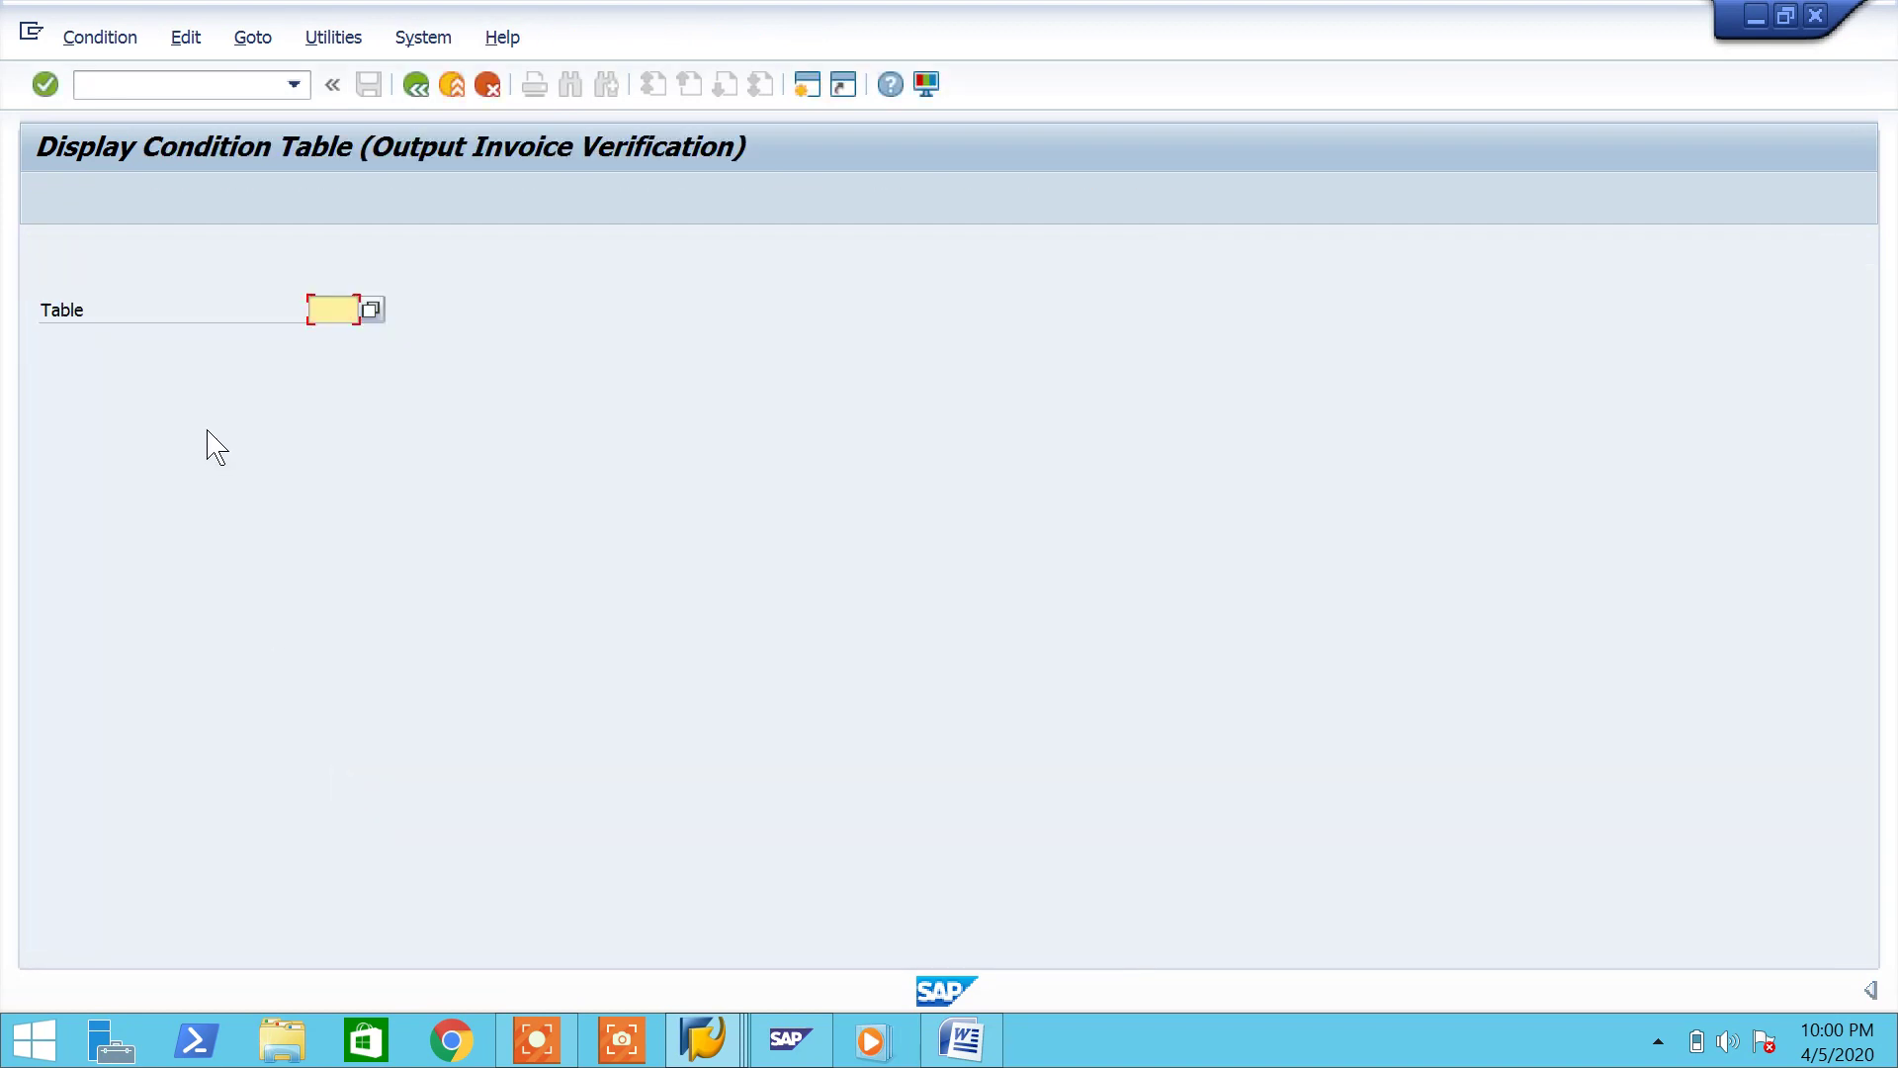
{"action": "left_click", "coordinate": [371, 310]}
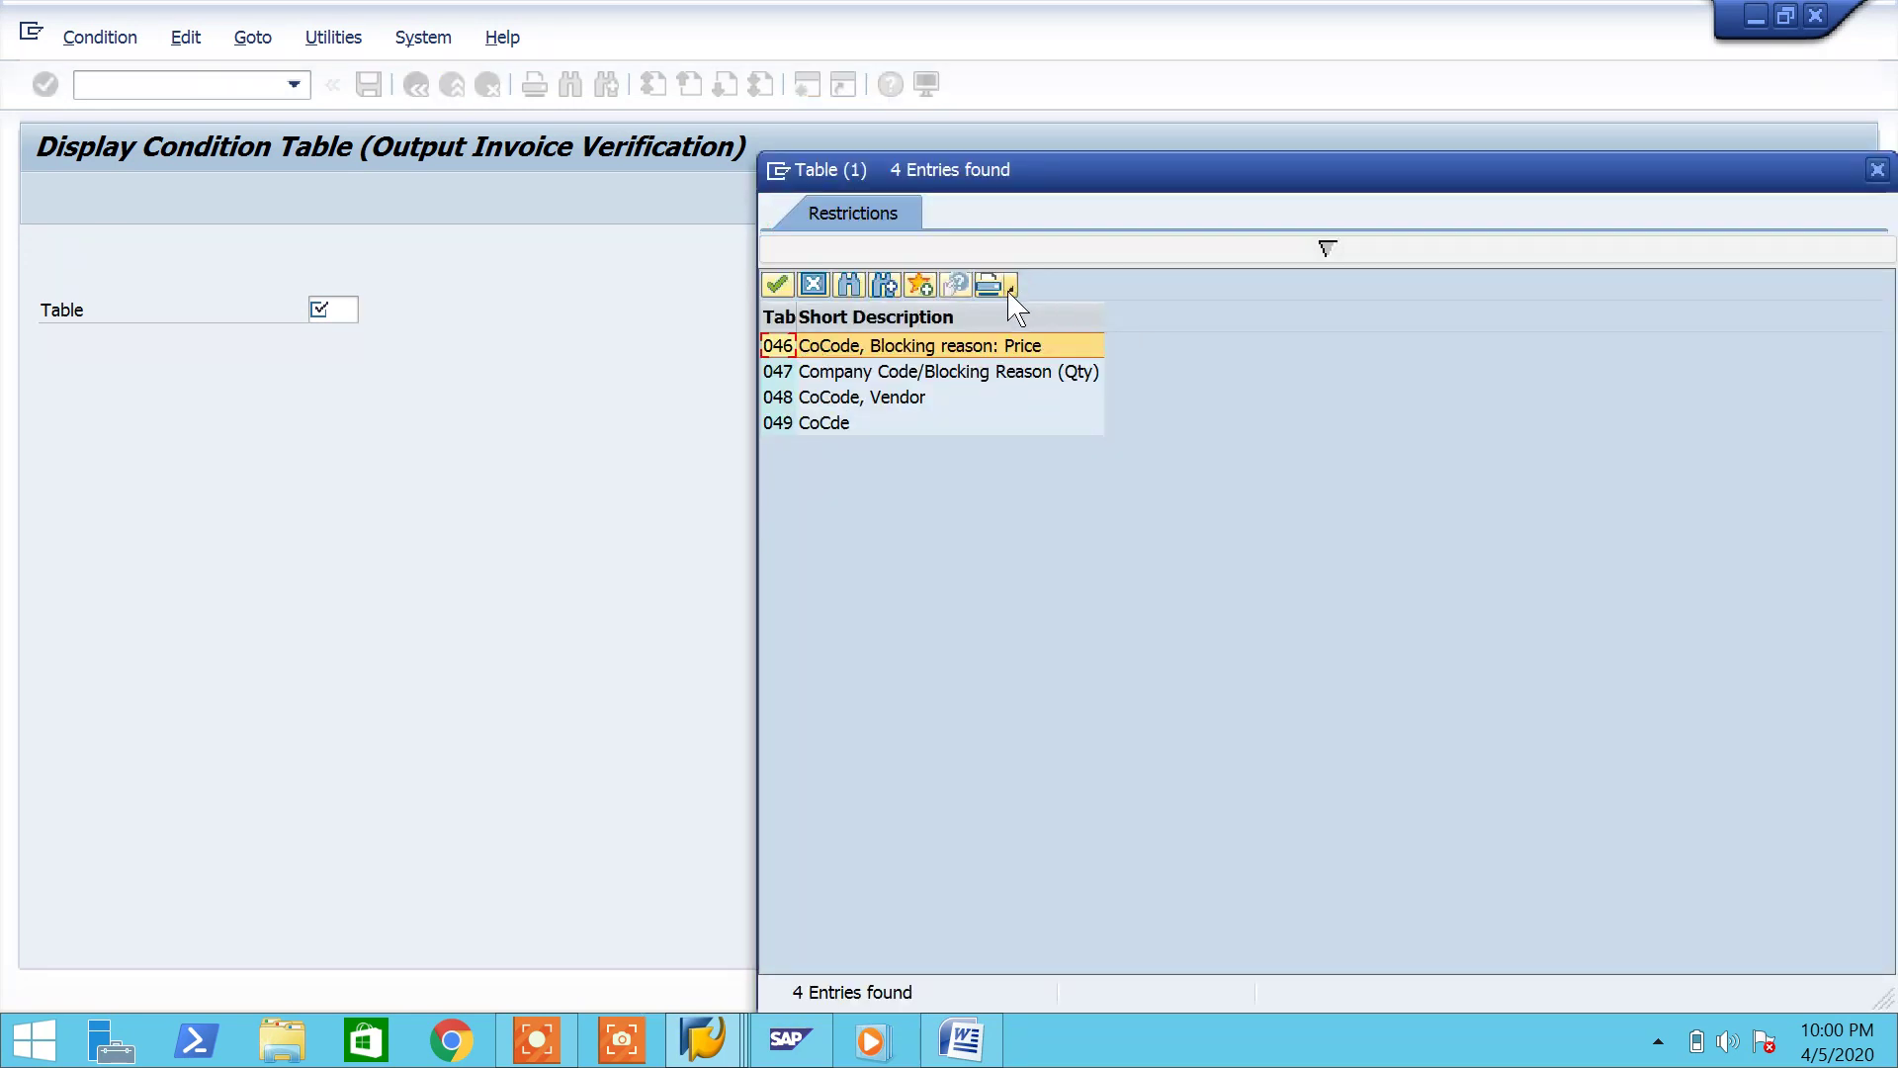
{"action": "left_click", "coordinate": [1876, 170]}
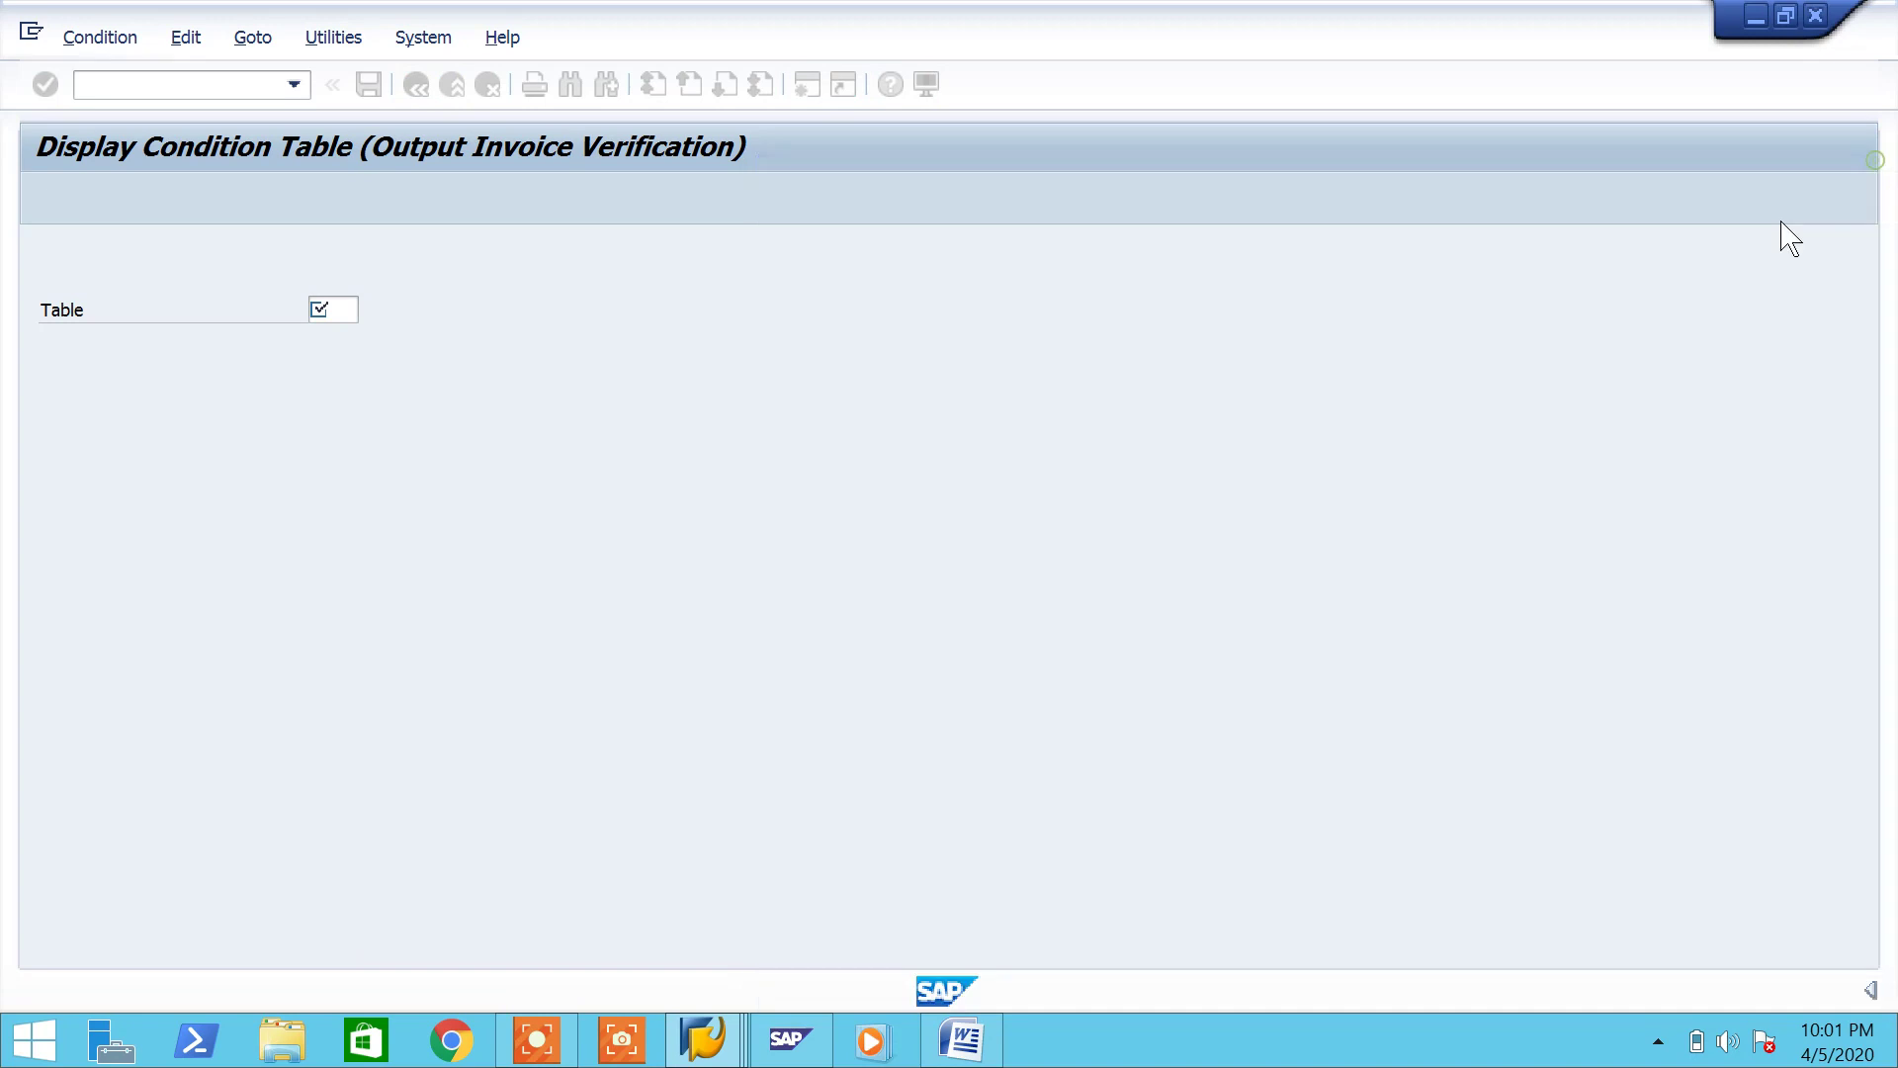
{"action": "left_click", "coordinate": [156, 90]}
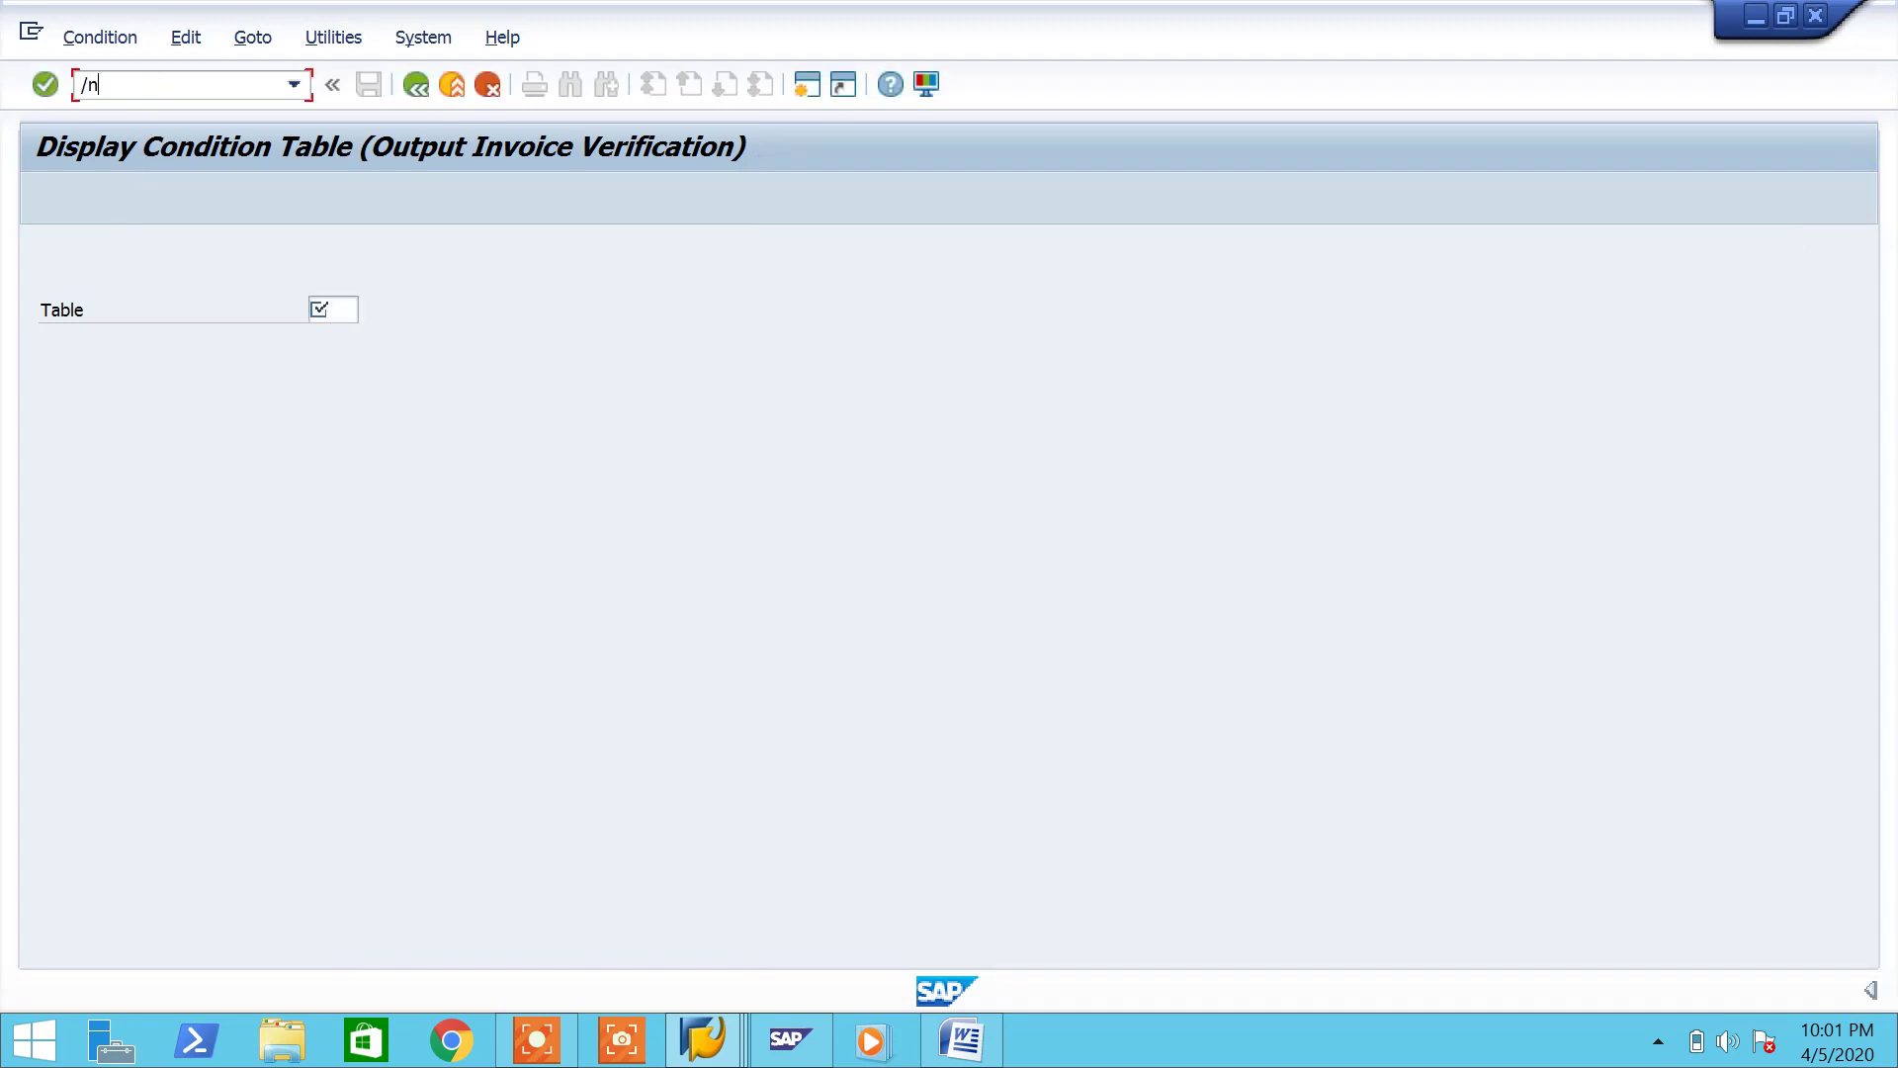
Step: In MRM2, choose the KONS Consignment output type with the company-code-only key combination
{"action": "type", "text": "/nmrm2"}
{"action": "key", "text": "Return"}
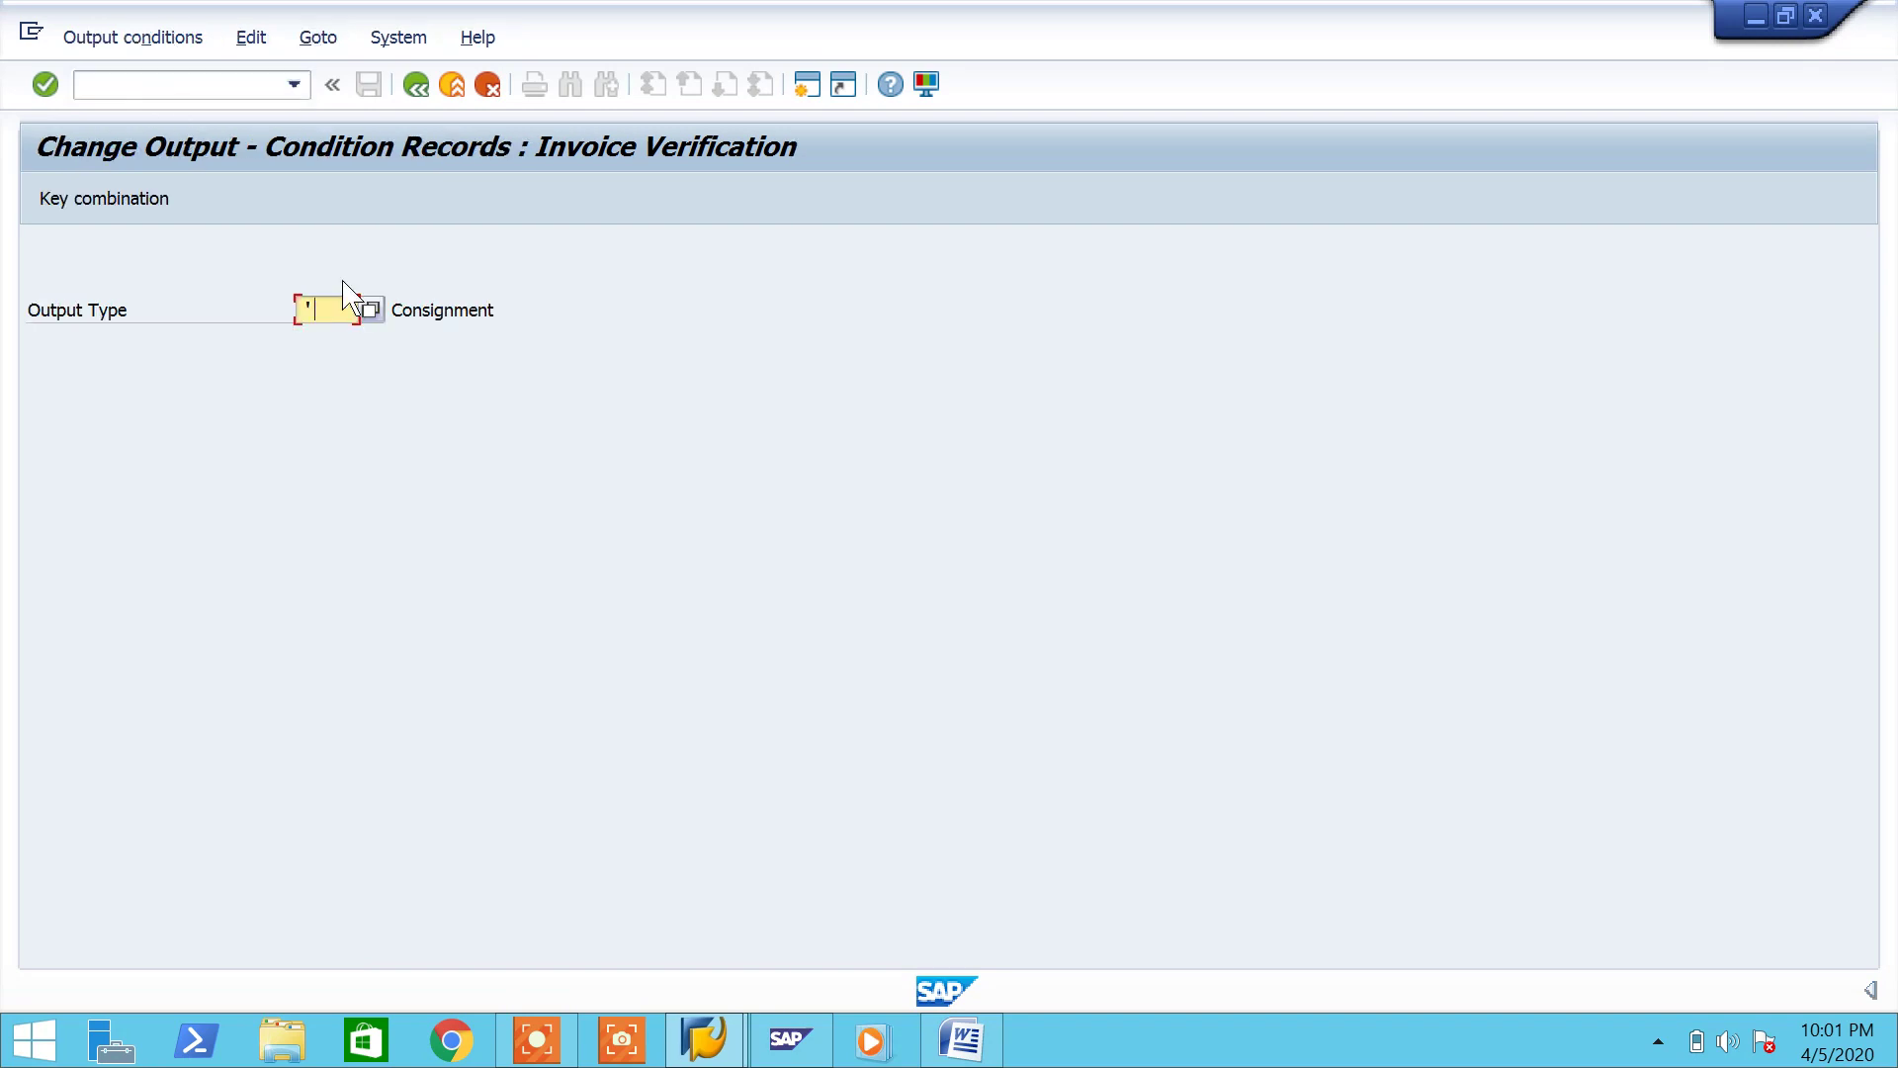
{"action": "left_click", "coordinate": [370, 311]}
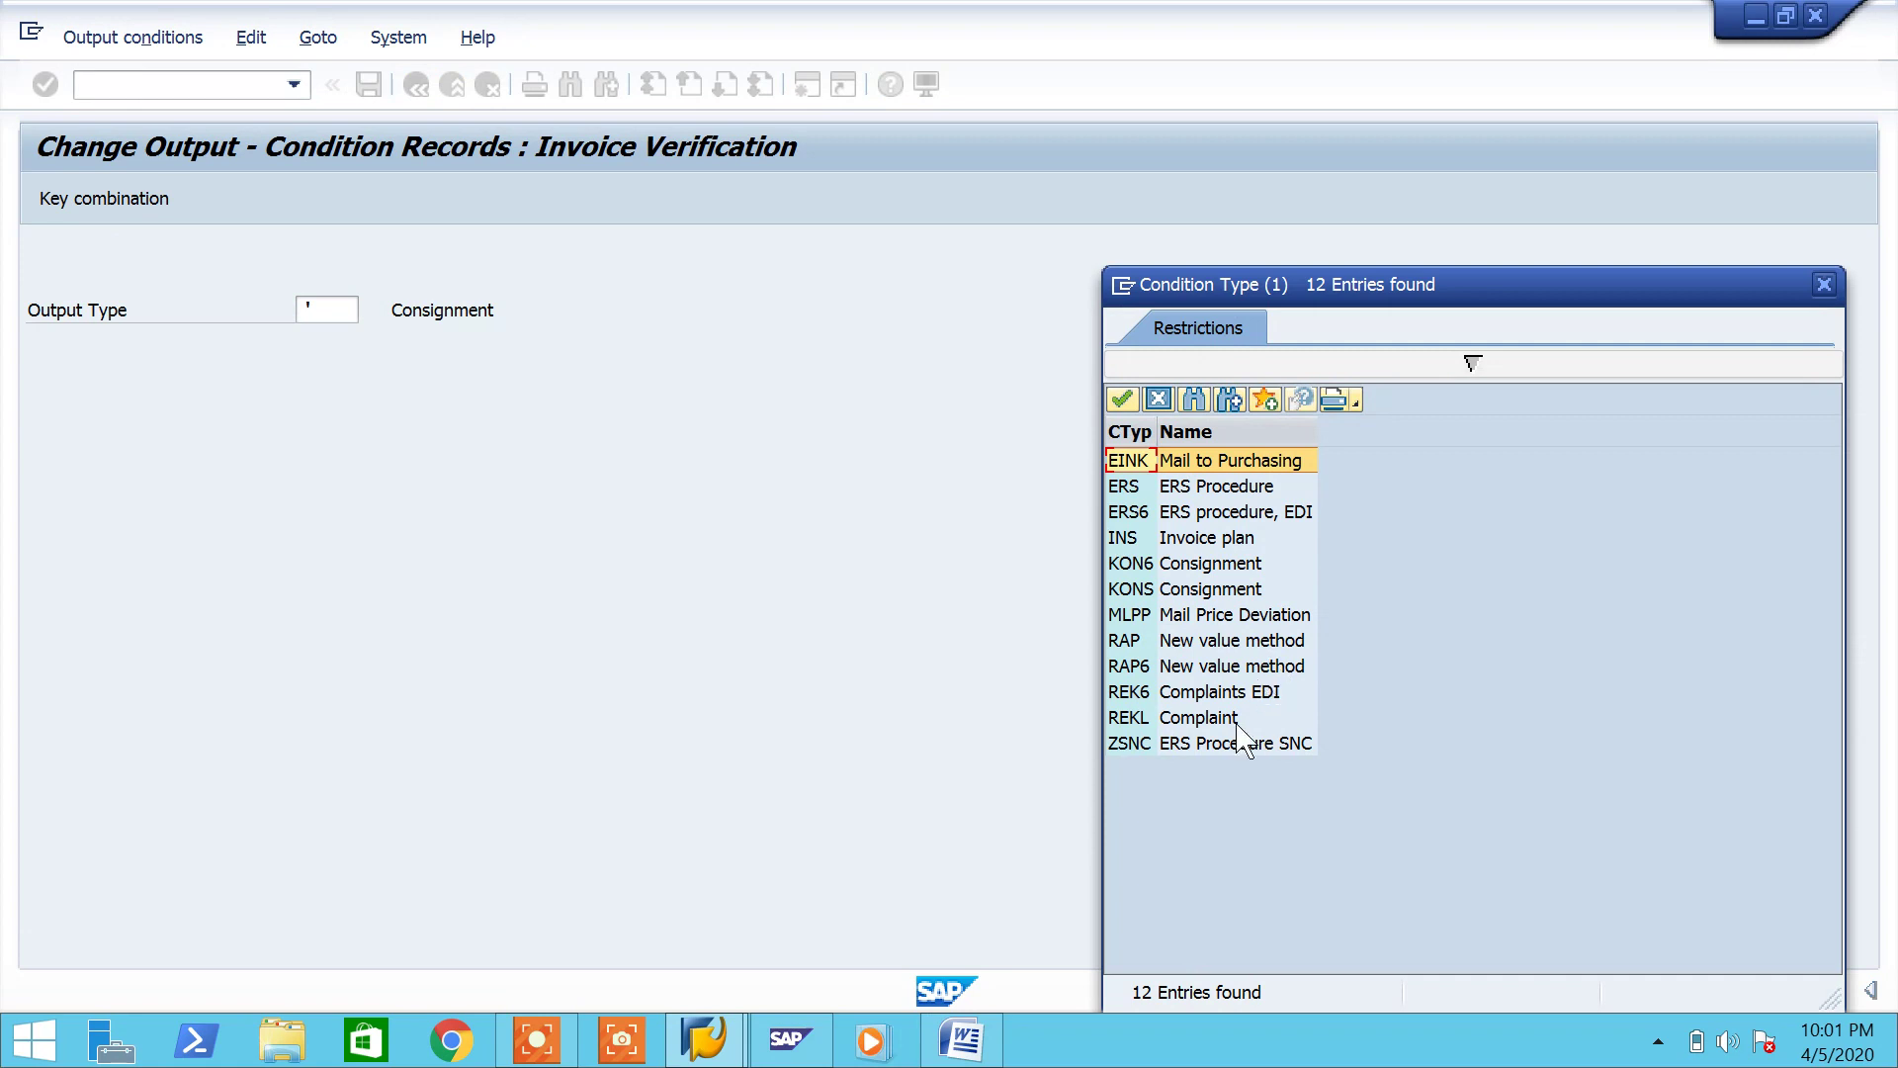
{"action": "double_click", "coordinate": [1157, 590]}
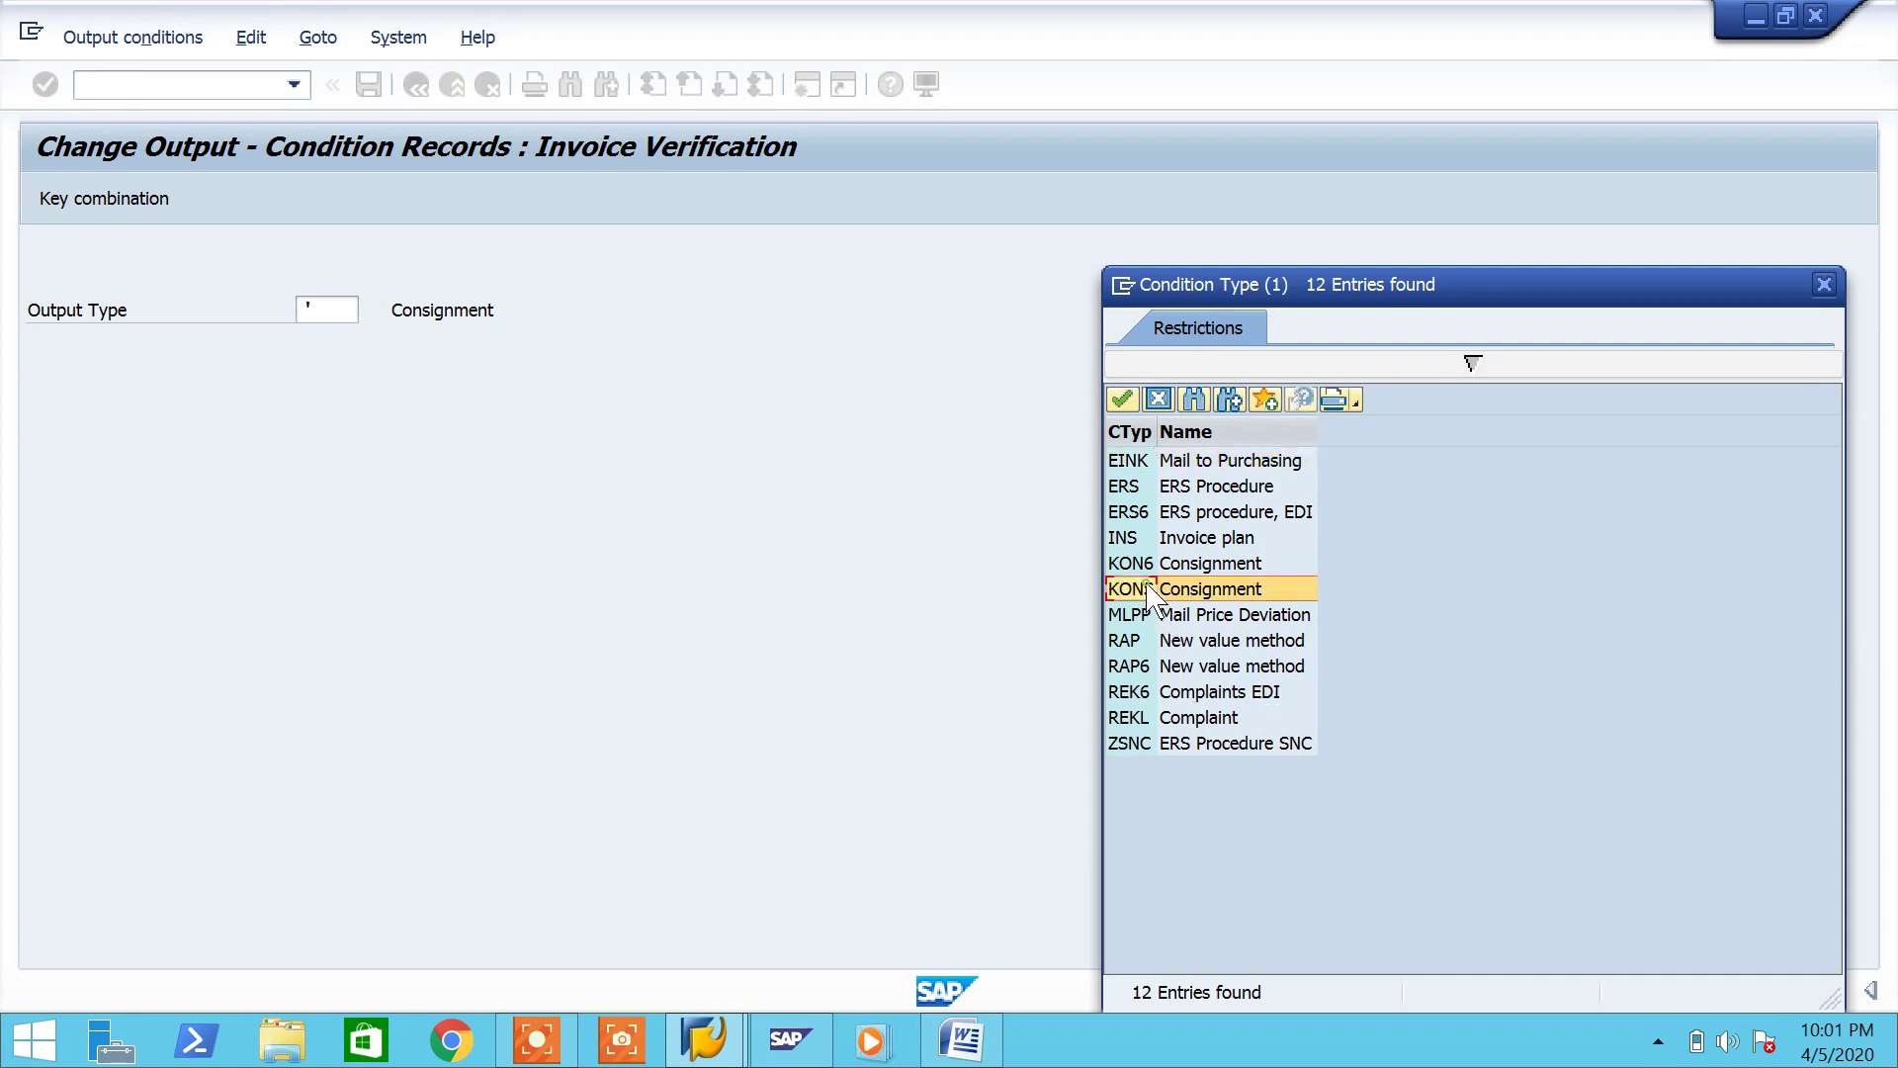
{"action": "left_click", "coordinate": [79, 196]}
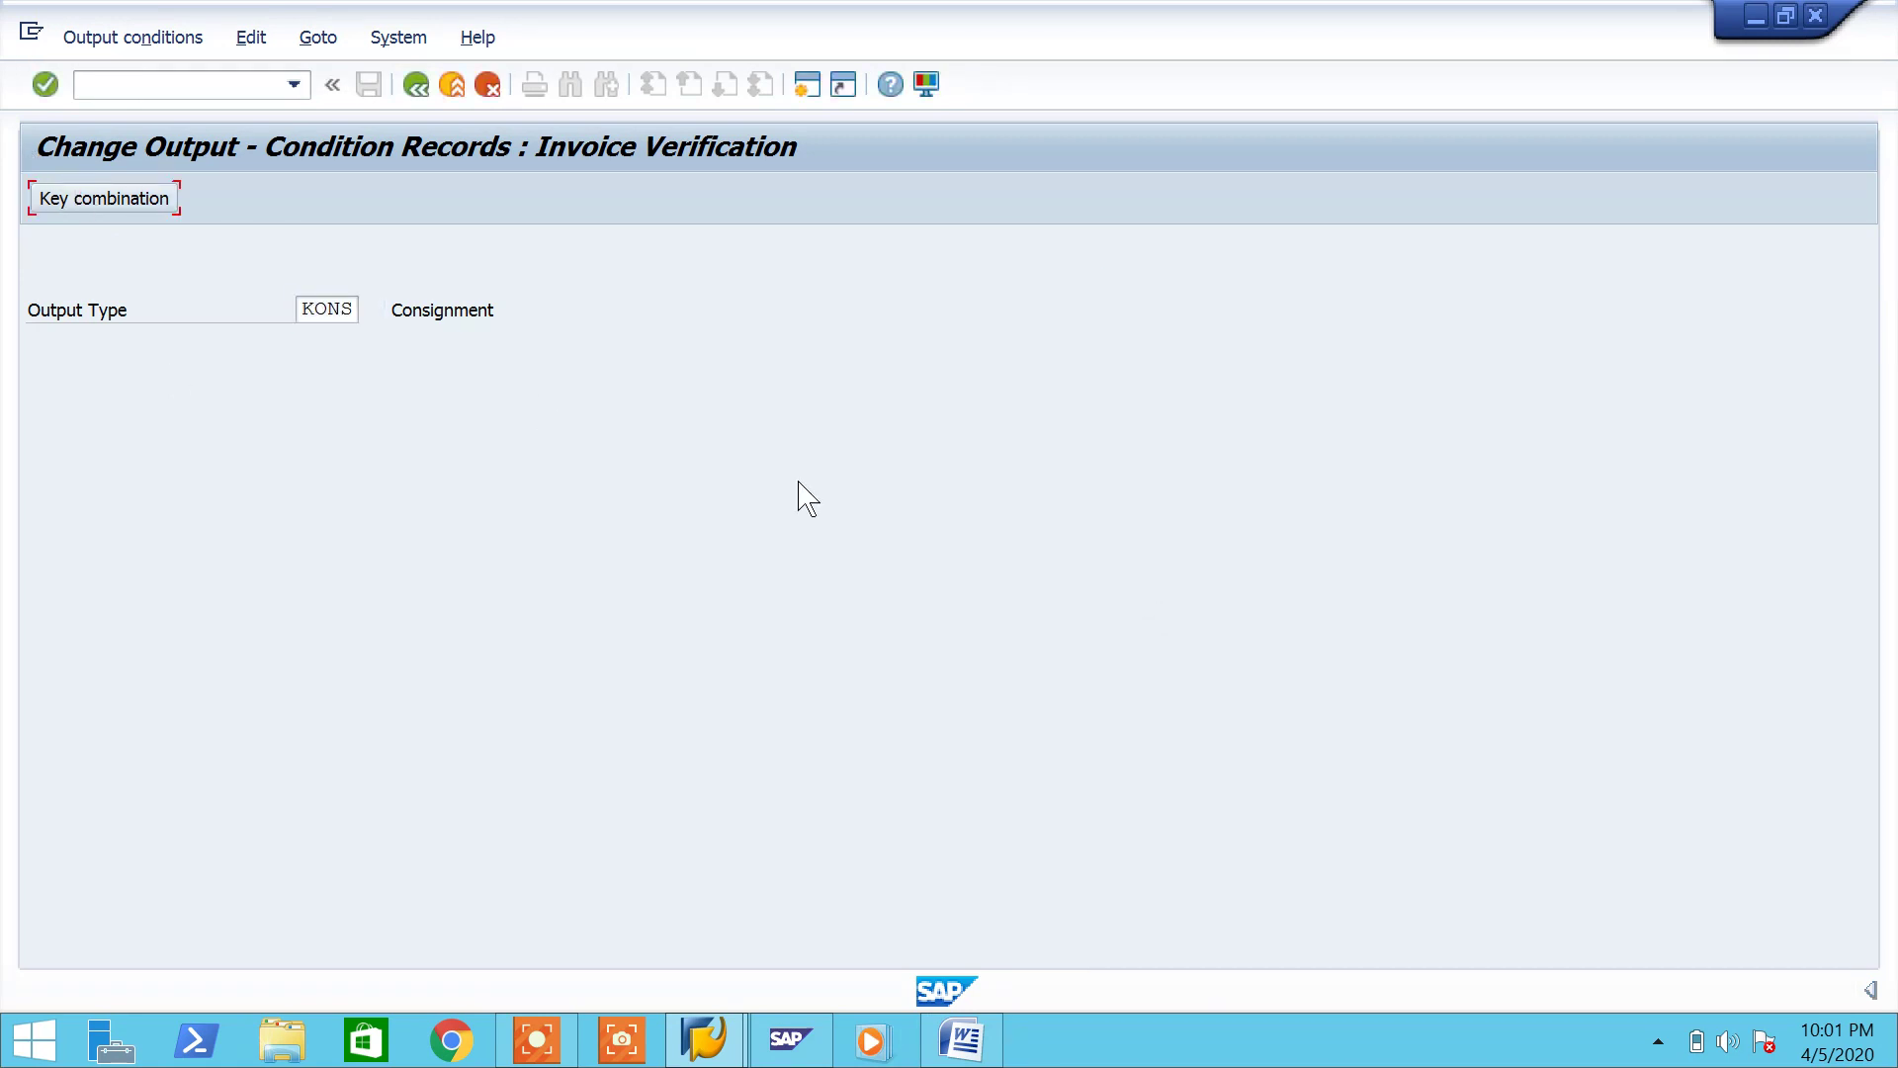
{"action": "left_click", "coordinate": [128, 209]}
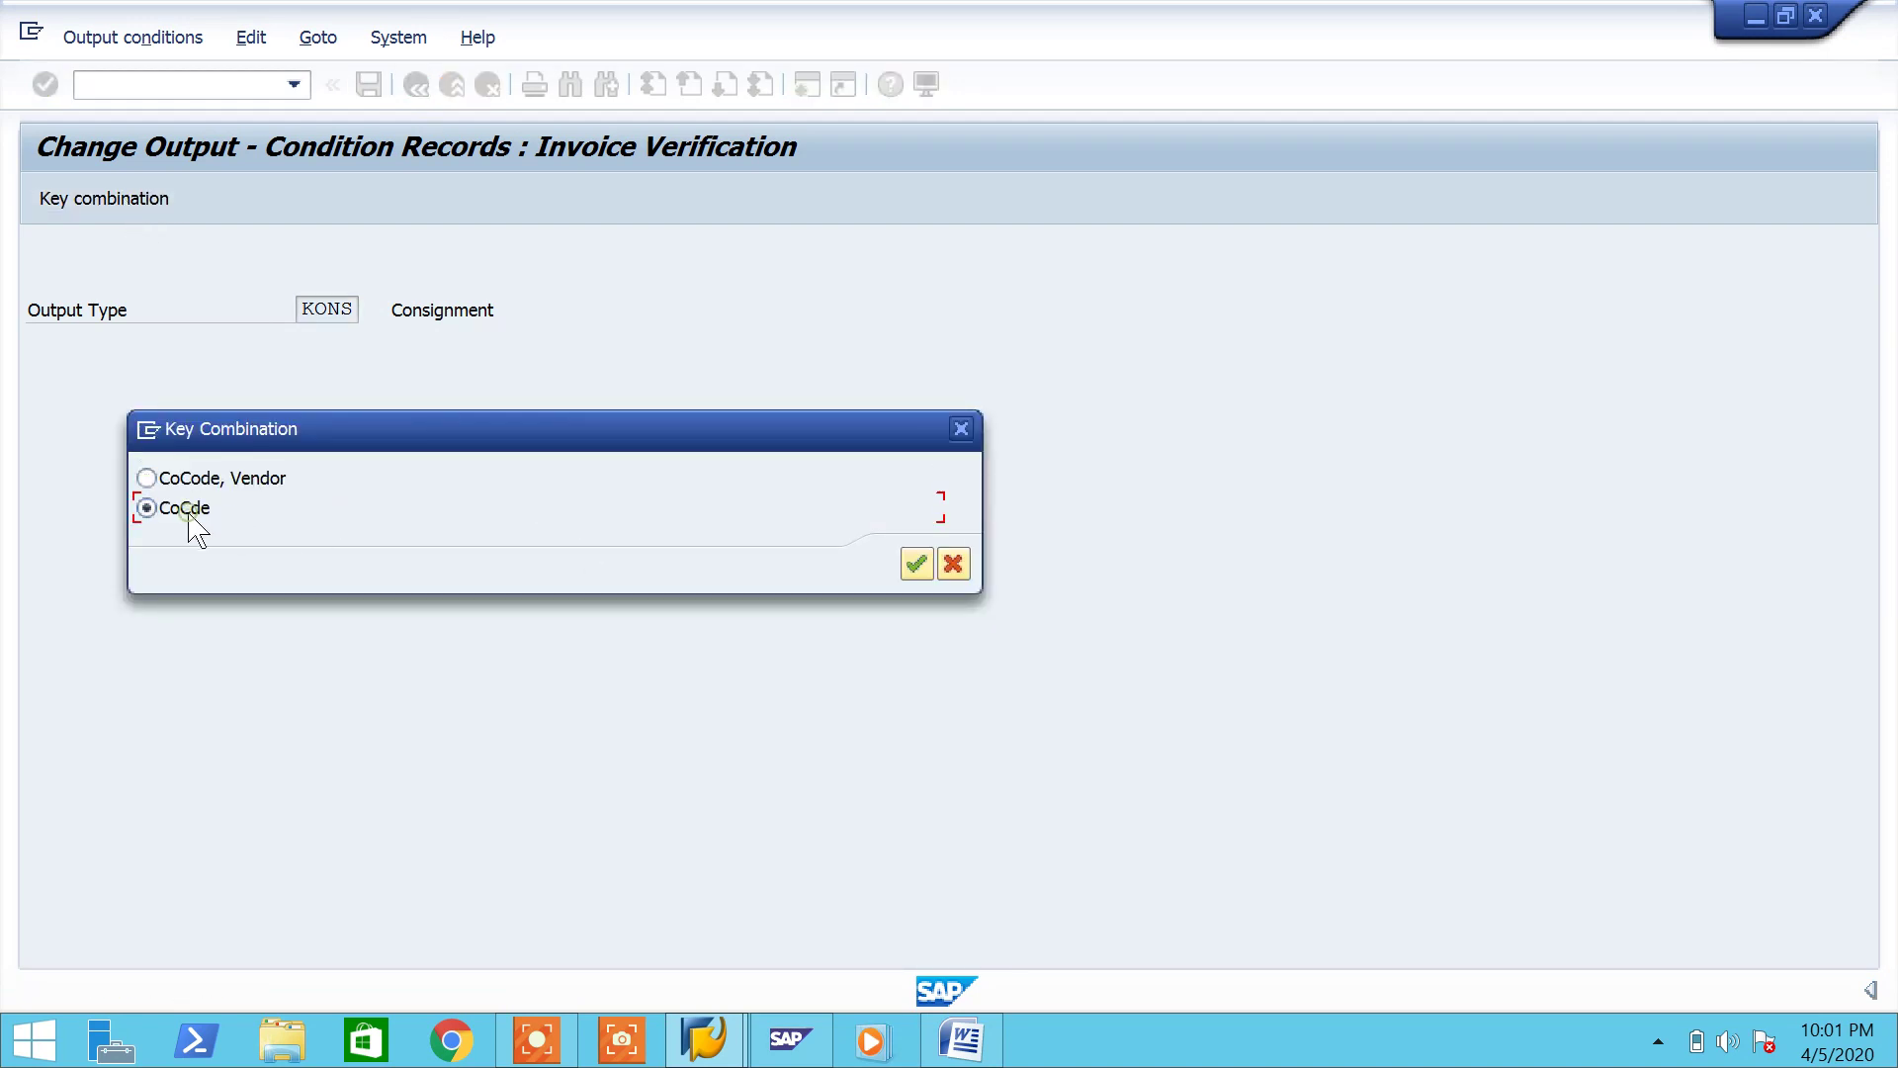
{"action": "left_click", "coordinate": [917, 563]}
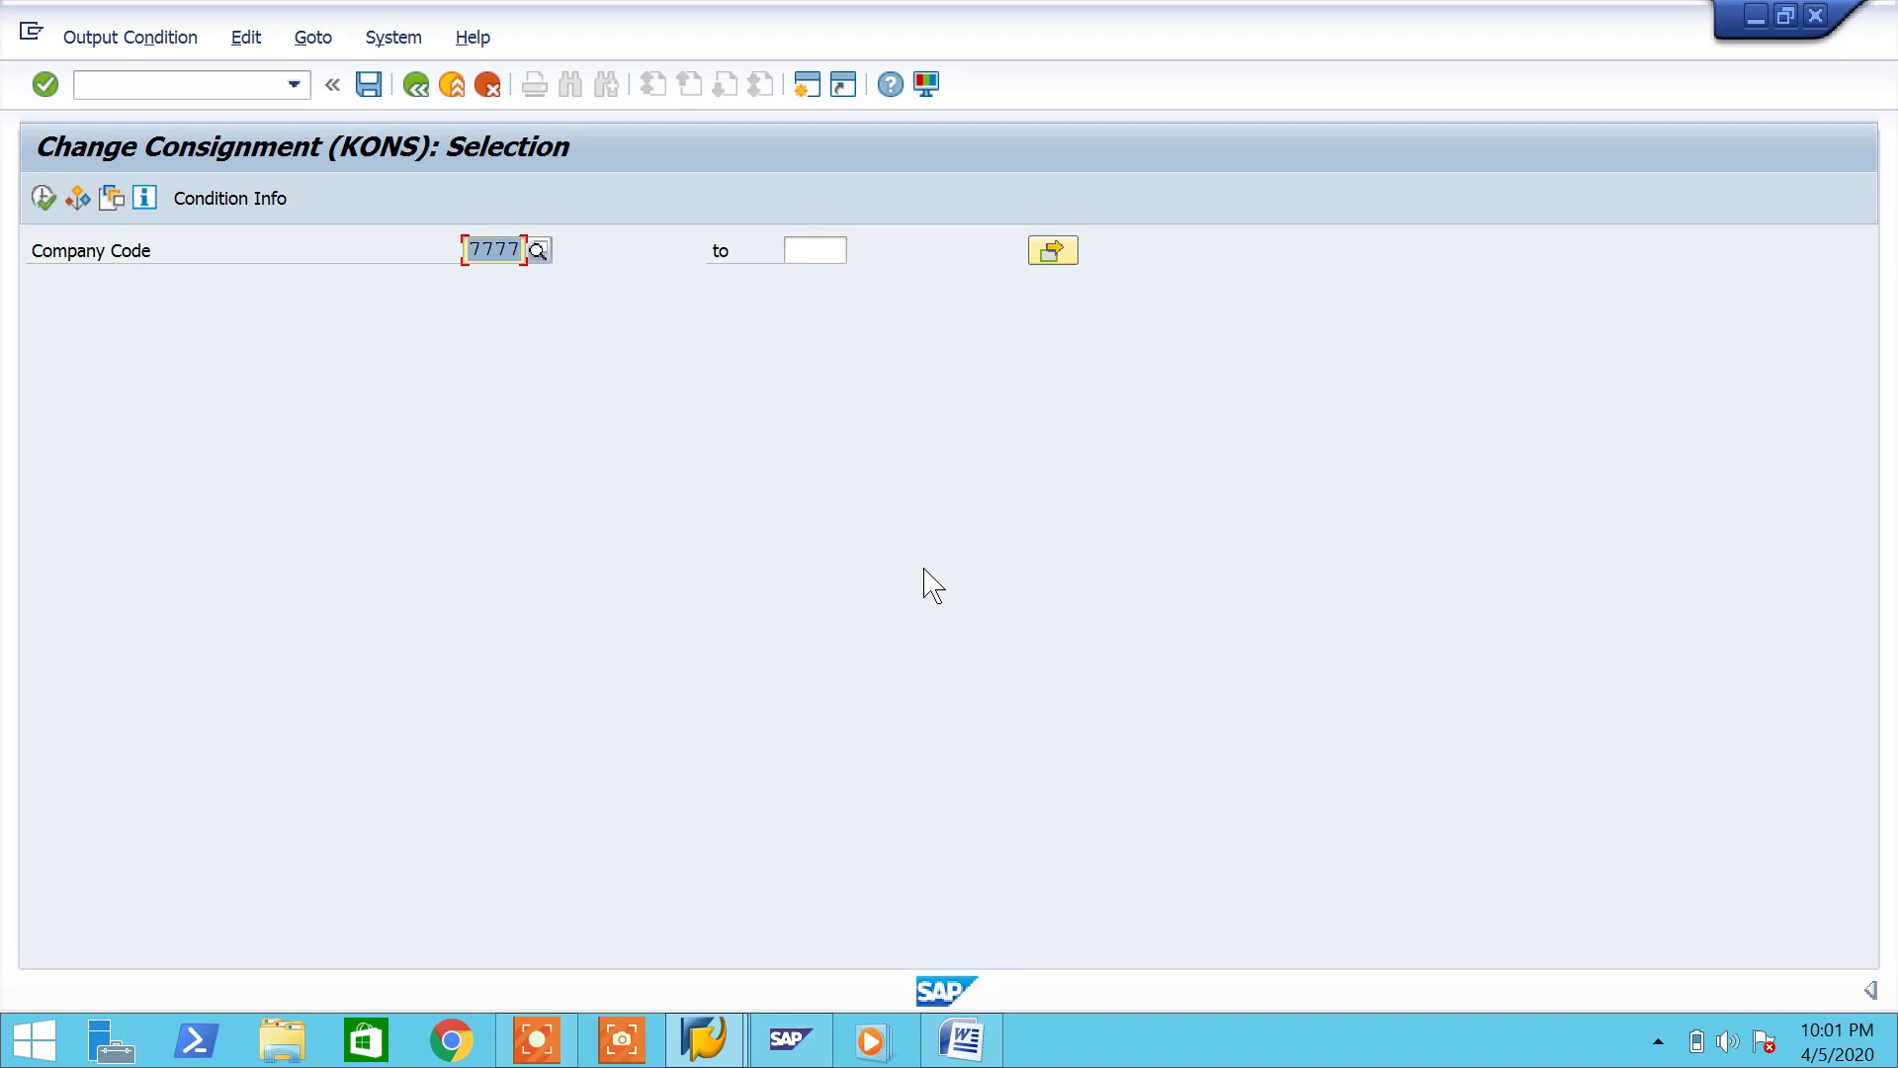
Step: Enter company code 7777 and set the record's output device to LP01, printing immediately
{"action": "left_click", "coordinate": [42, 199]}
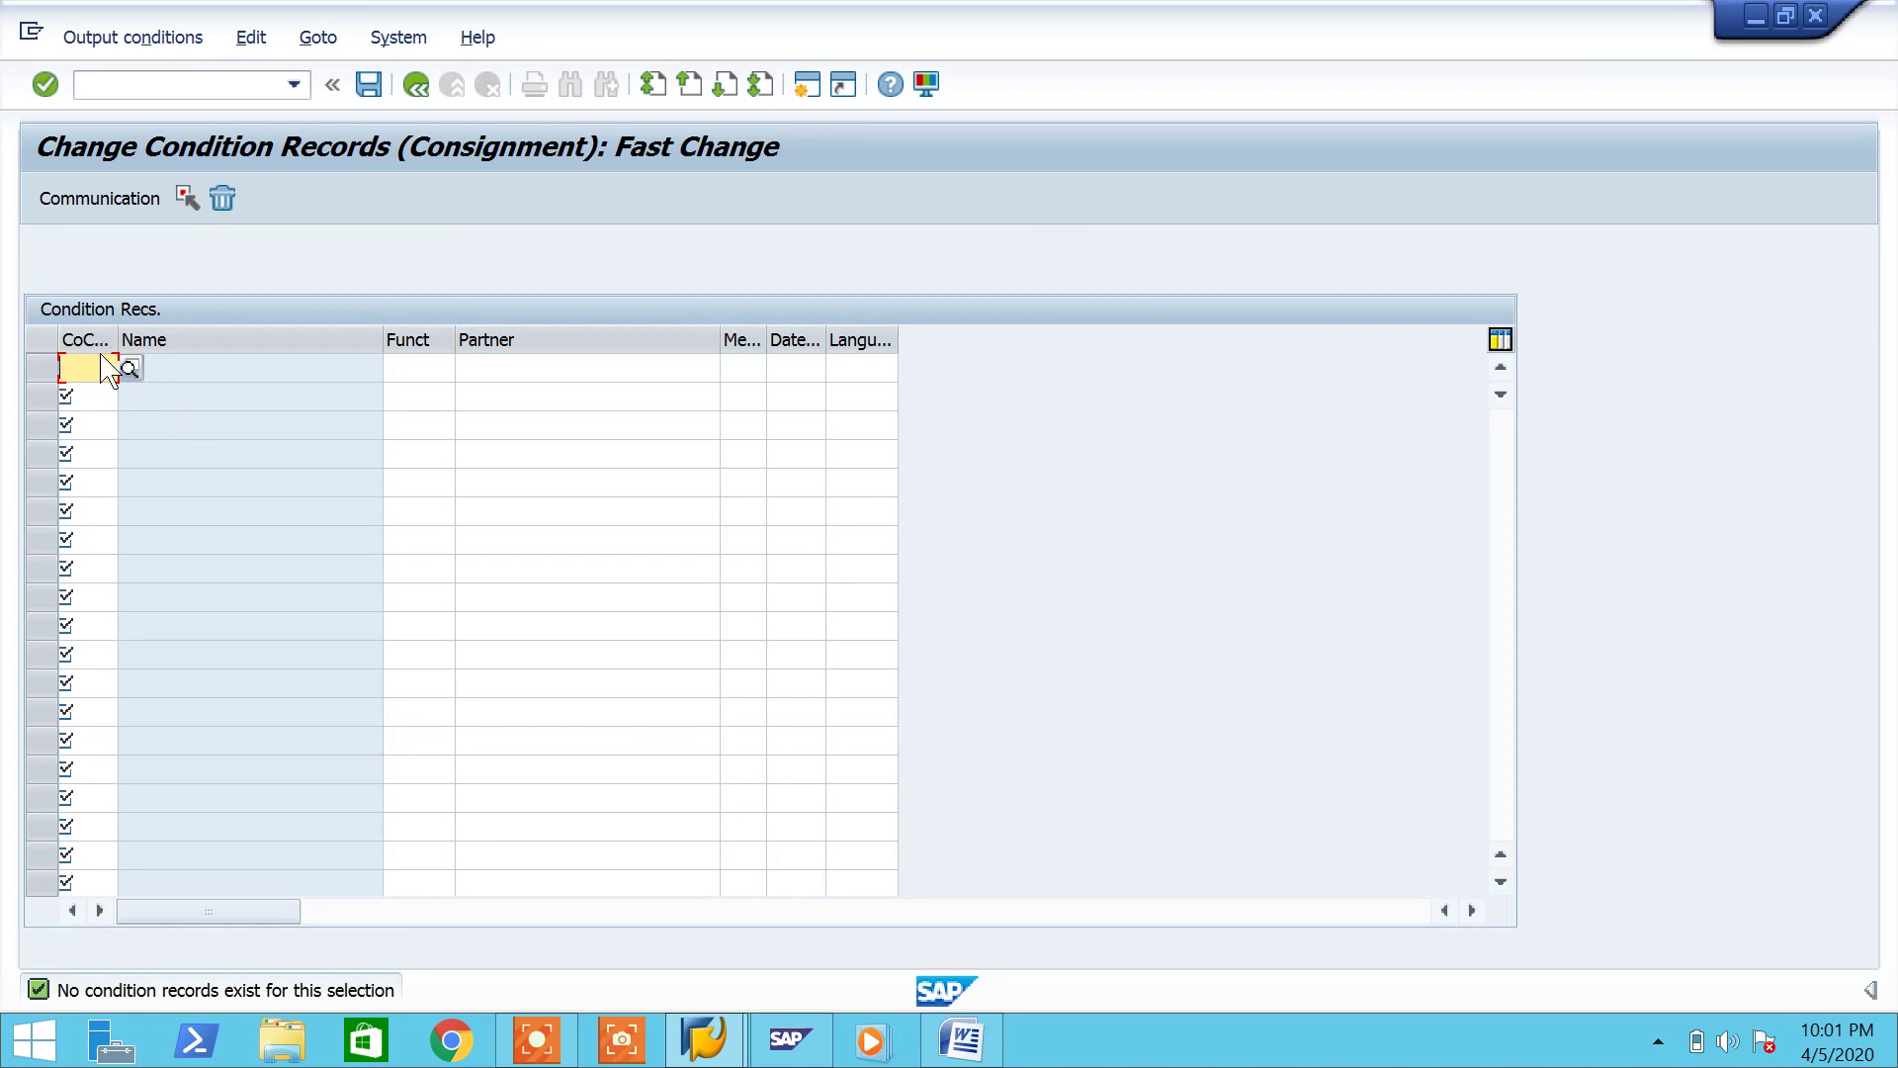
{"action": "type", "text": "777"}
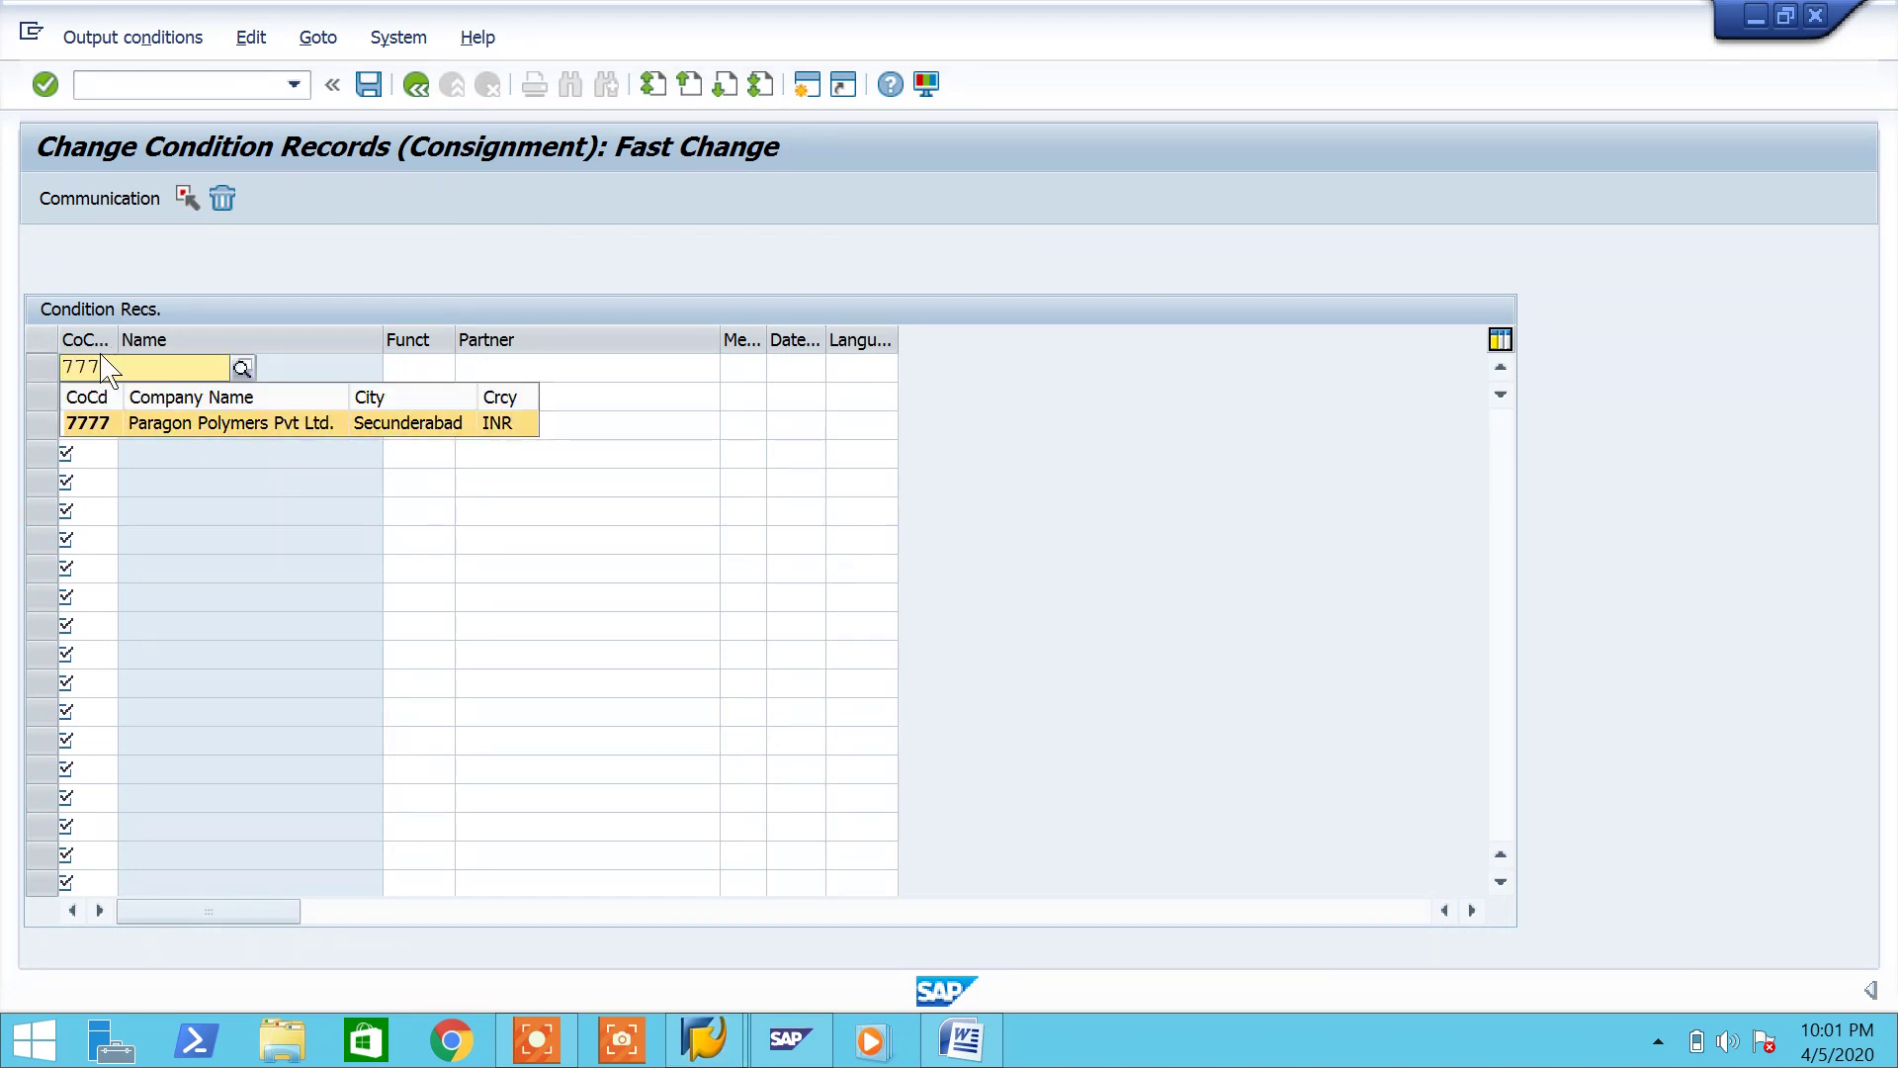
{"action": "key", "text": "Return"}
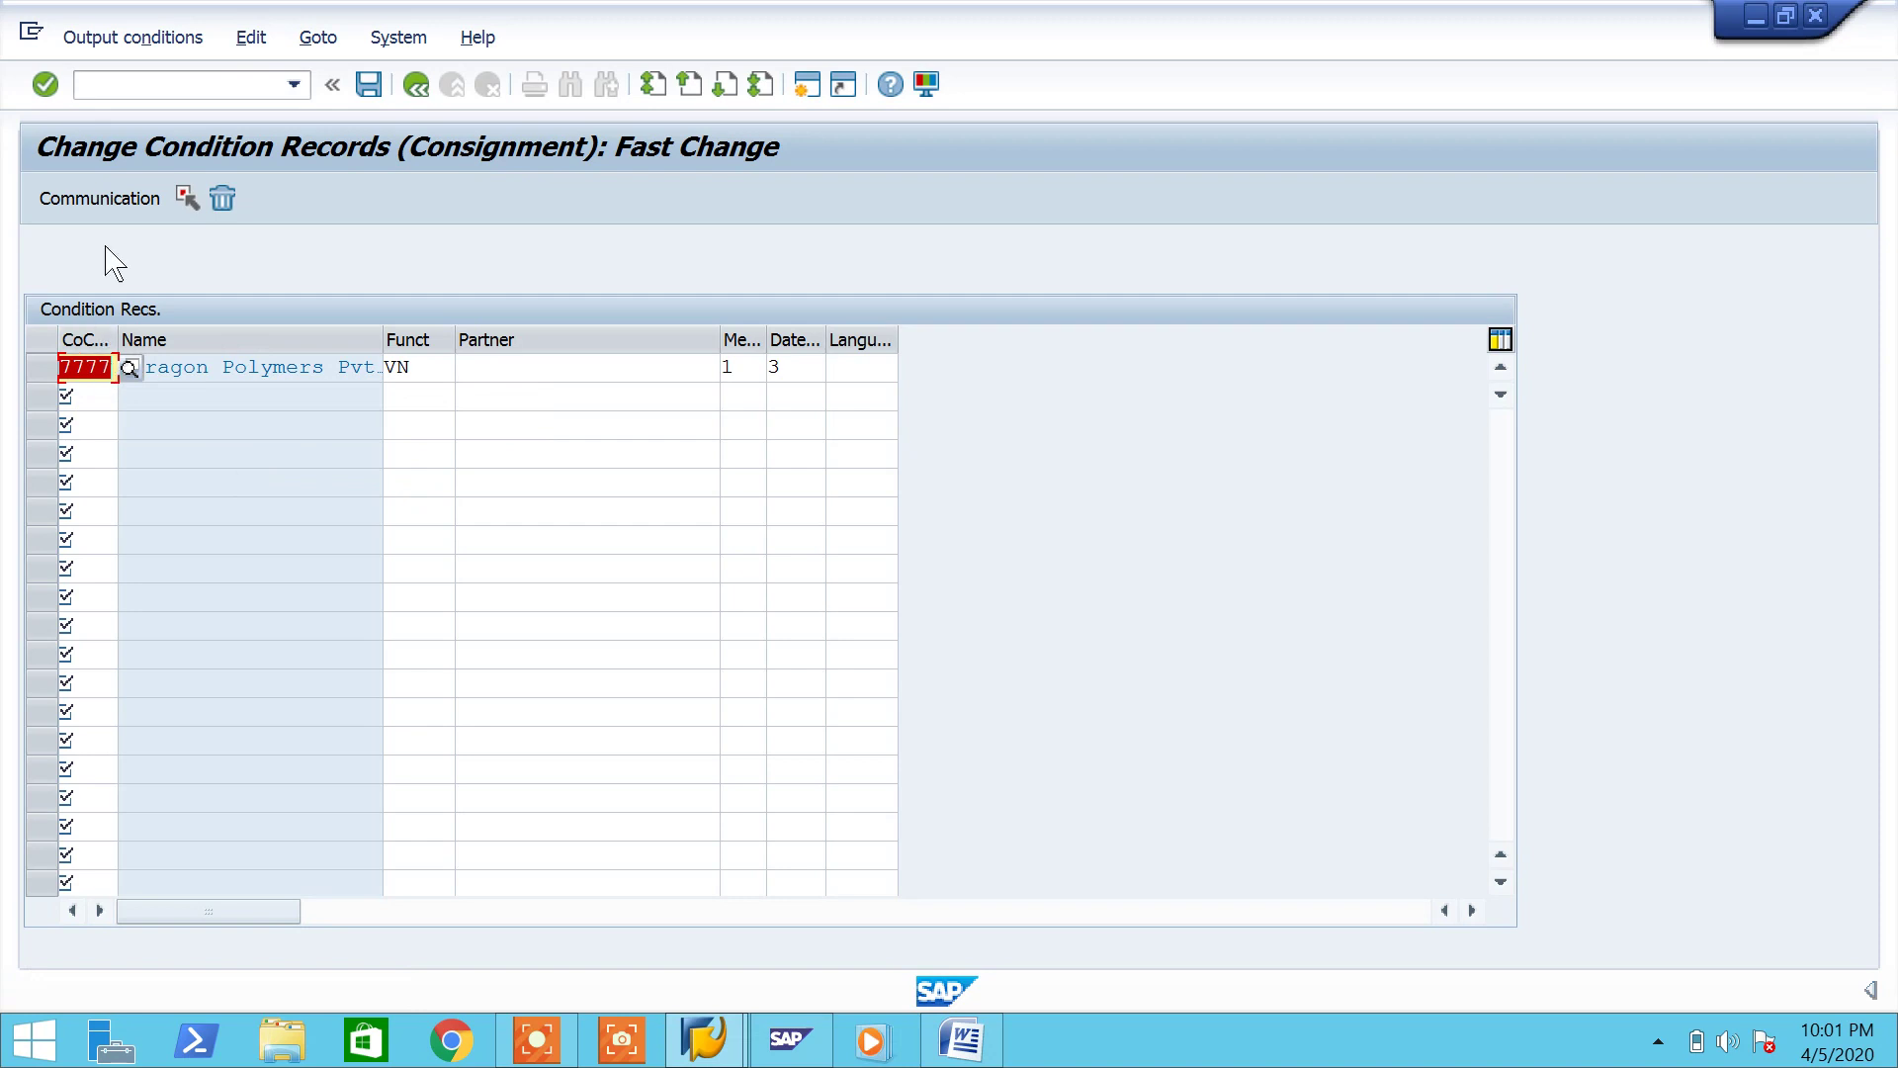
{"action": "left_click", "coordinate": [134, 201]}
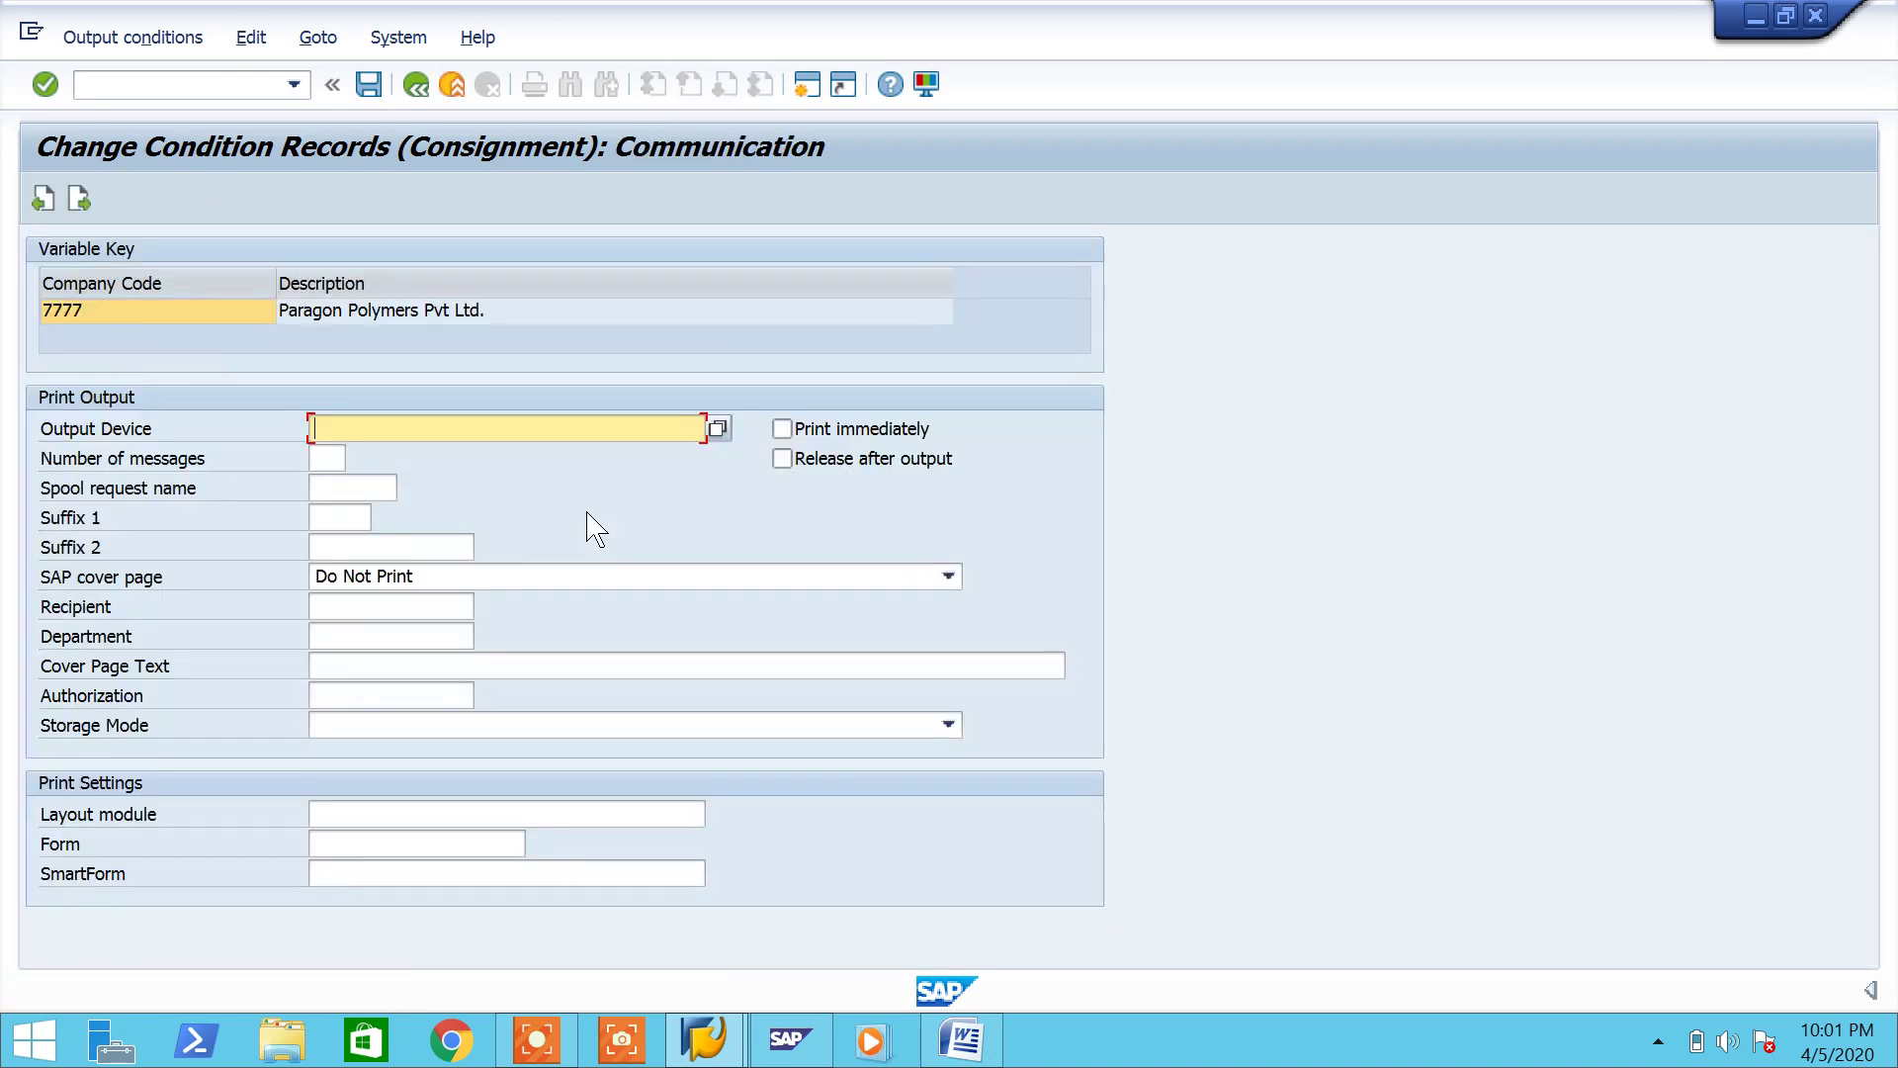
{"action": "type", "text": "l"}
{"action": "key", "text": "Down"}
{"action": "key", "text": "Return"}
{"action": "key", "text": "Return"}
{"action": "left_click", "coordinate": [782, 428]}
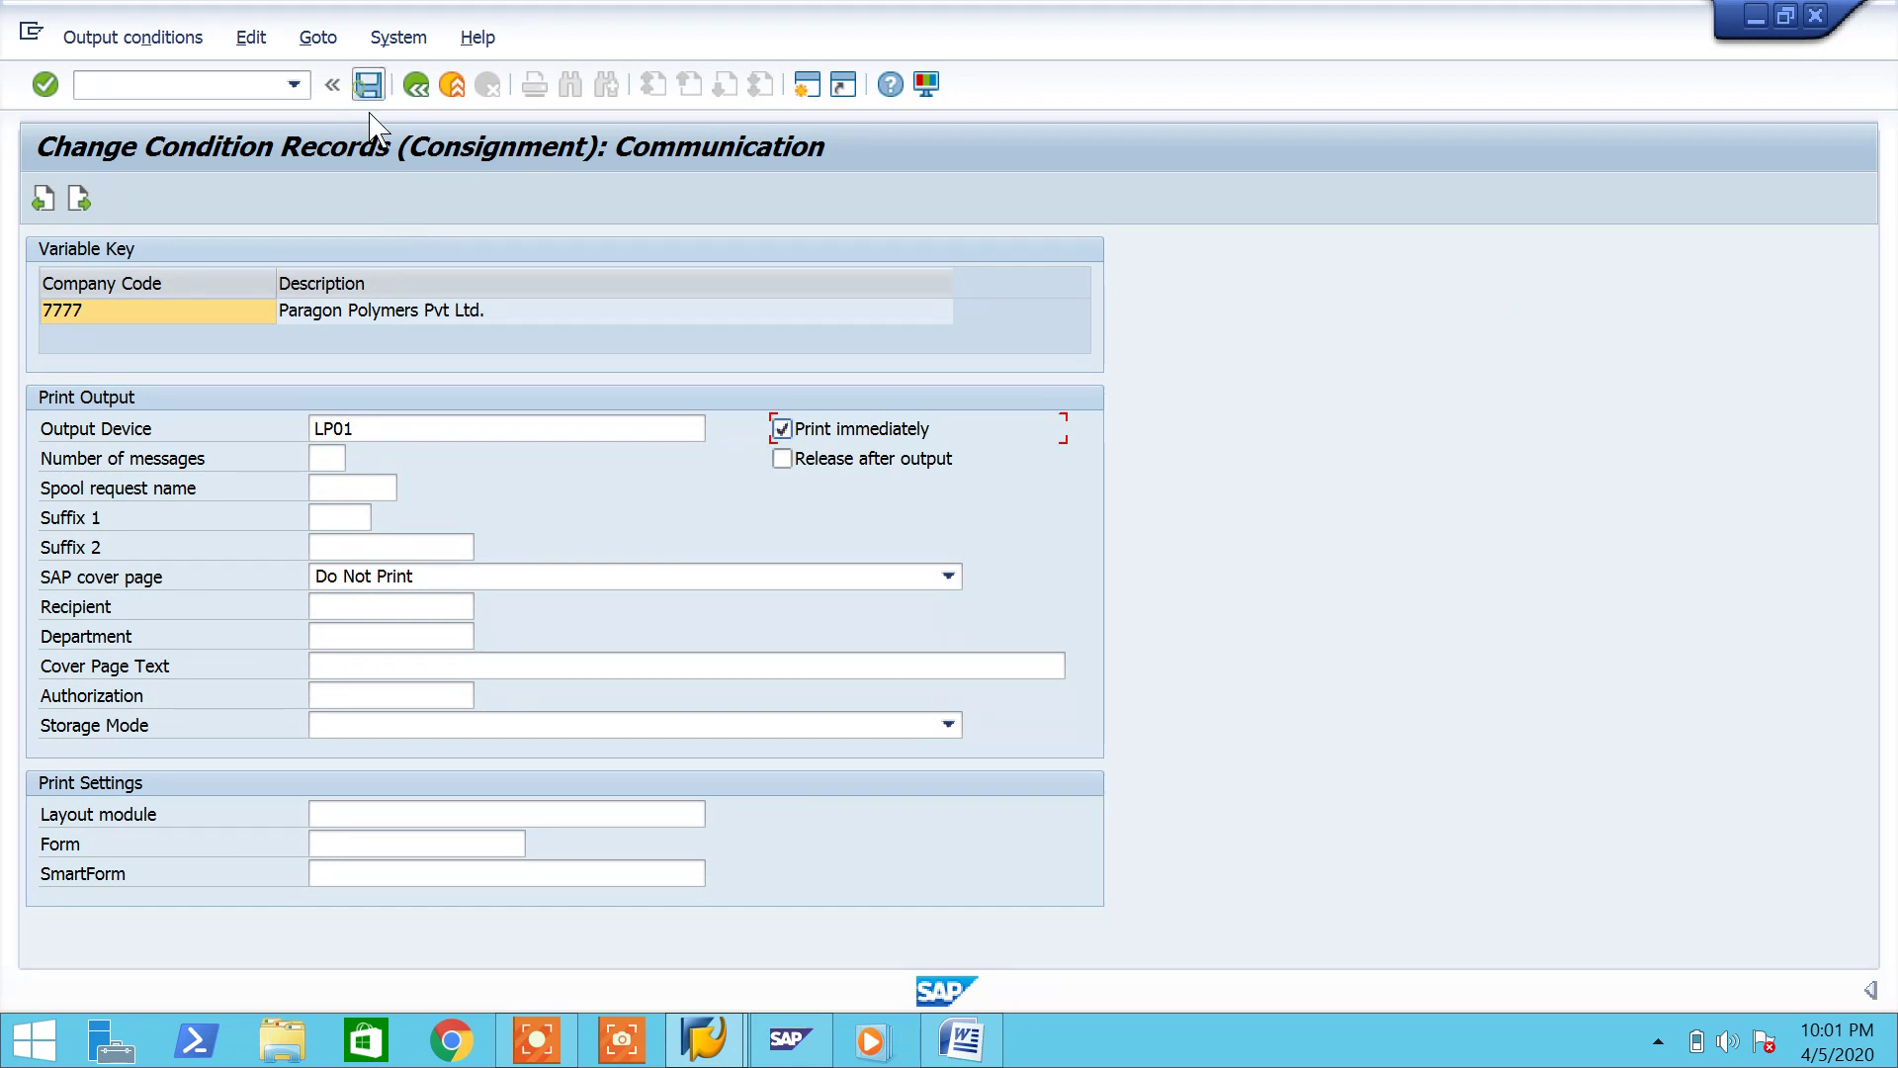
Step: Save the KONS condition record and start the MRKO consignment and pipeline settlement transaction
{"action": "left_click", "coordinate": [369, 85]}
{"action": "left_click", "coordinate": [194, 87]}
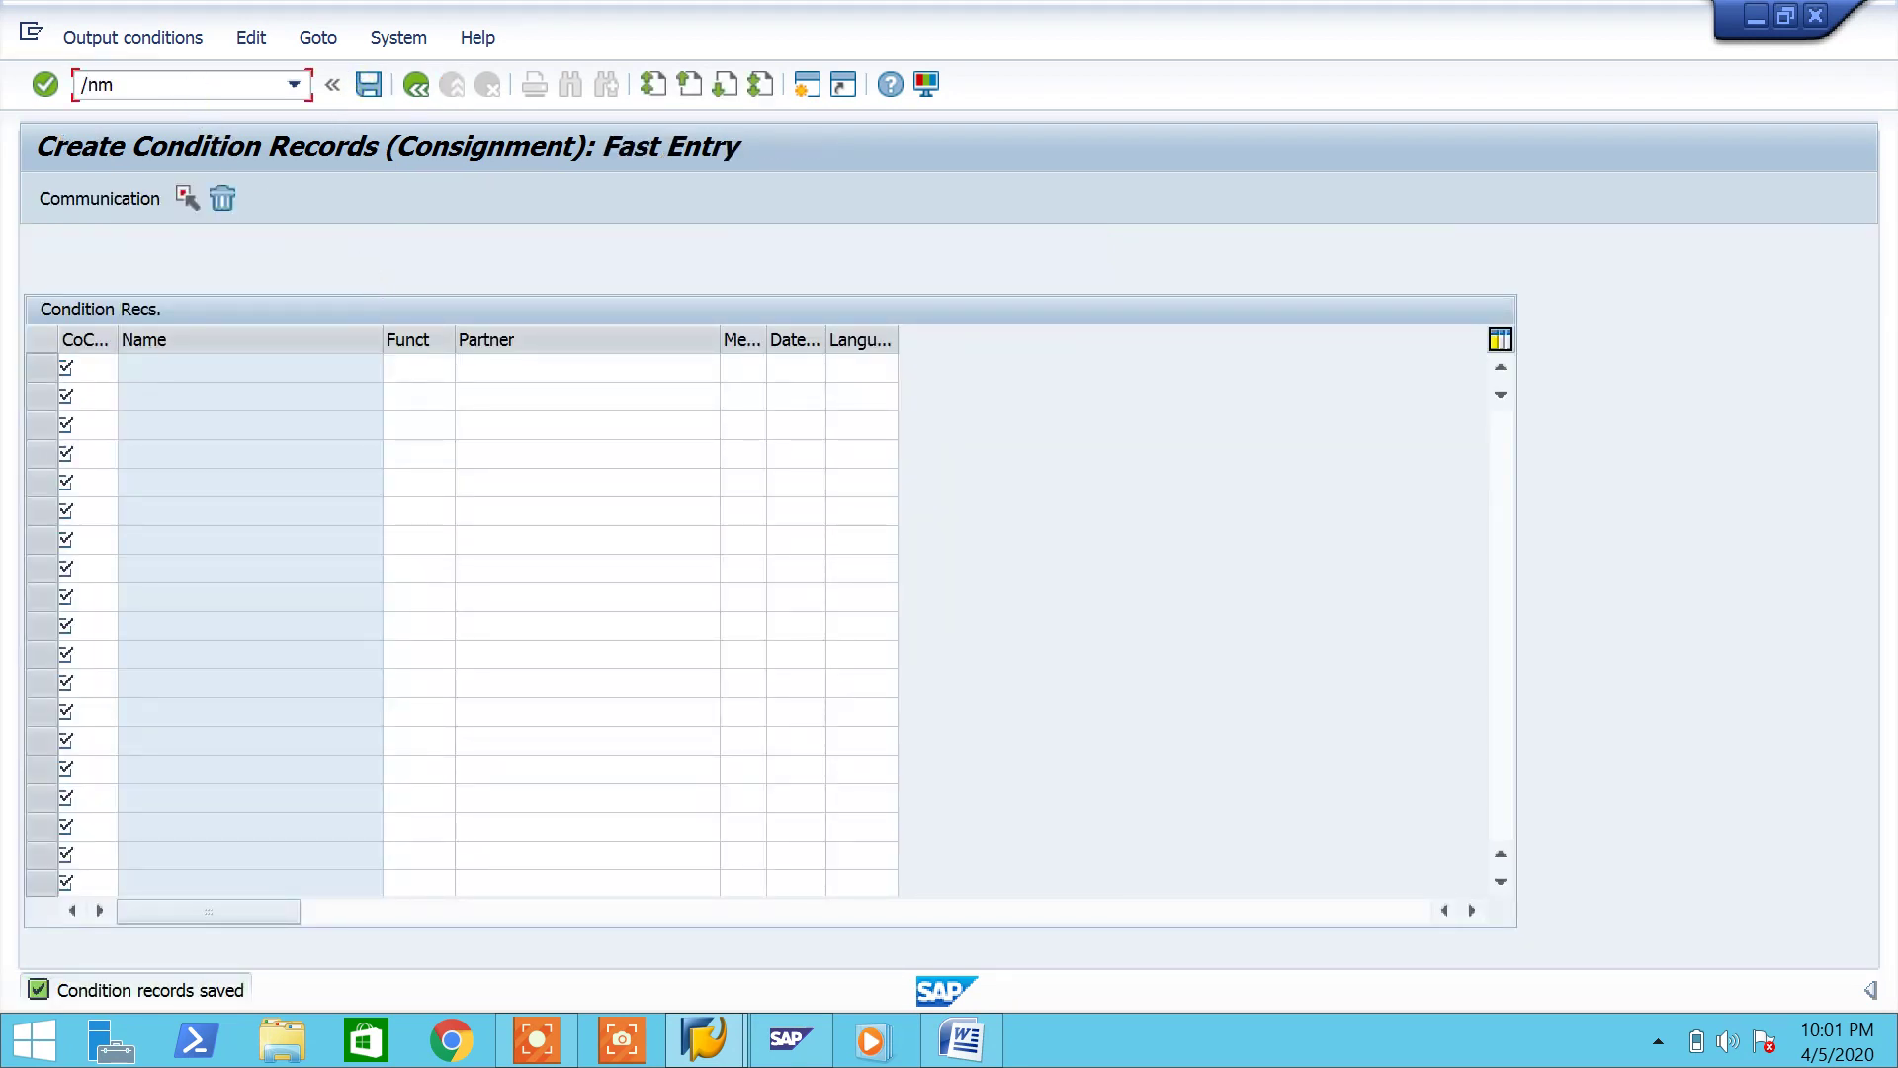
{"action": "key", "text": "Return"}
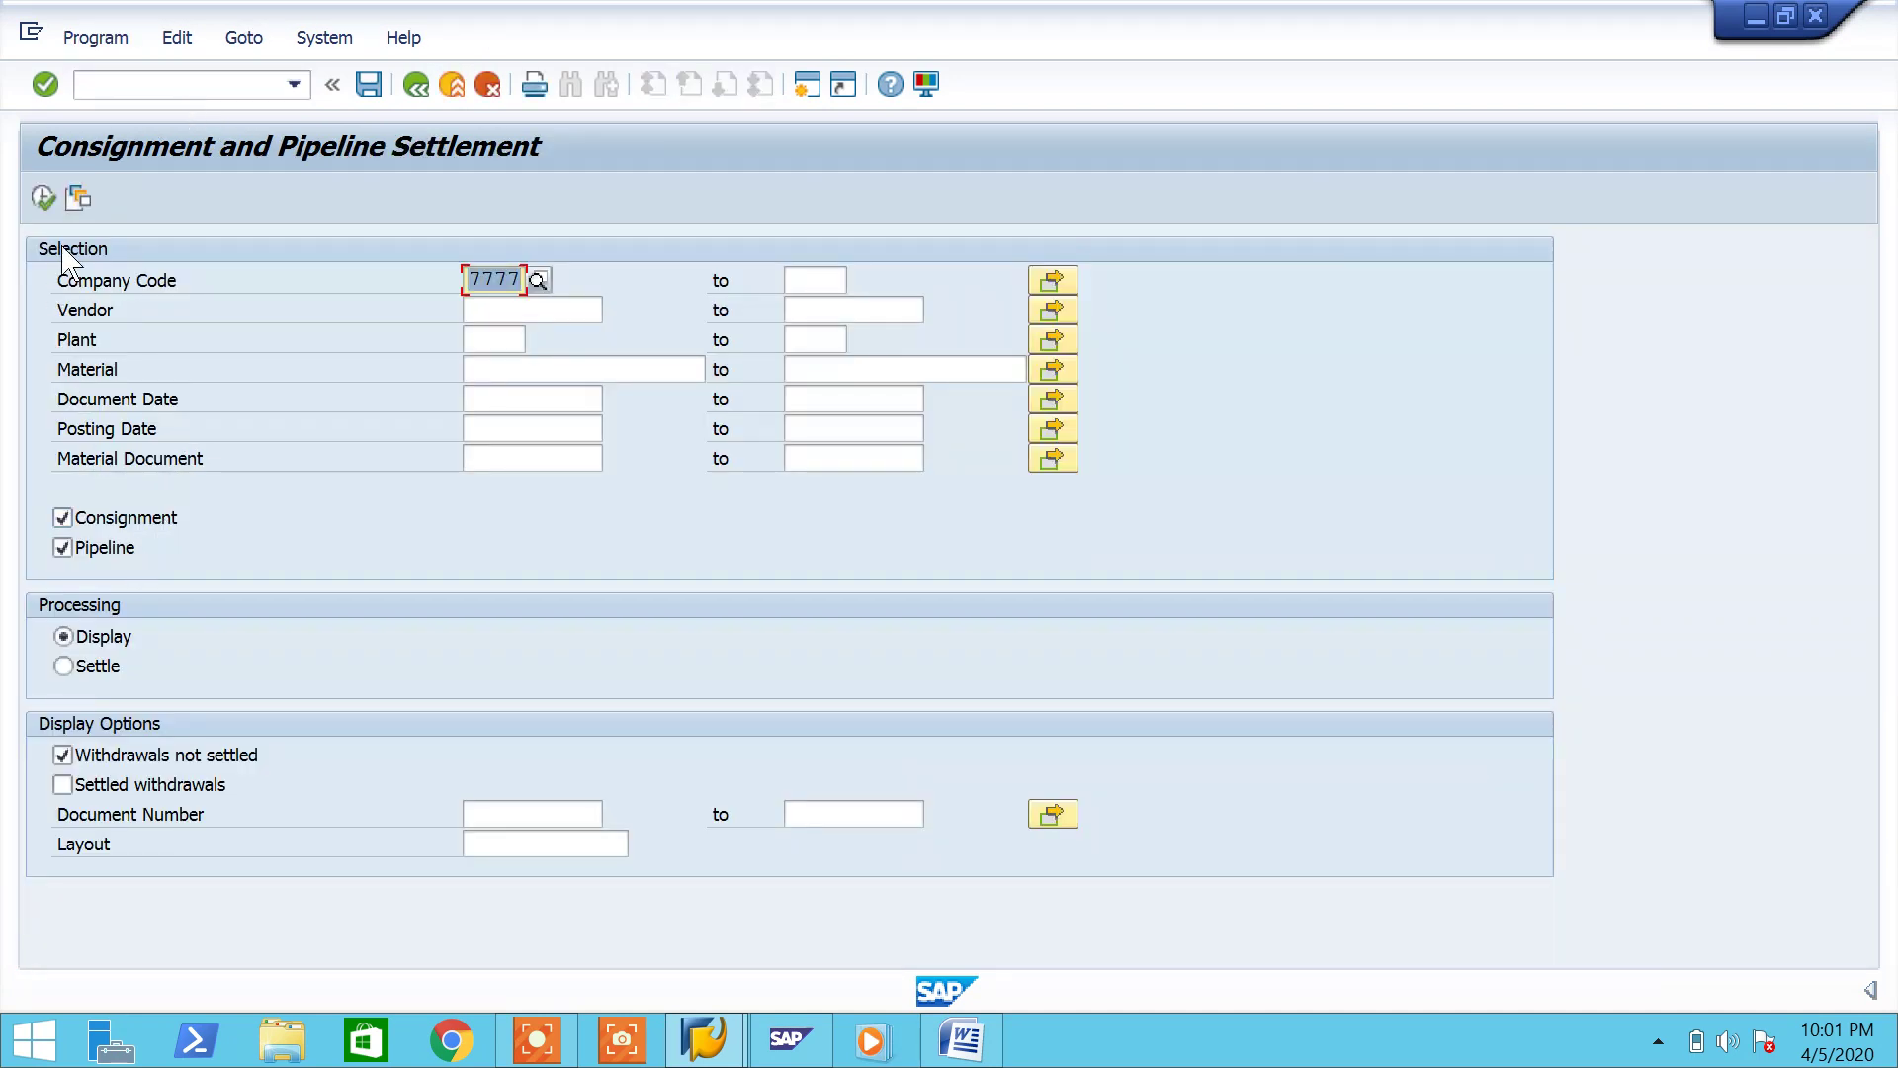
Step: List company 7777's unsettled pipeline withdrawal, settle it, and review settlement document 650067
{"action": "left_click", "coordinate": [42, 198]}
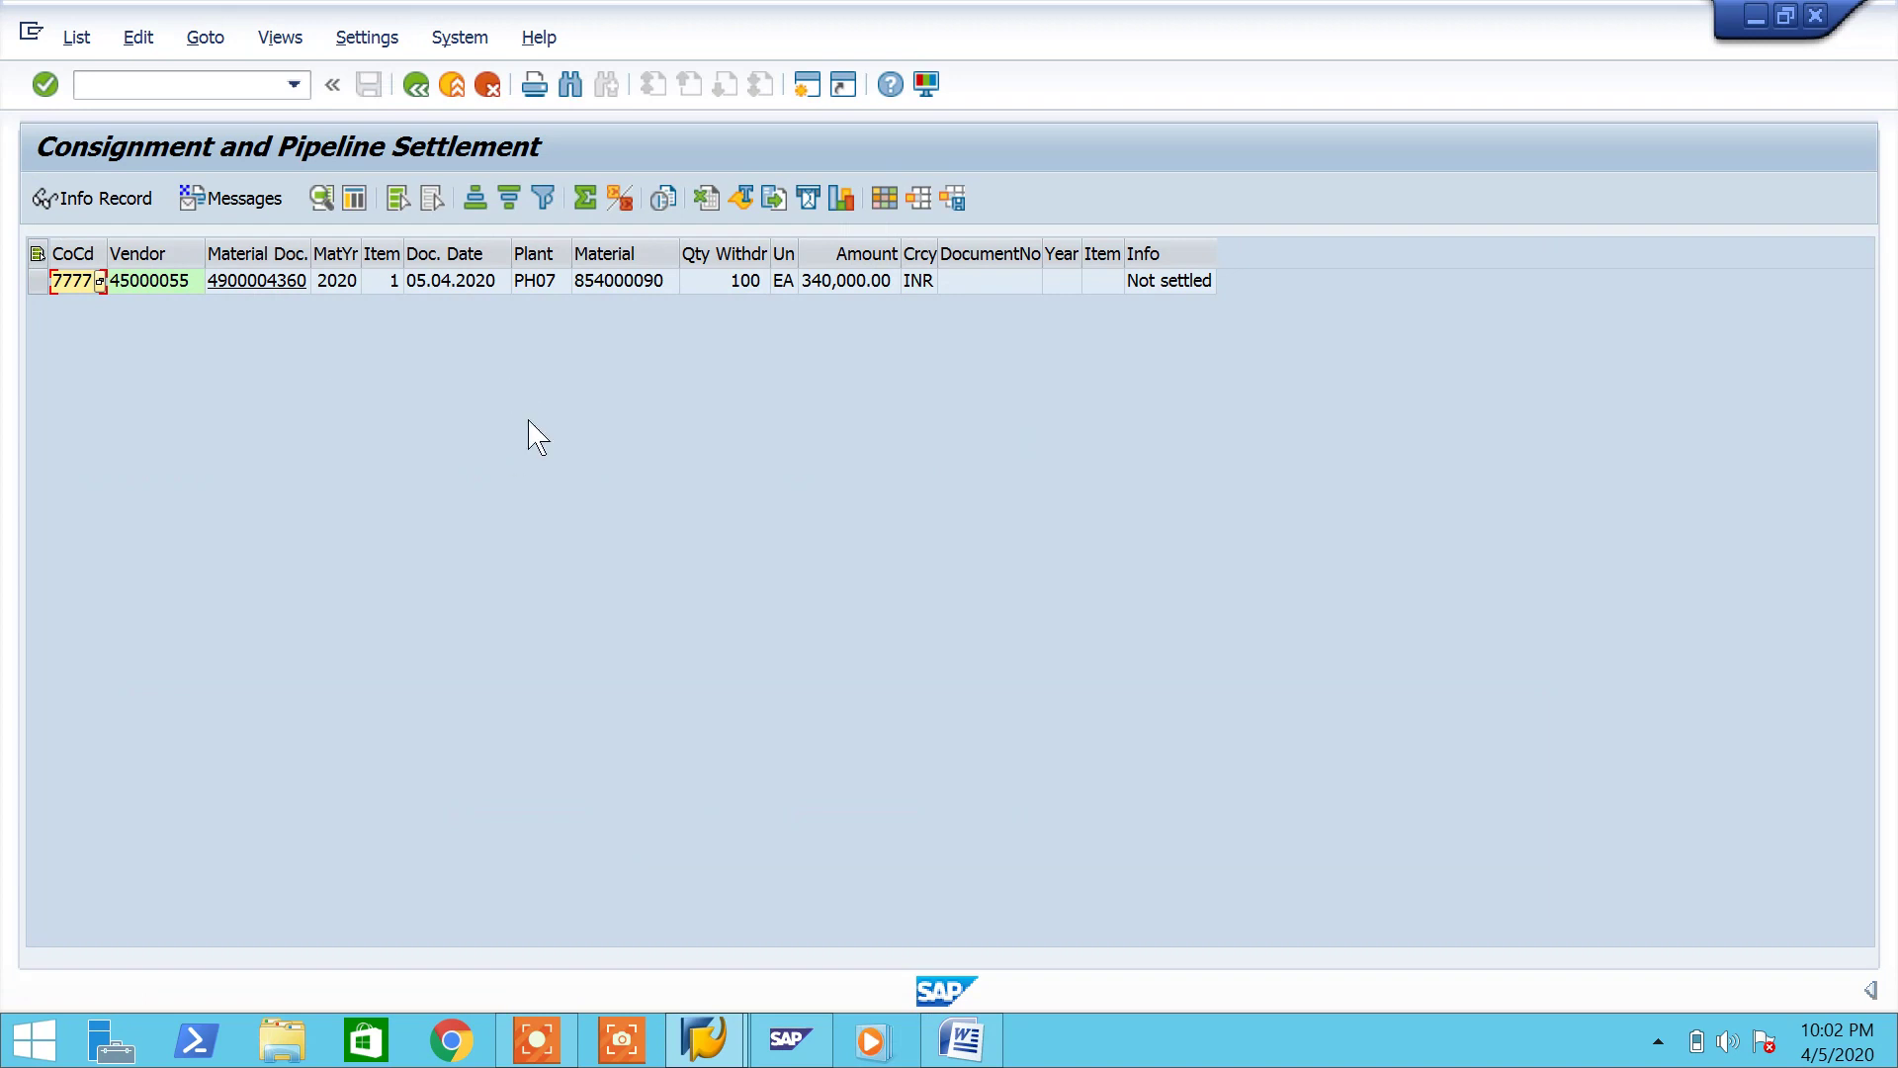
{"action": "left_click", "coordinate": [416, 87]}
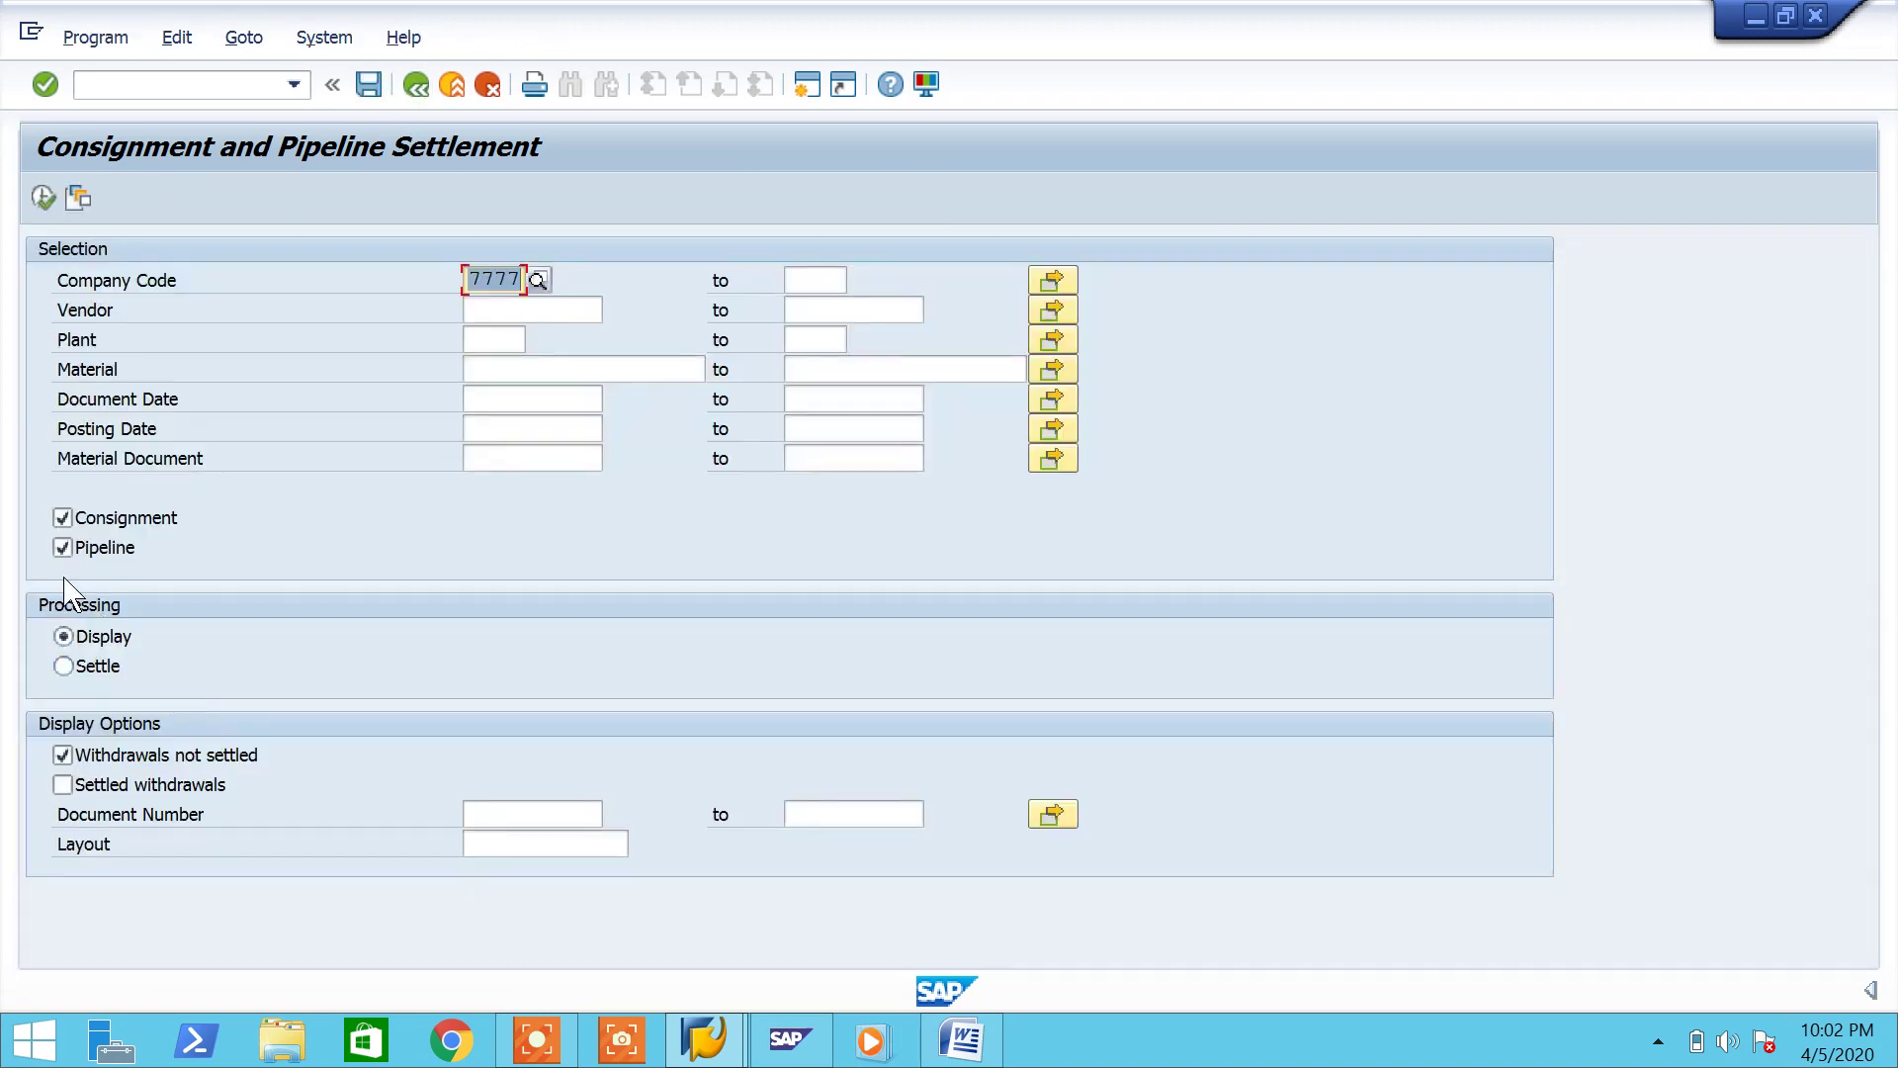
{"action": "left_click", "coordinate": [63, 665]}
{"action": "left_click", "coordinate": [42, 197]}
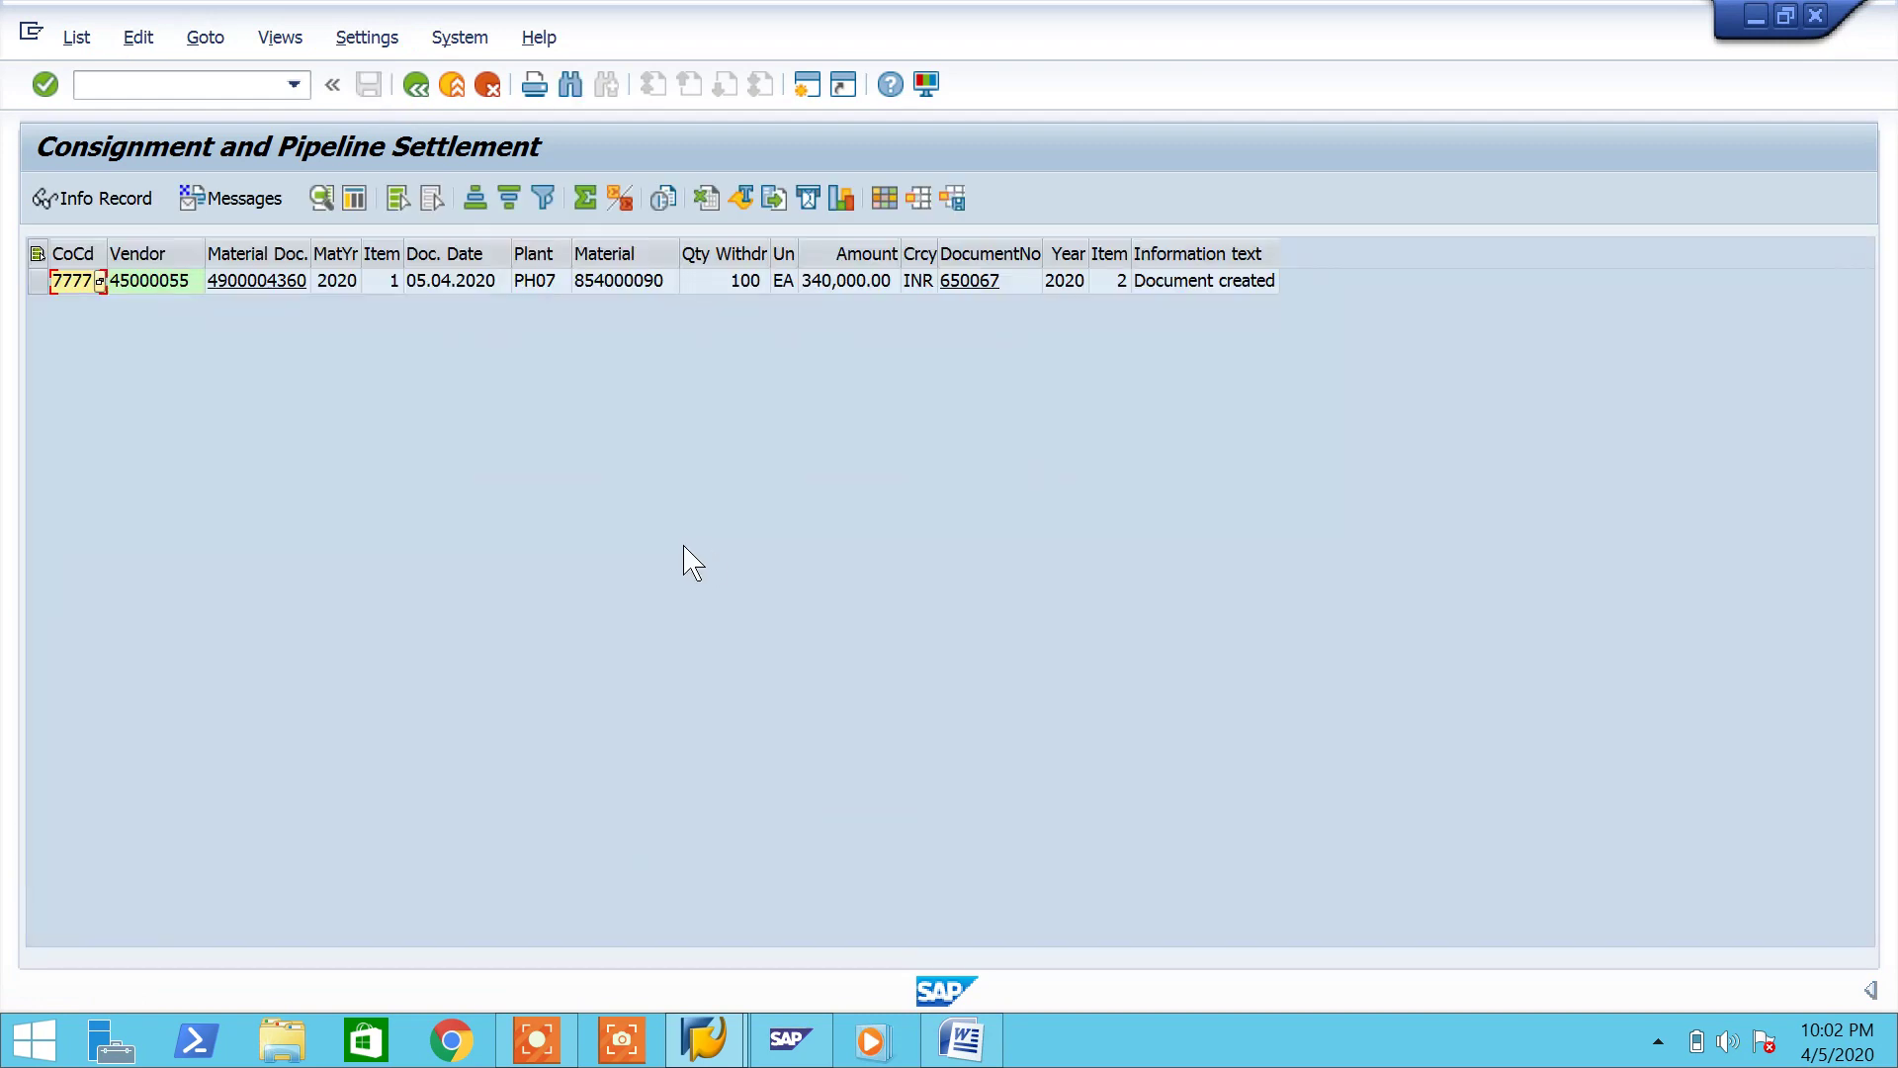
{"action": "left_click", "coordinate": [987, 287]}
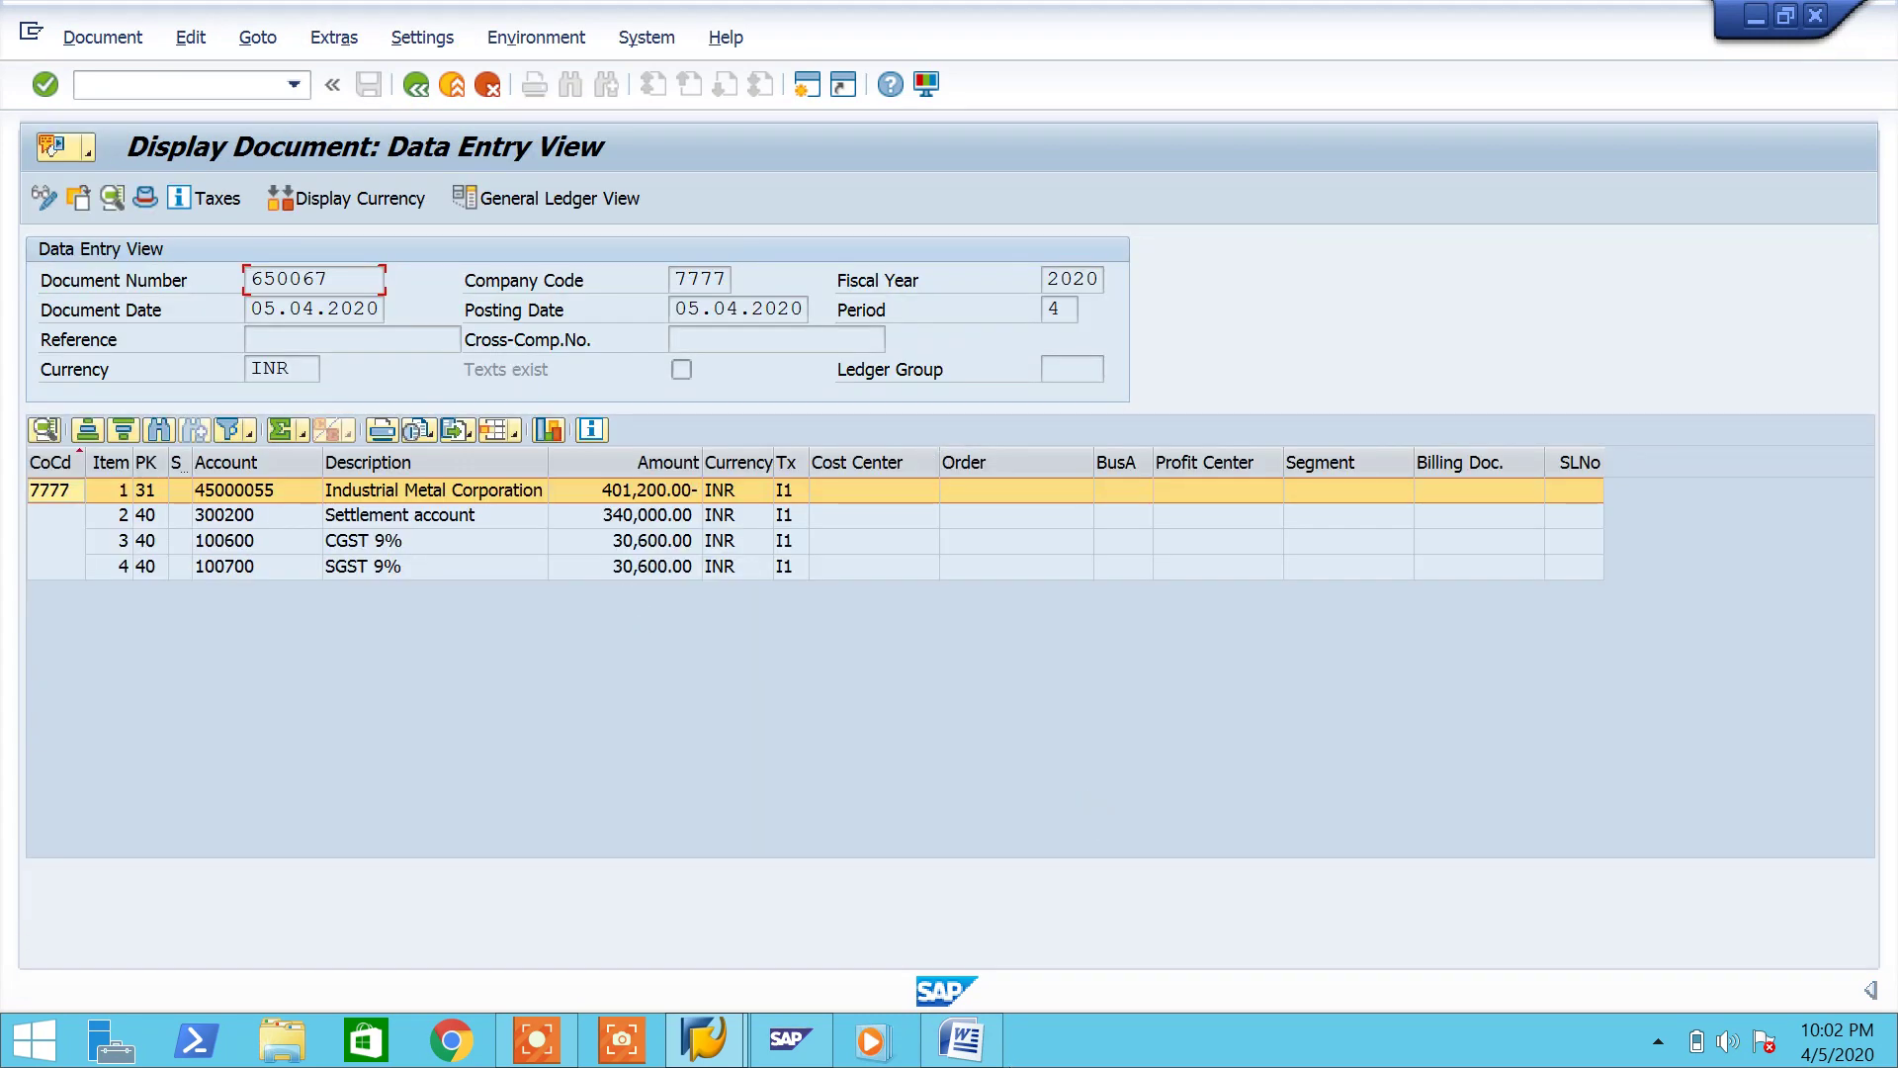
{"action": "left_click", "coordinate": [961, 1038]}
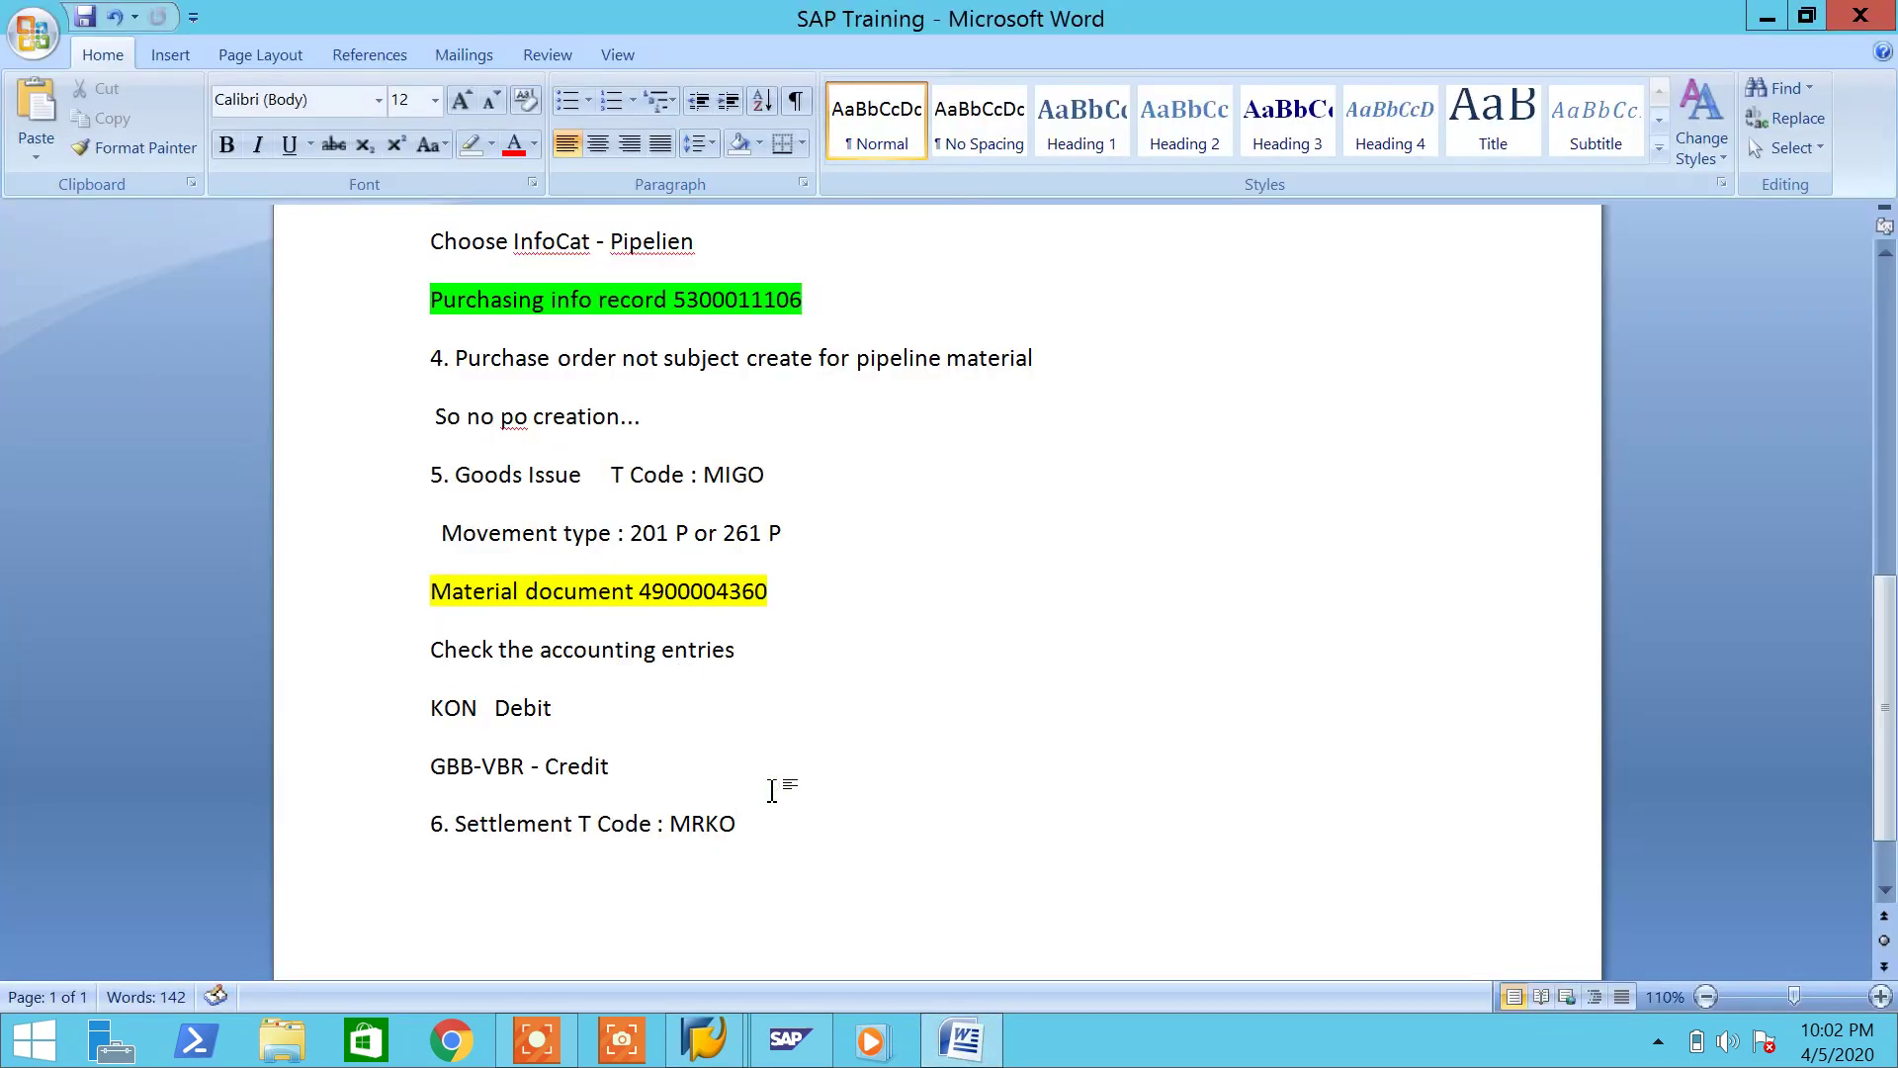
Step: Insert a new line '6. Create condition for CONS T Code : MRM2' above the MRKO step
{"action": "key", "text": "Return"}
{"action": "type", "text": "6. Create"}
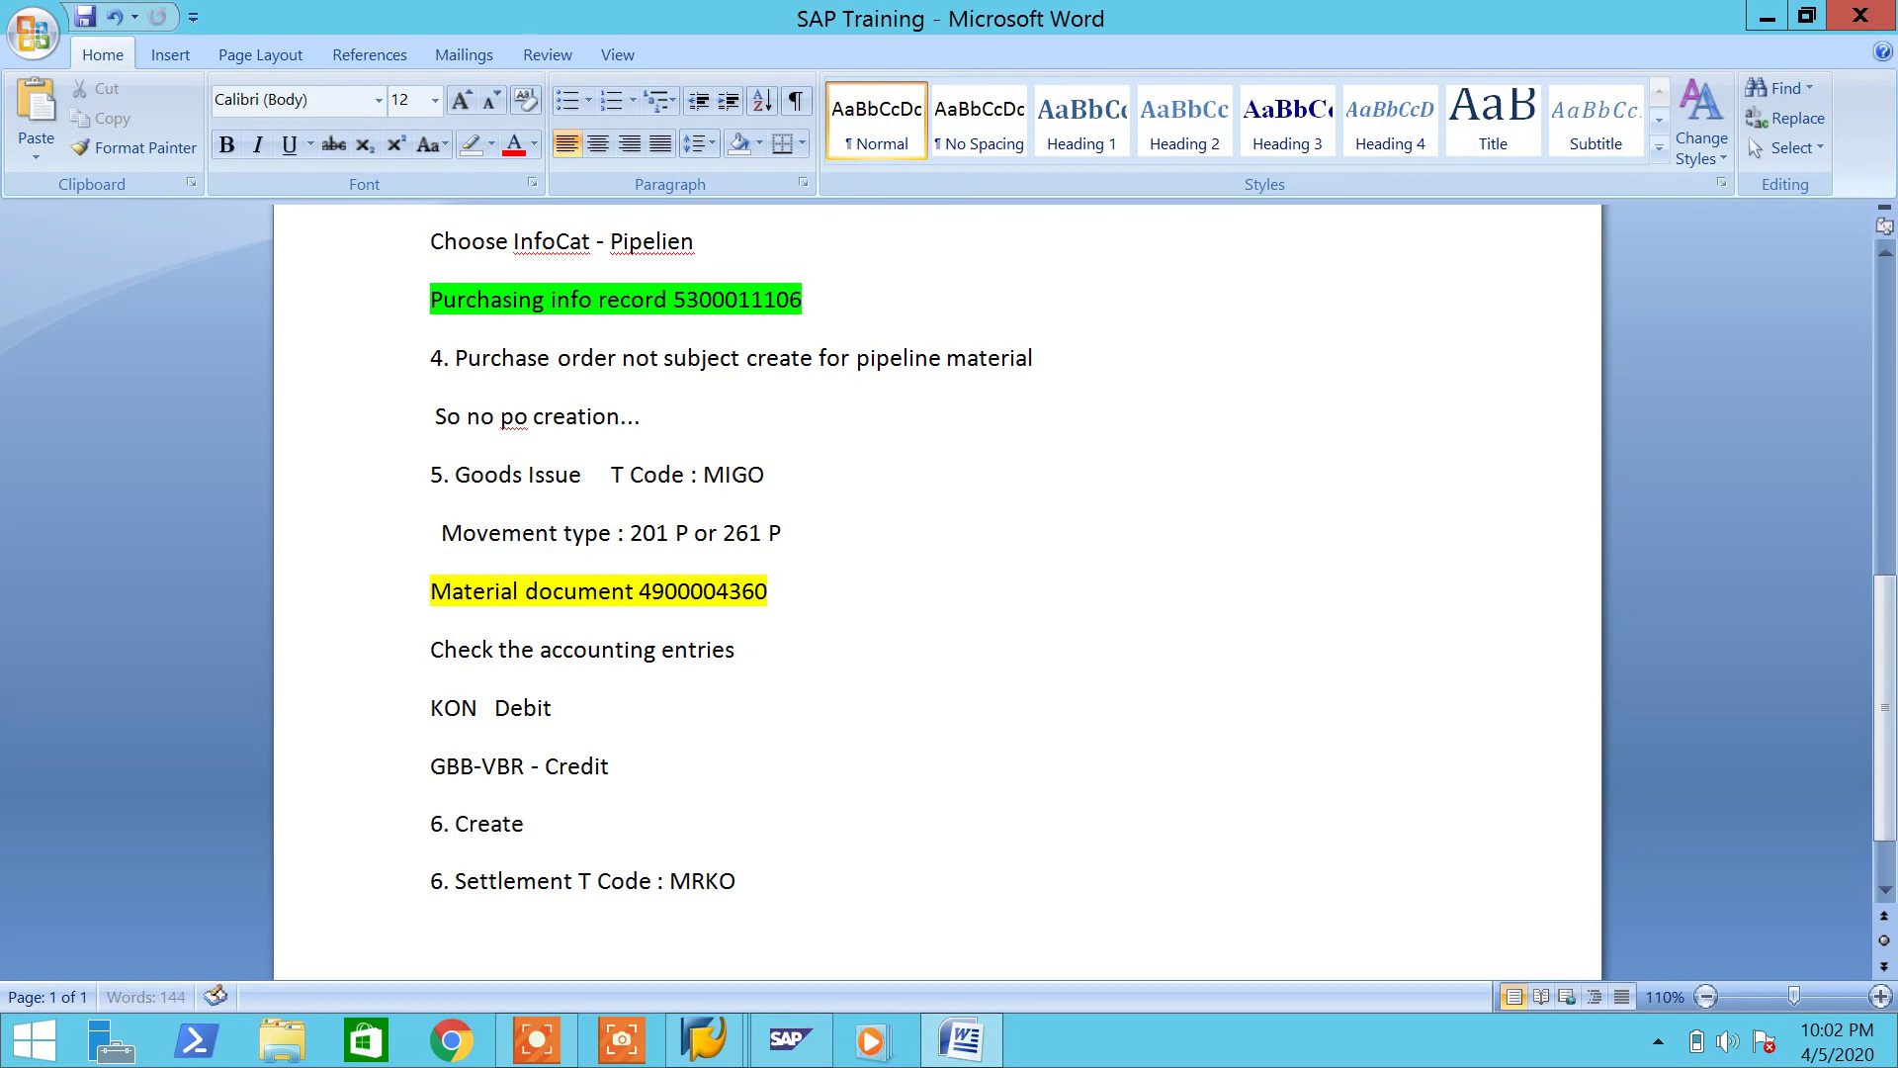
{"action": "type", "text": " c"}
{"action": "type", "text": "on"}
{"action": "type", "text": "di"}
{"action": "type", "text": "tin"}
{"action": "type", "text": "on for KO"}
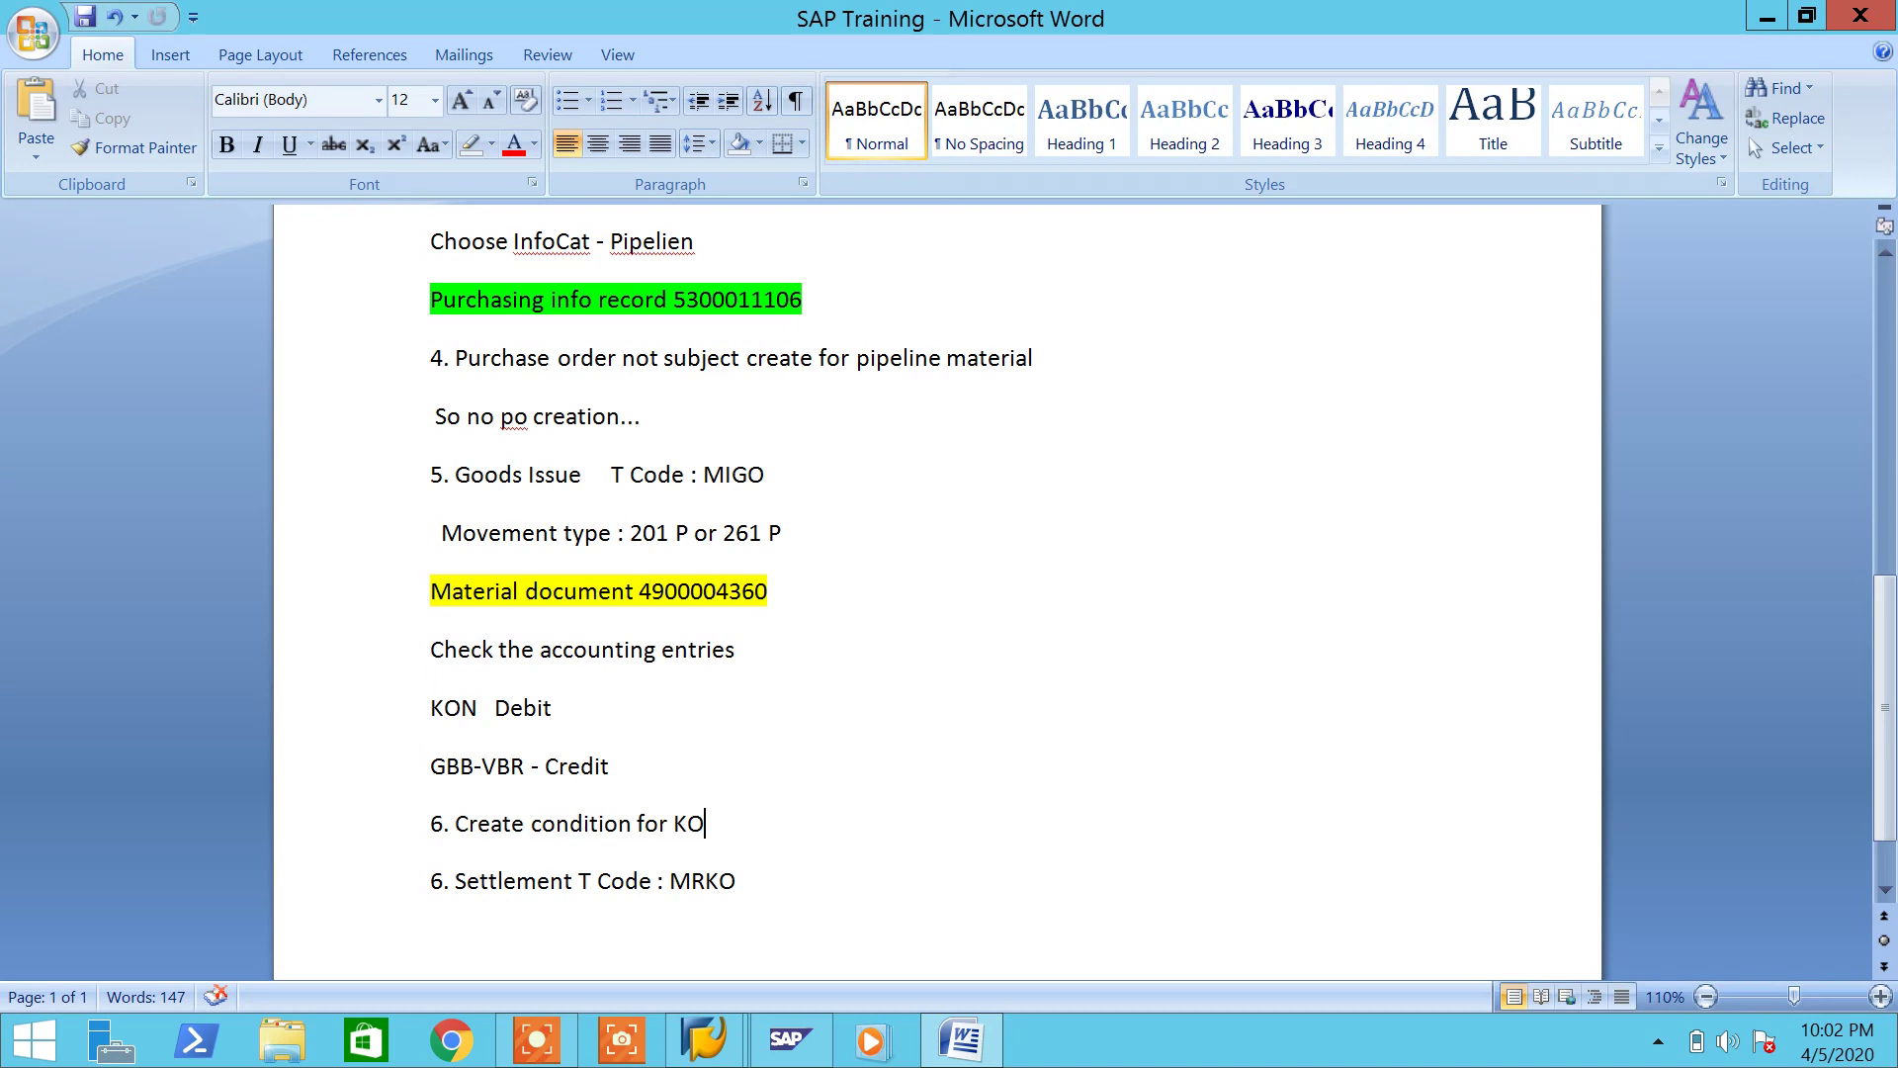
{"action": "key", "text": "BackSpace"}
{"action": "key", "text": "BackSpace"}
{"action": "type", "text": "CONS  T Code : MRM2"}
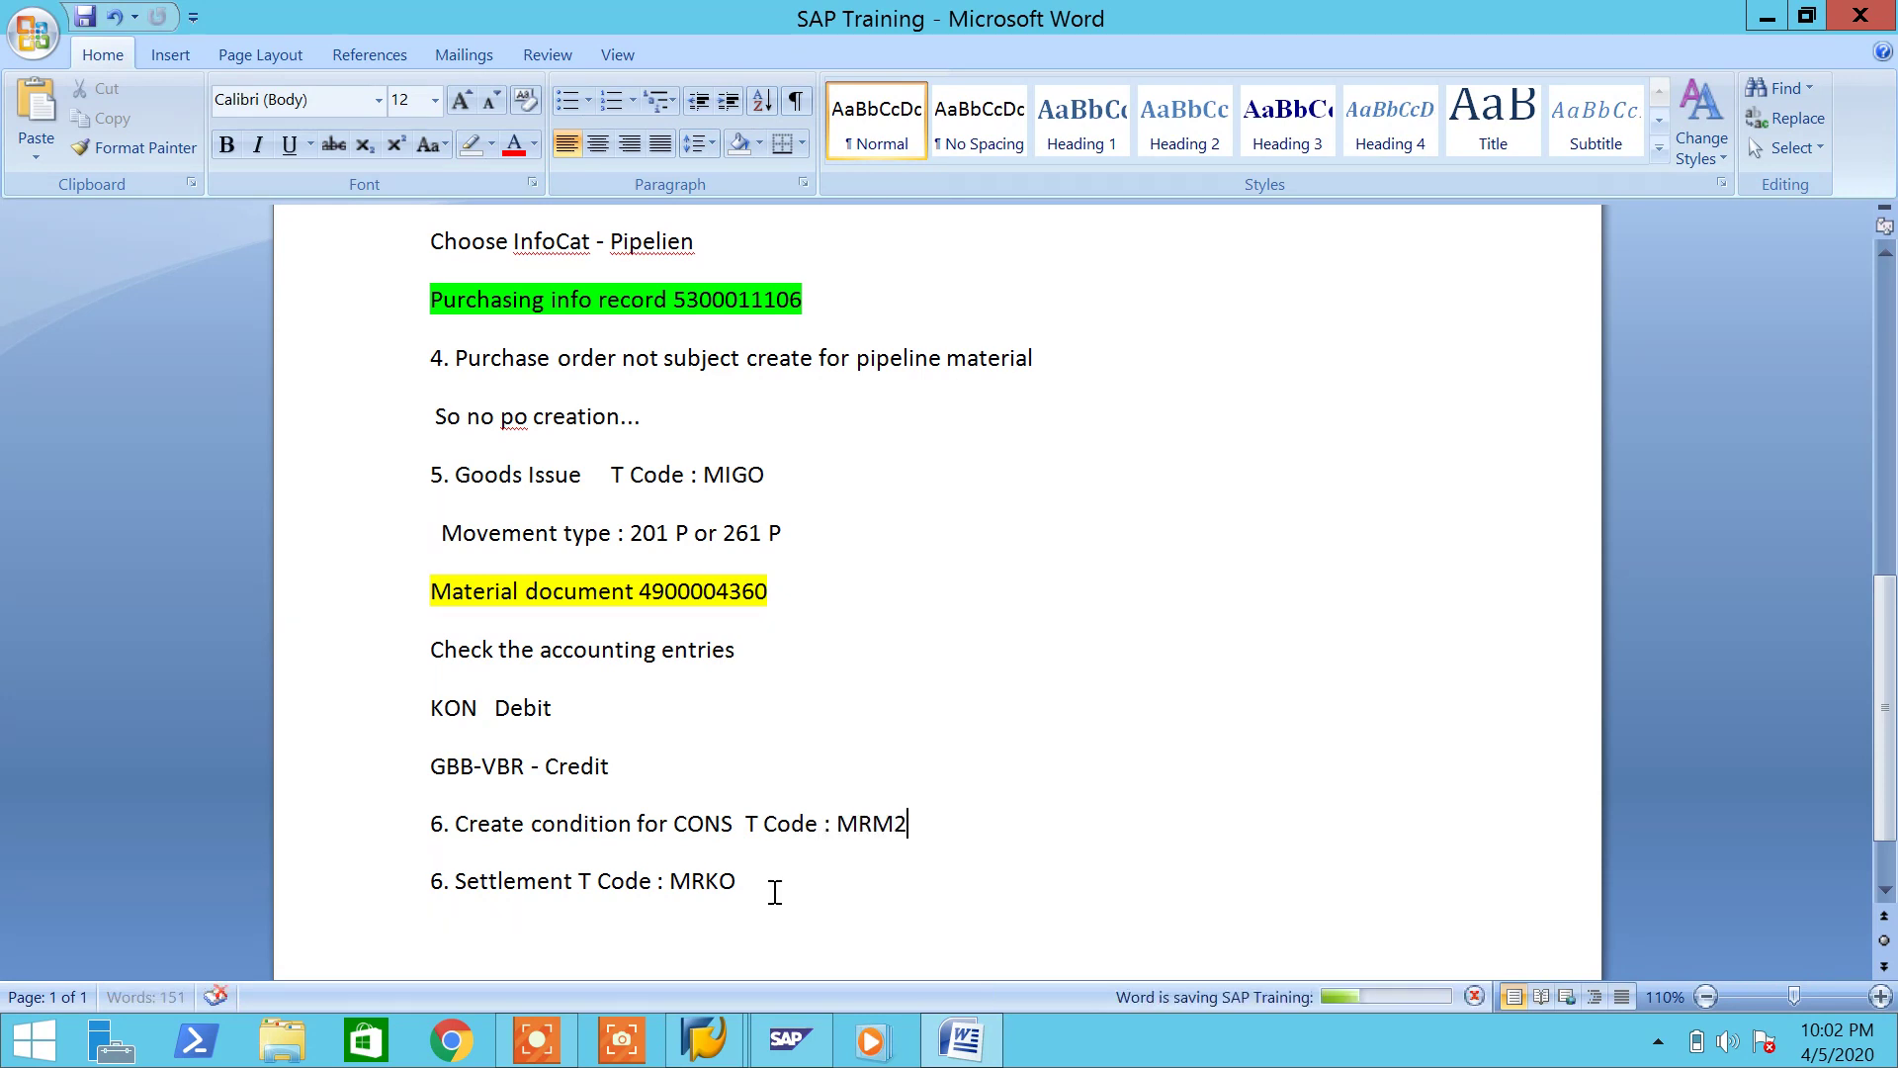
{"action": "left_click", "coordinate": [962, 1040]}
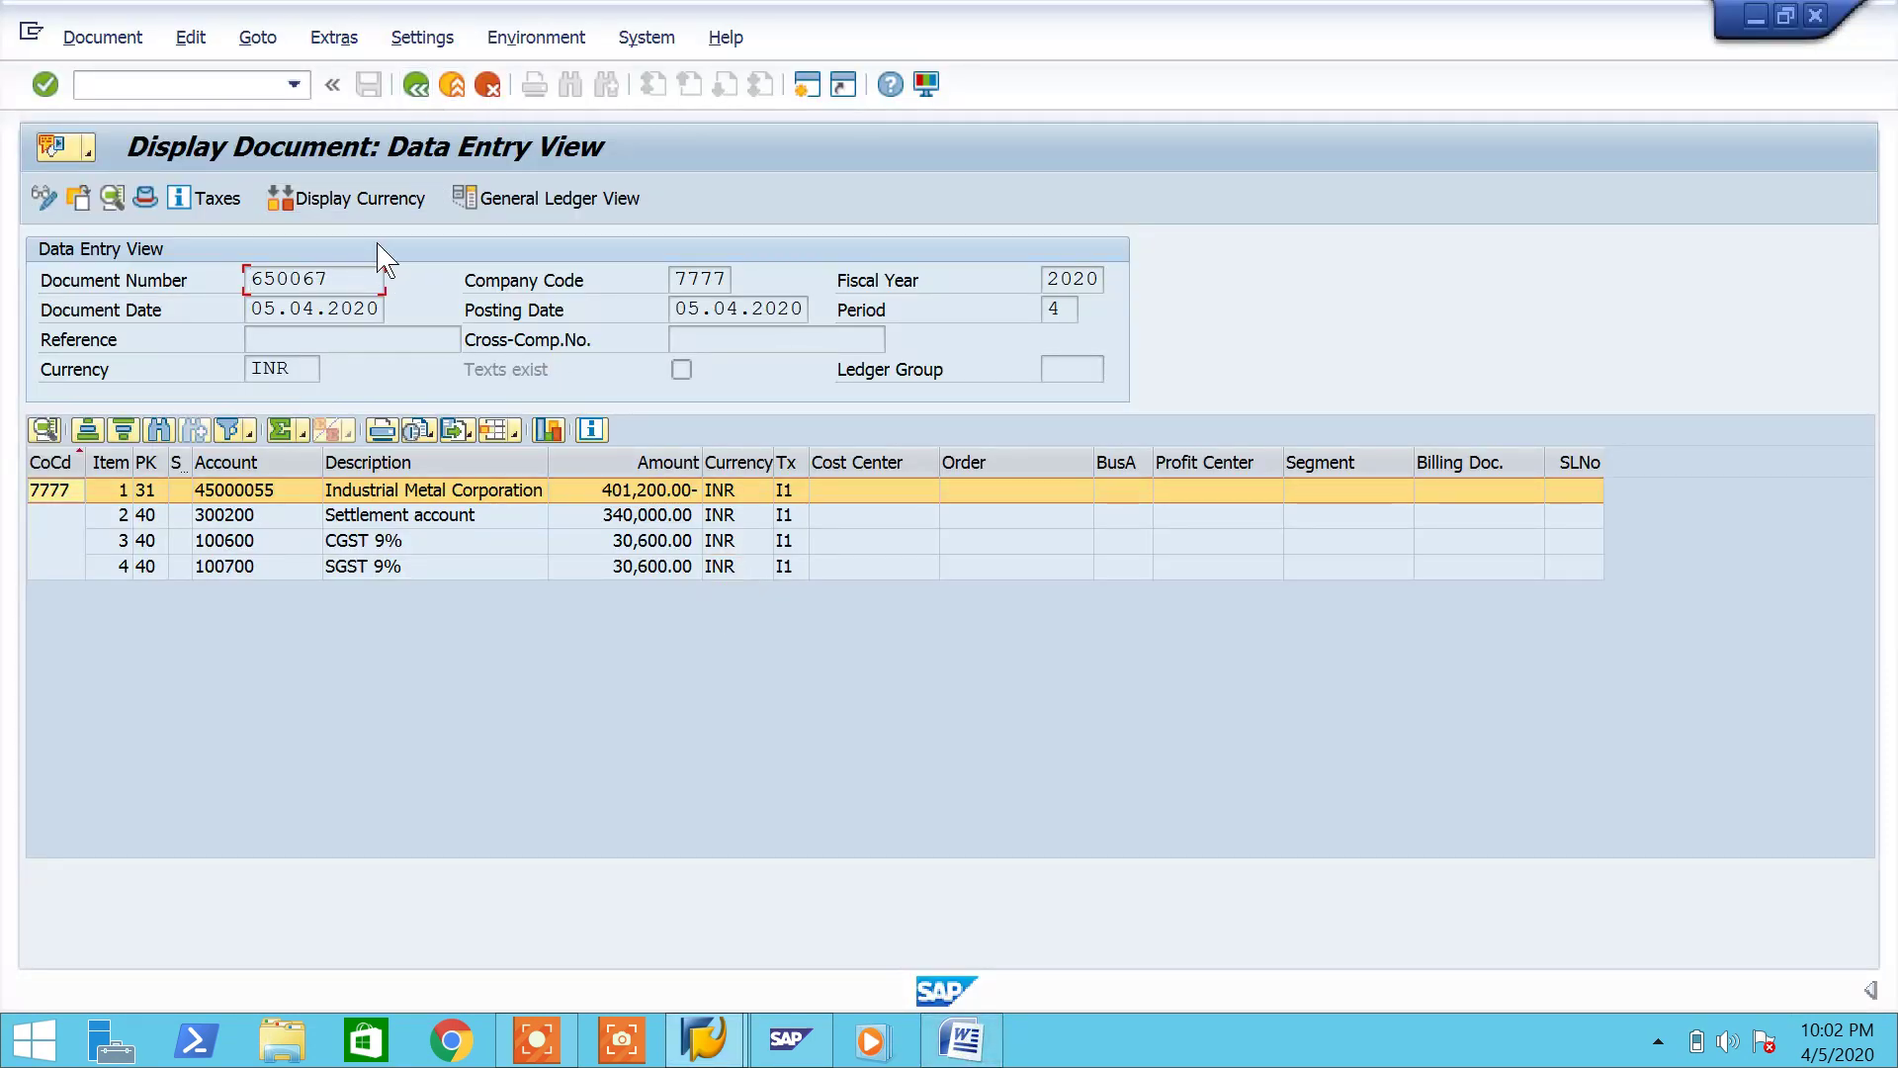
{"action": "double_click", "coordinate": [351, 267]}
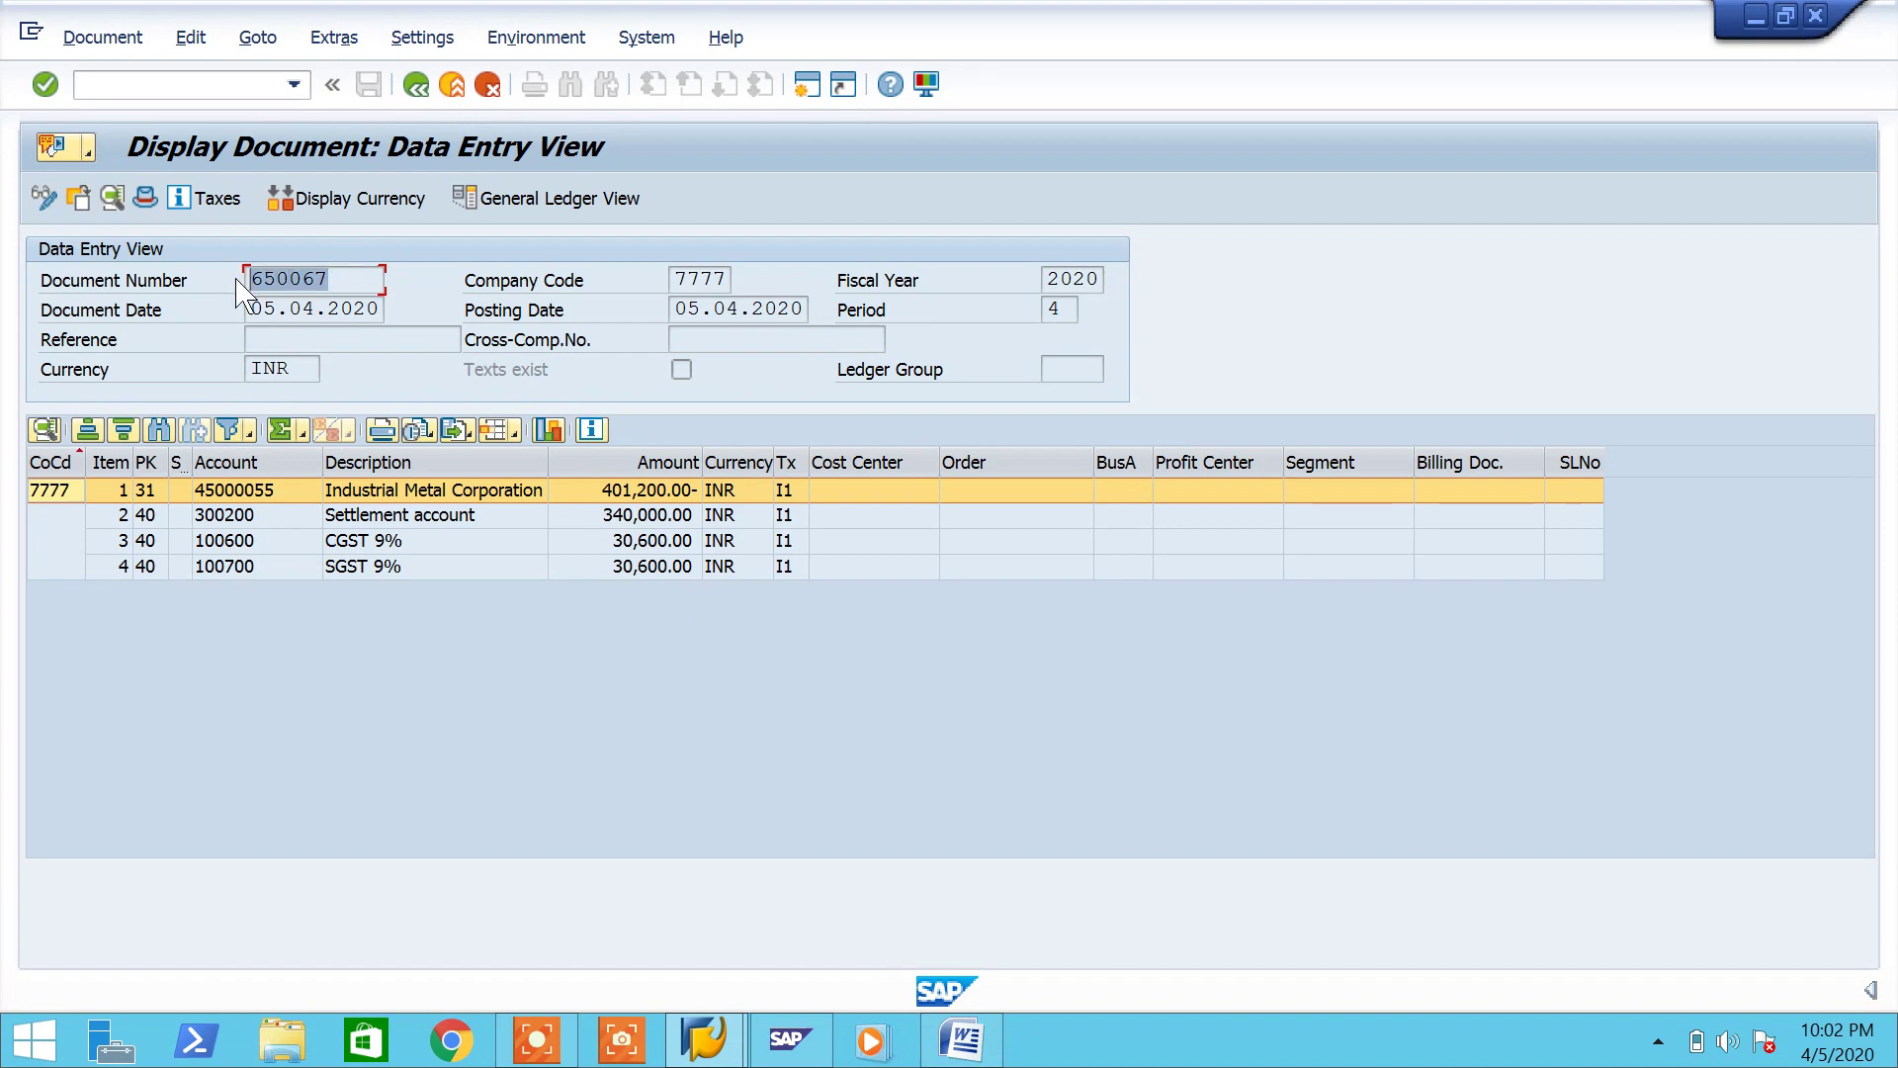
{"action": "left_click", "coordinate": [989, 1038]}
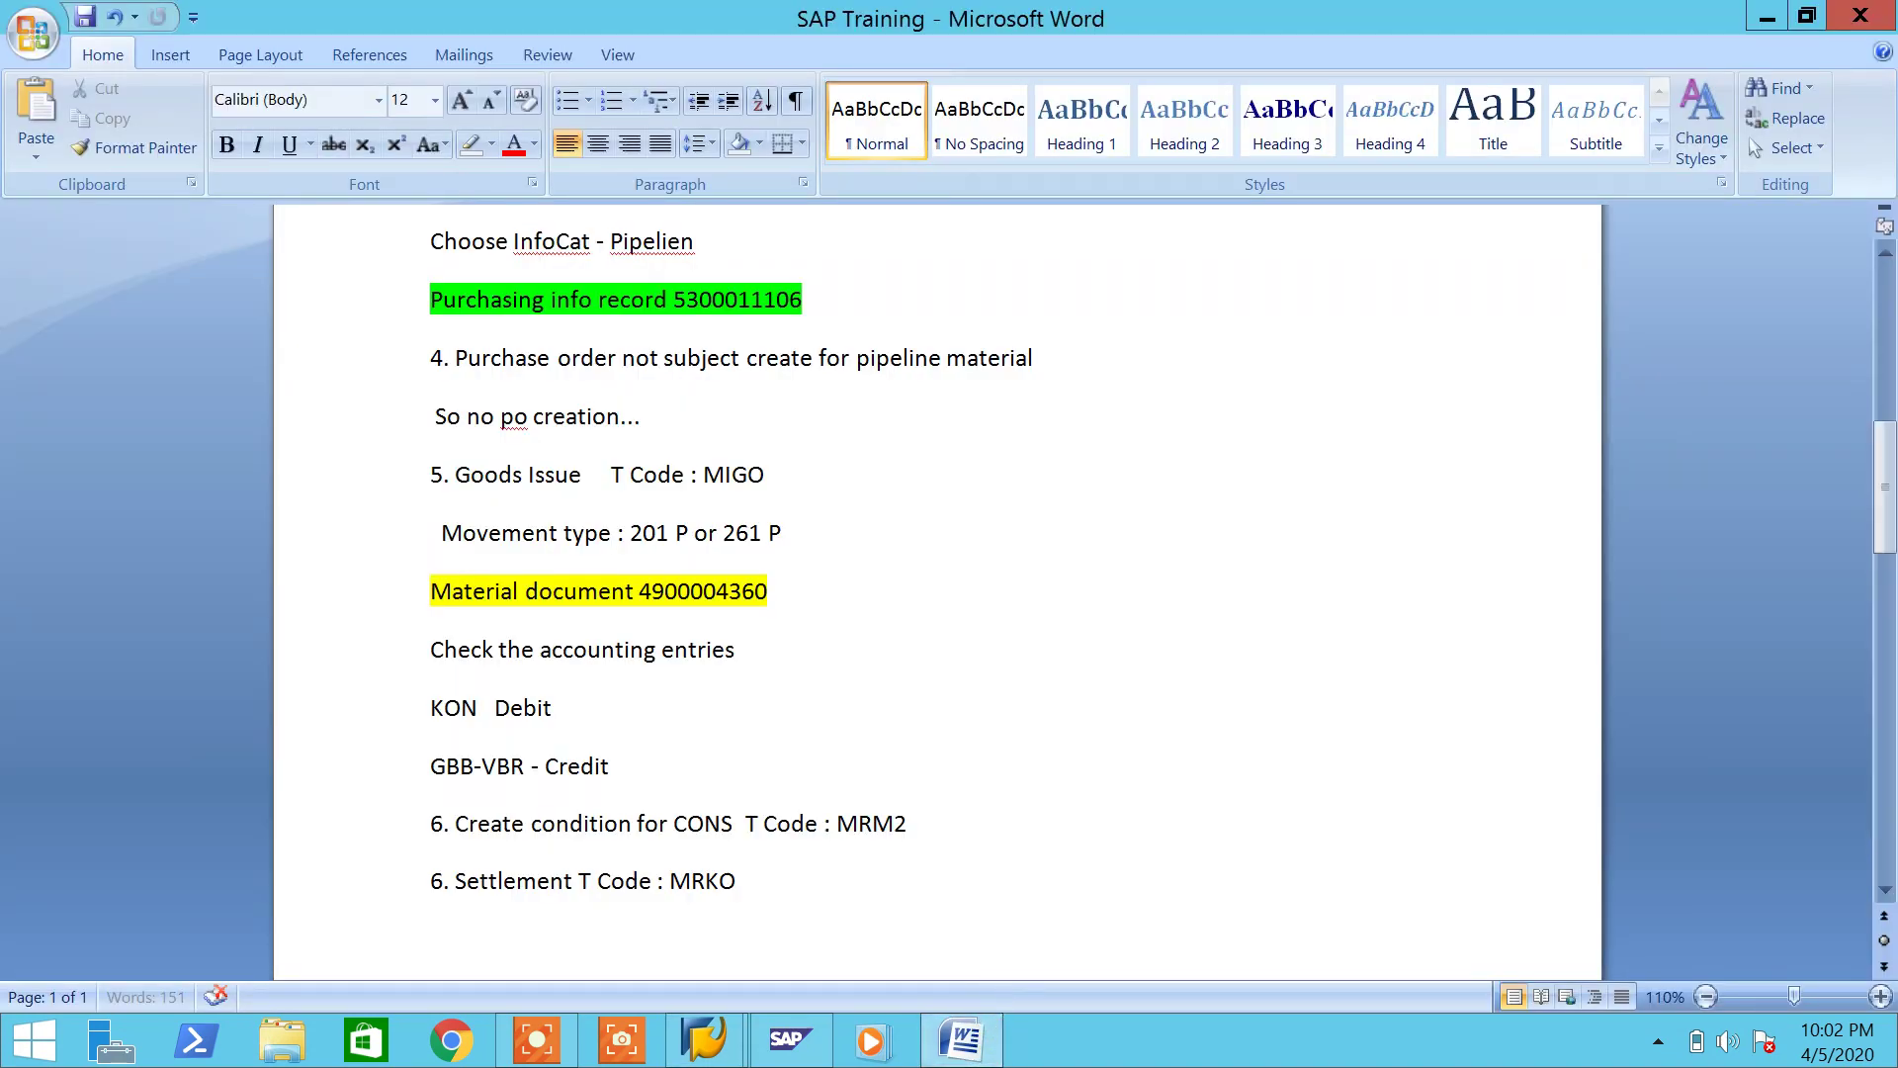
{"action": "key", "text": "Return"}
{"action": "key", "text": "Return"}
{"action": "key", "text": "Return"}
{"action": "key", "text": "Return"}
Step: Add a 'Document : 650067' line on page 2 and highlight it yellow
{"action": "type", "text": "Document : 650067"}
{"action": "key", "text": "ctrl+s"}
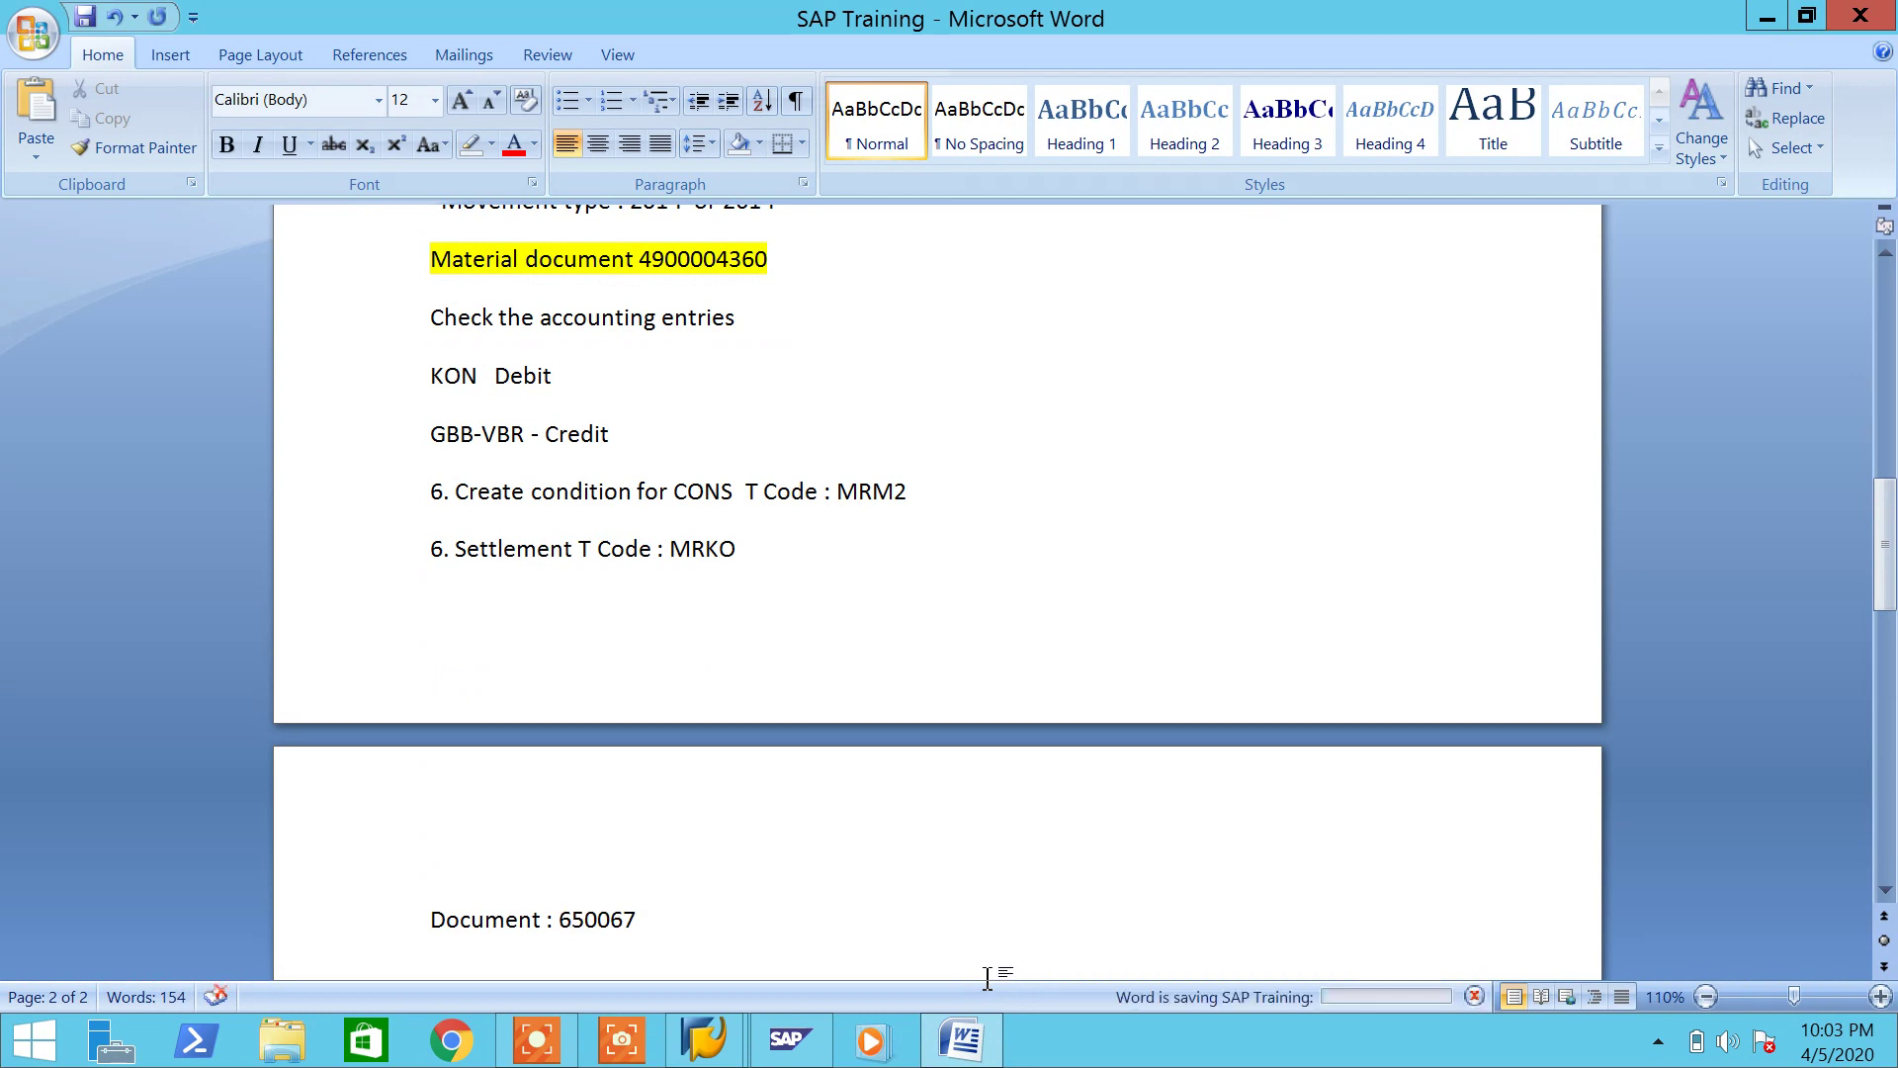
{"action": "left_click_drag", "start_coordinate": [661, 919], "coordinate": [436, 919]}
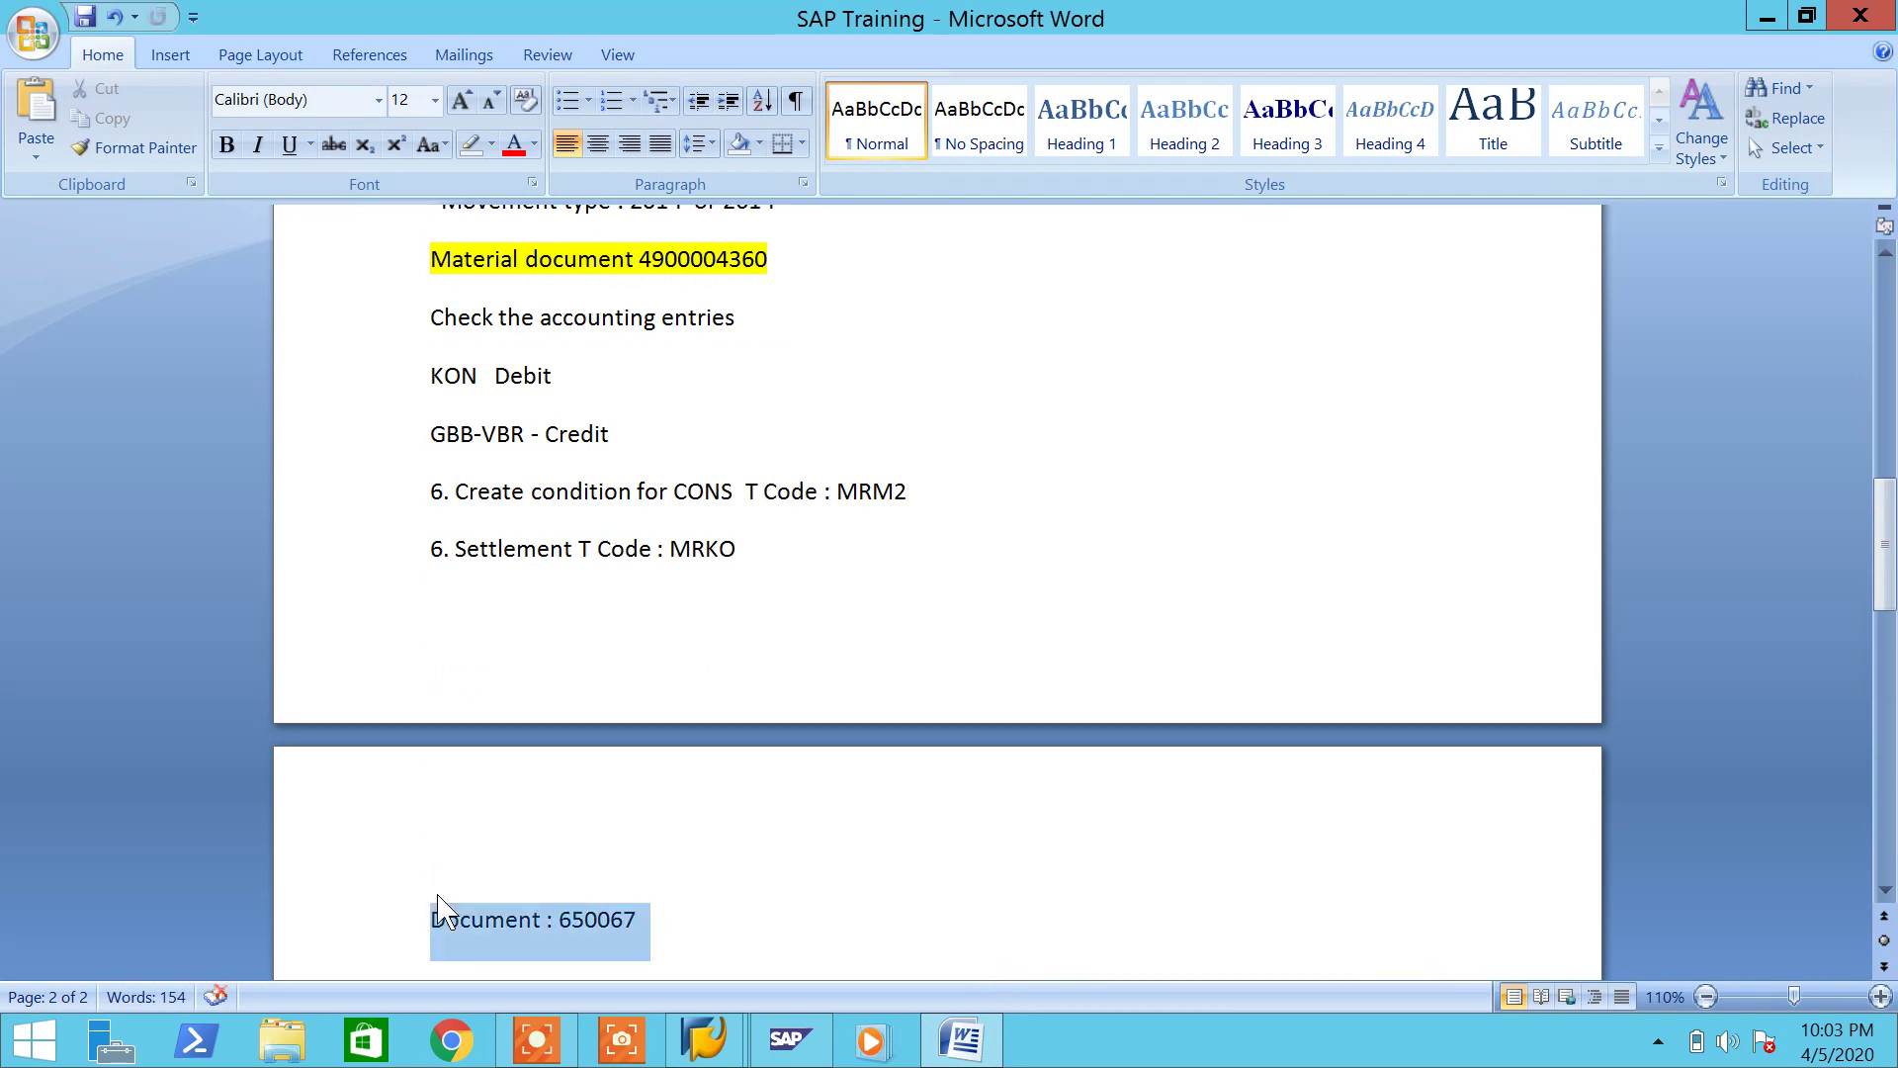
{"action": "left_click", "coordinate": [490, 146]}
{"action": "left_click", "coordinate": [478, 178]}
Step: Highlight the MRKO settlement step and the MRM2 condition step in cyan
{"action": "left_click_drag", "start_coordinate": [780, 558], "coordinate": [423, 571]}
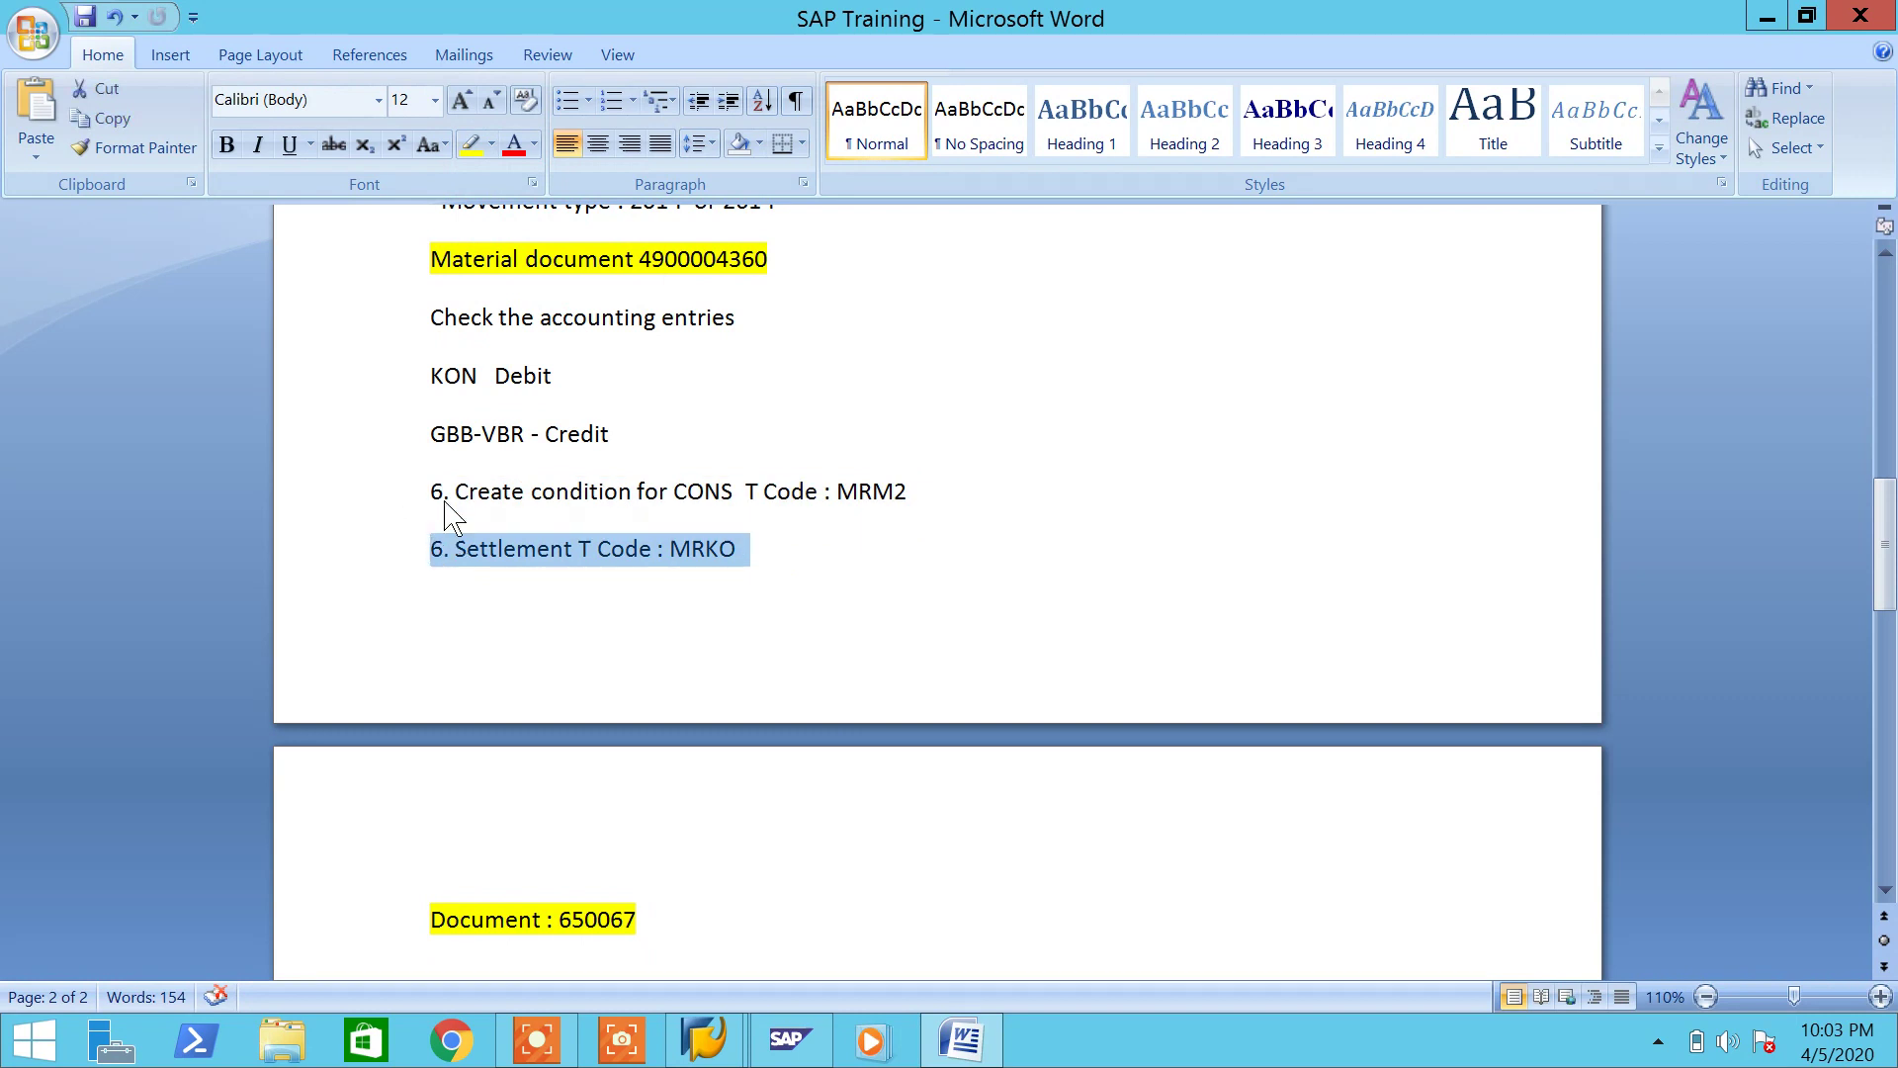
{"action": "left_click", "coordinate": [492, 145]}
{"action": "left_click", "coordinate": [564, 182]}
{"action": "left_click_drag", "start_coordinate": [926, 494], "coordinate": [430, 483]}
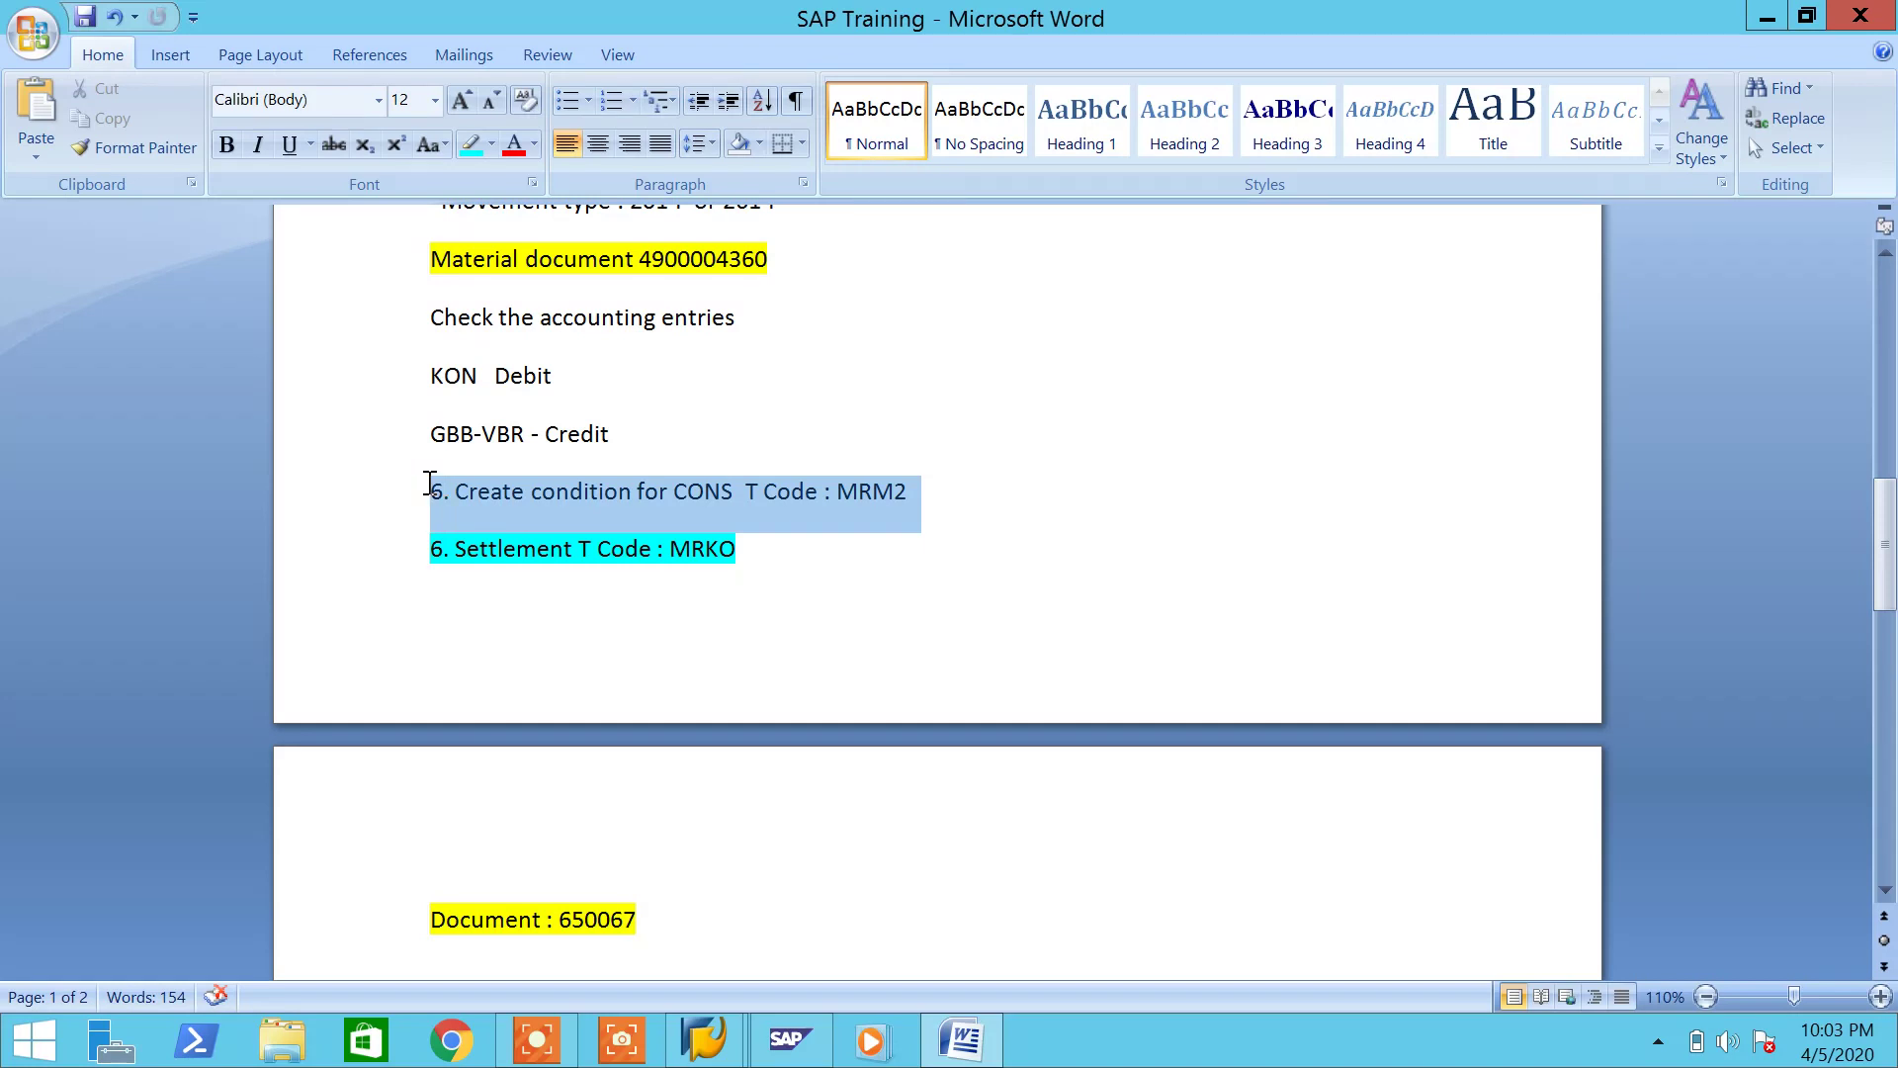
{"action": "left_click", "coordinate": [469, 145]}
Step: Renumber the settlement step from 6 to 7 and save the notes
{"action": "left_click", "coordinate": [506, 549]}
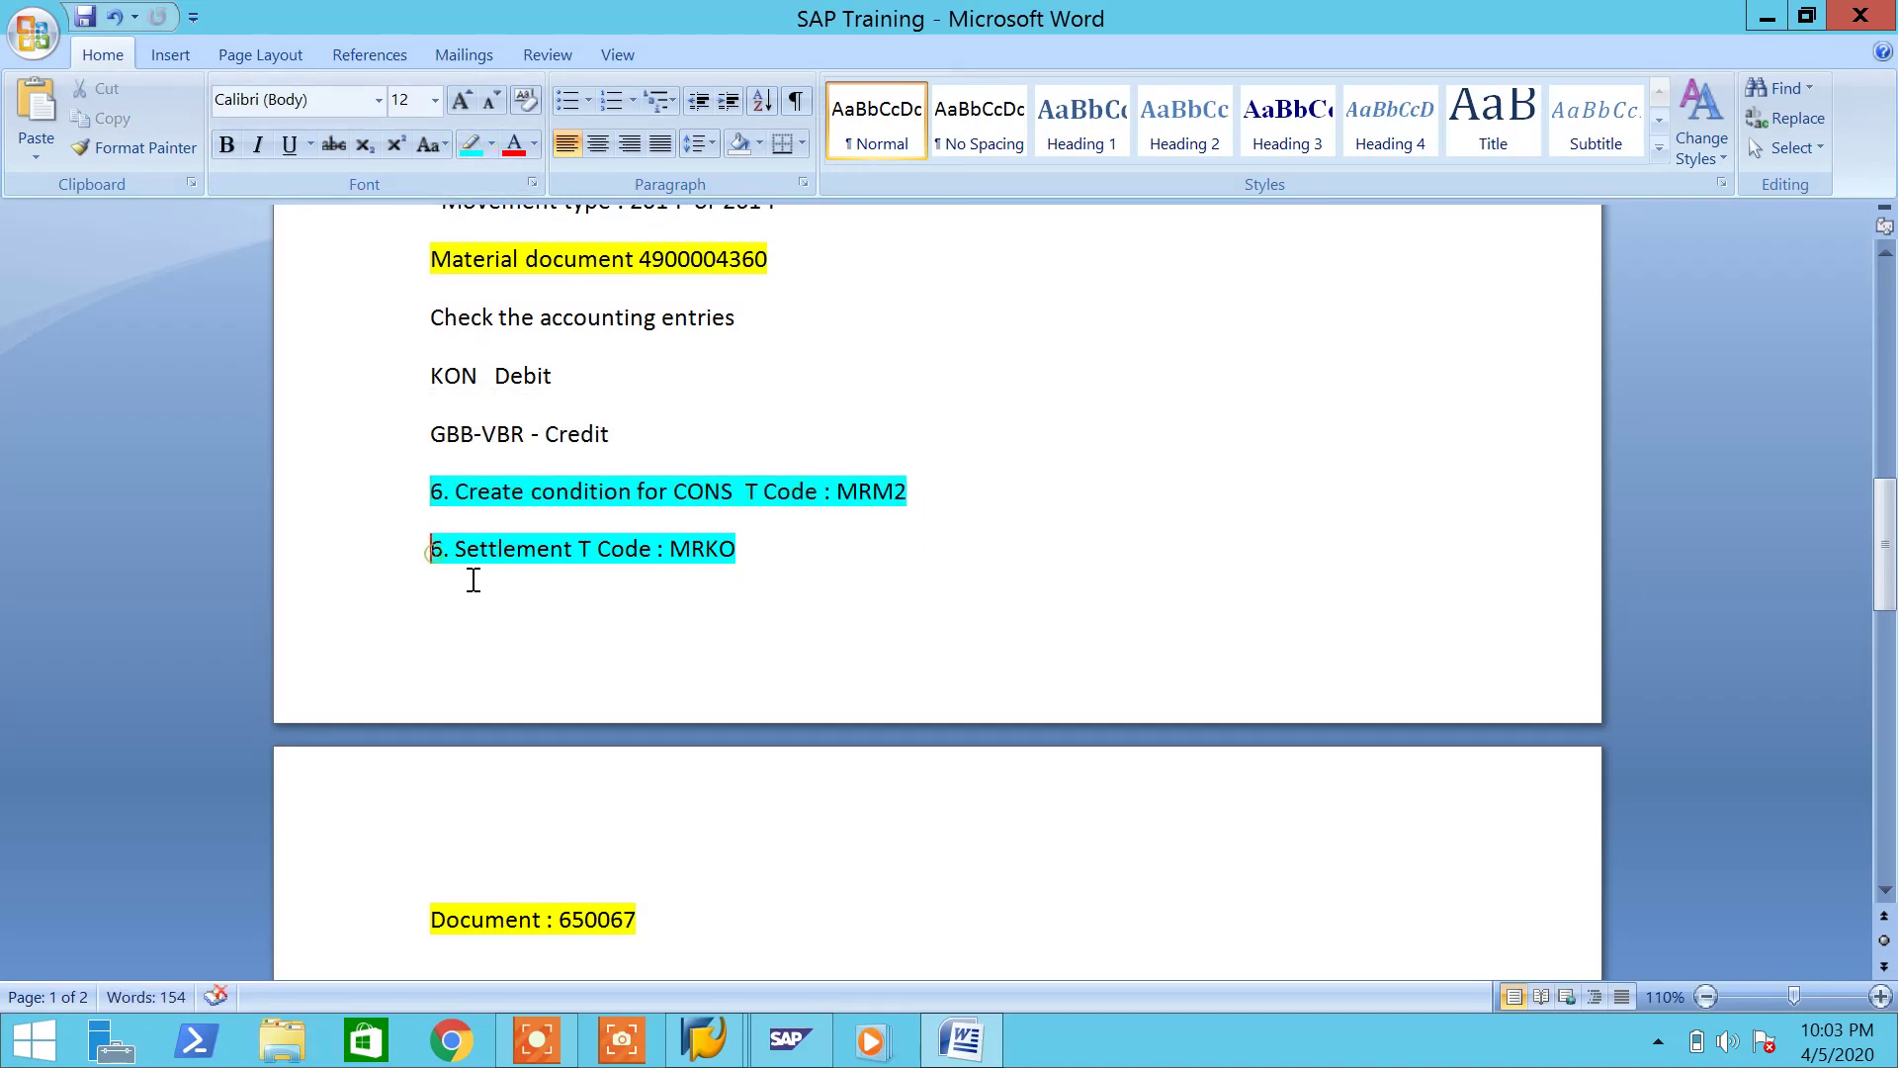
{"action": "key", "text": "Delete"}
{"action": "type", "text": "7"}
{"action": "key", "text": "ctrl+s"}
Step: Check the KONS output type in SAP, then correct CONS to KONS in step 6 and save
{"action": "left_click", "coordinate": [790, 1038]}
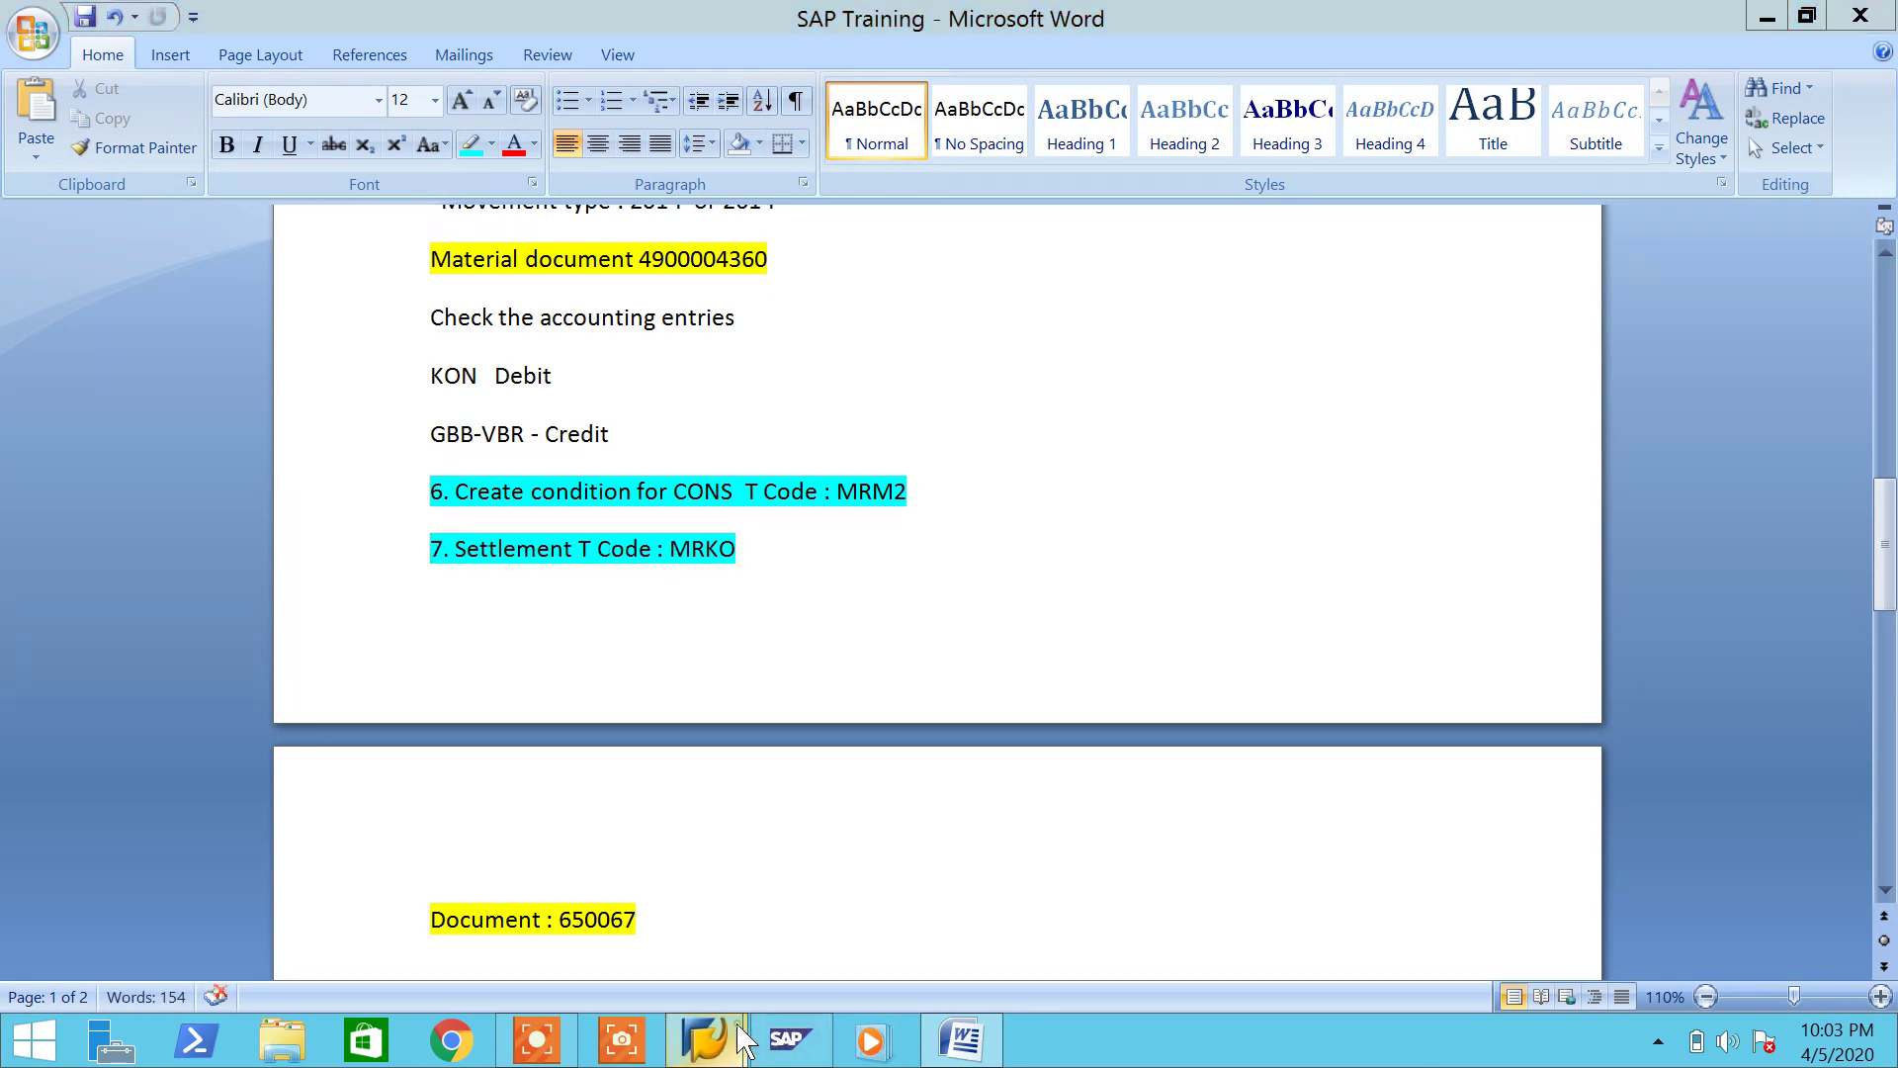
{"action": "left_click", "coordinate": [804, 959]}
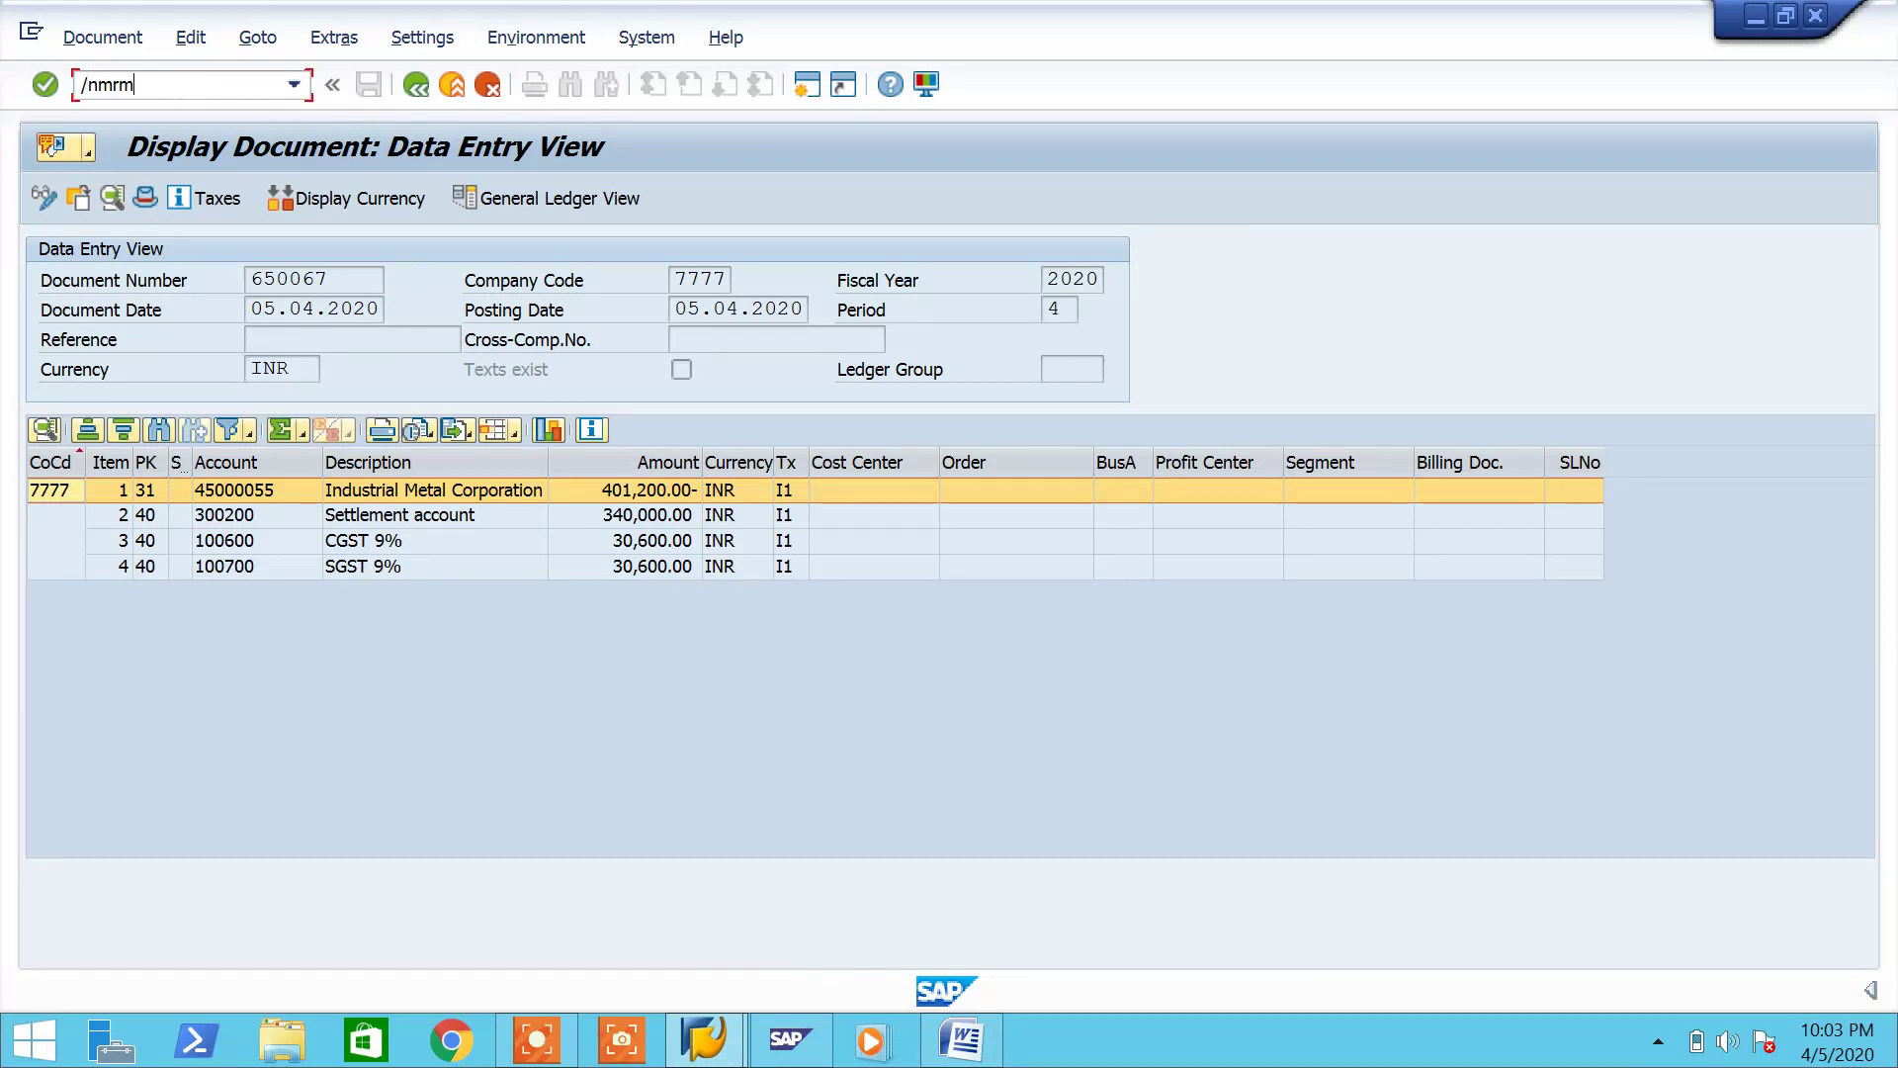
{"action": "key", "text": "Return"}
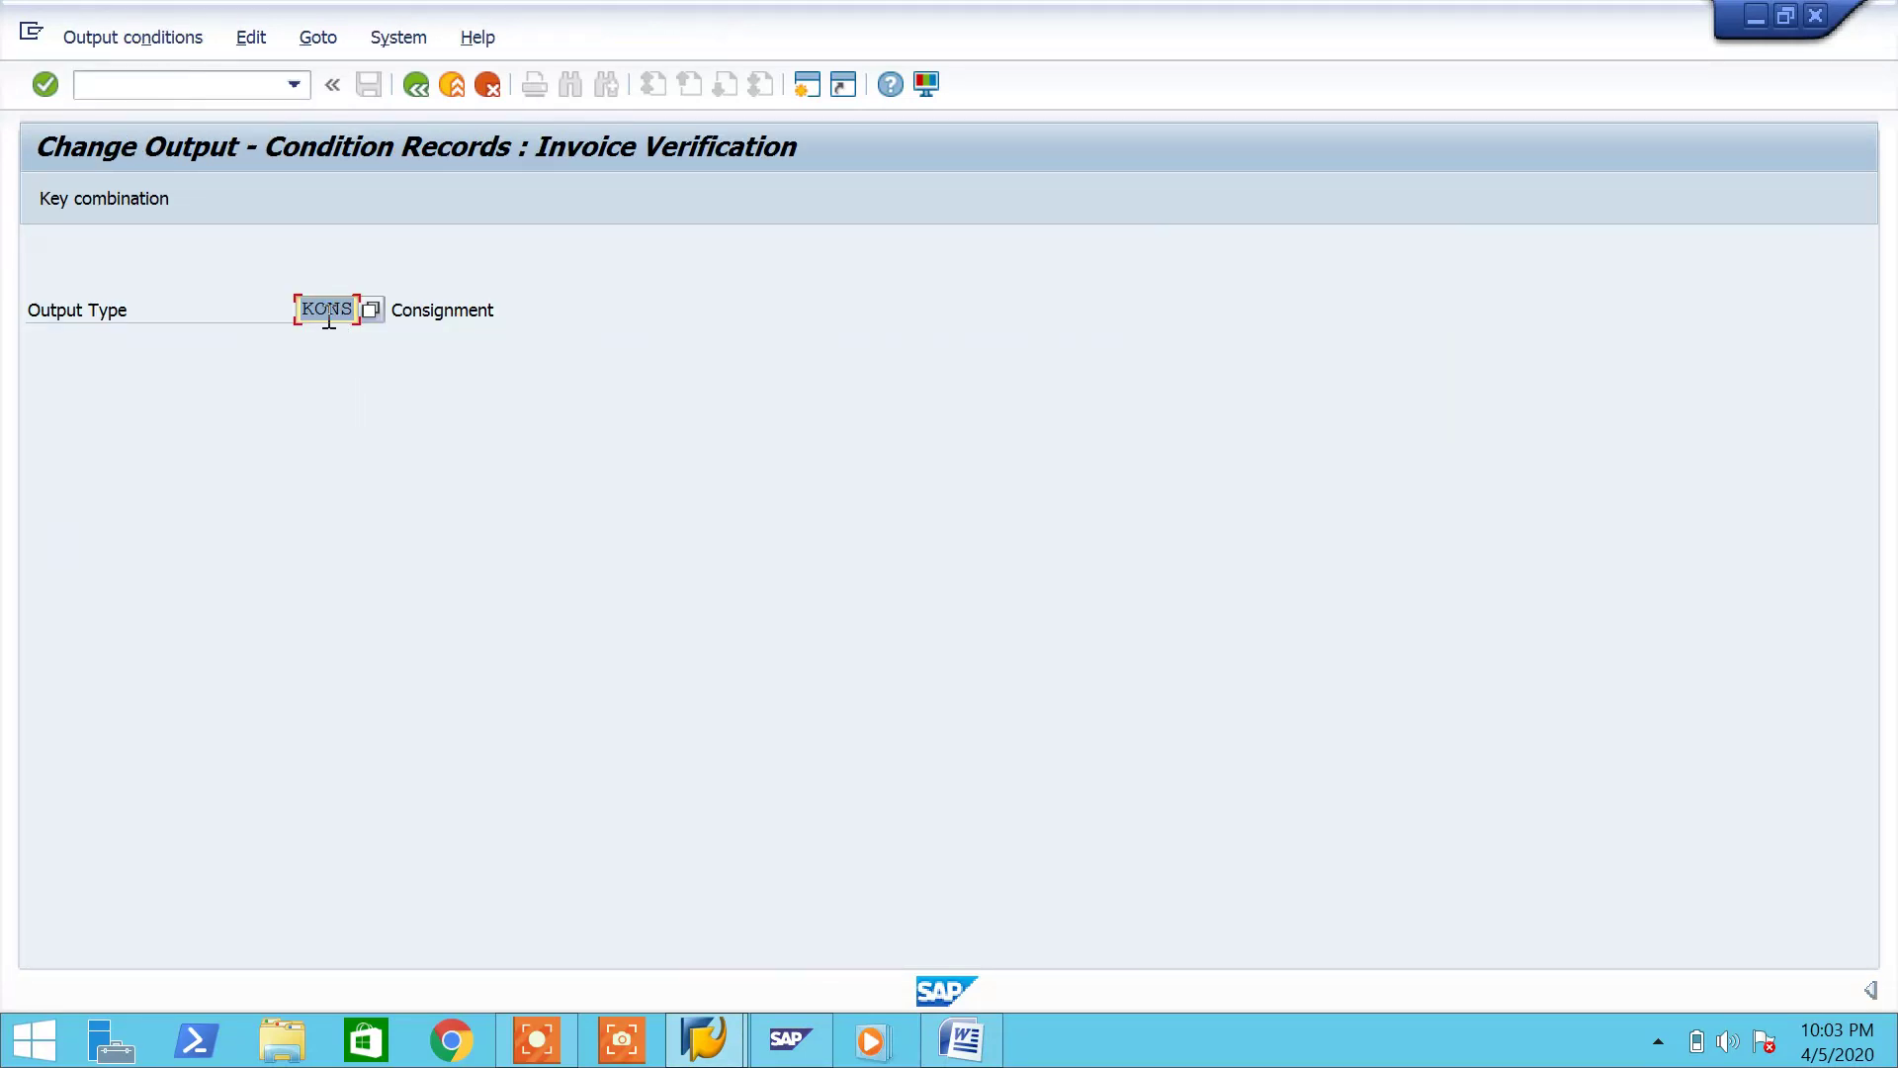
{"action": "left_click", "coordinate": [964, 1047]}
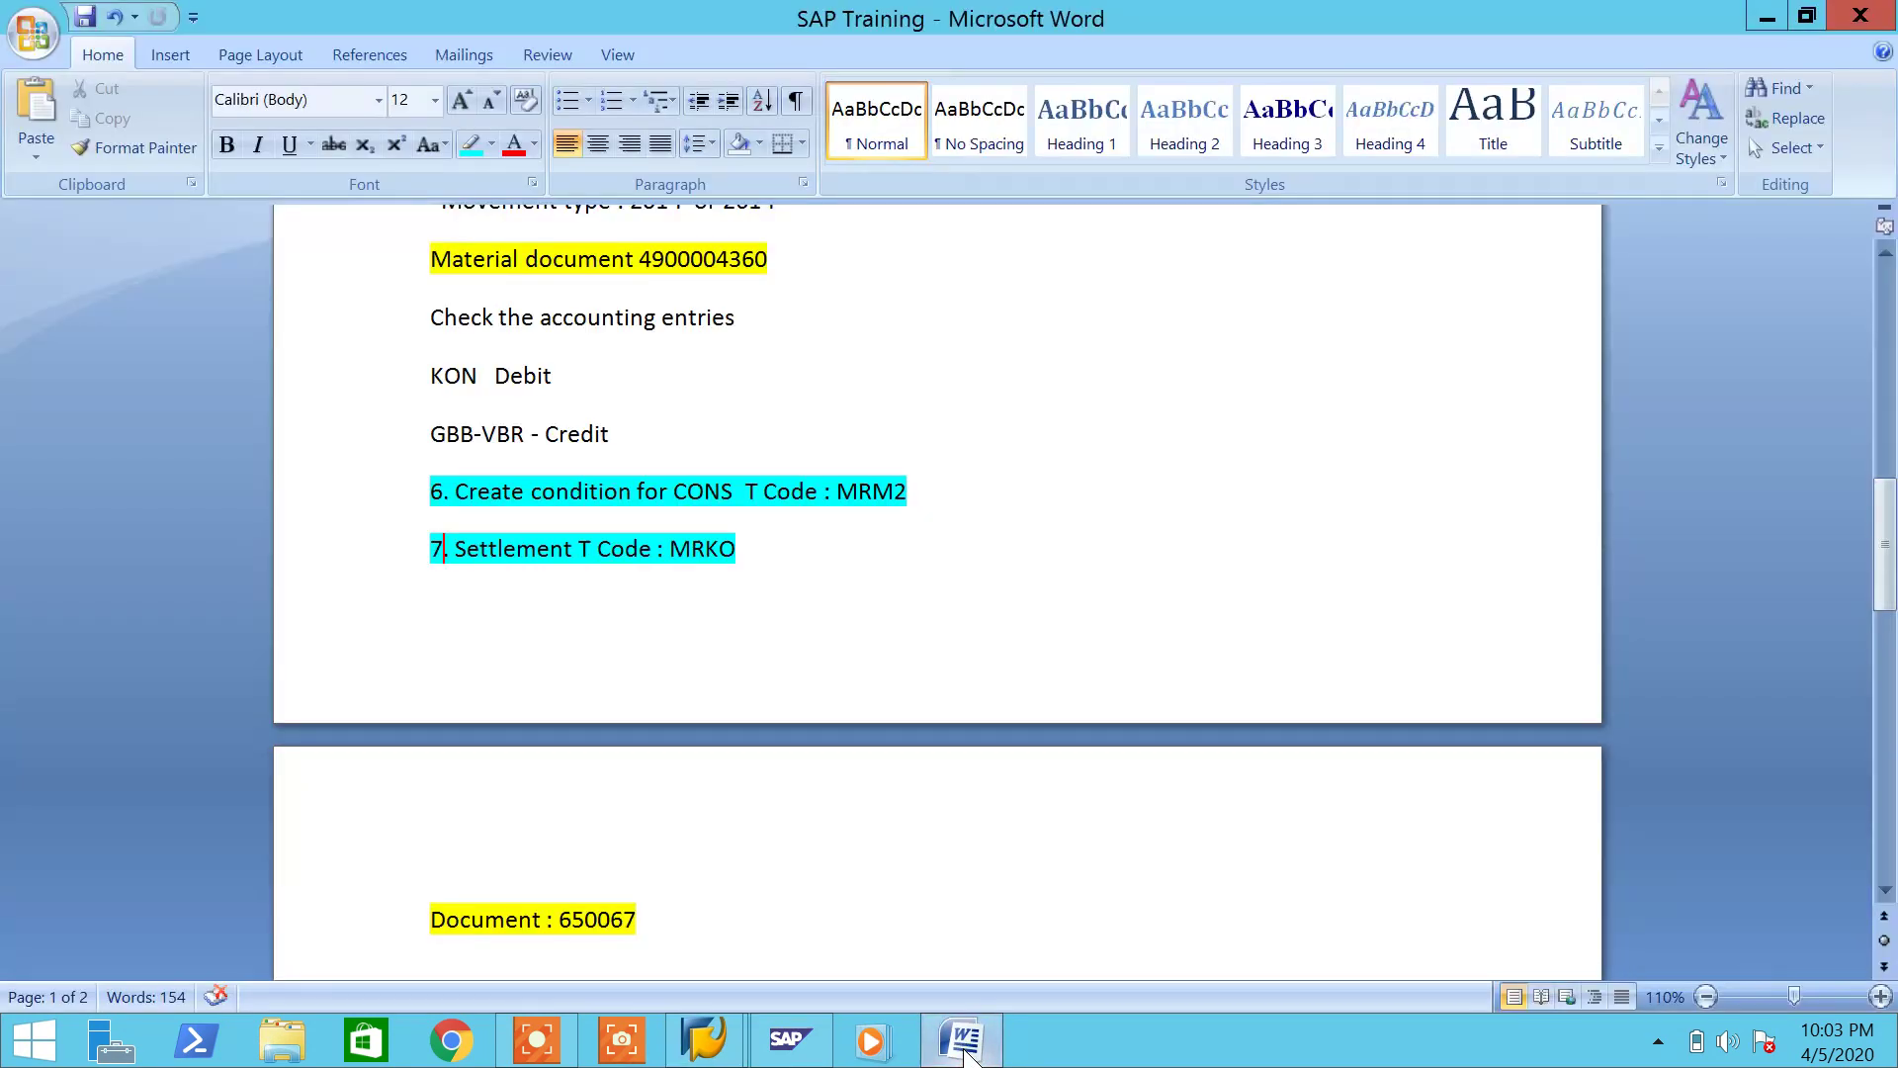
{"action": "left_click", "coordinate": [687, 505]}
{"action": "key", "text": "BackSpace"}
{"action": "type", "text": "K"}
{"action": "key", "text": "ctrl+s"}
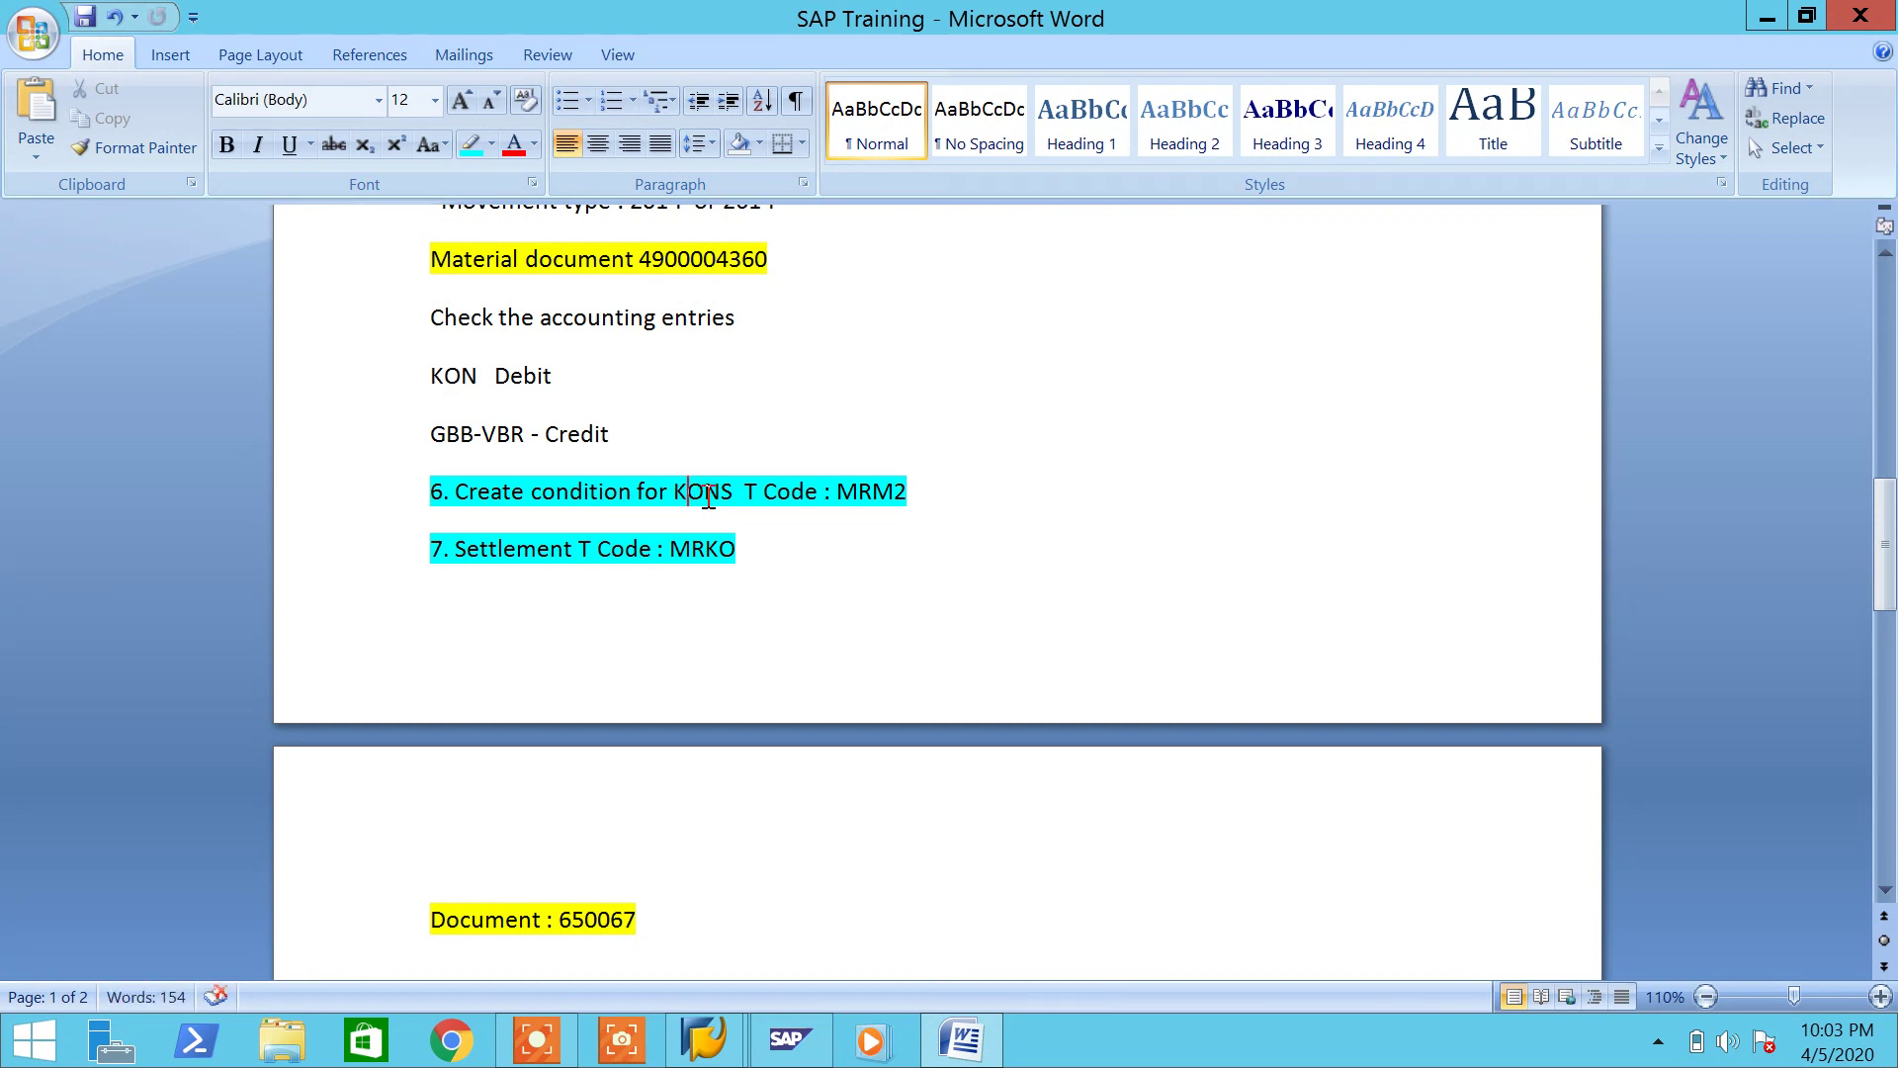